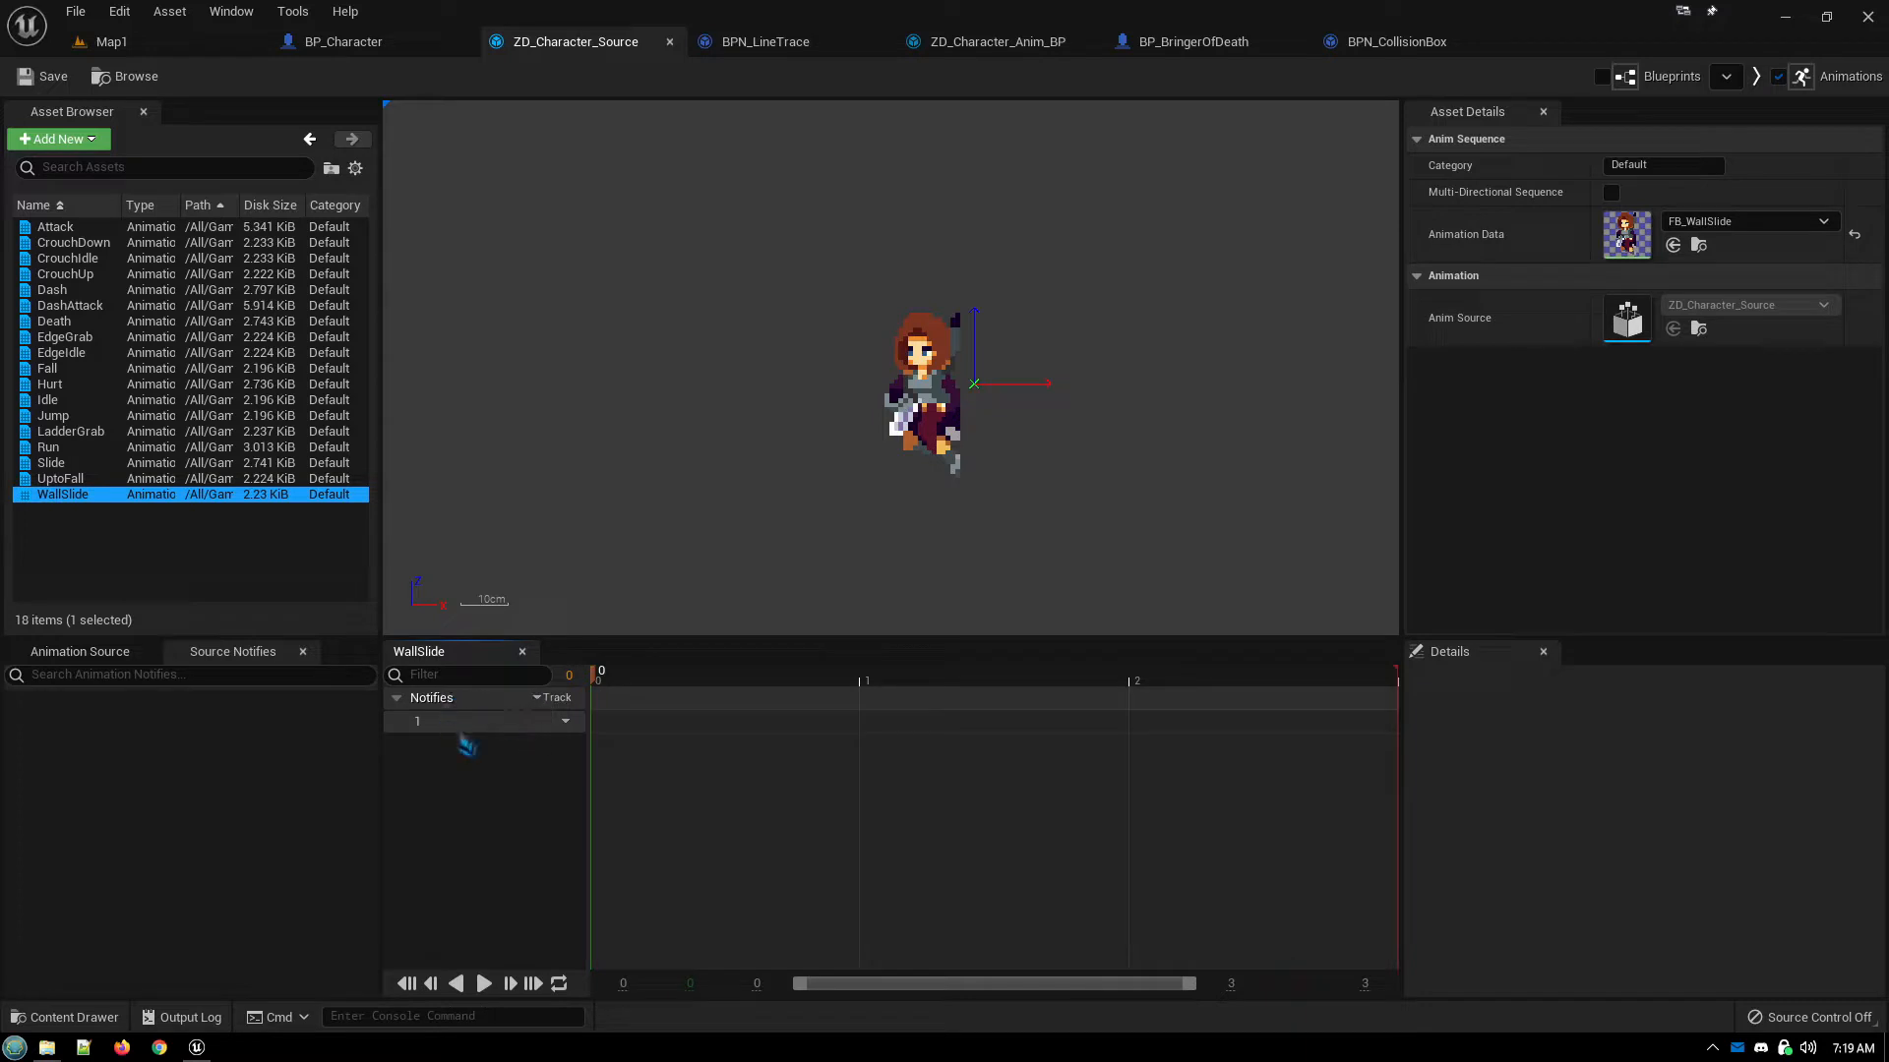
Add a second notify track to the WallSlide animation and remove it again
left_click(566, 721)
left_click(590, 741)
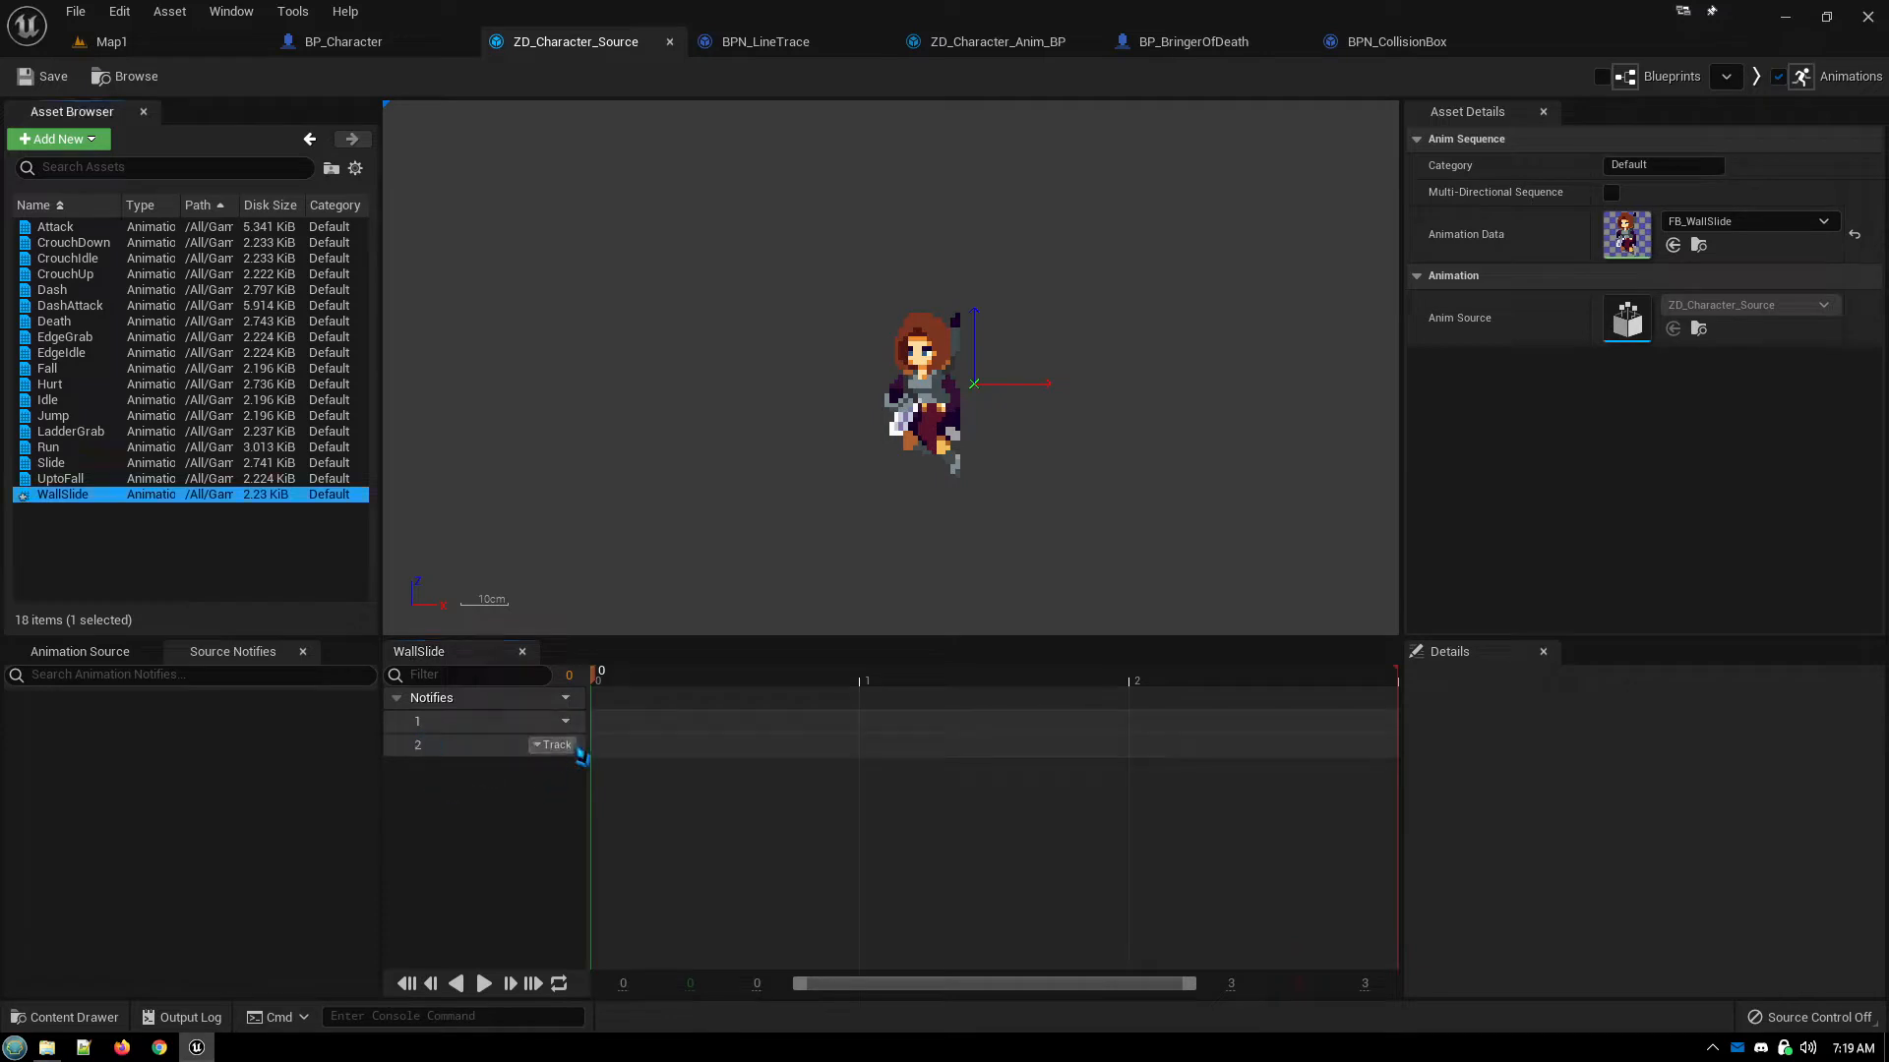
left_click(562, 745)
left_click(610, 815)
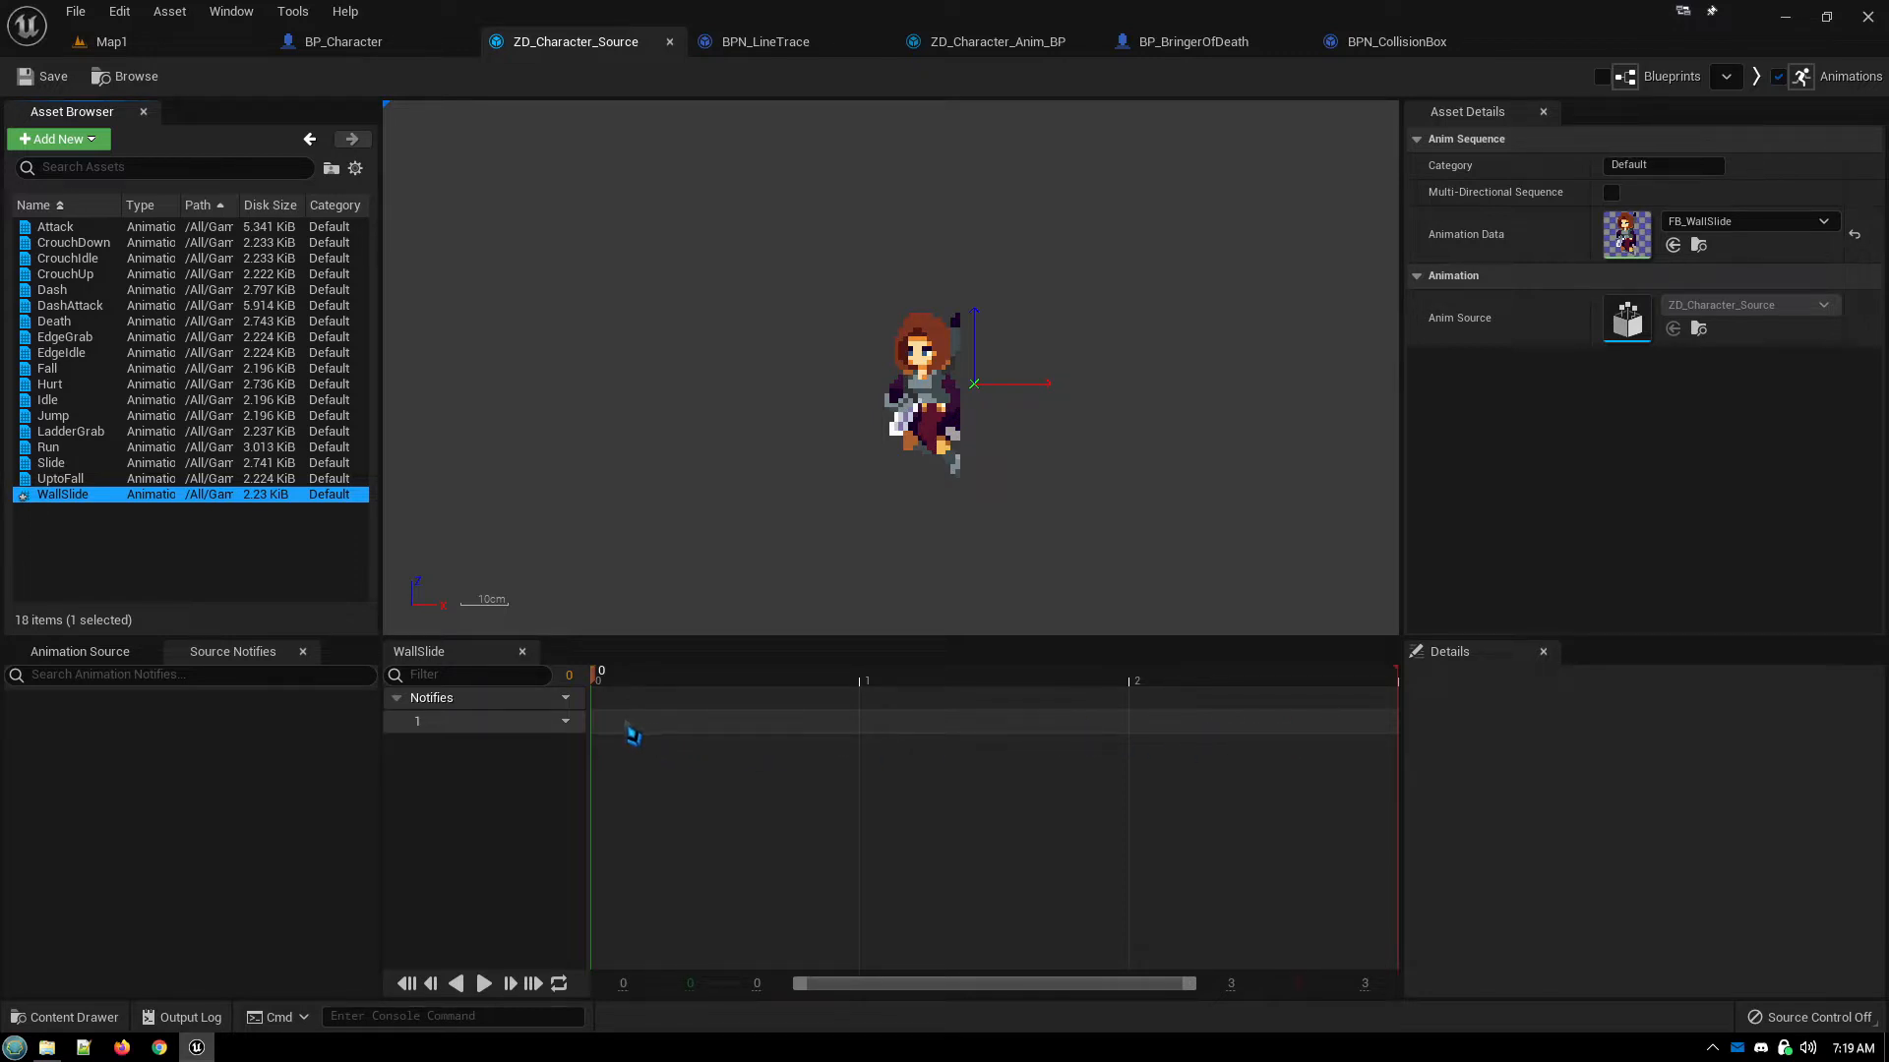
Add a Play Sound notify at the start of WallSlide's notify track 1 and try shifting it along the track
right_click(604, 737)
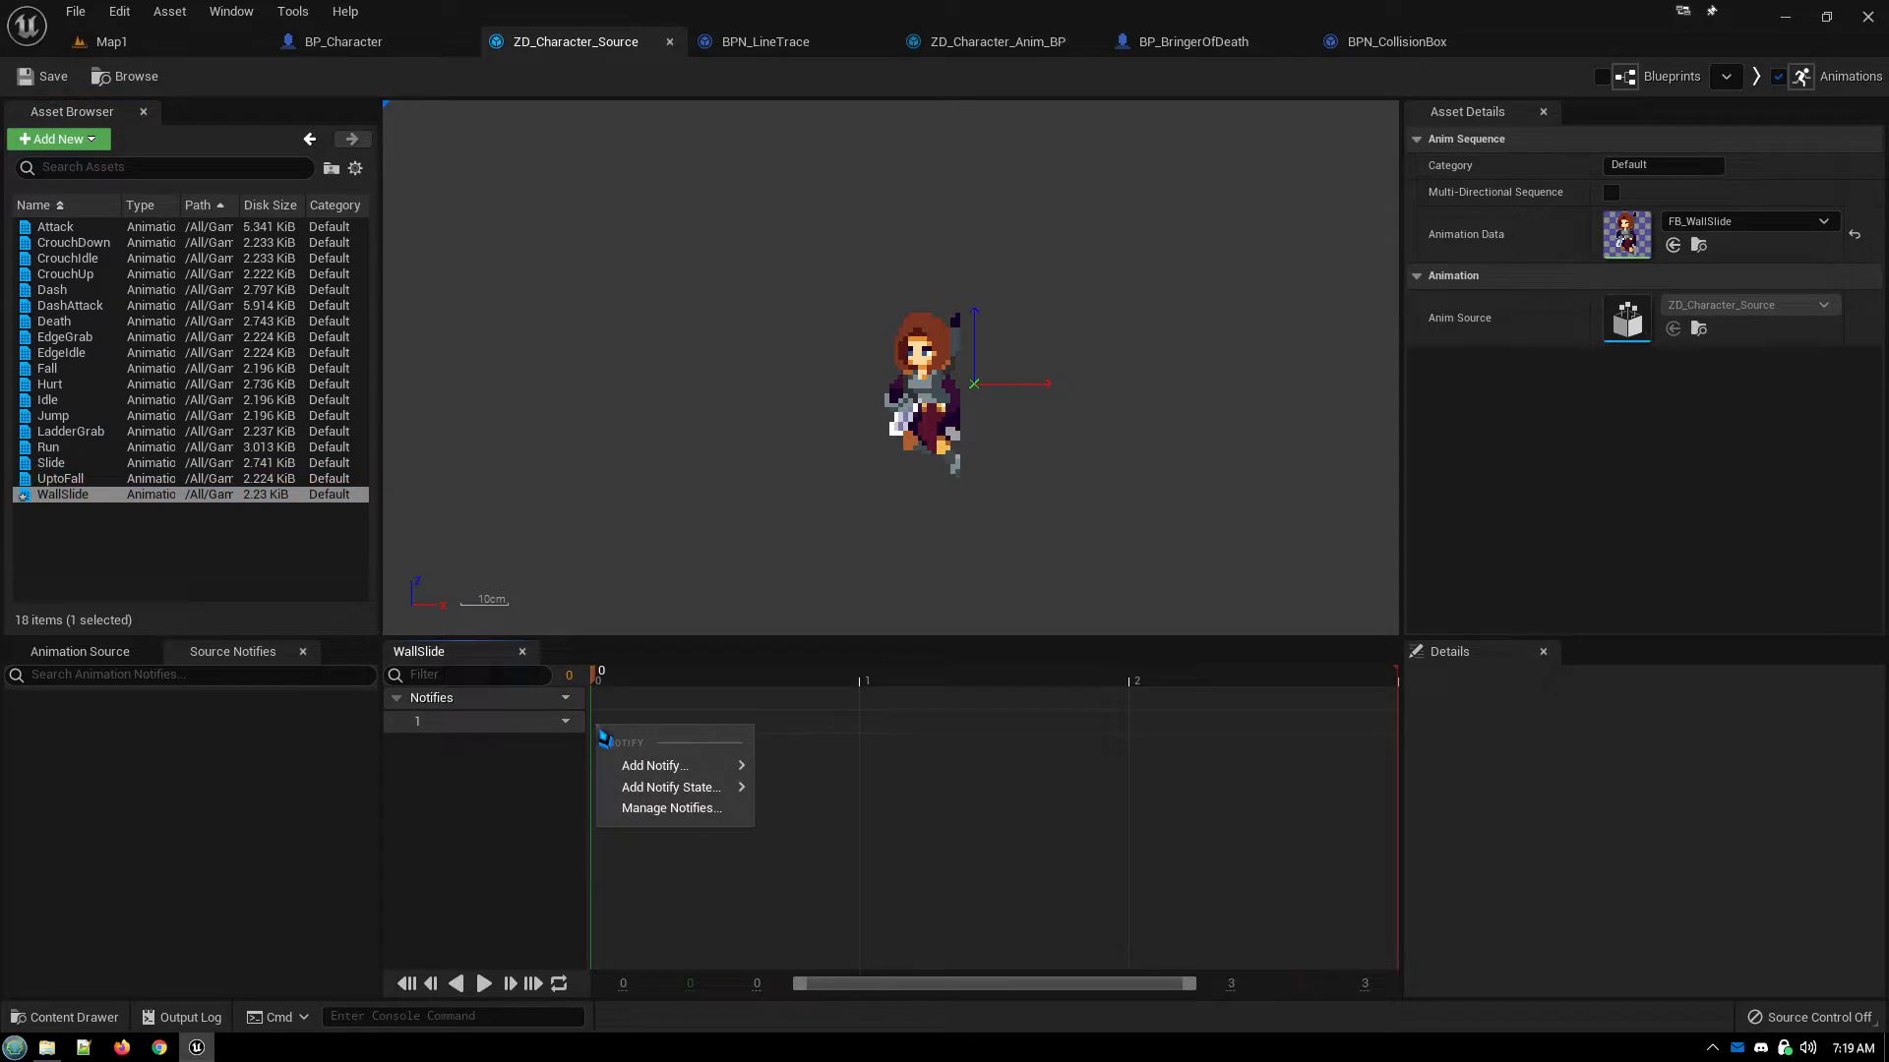
mouse_move(653, 771)
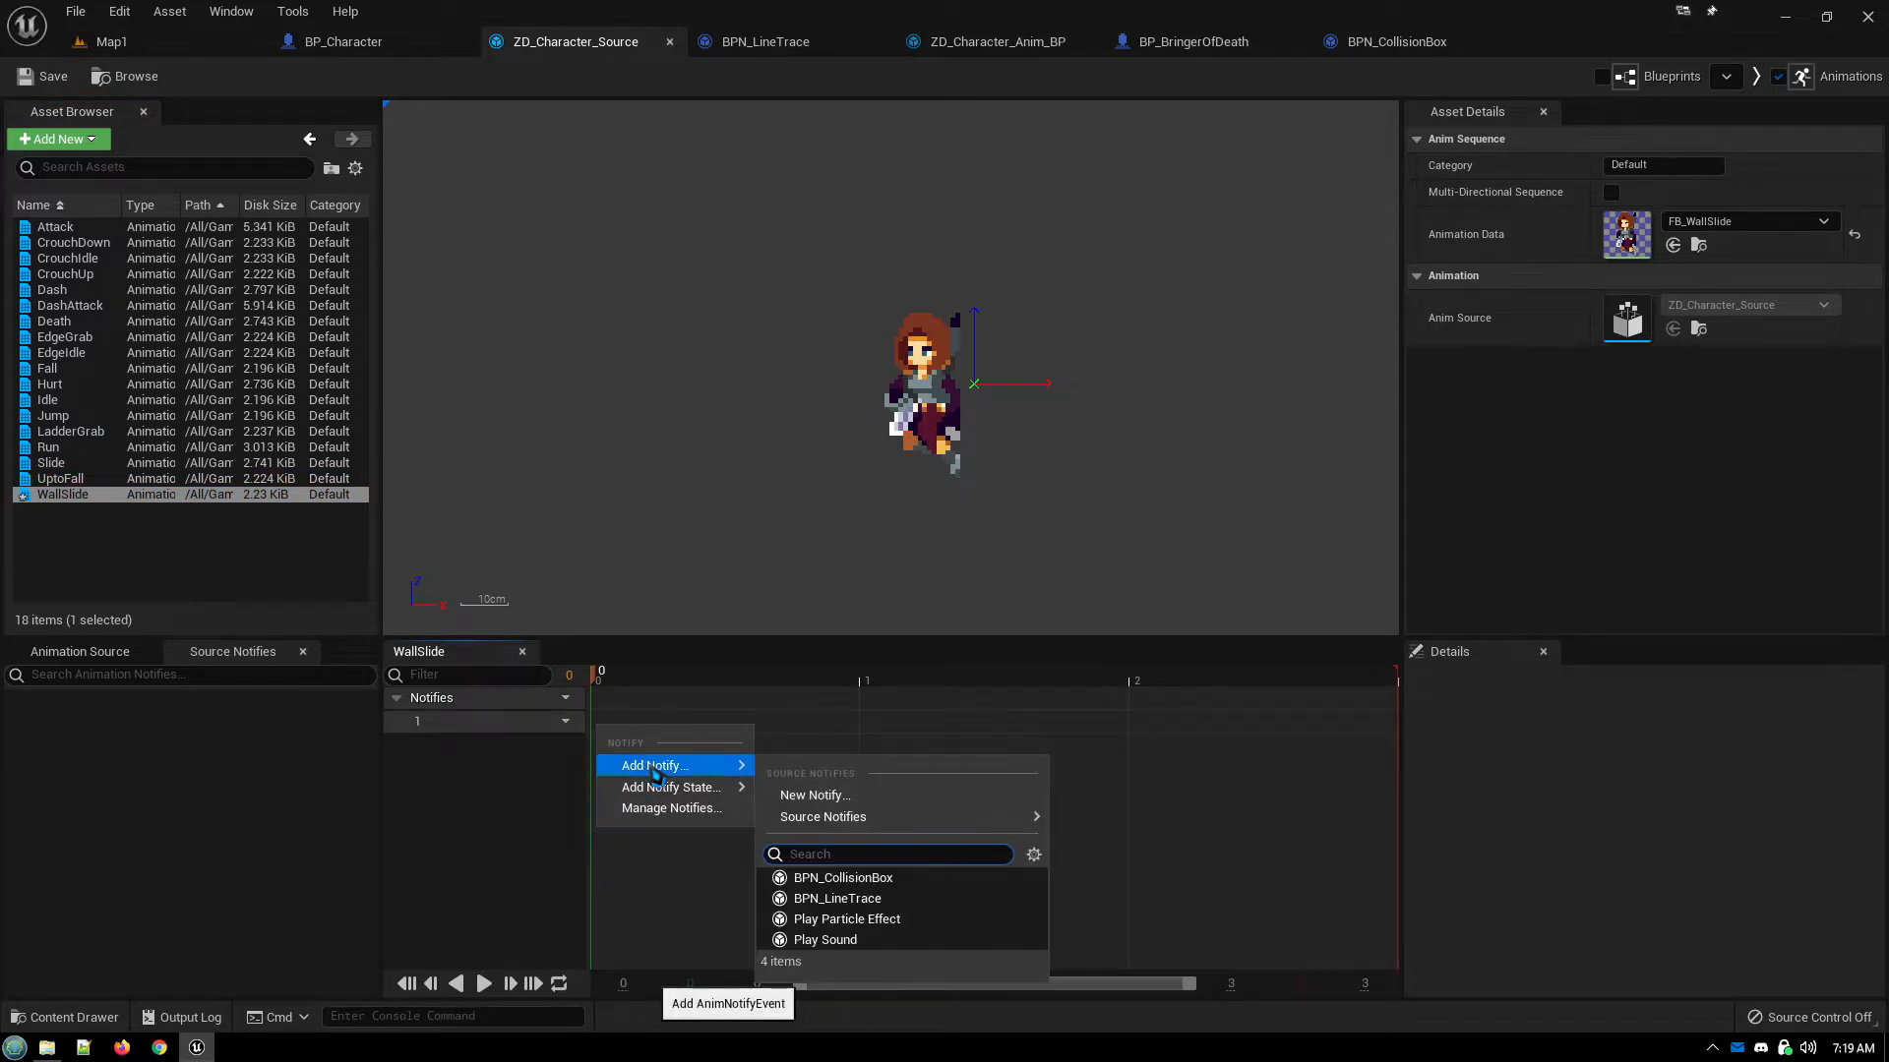
left_click(857, 941)
left_click(637, 722)
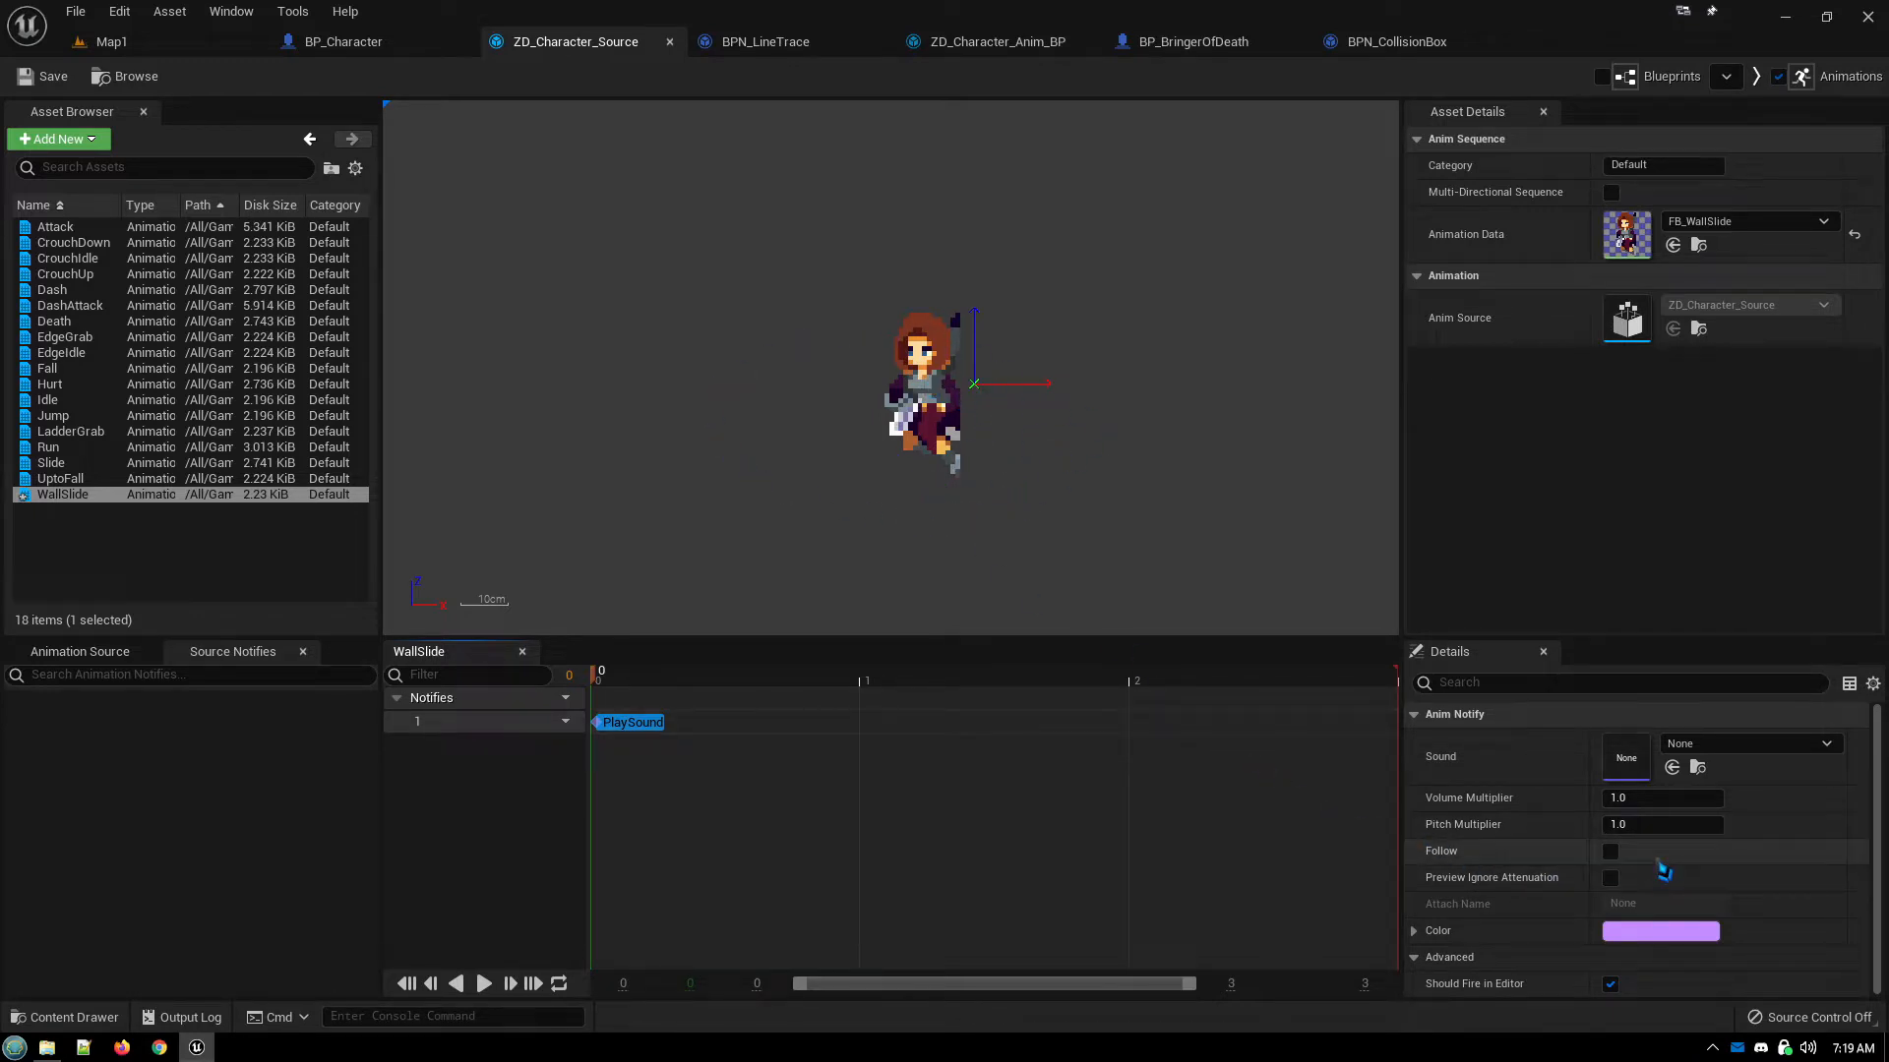
left_click_drag(637, 723, 700, 733)
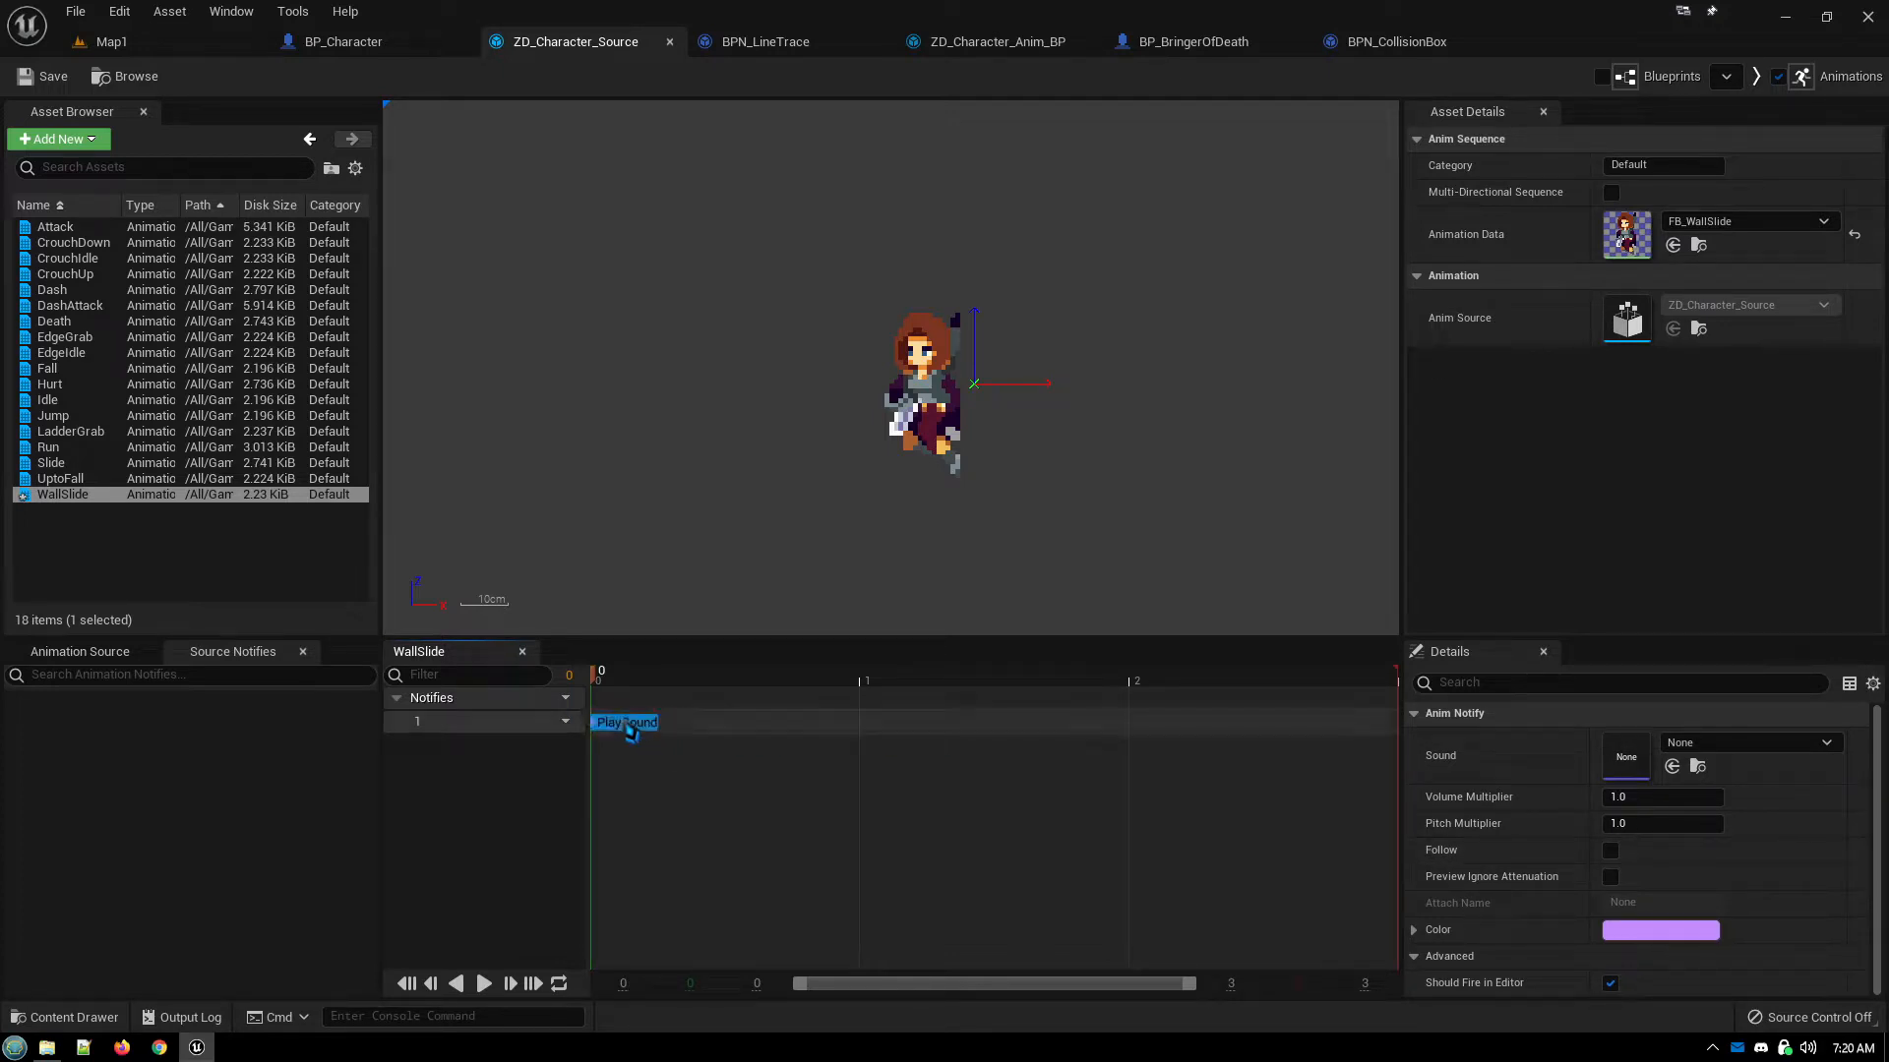
left_click_drag(630, 733, 657, 741)
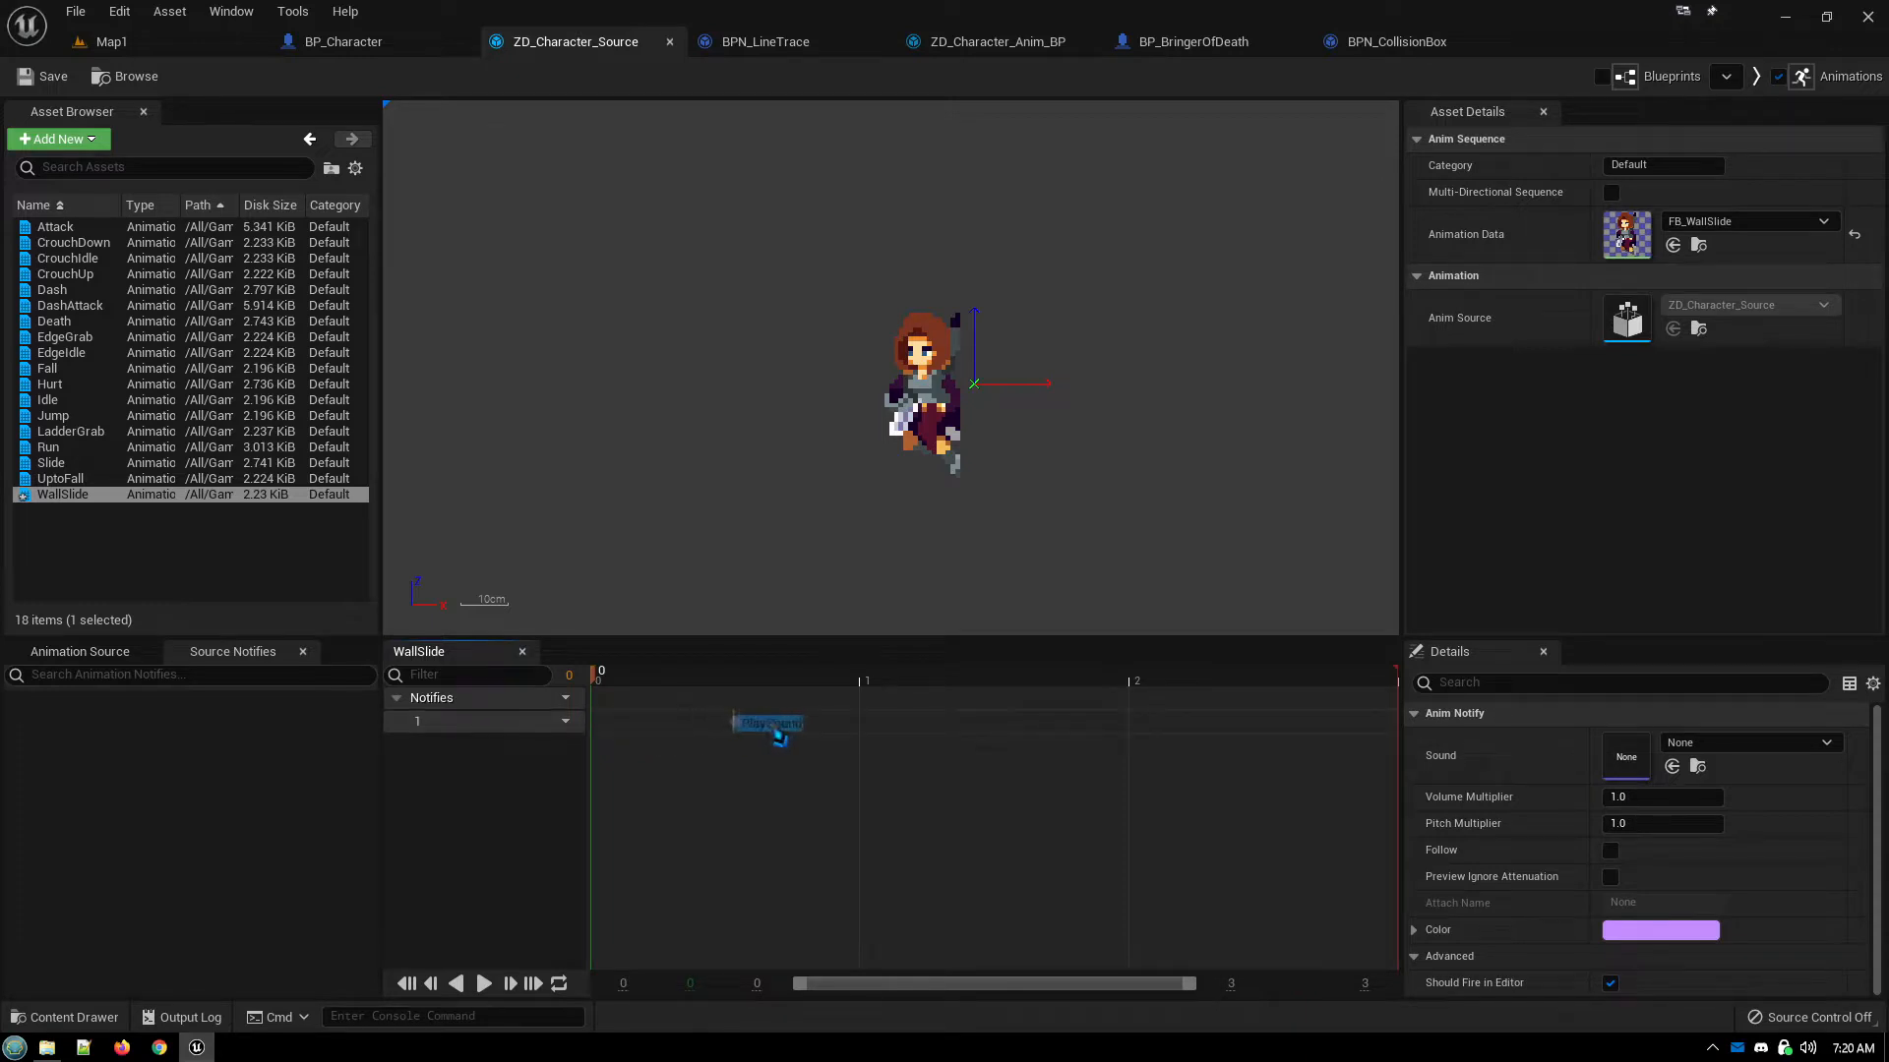
left_click_drag(635, 739, 627, 736)
Copy the PlaySound notify, paste a duplicate on the same track and move it just past frame 2
right_click(626, 738)
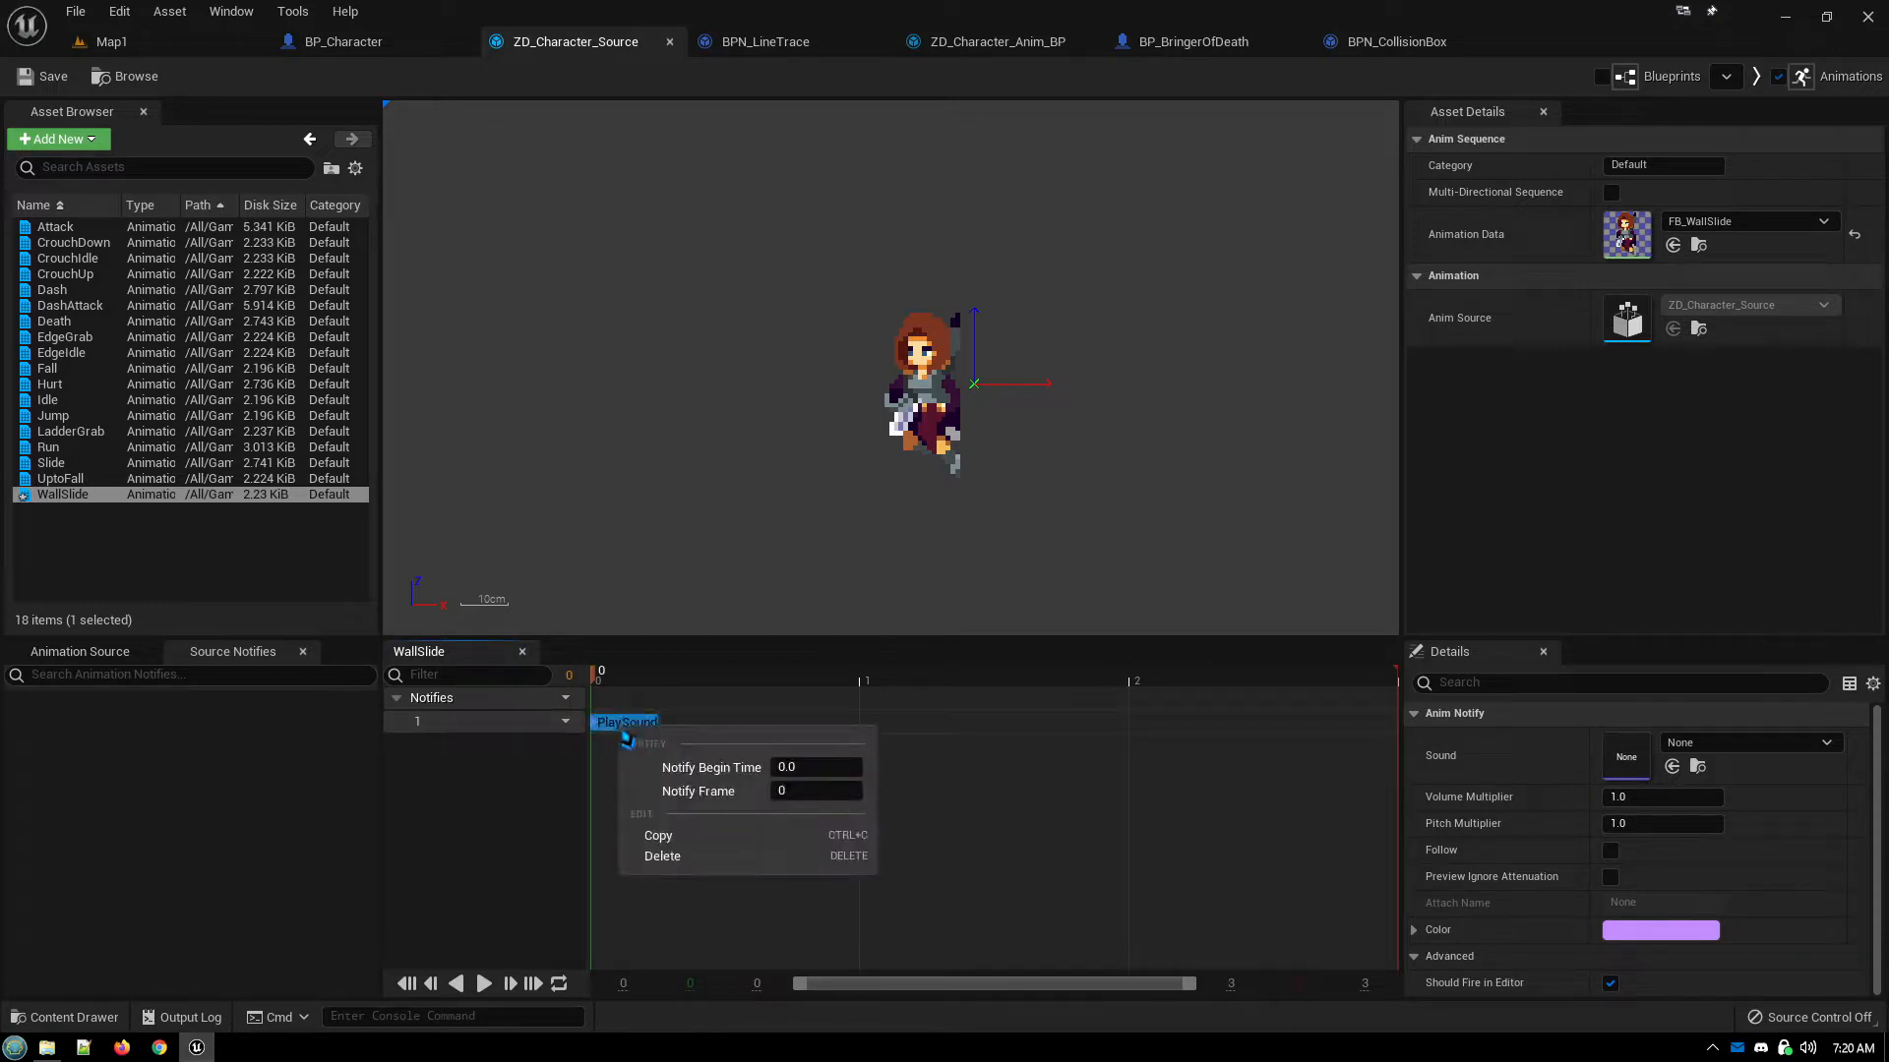
left_click(659, 835)
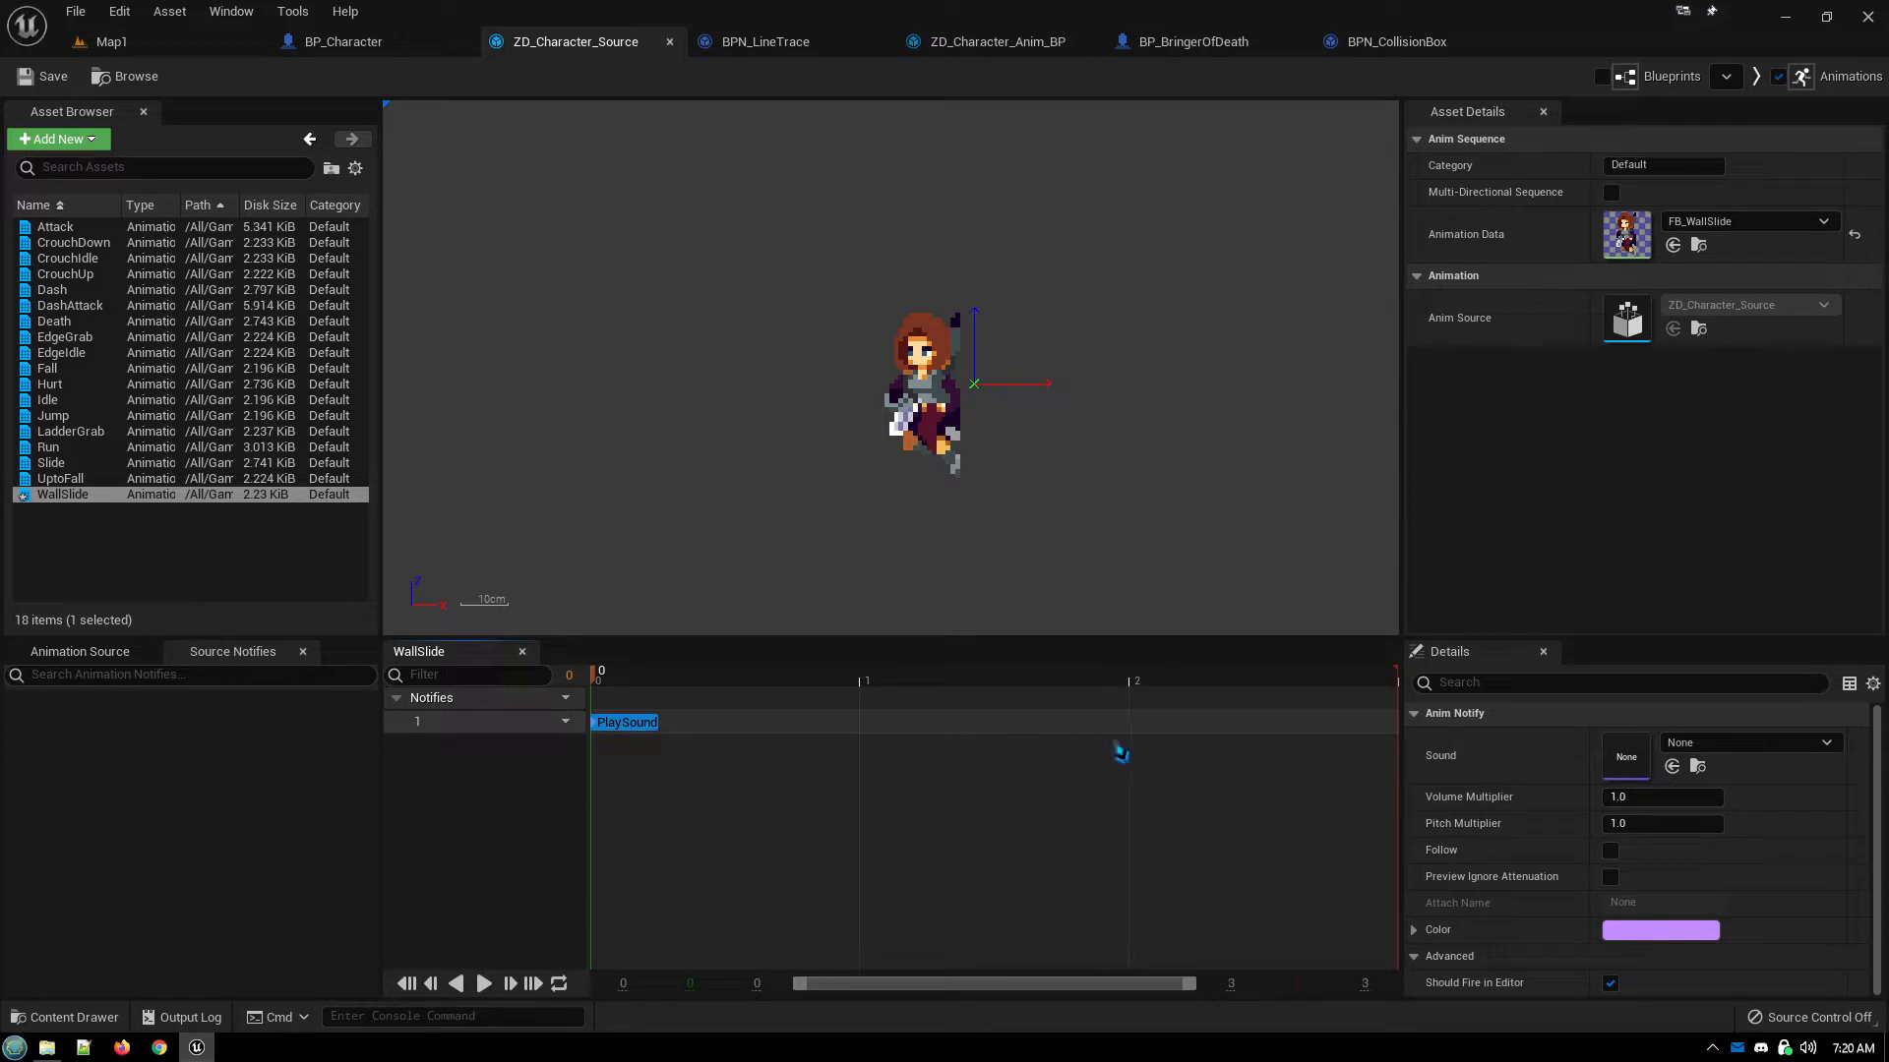
left_click(1084, 743)
left_click_drag(1115, 738, 1225, 747)
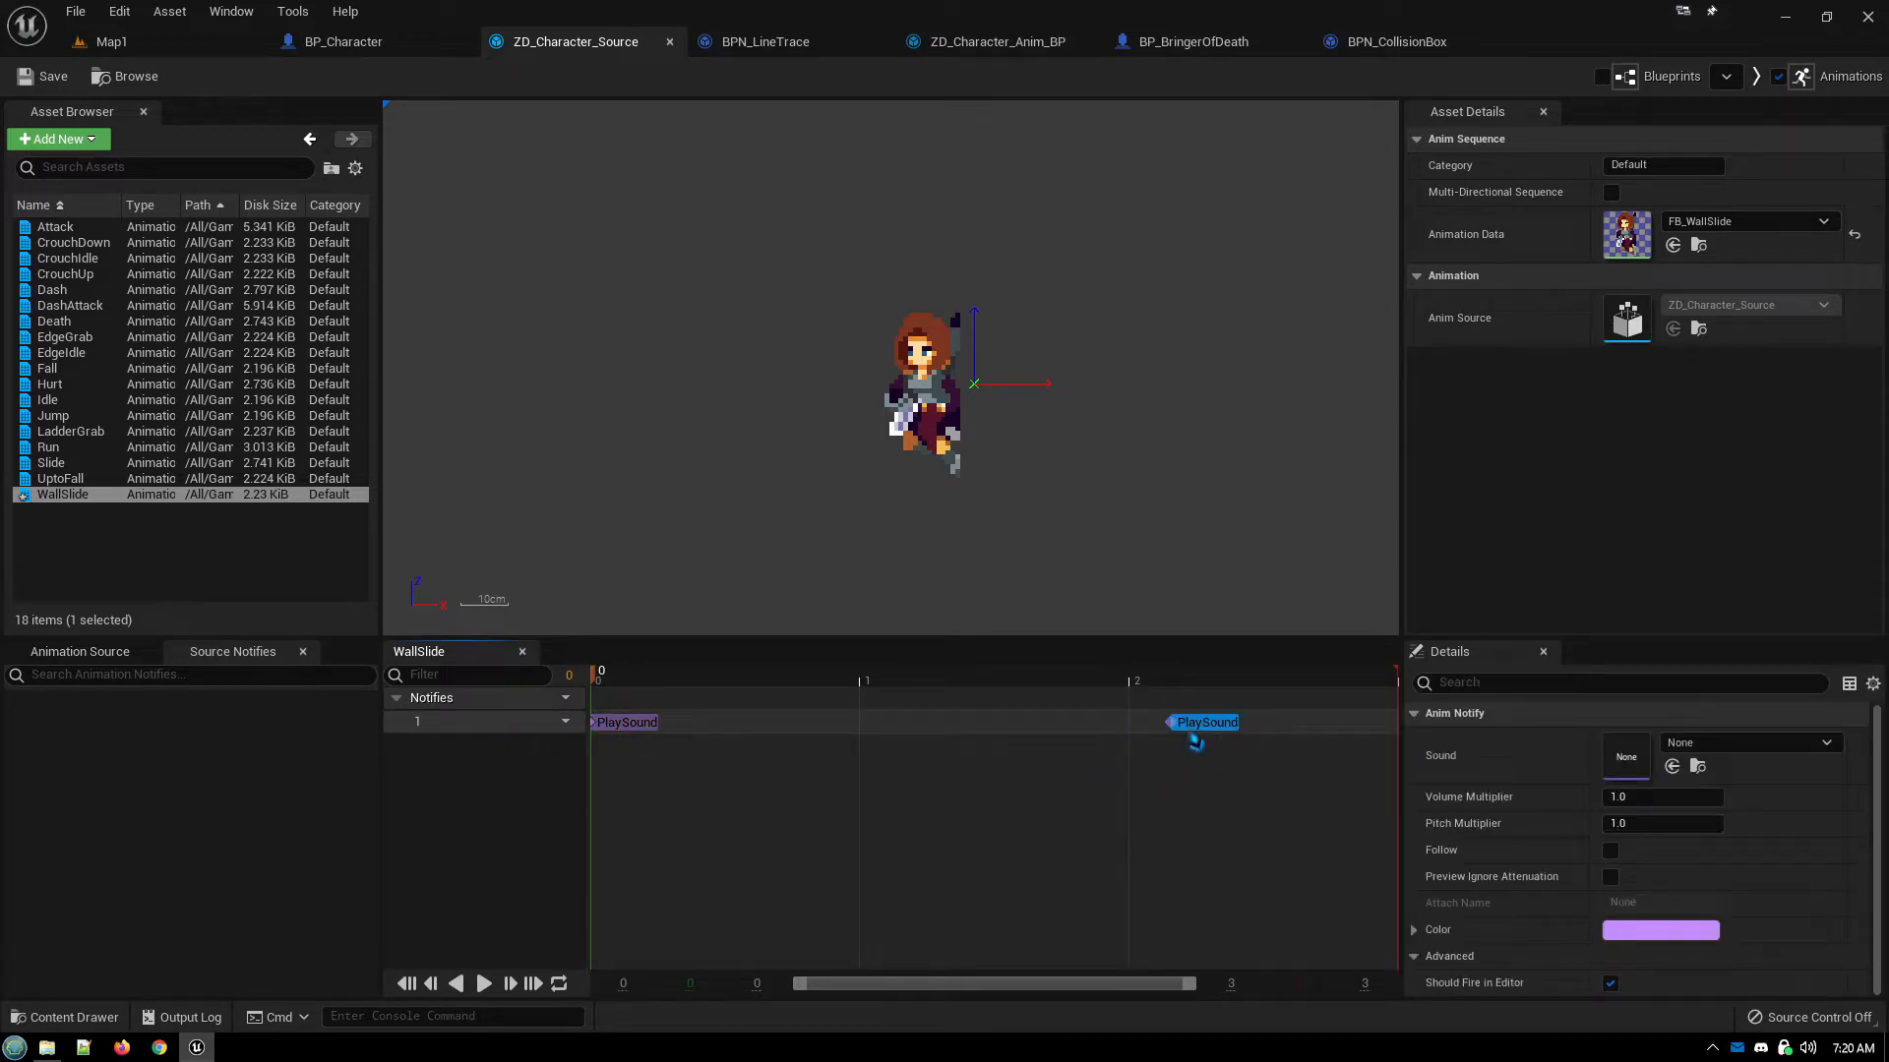
Delete both PlaySound notifies from the WallSlide animation
key("Delete")
left_click(638, 728)
key("Delete")
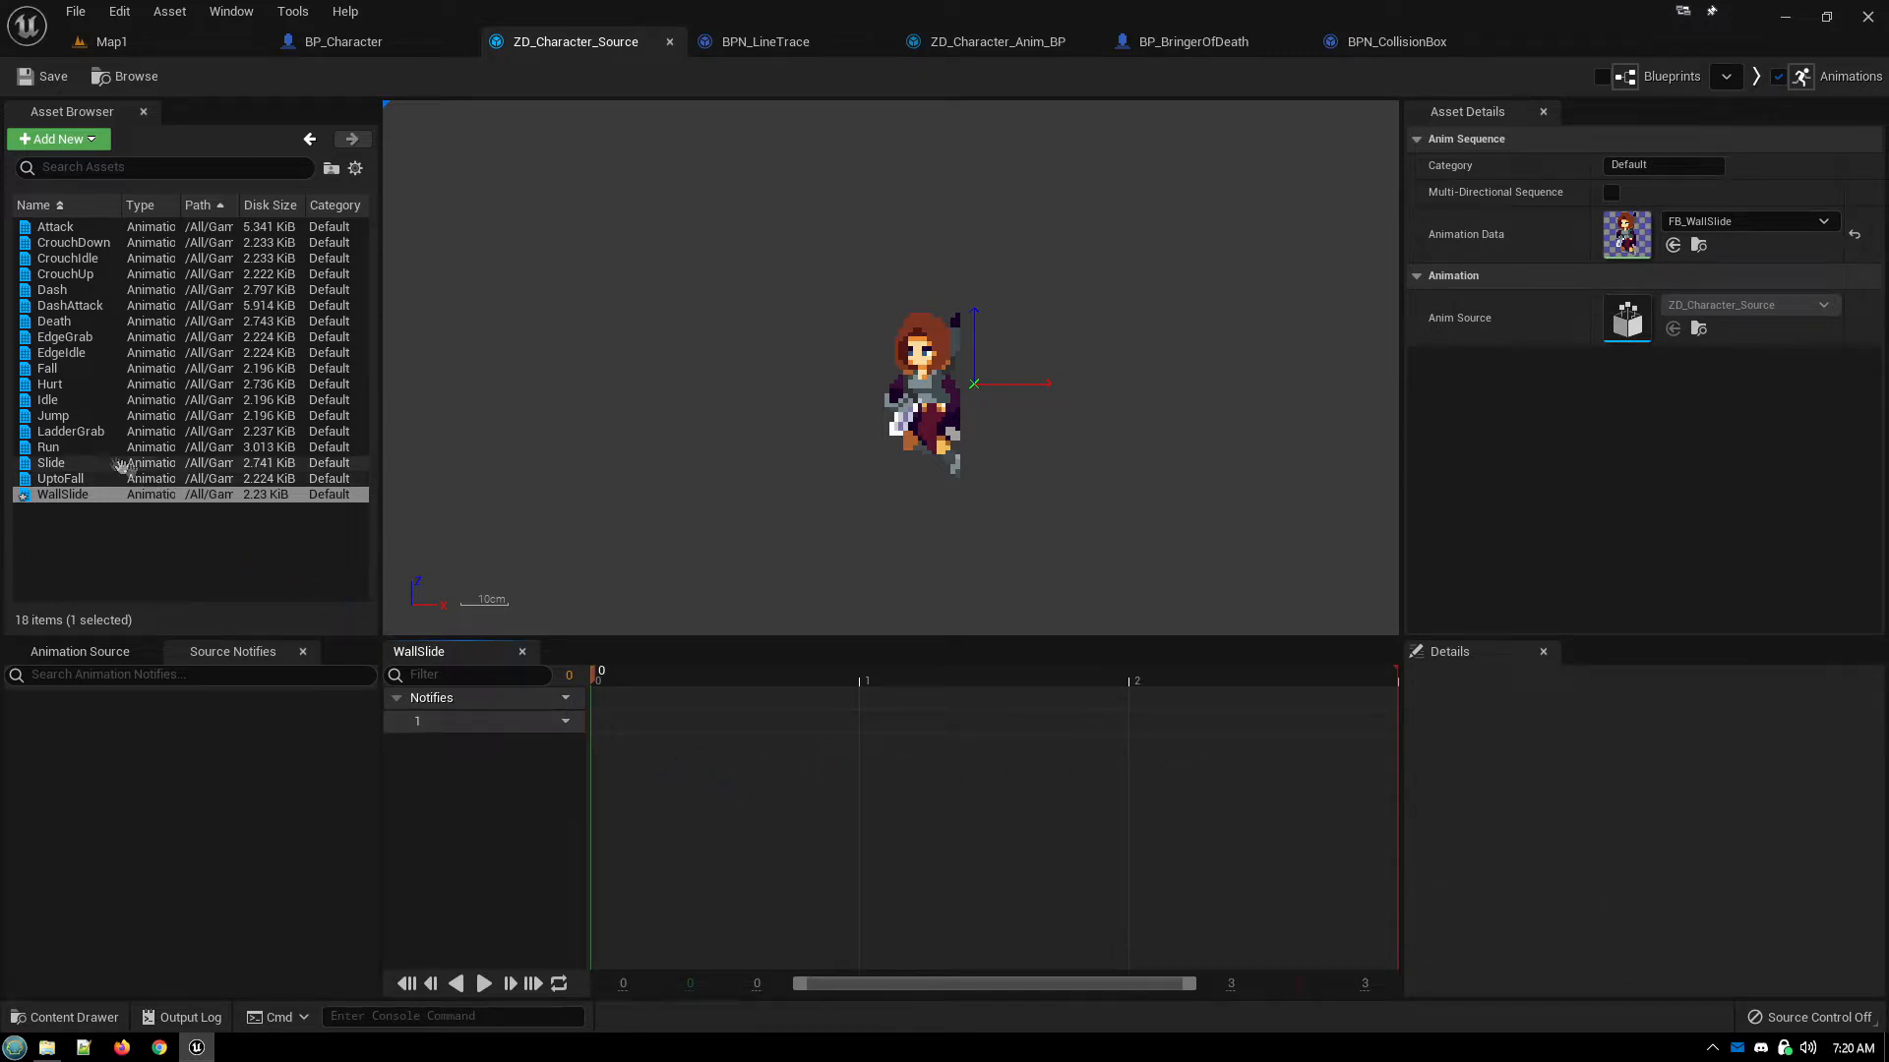
Open the Run animation, scrub through its frames and preview its playback with the SC_Footsteps notifies
left_click(50, 446)
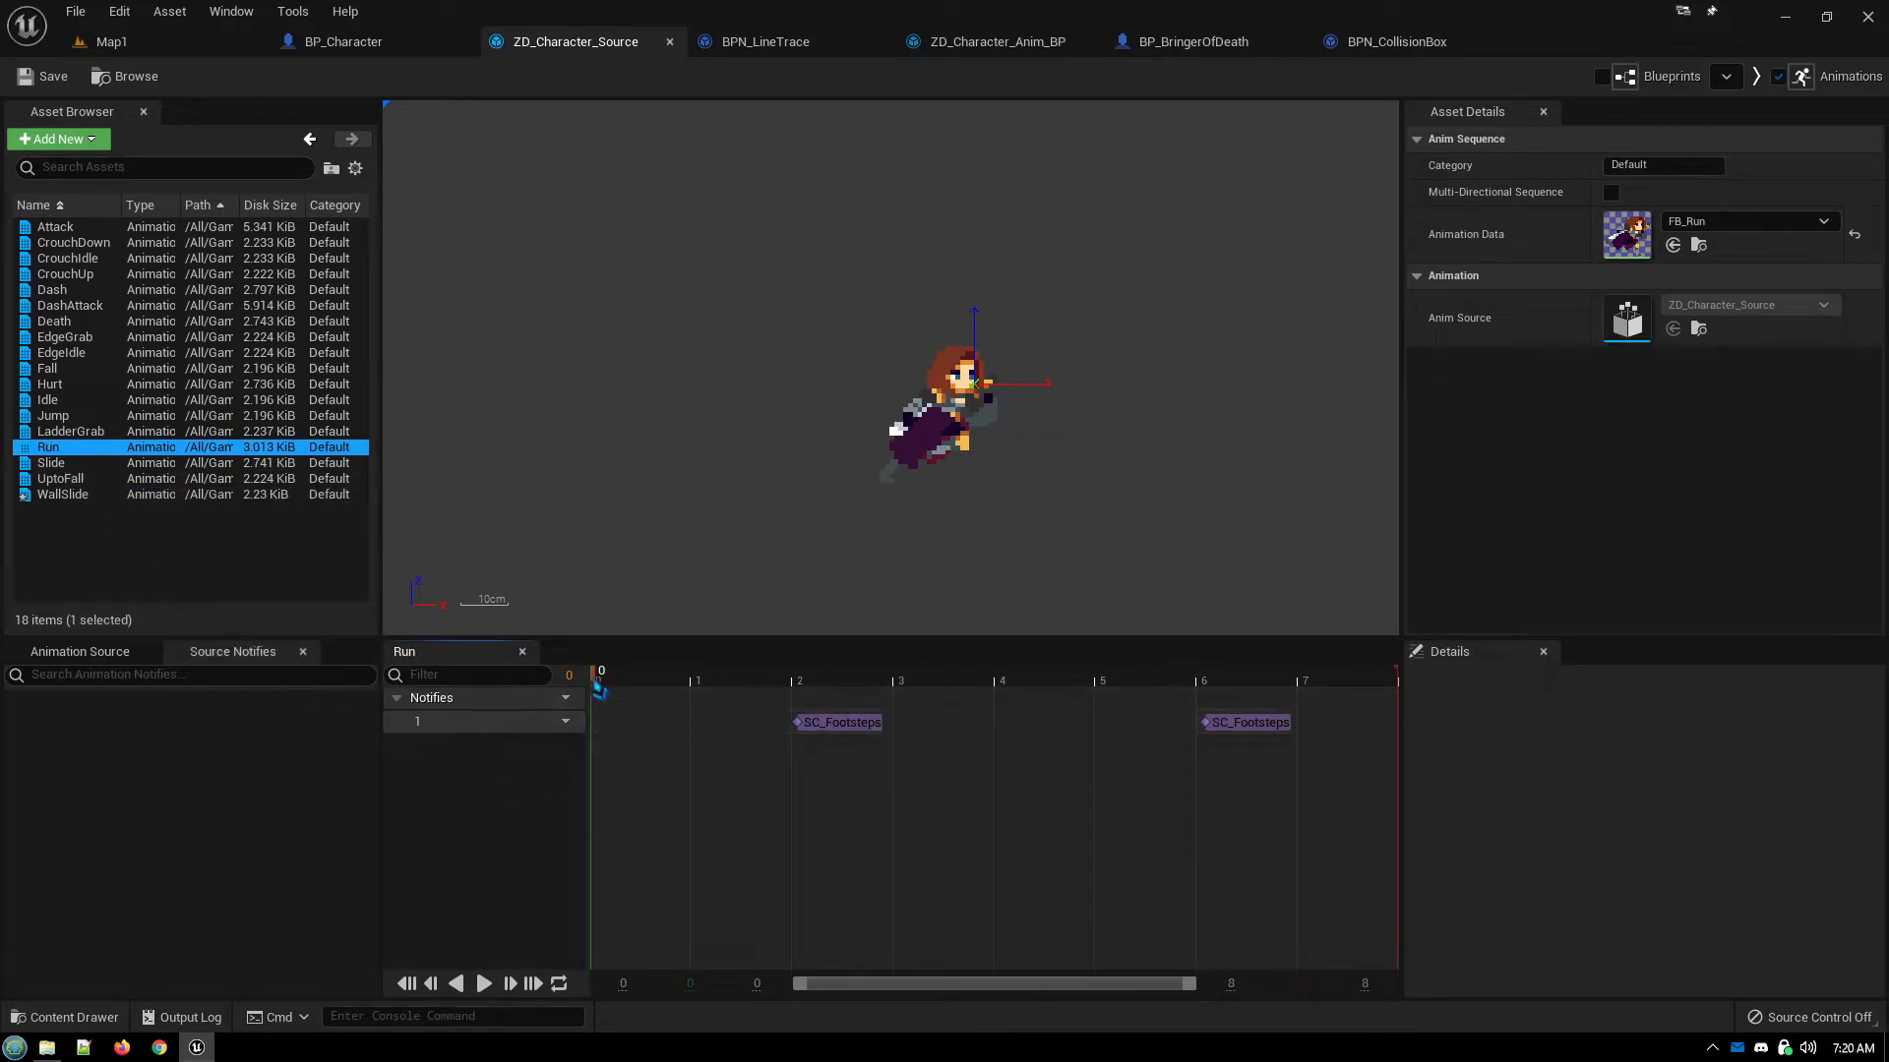
left_click_drag(634, 689, 823, 697)
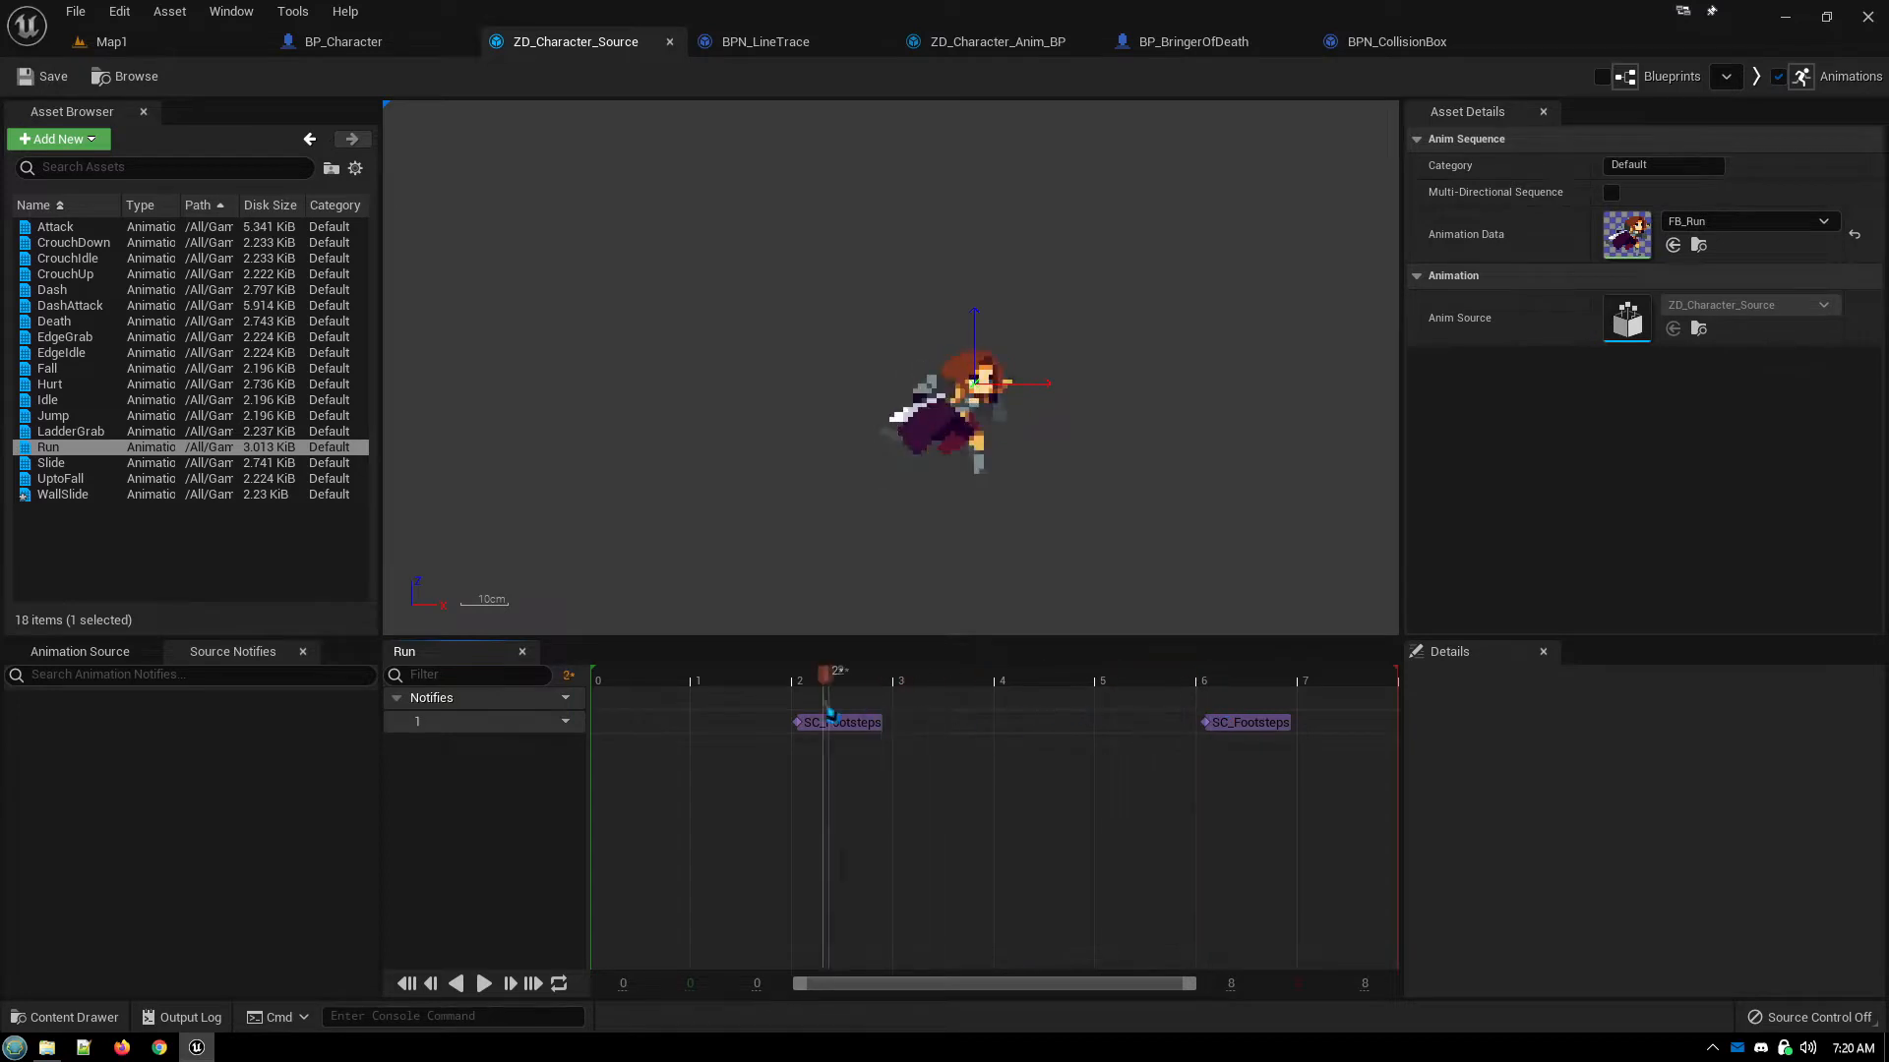
left_click(484, 984)
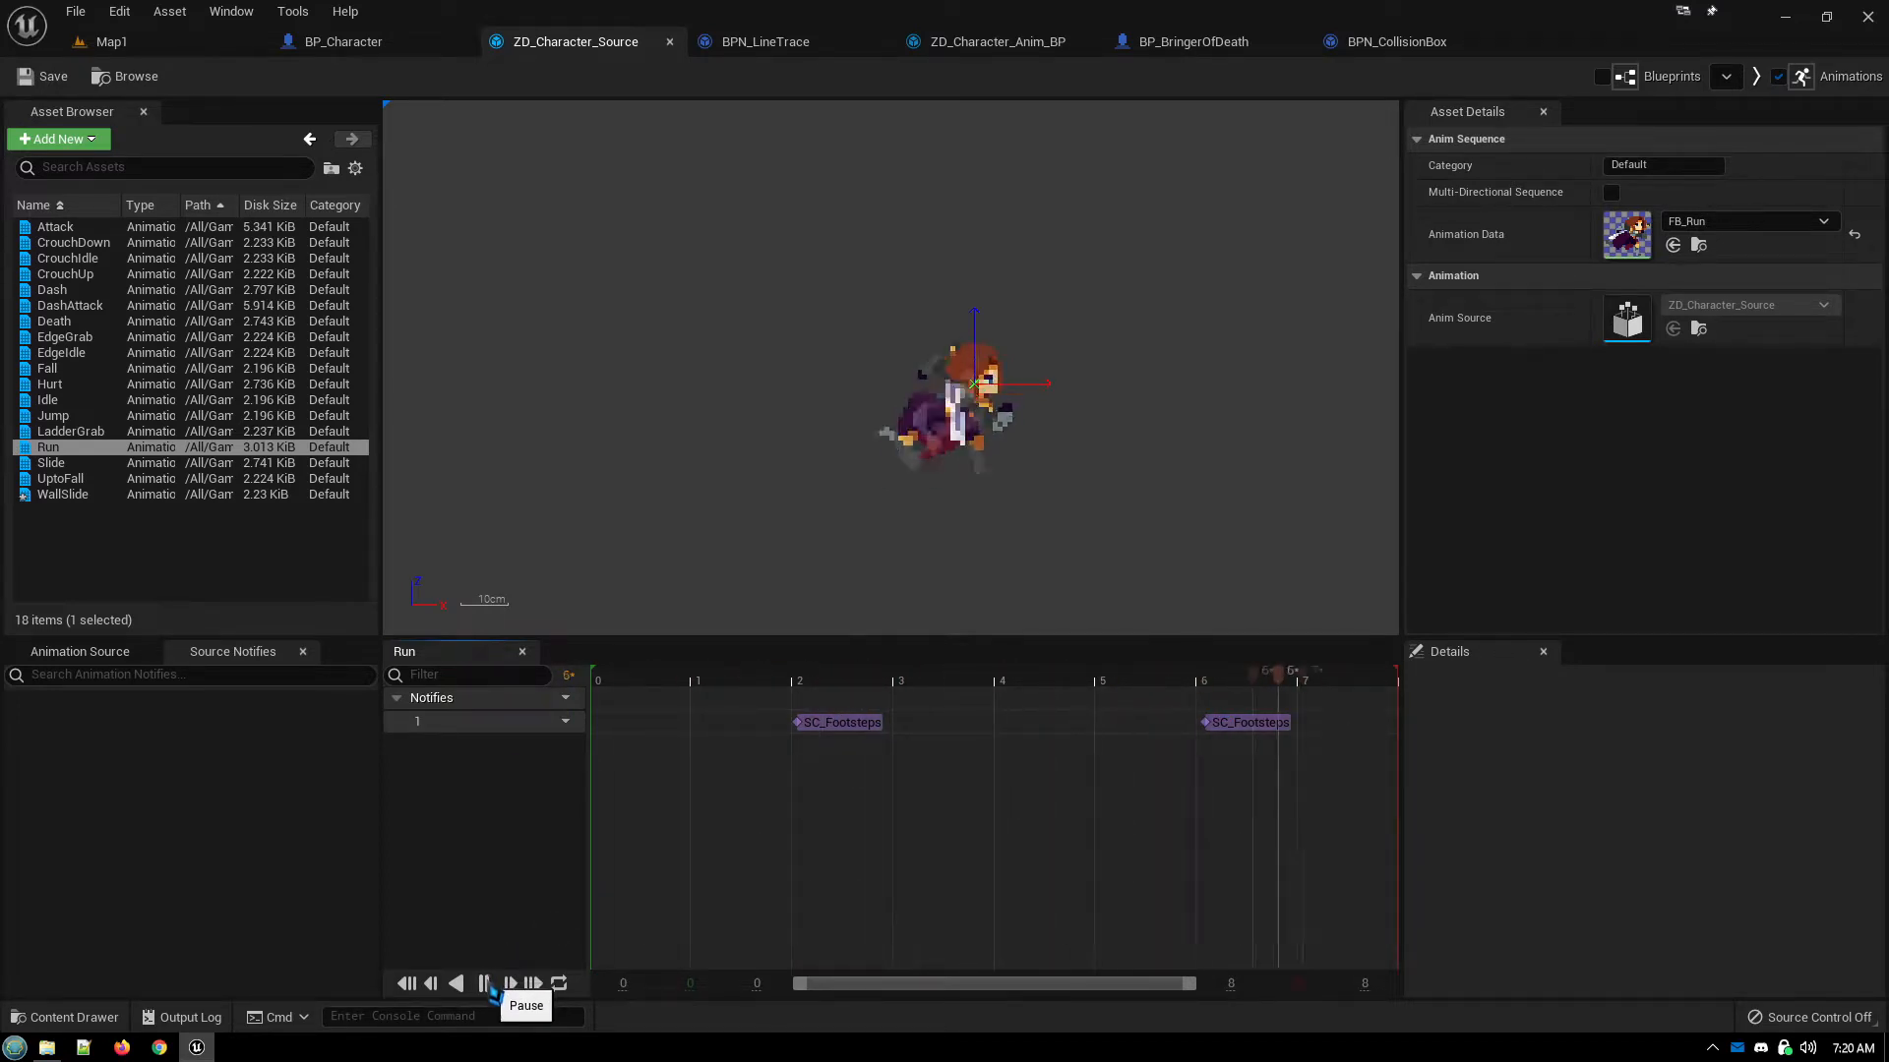
left_click(484, 983)
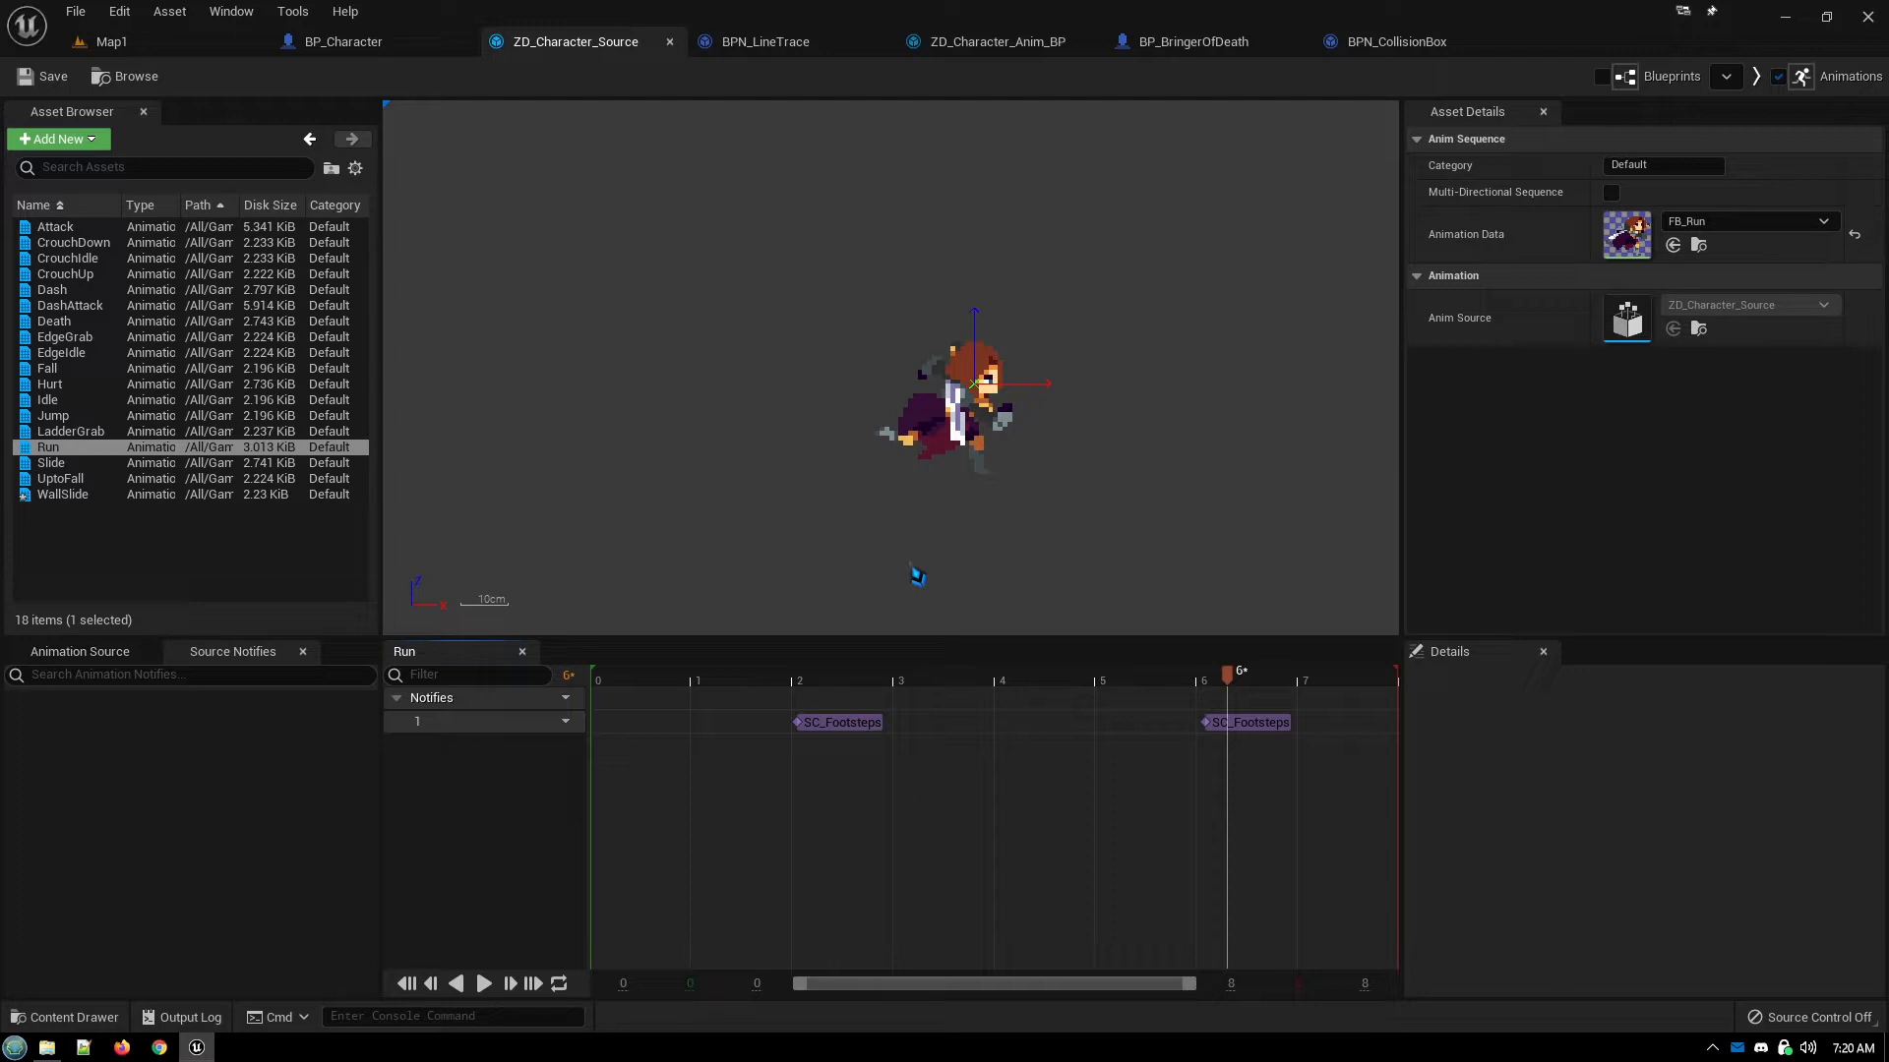
Add a second notify track to the Run animation and place a Play Particle Effect notify near frame 2 on it
left_click(554, 698)
left_click(600, 747)
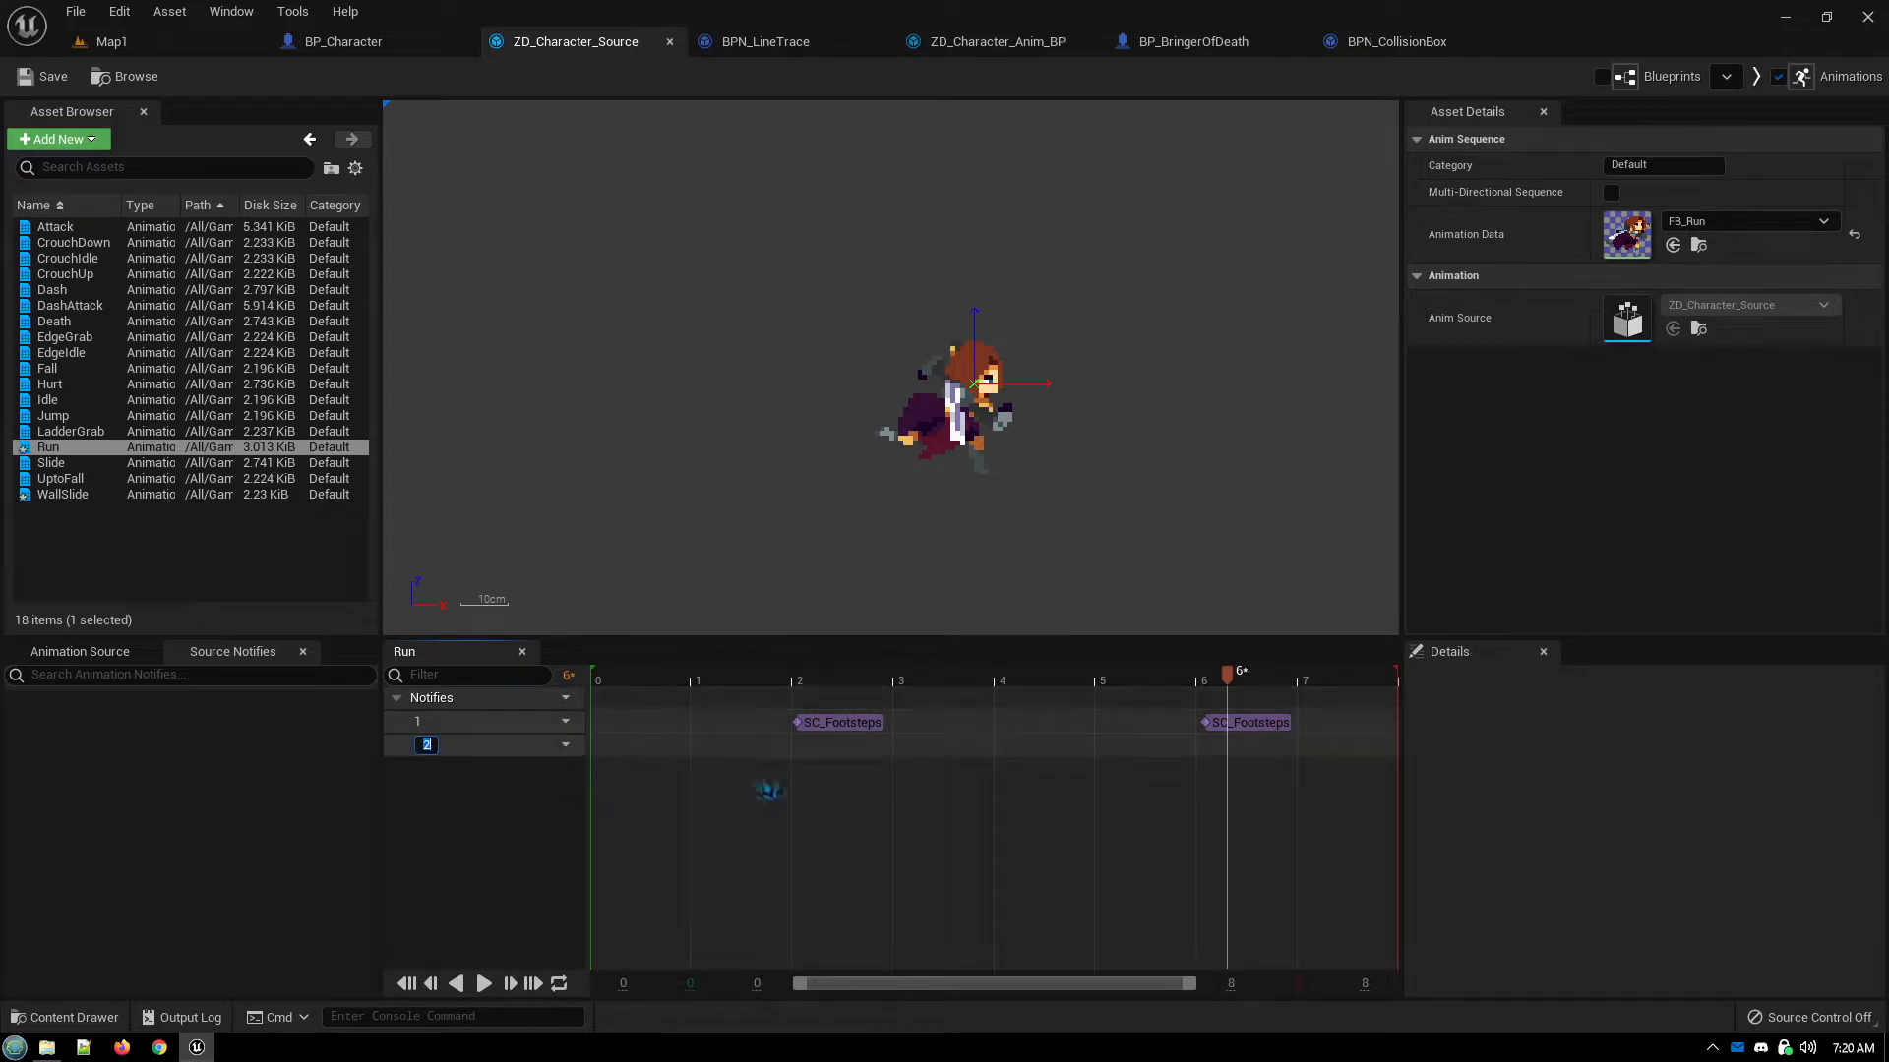
right_click(811, 761)
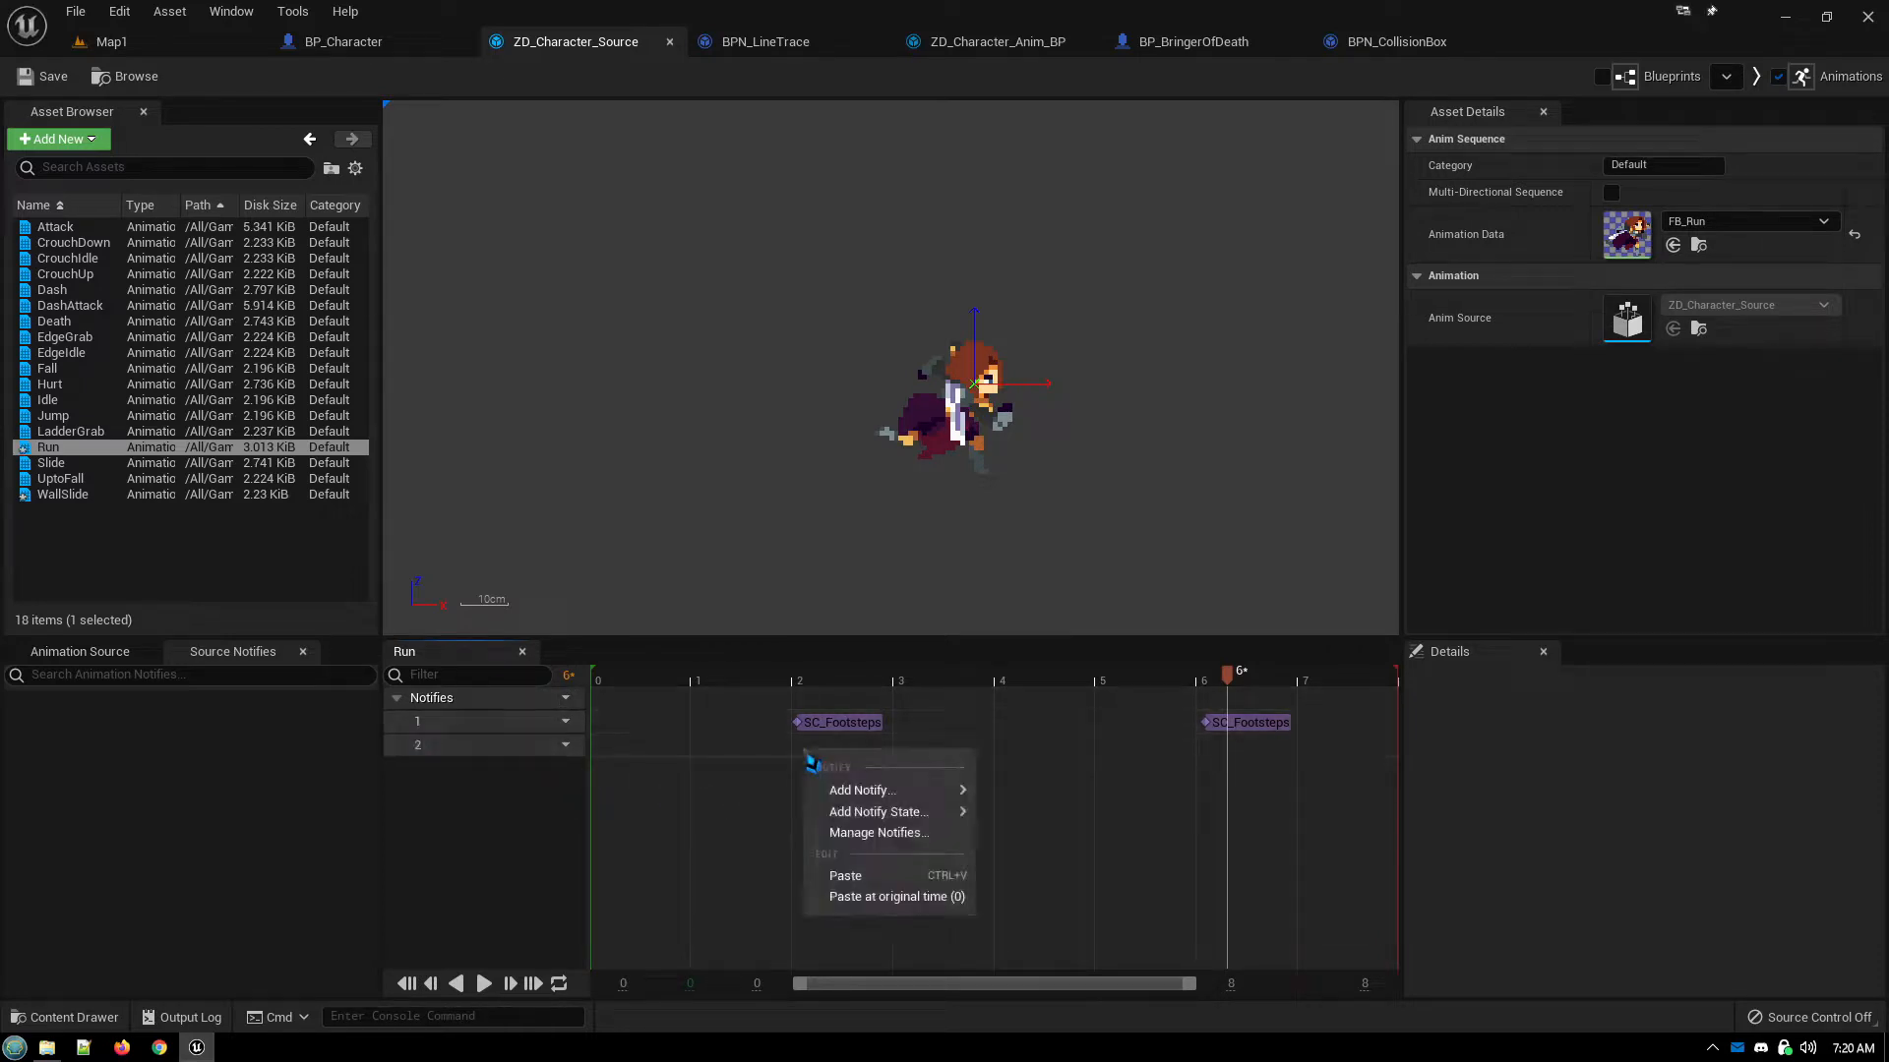
mouse_move(861, 790)
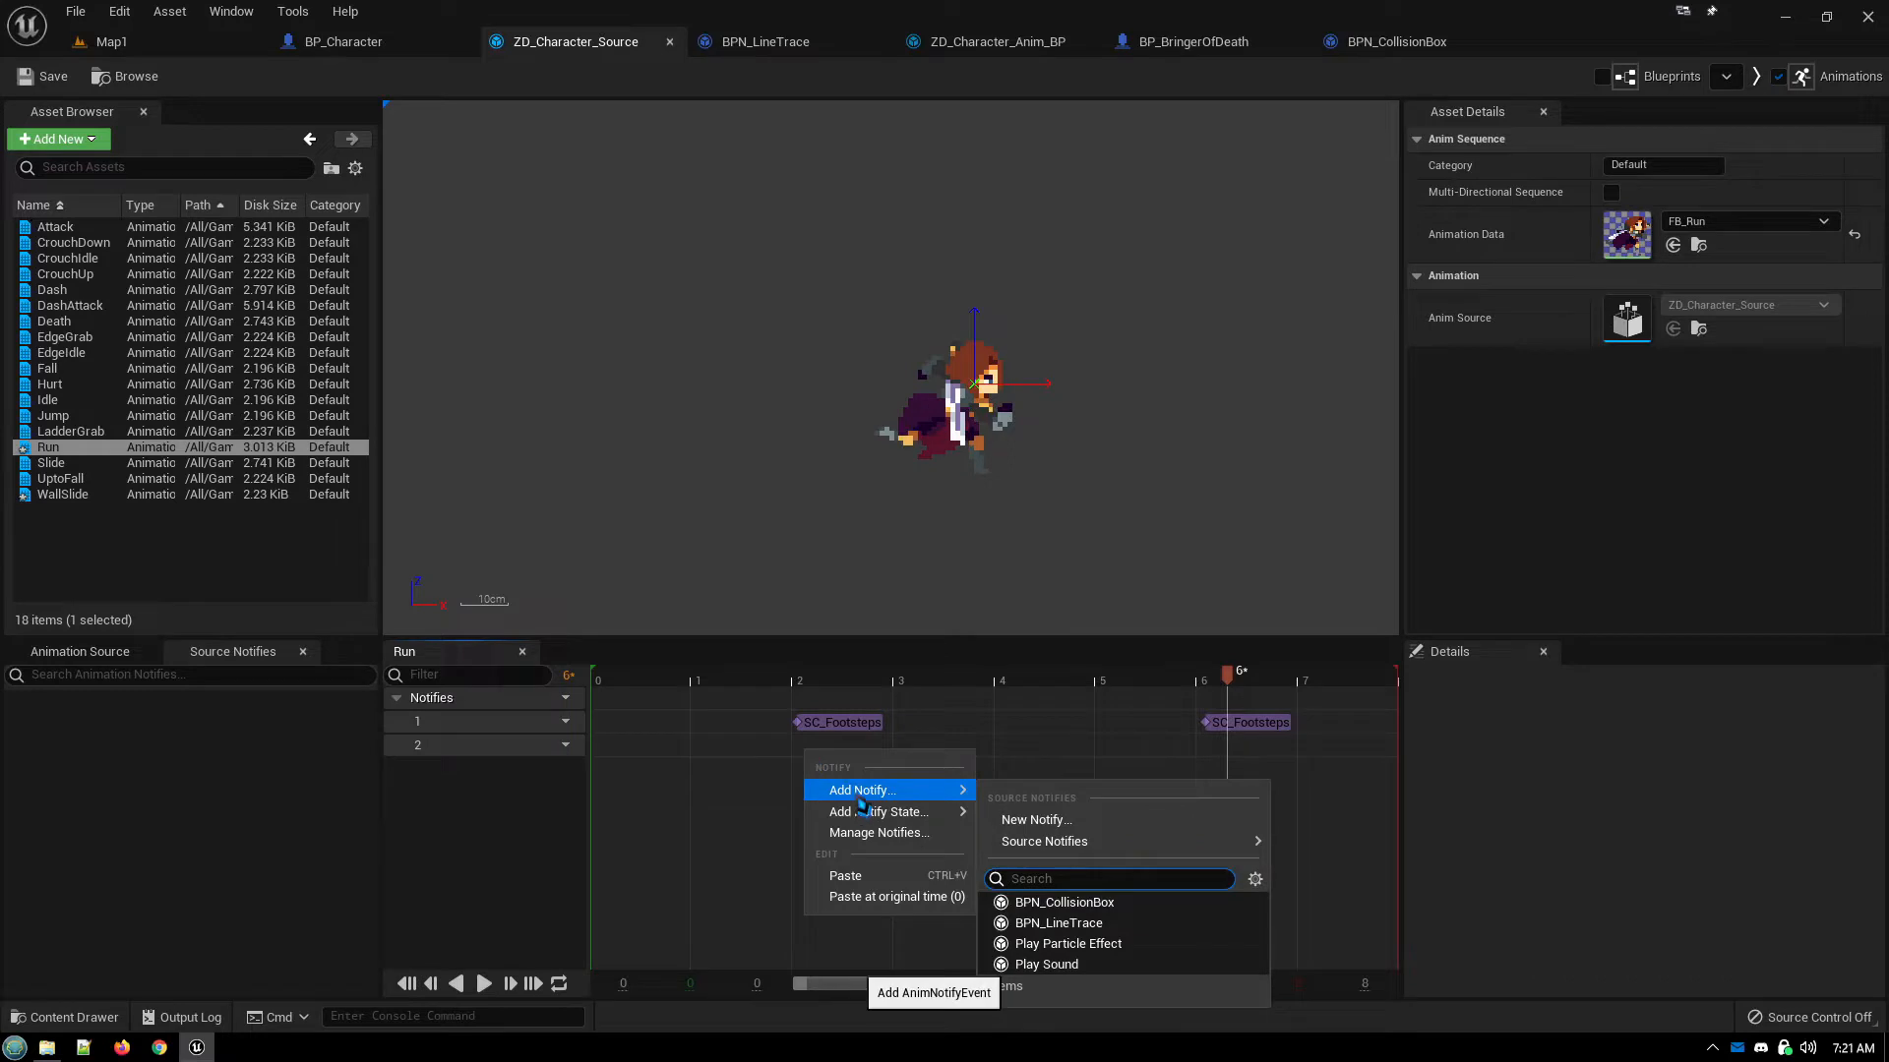
left_click(1083, 945)
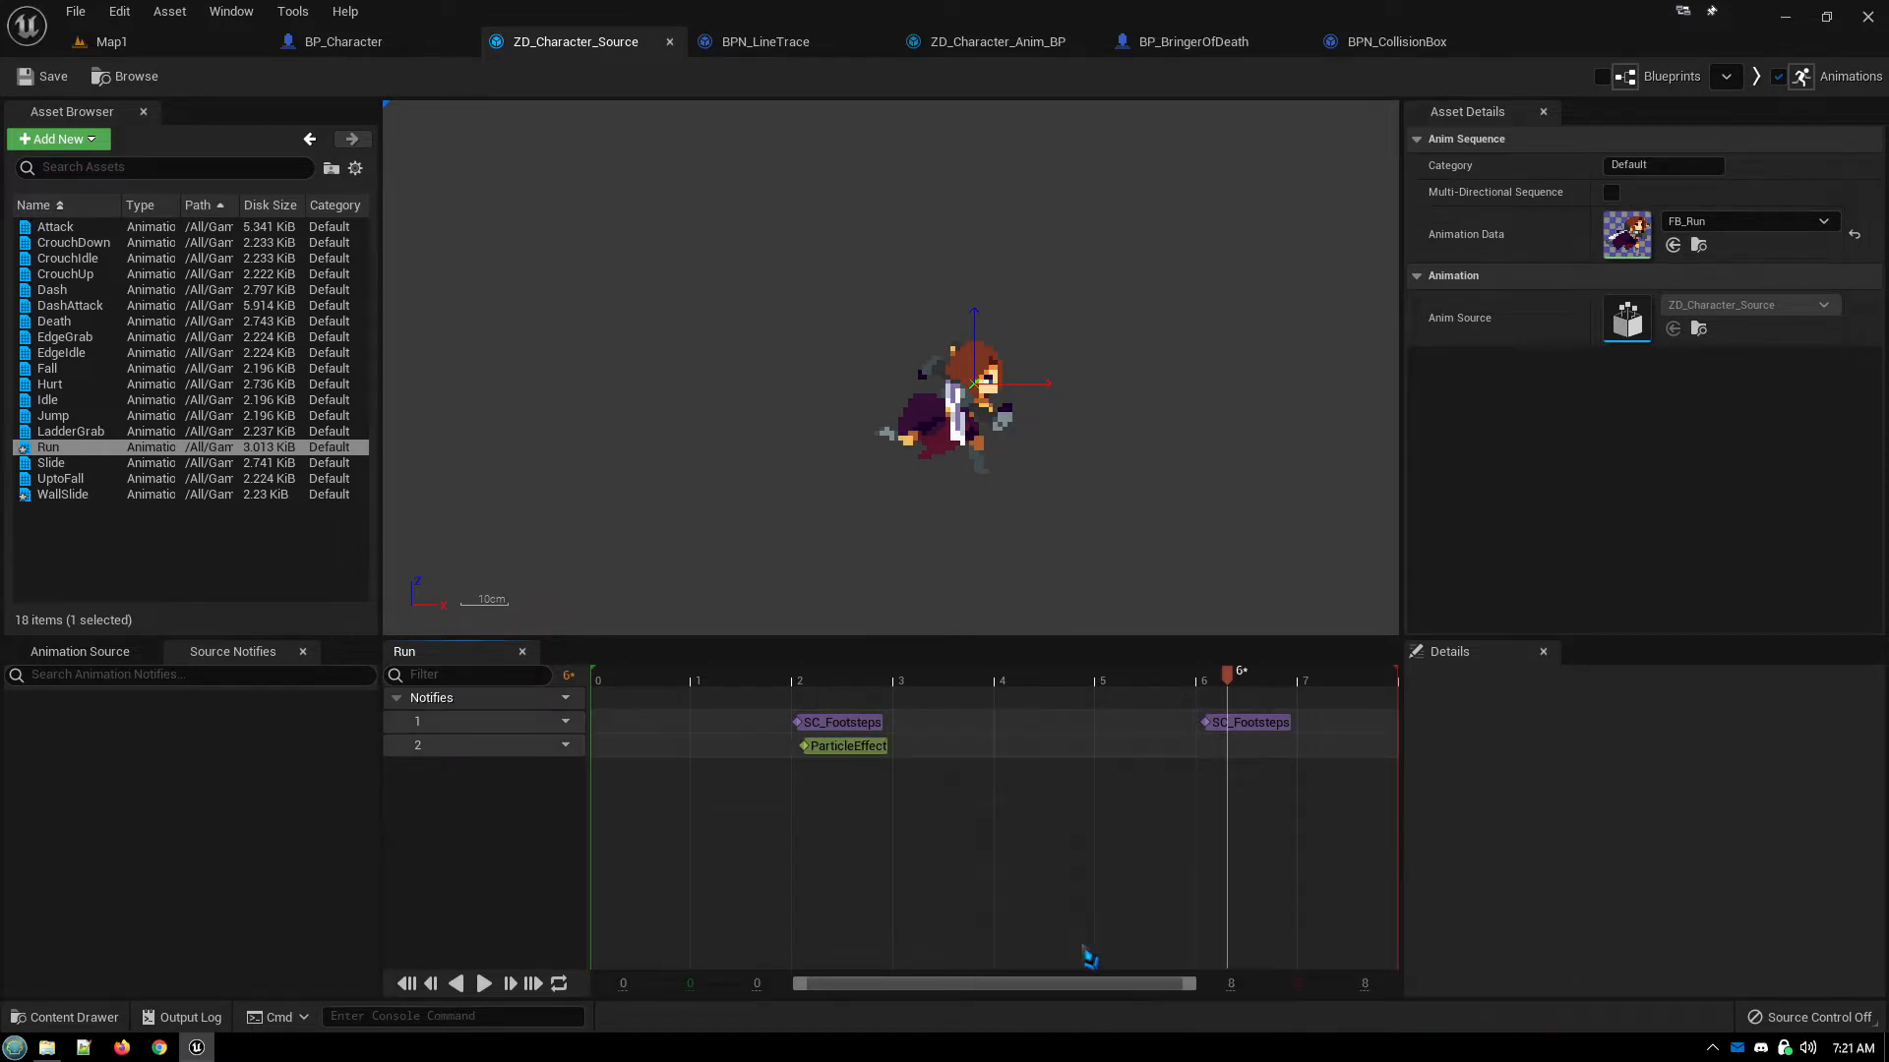
Align the ParticleEffect notify and first SC_Footsteps notify to frame 2, and the second SC_Footsteps notify to frame 6
left_click_drag(818, 750, 821, 760)
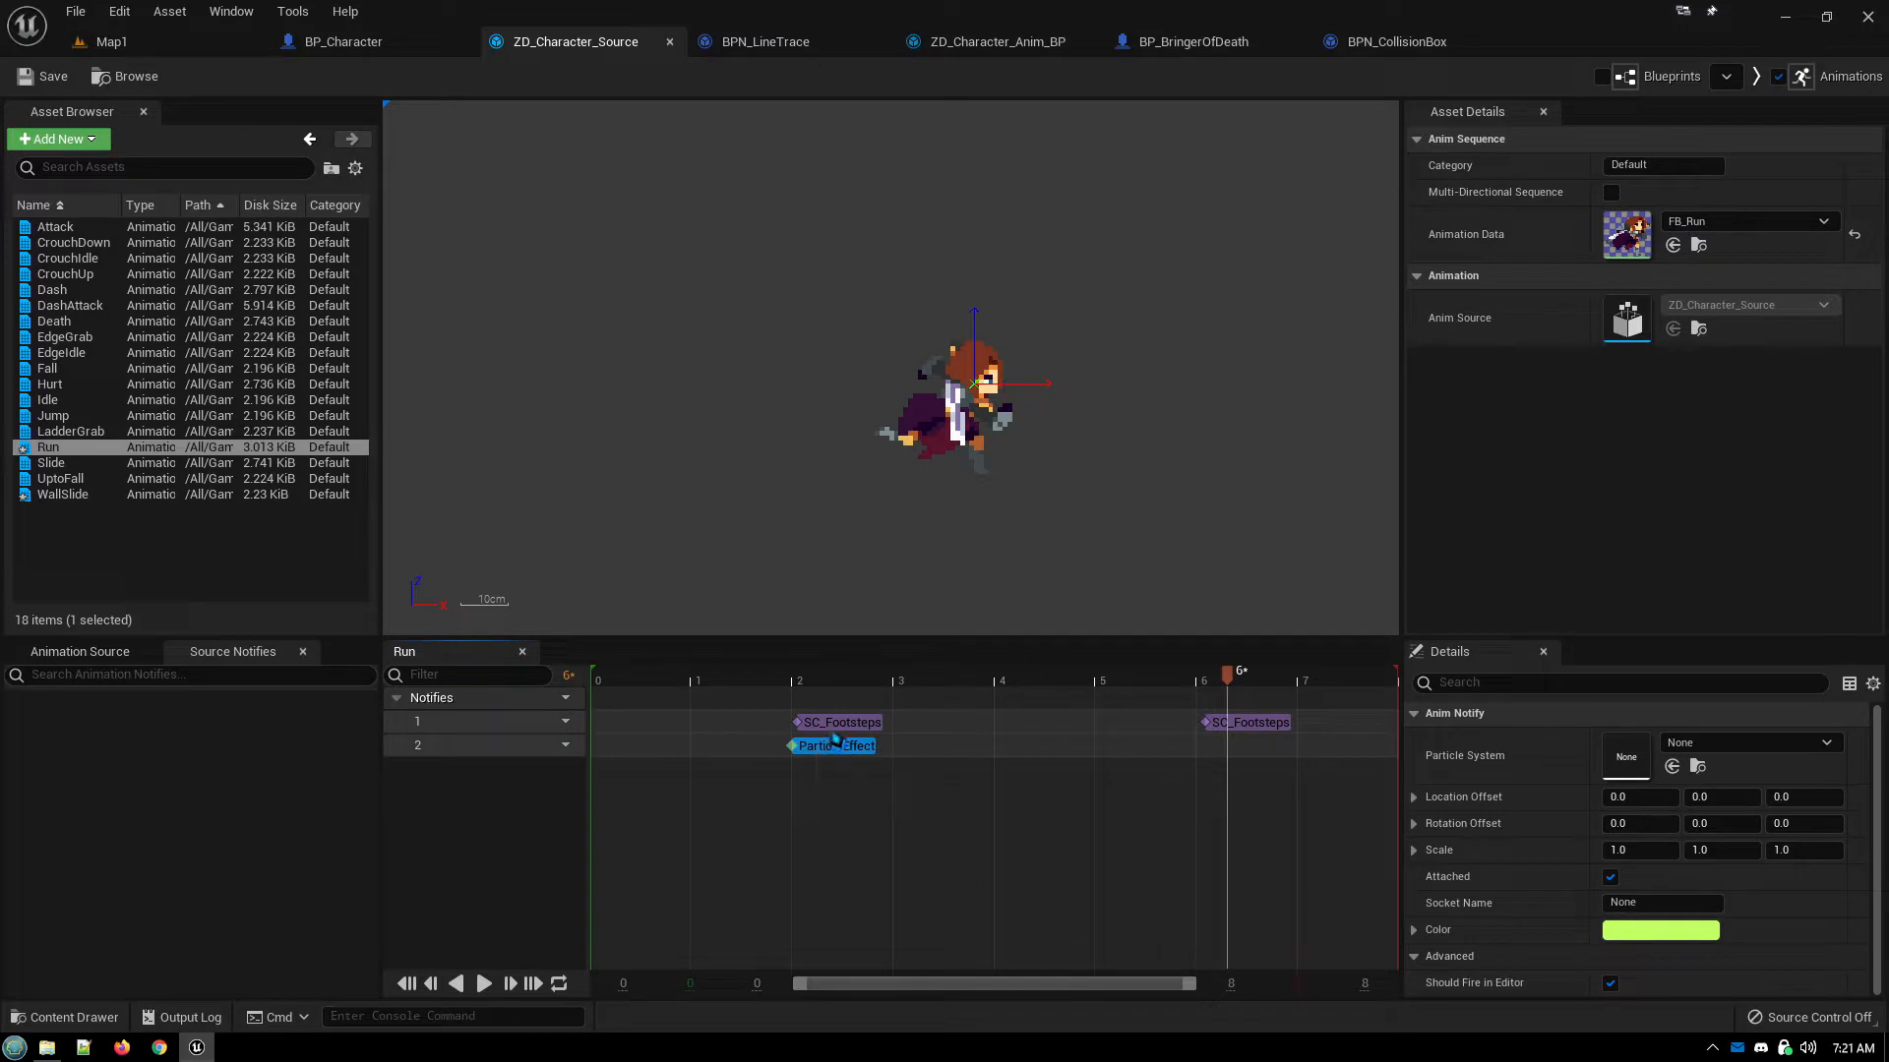
left_click(830, 729)
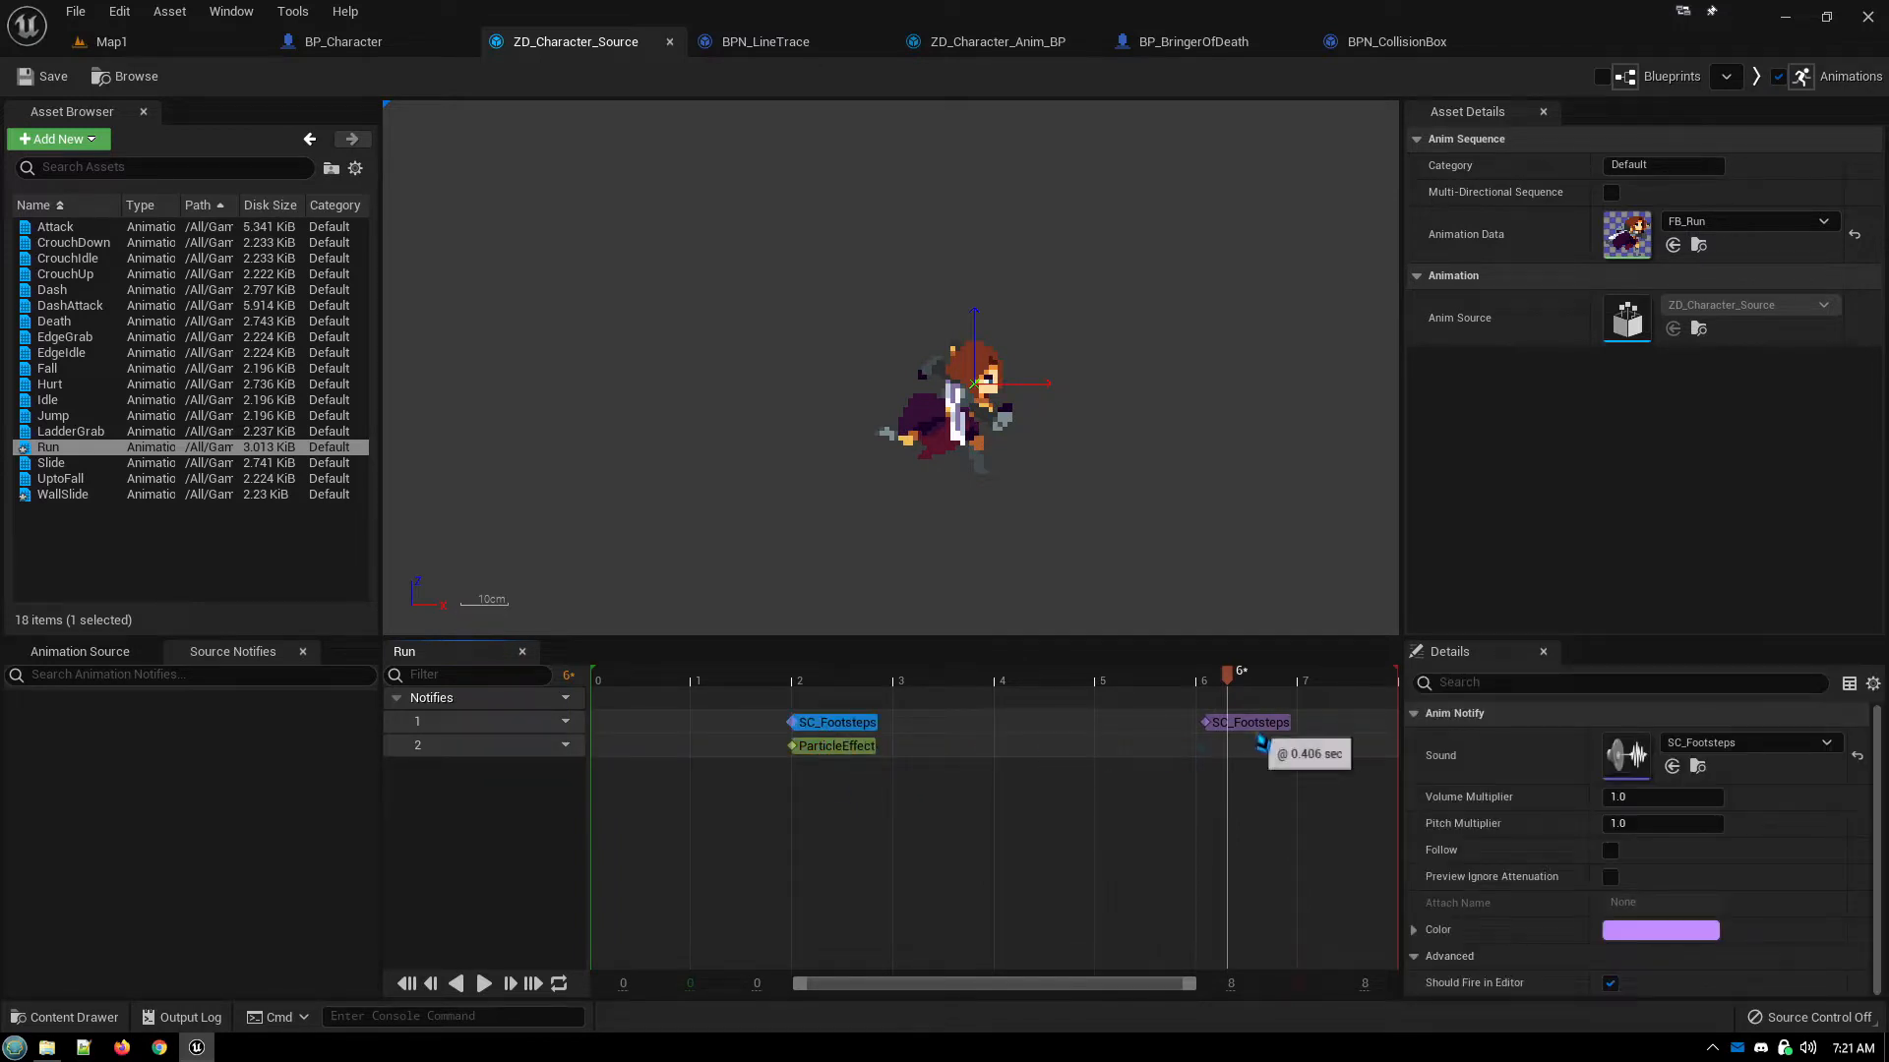
left_click_drag(1241, 728, 1238, 744)
Assign the P_ky_hit1 particle system to the ParticleEffect notify at frame 2
left_click(852, 758)
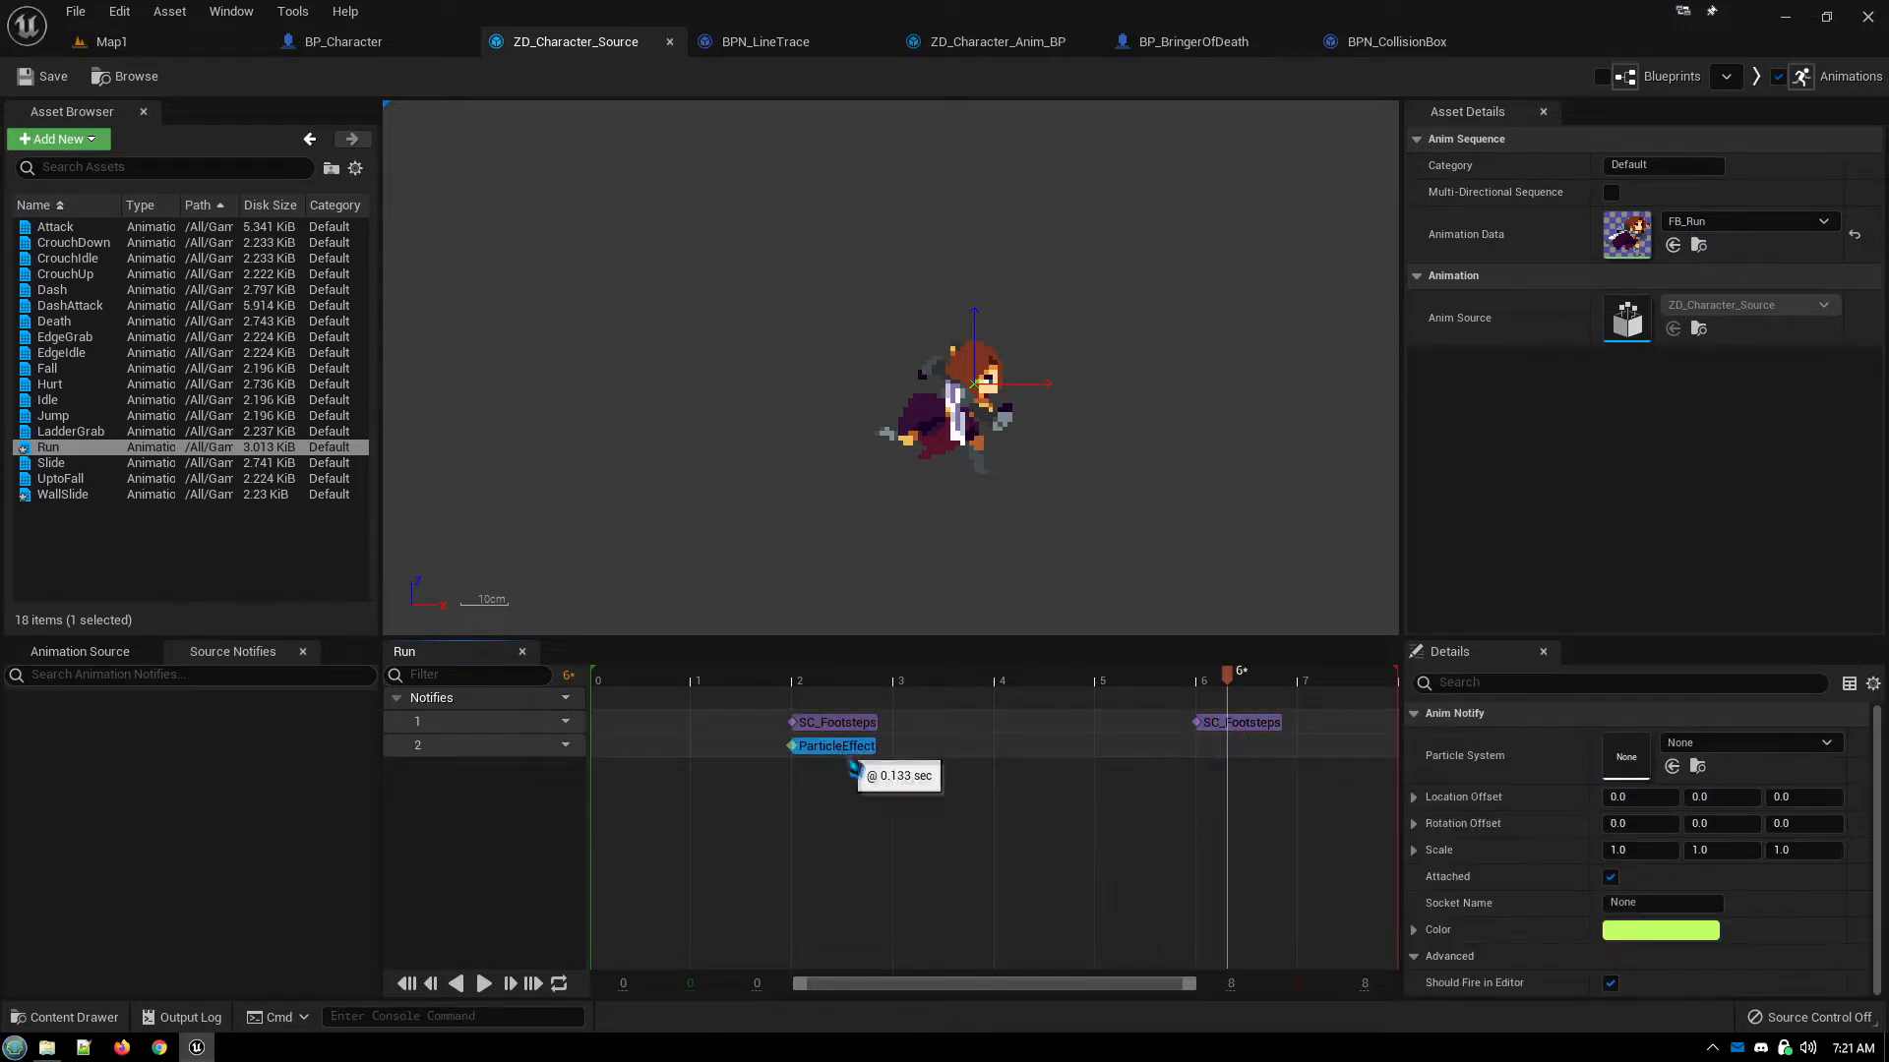
left_click(1824, 745)
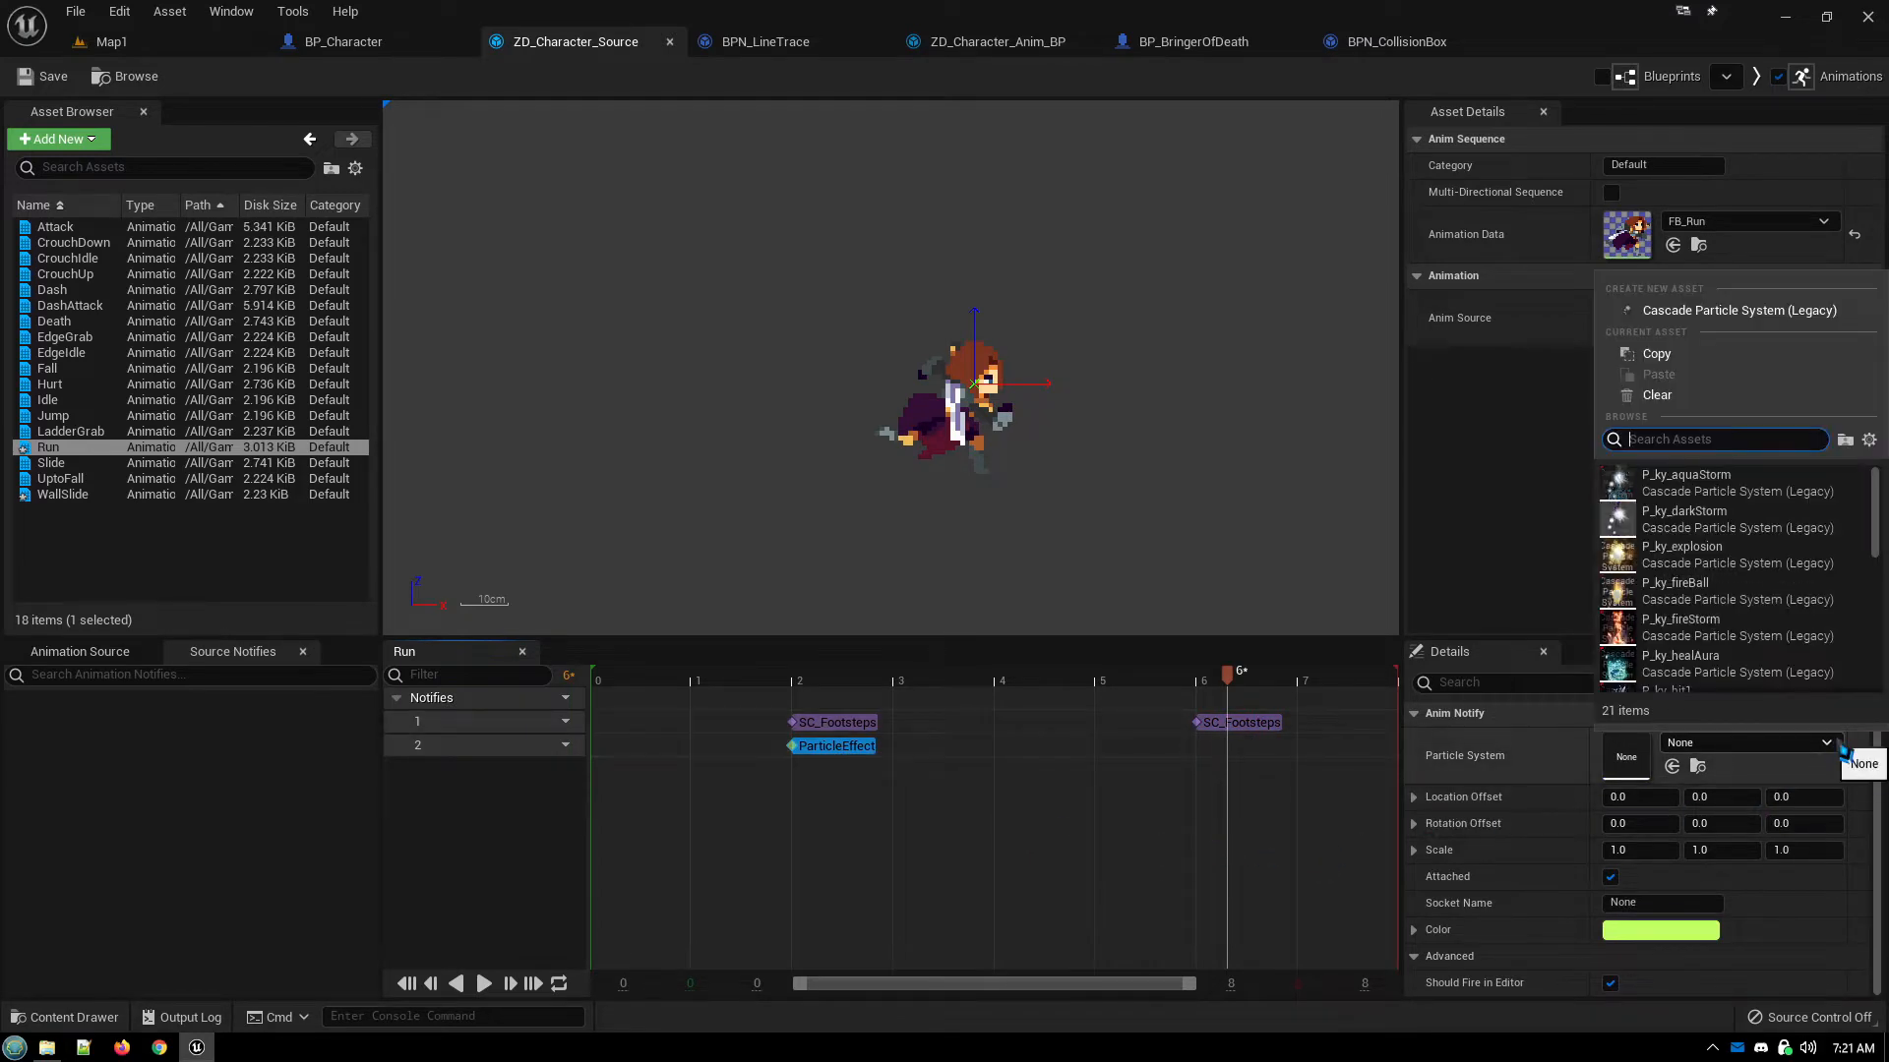
scroll(1767, 605, "down", 5)
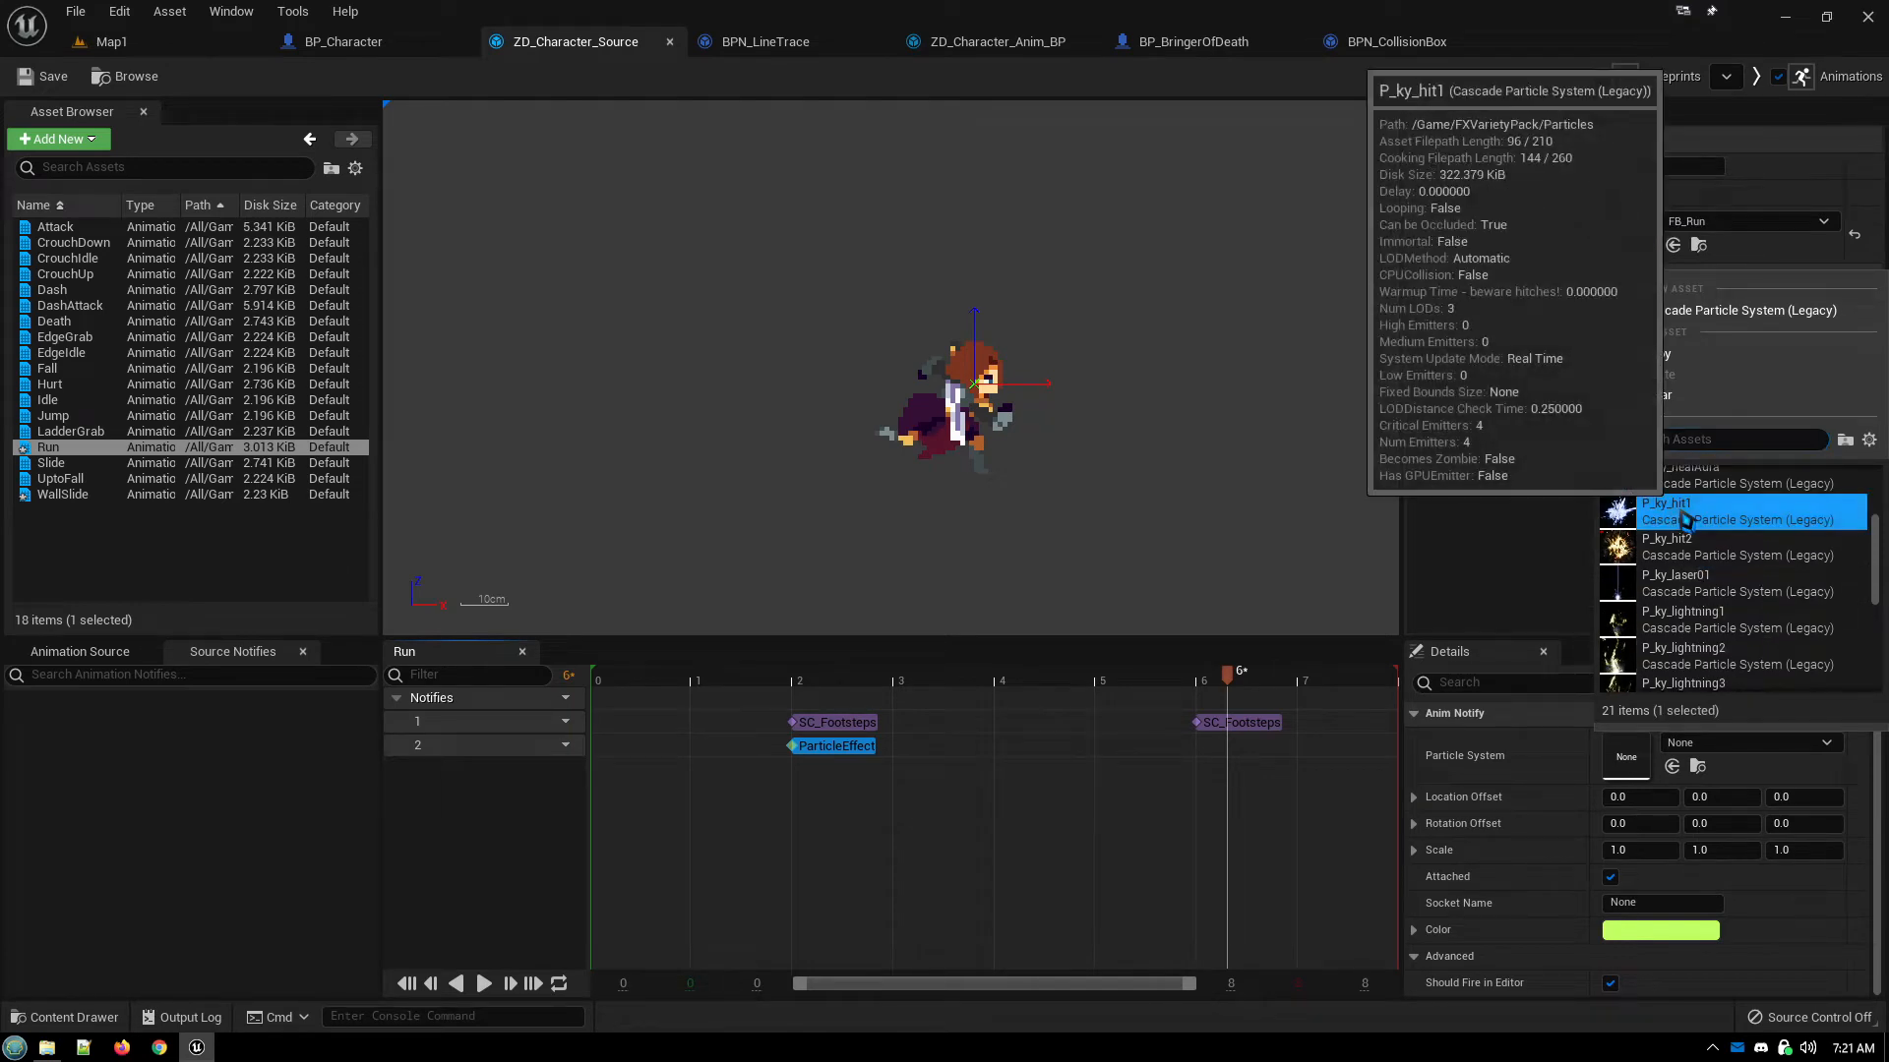
left_click(1711, 503)
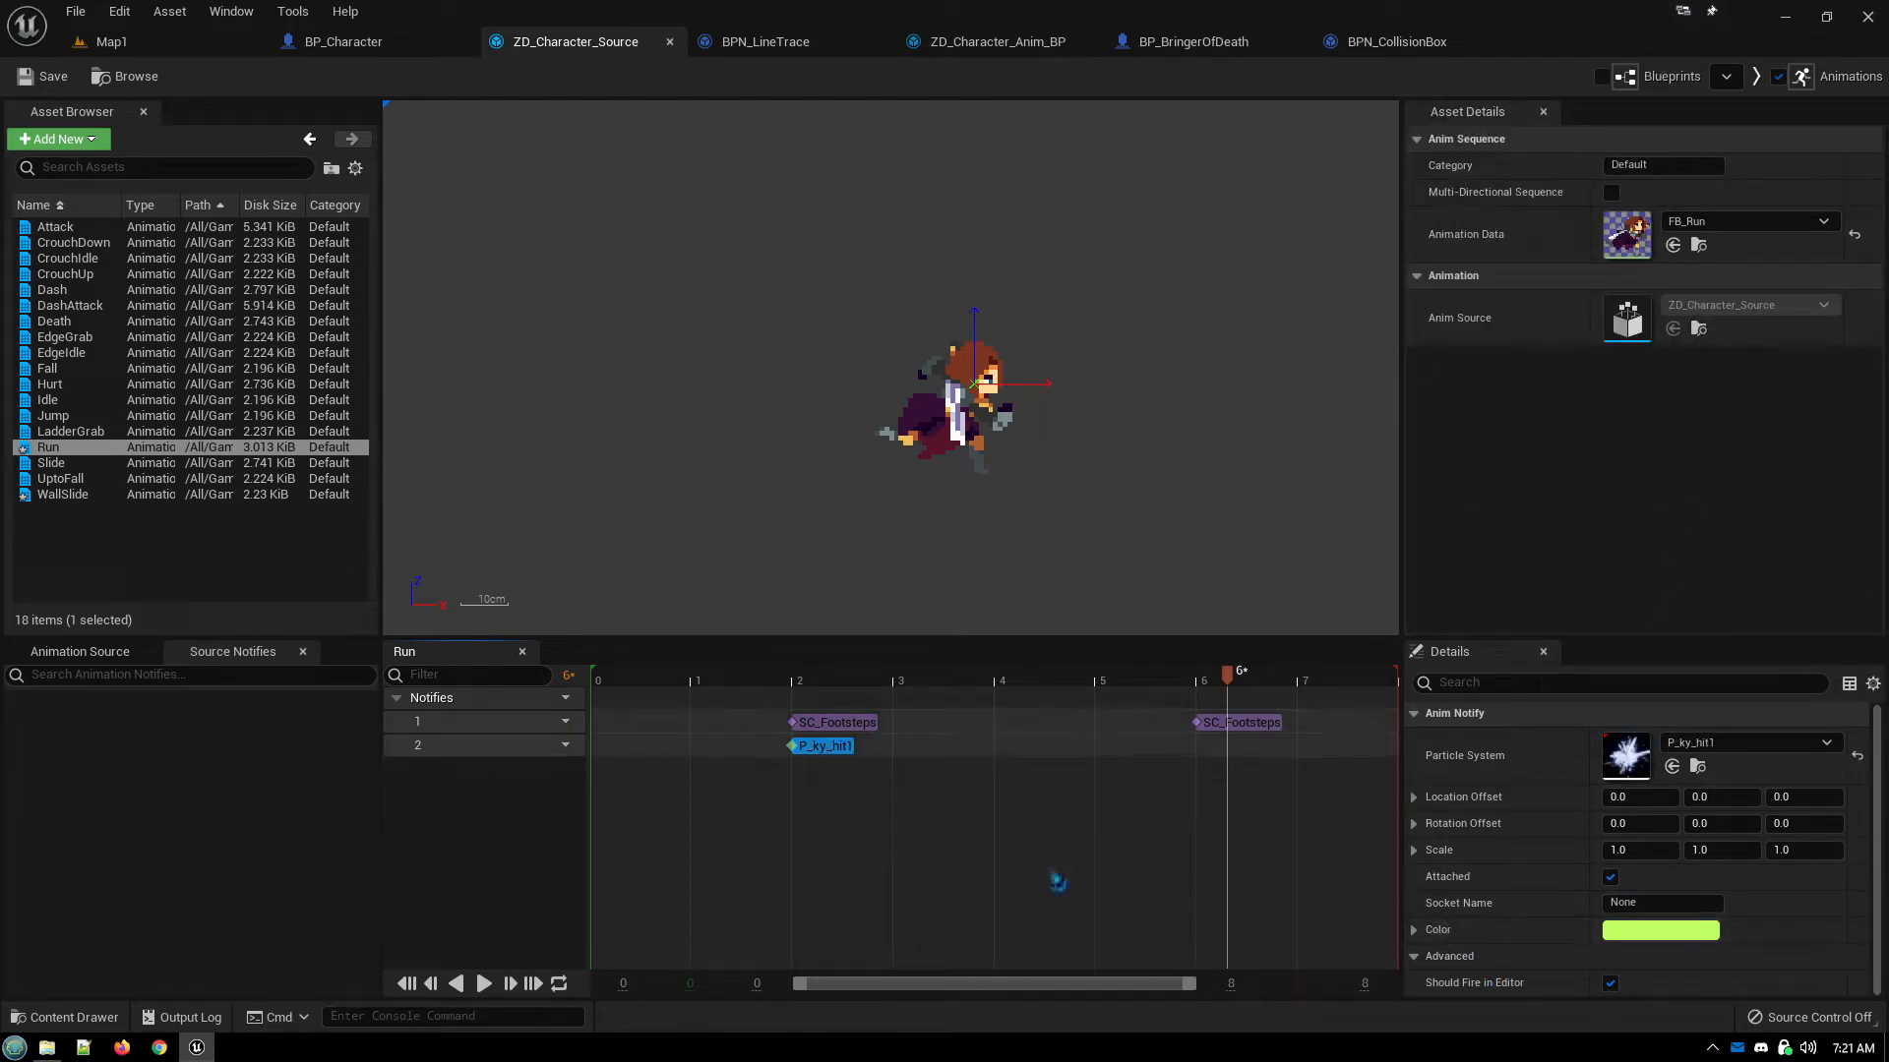
Play the Run animation and set the P_ky_hit1 notify's scale to 0.1 on all three axes
left_click(483, 984)
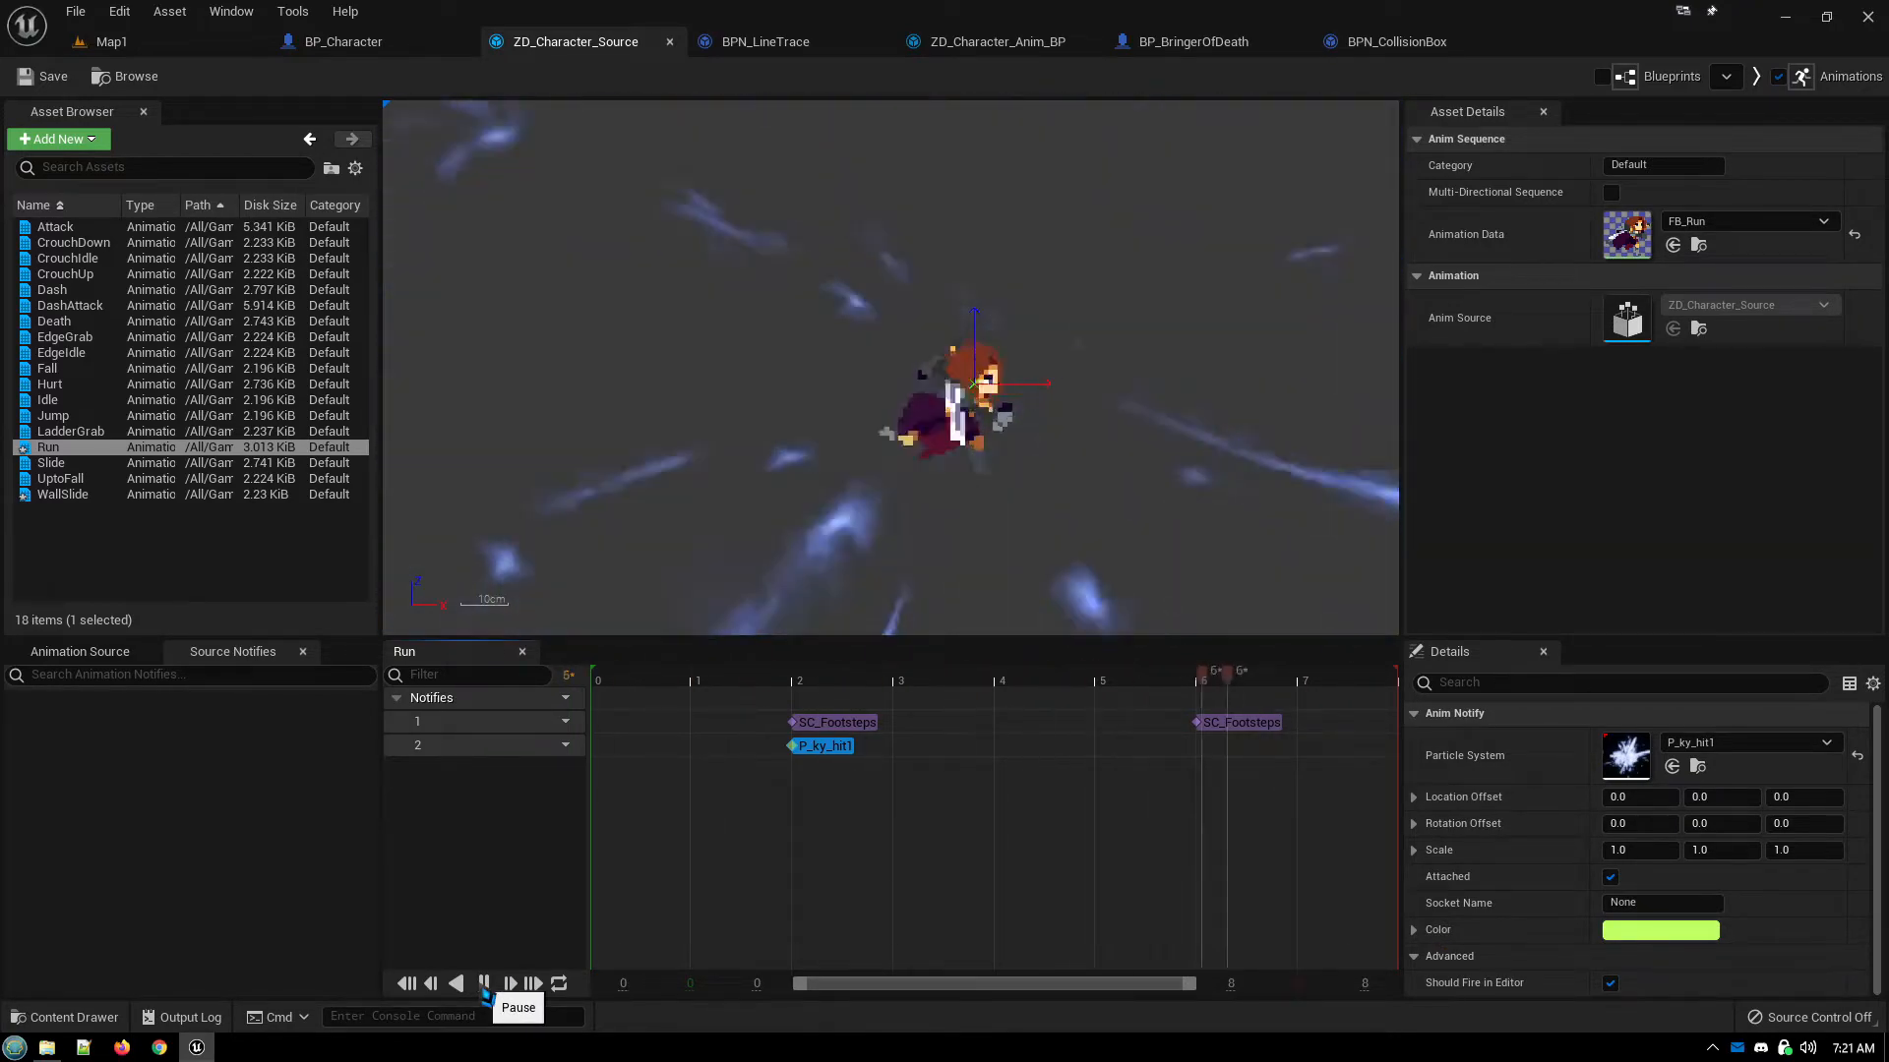
left_click(1642, 852)
type(".1")
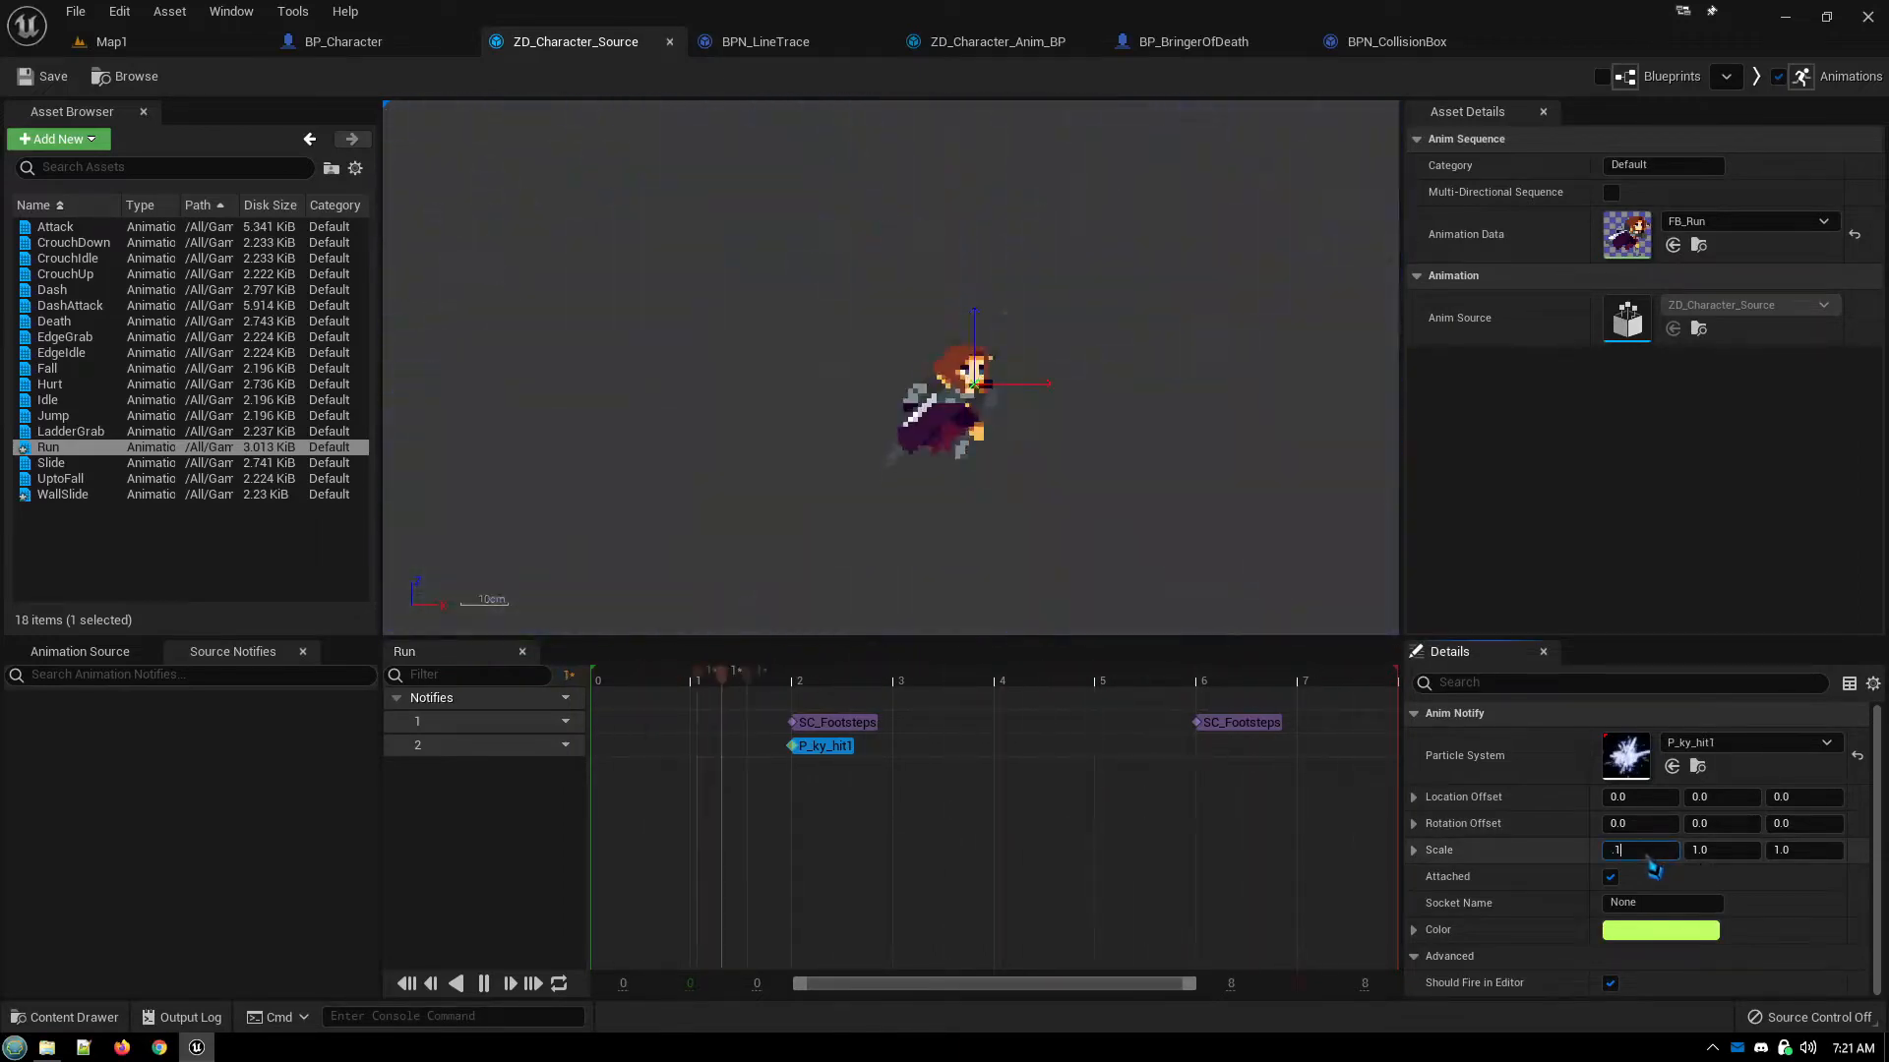
key("Tab")
type(".1")
key("Tab")
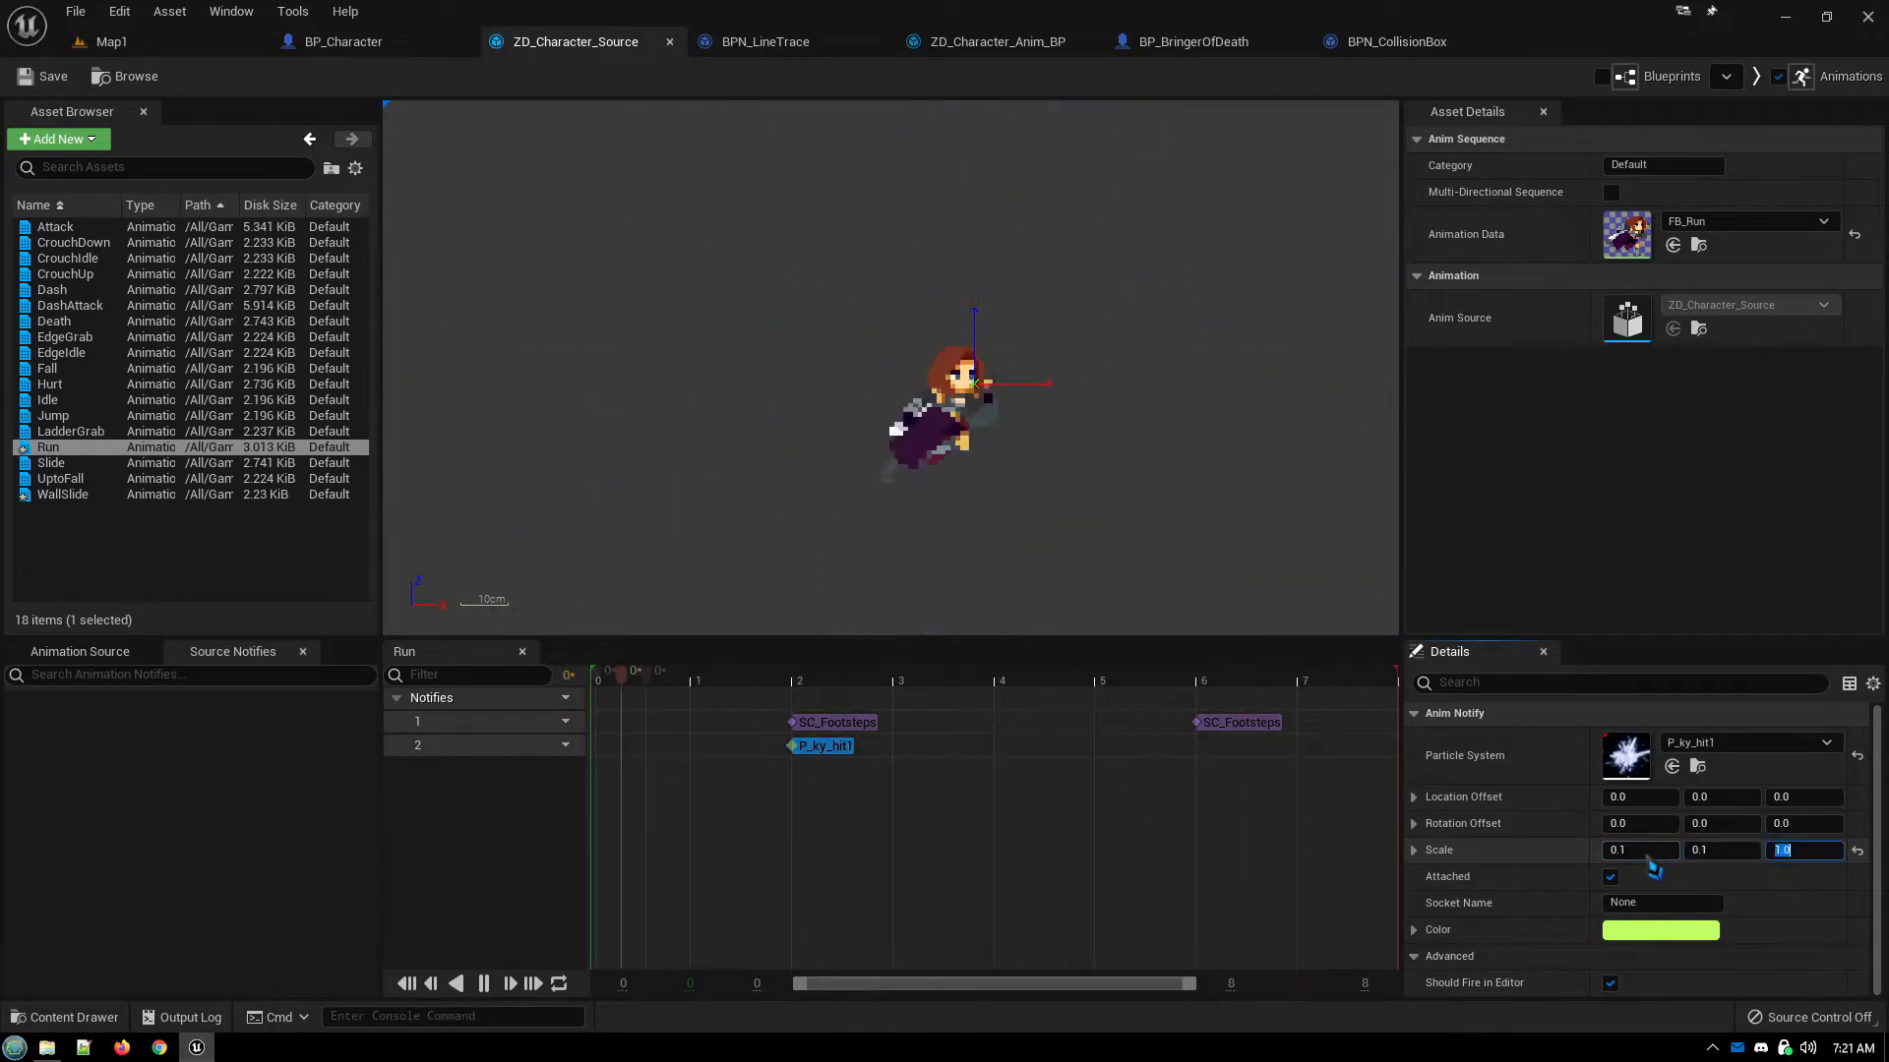
type(".1")
key("Return")
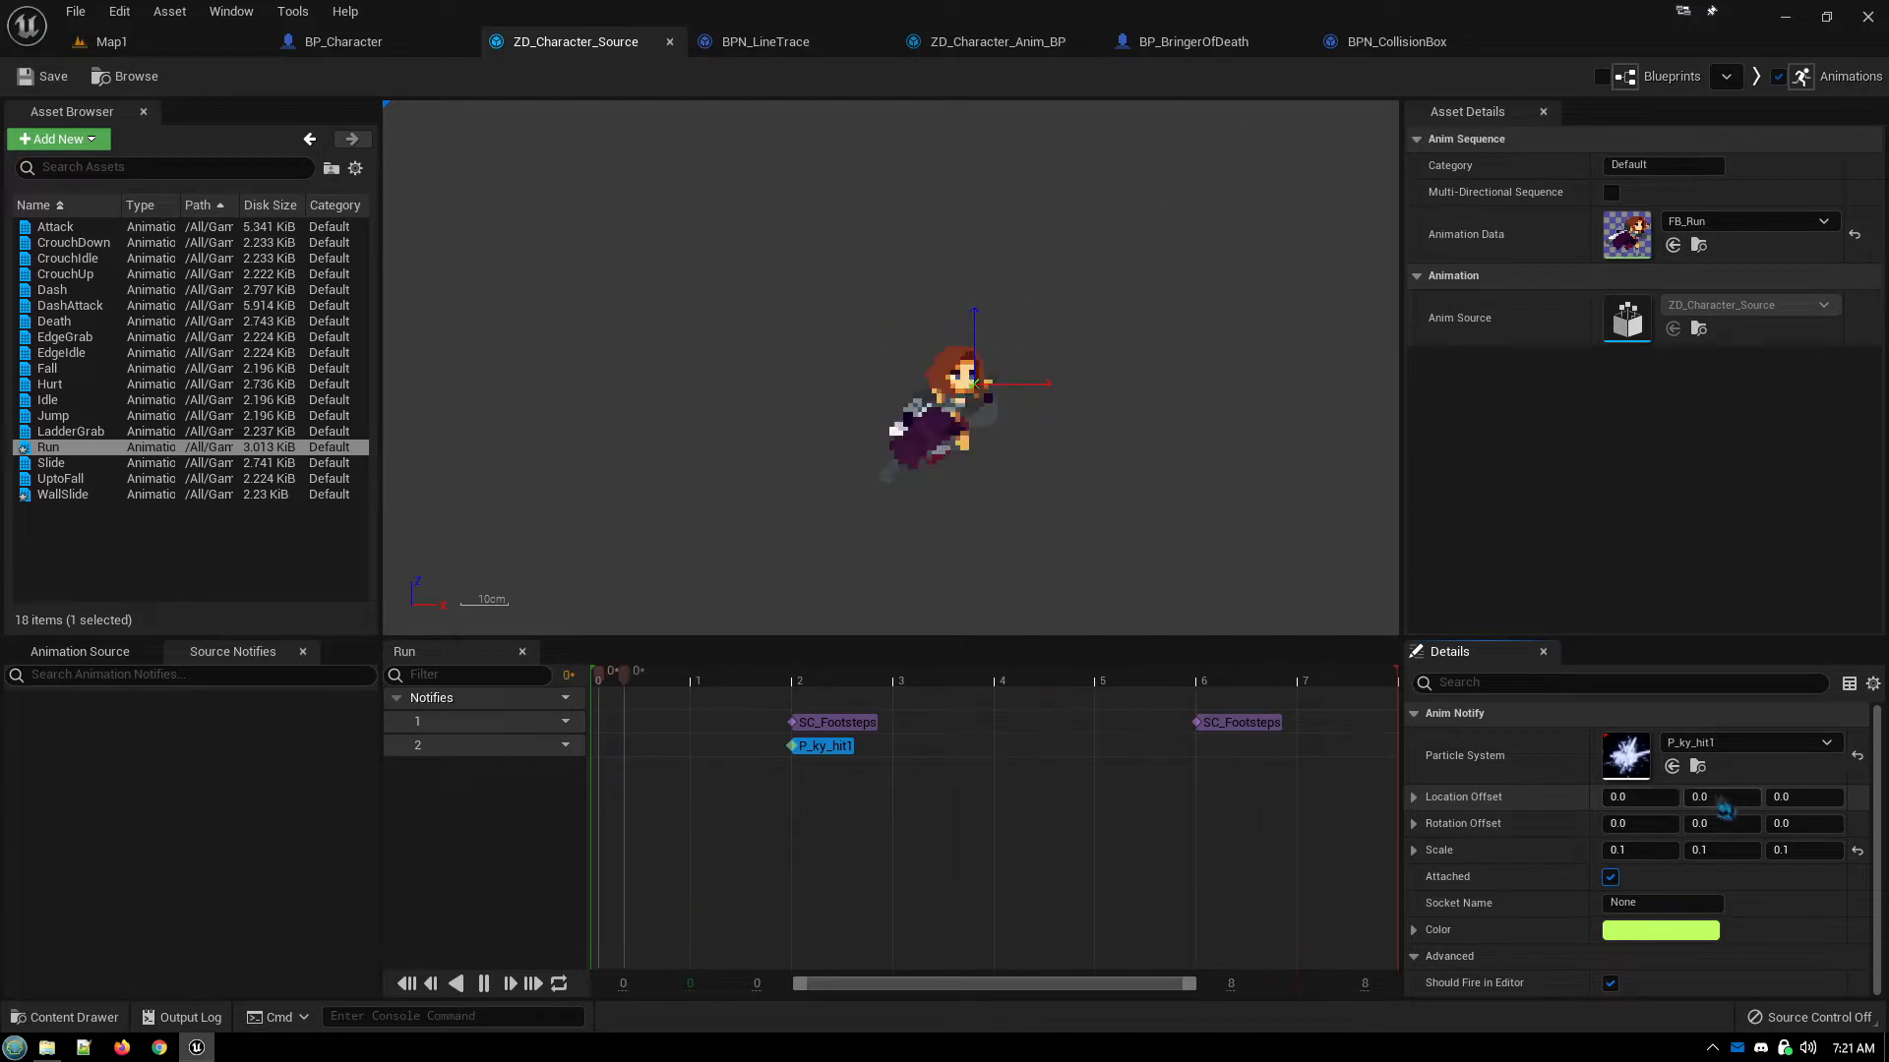
Try a Z location offset of -10 for the particle notify, then set it to -20
left_click(1800, 802)
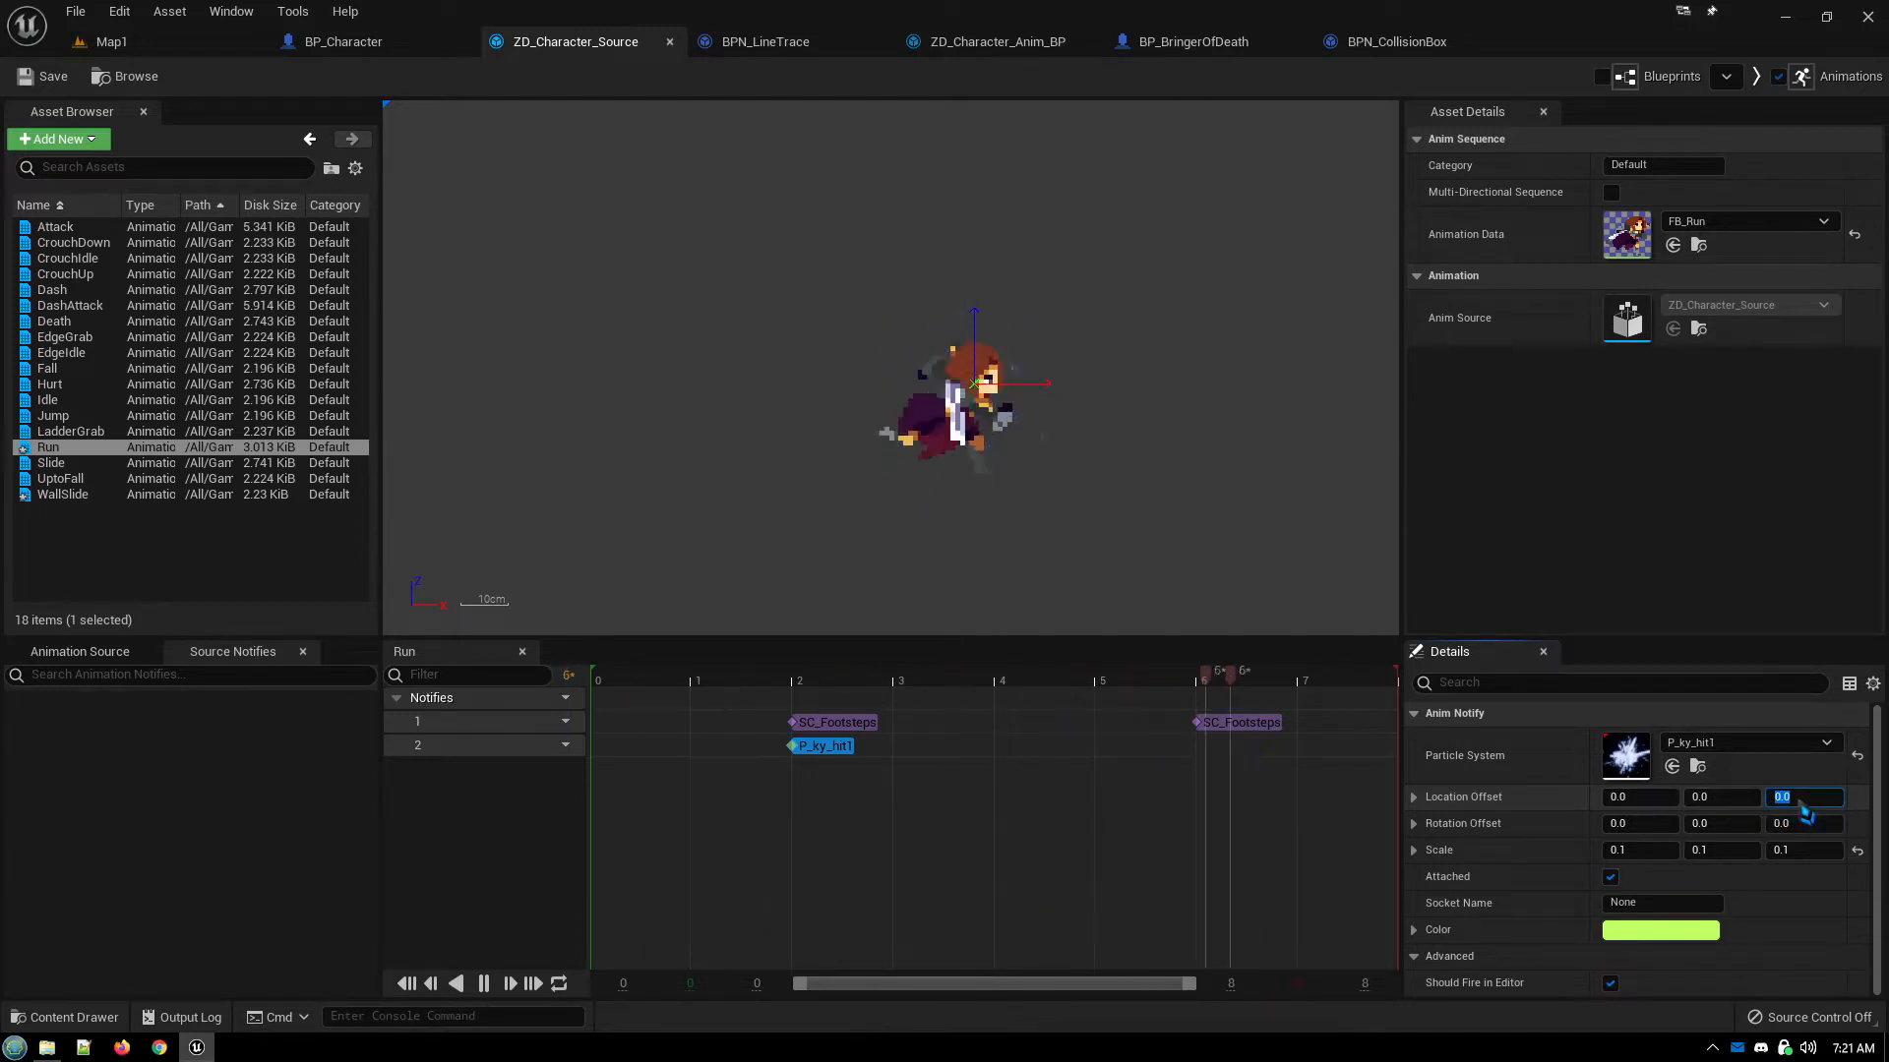
type("-10")
key("Return")
type("-20")
key("Return")
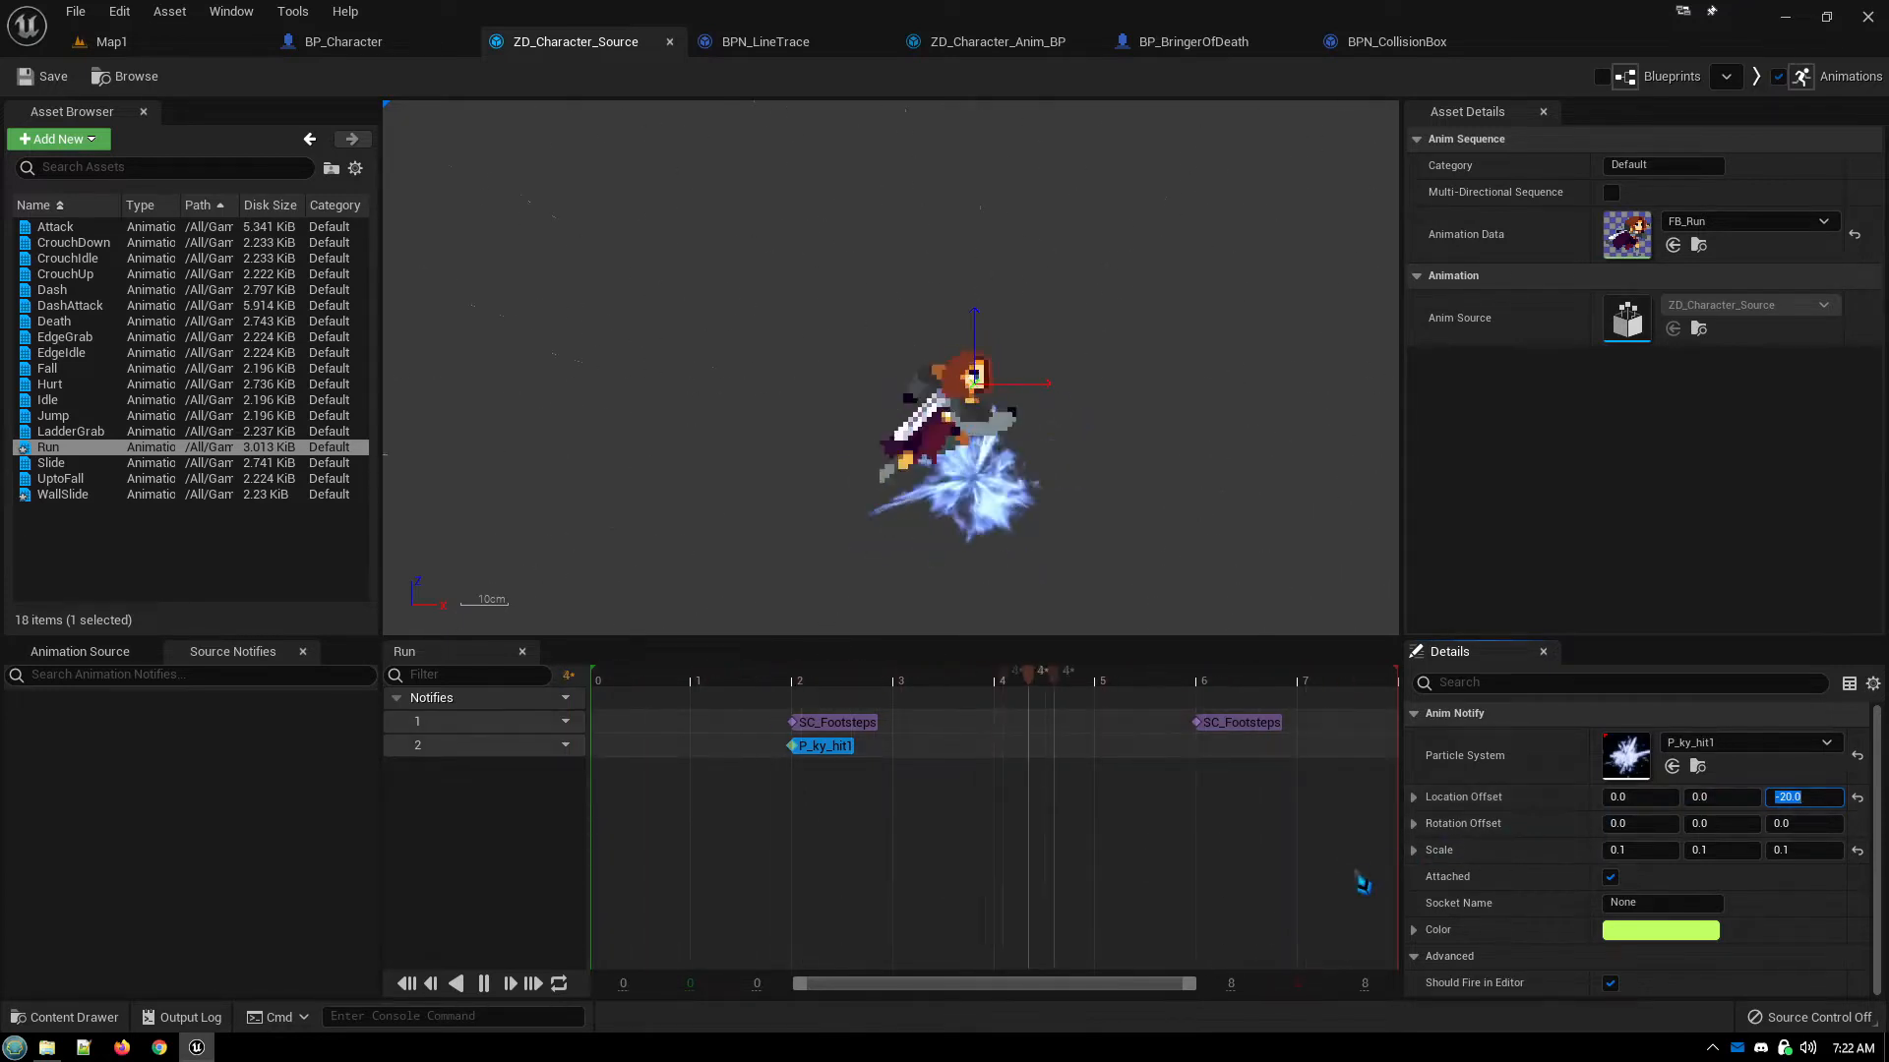
Copy the P_ky_hit1 notify from frame 2 and paste it on track 2, aligned to frame 6
left_click(828, 748)
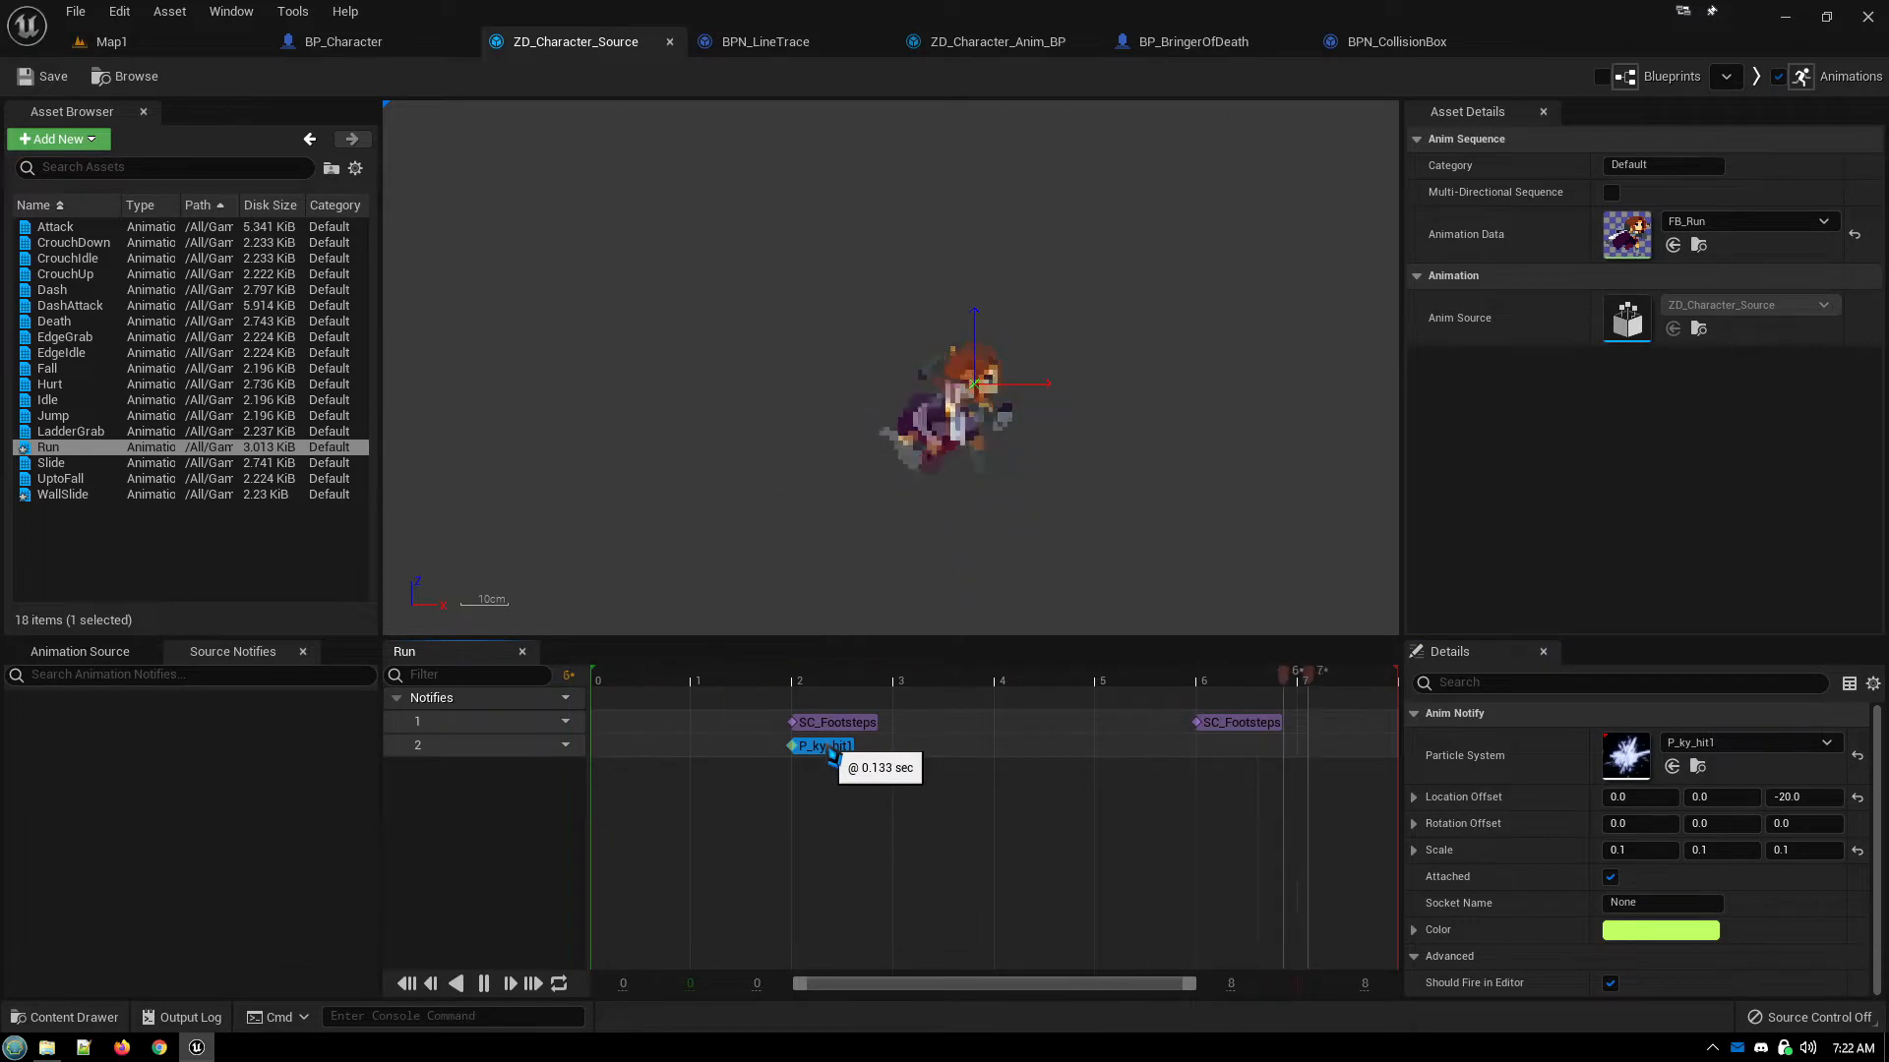
left_click(1222, 754)
key("ctrl+v")
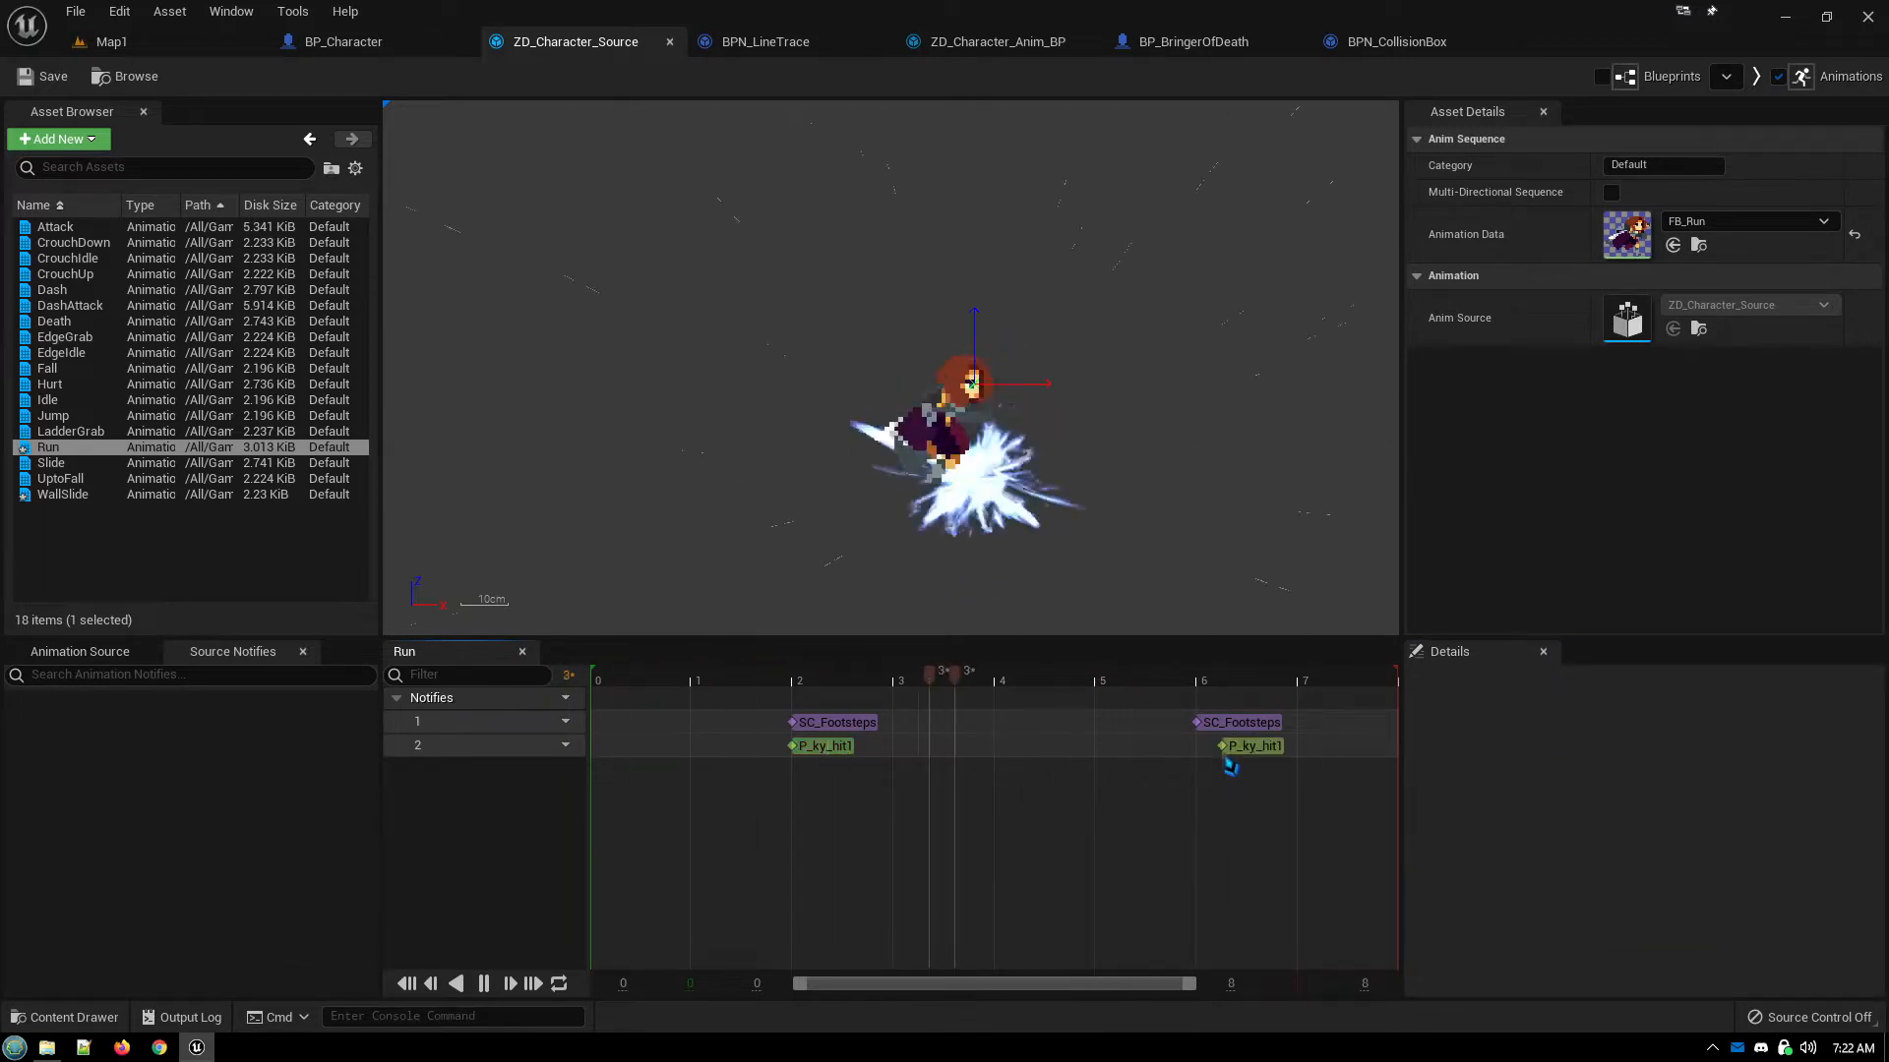
left_click_drag(1244, 760, 1224, 762)
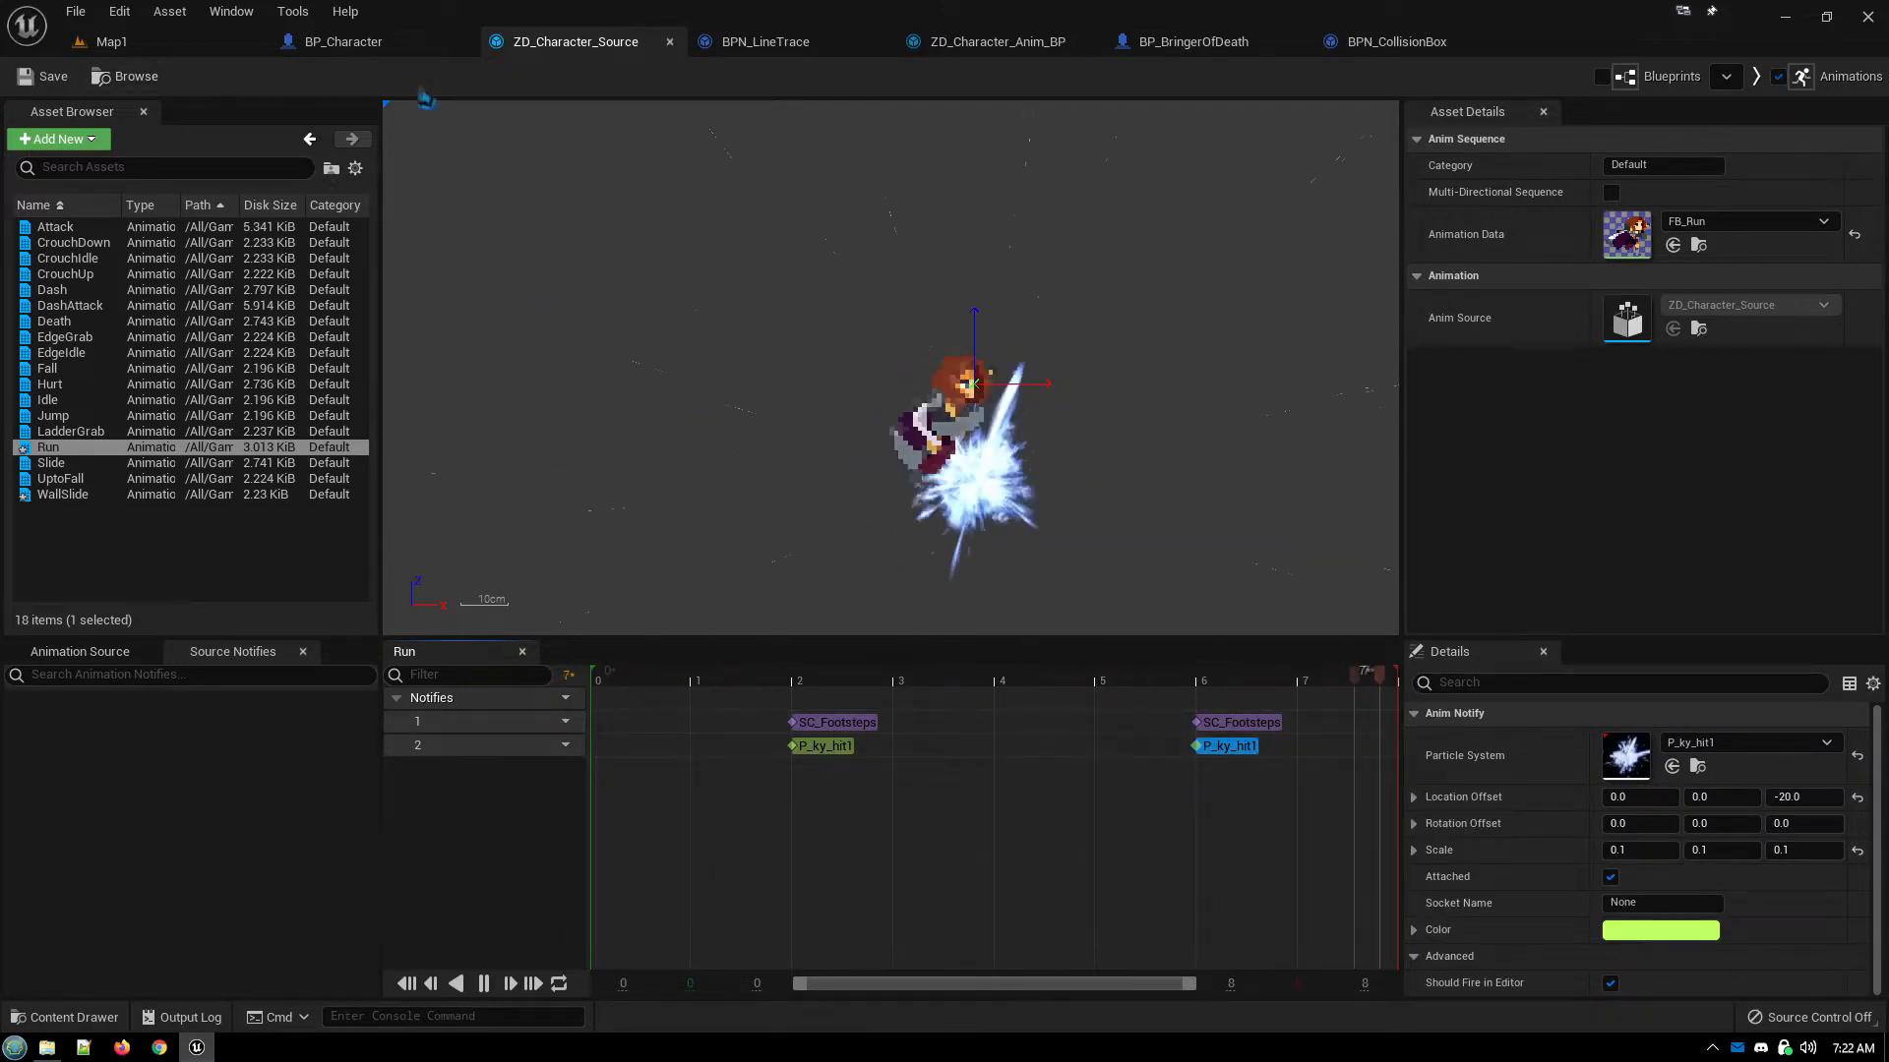
Play-test the game from BP_Character, running the character in both directions to check the footstep particle effects, and quit
left_click(343, 41)
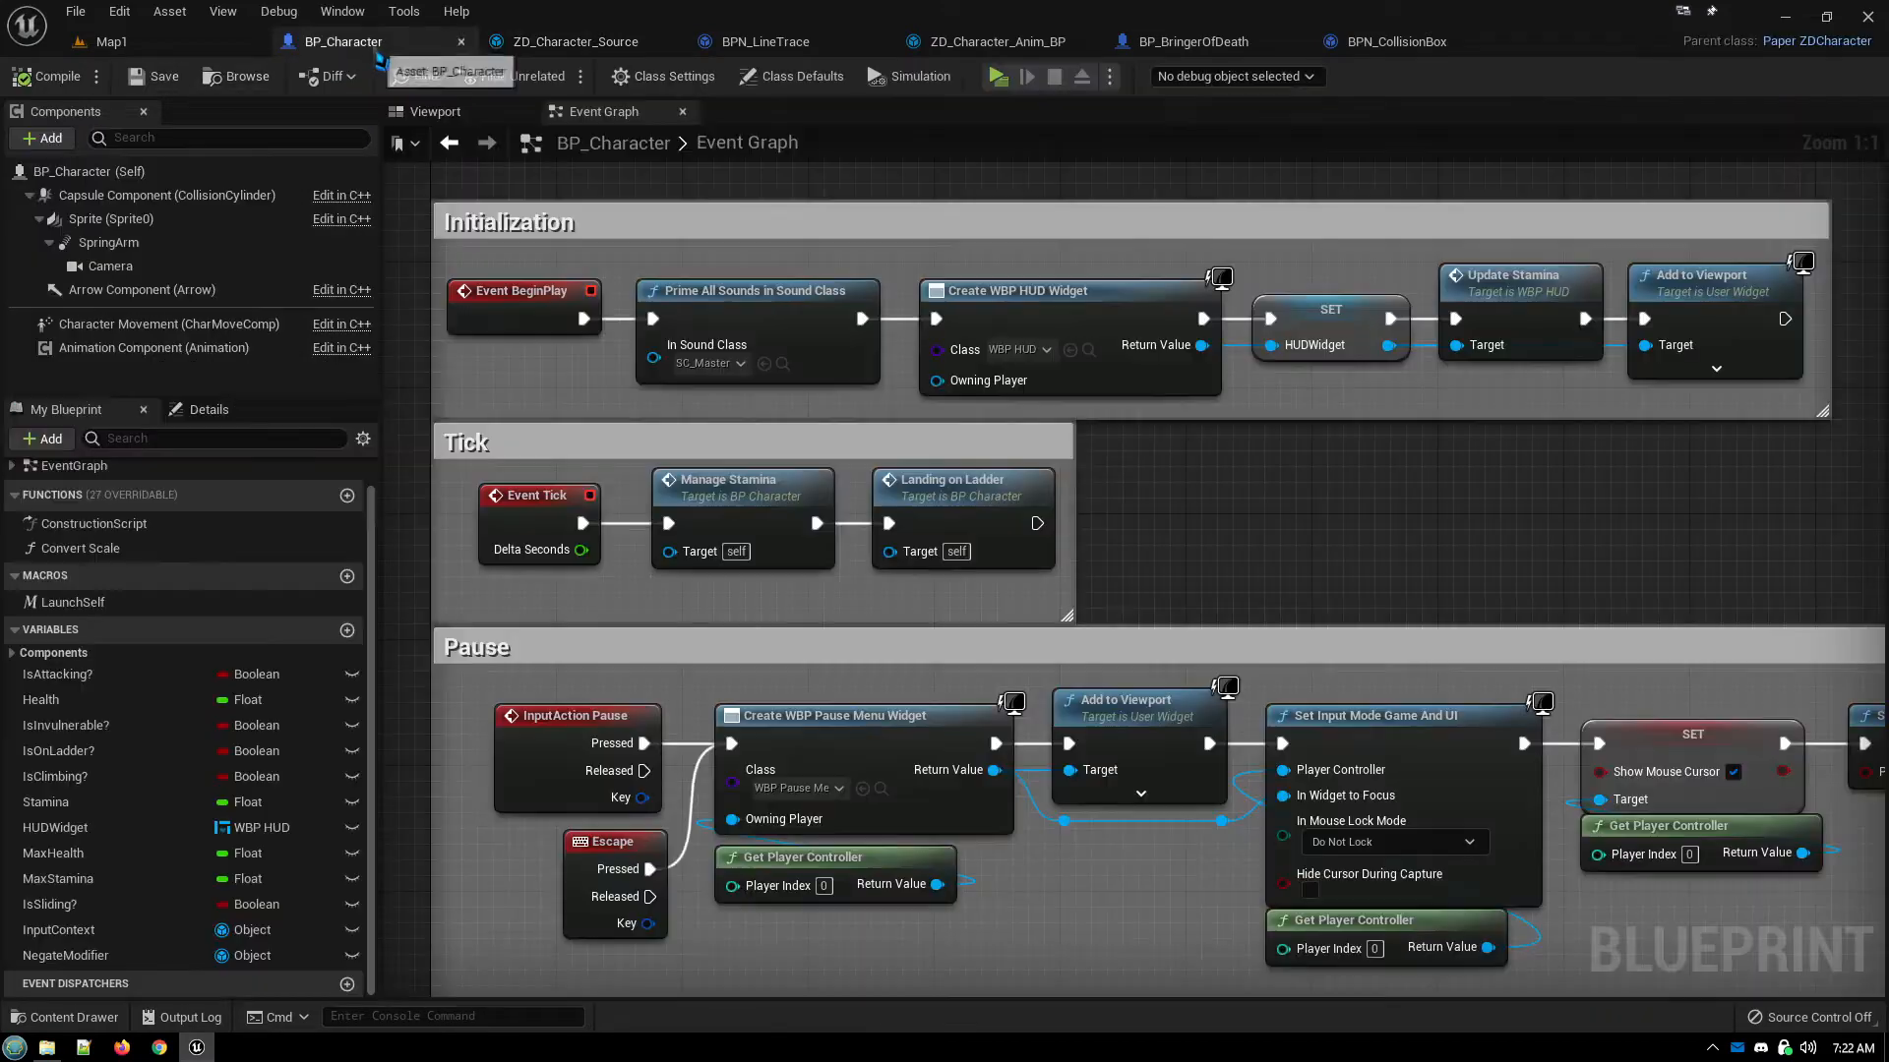
left_click(996, 76)
key("a")
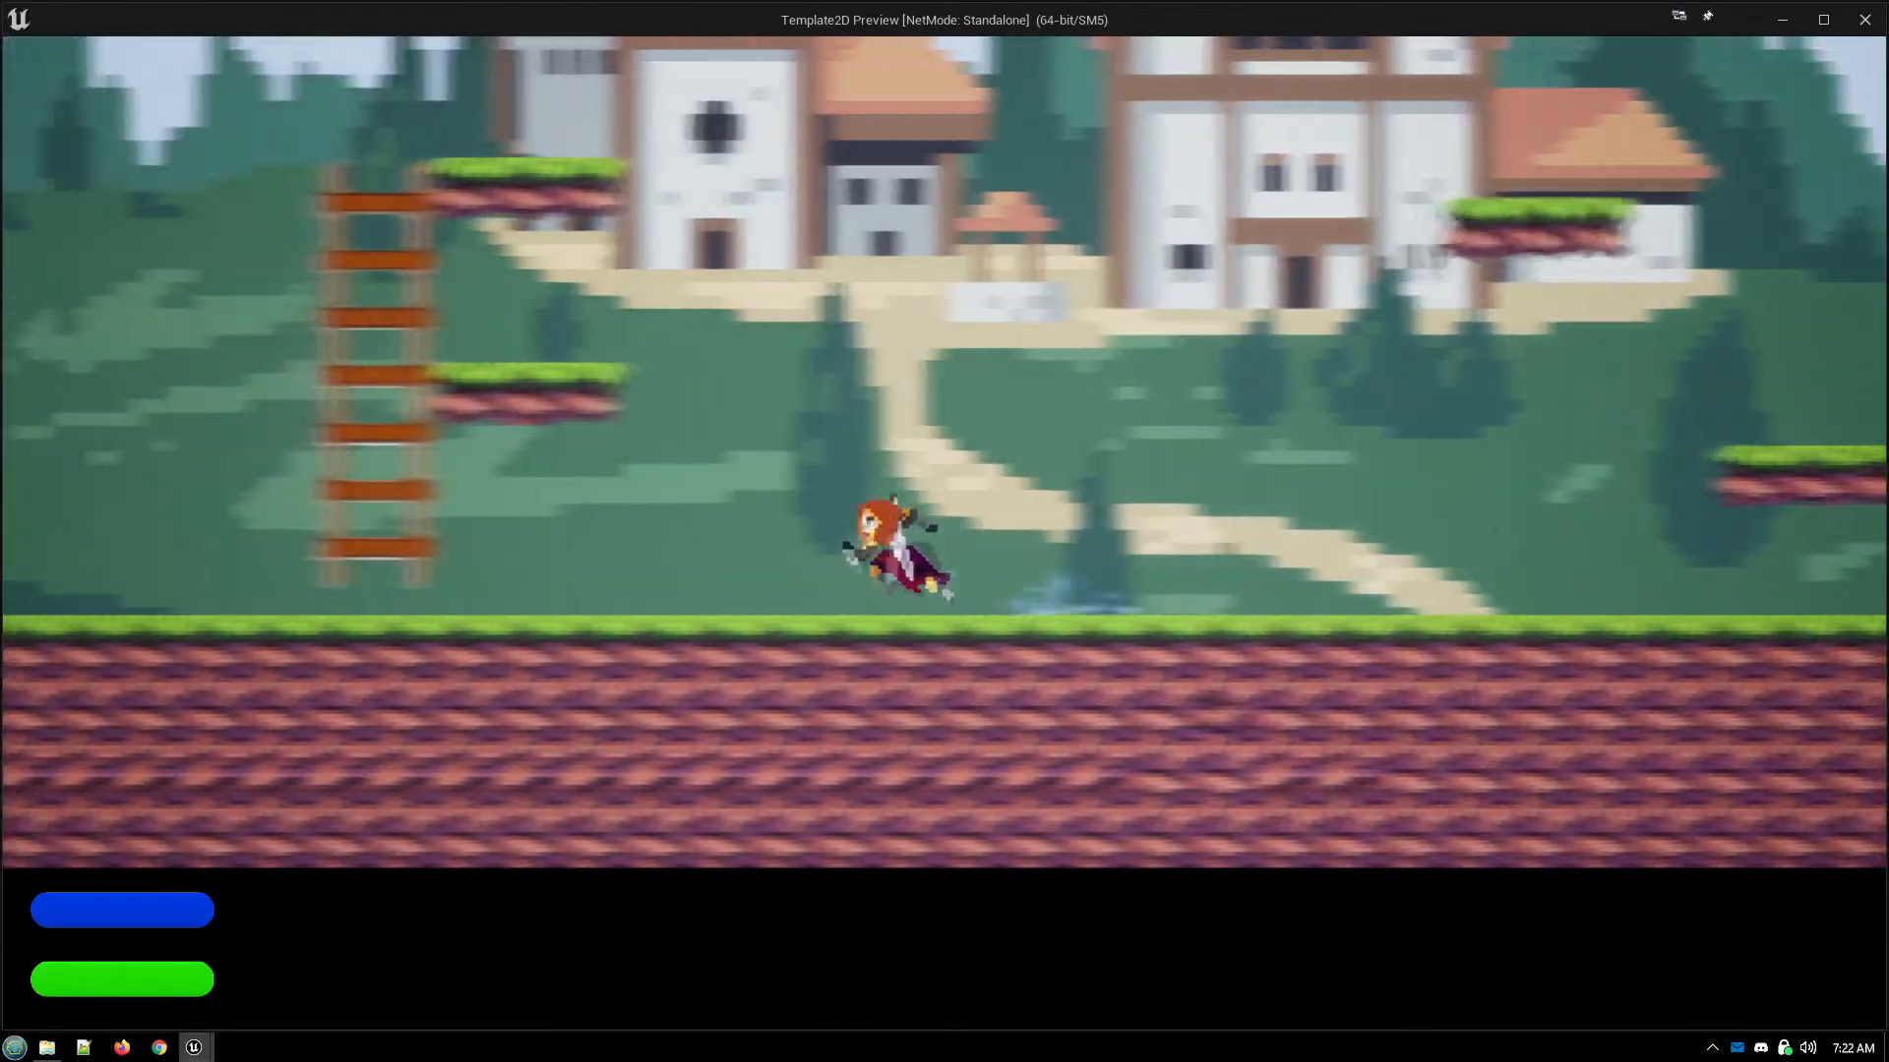
key("d")
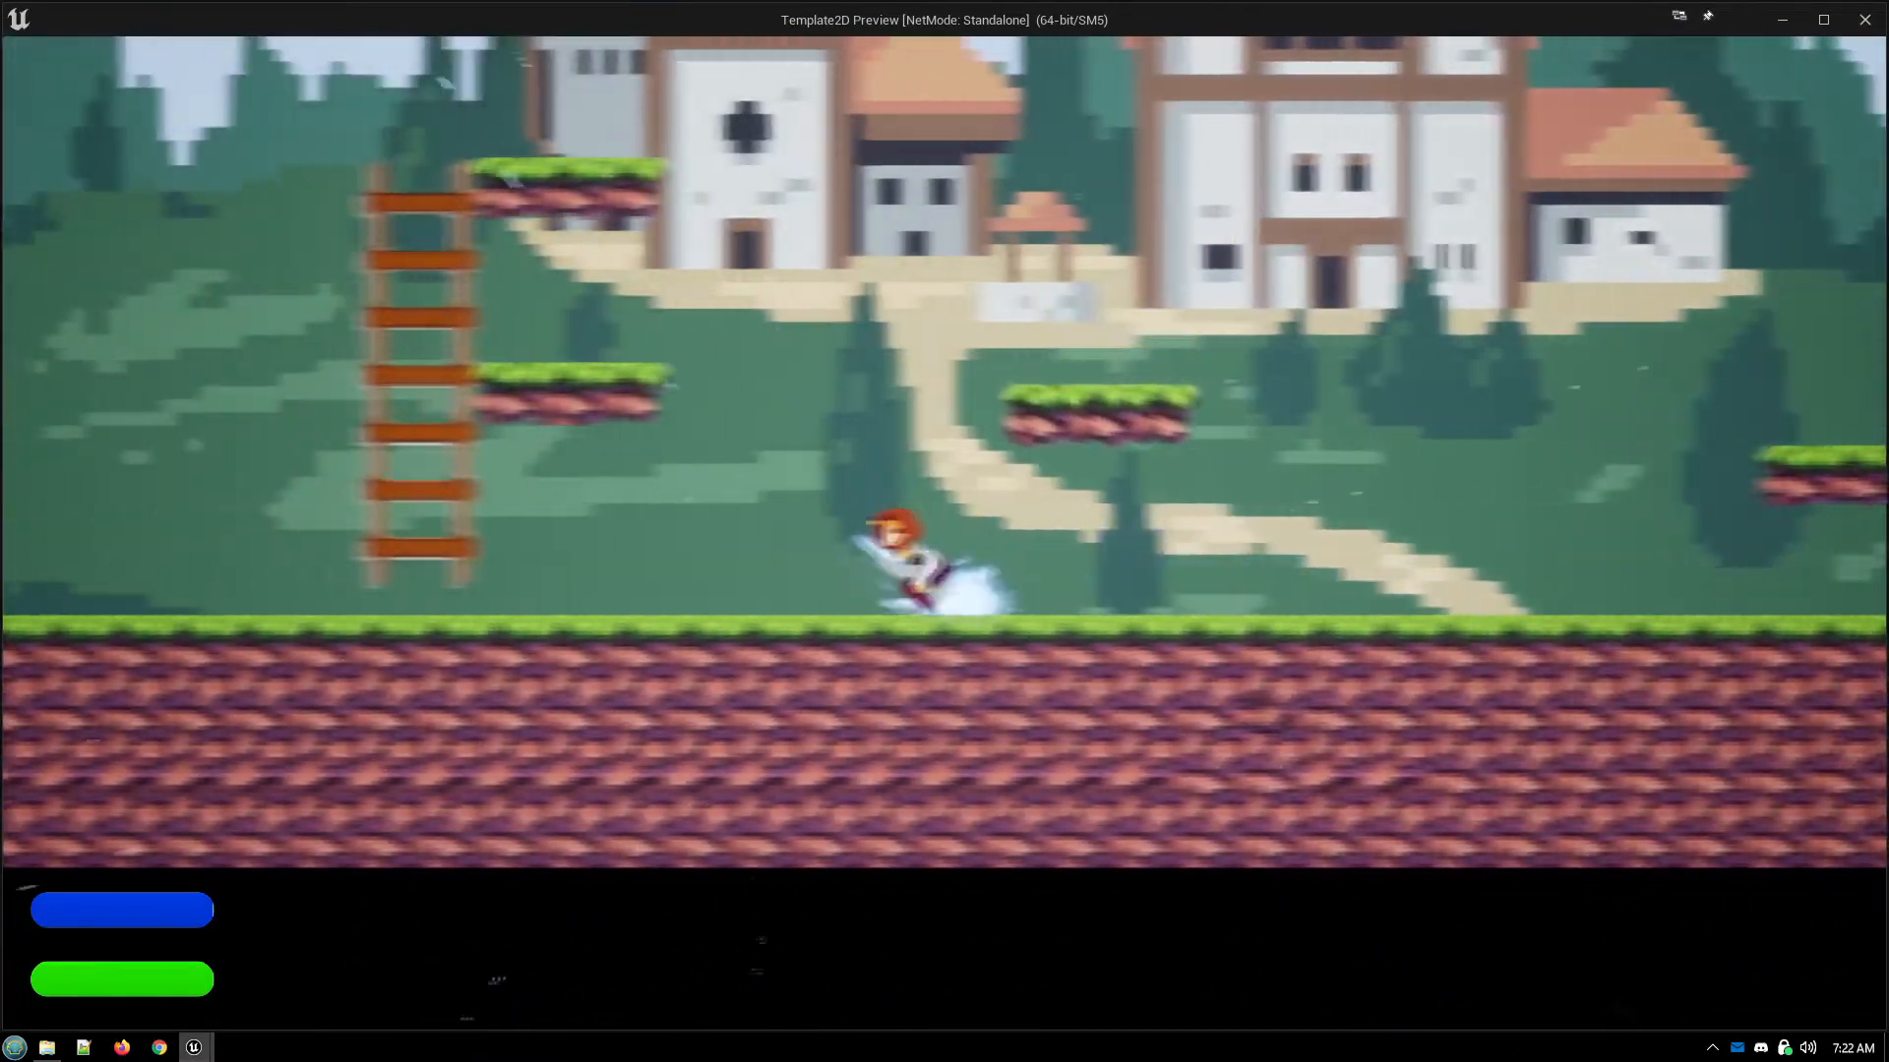
key("Escape")
left_click(328, 596)
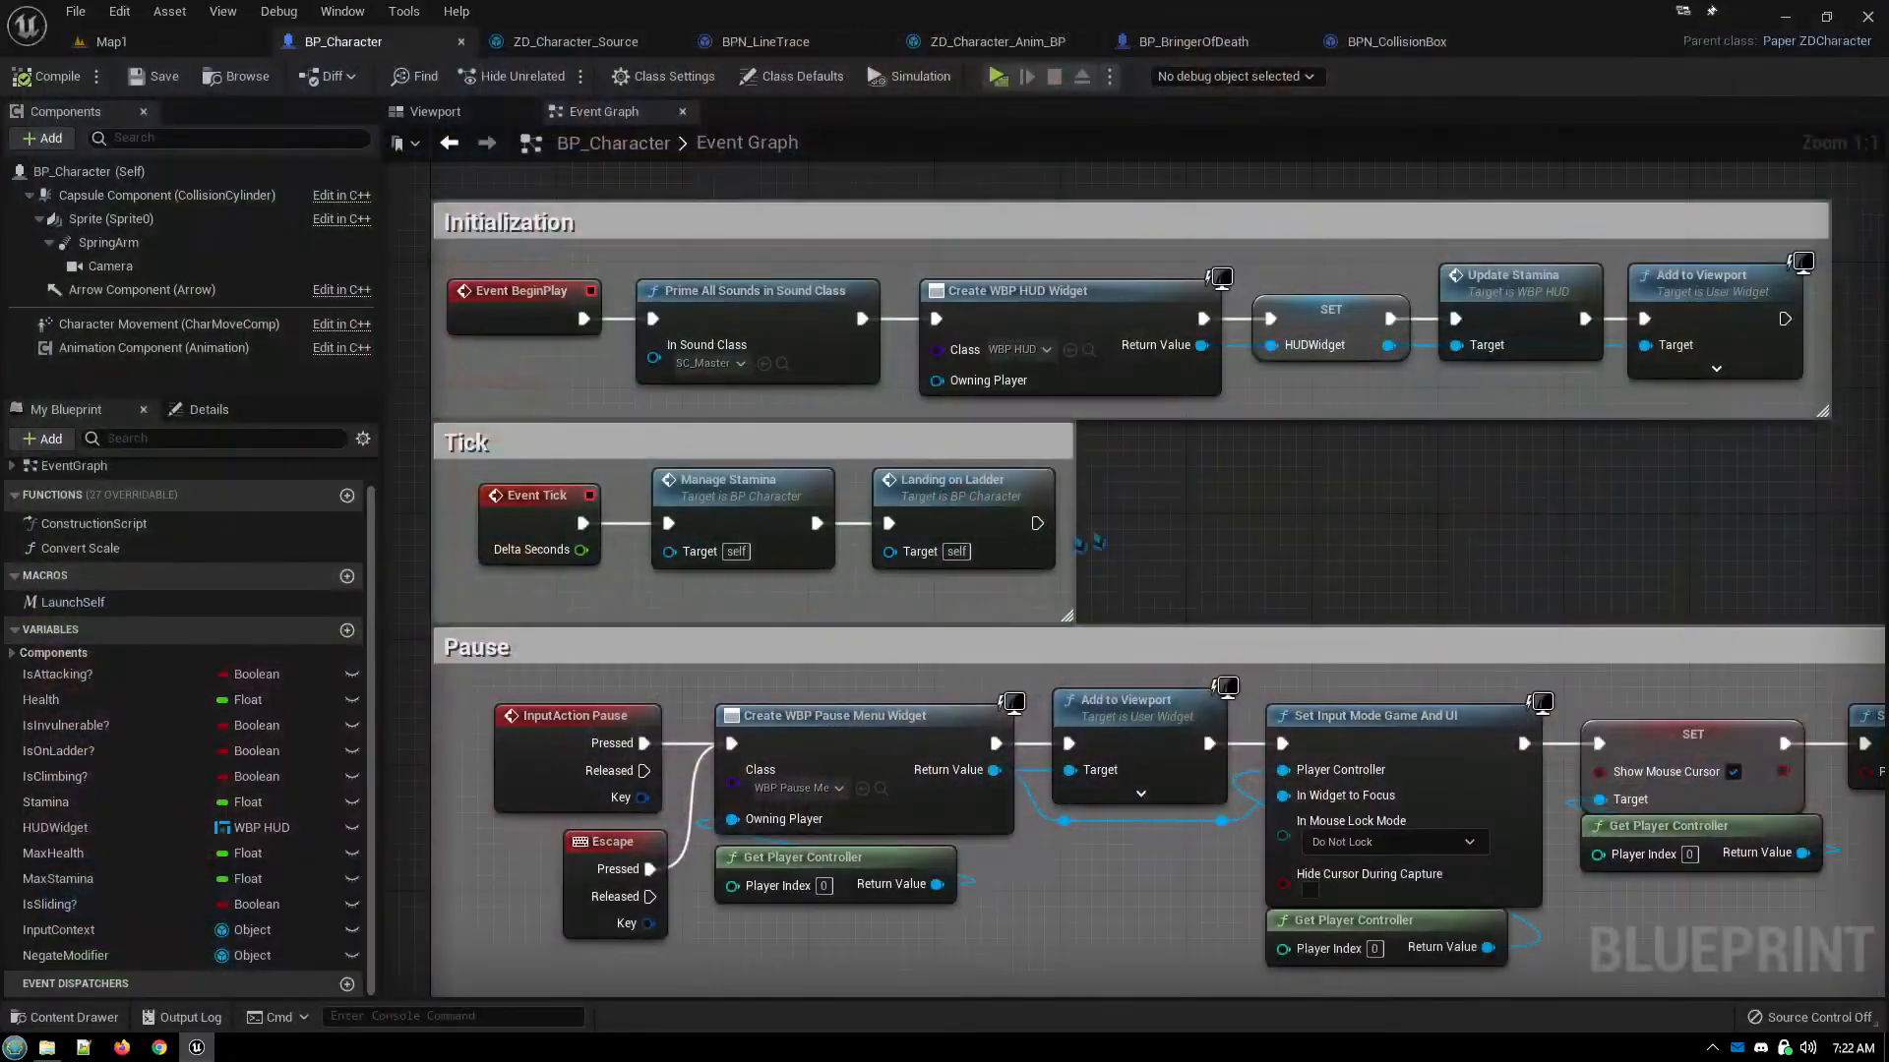
Delete both P_ky_hit1 particle notifies from the Run animation in ZD_Character_Source and remove notify track 2
left_click(995, 41)
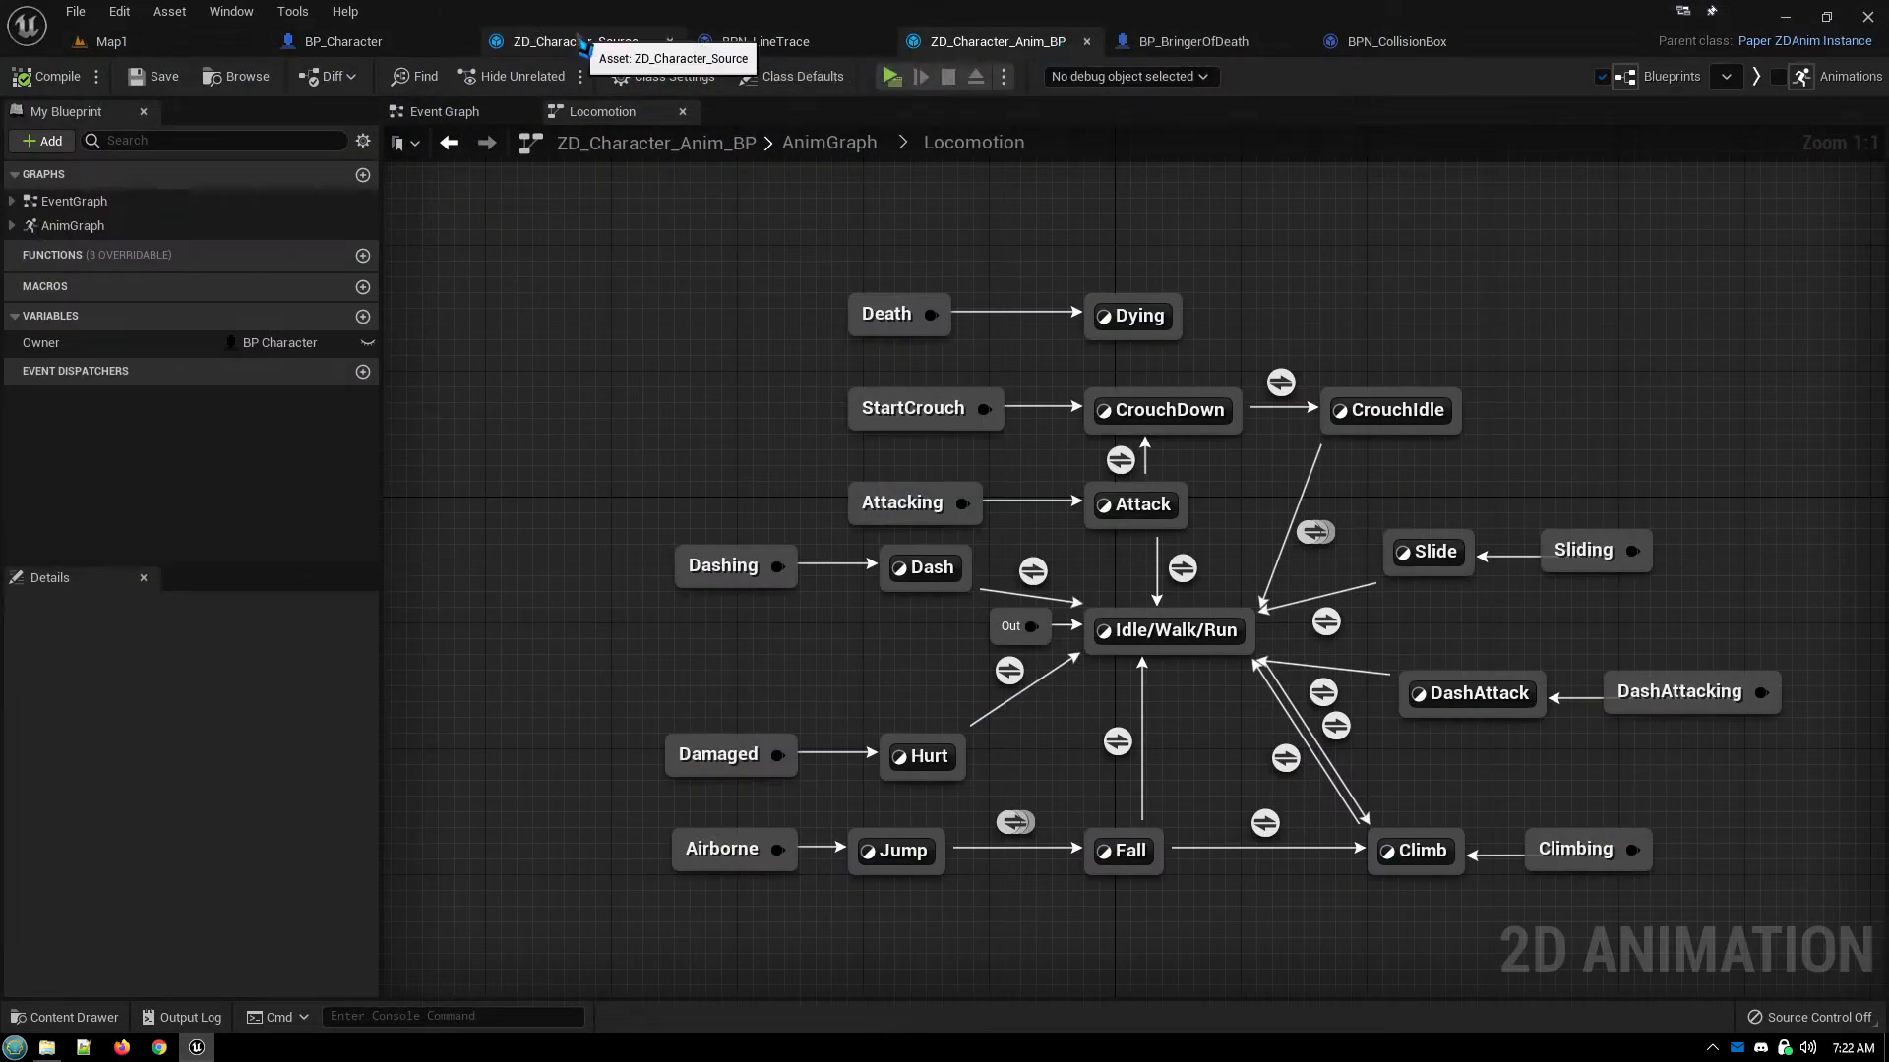
left_click(628, 47)
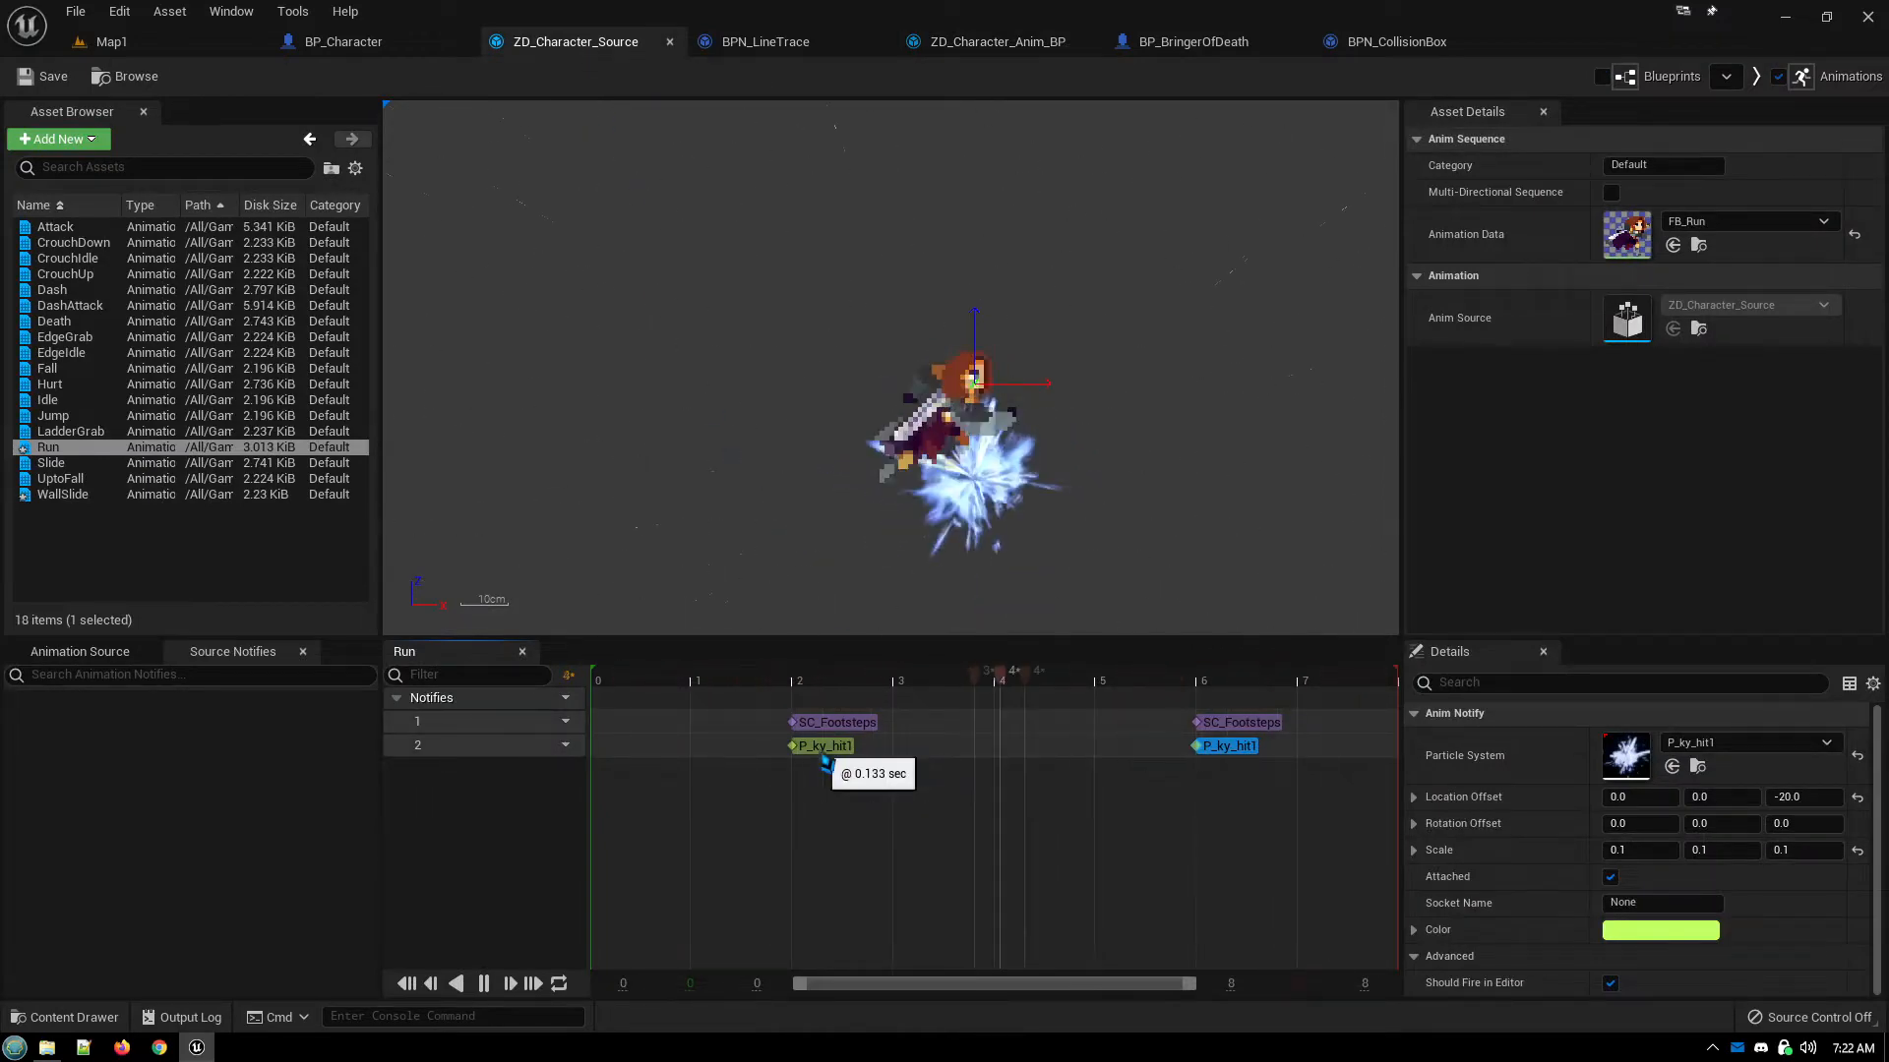
key("Delete")
left_click(1228, 745)
key("Delete")
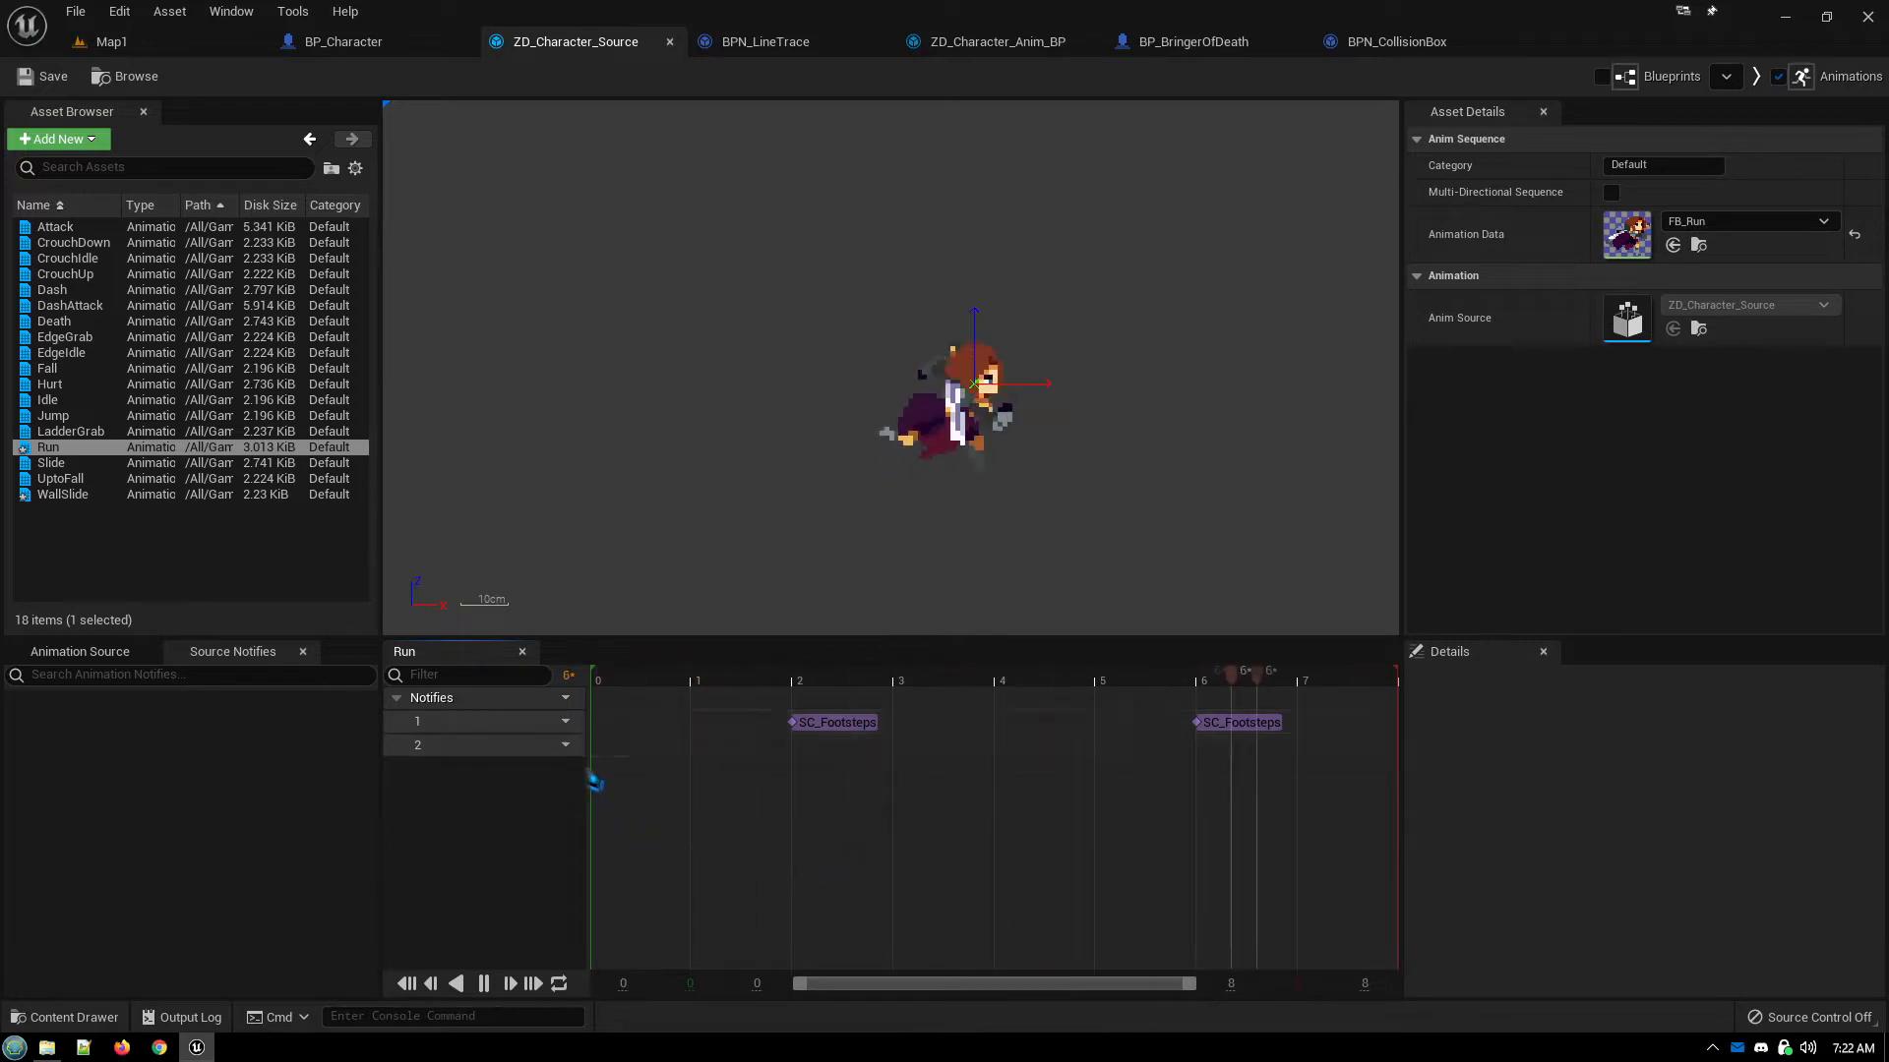
left_click(566, 744)
left_click(604, 823)
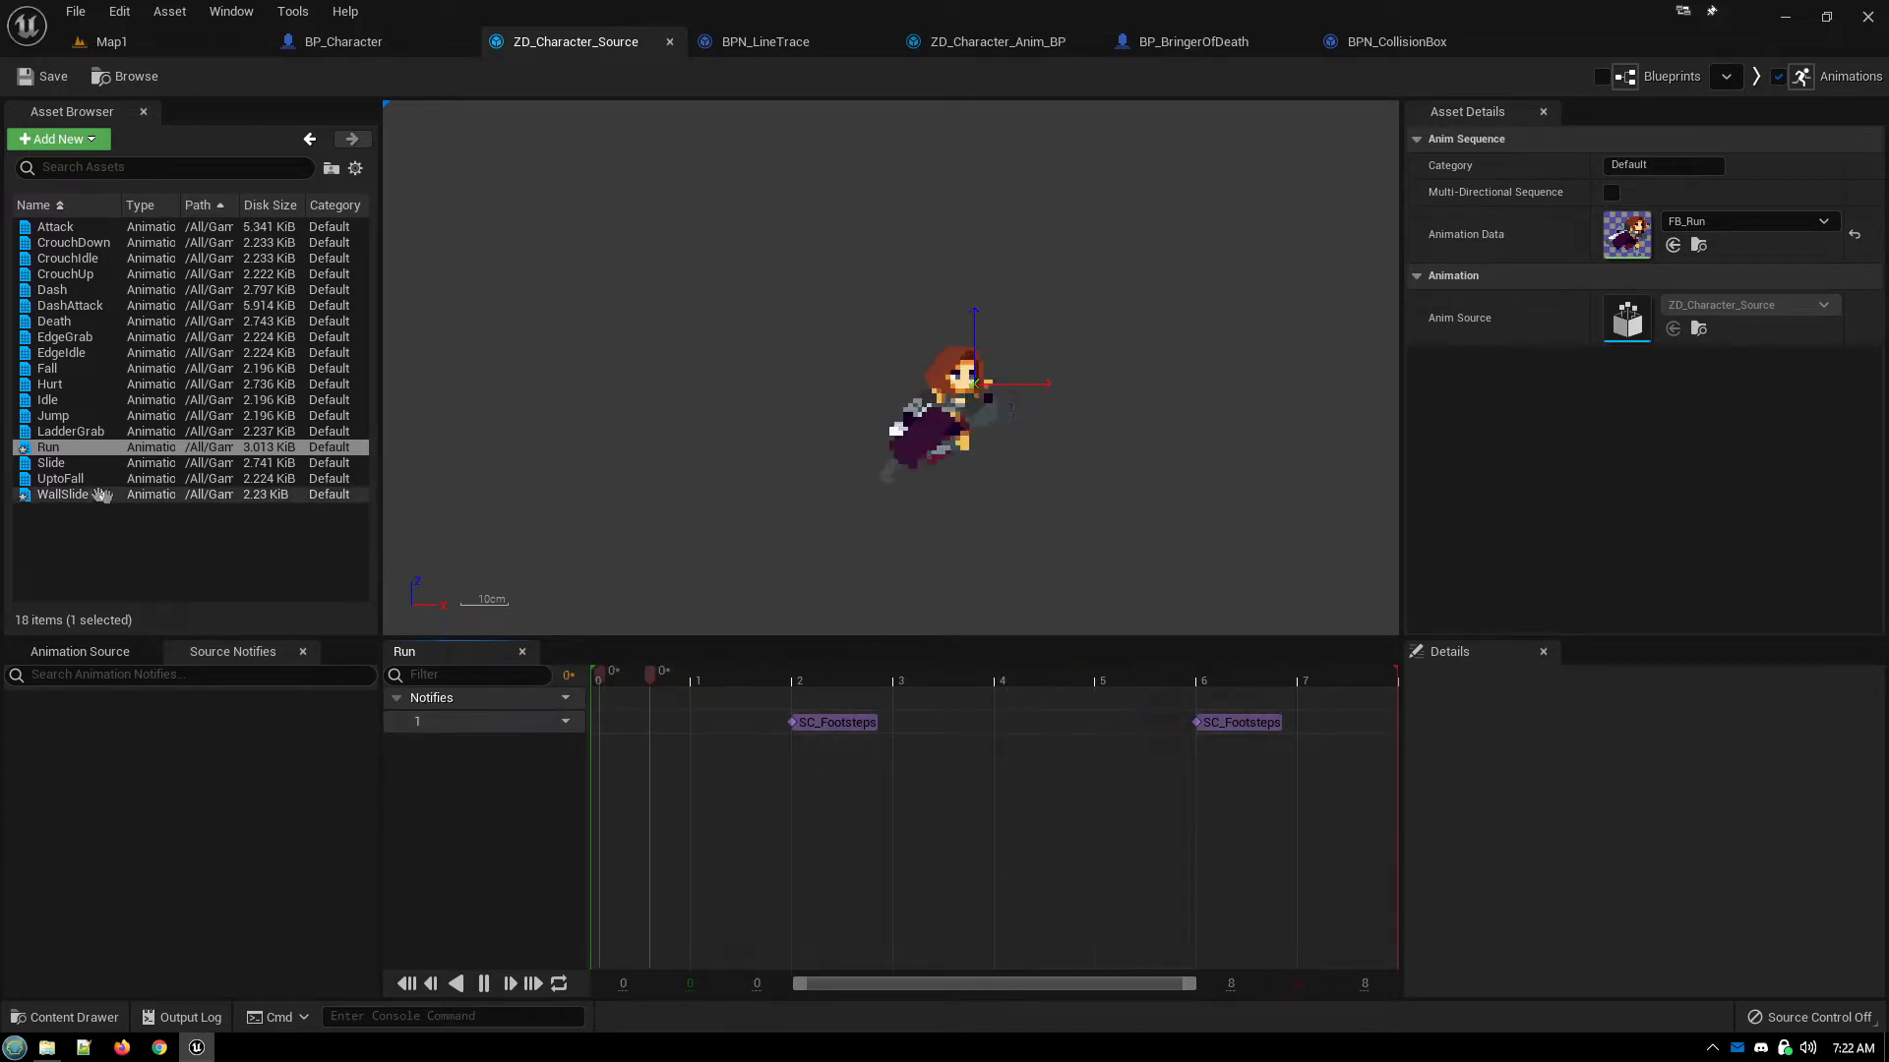
Open the Dash animation and align its female_jump sound notify to 0 seconds
left_click(54, 289)
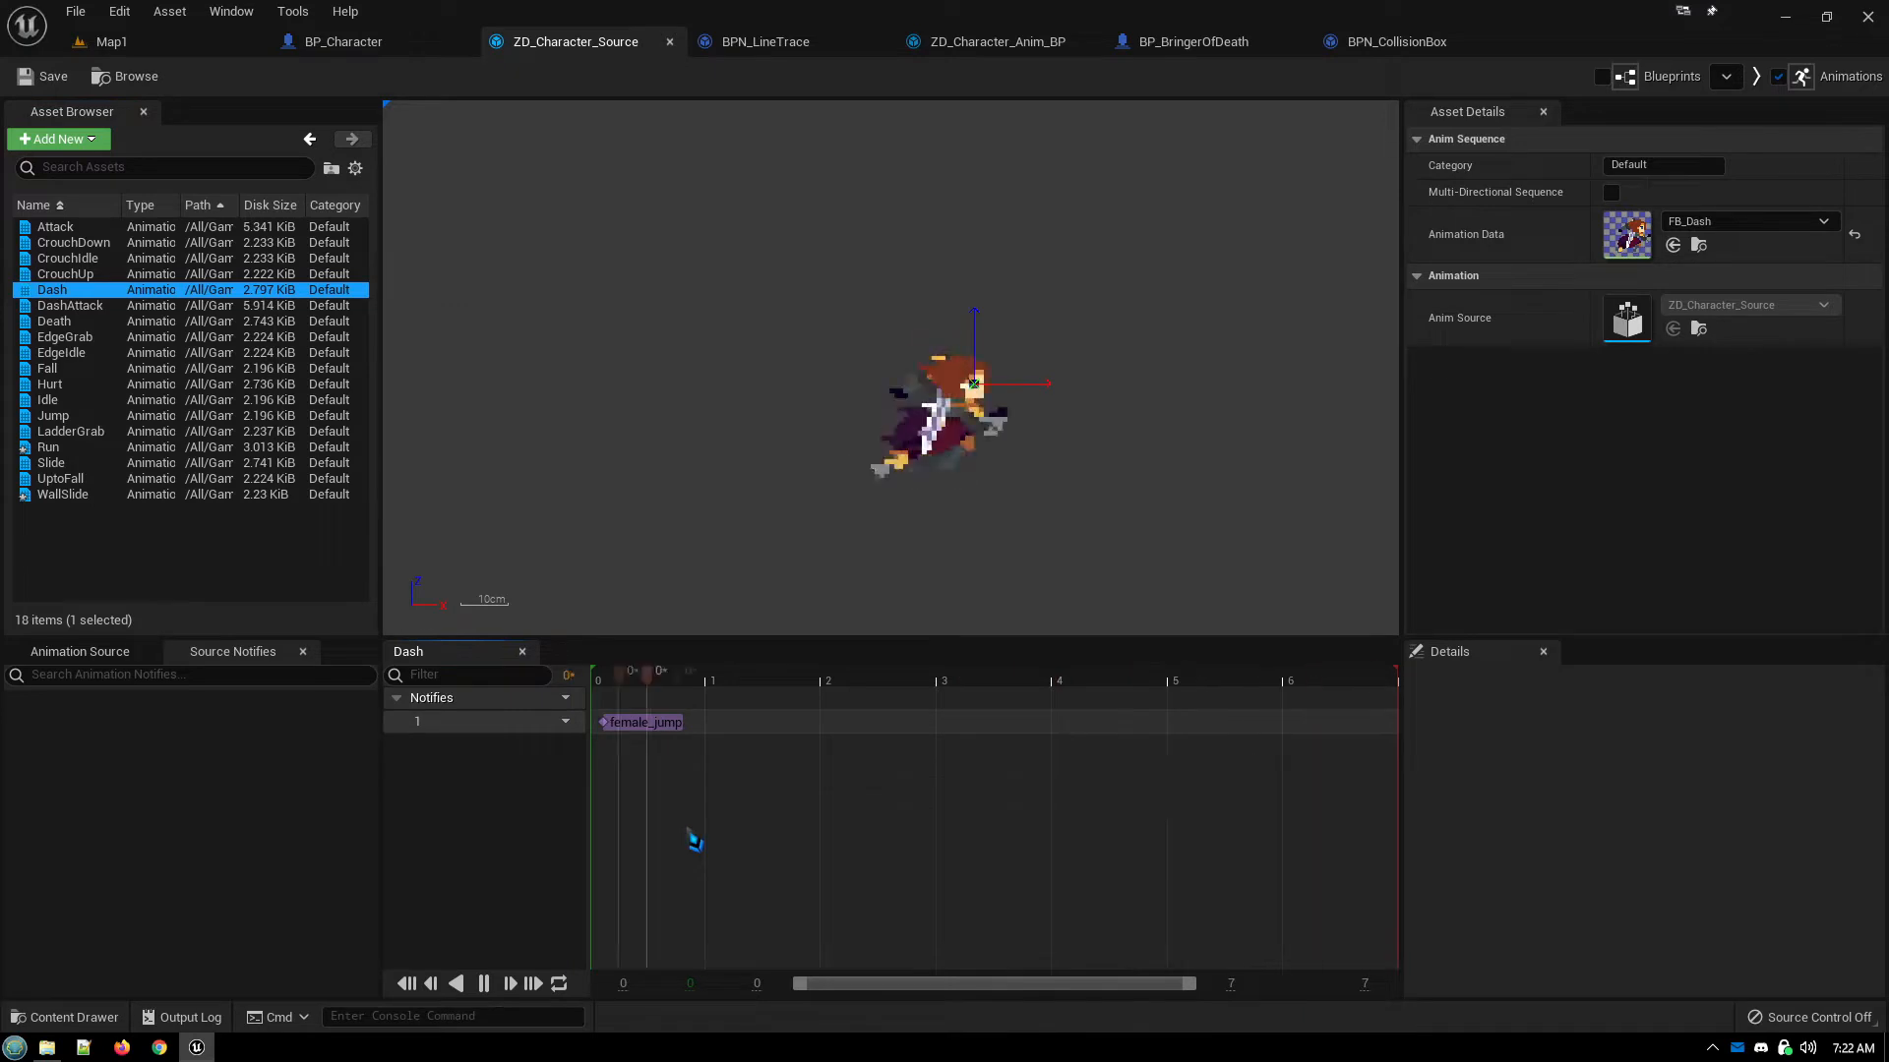
left_click(640, 725)
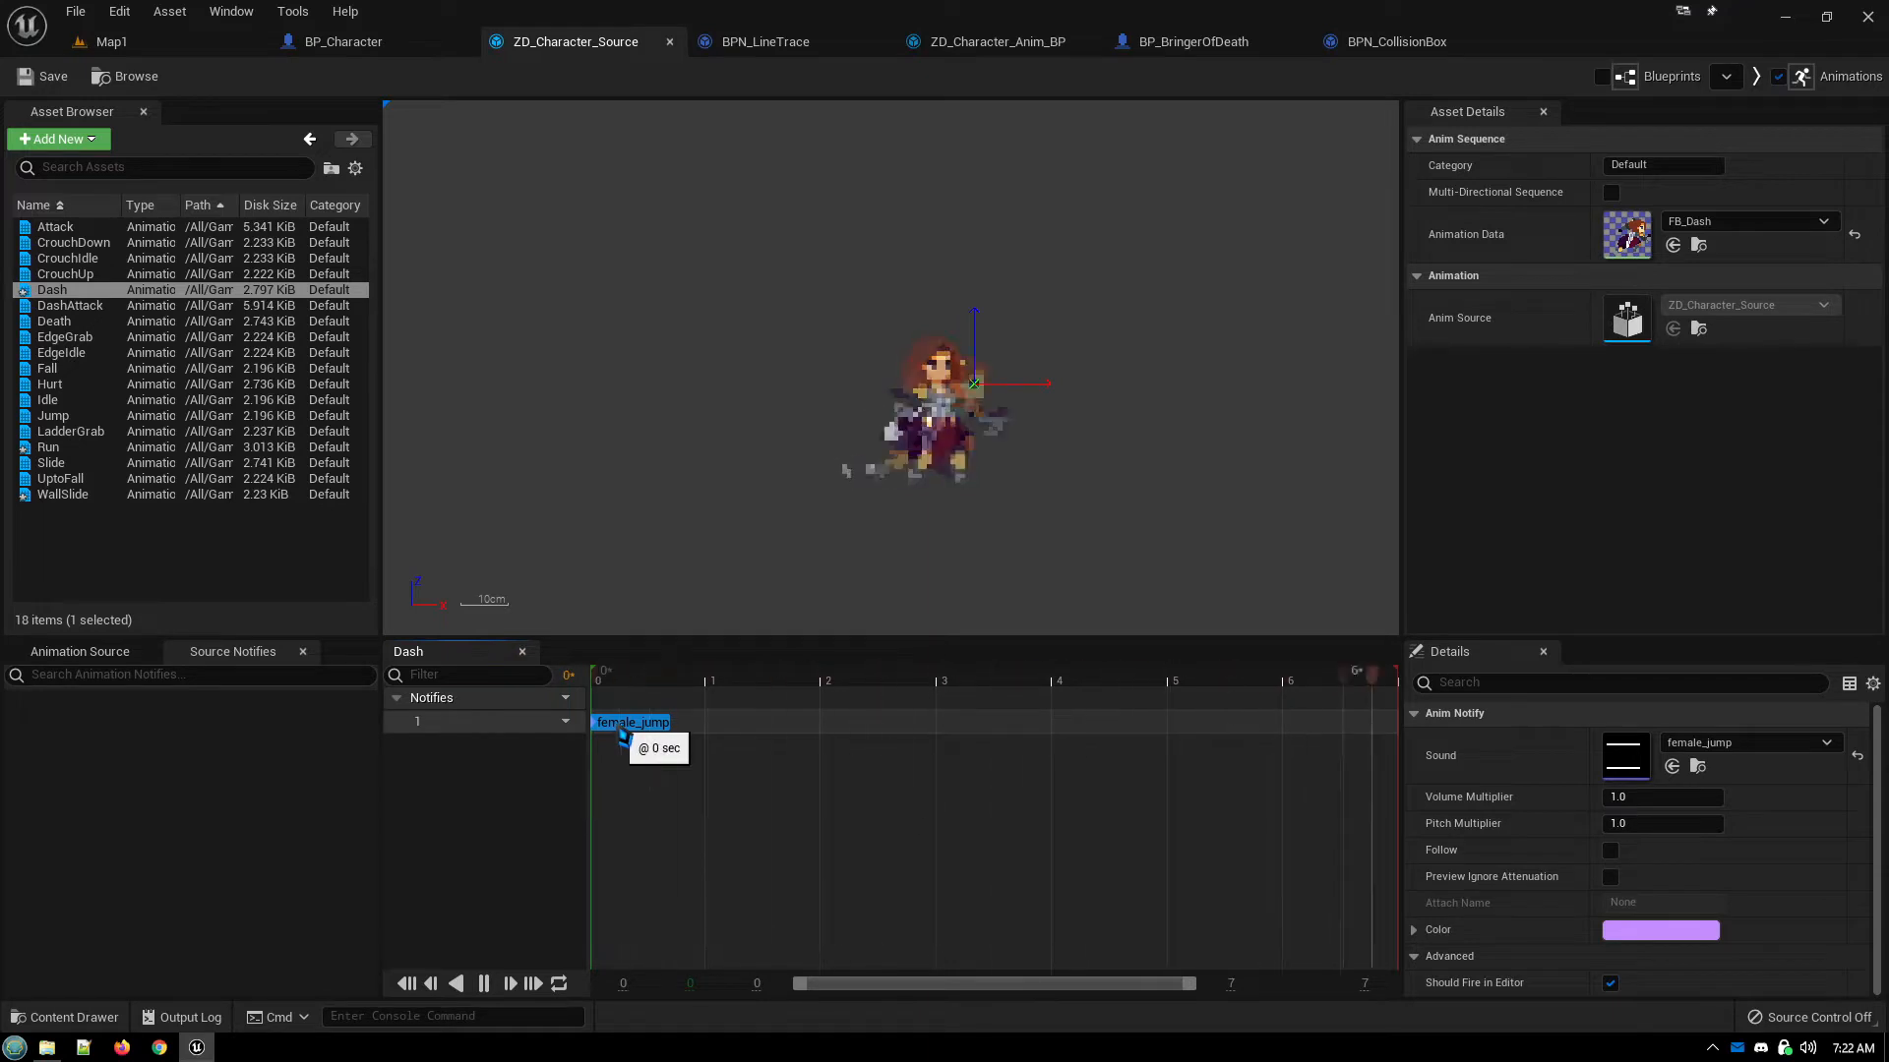
Play-test the game from BP_Character, running, dashing and jumping to check the character's sounds, and quit
left_click(343, 42)
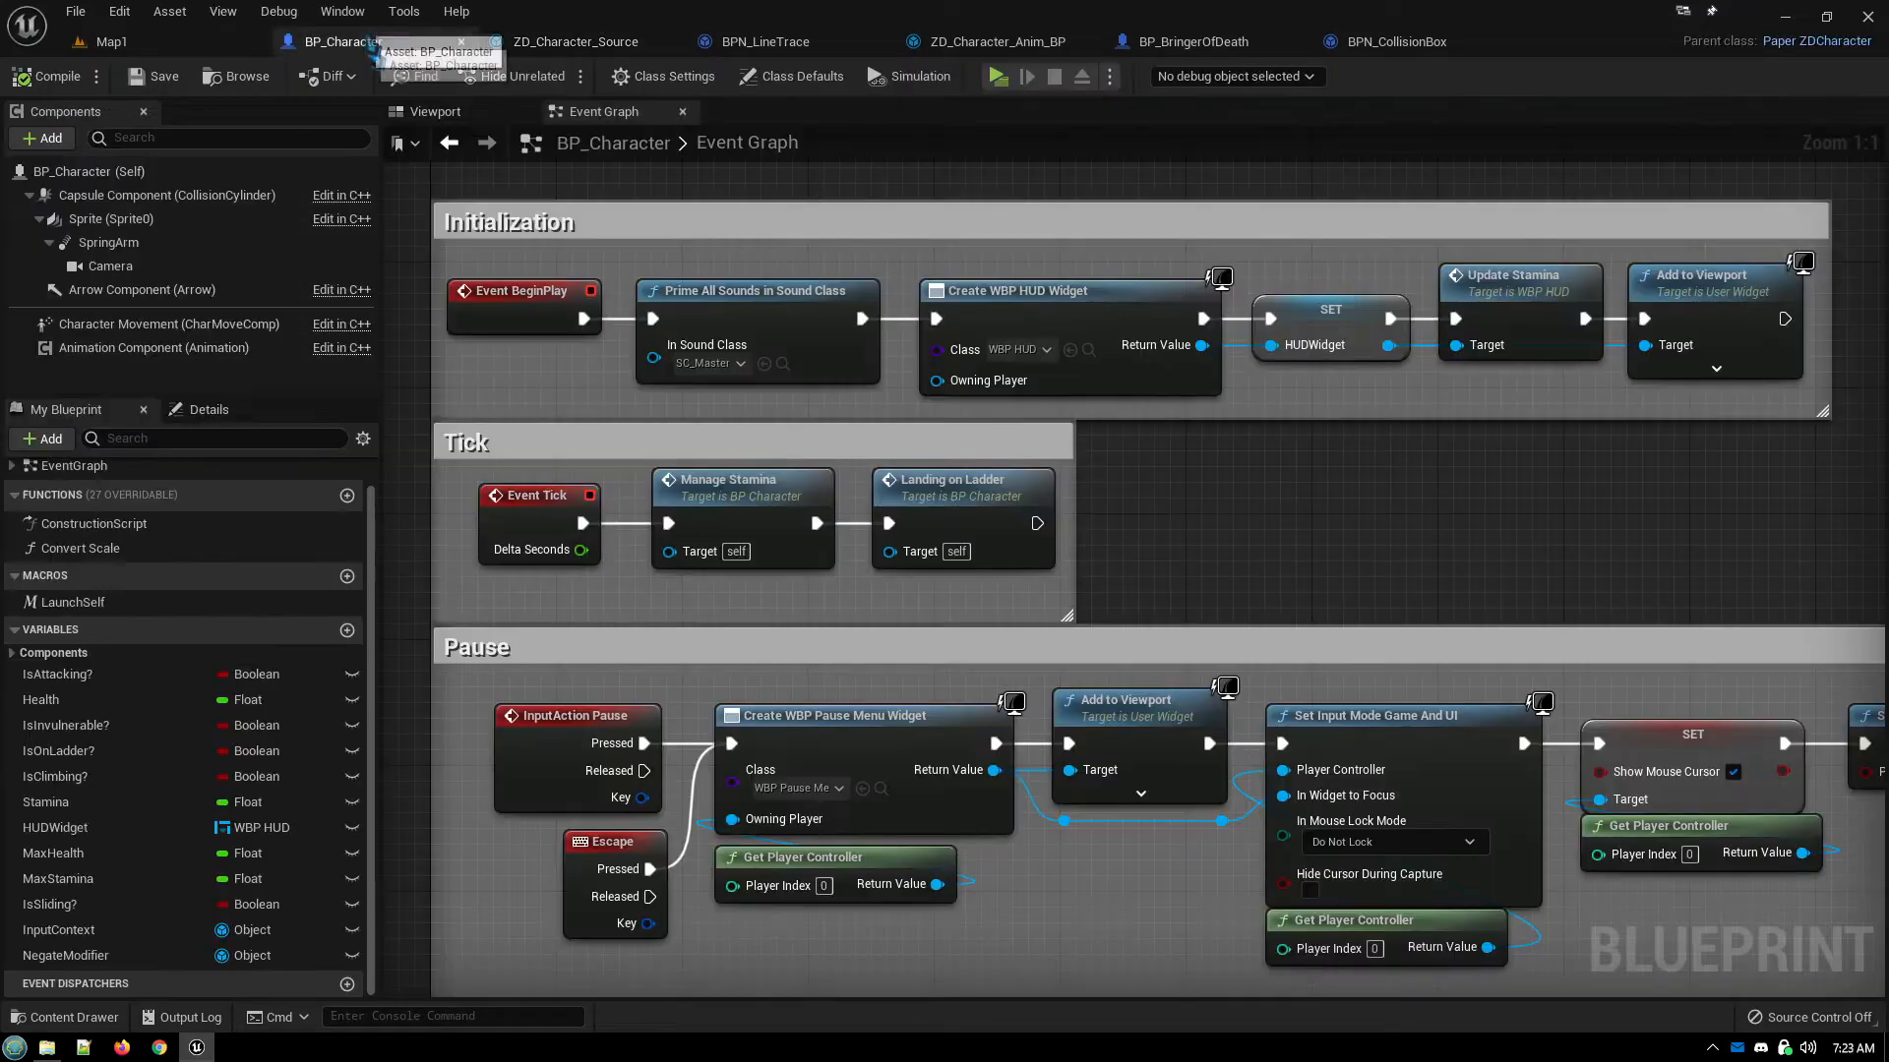
left_click(997, 76)
key("d")
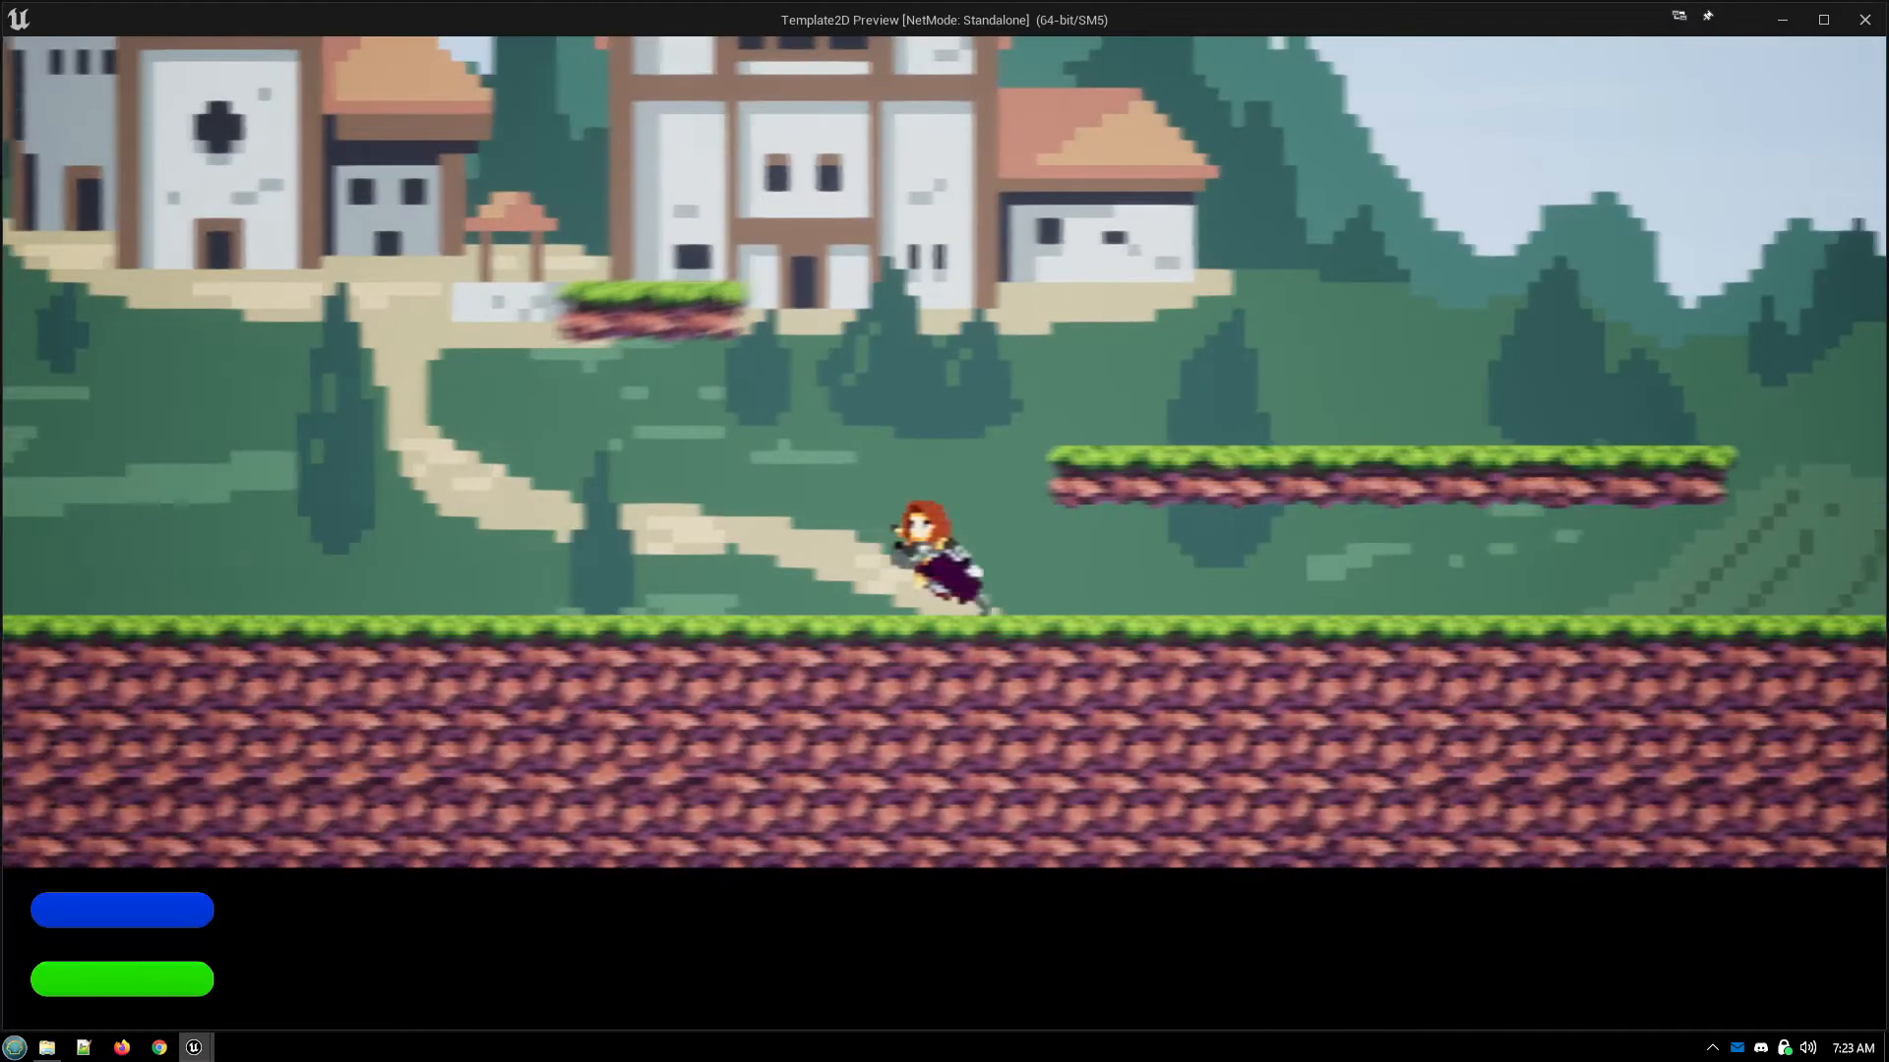
key("d")
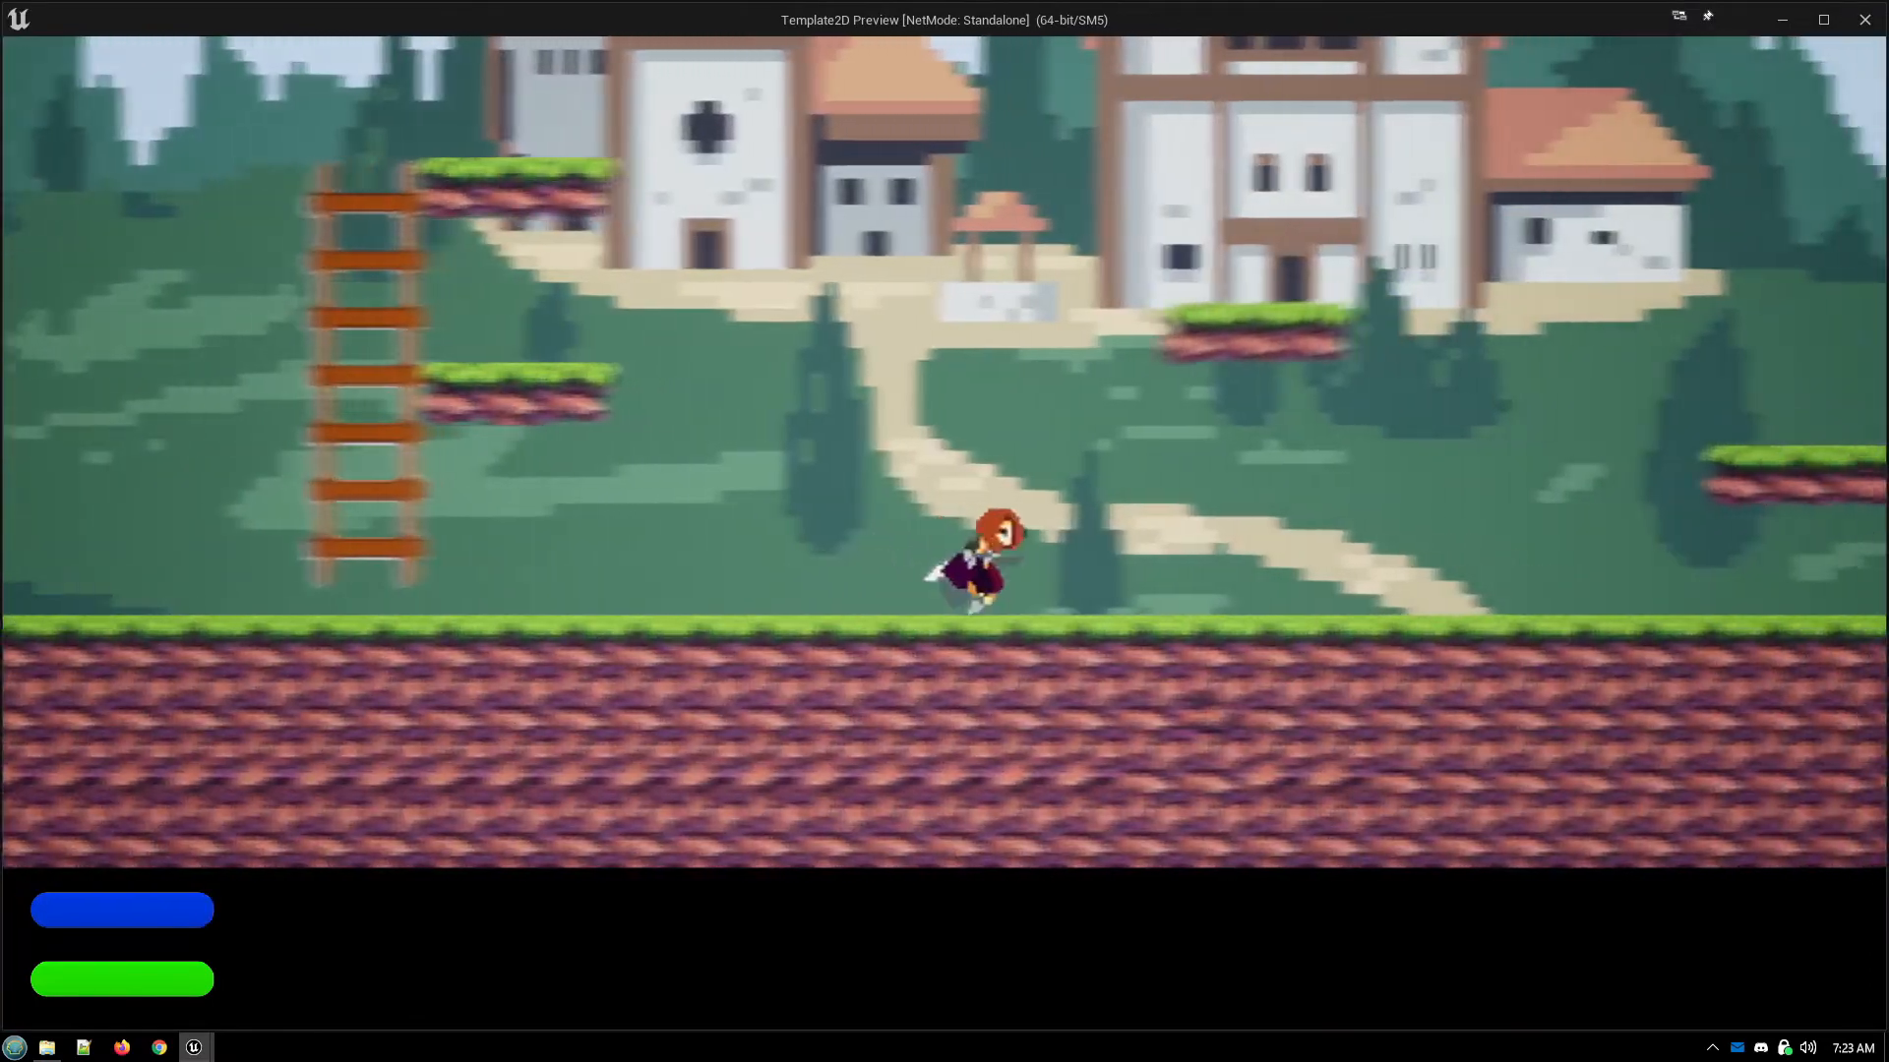
key("a")
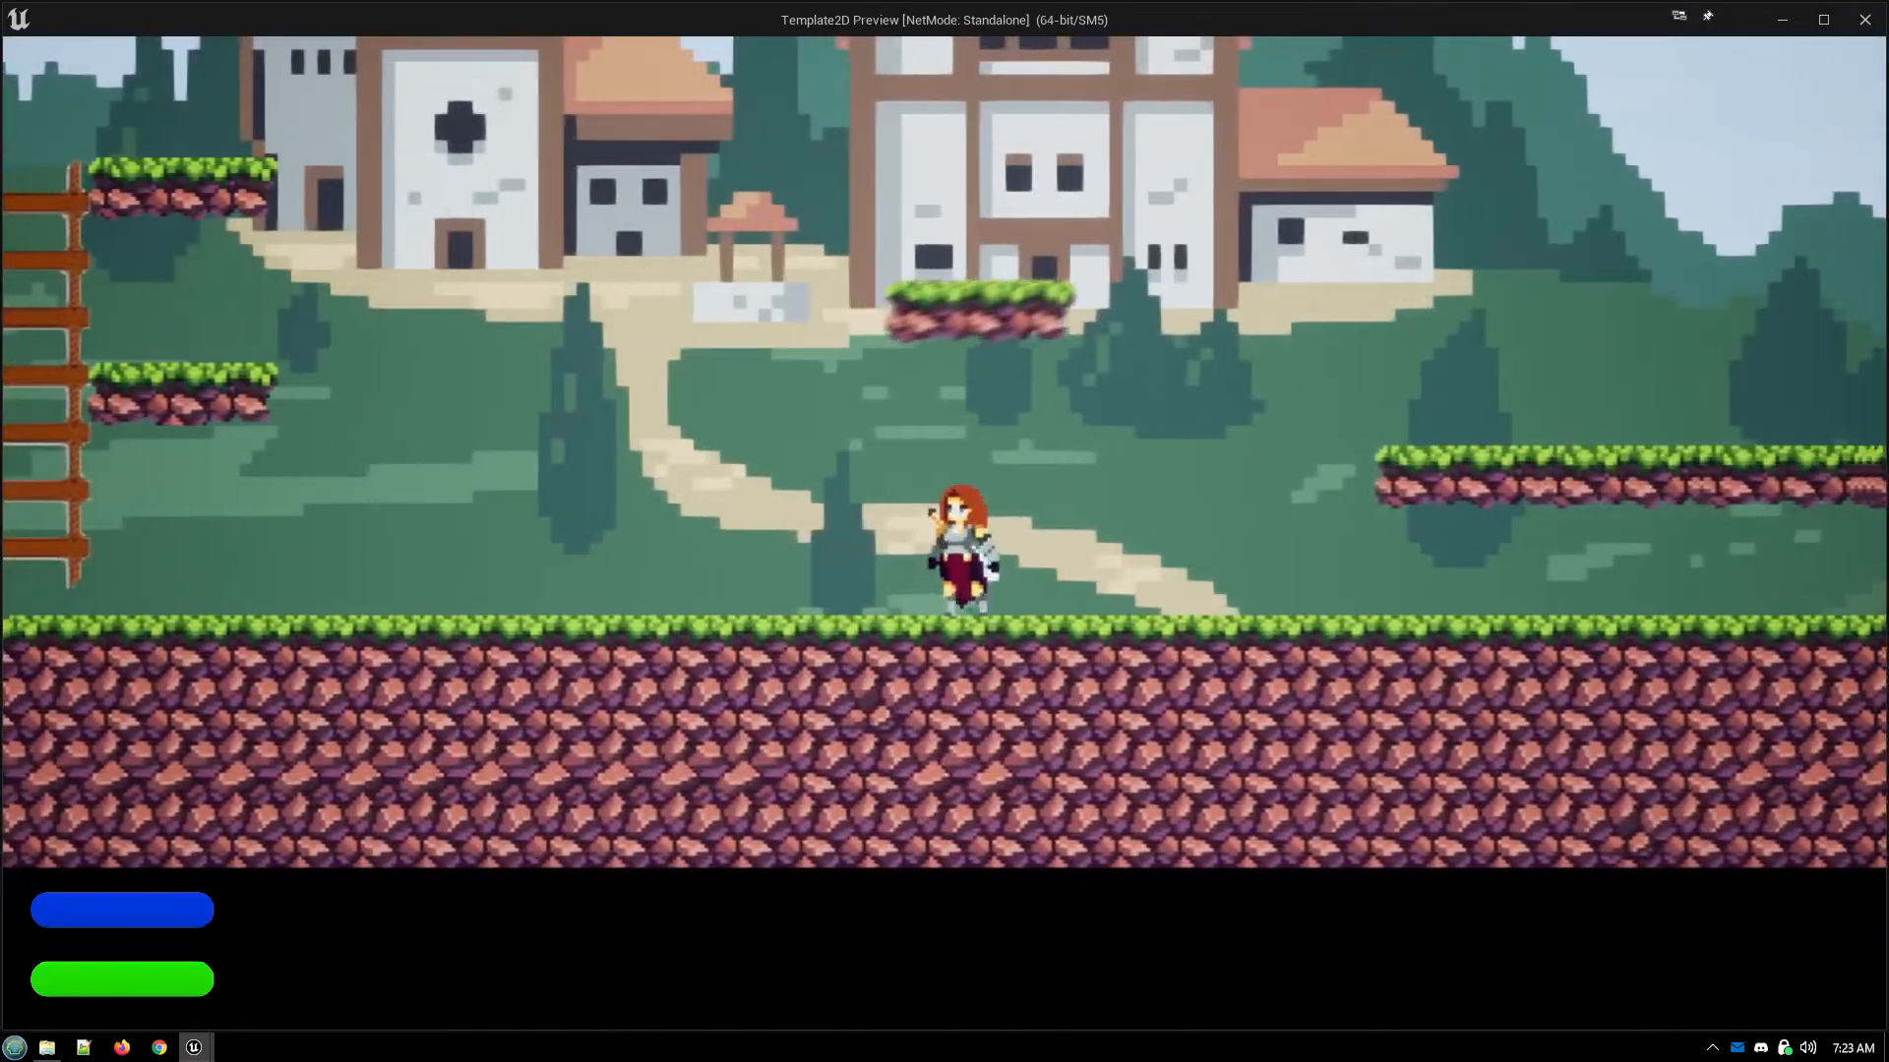
key("shift")
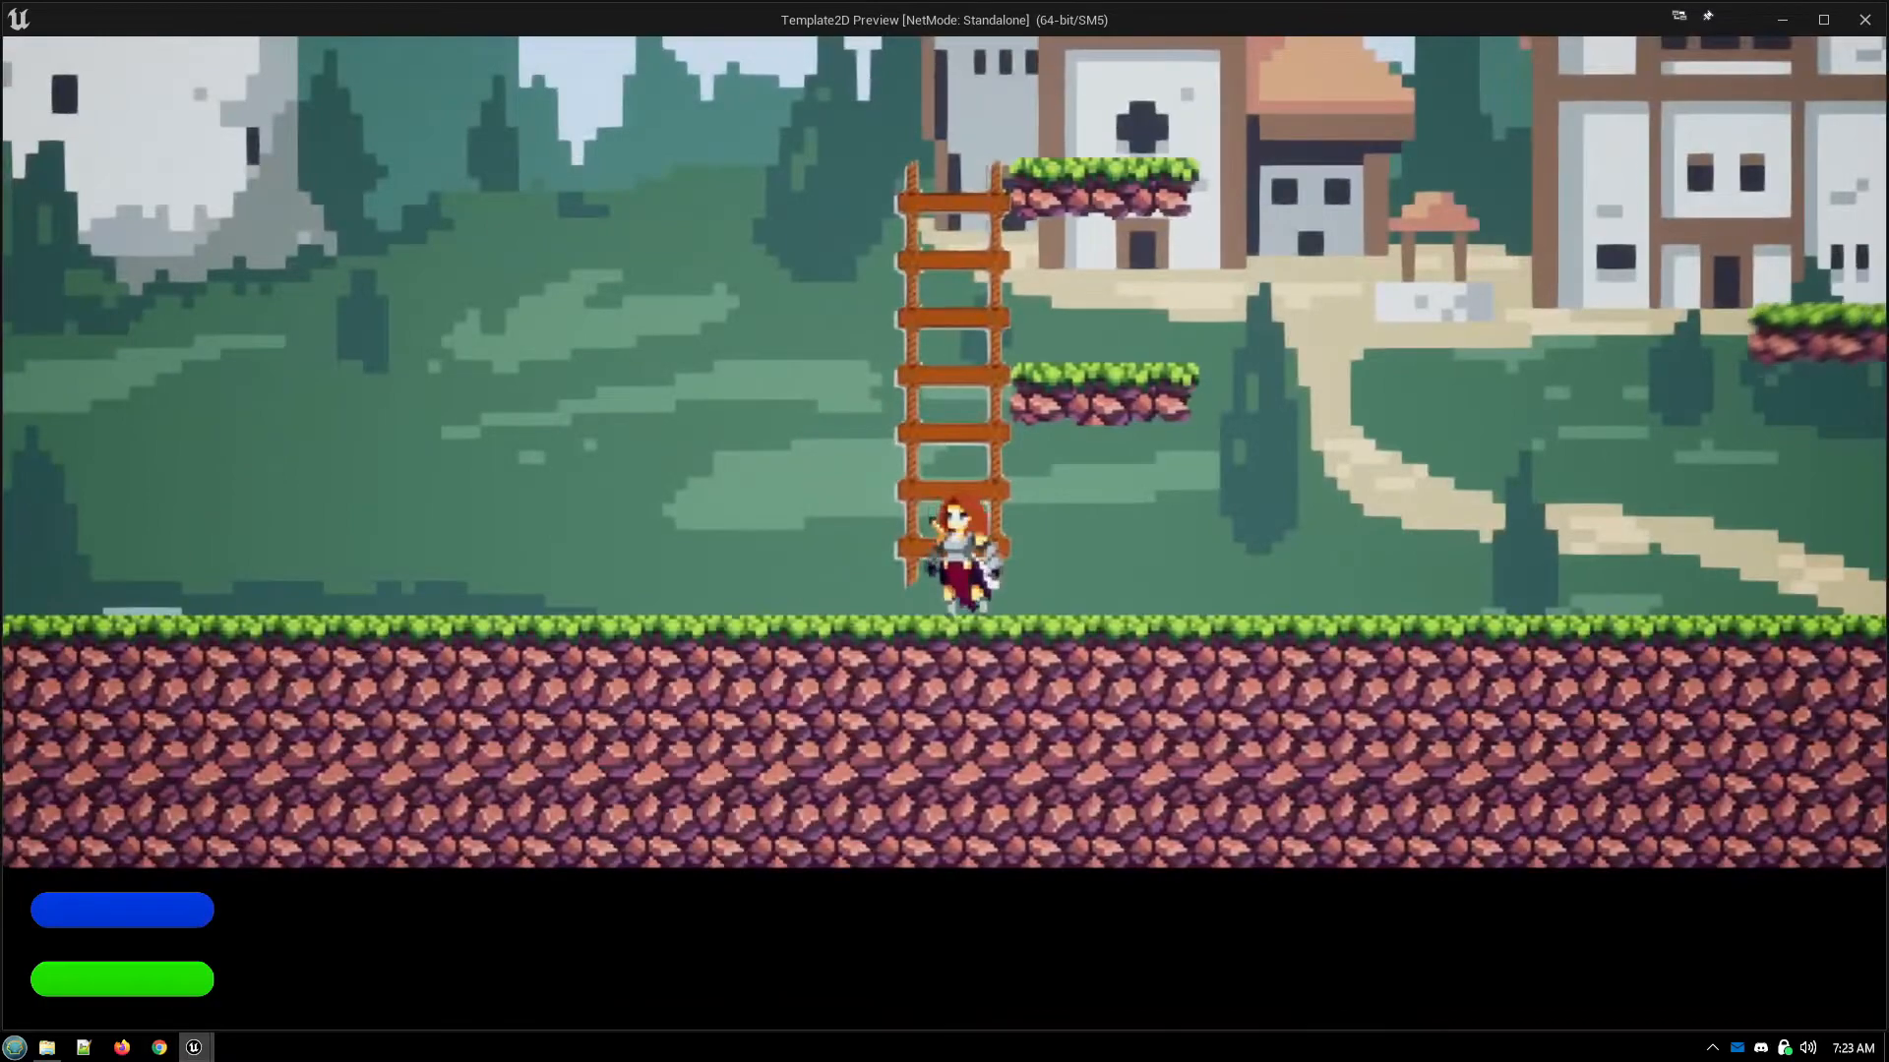
key("d")
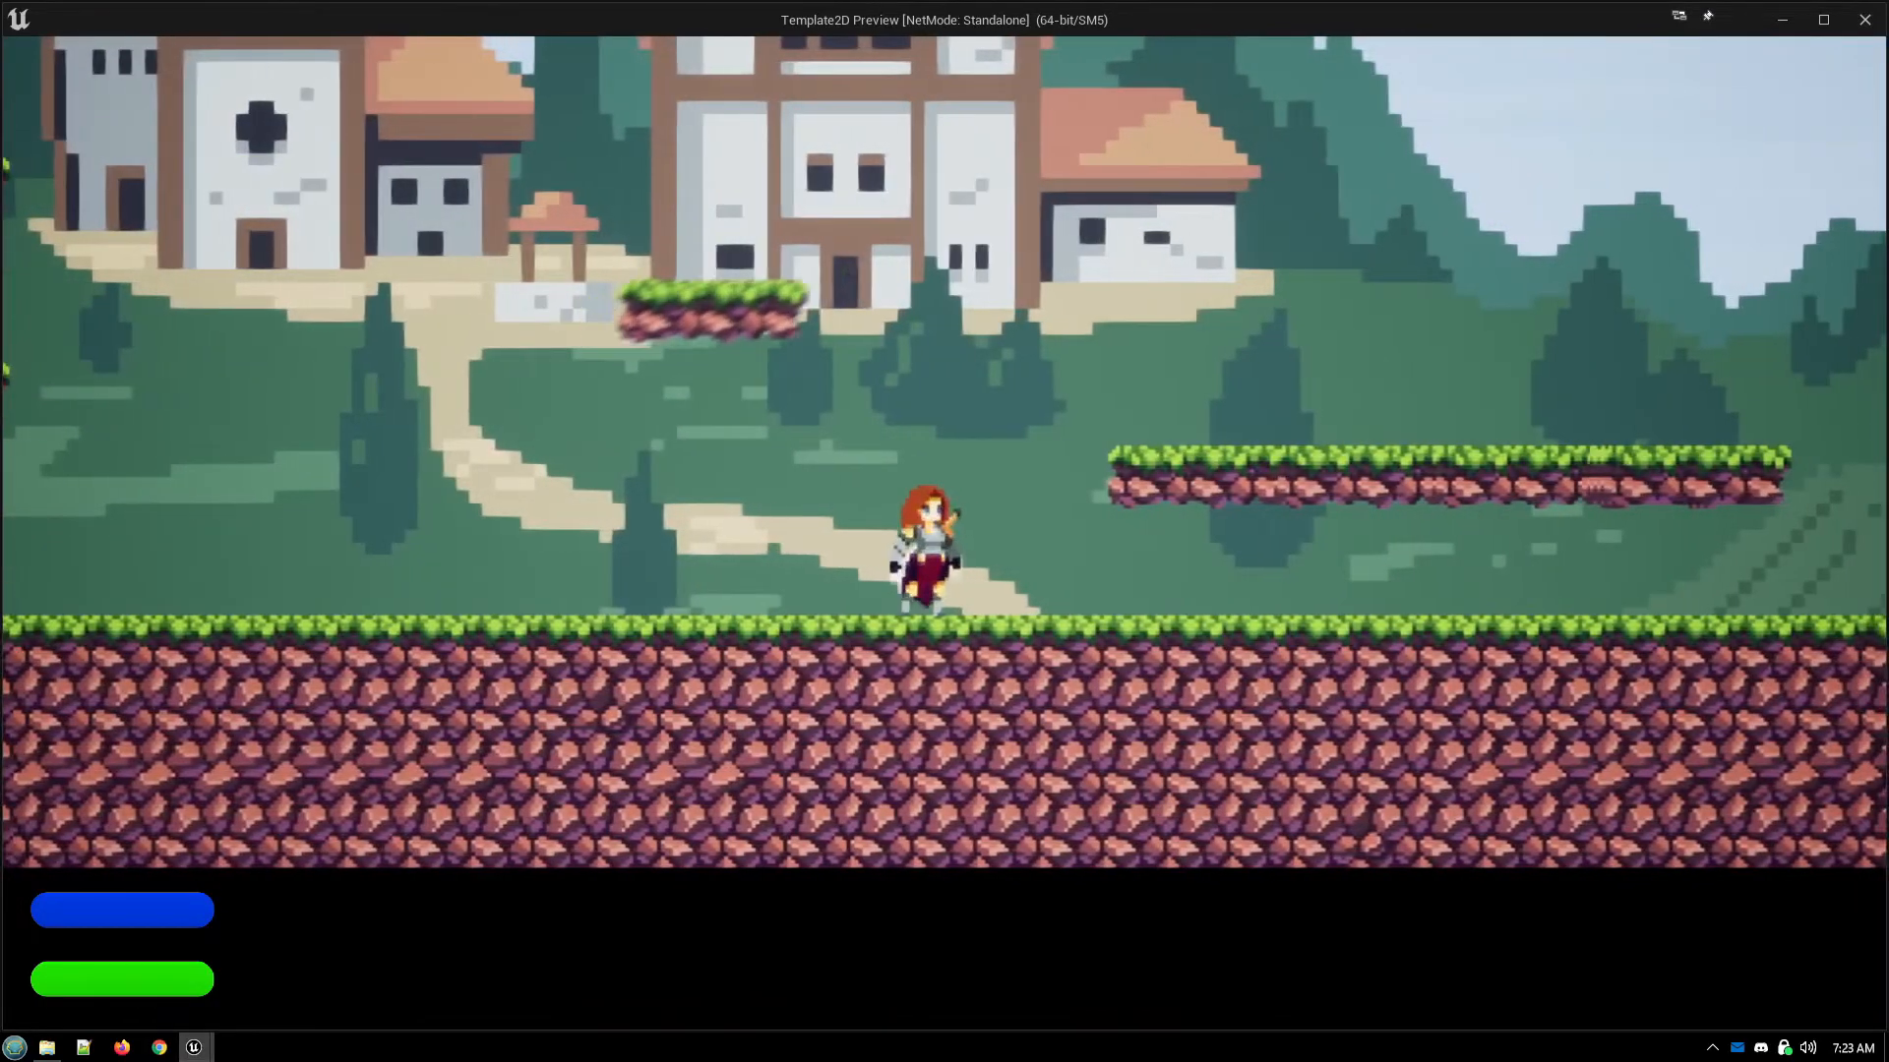
key("a")
key("space")
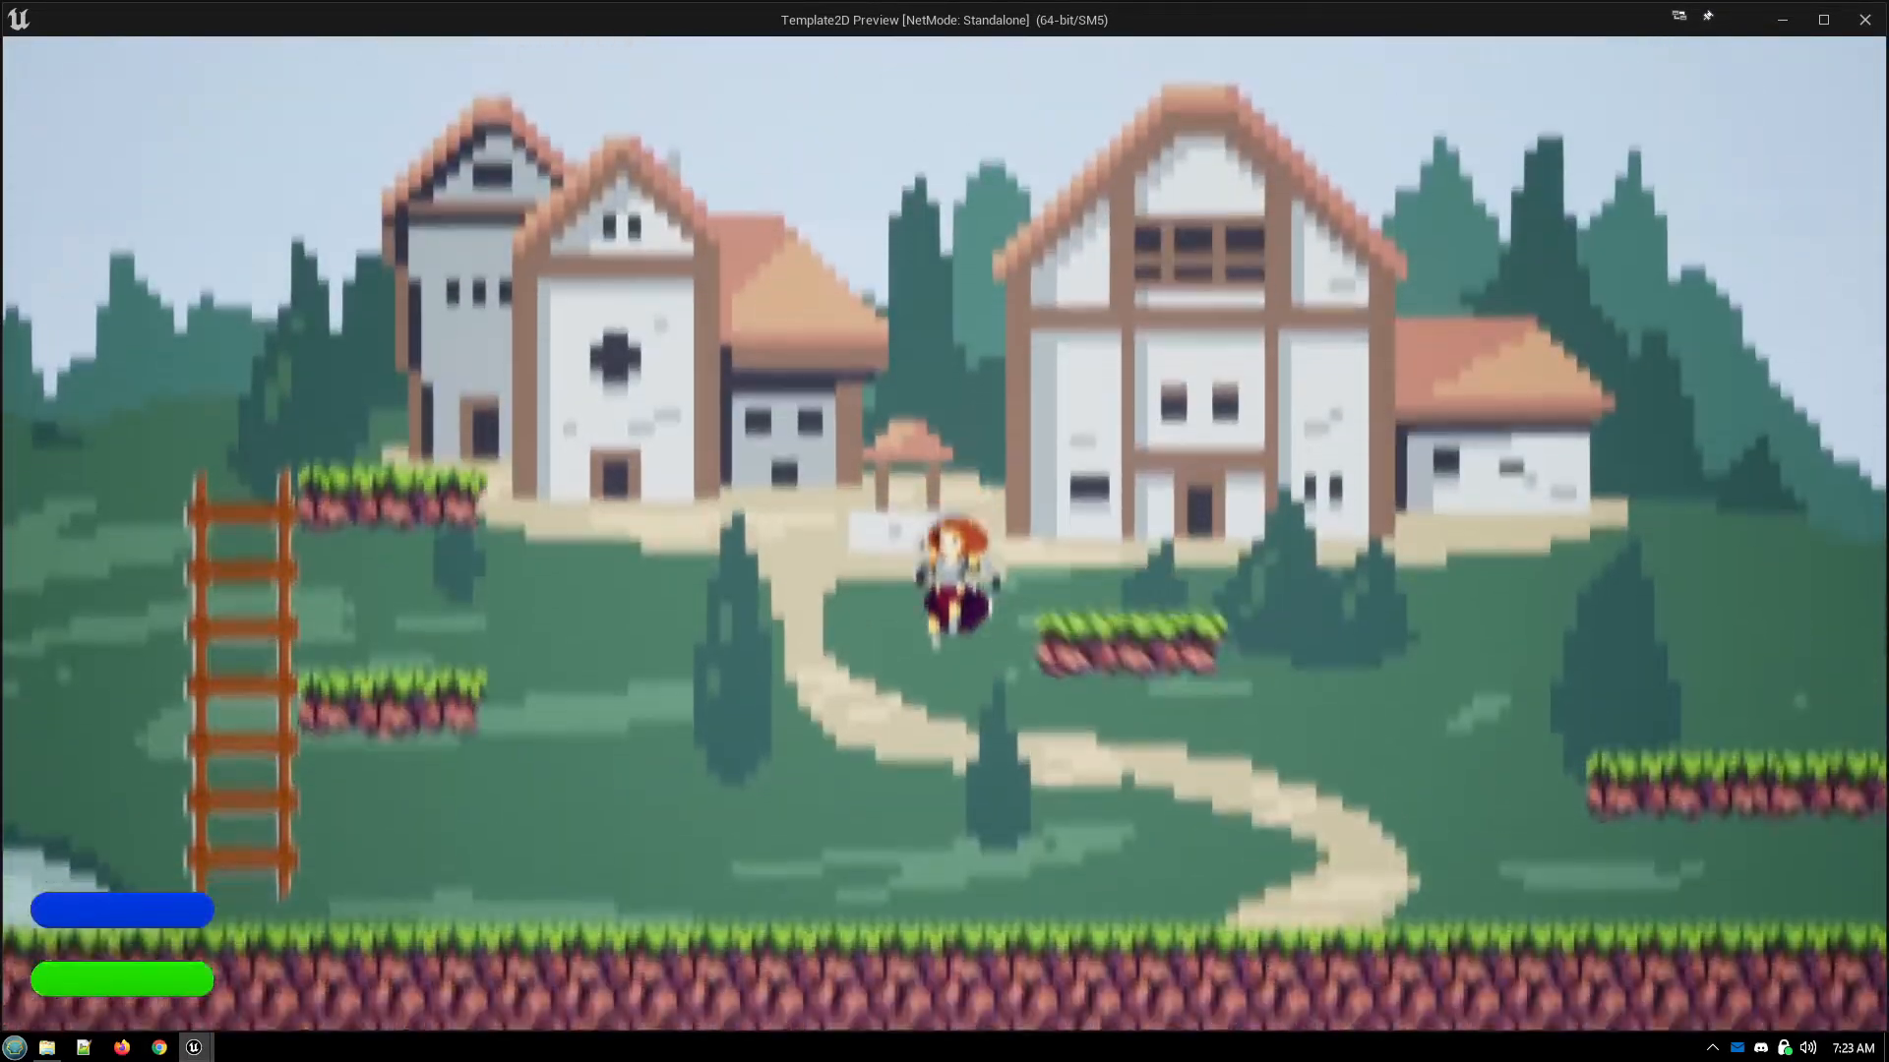
key("a")
key("d")
key("Escape")
left_click(363, 595)
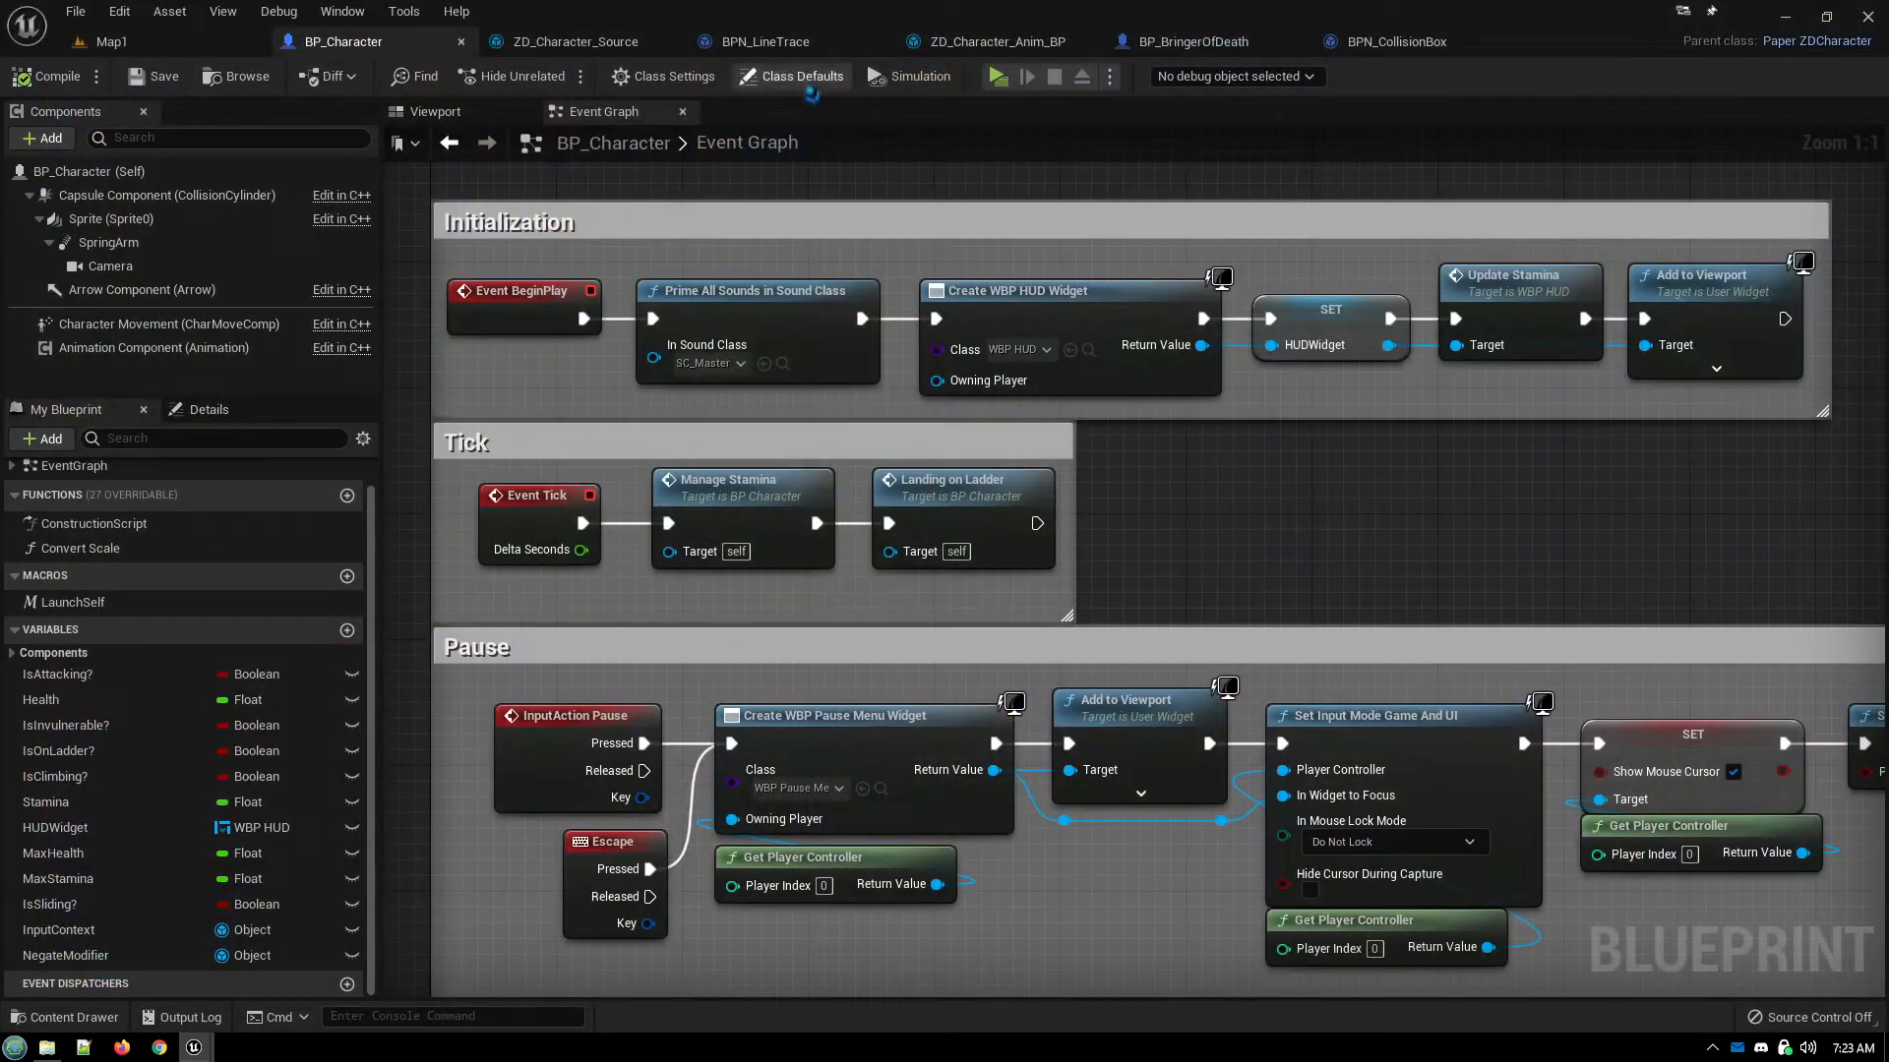
Examine the BPN_LineTrace notify graph and the Play Sound 2D node for Event On Jumped under Air Transitions in BP_Character
left_click(614, 42)
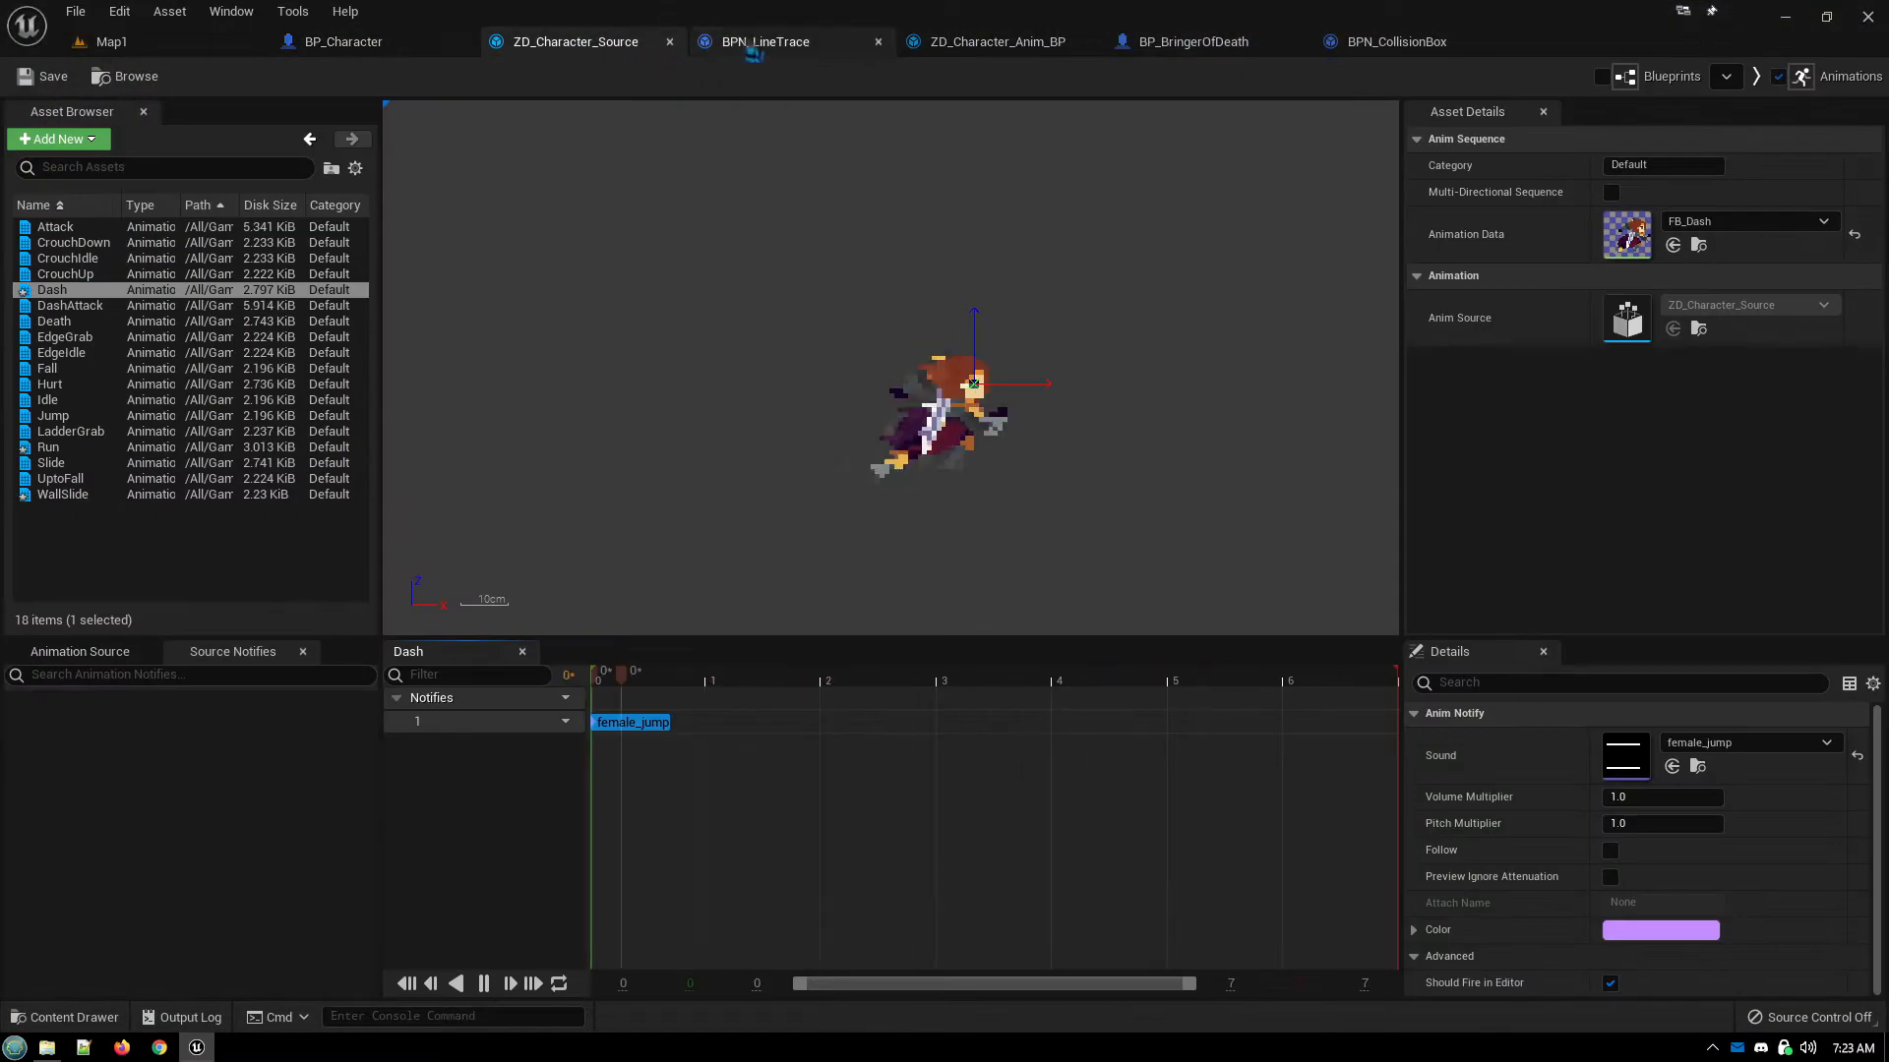
left_click(805, 42)
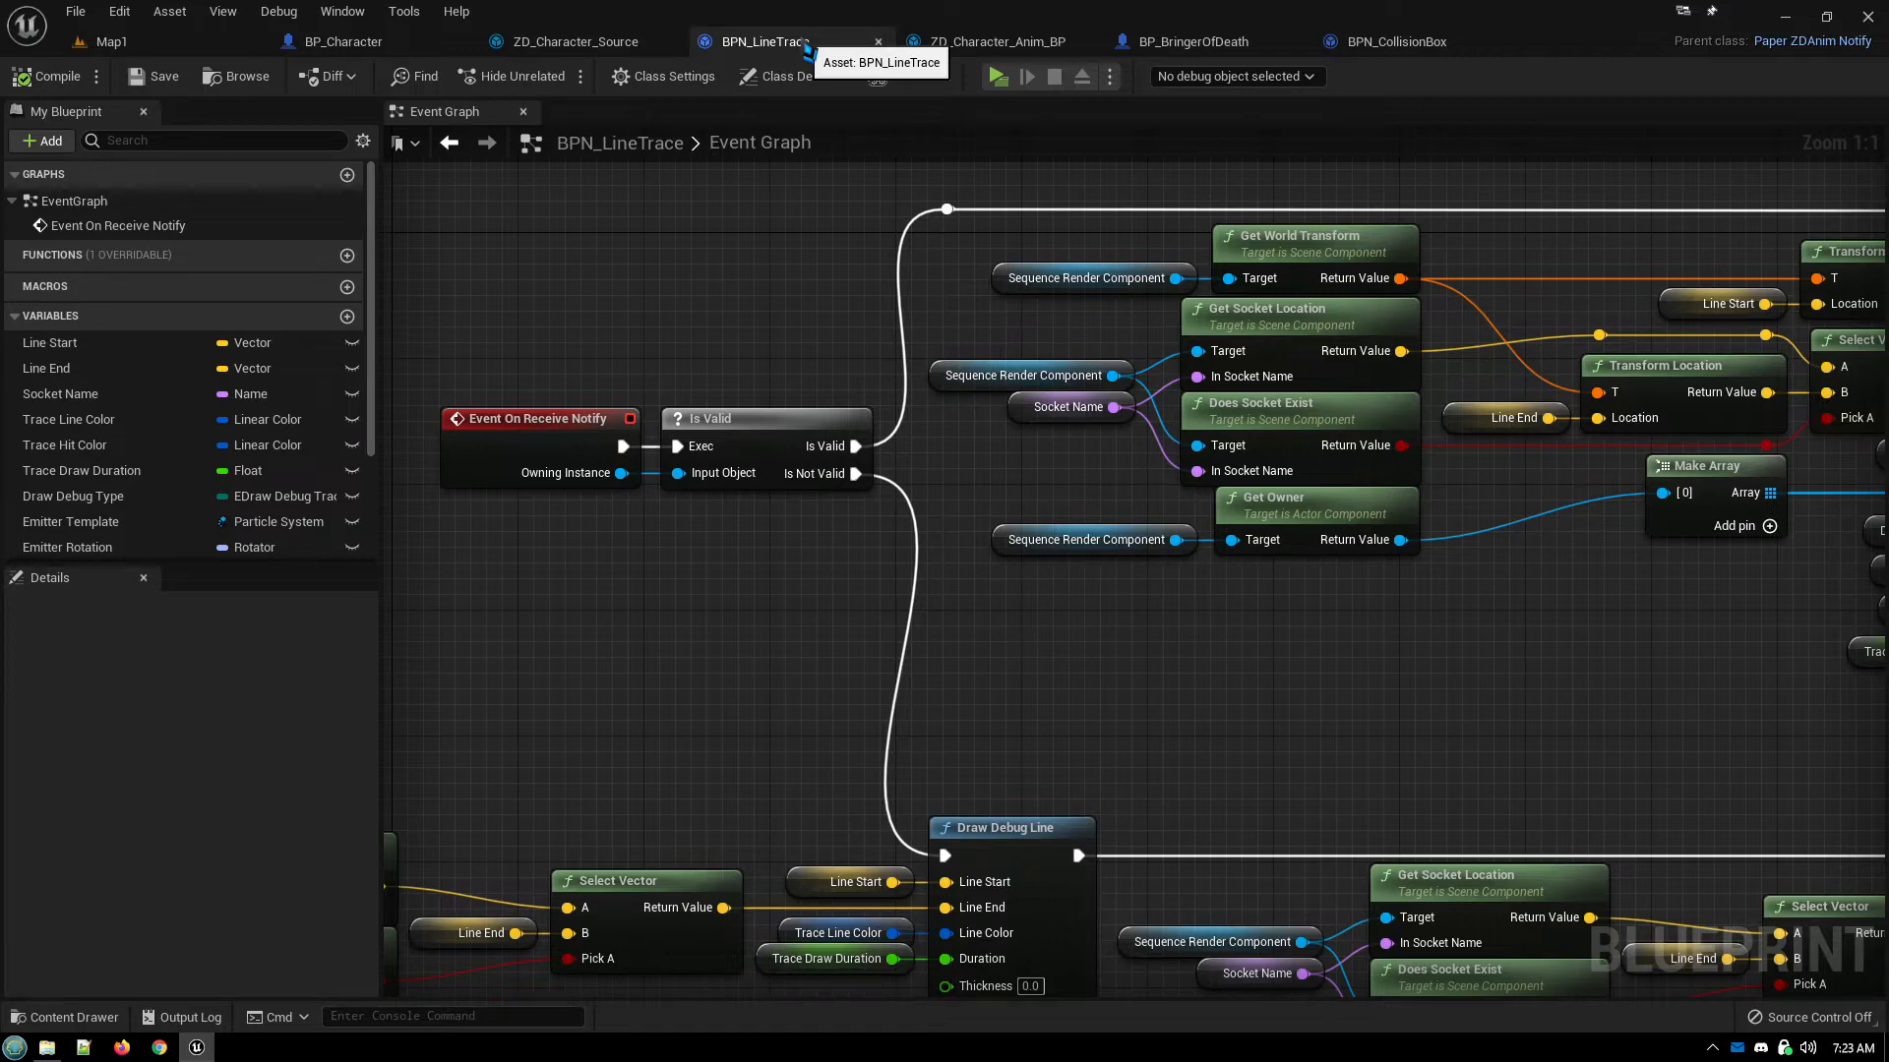
left_click(401, 47)
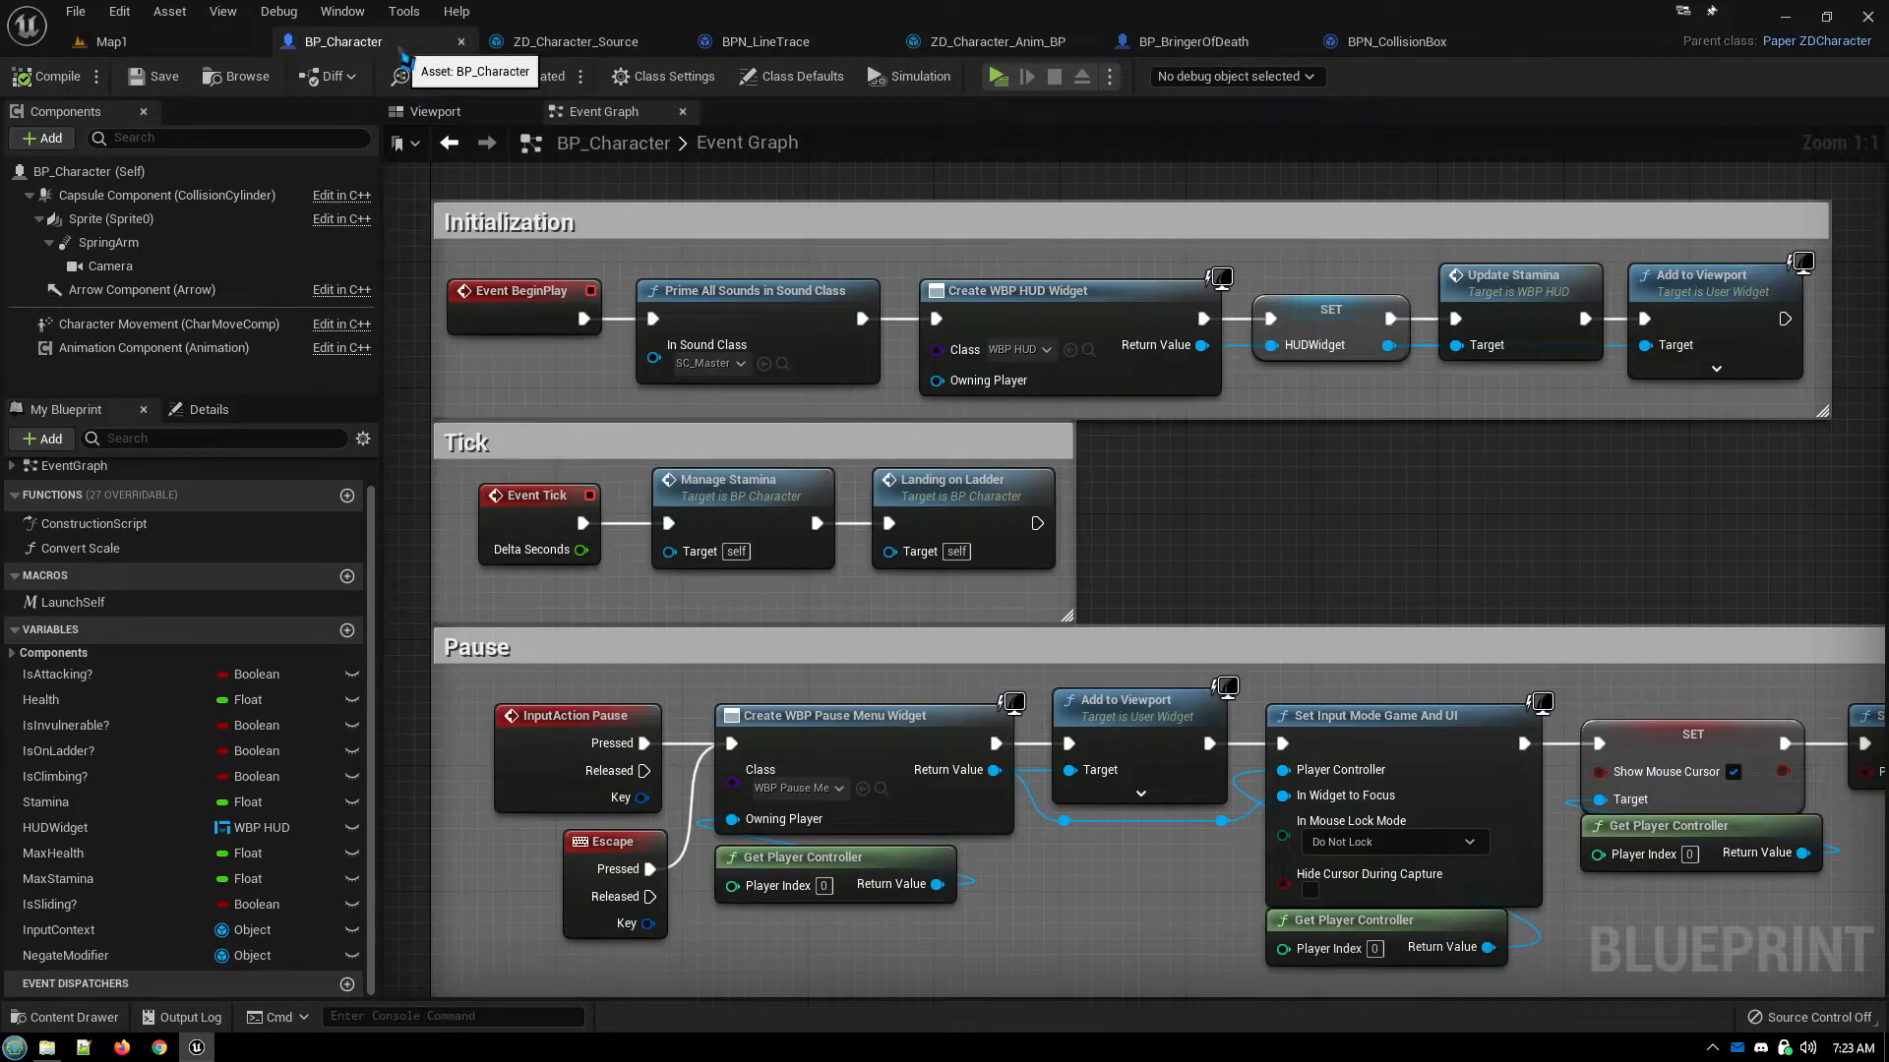
right_click_drag(1219, 546, 1172, 309)
right_click_drag(1013, 605, 1013, 489)
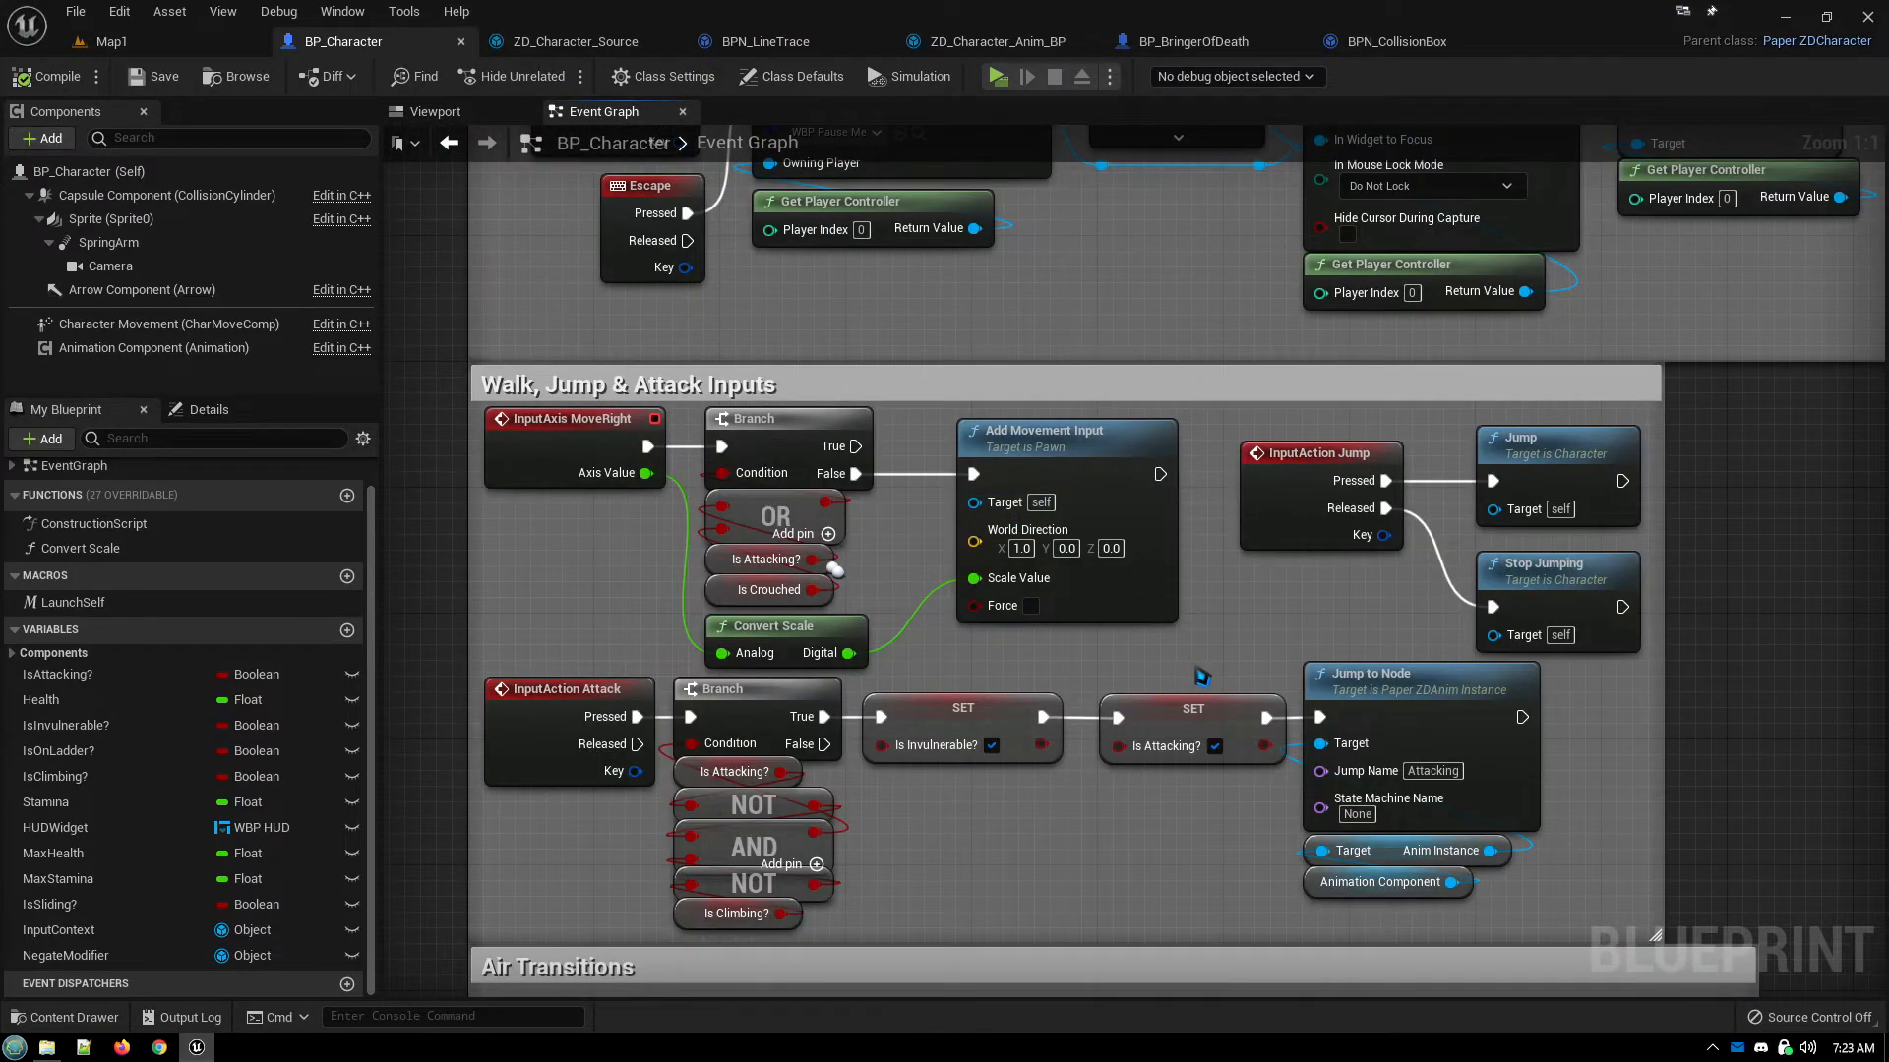
right_click_drag(1195, 676, 1230, 228)
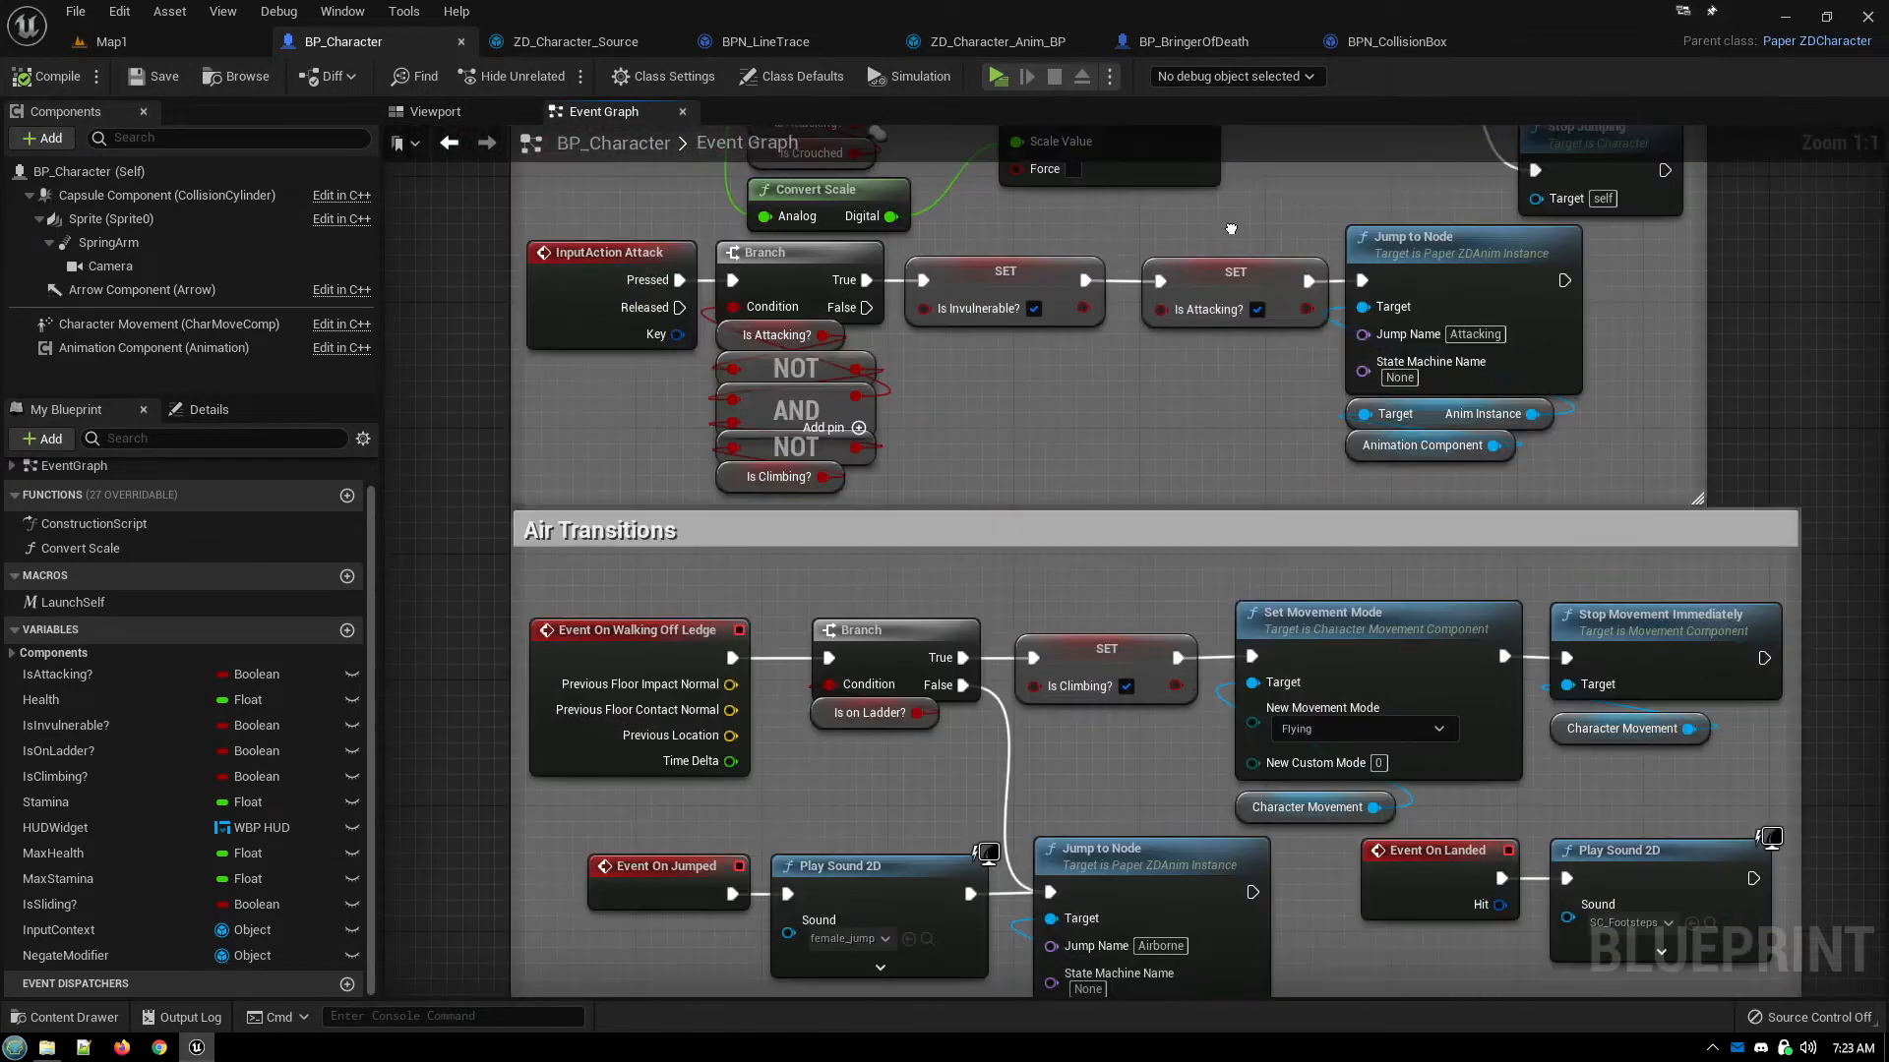
right_click_drag(1122, 543, 1027, 148)
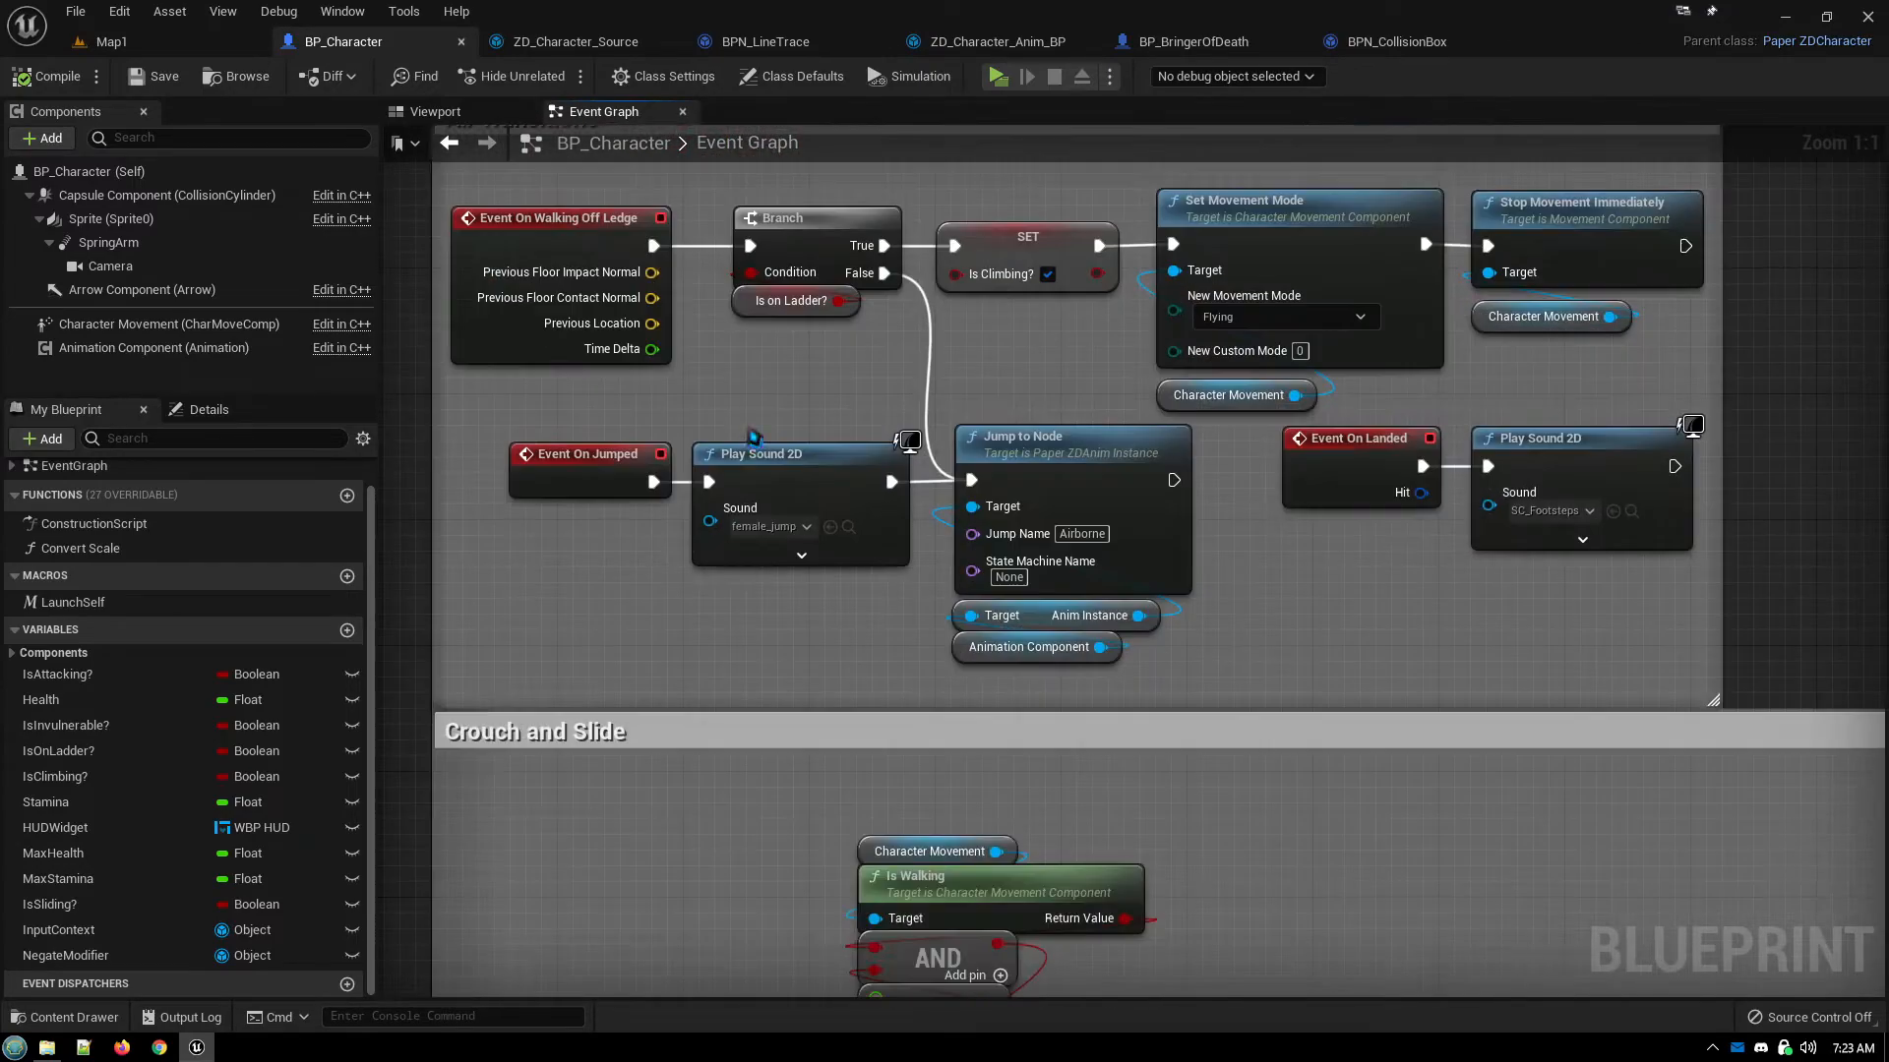
right_click_drag(595, 558, 529, 591)
left_click(762, 482)
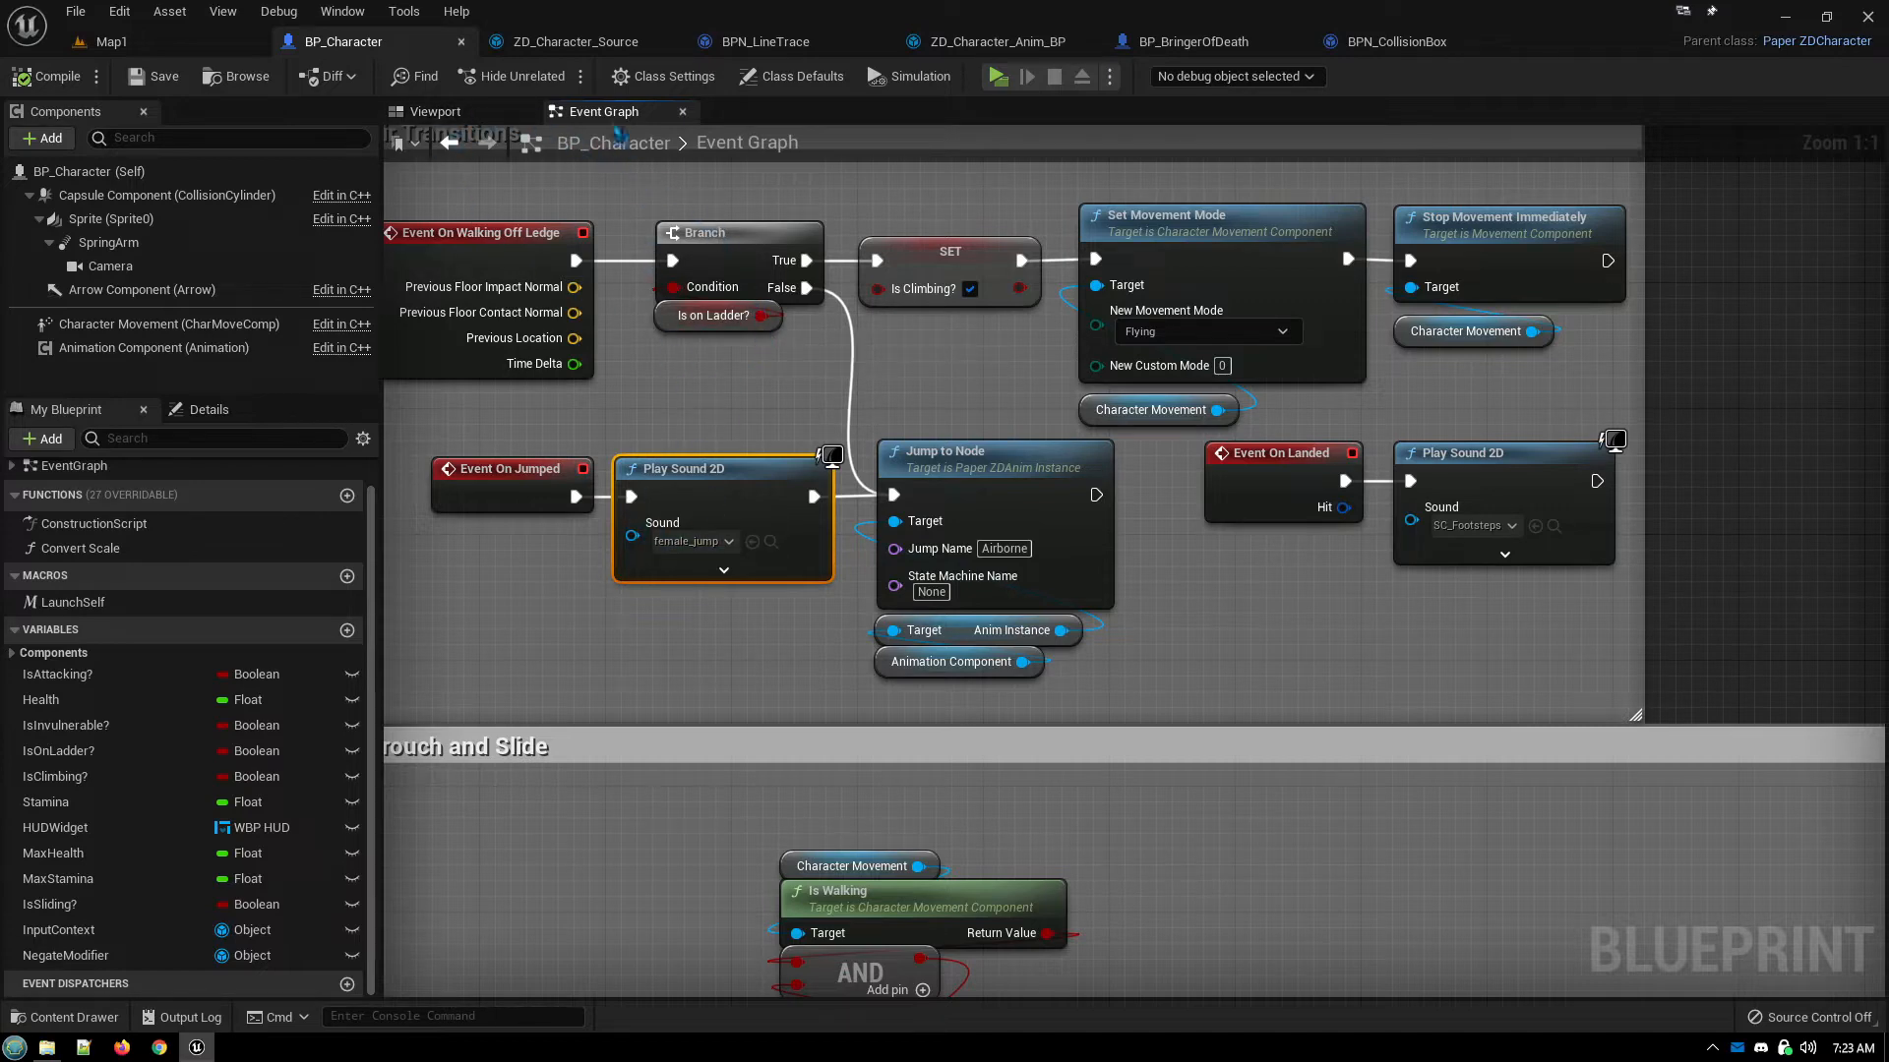
Pause the Dash animation in ZD_Character_Source and add a new custom notify named test just after frame 3
left_click(576, 41)
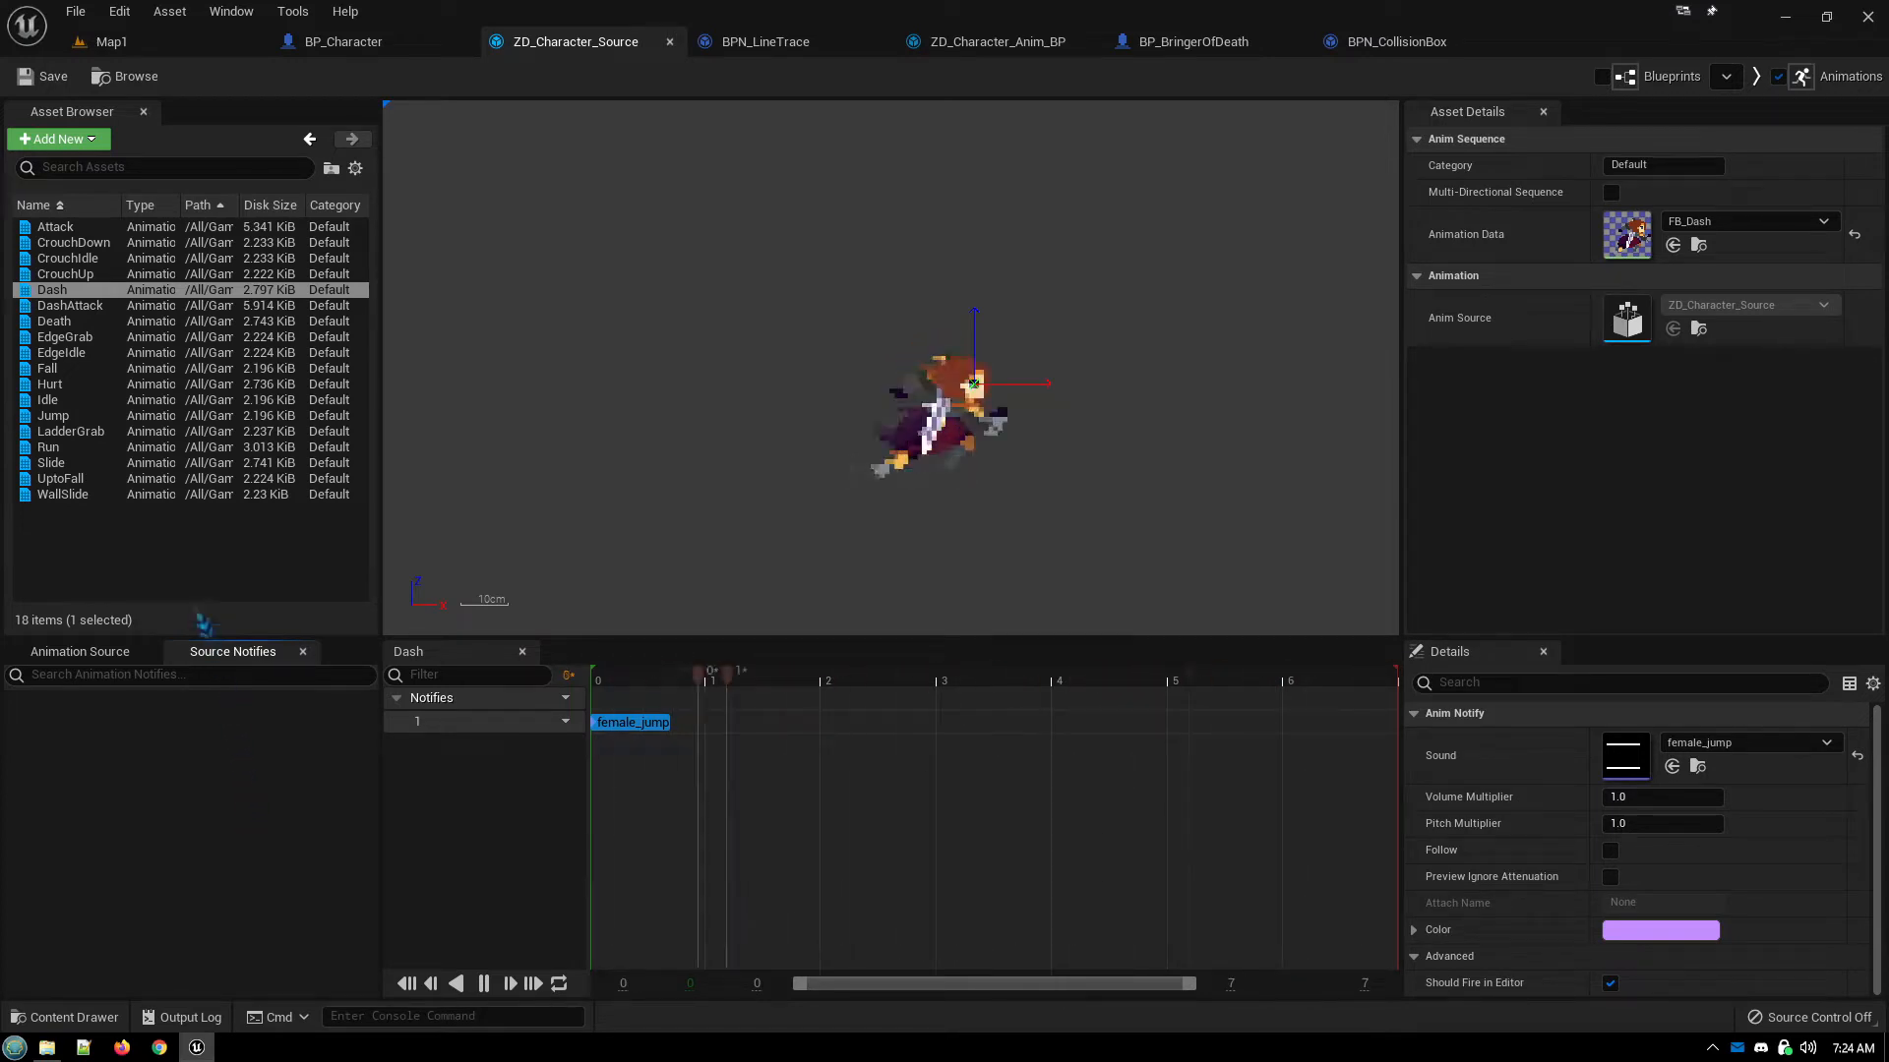
left_click(483, 984)
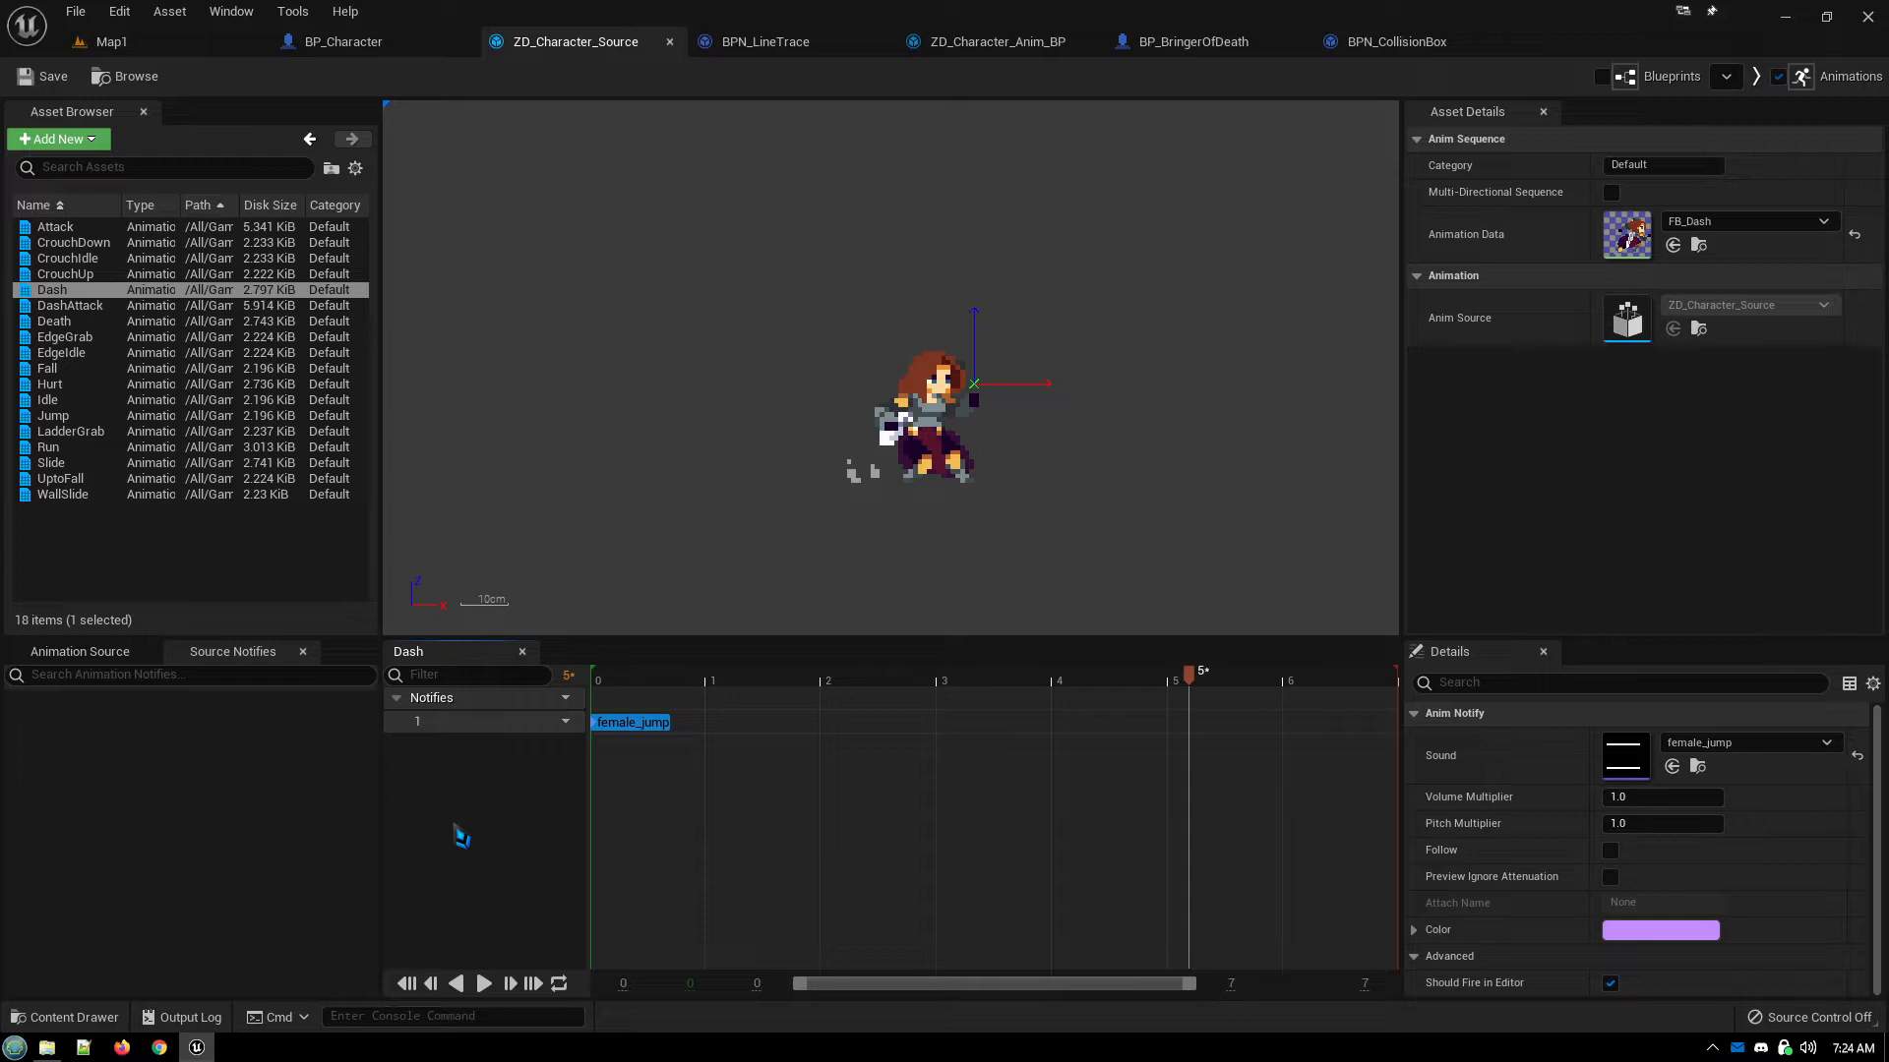
right_click(956, 738)
mouse_move(1023, 769)
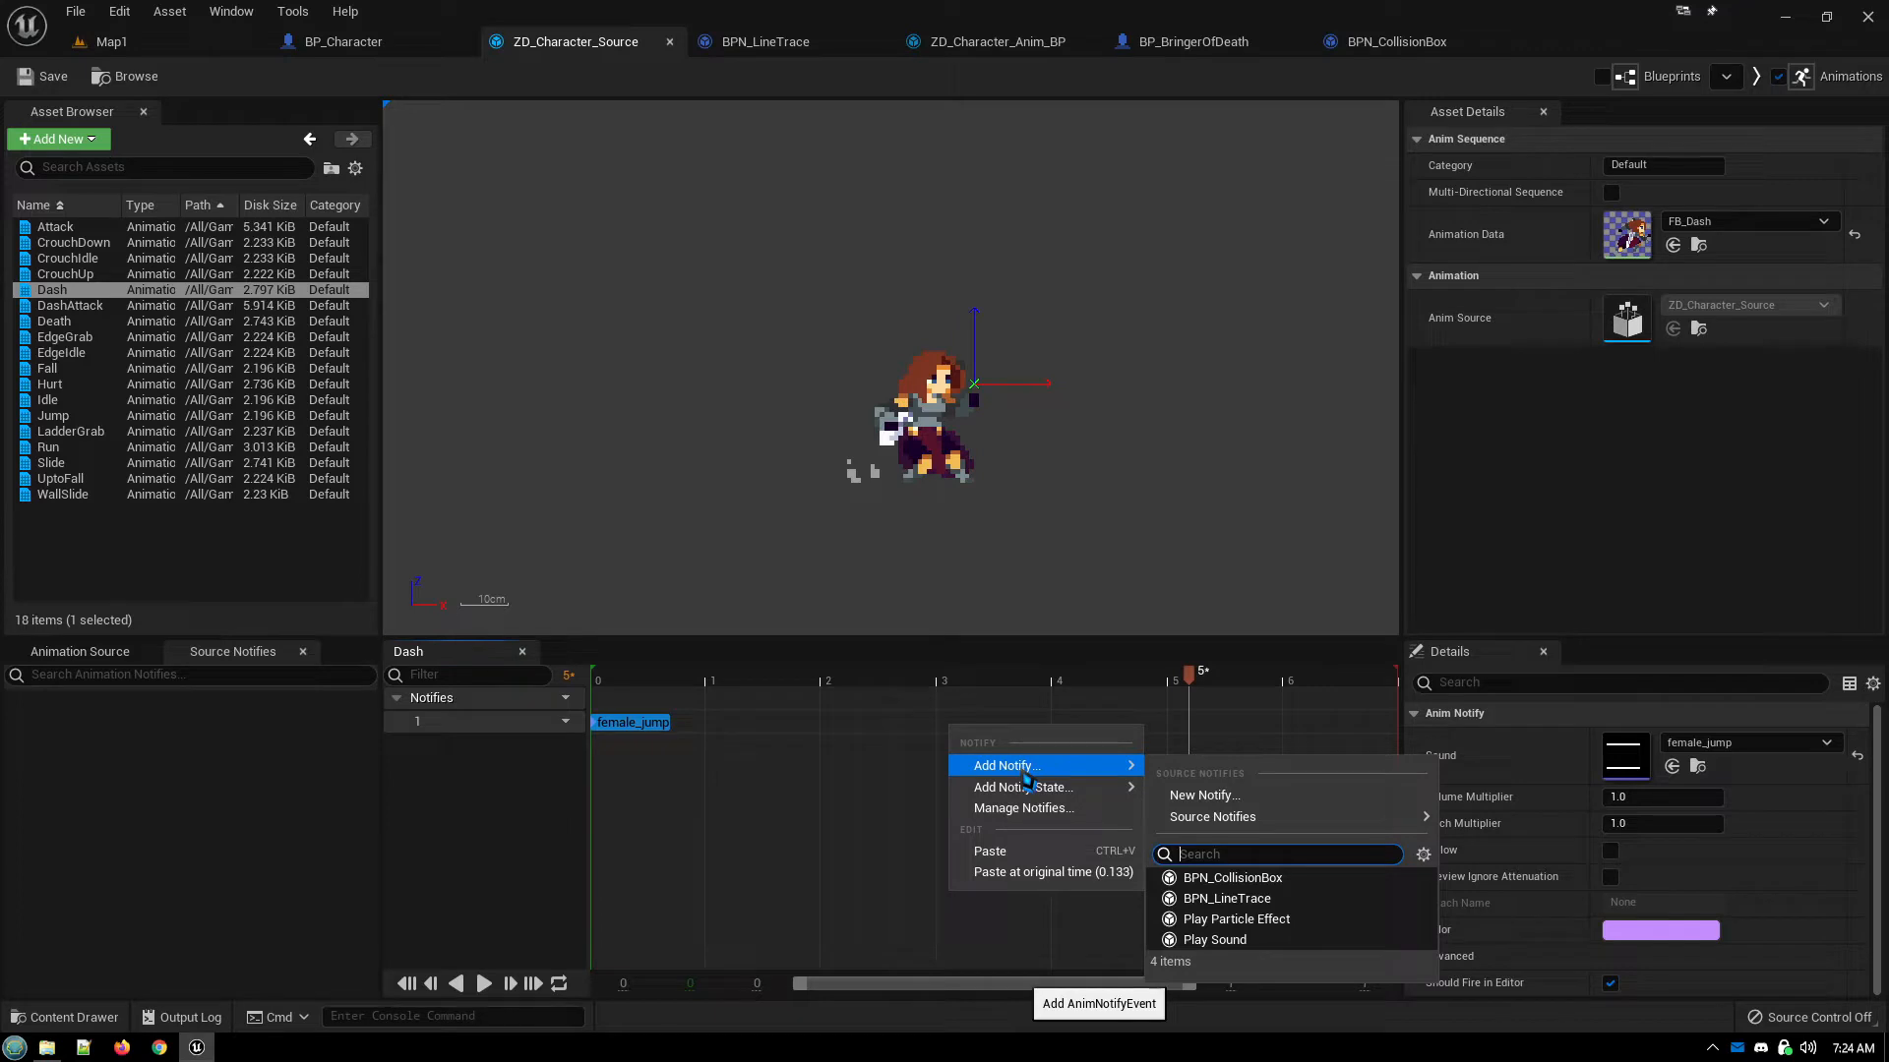
left_click(1204, 794)
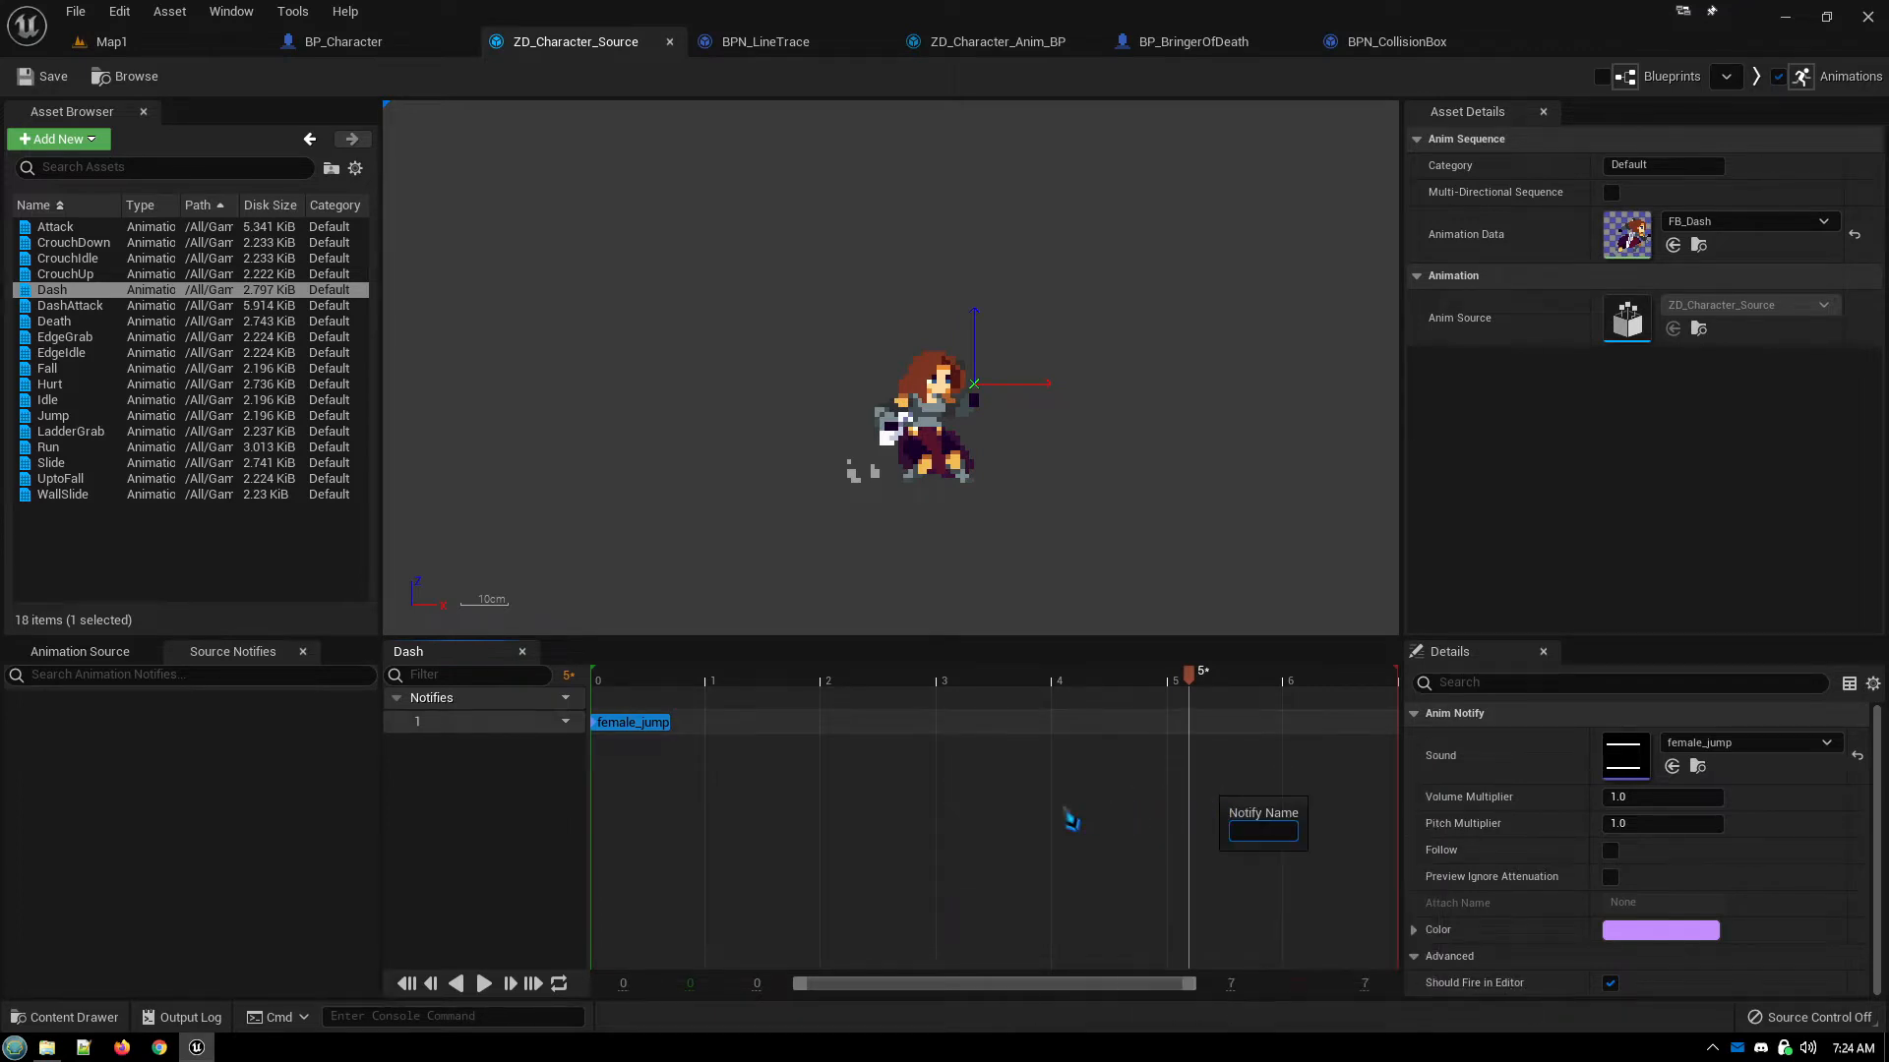
type("test")
key("Return")
left_click(963, 725)
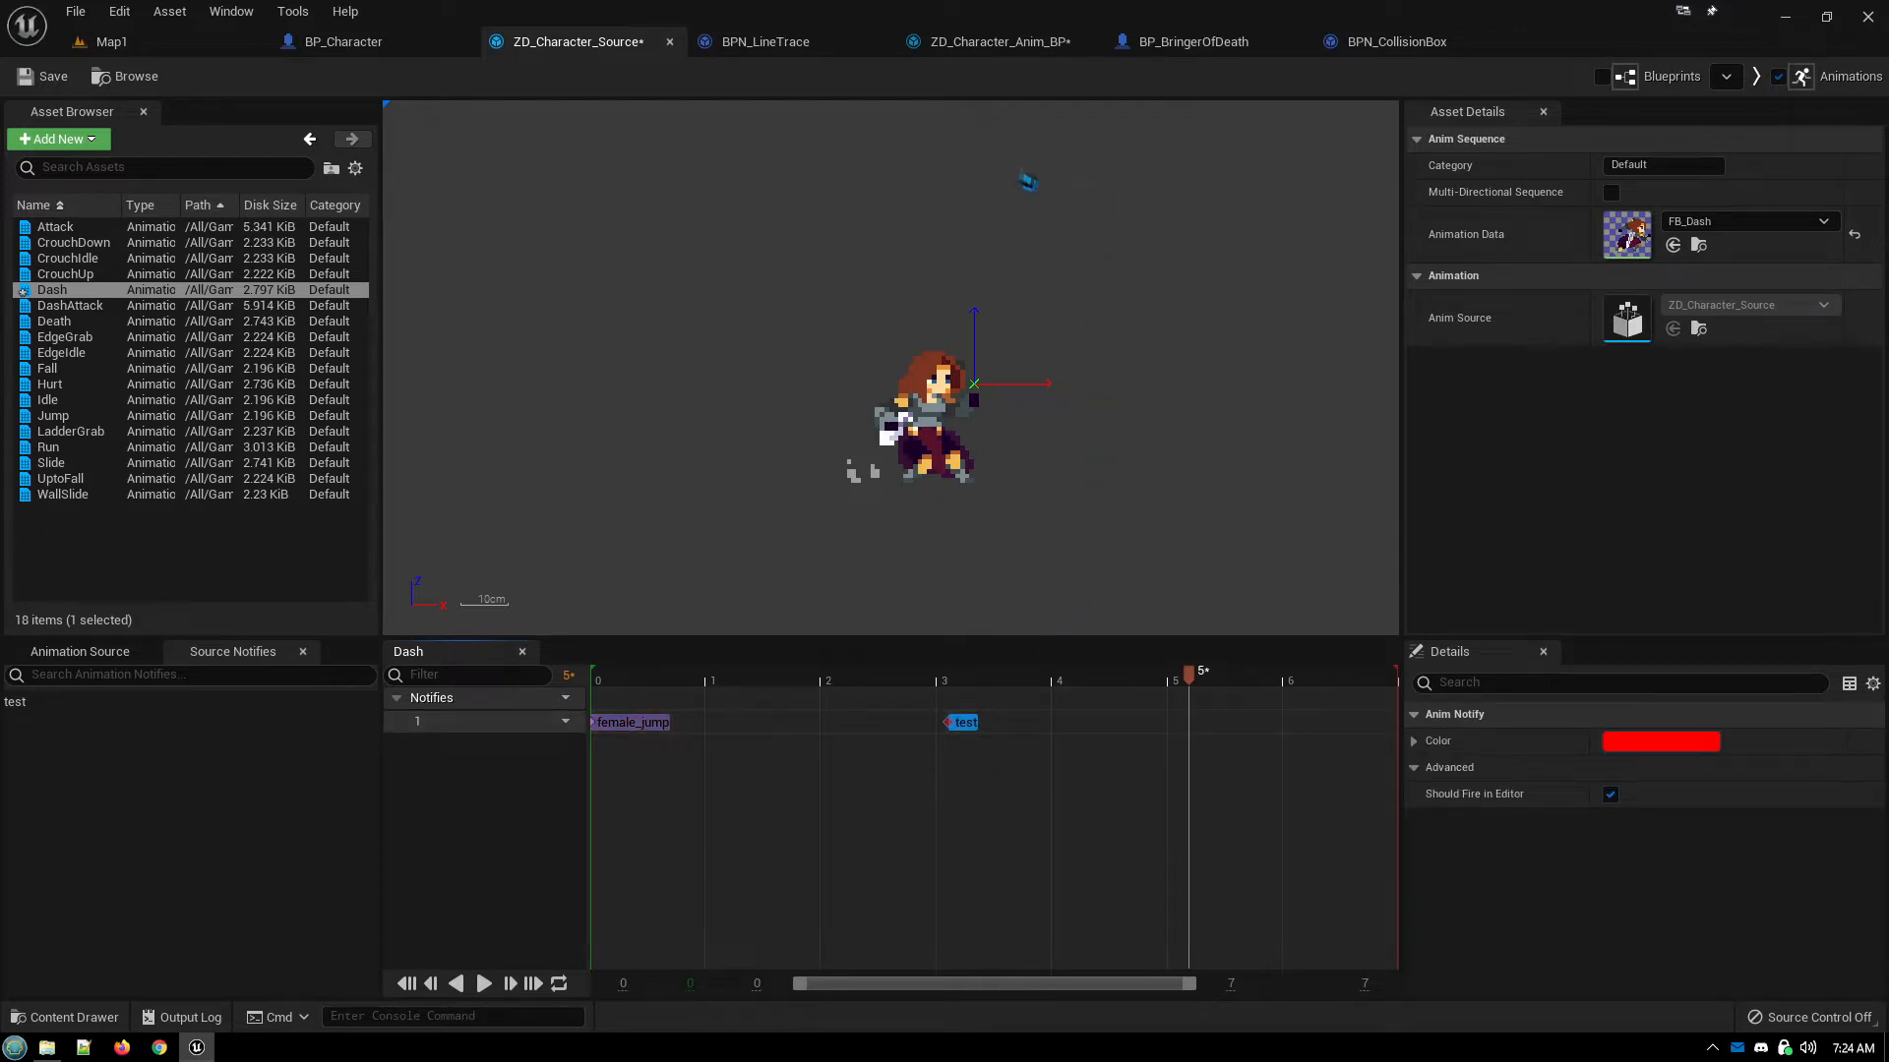
Inspect the Receive Notify: test function in ZD_Character_Anim_BP and return to the Dash animation in ZD_Character_Source
left_click(999, 42)
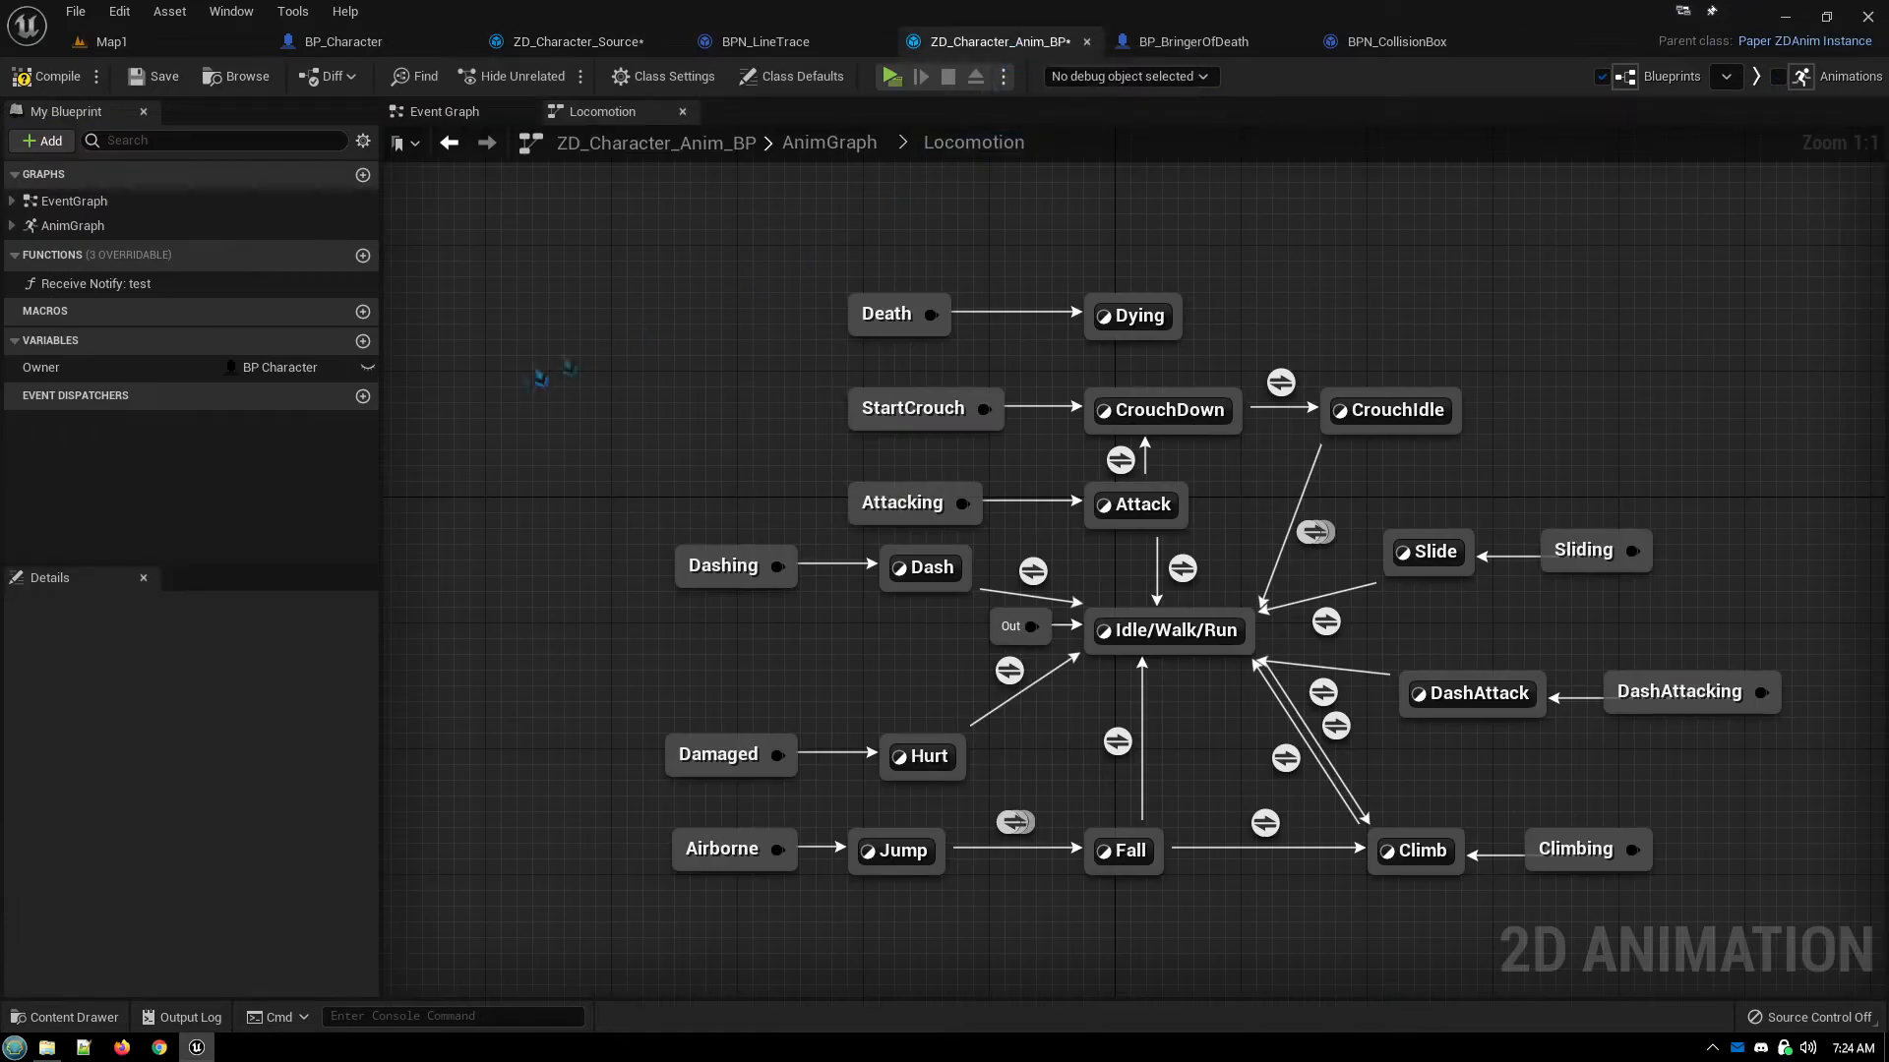
double_click(90, 284)
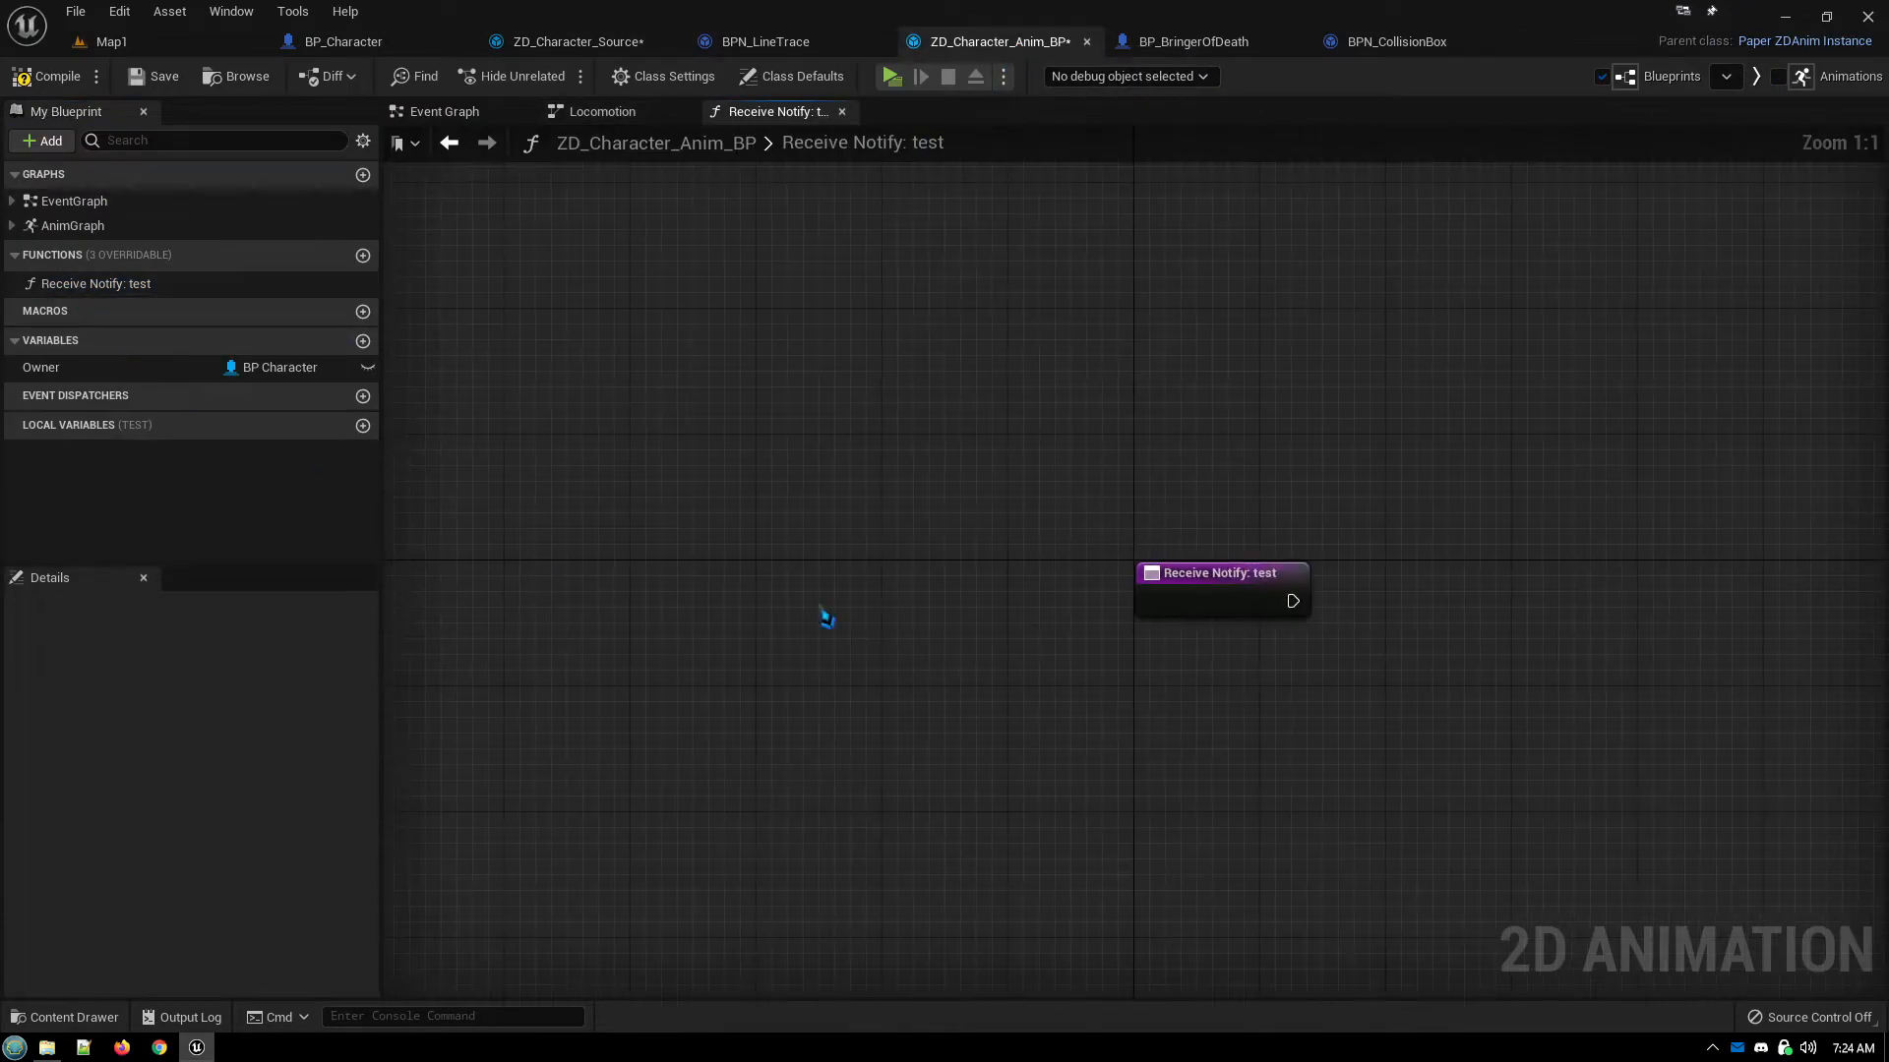
right_click_drag(1315, 769, 1068, 704)
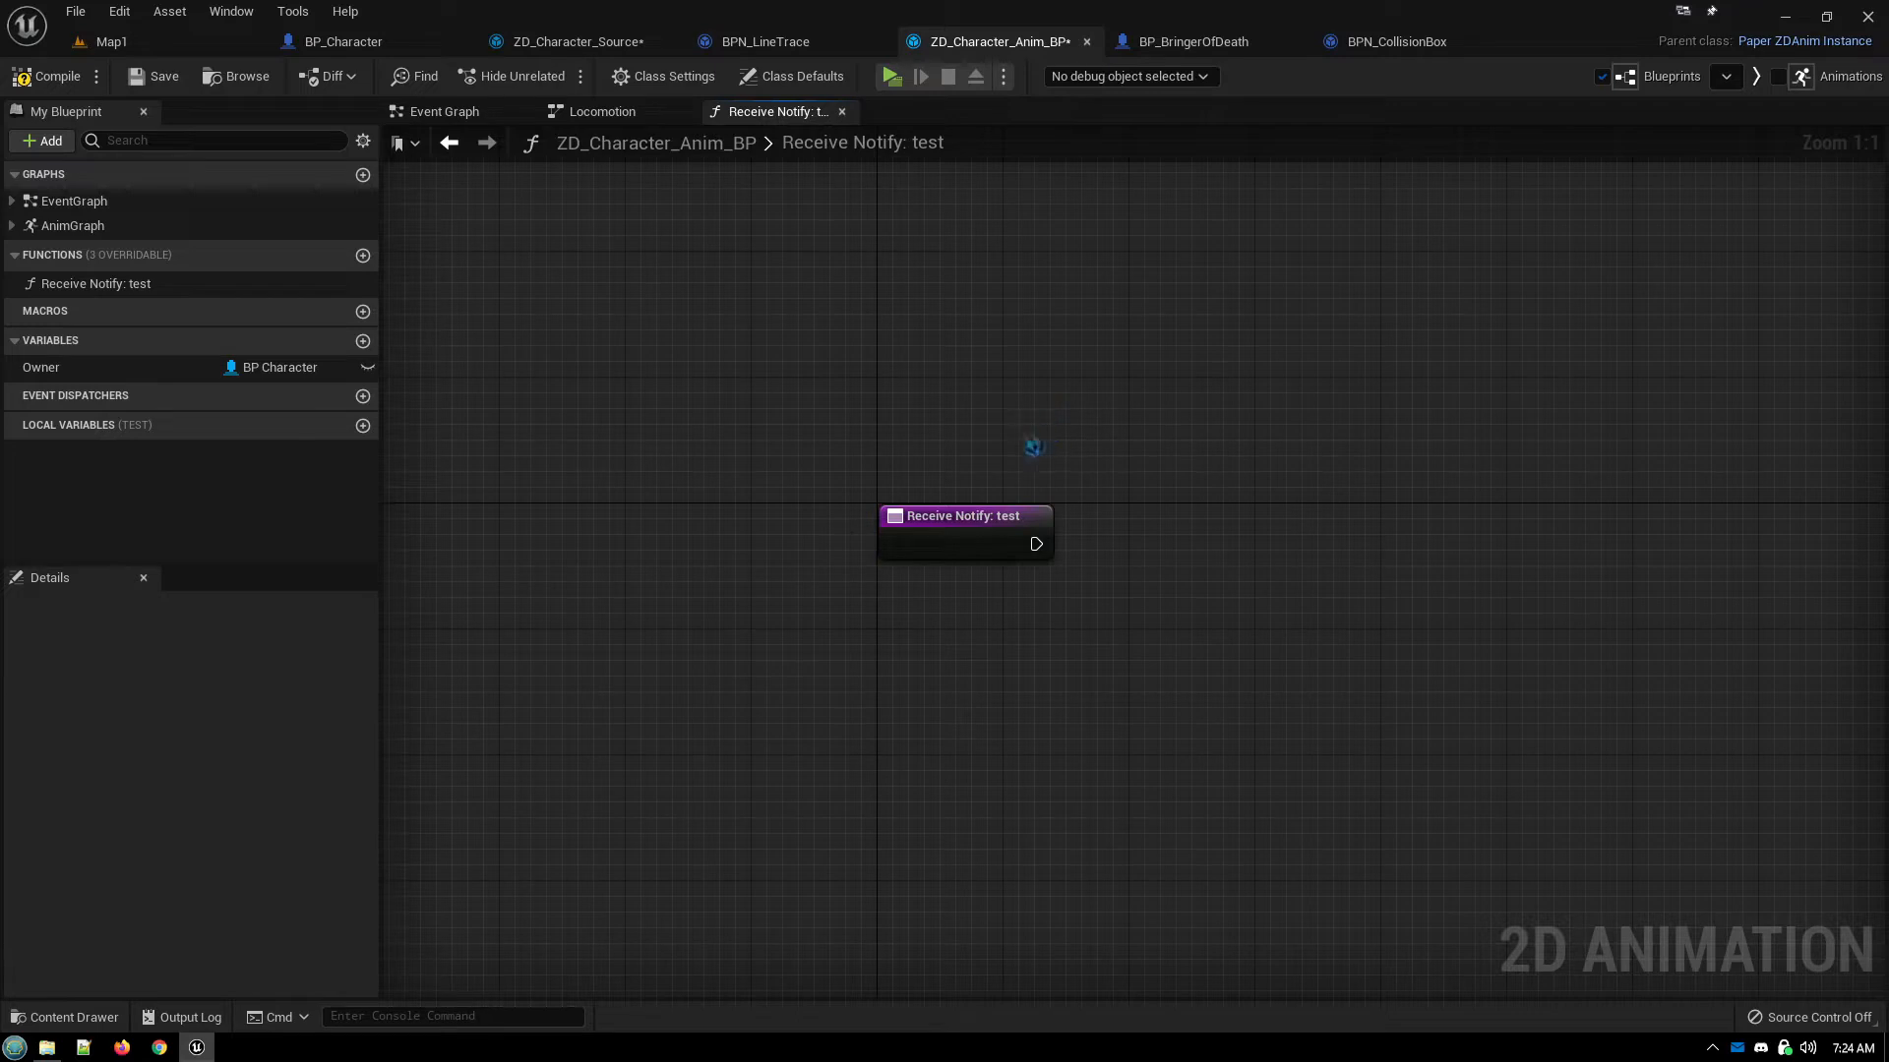
right_click_drag(1065, 533, 902, 426)
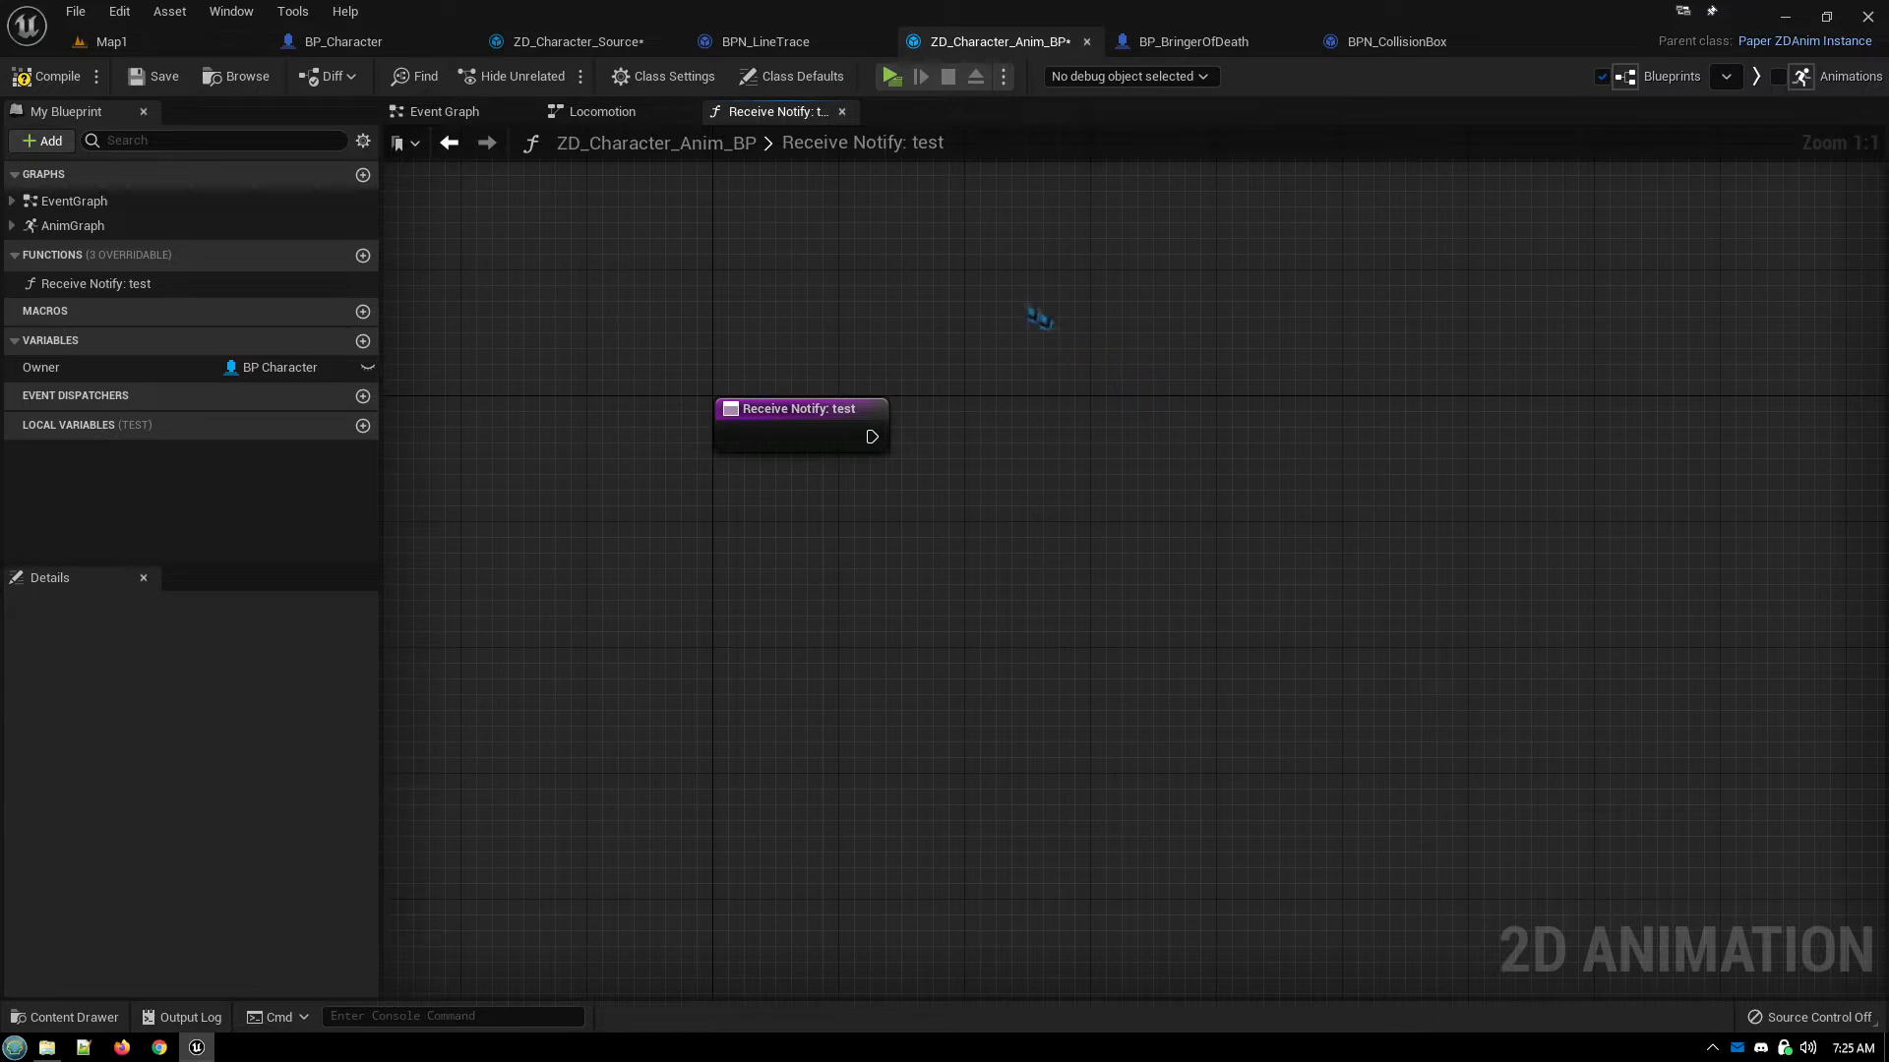
left_click(578, 42)
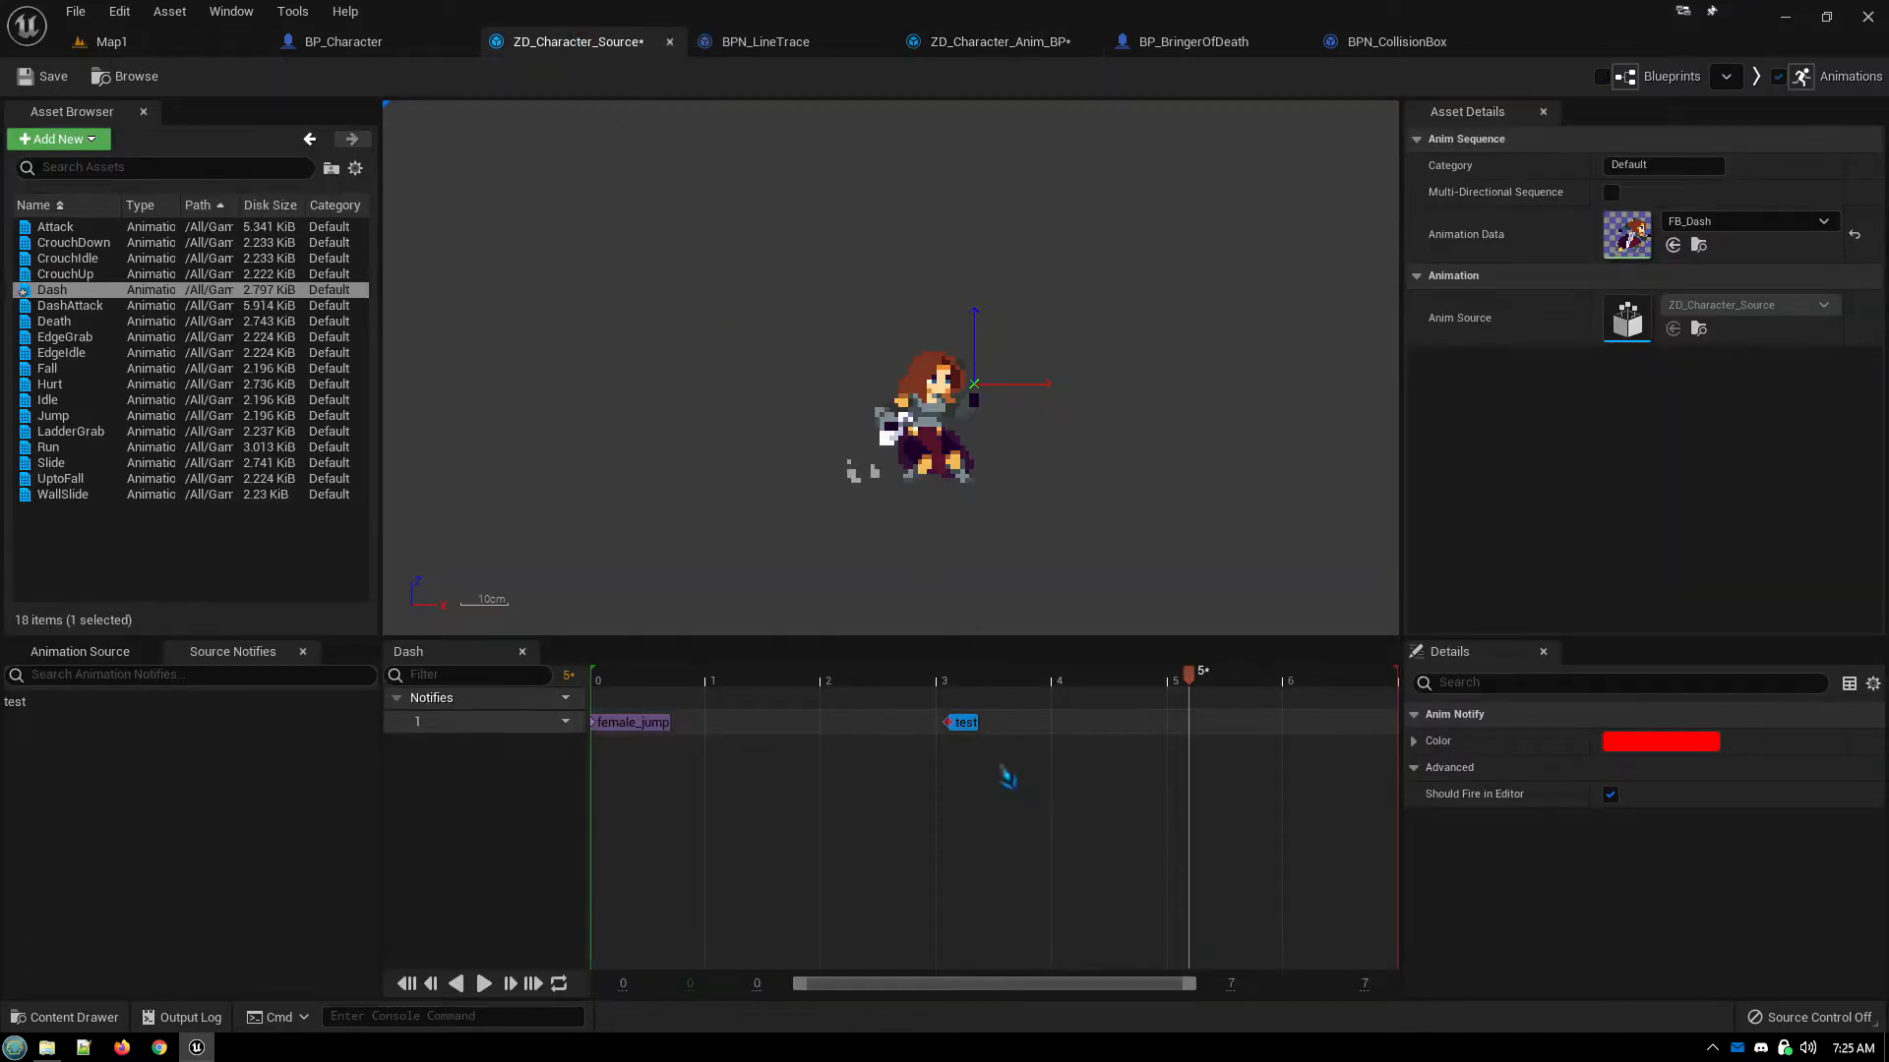
Shift the test notify slightly and add a second test notify between frames 3 and 4 of the Dash animation
mouse_move(966, 724)
left_mouse_down()
mouse_move(1065, 734)
mouse_move(975, 737)
left_mouse_up()
left_click(1023, 738)
left_click_drag(1033, 743, 1027, 745)
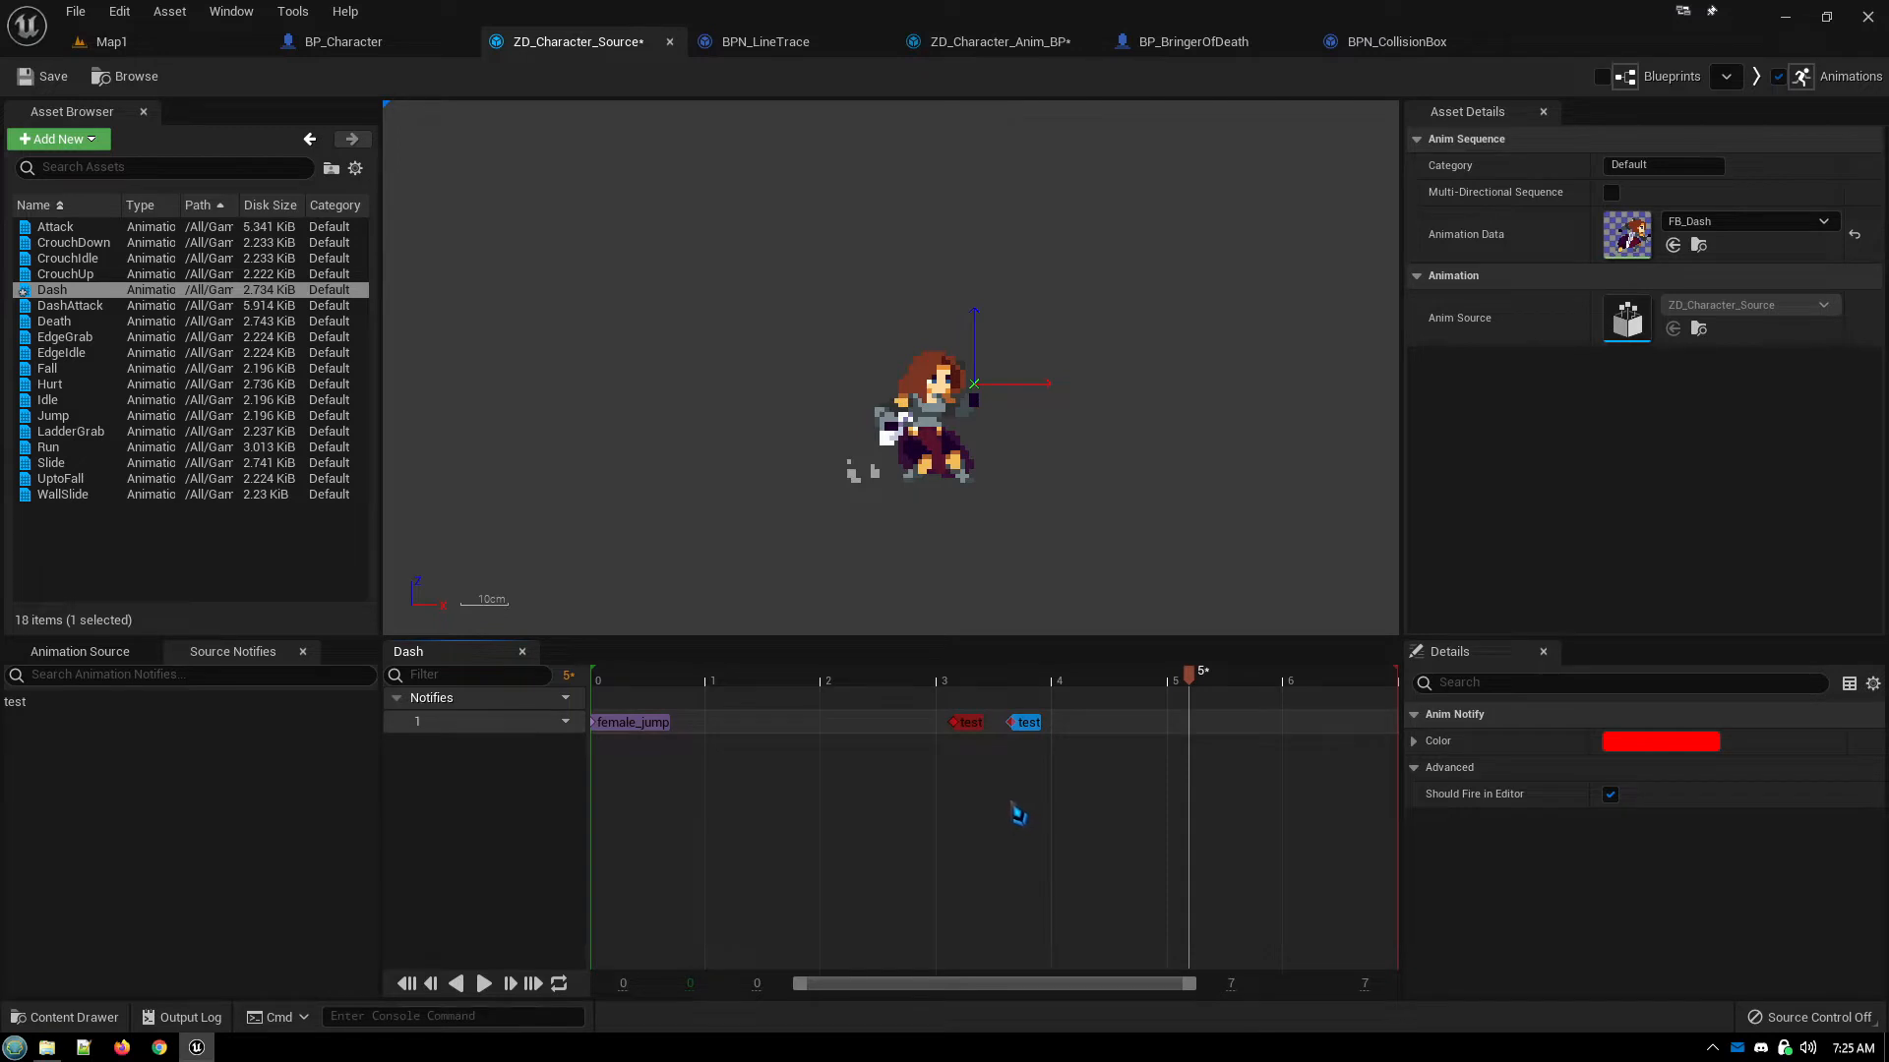
Delete both test notifies from the Dash animation's notify track
left_click(971, 723)
key("Delete")
left_click(1025, 721)
key("Delete")
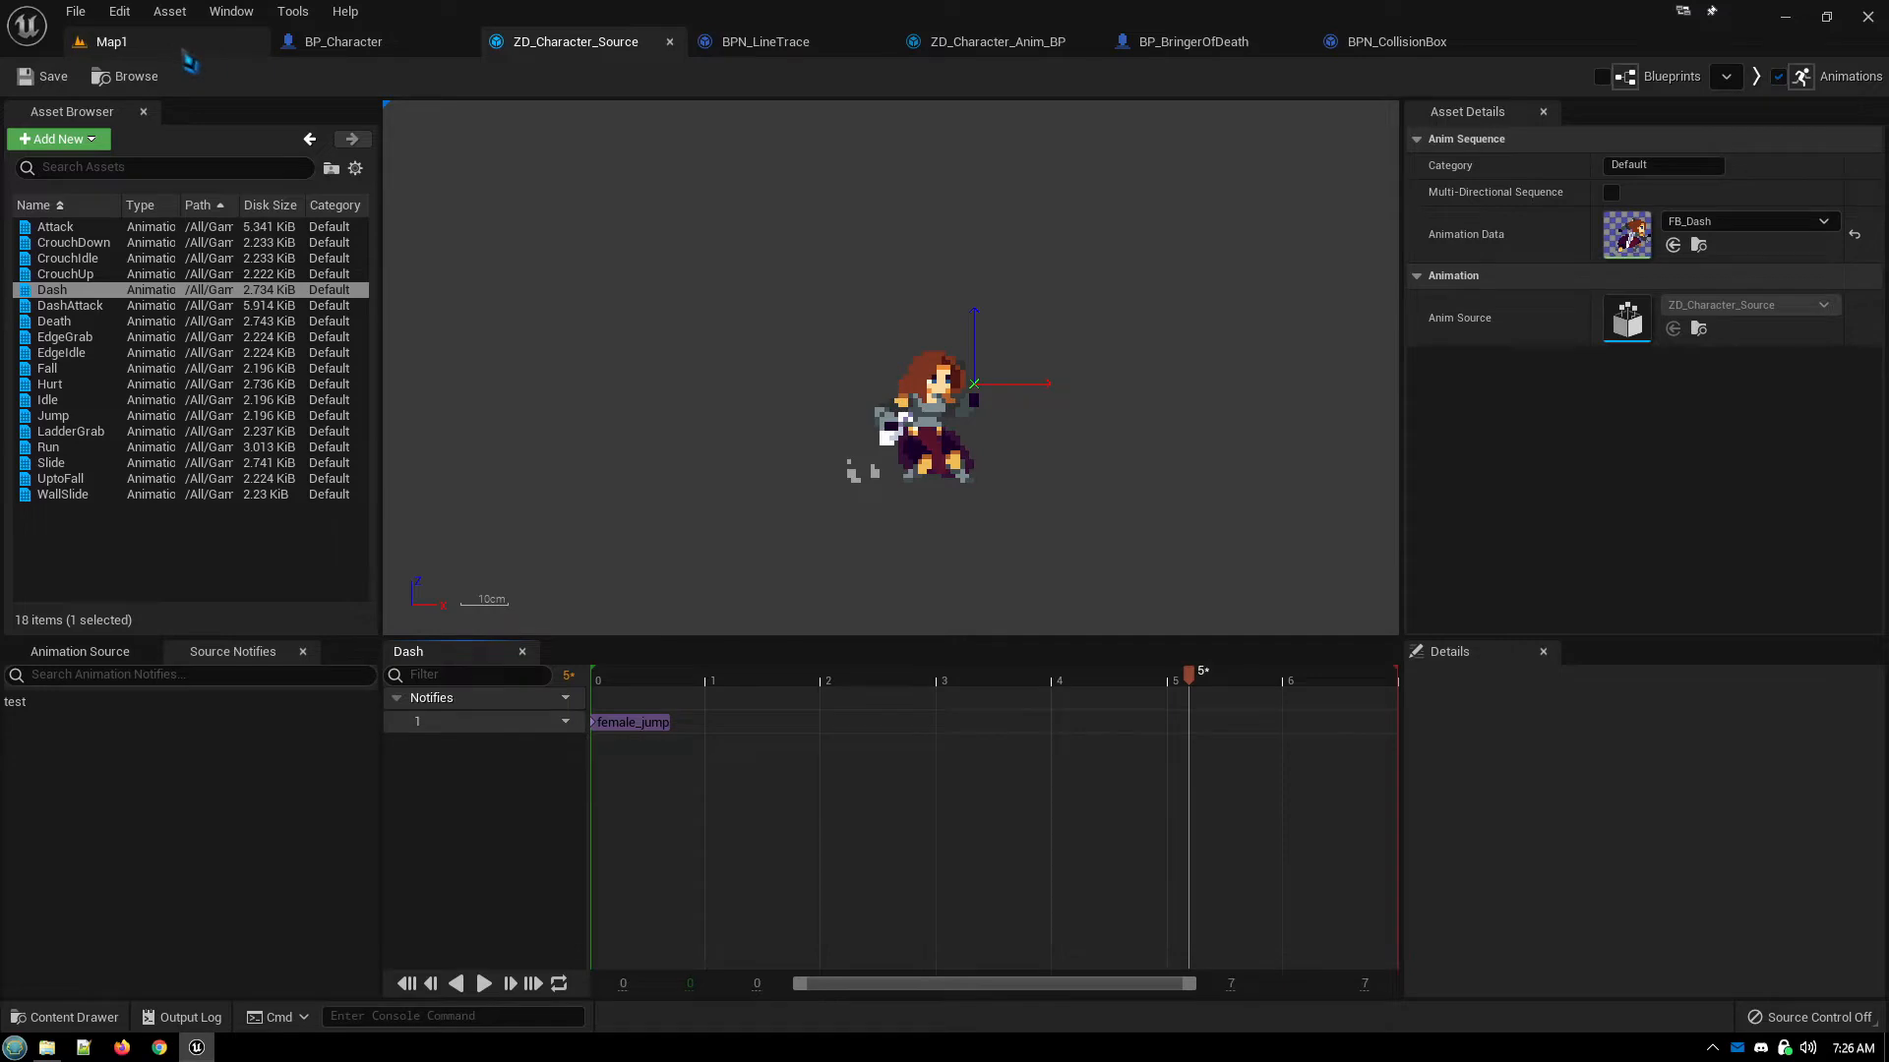
From Map1, start a new Blueprint class, filter the parent classes by zd, highlight PaperZDAnimNotify and cancel the creation
left_click(111, 41)
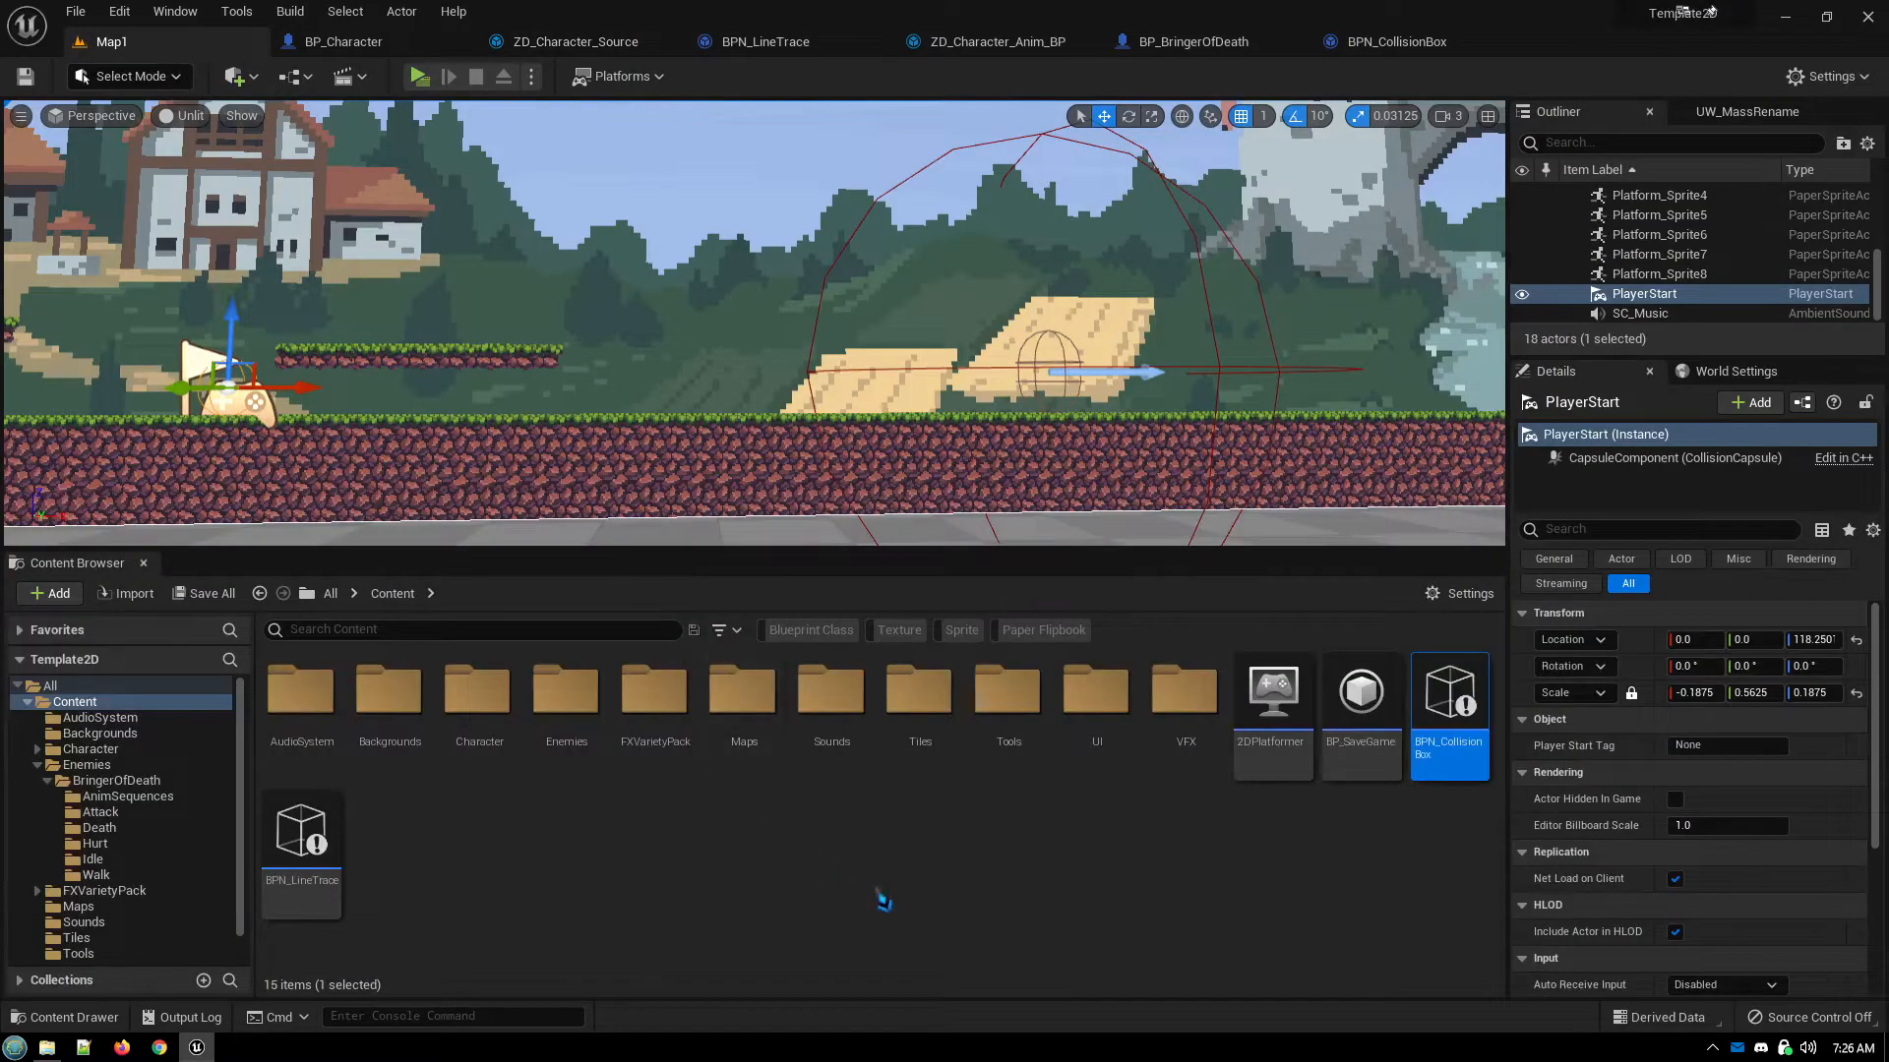
left_click(666, 886)
right_click(608, 859)
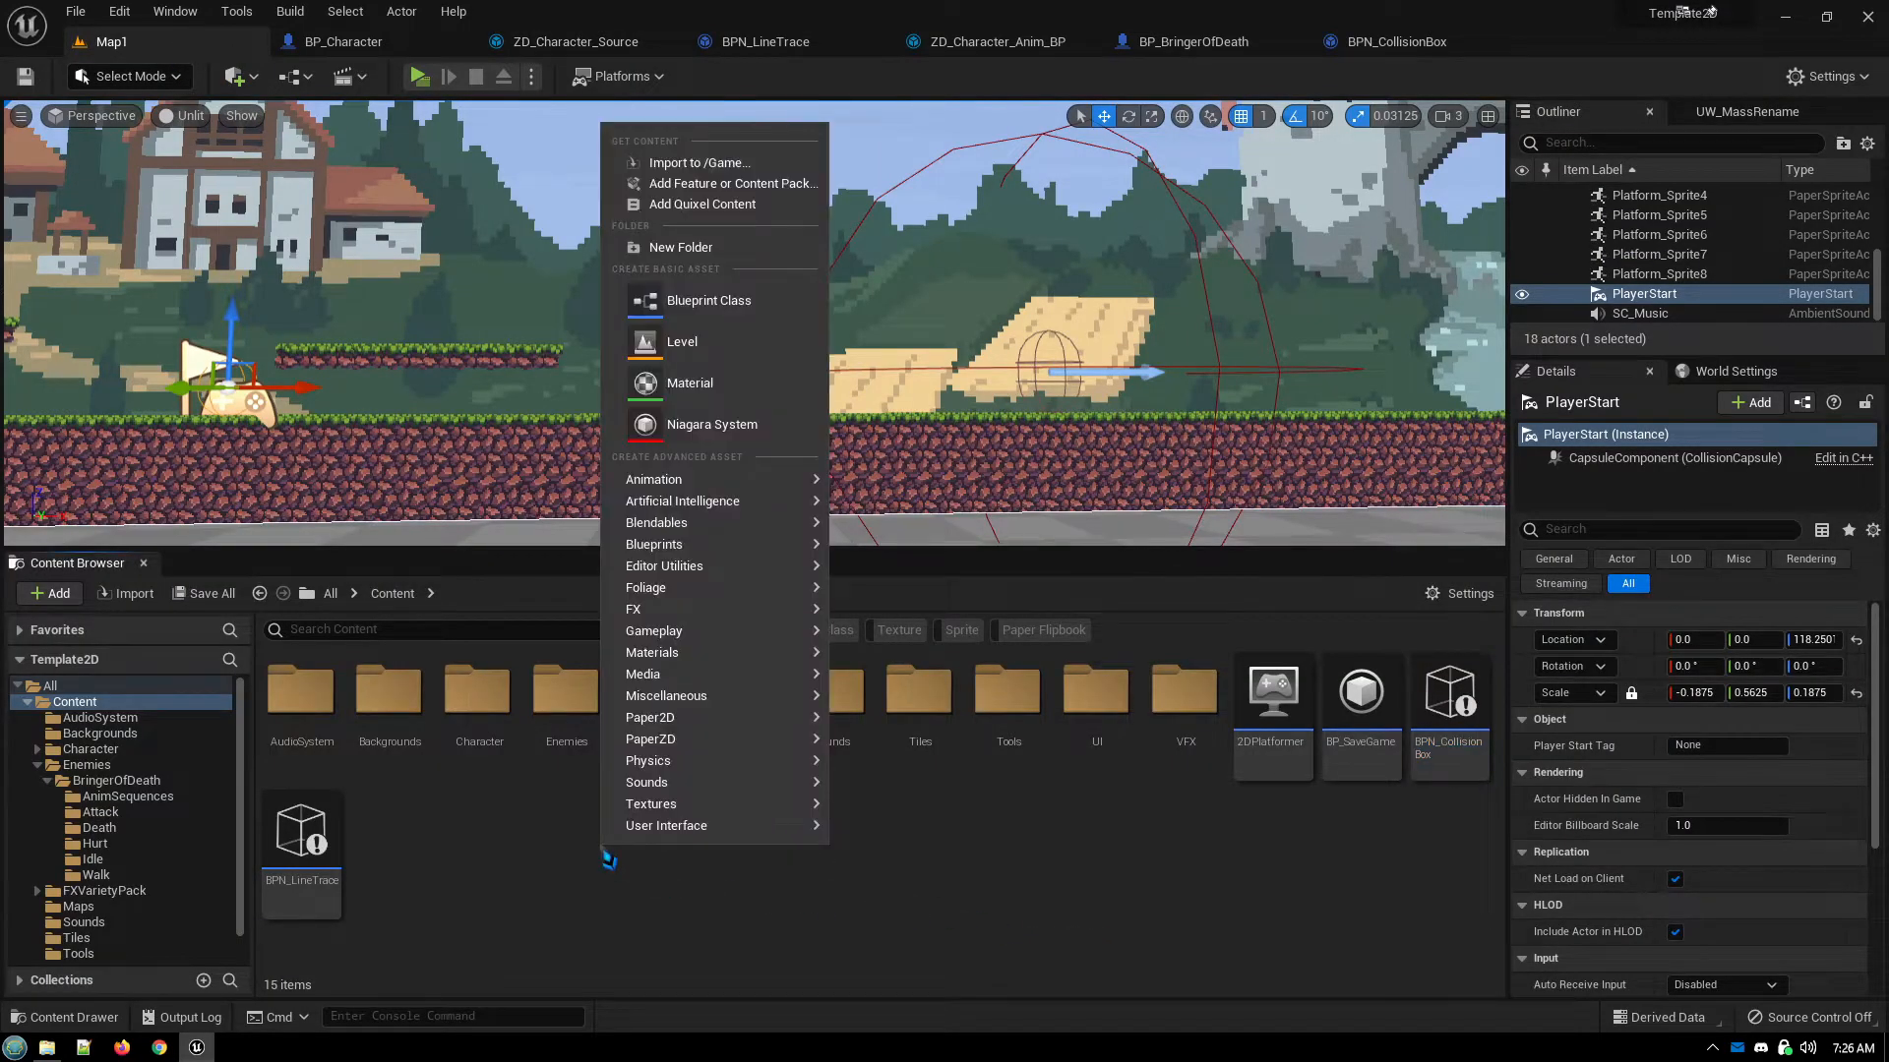
left_click(689, 300)
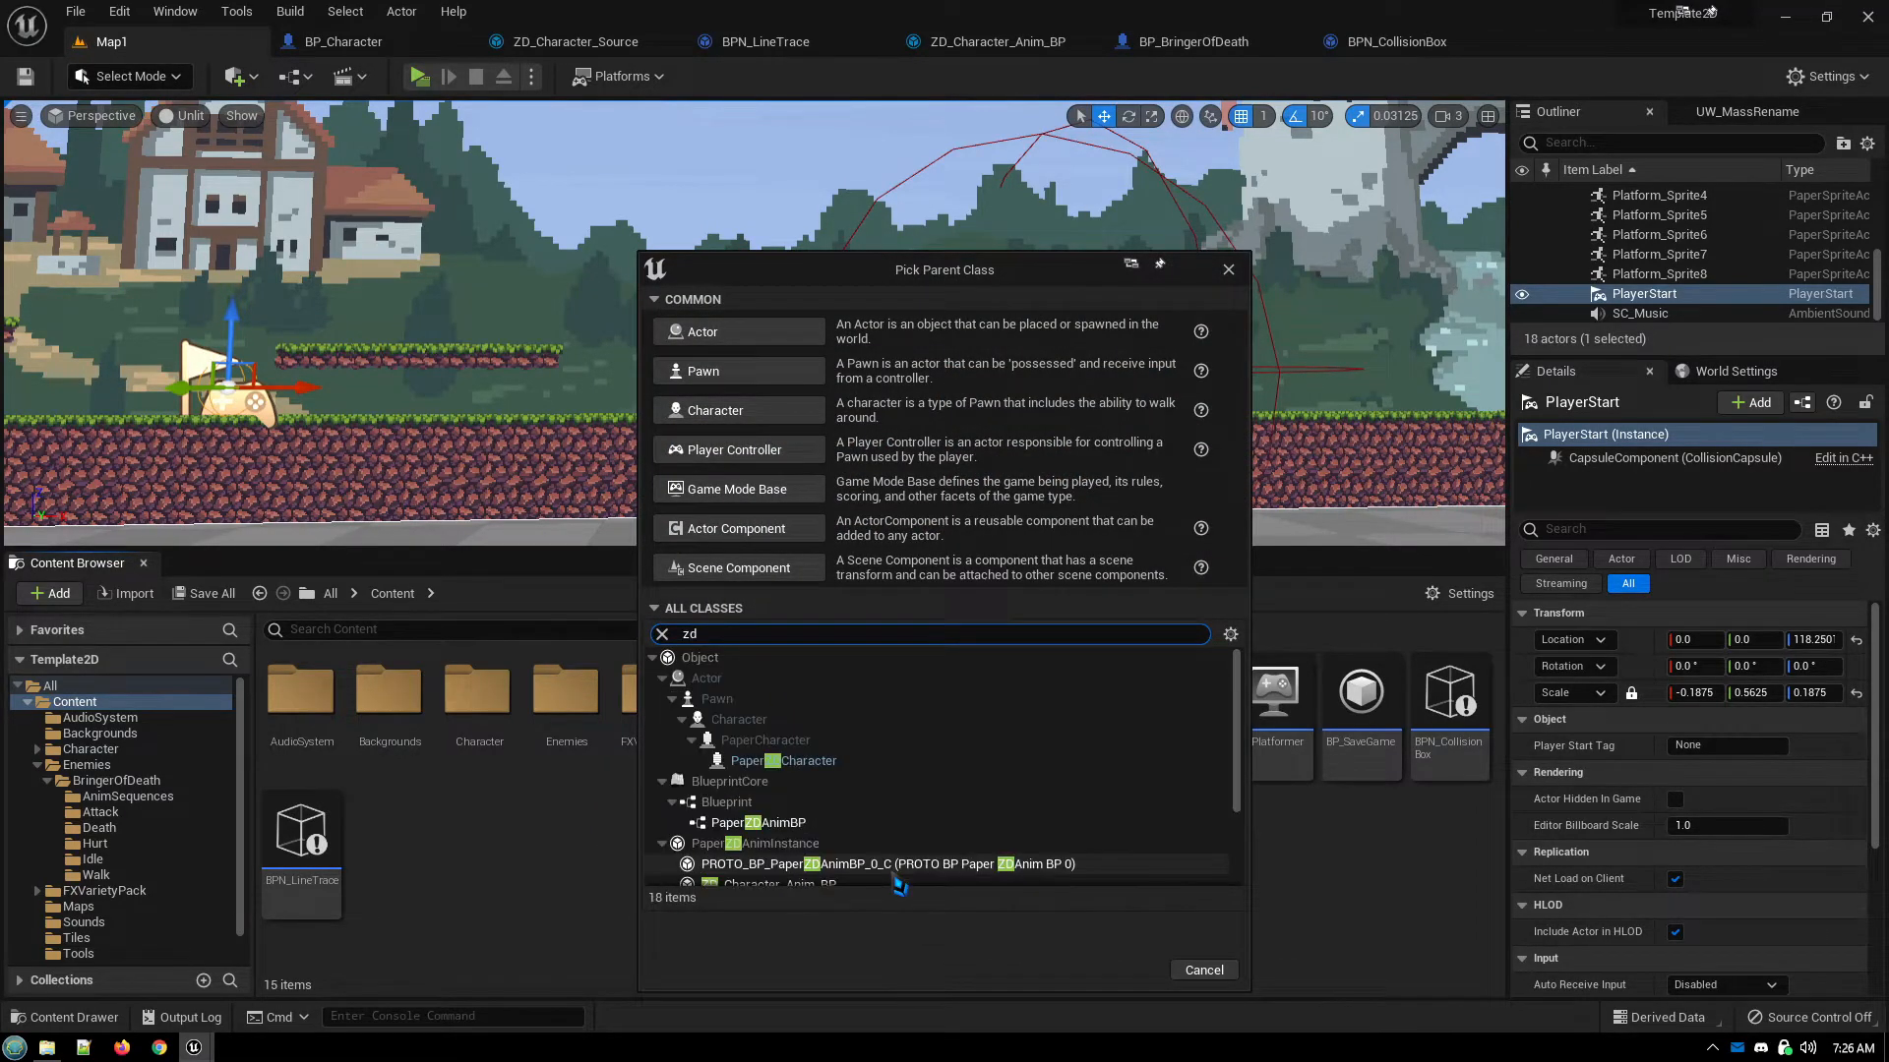
scroll(891, 852, "down", 3)
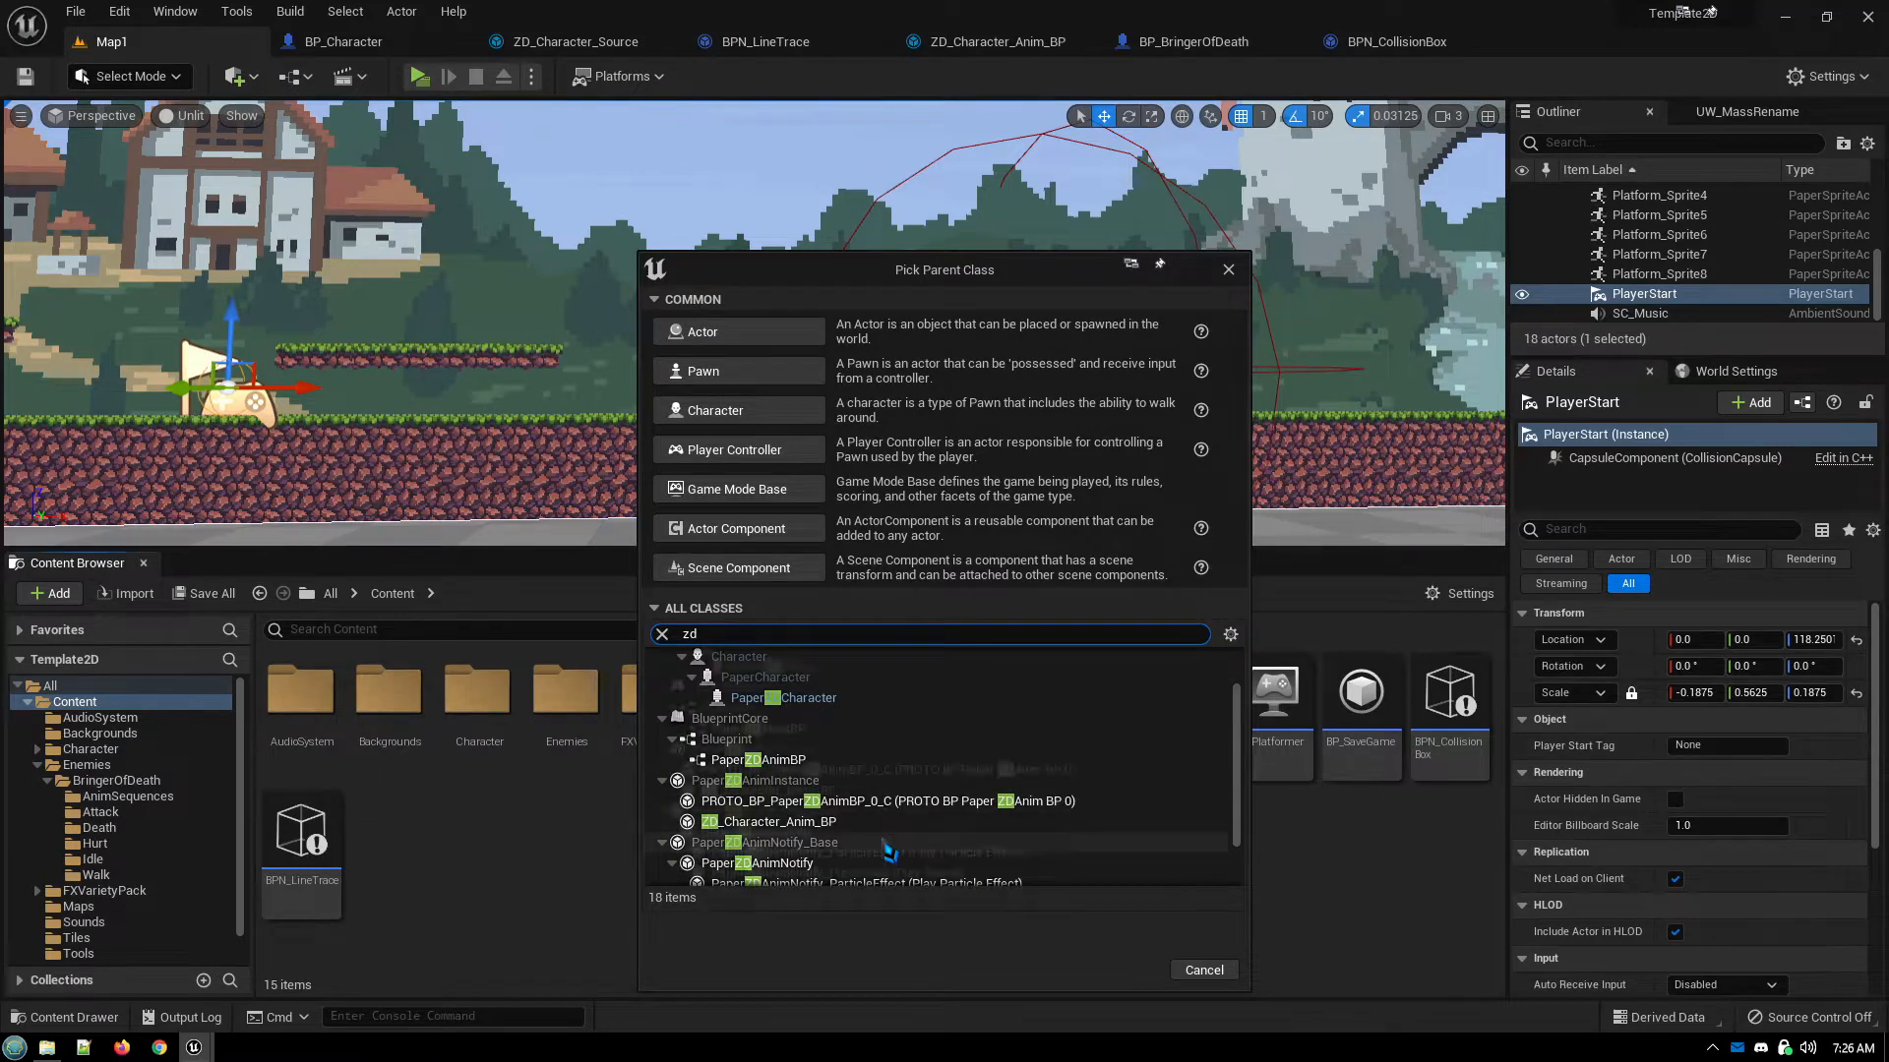
scroll(891, 852, "down", 1)
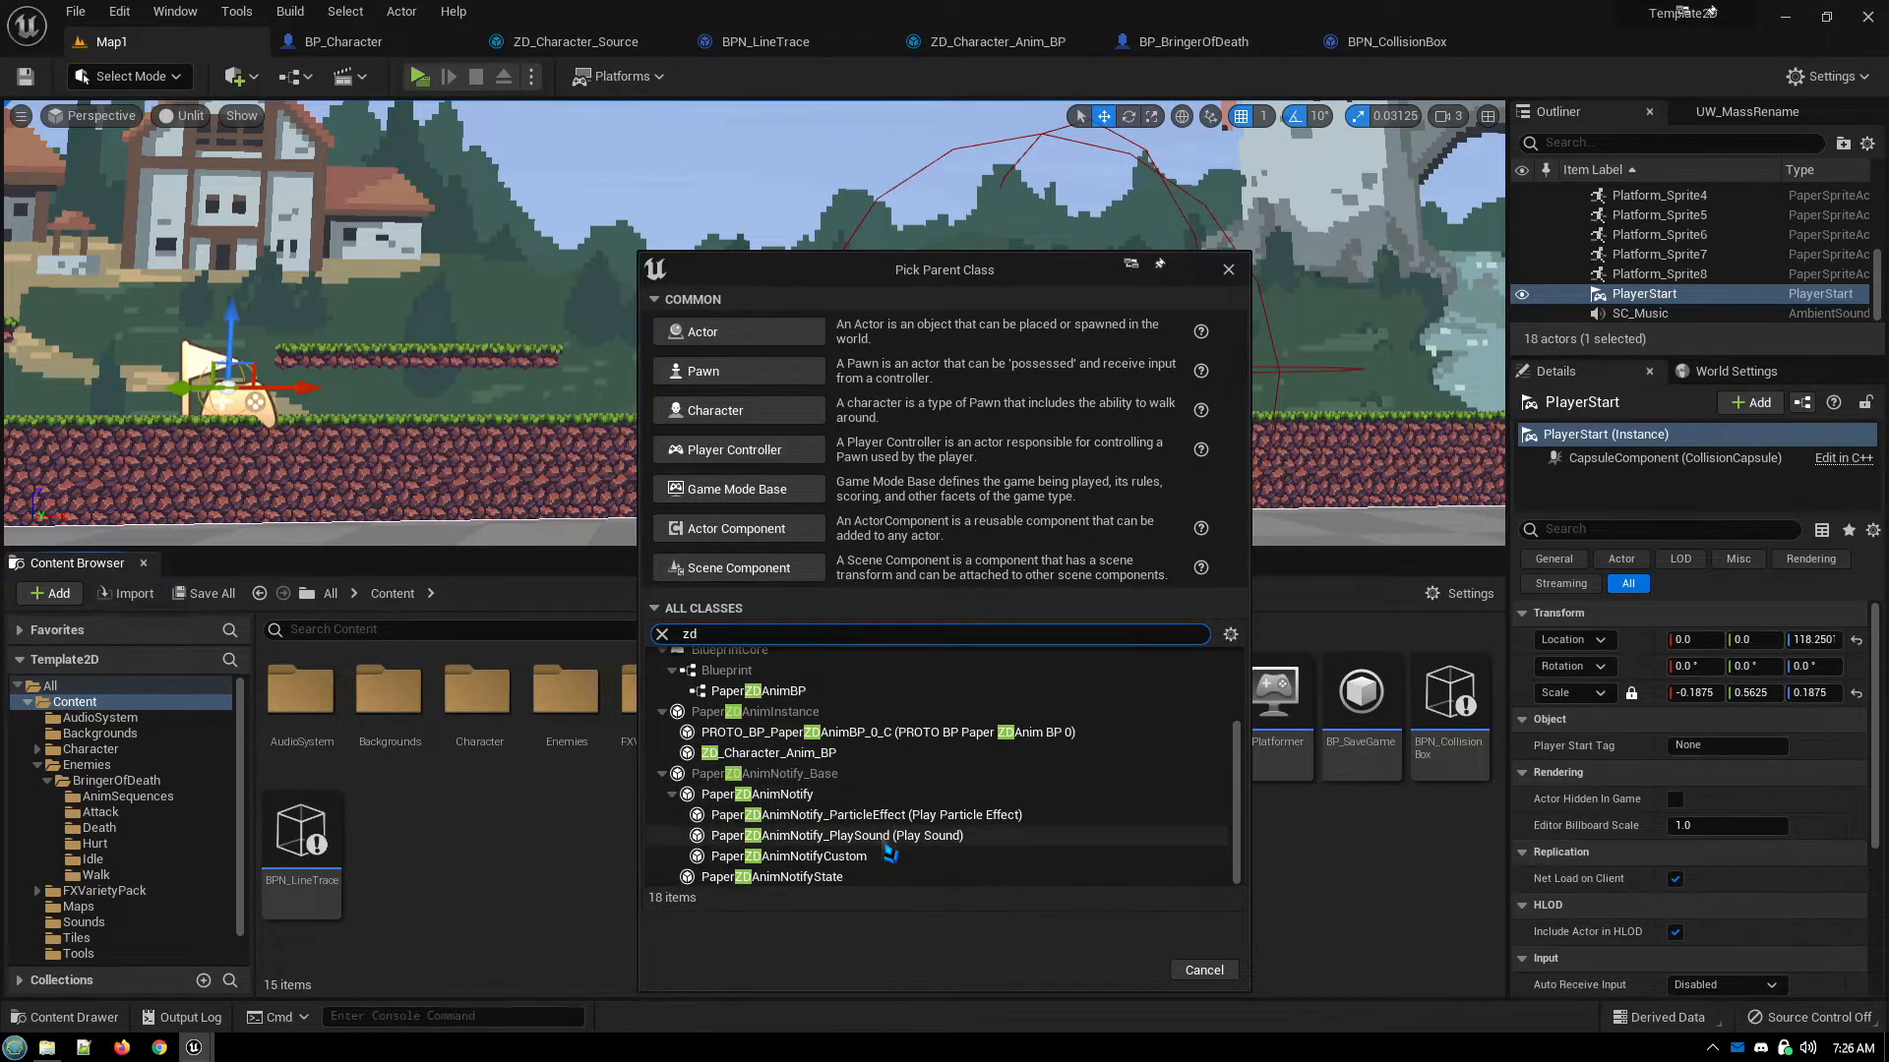
left_click(784, 803)
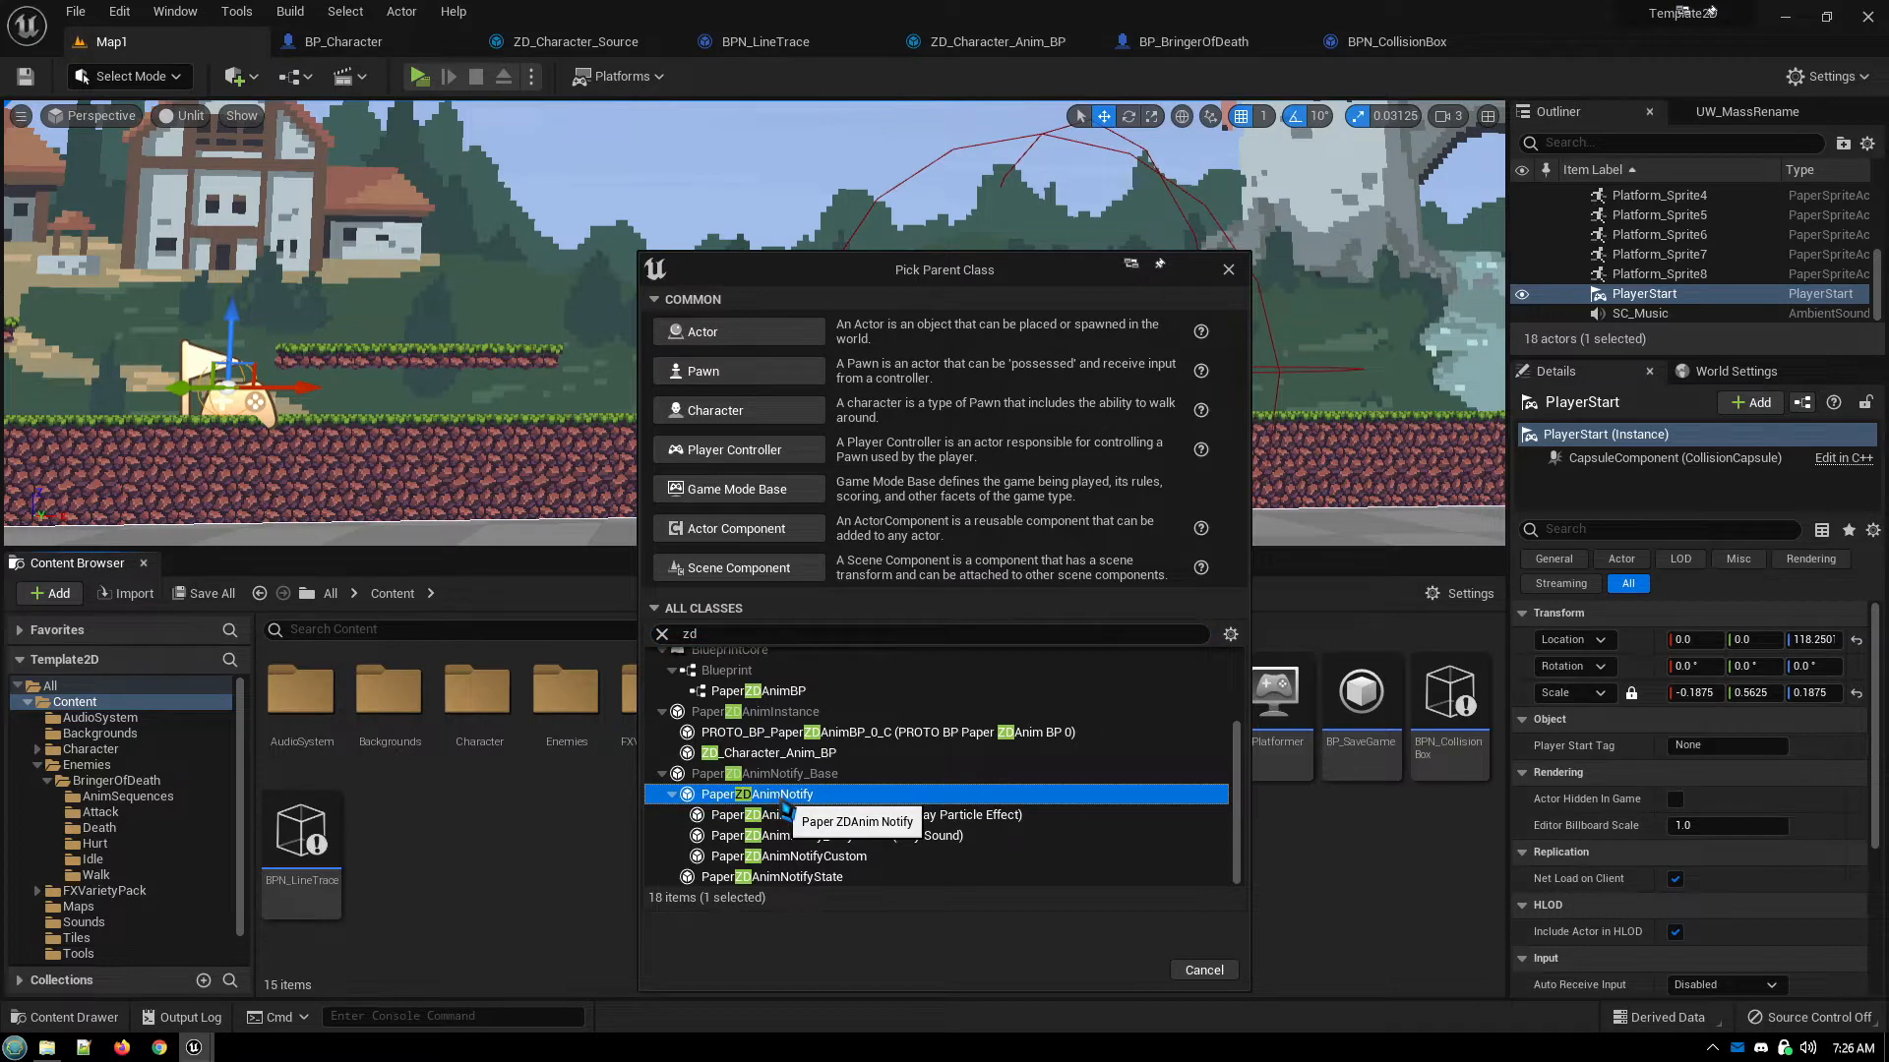
left_click(1204, 974)
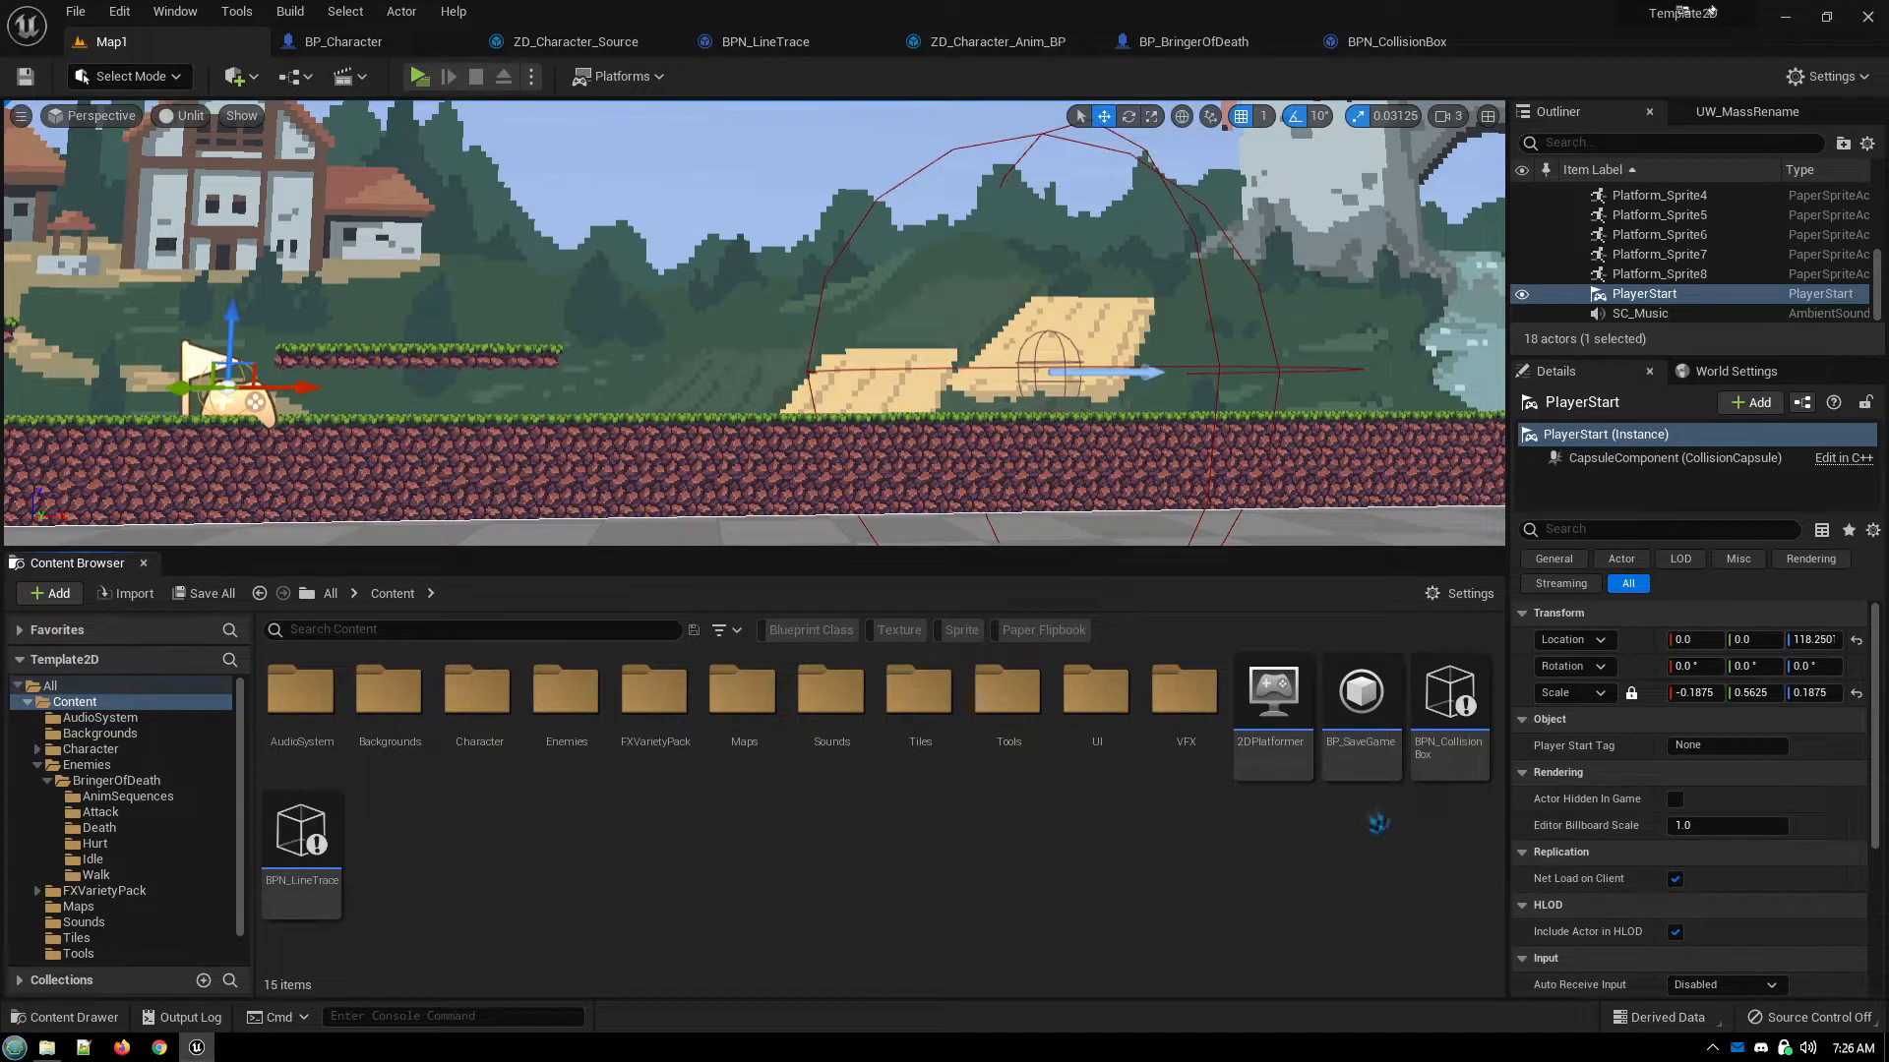
Open BPN_CollisionBox and examine its event graph from Event On Receive Notify through the box trace, Apply Damage and Spawn Emitter at Location
double_click(1450, 699)
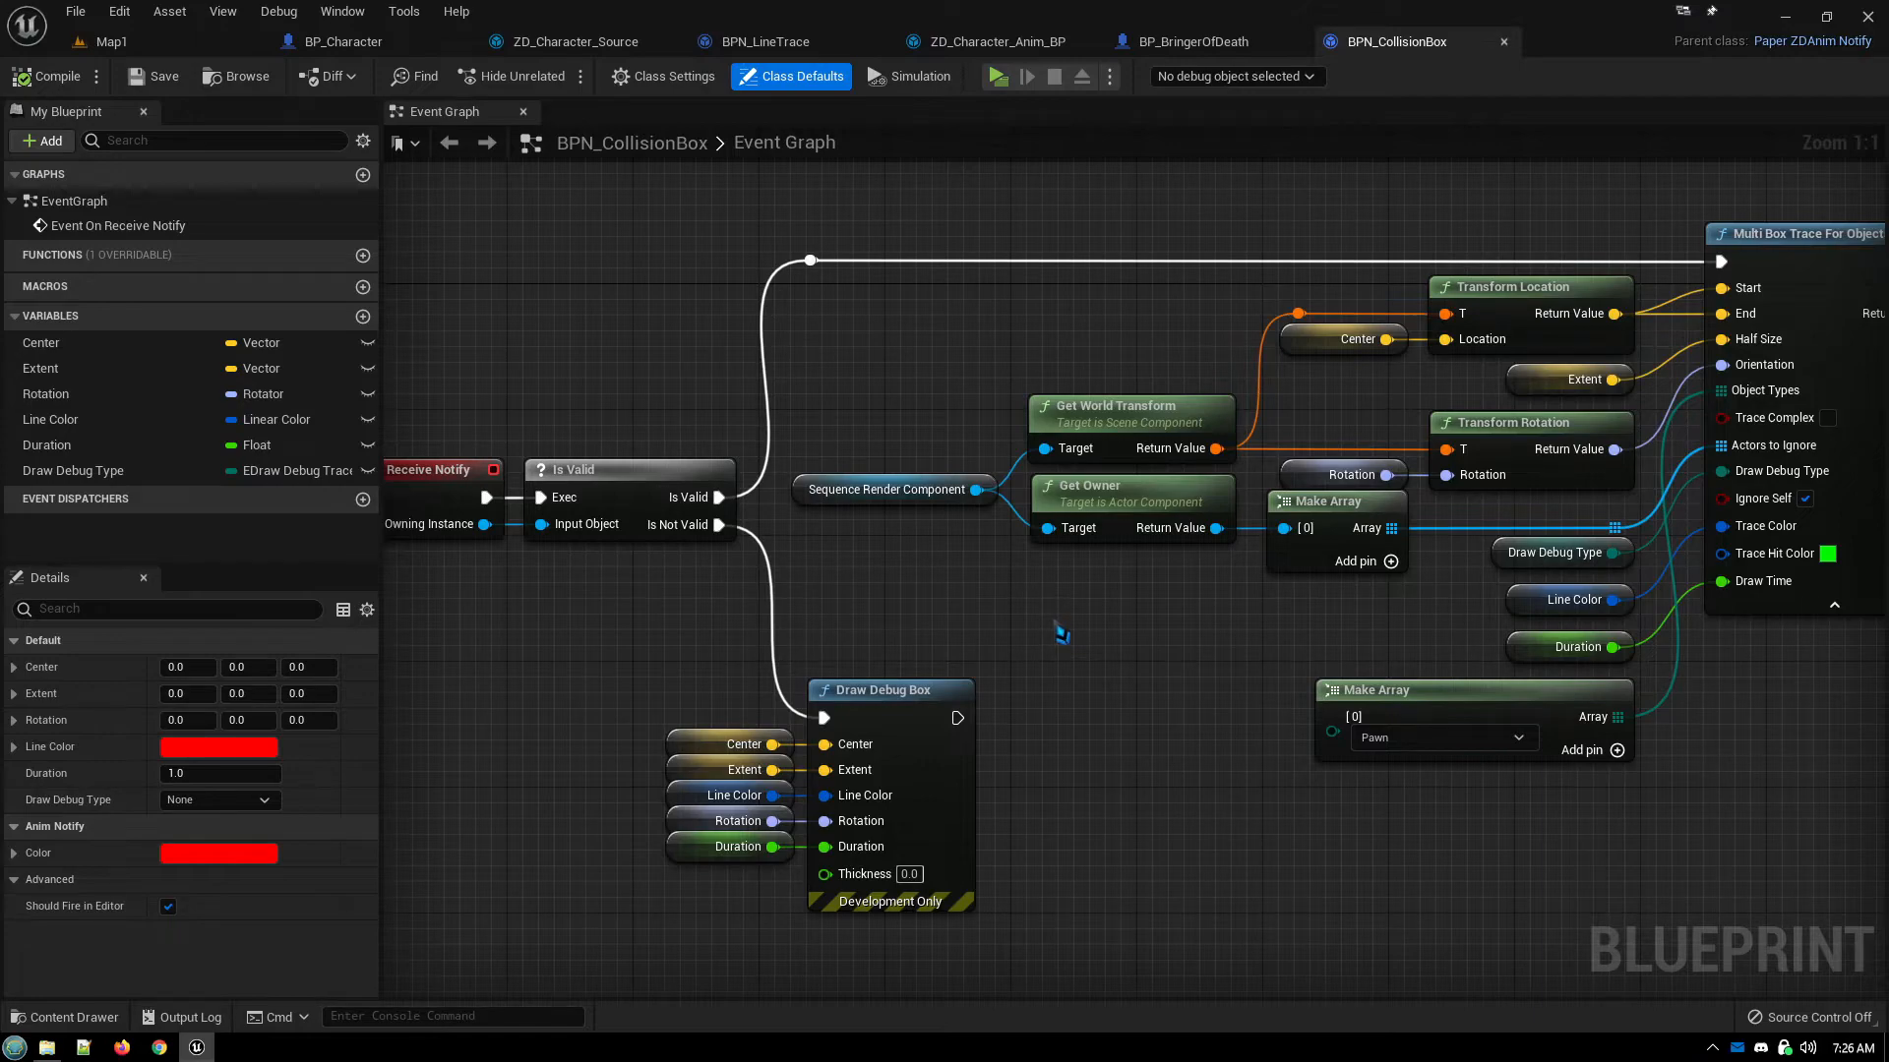
right_click_drag(1157, 622, 487, 647)
right_click_drag(1211, 708, 679, 780)
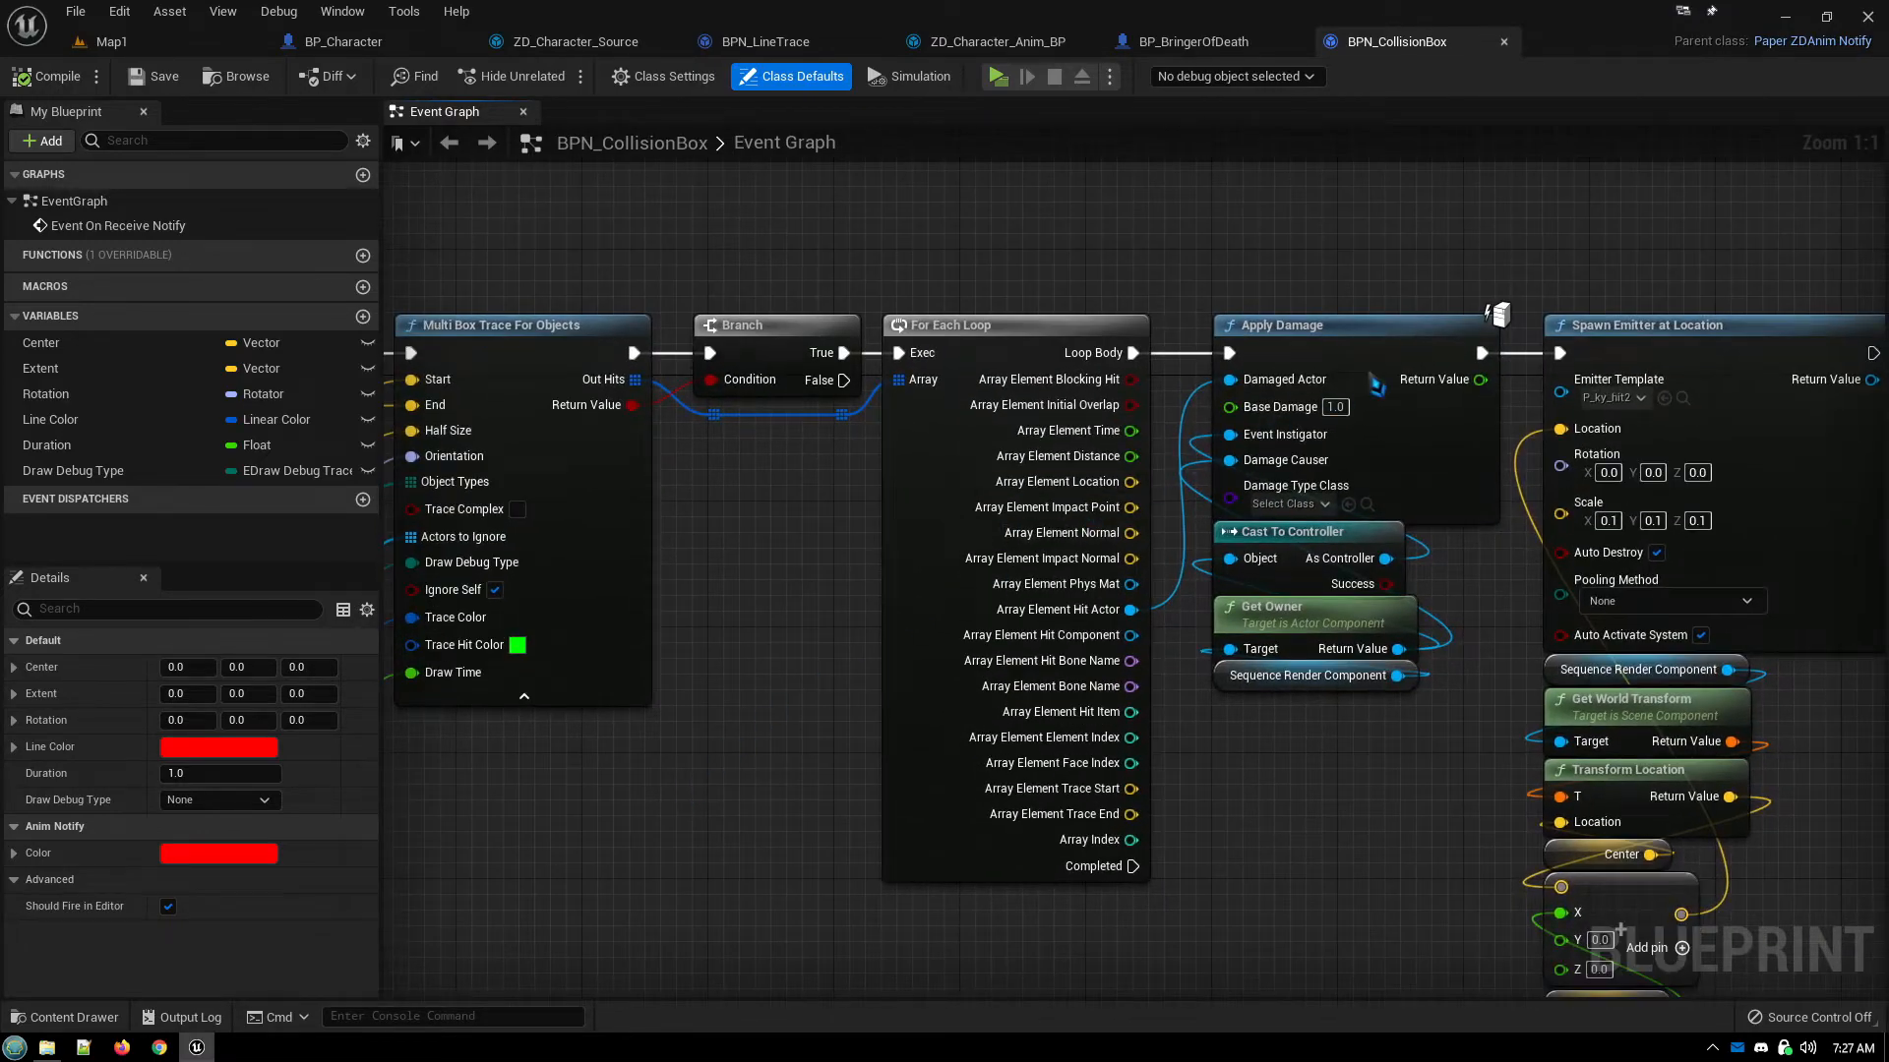
mouse_move(536, 865)
right_mouse_down()
mouse_move(1082, 764)
mouse_move(1329, 743)
right_mouse_up()
right_click_drag(772, 826, 1045, 876)
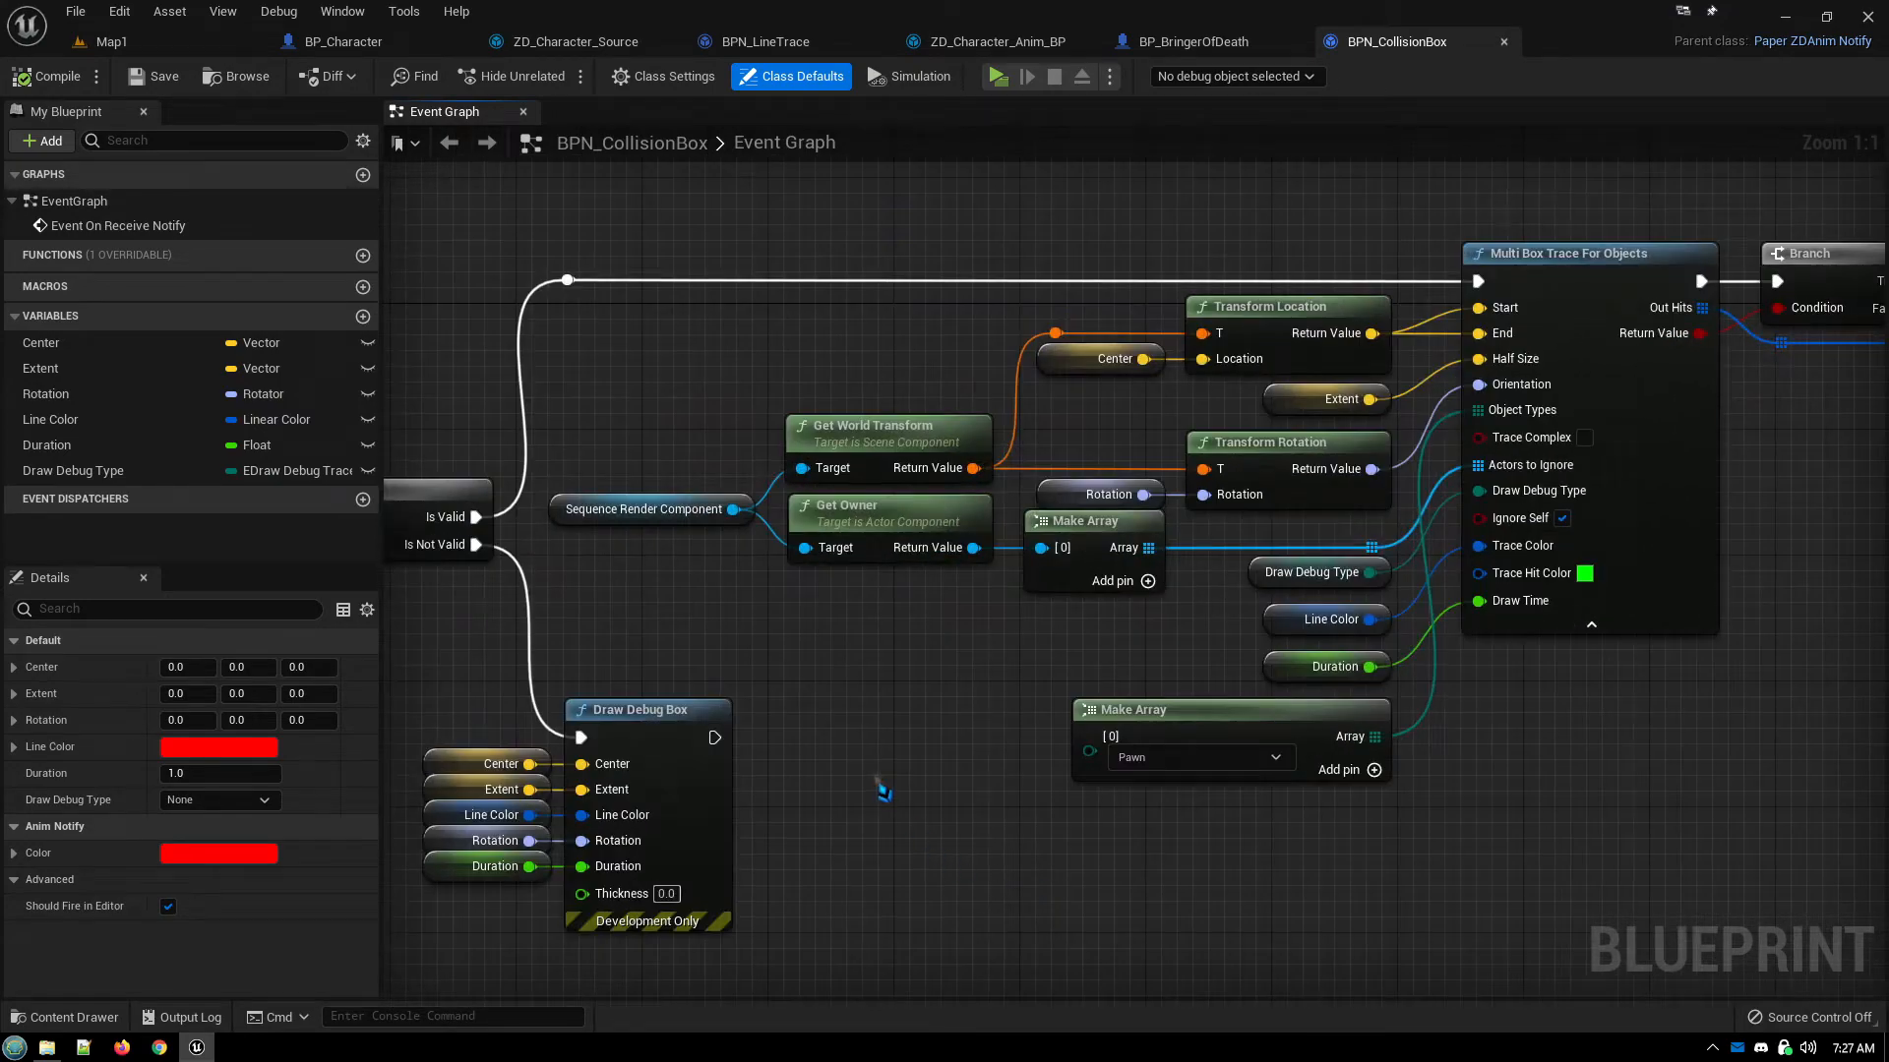
right_click_drag(883, 792, 925, 796)
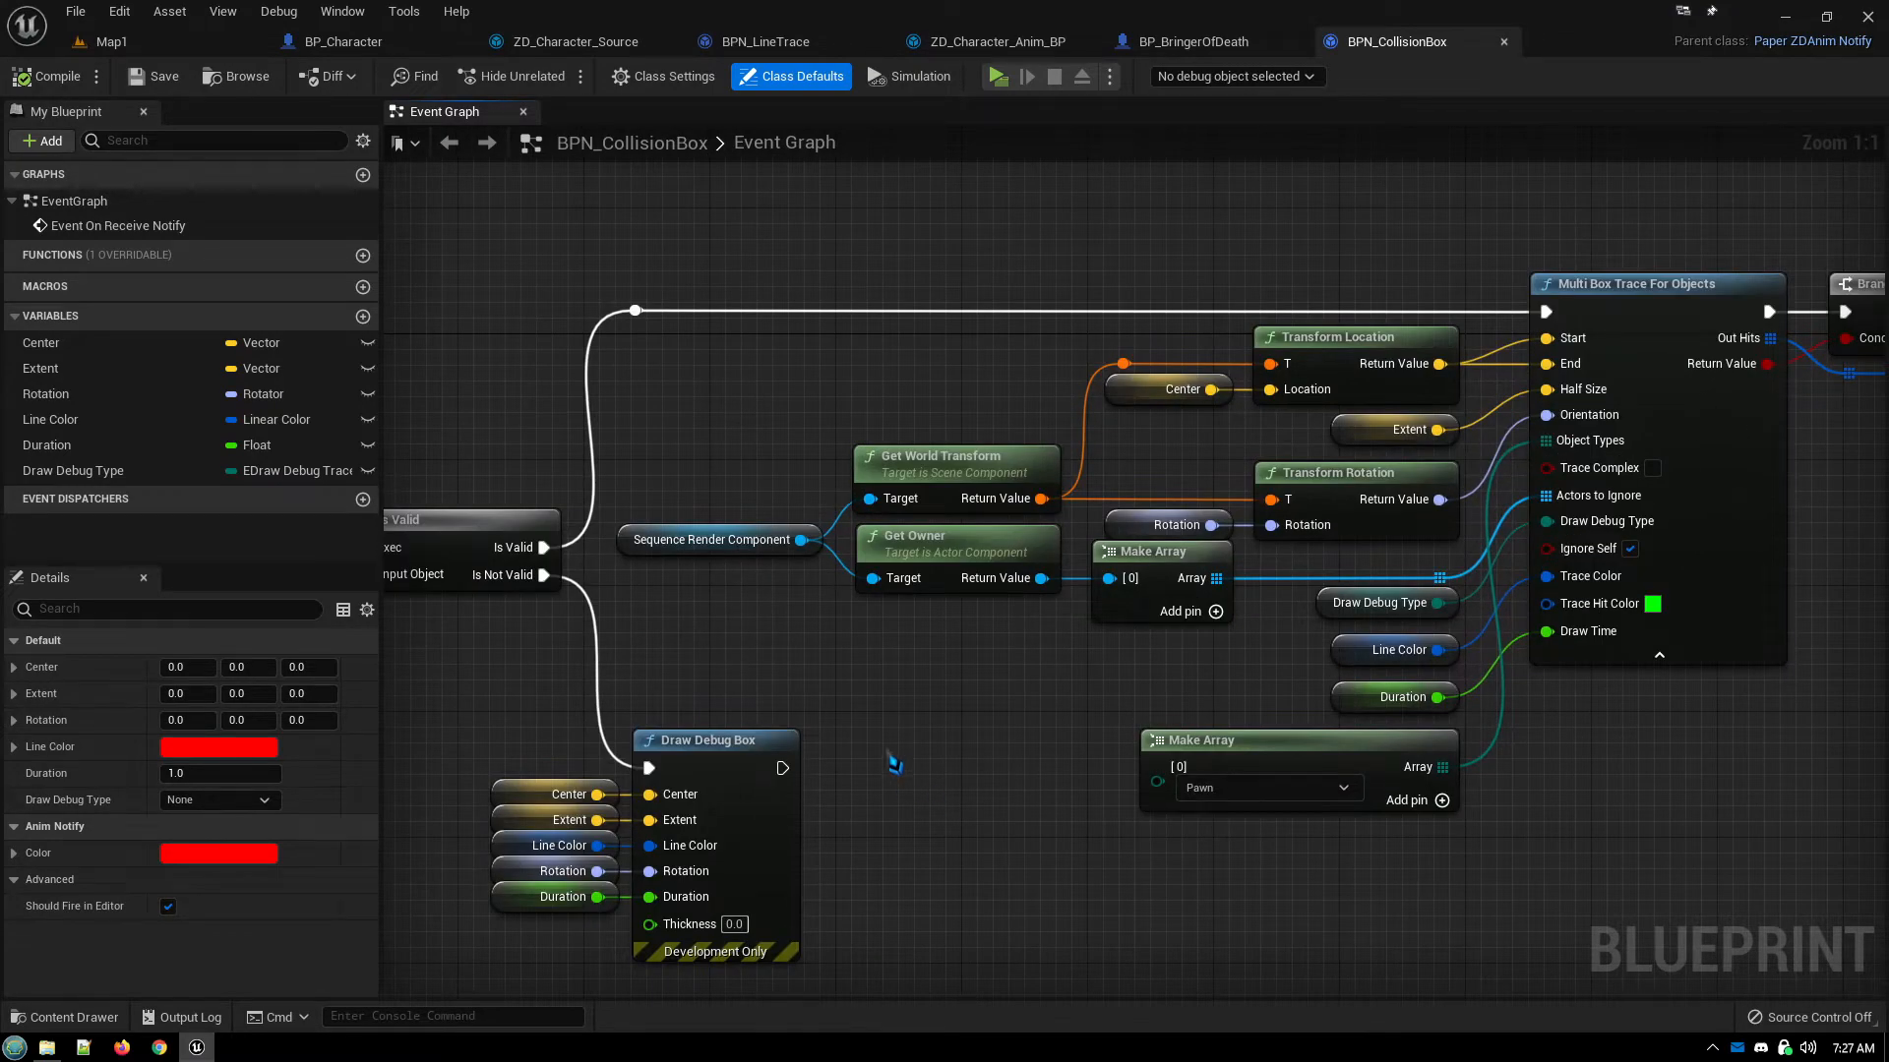
right_click_drag(1560, 802, 1147, 818)
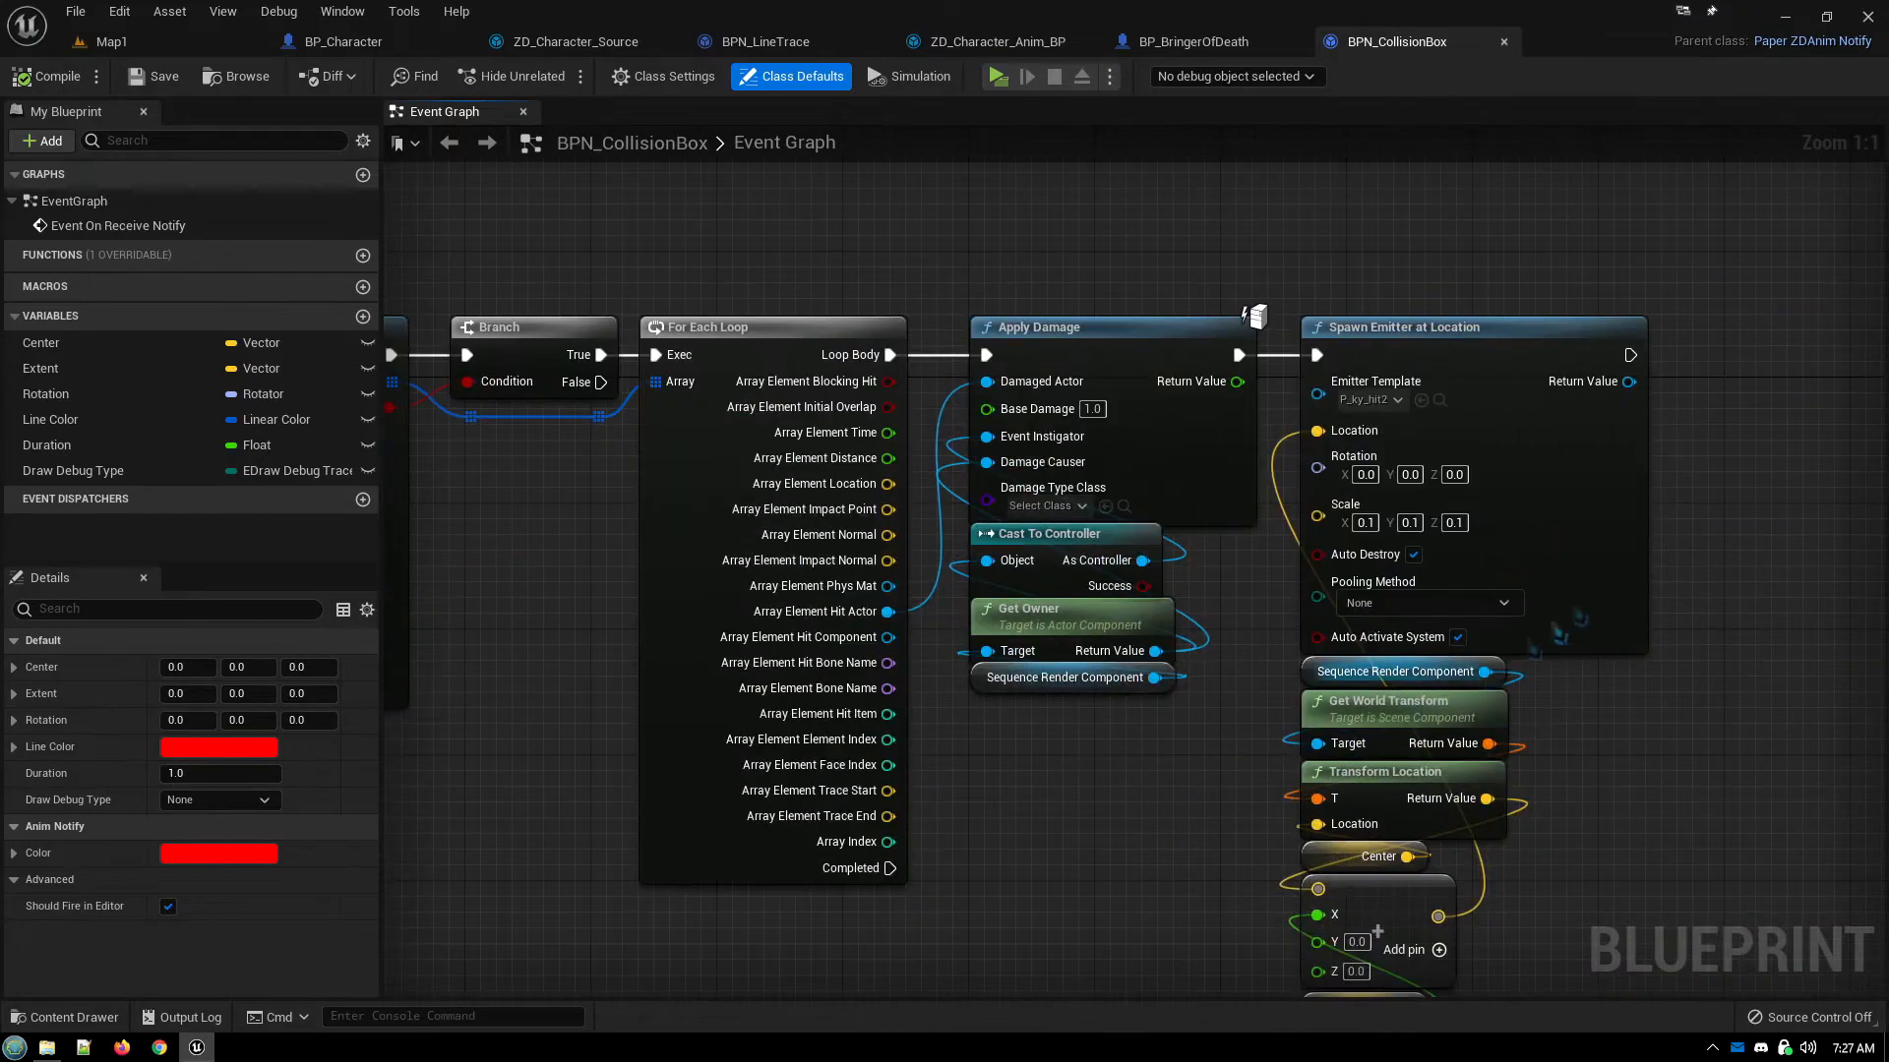
right_click_drag(986, 833, 1237, 808)
right_click_drag(723, 819, 1002, 798)
right_click_drag(812, 802, 1212, 805)
right_click_drag(700, 868, 1086, 821)
right_click_drag(772, 576, 946, 630)
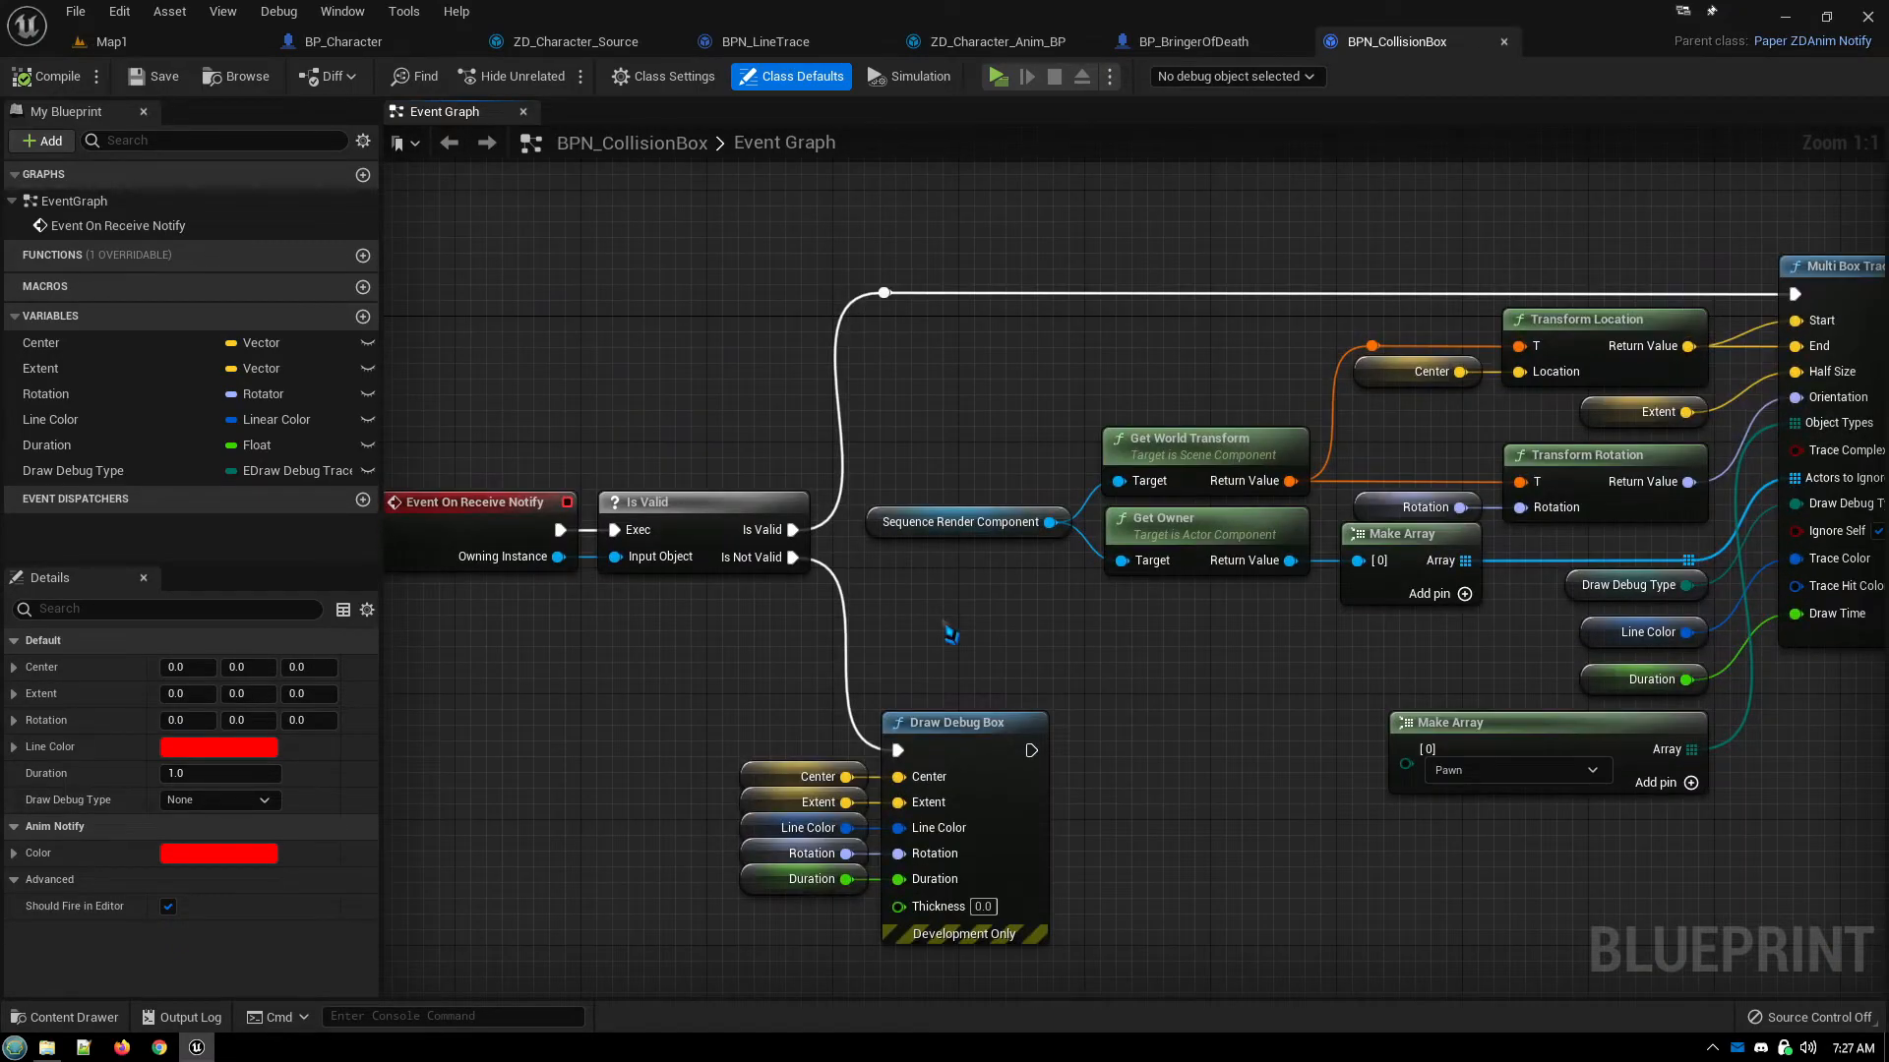
right_click_drag(635, 677, 736, 659)
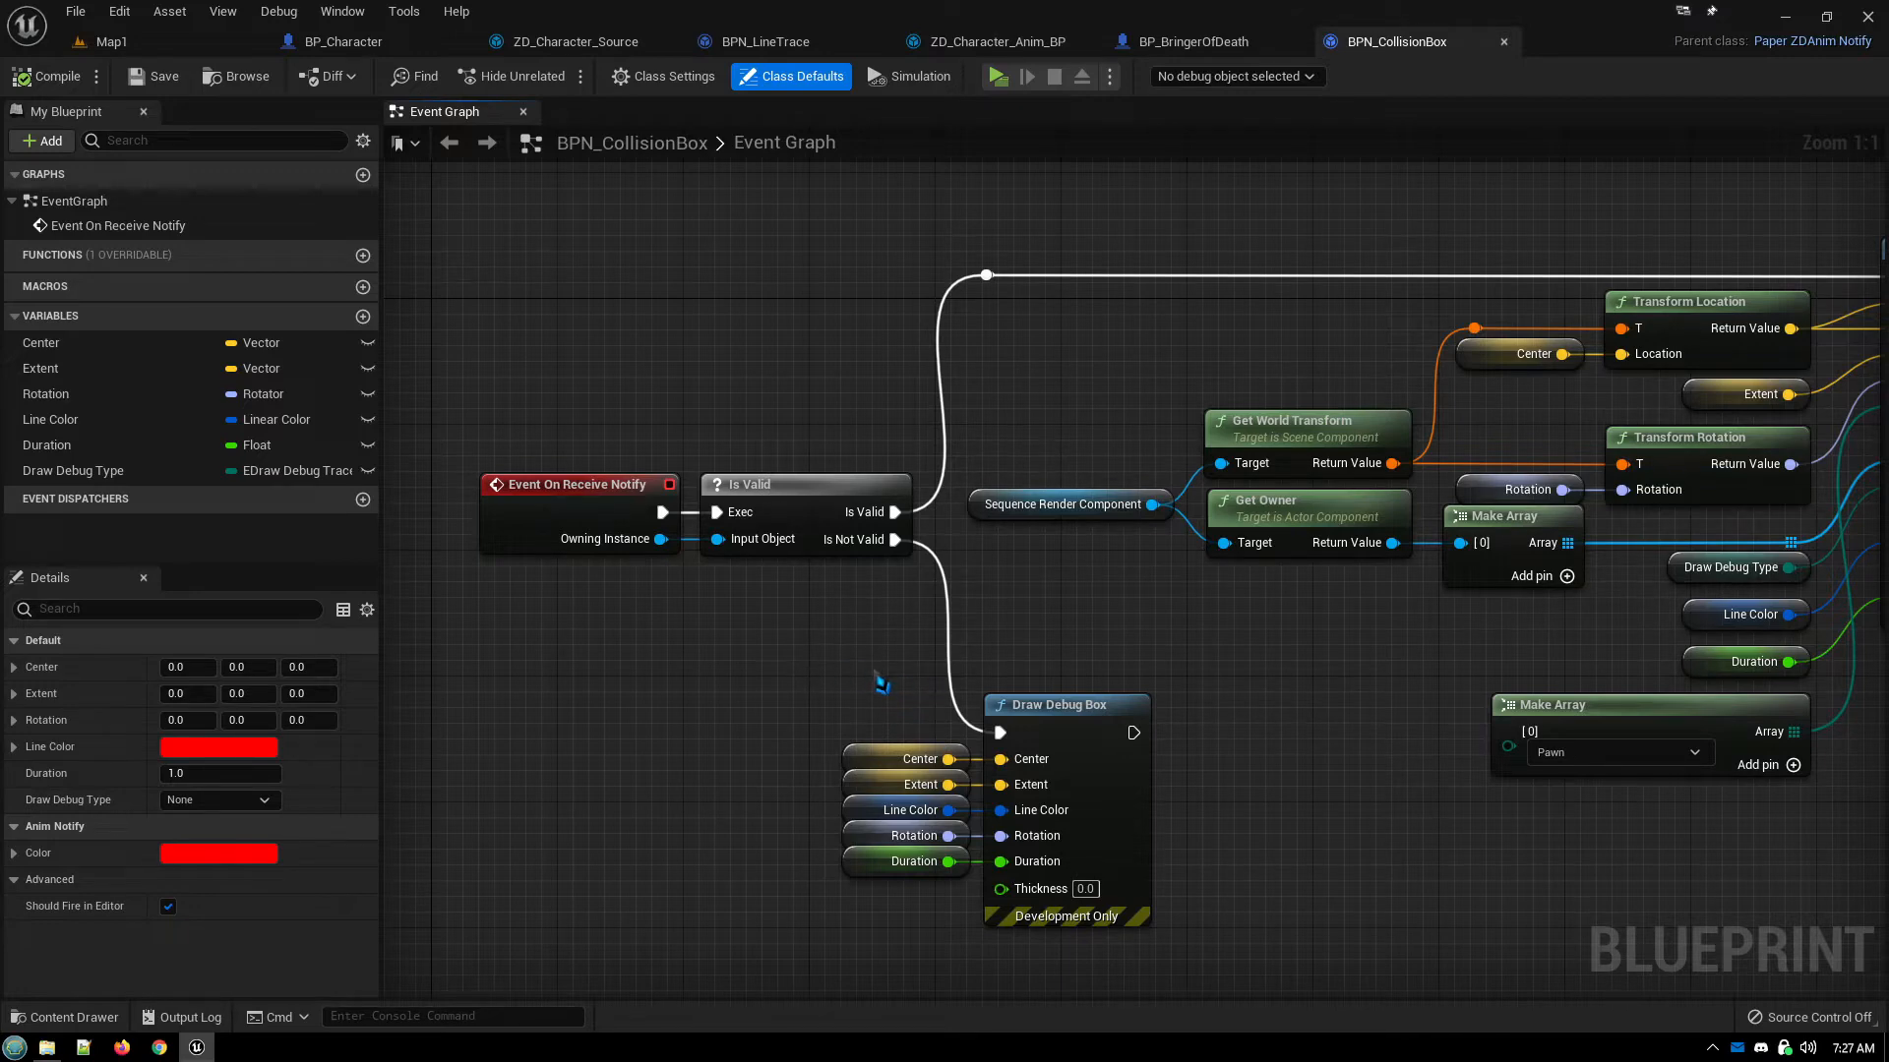
right_click_drag(871, 681, 689, 656)
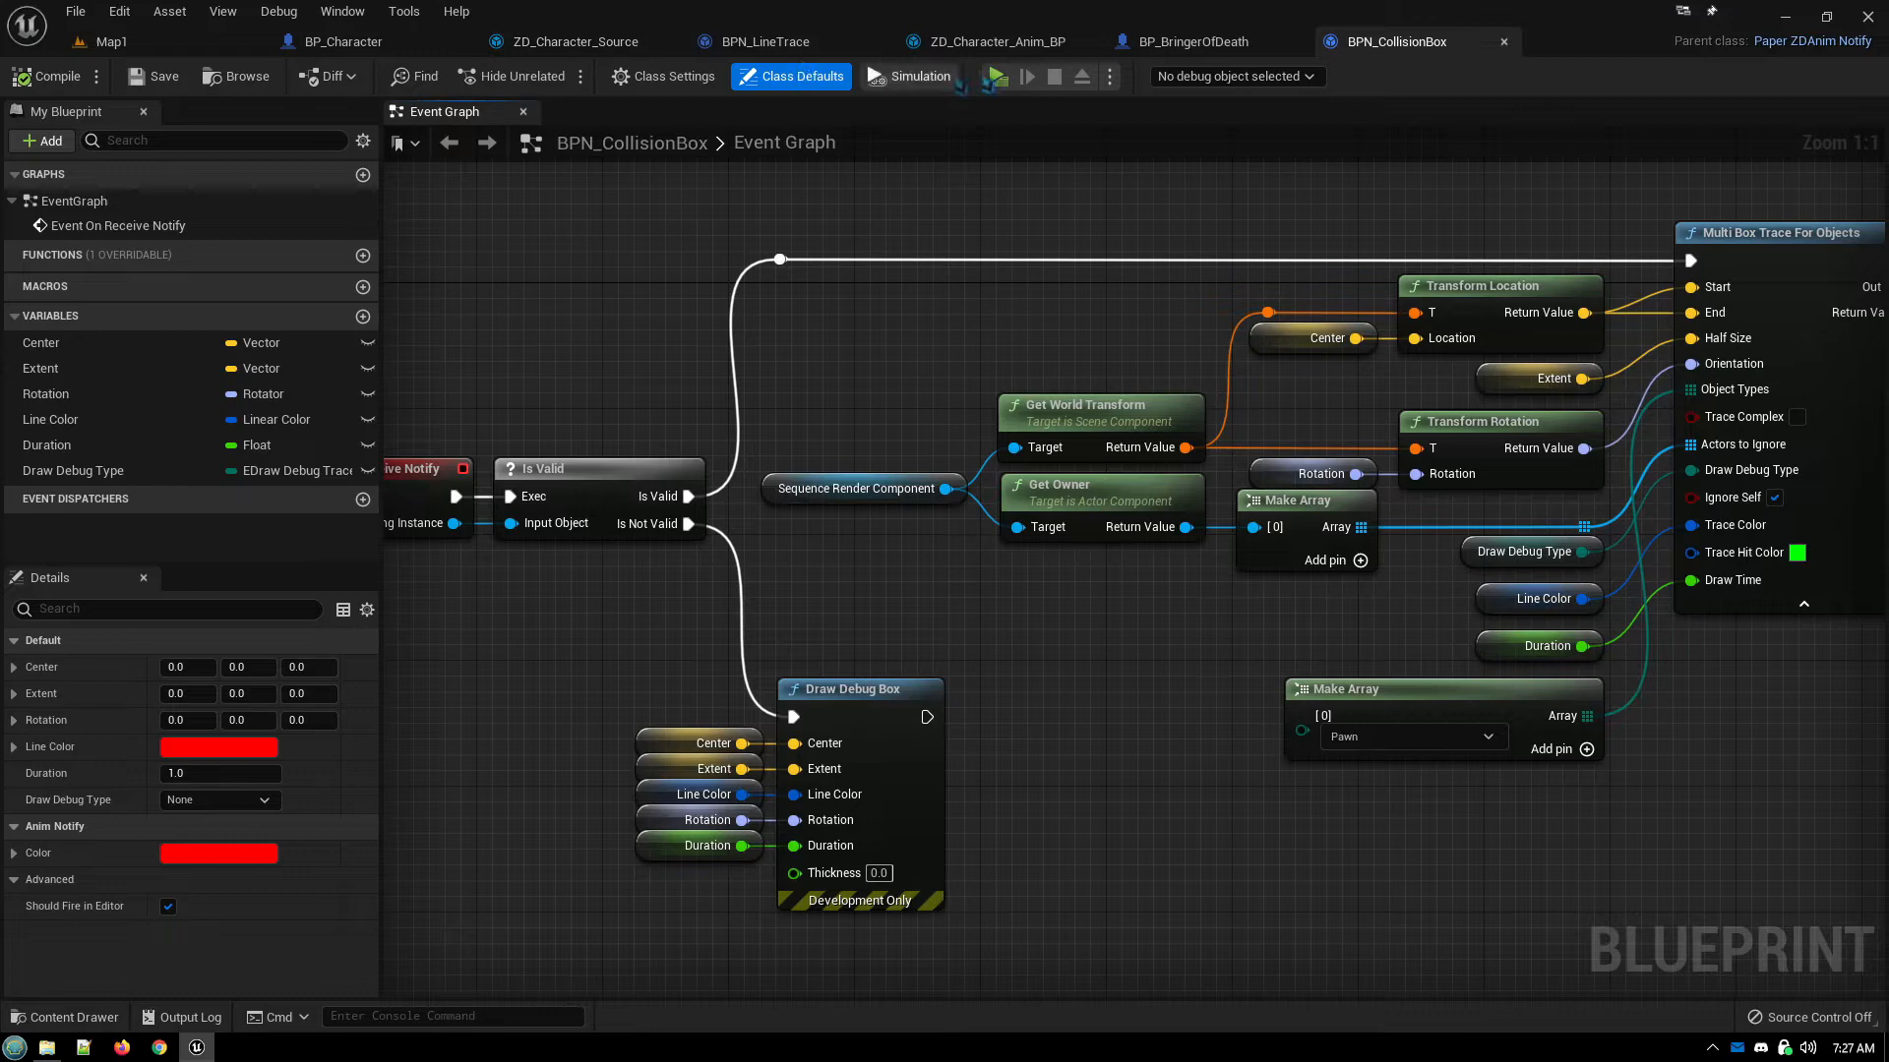
Add a BPN_CollisionBox notify just after frame 3 of the Dash animation in ZD_Character_Source
left_click(600, 44)
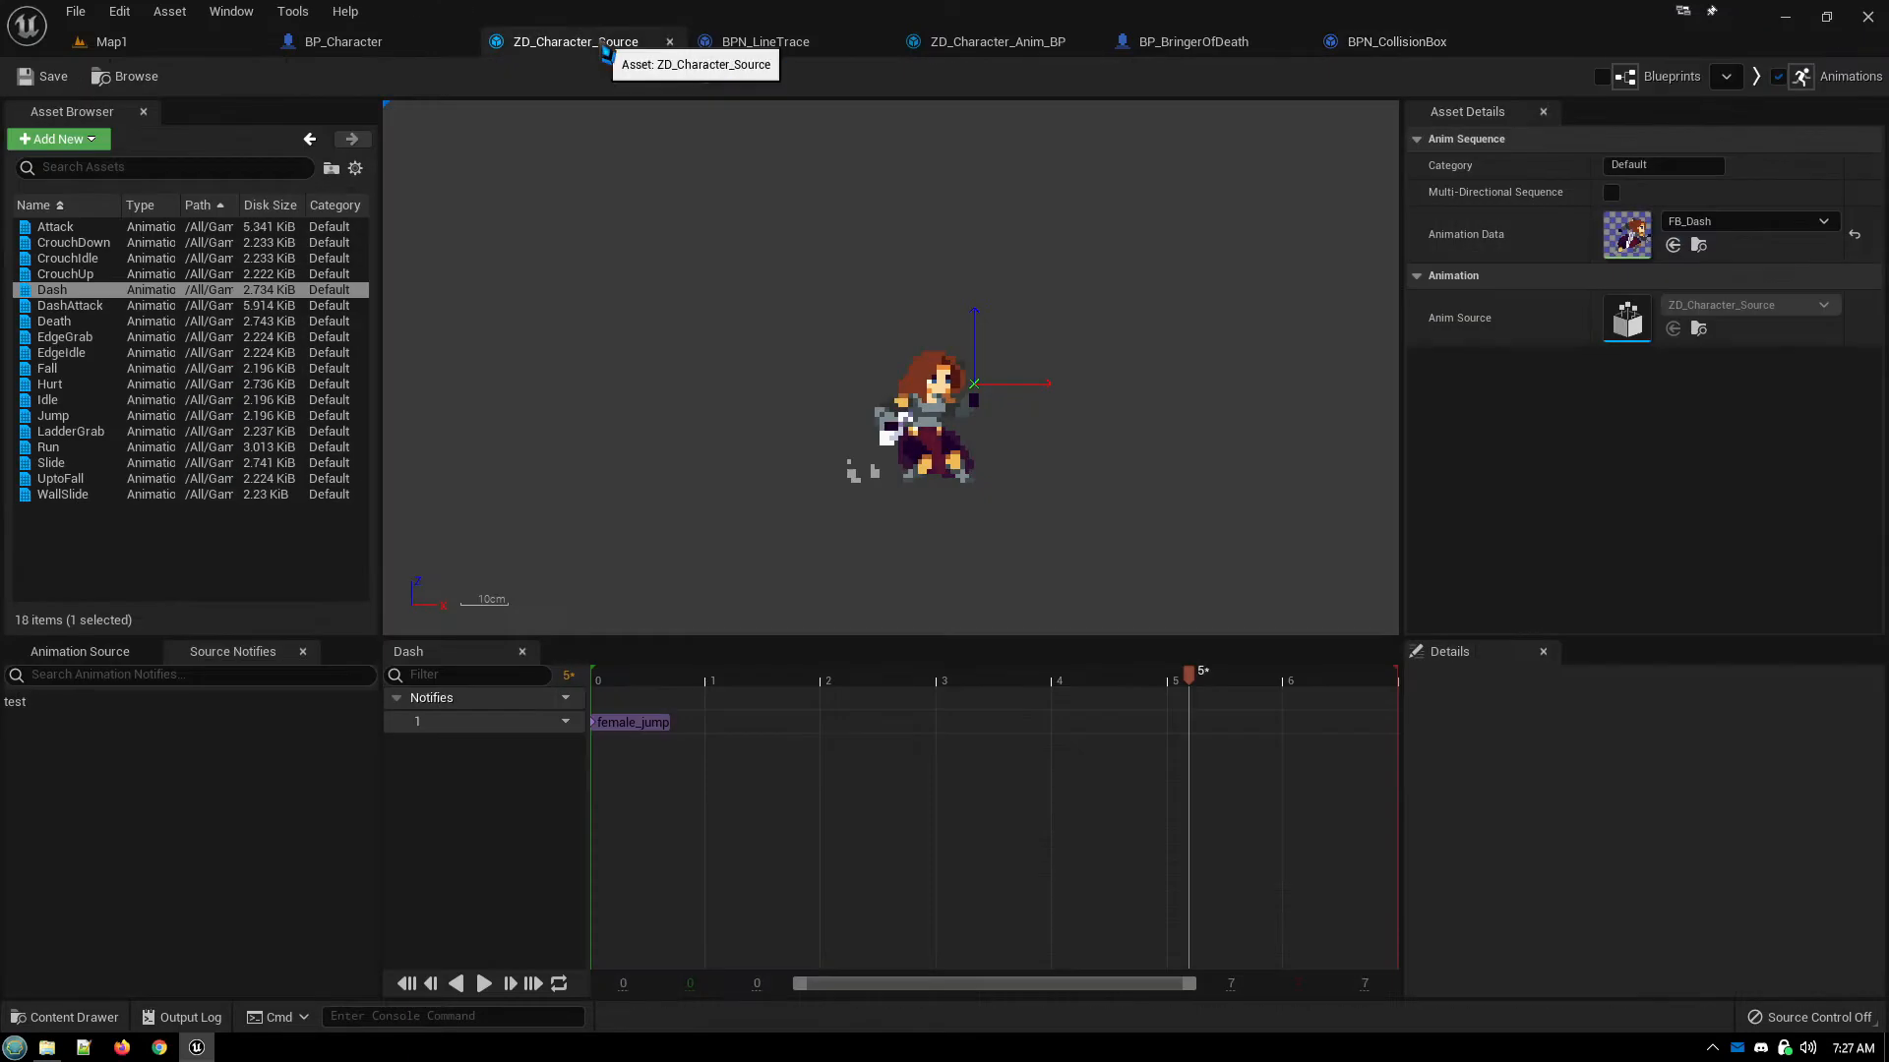
right_click(972, 743)
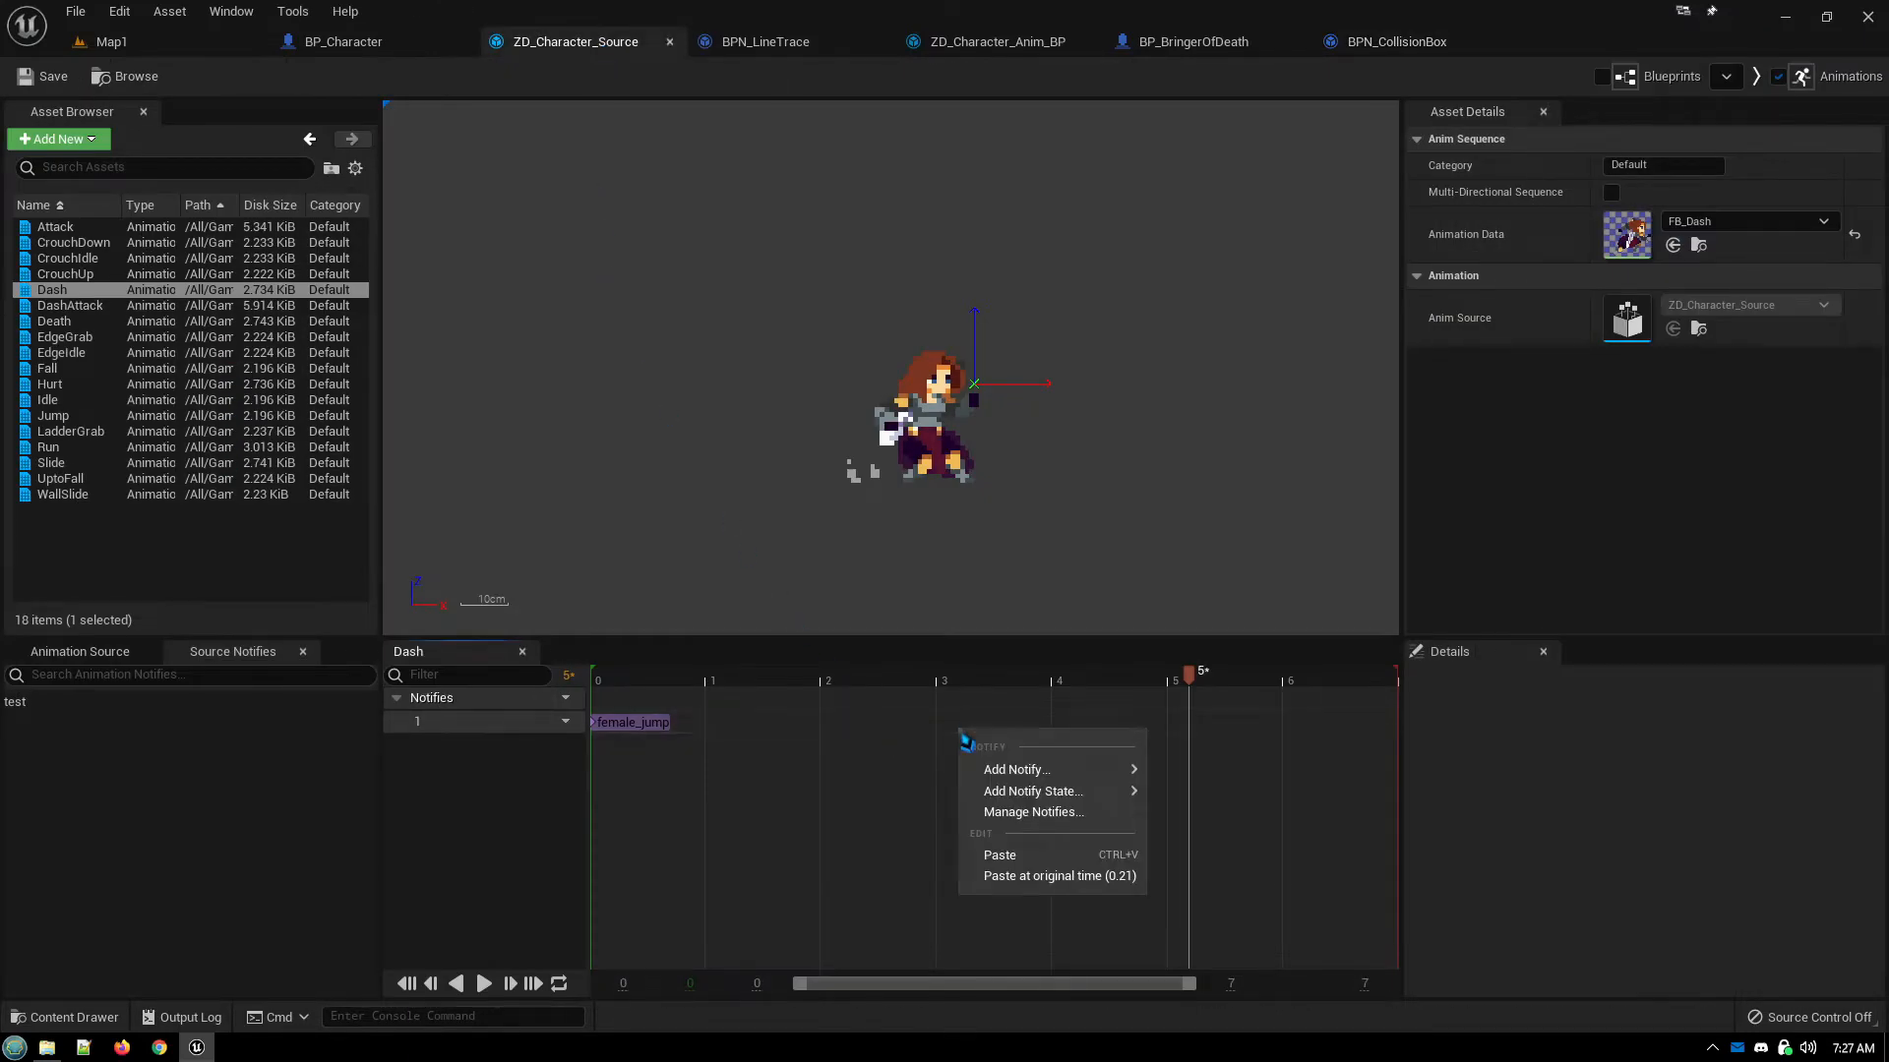
mouse_move(1013, 773)
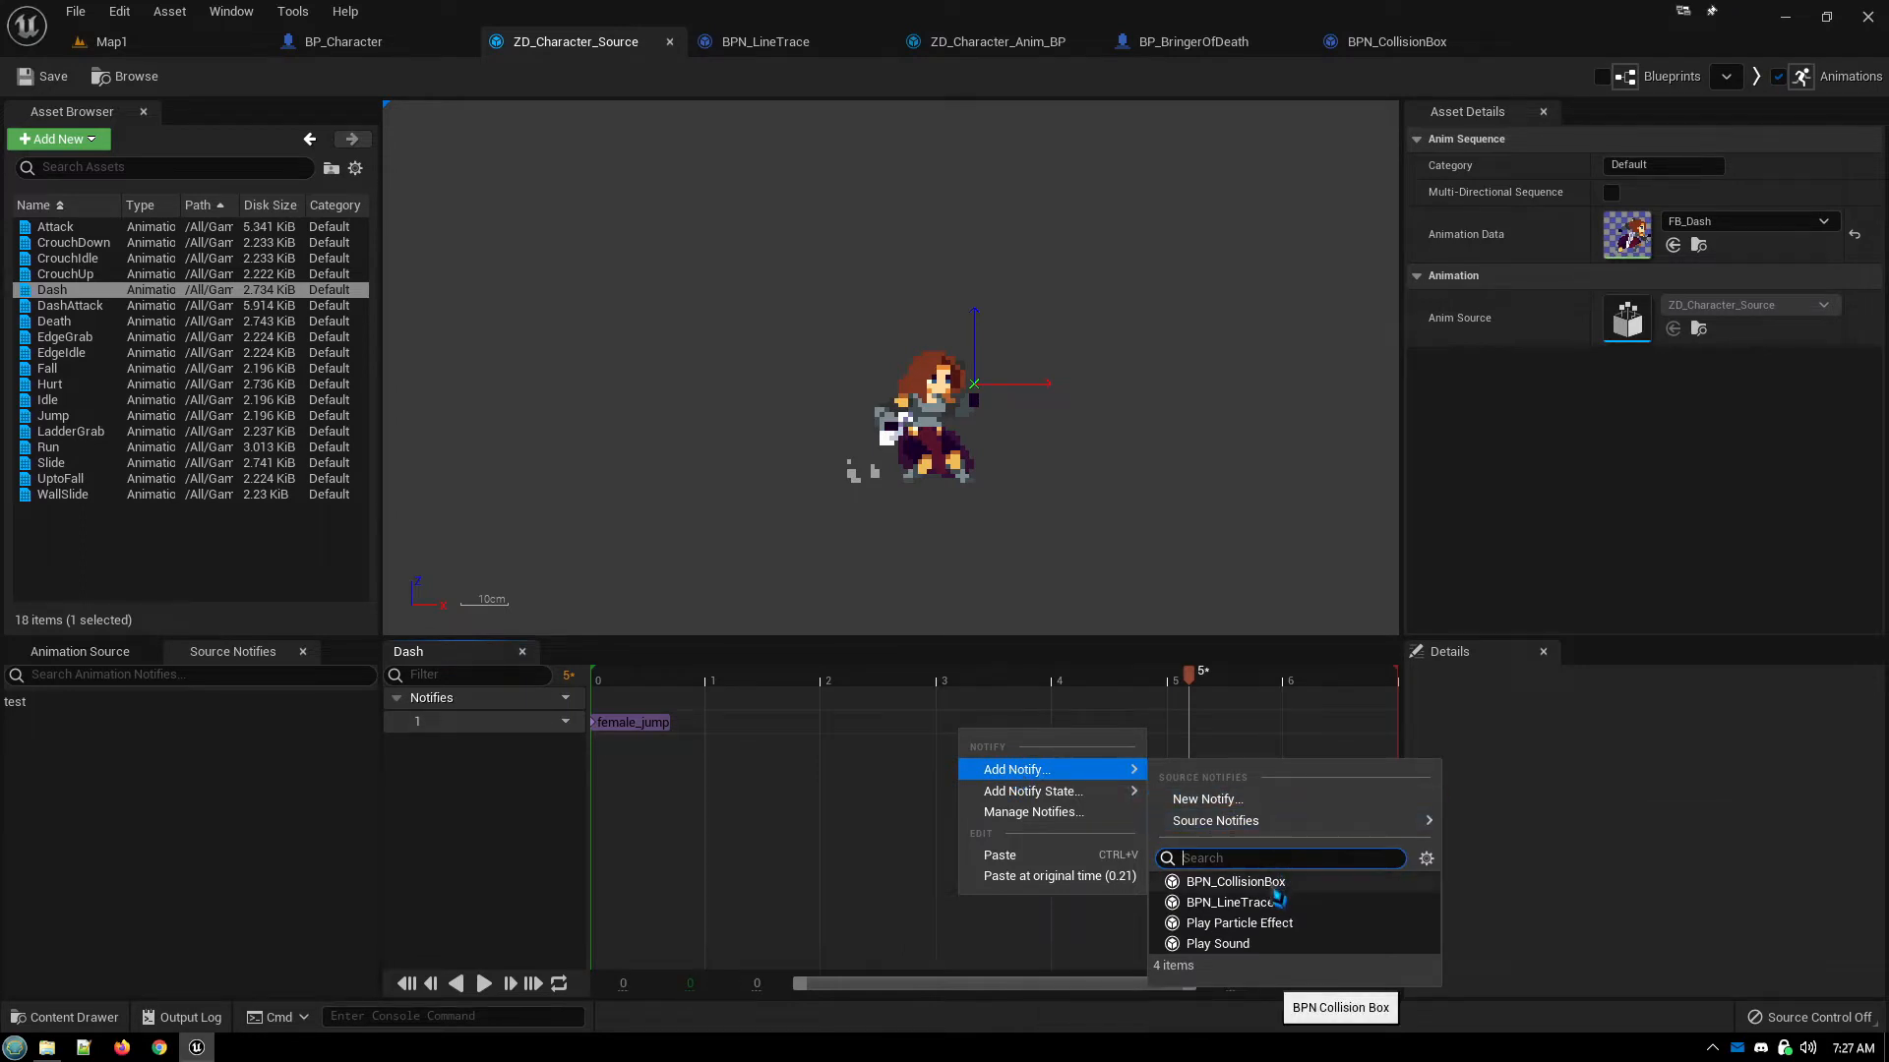
key("Down")
key("Return")
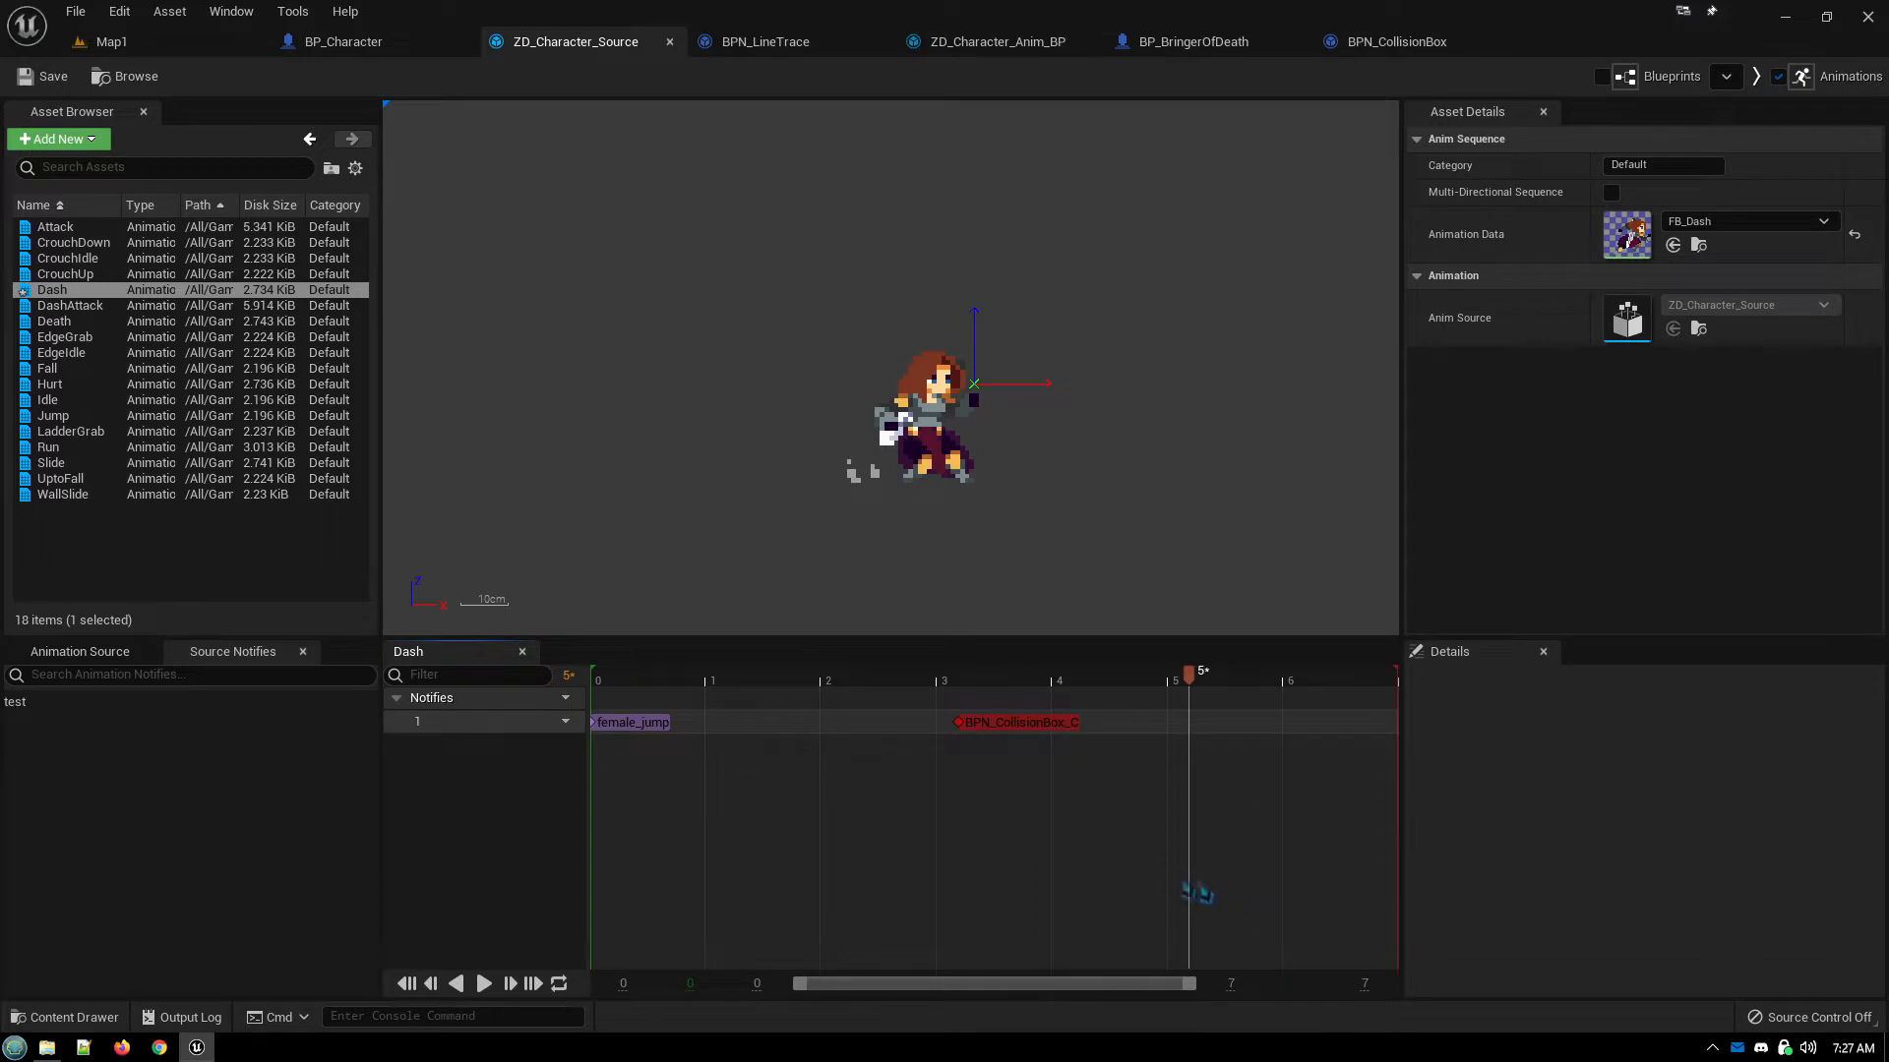
Compare the properties of the BPN_CollisionBox and female_jump notifies, including Should Fire in Editor
left_click(1028, 727)
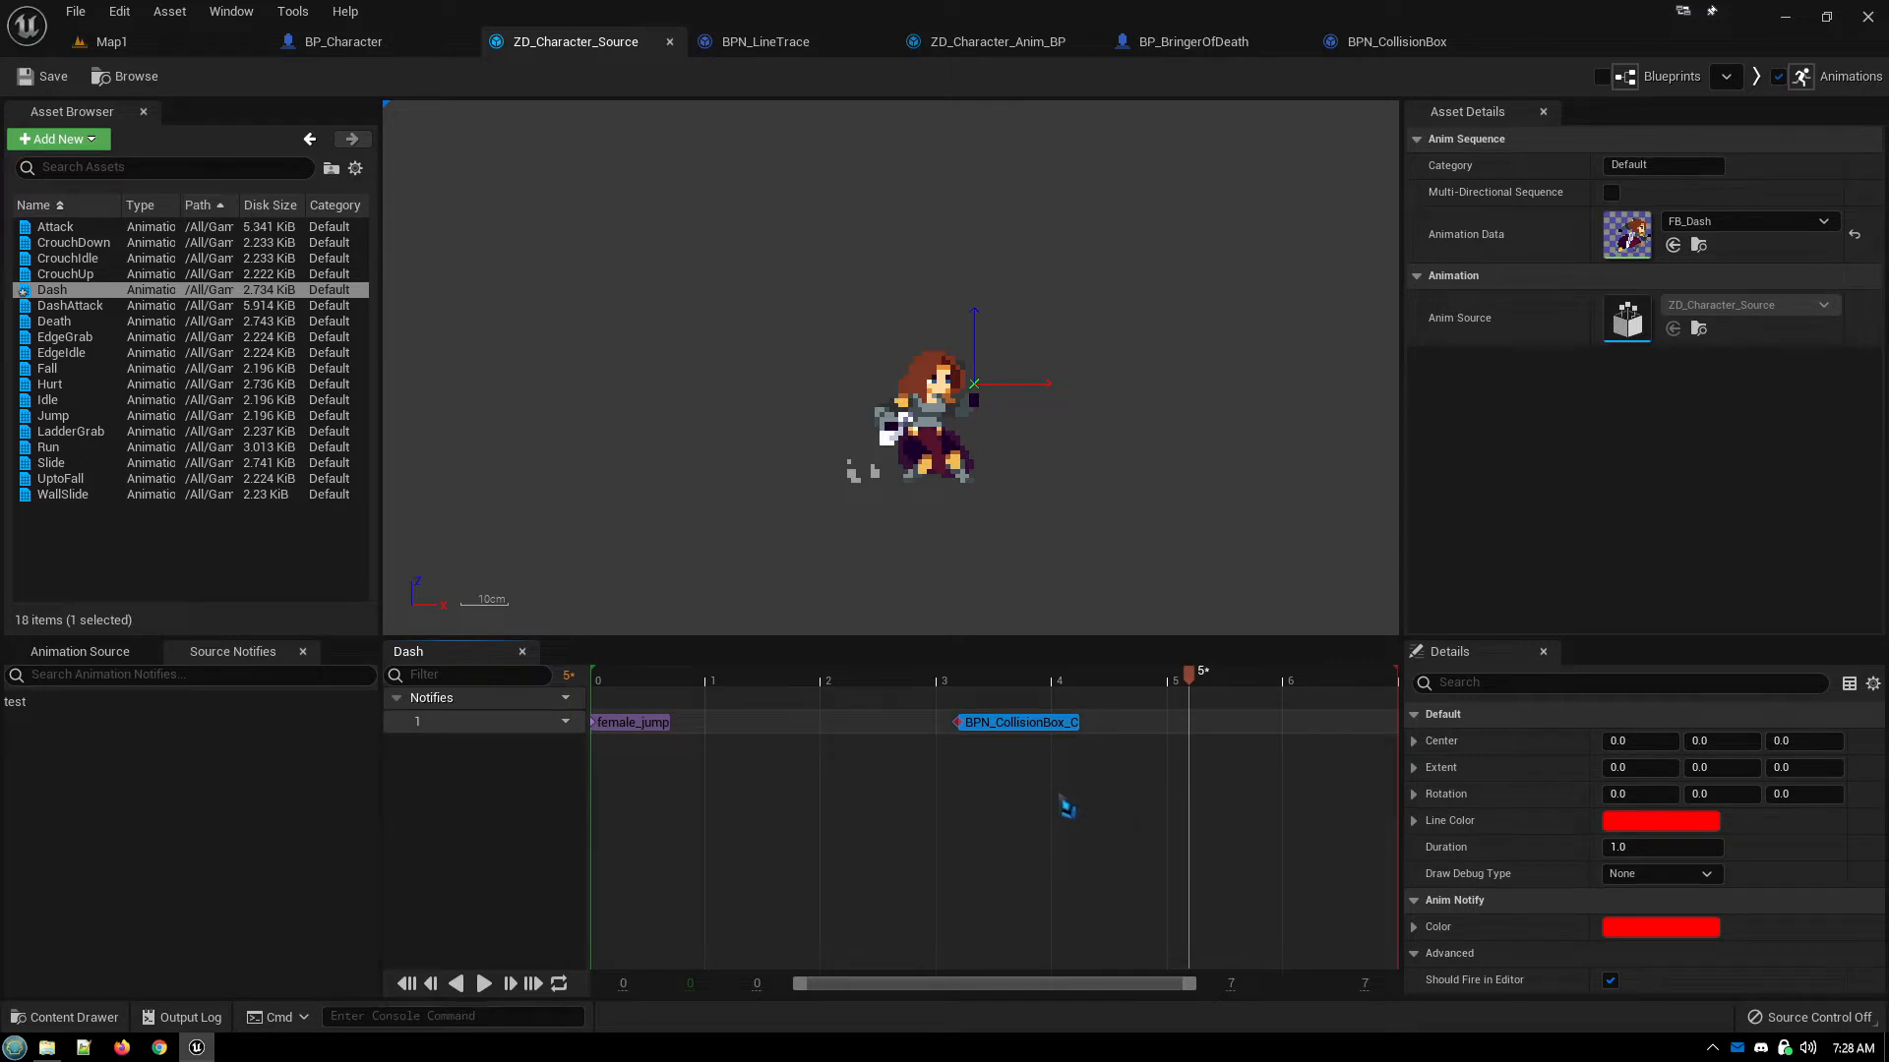
left_click(629, 726)
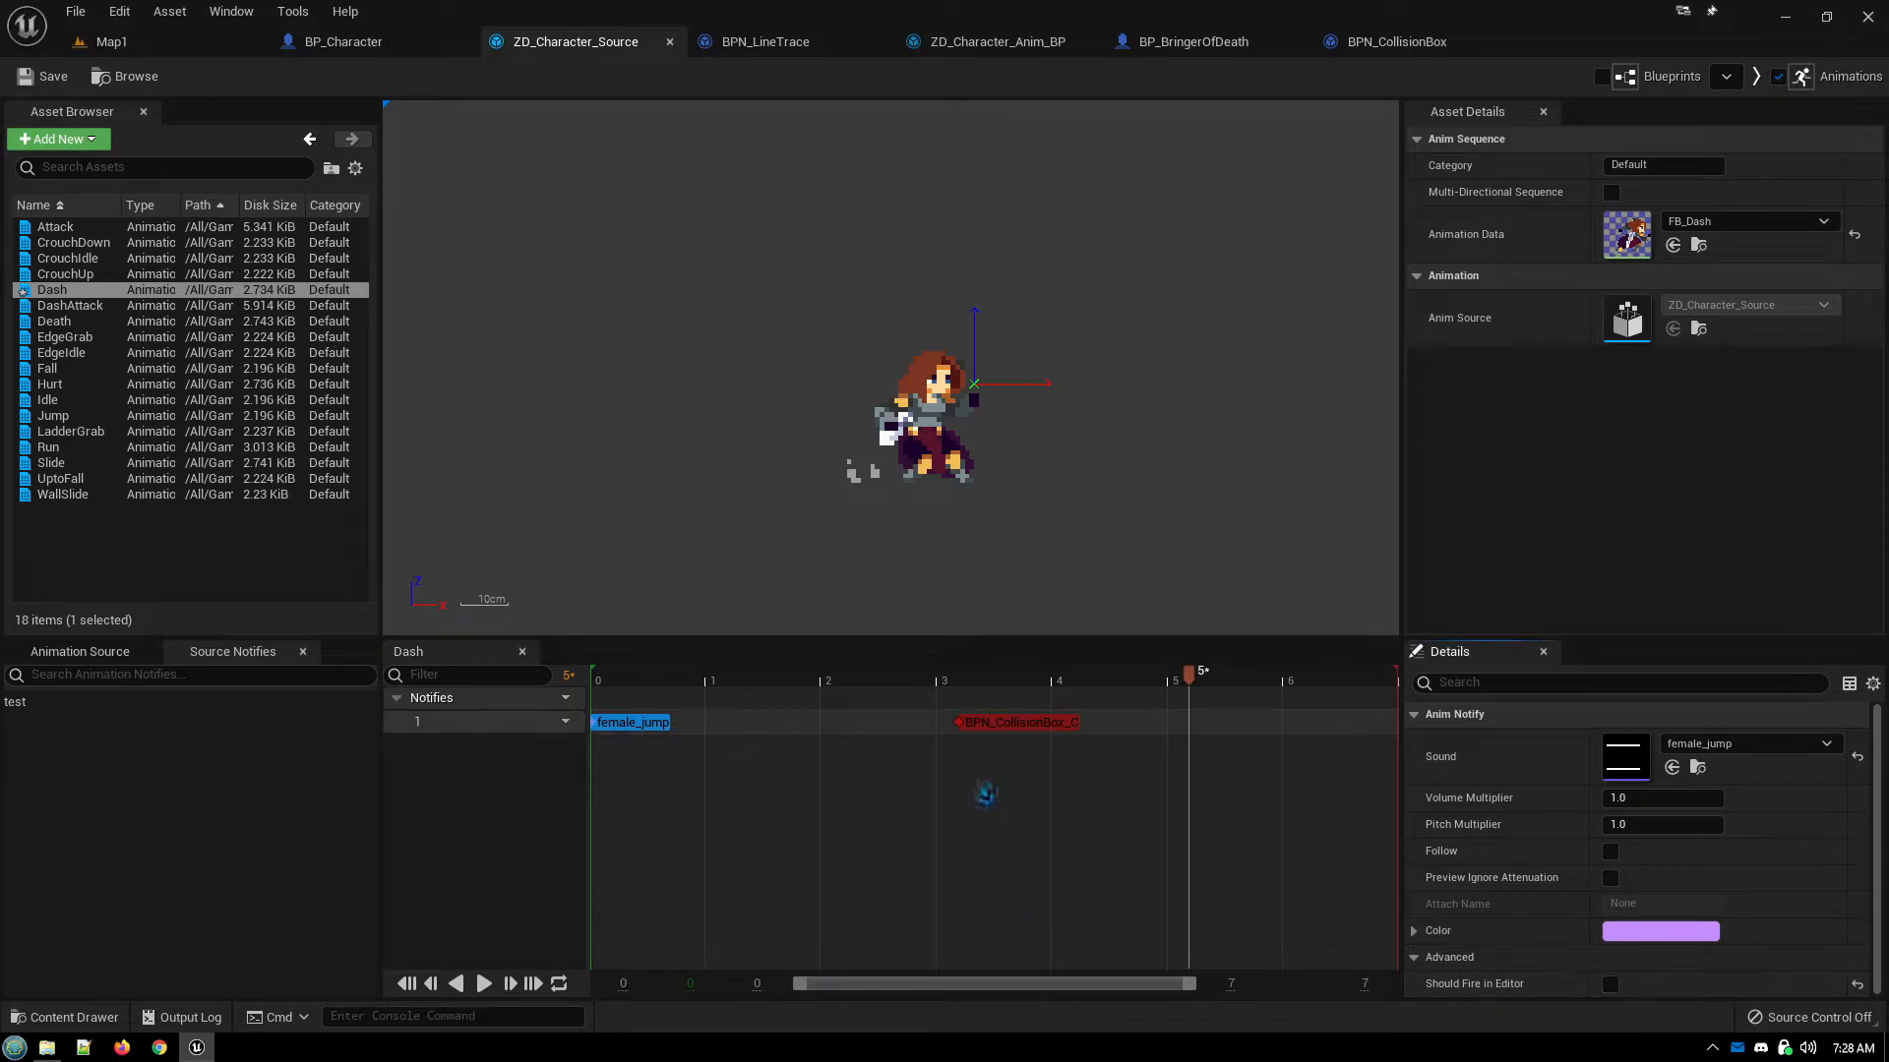
left_click(1018, 728)
left_click(638, 725)
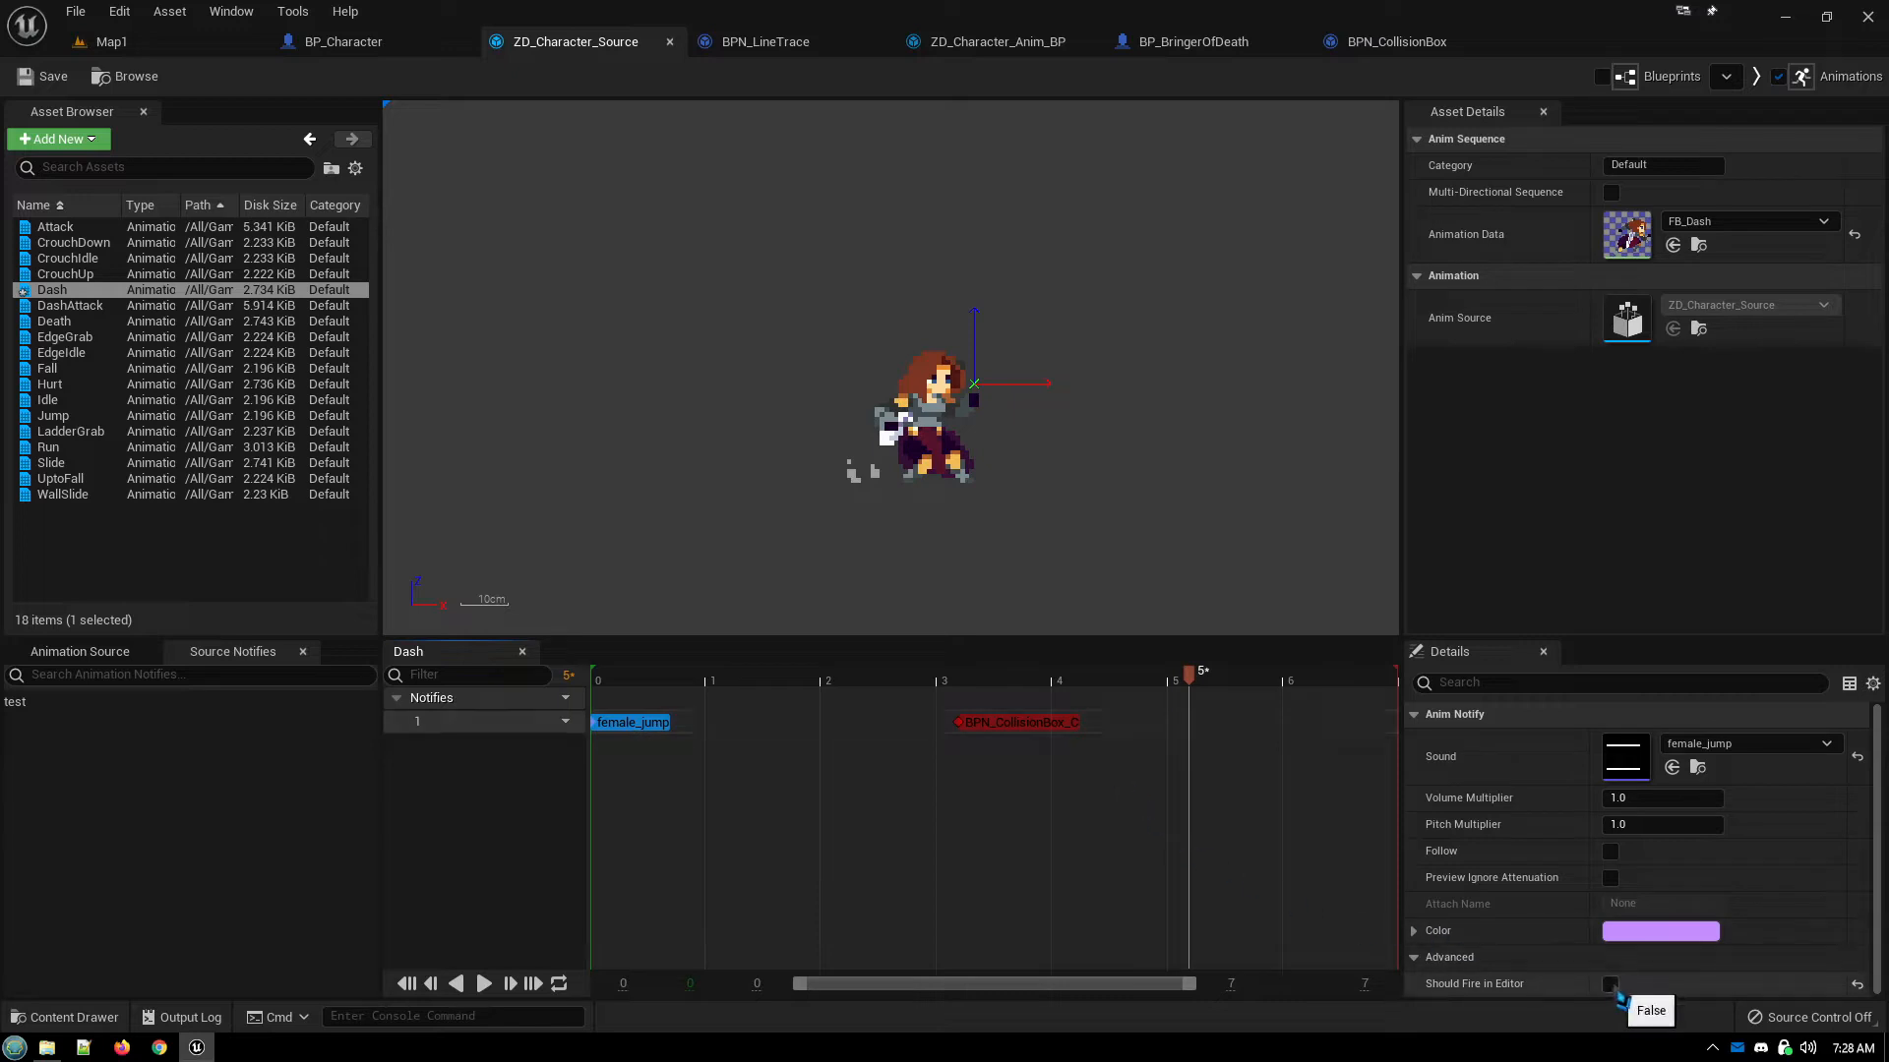
Play the Dash animation and move the BPN_CollisionBox notify to frame 3
left_click(484, 984)
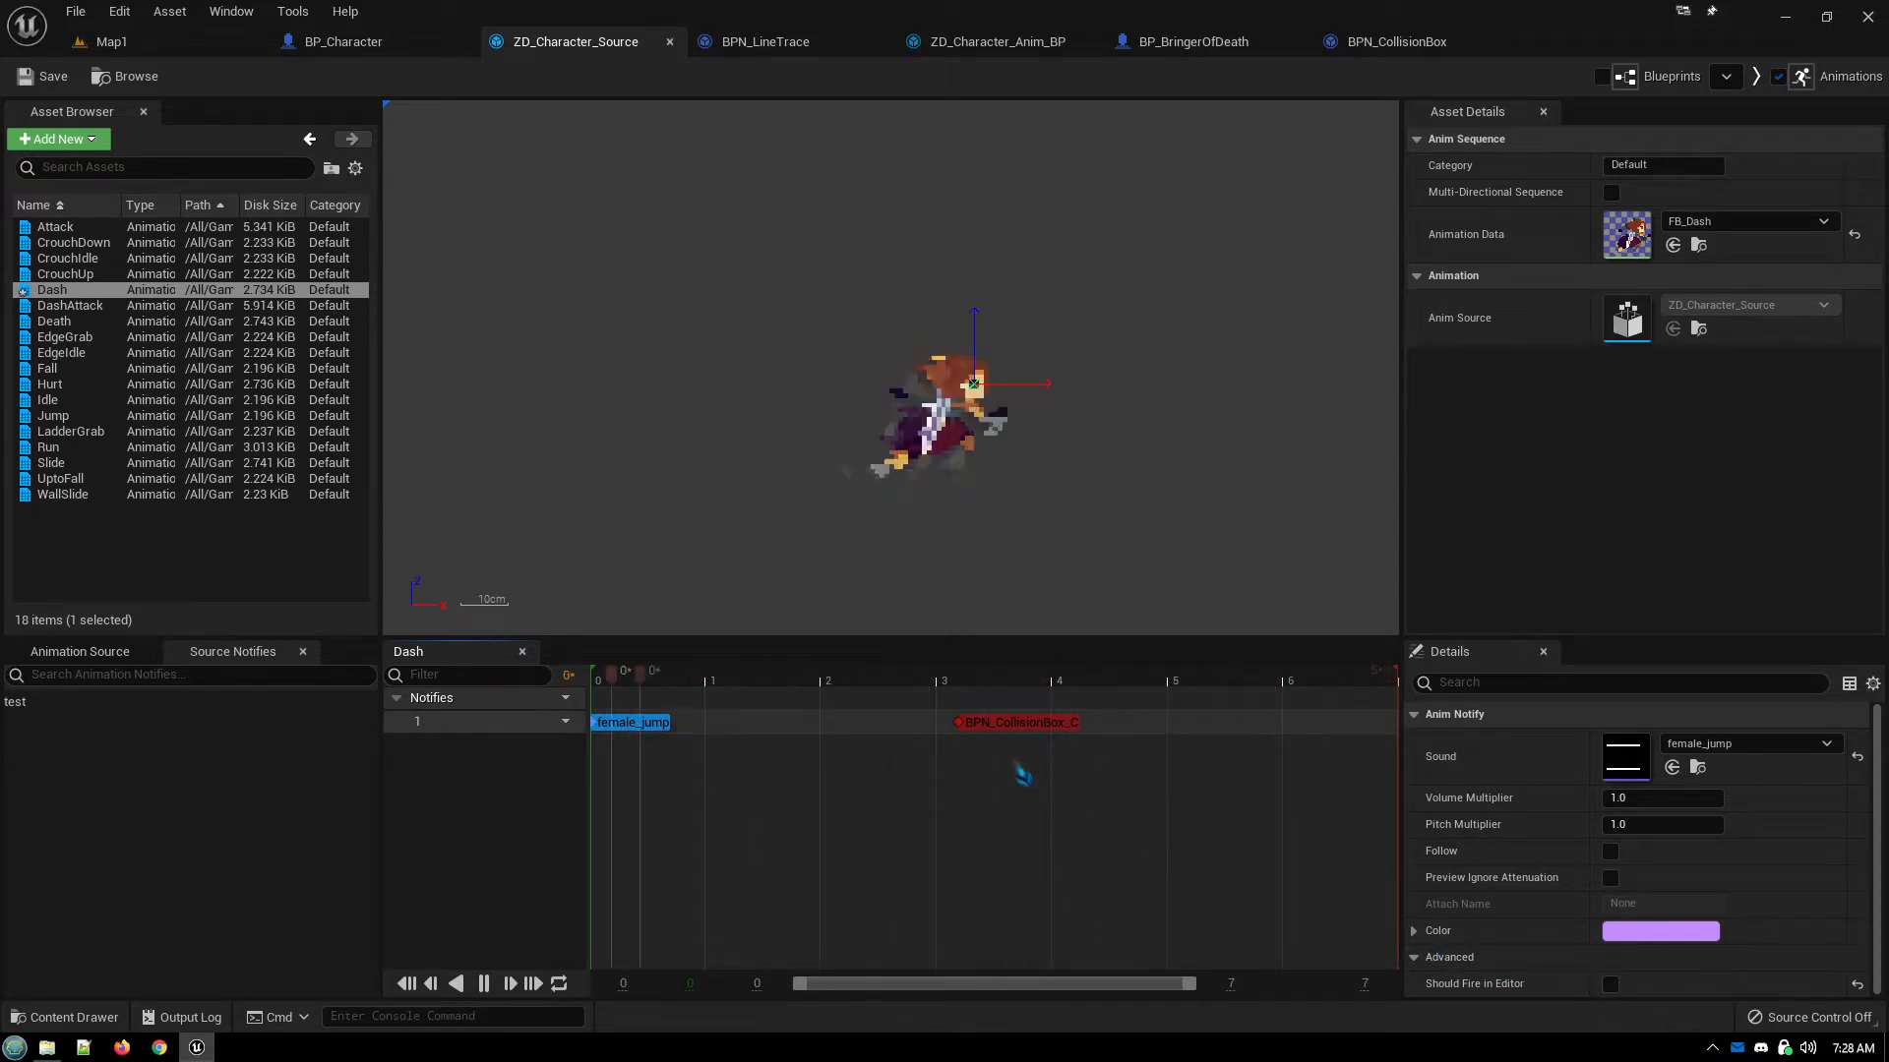
left_click(1010, 728)
left_click_drag(1007, 728, 983, 731)
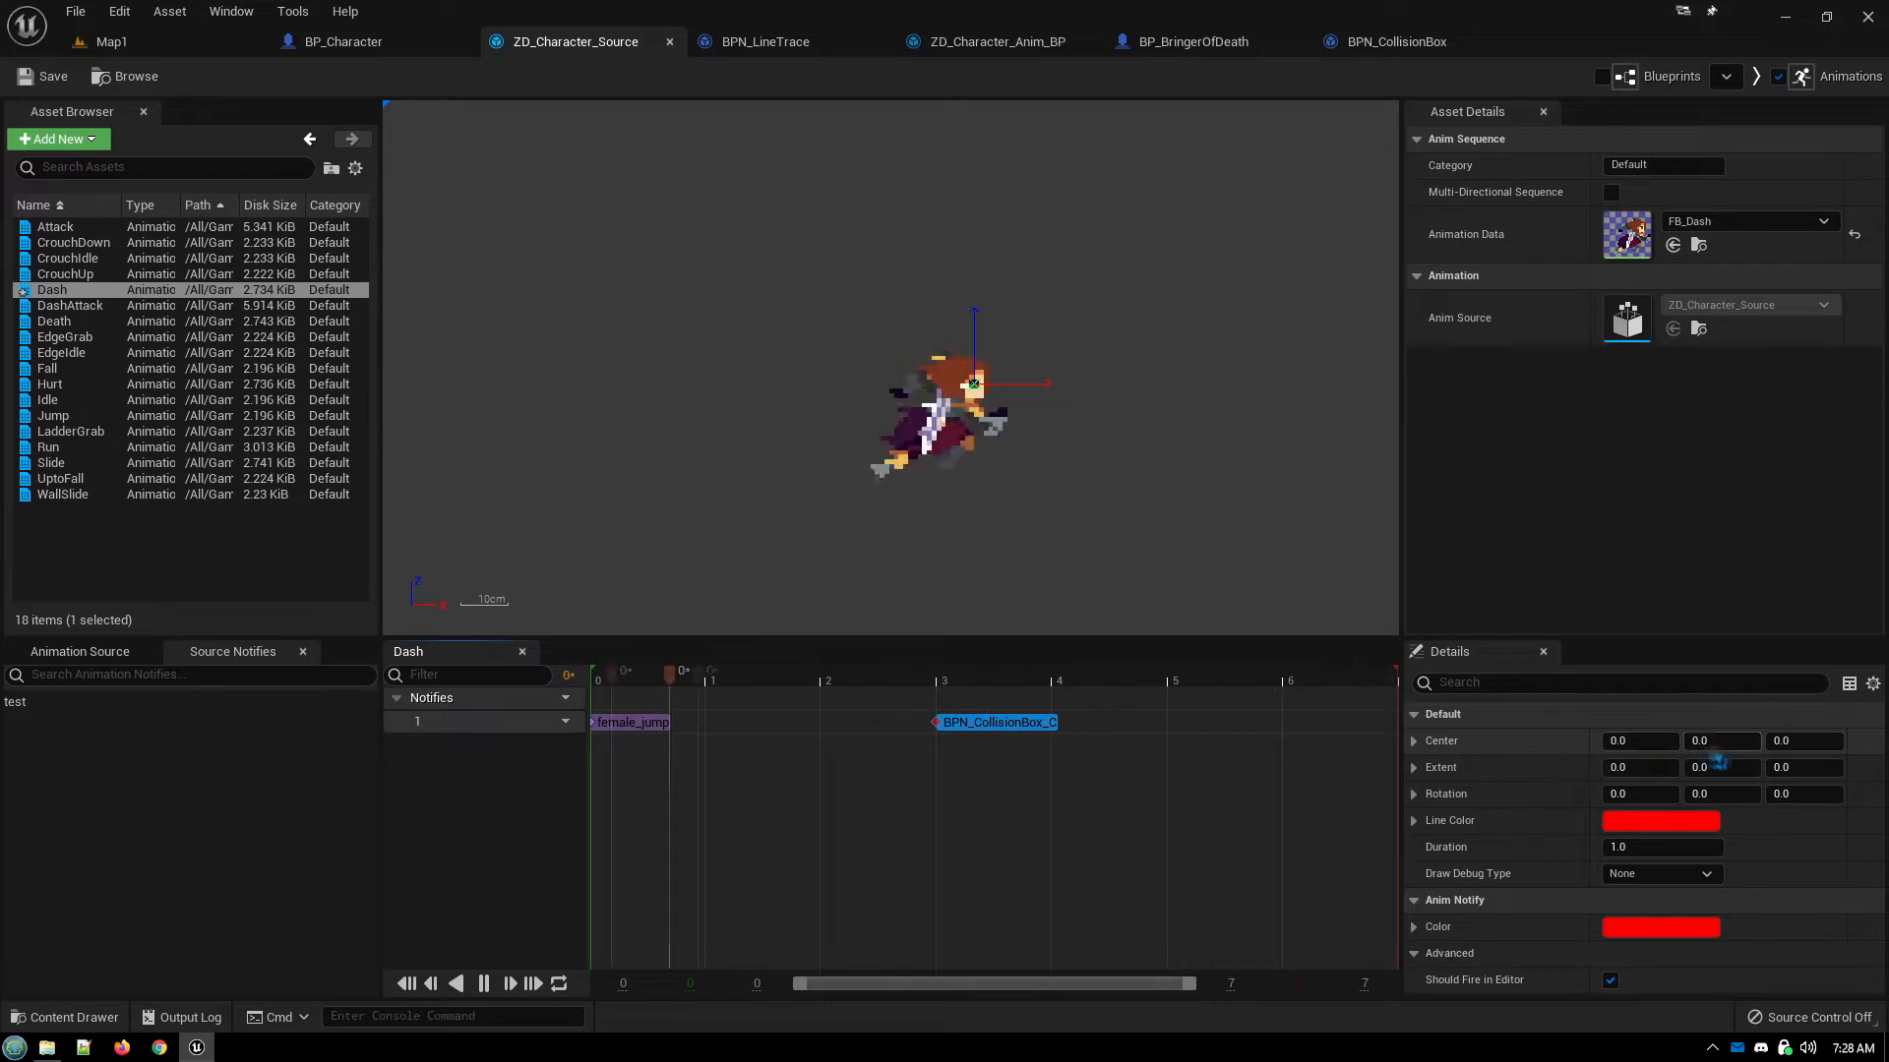
Set the BPN_CollisionBox notify's Extent to 30 on X and 20 on Z
left_click(1651, 773)
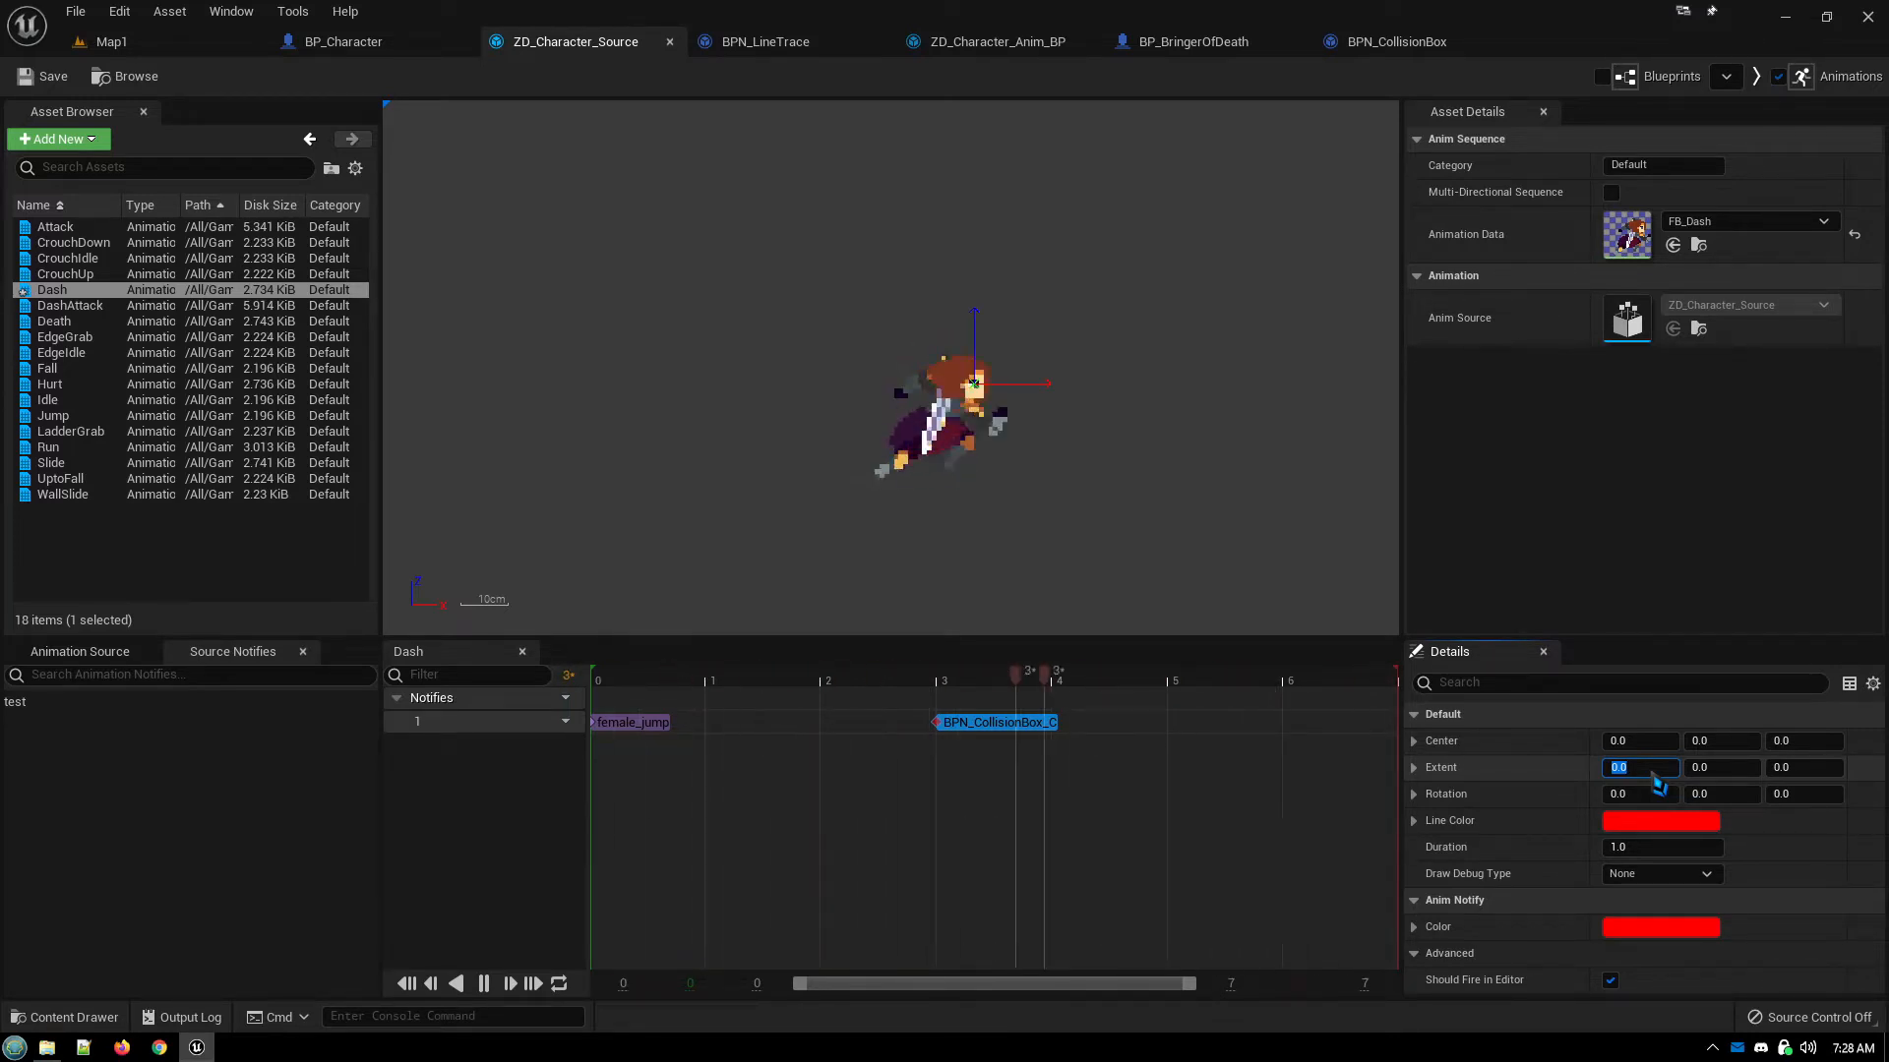
type("30")
key("Return")
left_click(1808, 769)
type("20")
key("Return")
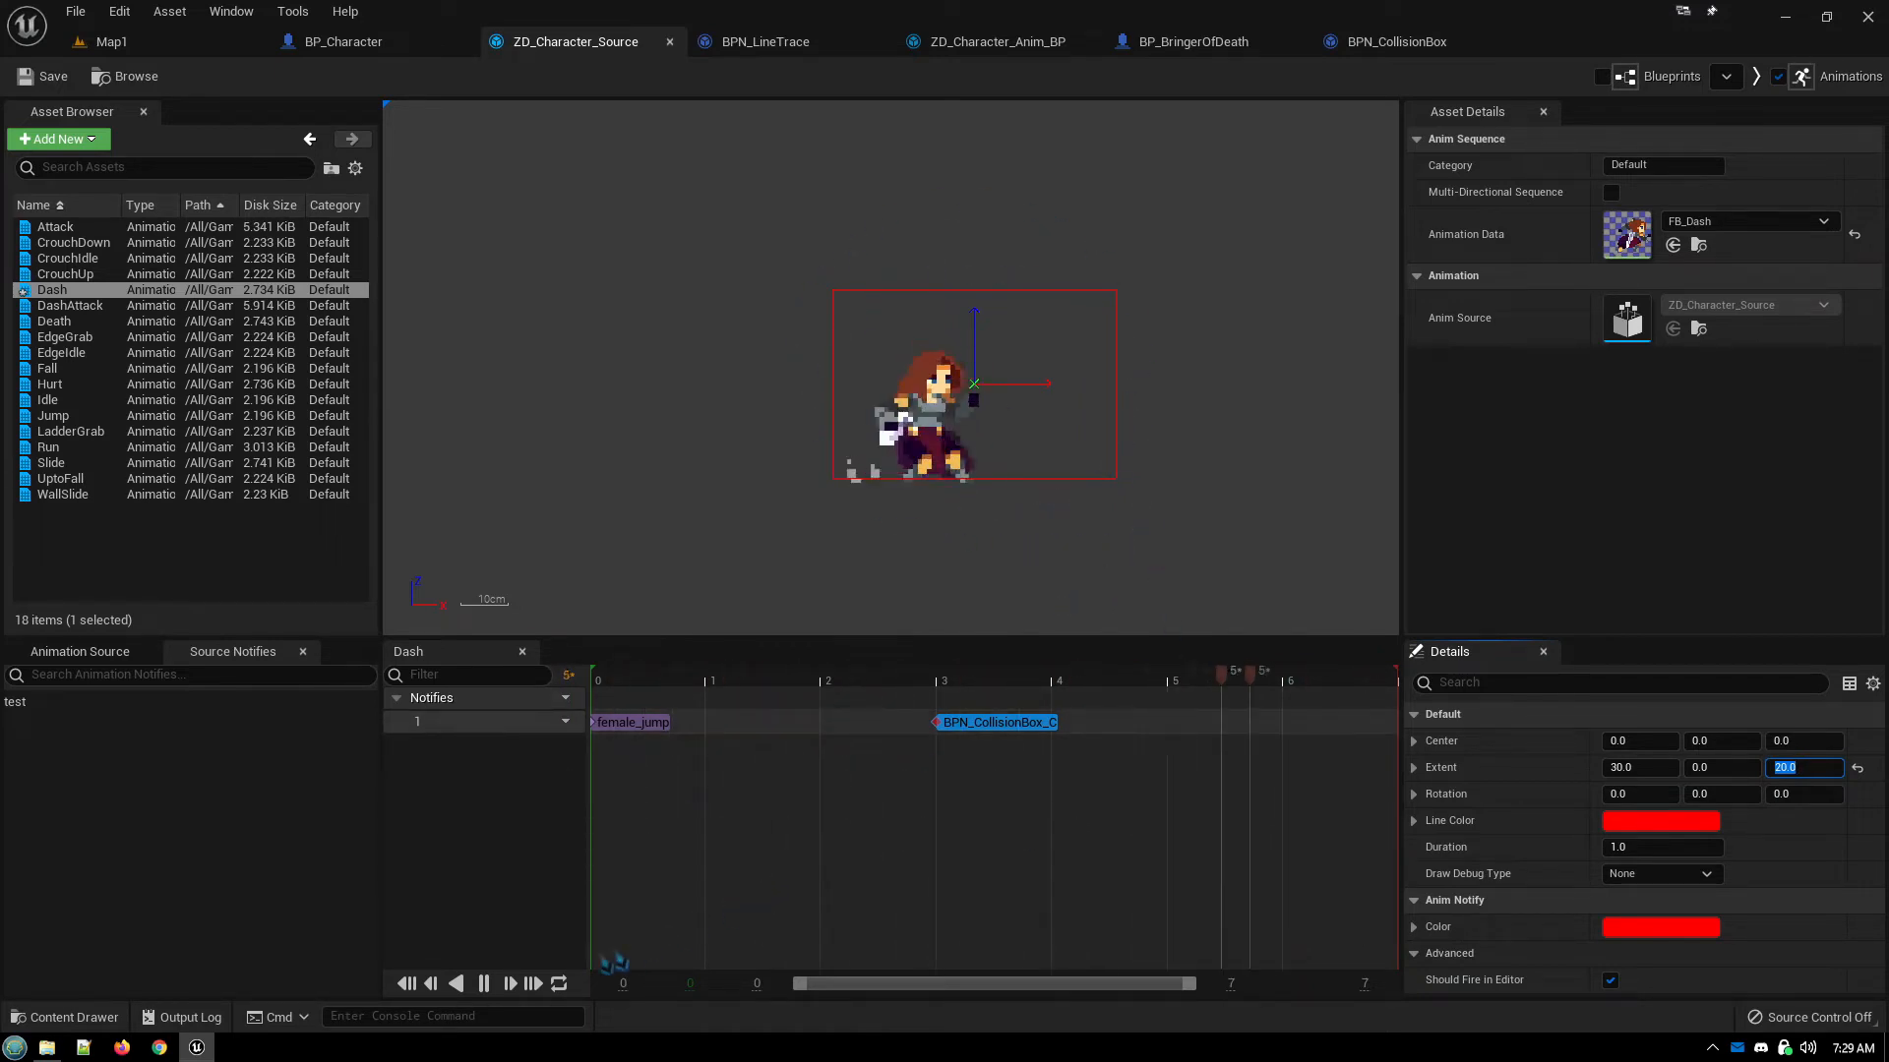
Pause the Dash preview, scrub to just after frame 3 and resume playback to check the debug box
left_click(484, 984)
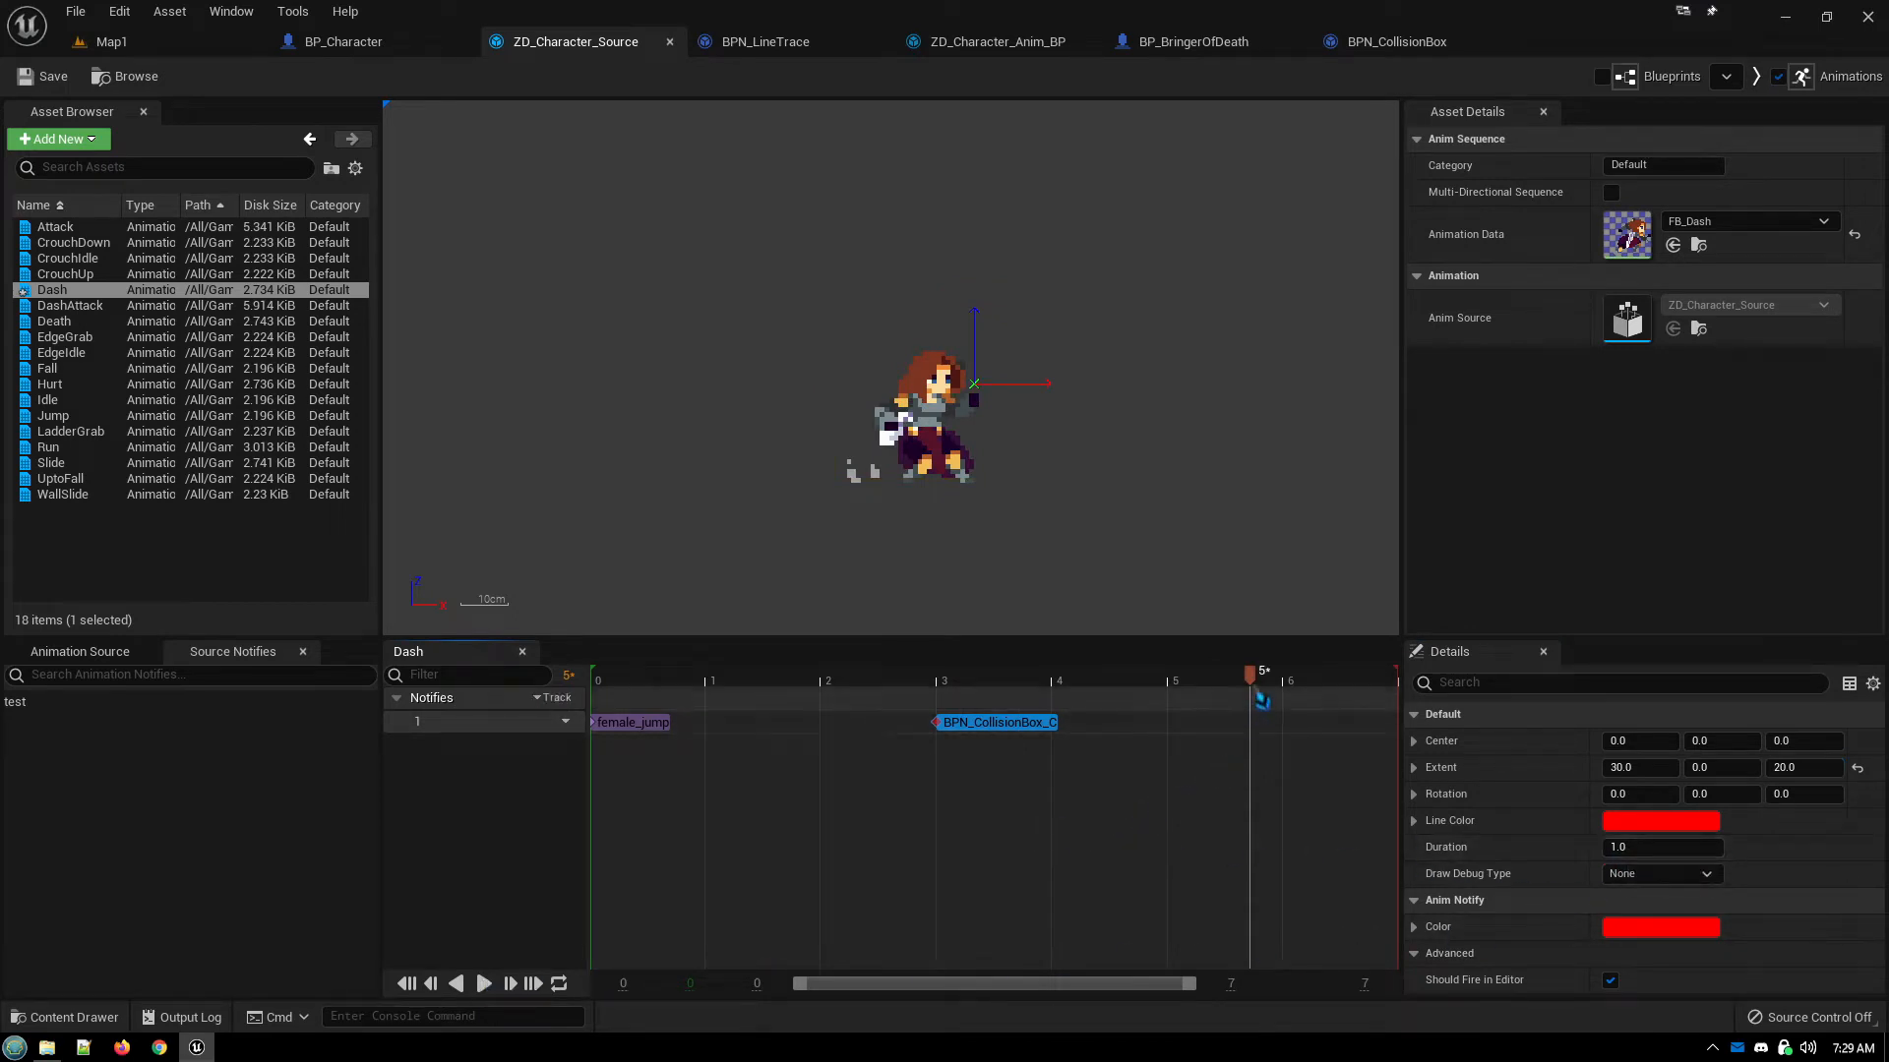
left_click_drag(1250, 675, 985, 679)
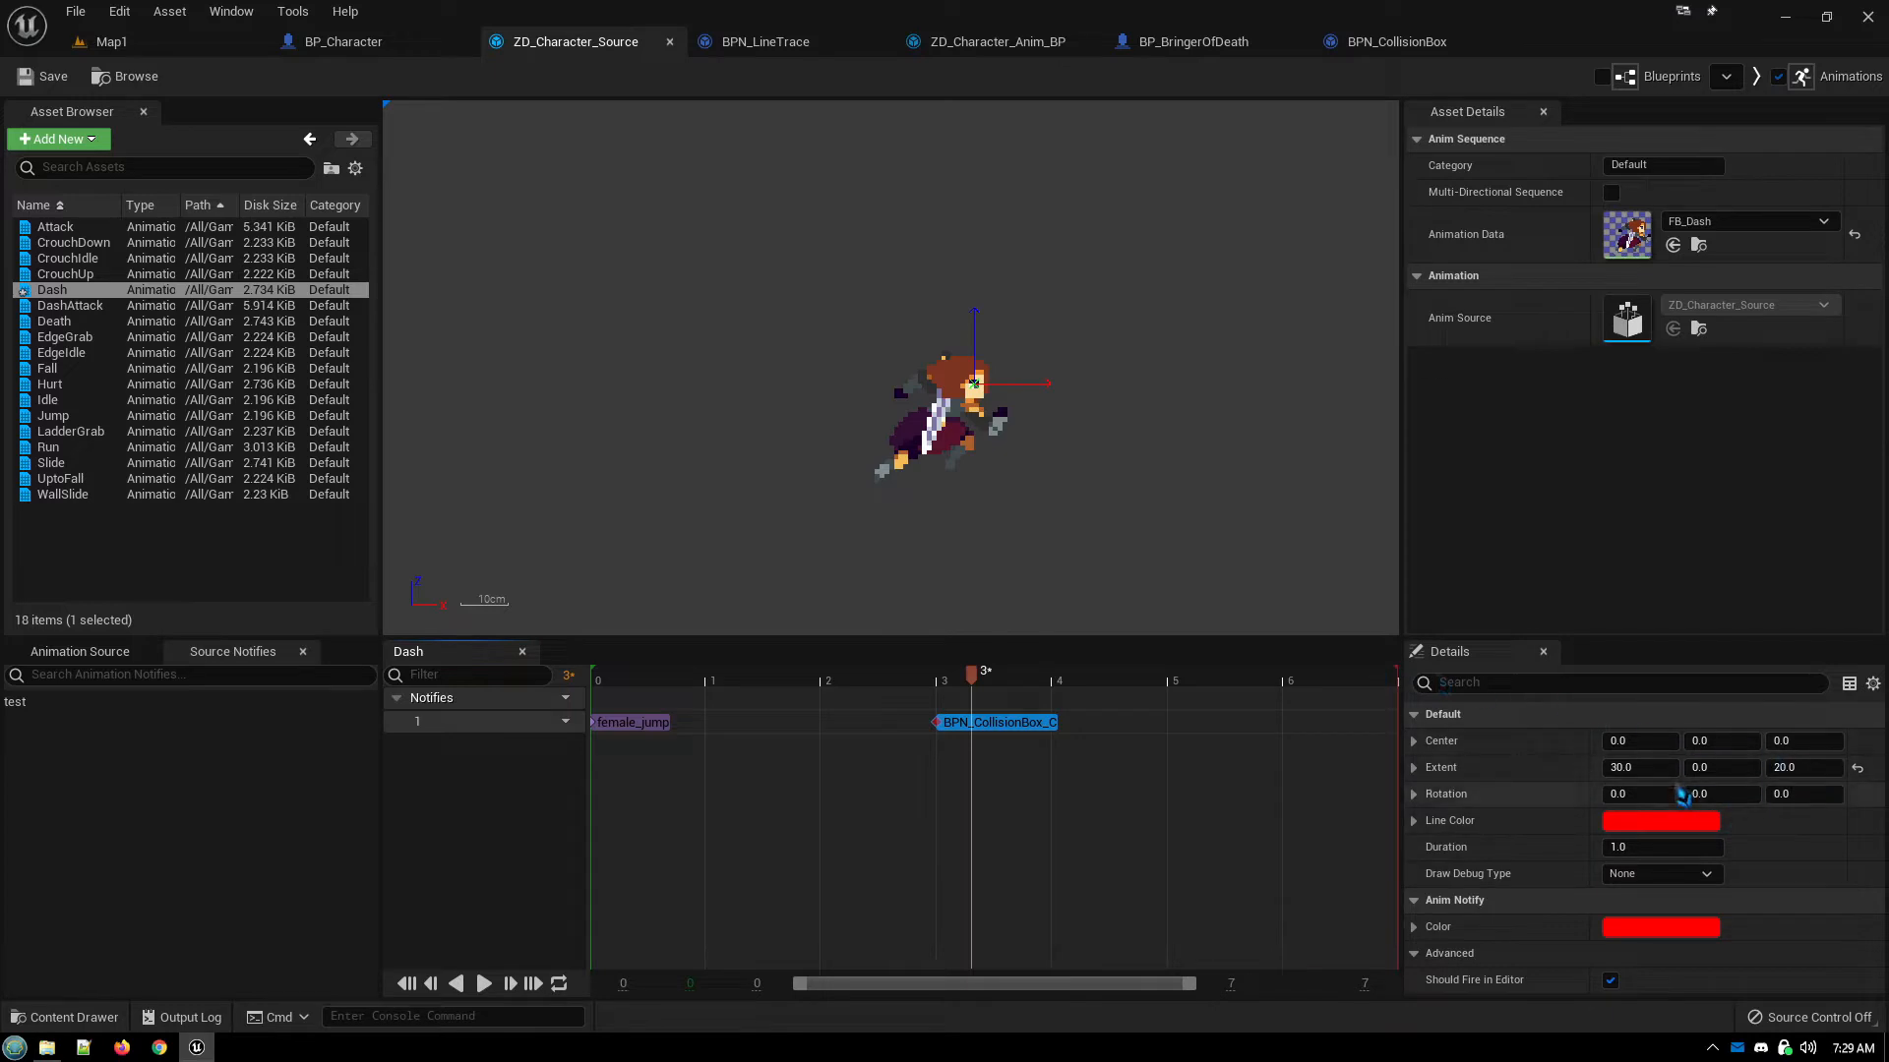
left_click(483, 984)
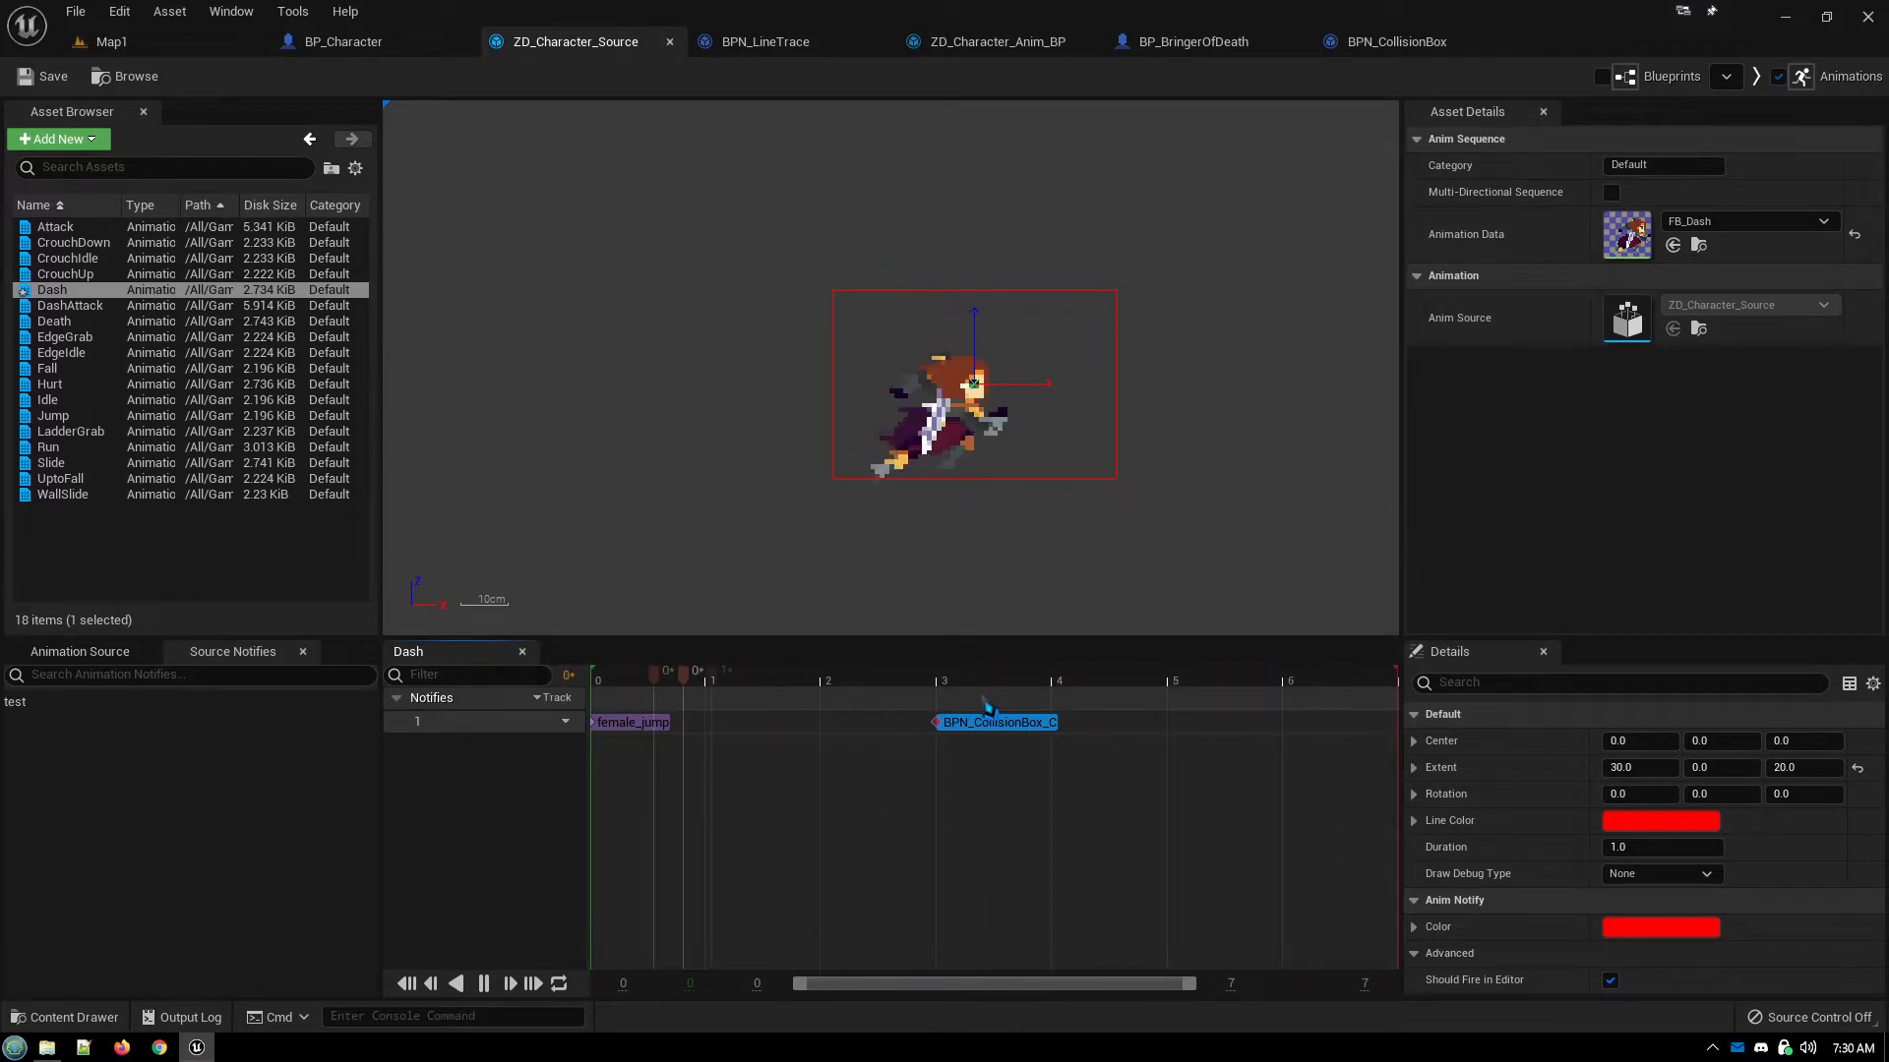
Review the notify's Draw Debug Type options and revisit the box trace and Draw Debug Box nodes in BPN_CollisionBox
left_click(1710, 878)
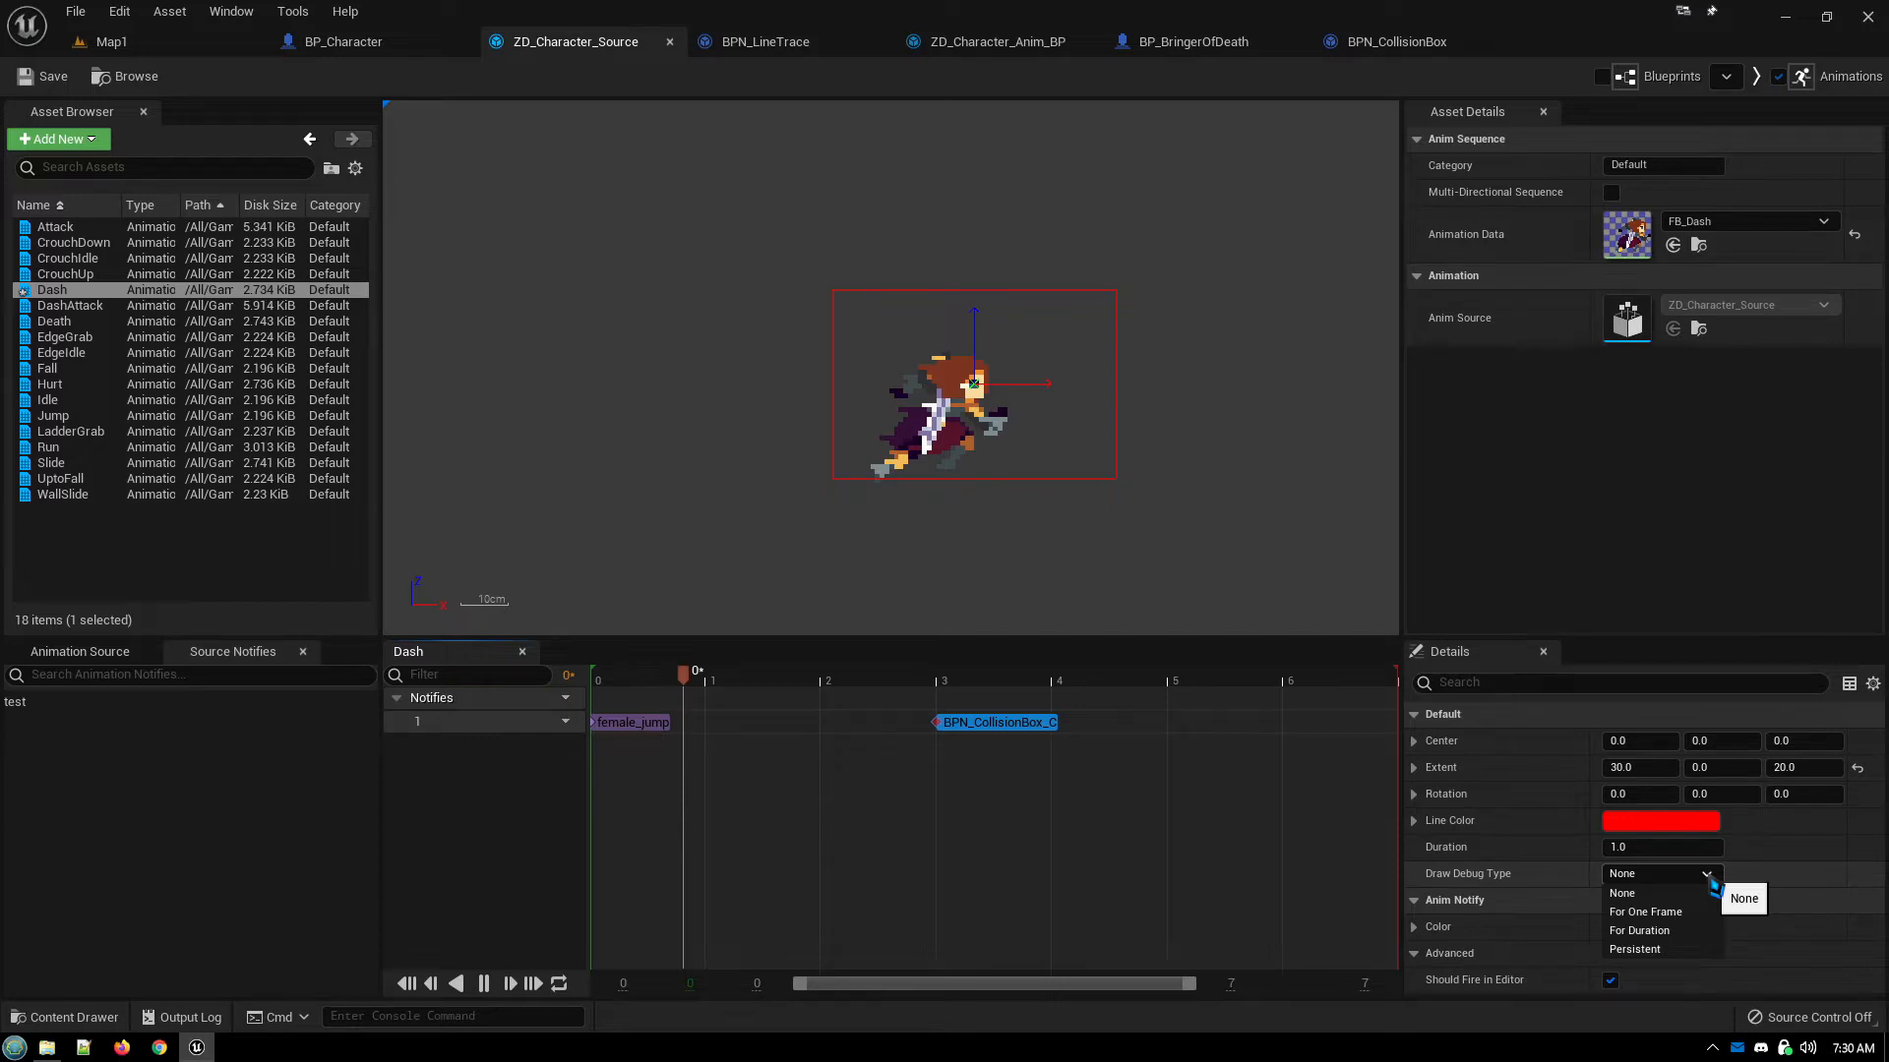
left_click(1712, 890)
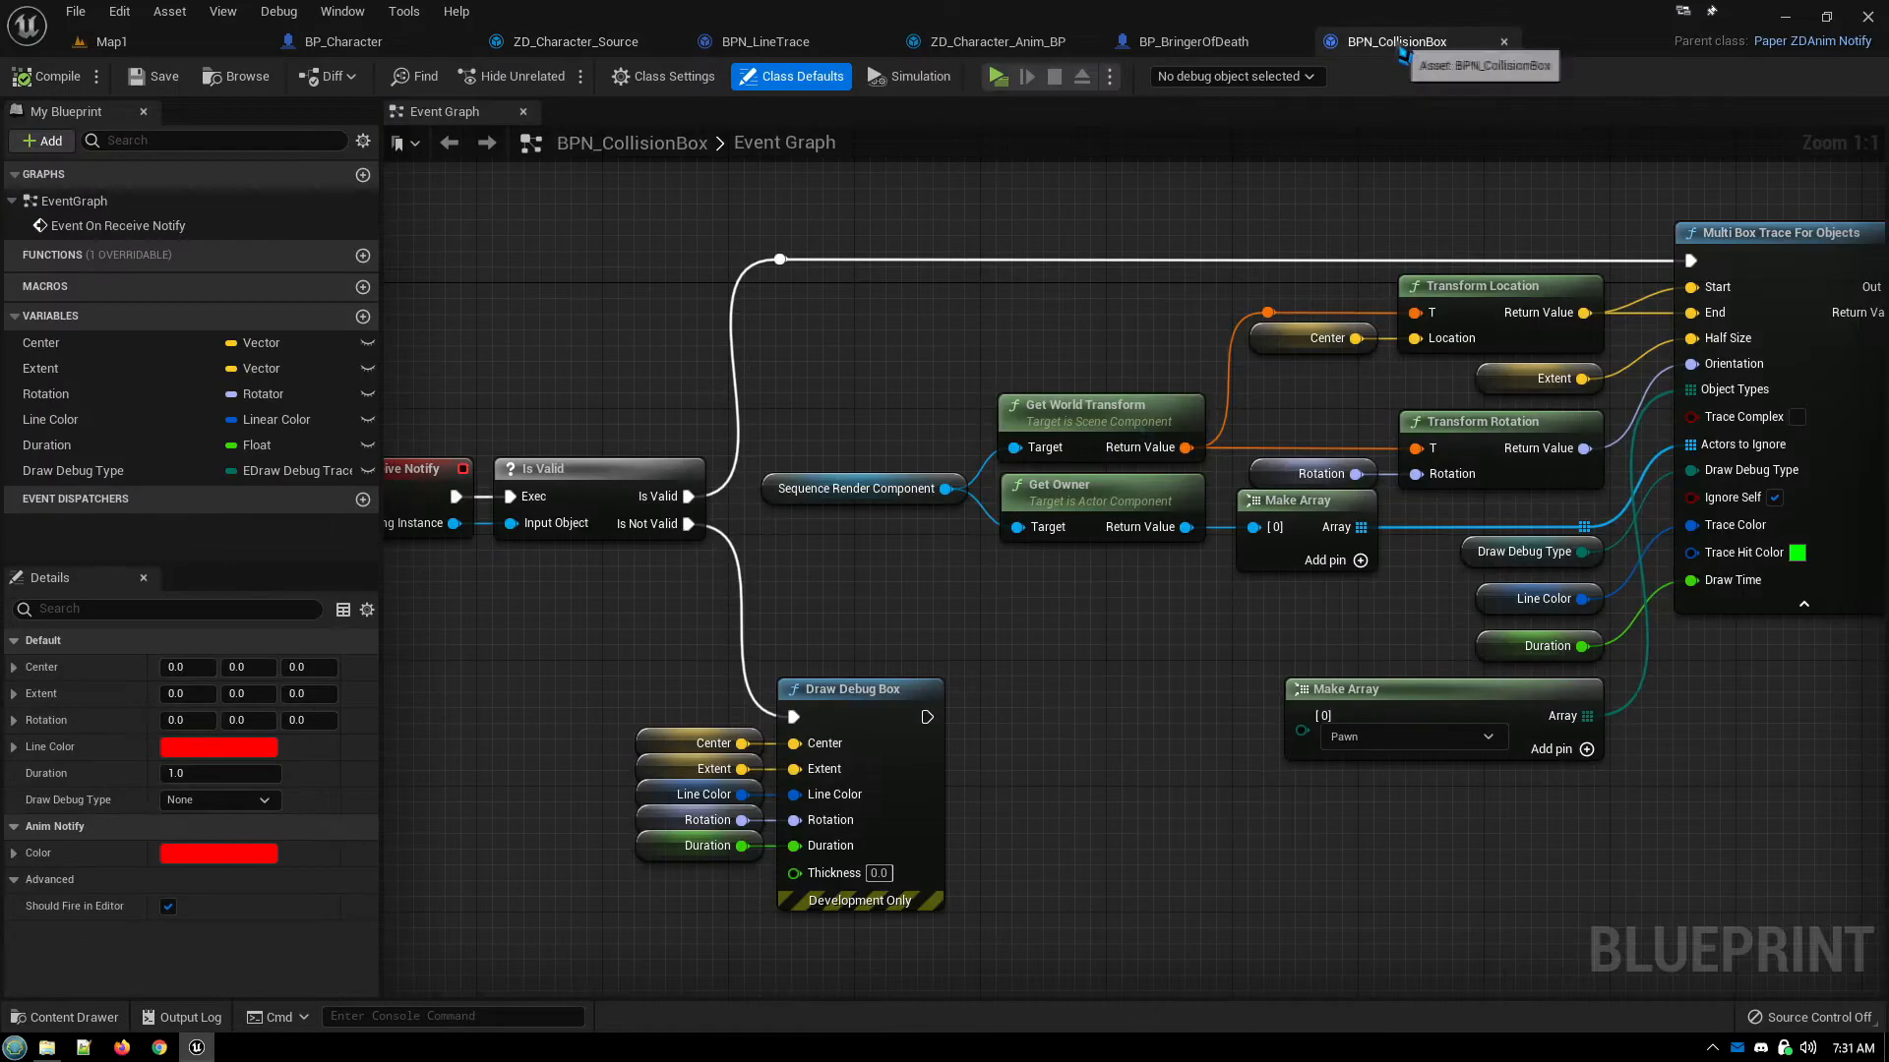
left_click(1397, 41)
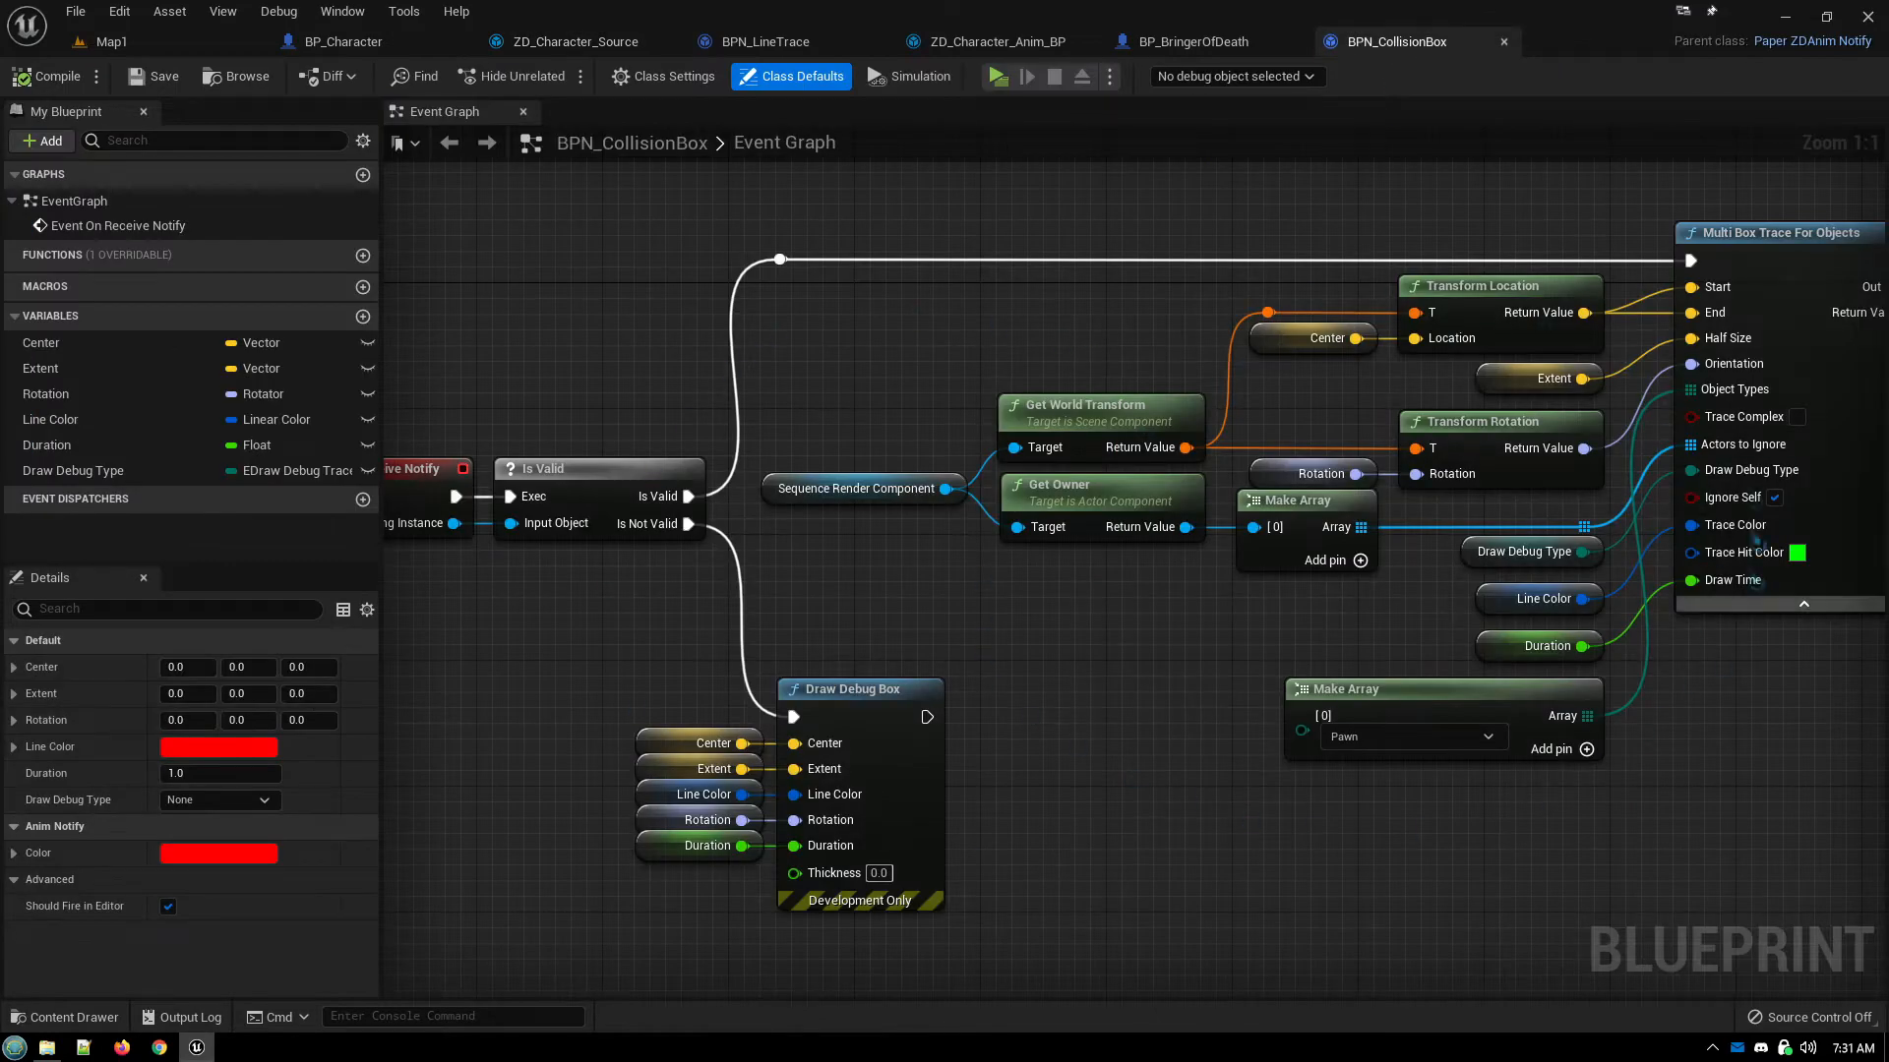
mouse_move(1520, 879)
right_mouse_down()
mouse_move(1243, 866)
mouse_move(1496, 879)
right_mouse_up()
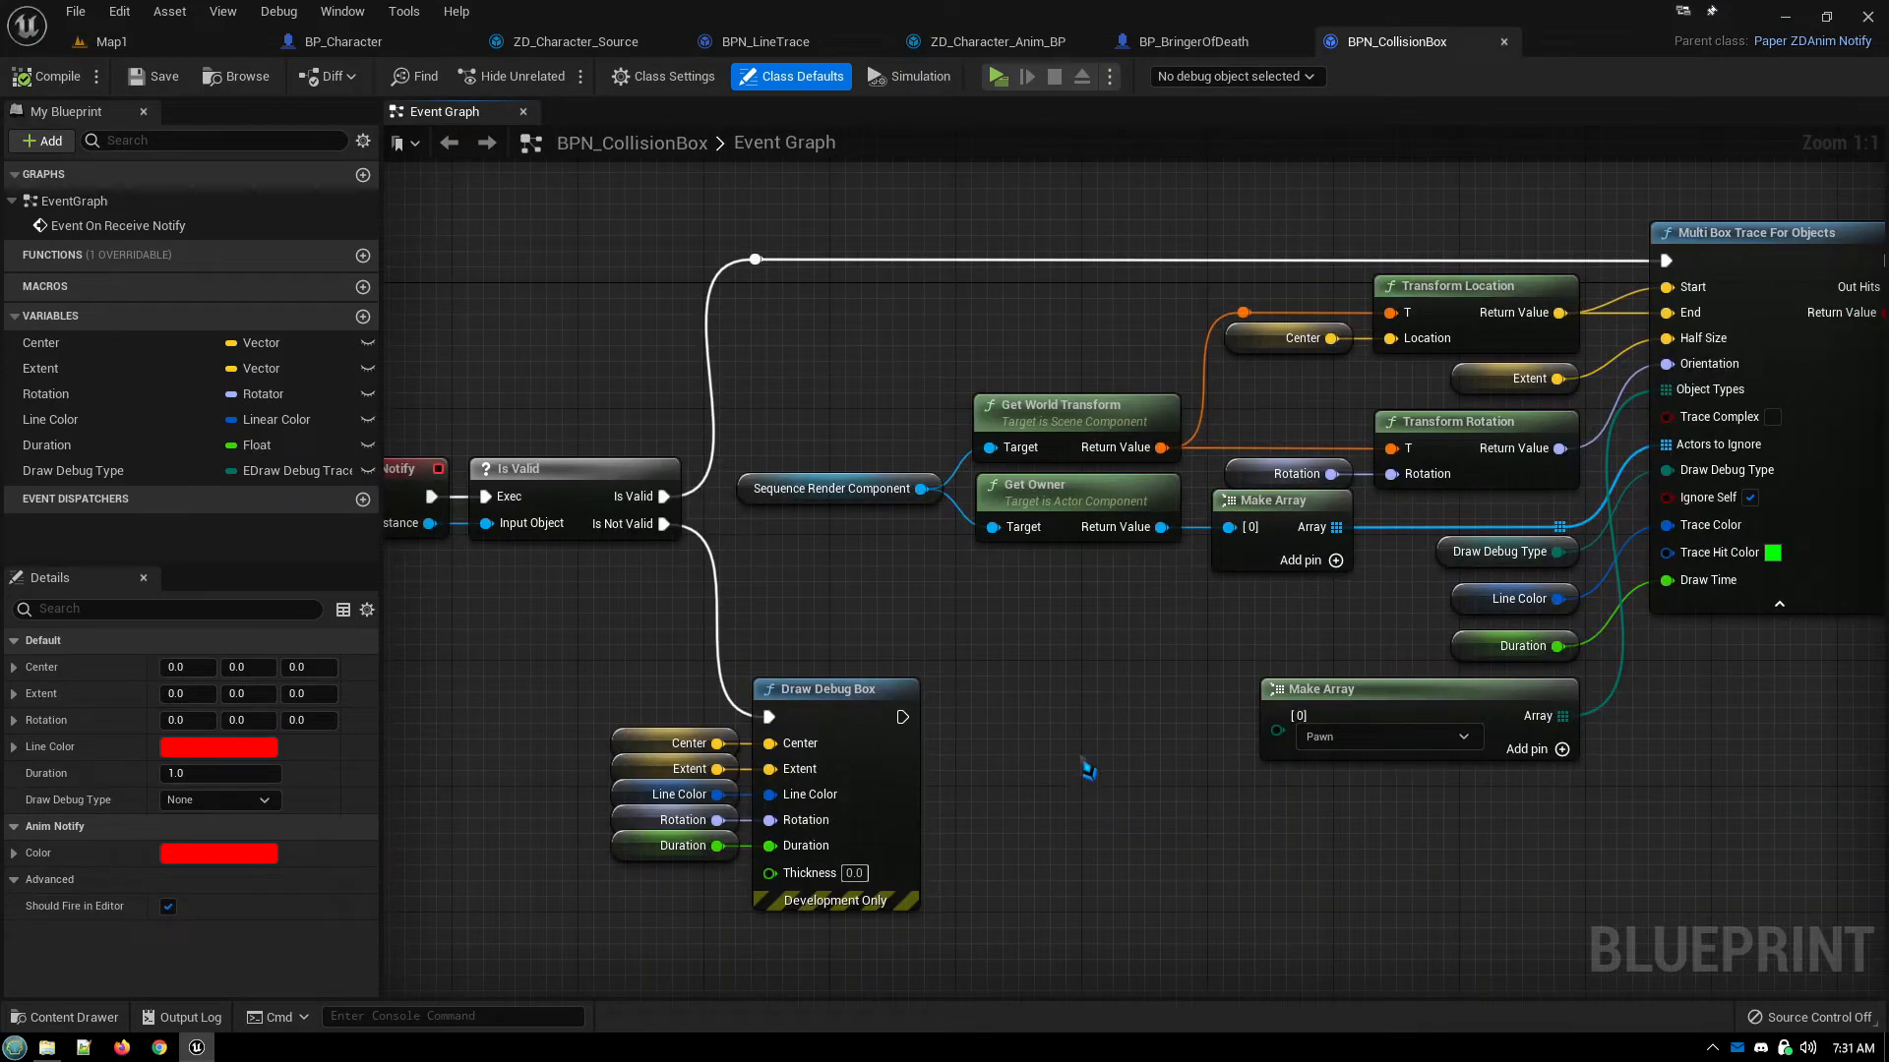
Examine the BPN_CollisionBox graph from the validity check and box trace through the For Each Loop, Apply Damage and Spawn Emitter at Location nodes
right_click_drag(1135, 321, 598, 368)
right_click_drag(1426, 588, 608, 649)
right_click_drag(1190, 836, 1067, 814)
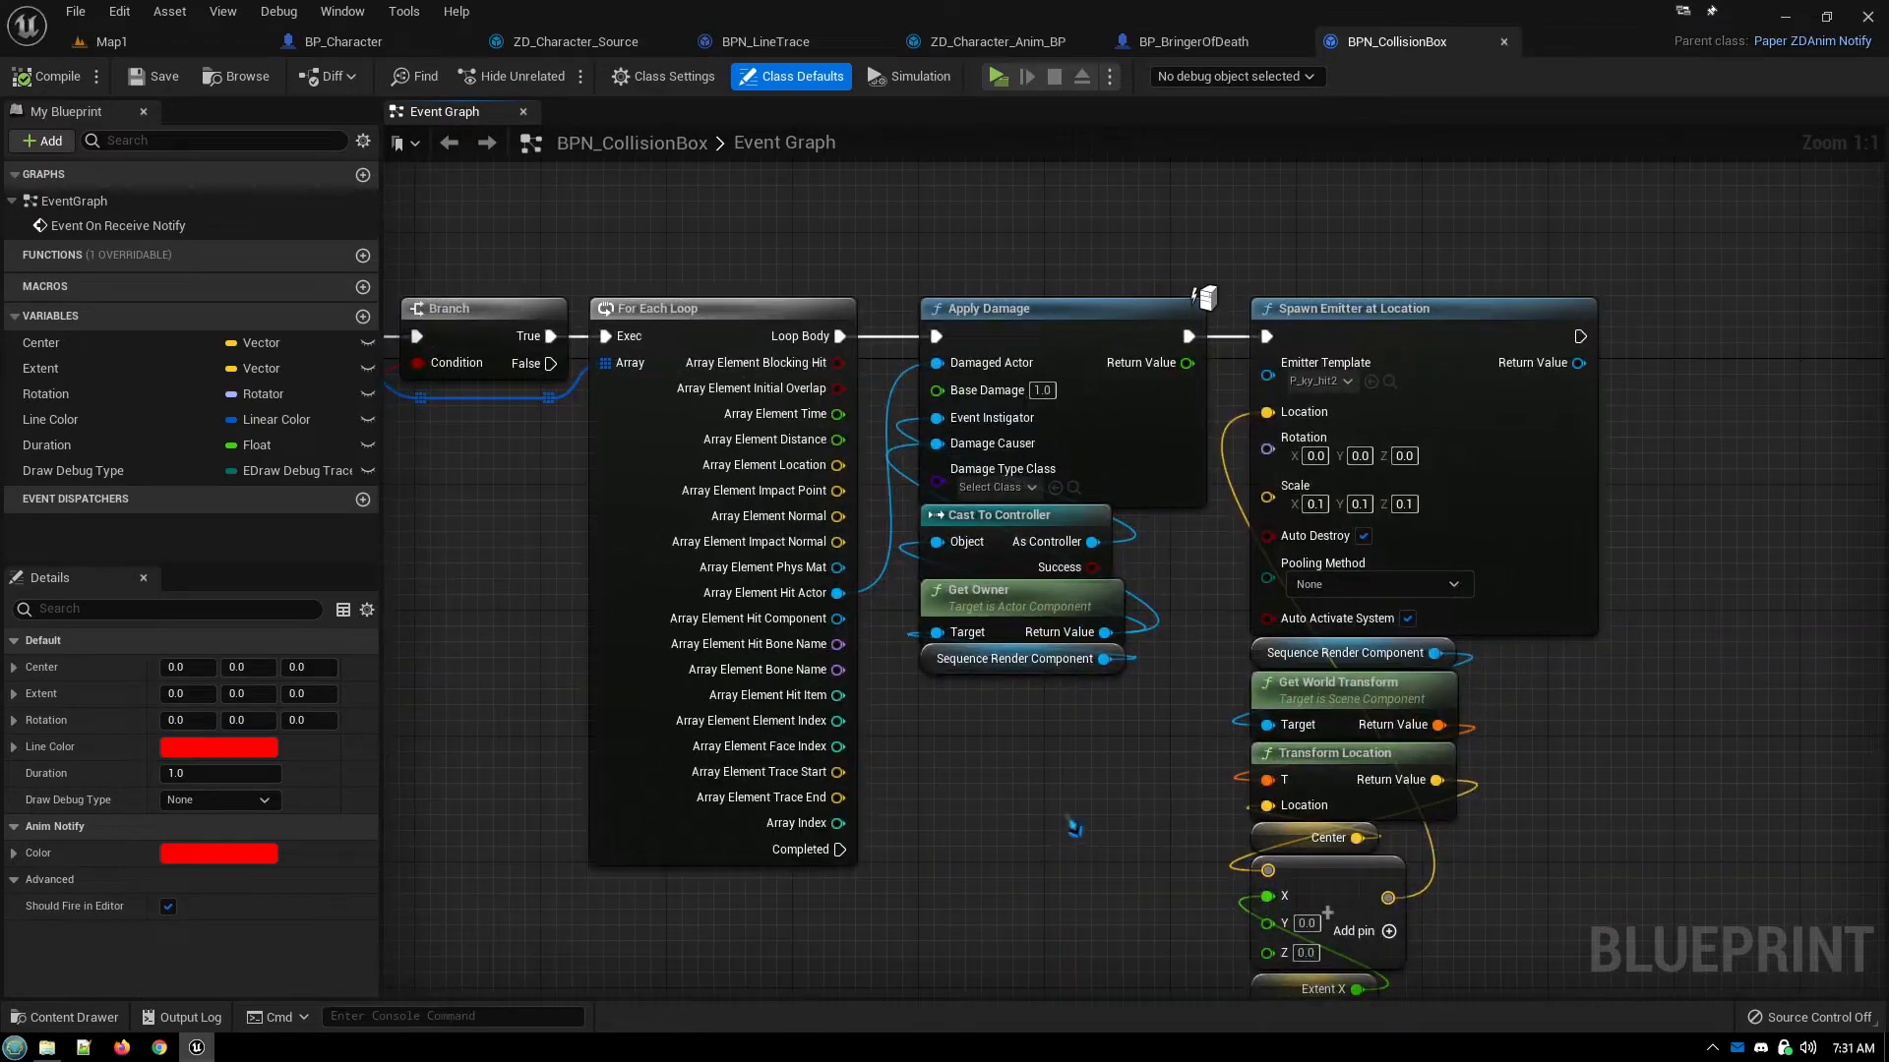
right_click_drag(1598, 848, 1634, 735)
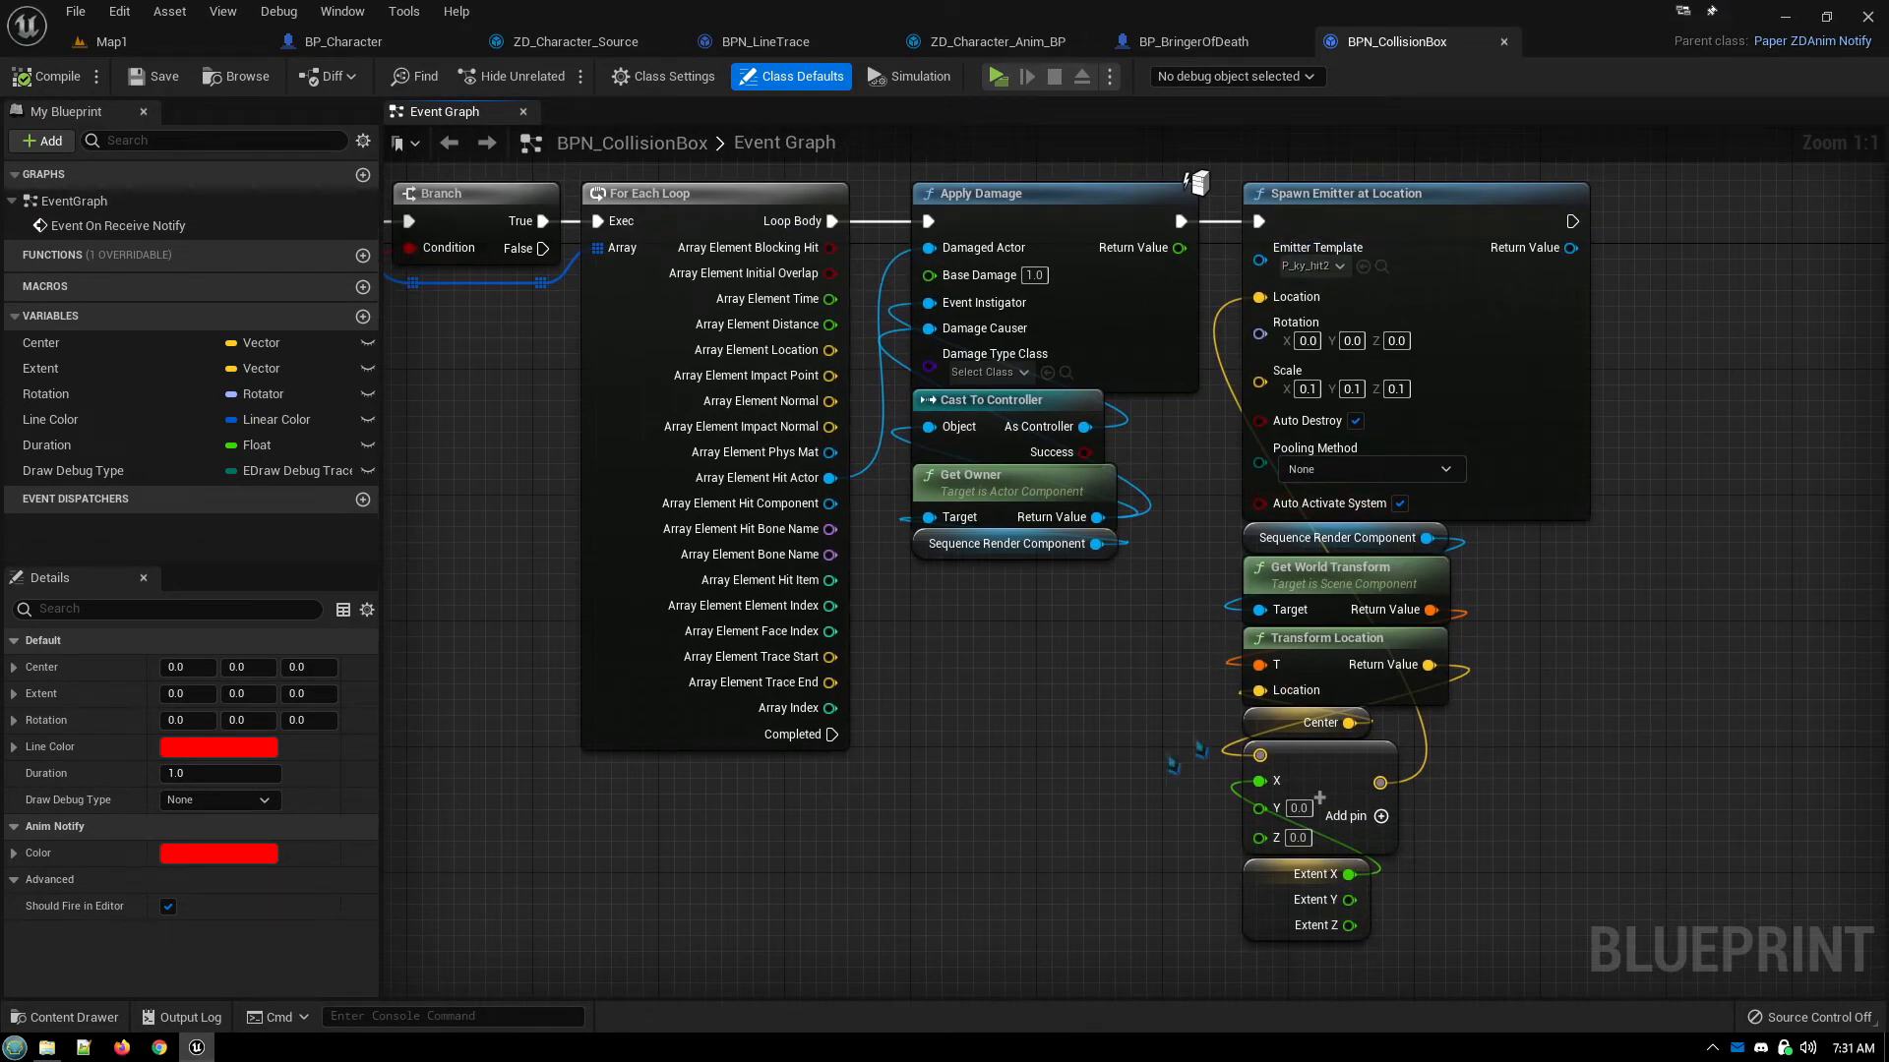
right_click_drag(1023, 780, 1180, 847)
right_click_drag(531, 797, 1180, 805)
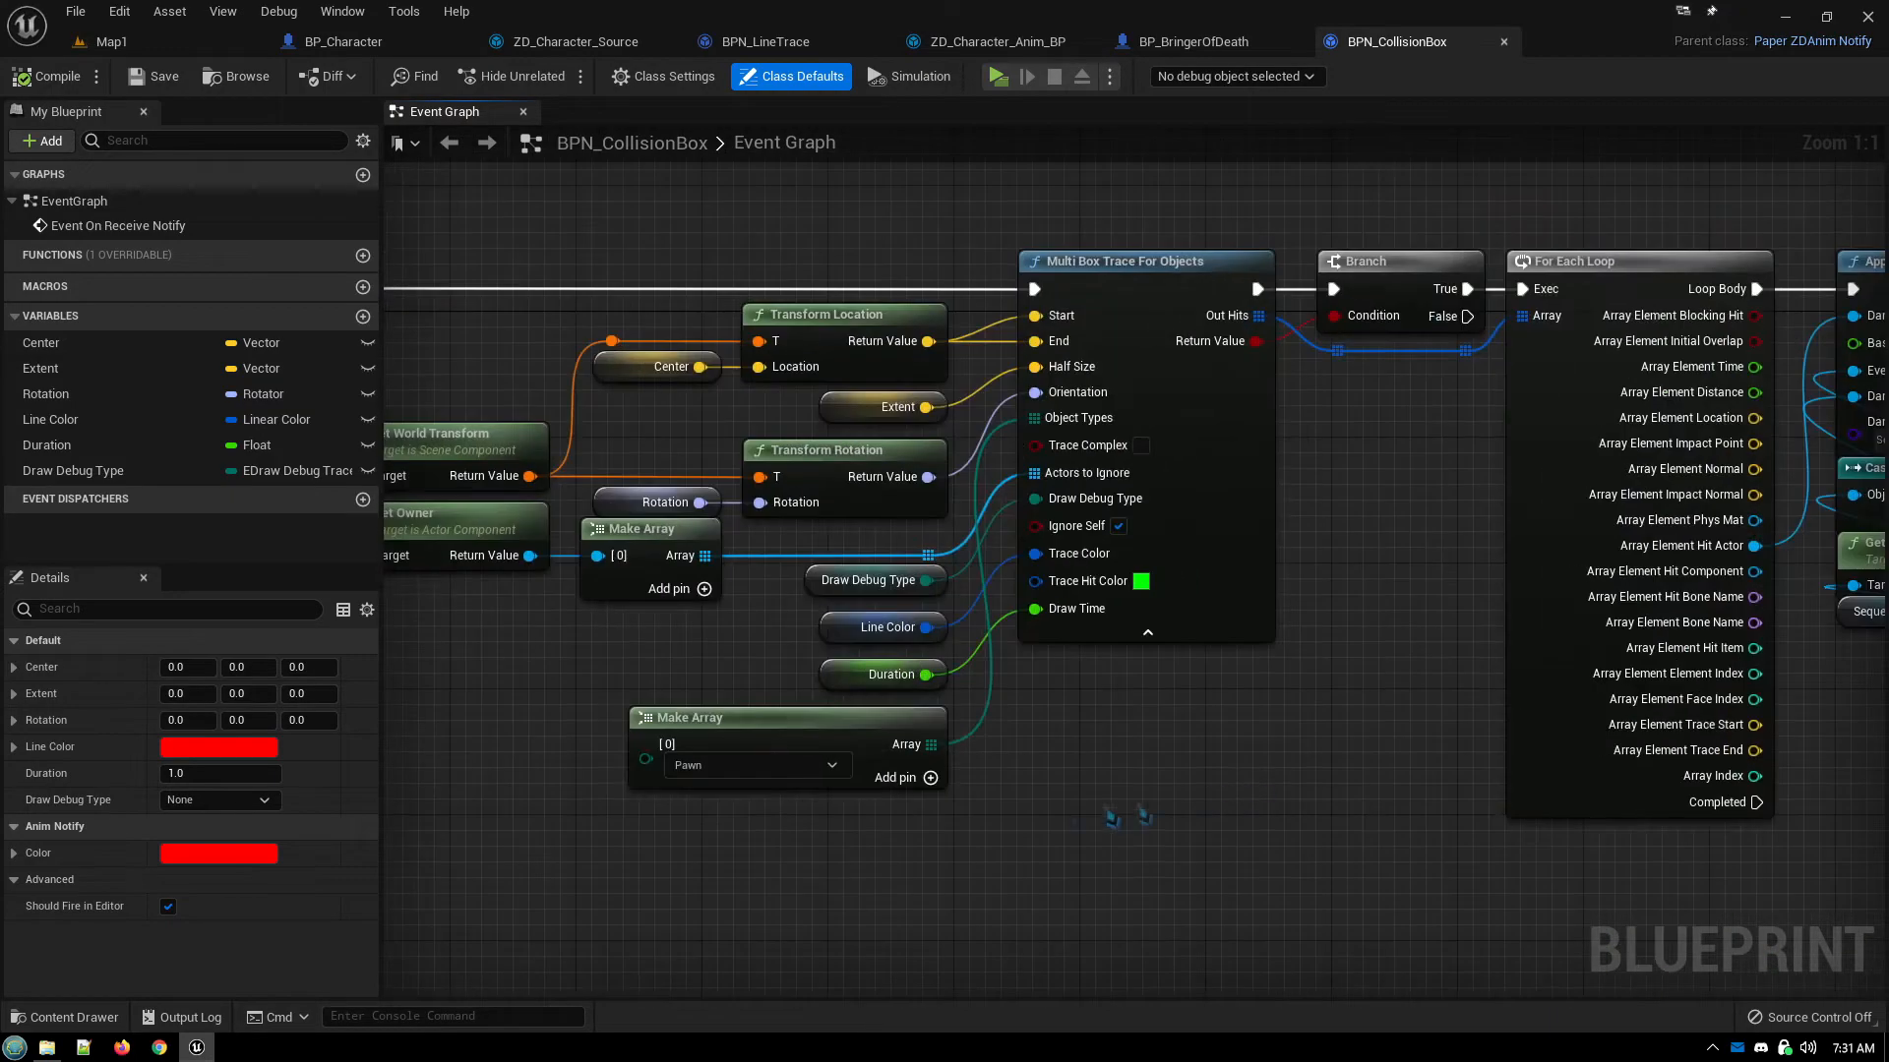
right_click_drag(560, 843, 1013, 745)
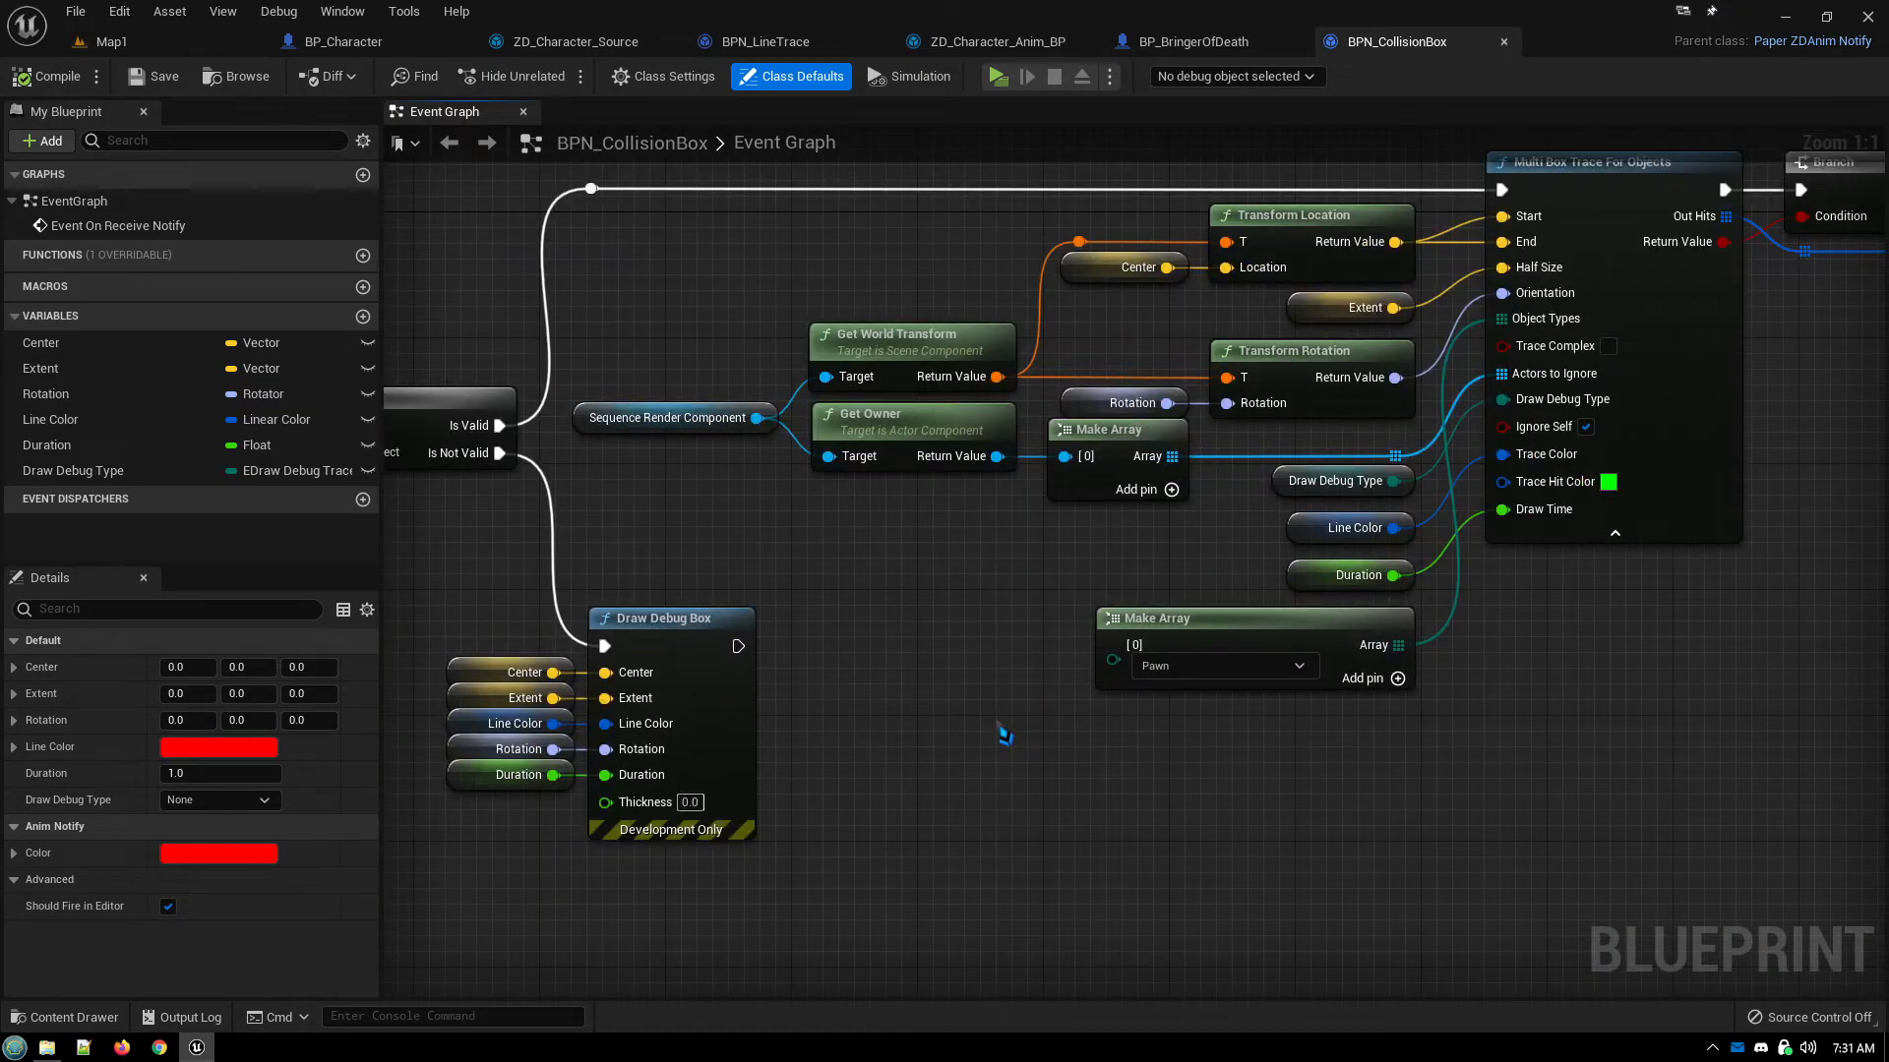
right_click_drag(1004, 733, 723, 791)
right_click_drag(1702, 939, 848, 903)
mouse_move(1218, 913)
right_mouse_down()
mouse_move(1131, 894)
mouse_move(1265, 898)
mouse_move(1348, 935)
right_mouse_up()
right_click_drag(713, 884, 1148, 883)
mouse_move(789, 803)
right_mouse_down()
mouse_move(836, 759)
mouse_move(1040, 804)
right_mouse_up()
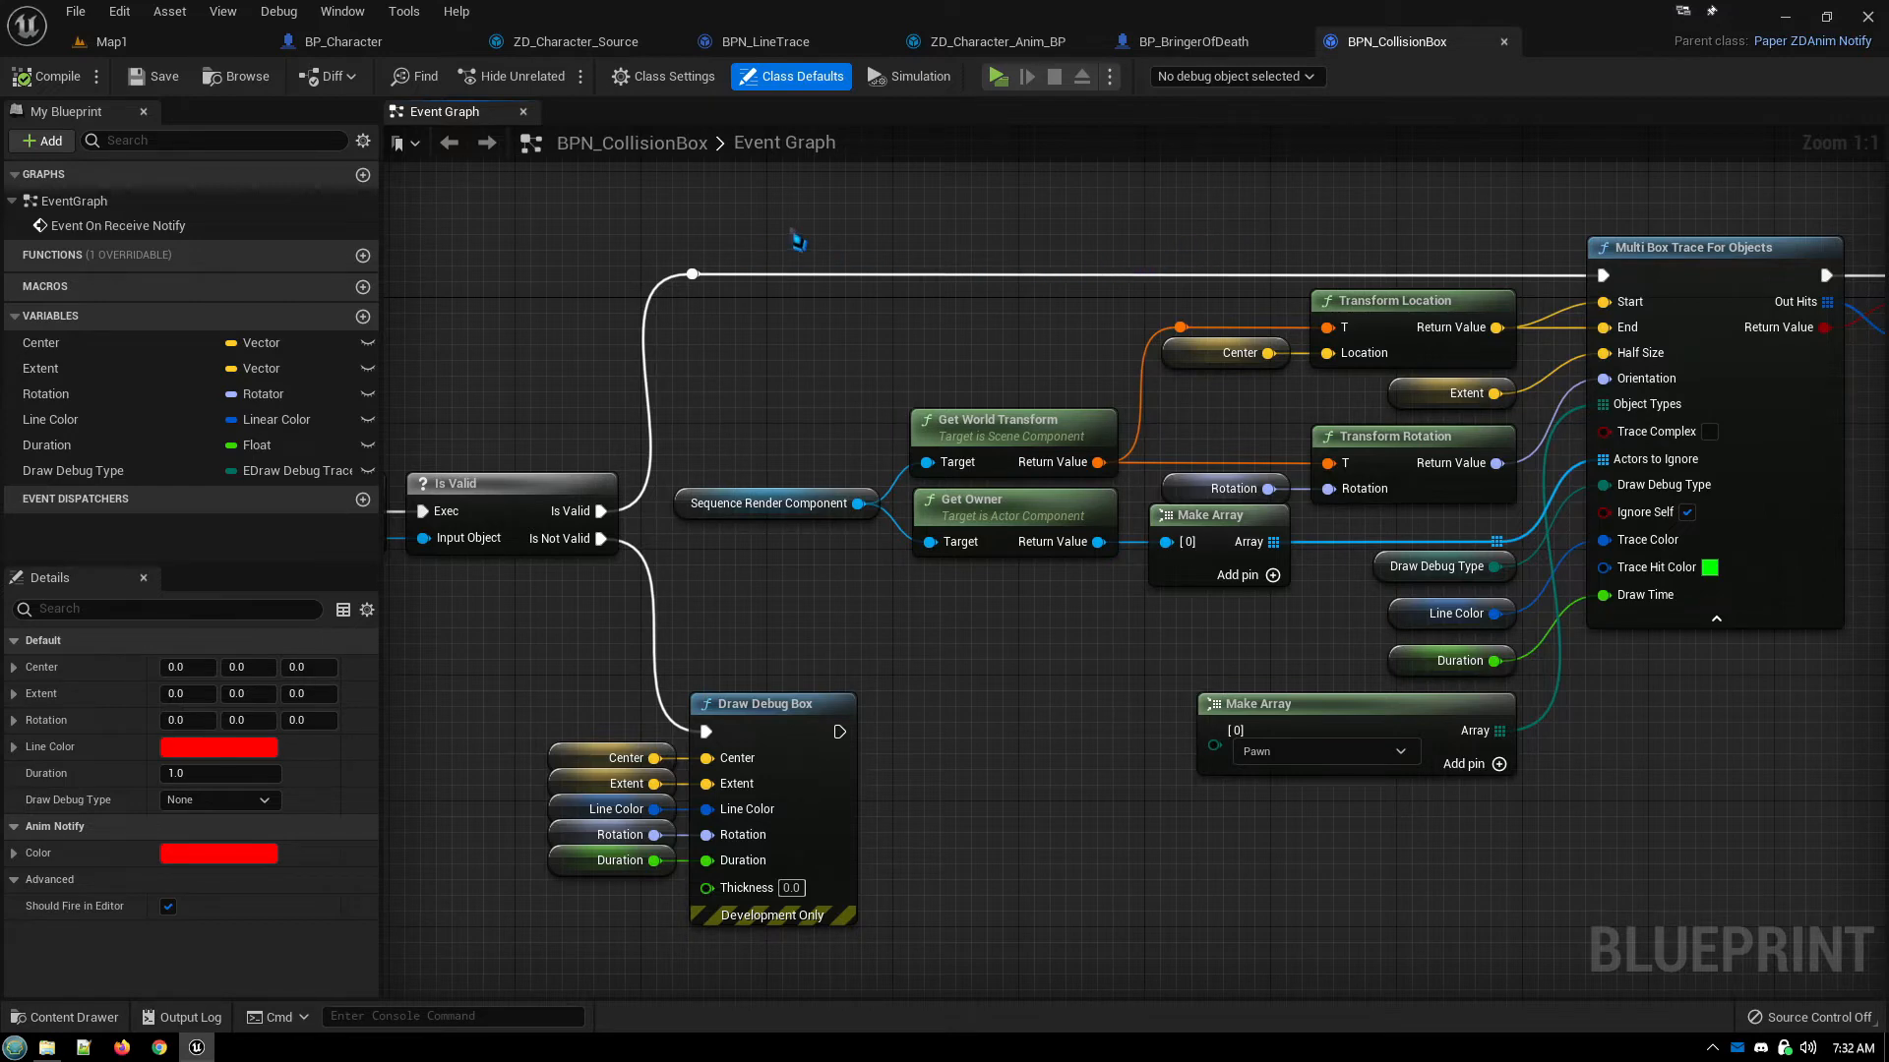
Browse to the project content and open the FB_Attack flipbook from the Character/Attack folder to view its HitPos socket
left_click(236, 77)
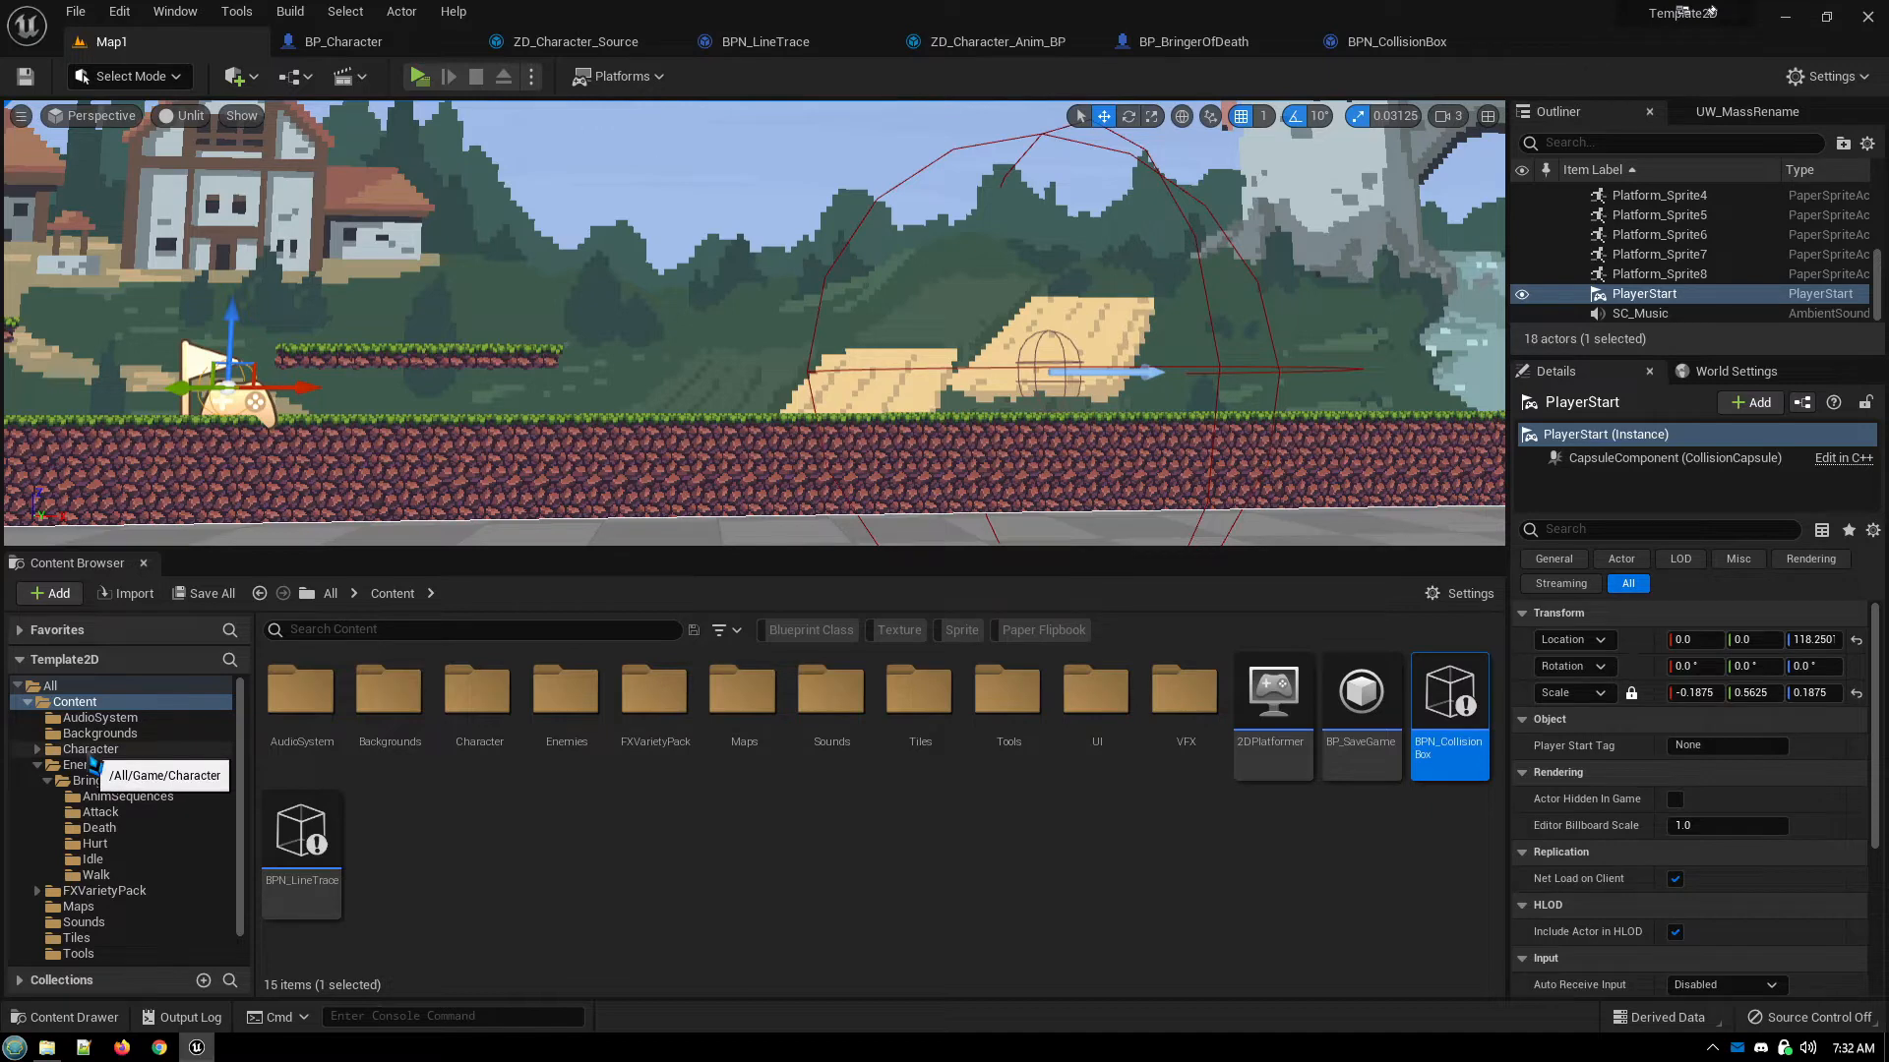
left_click_drag(73, 765, 44, 765)
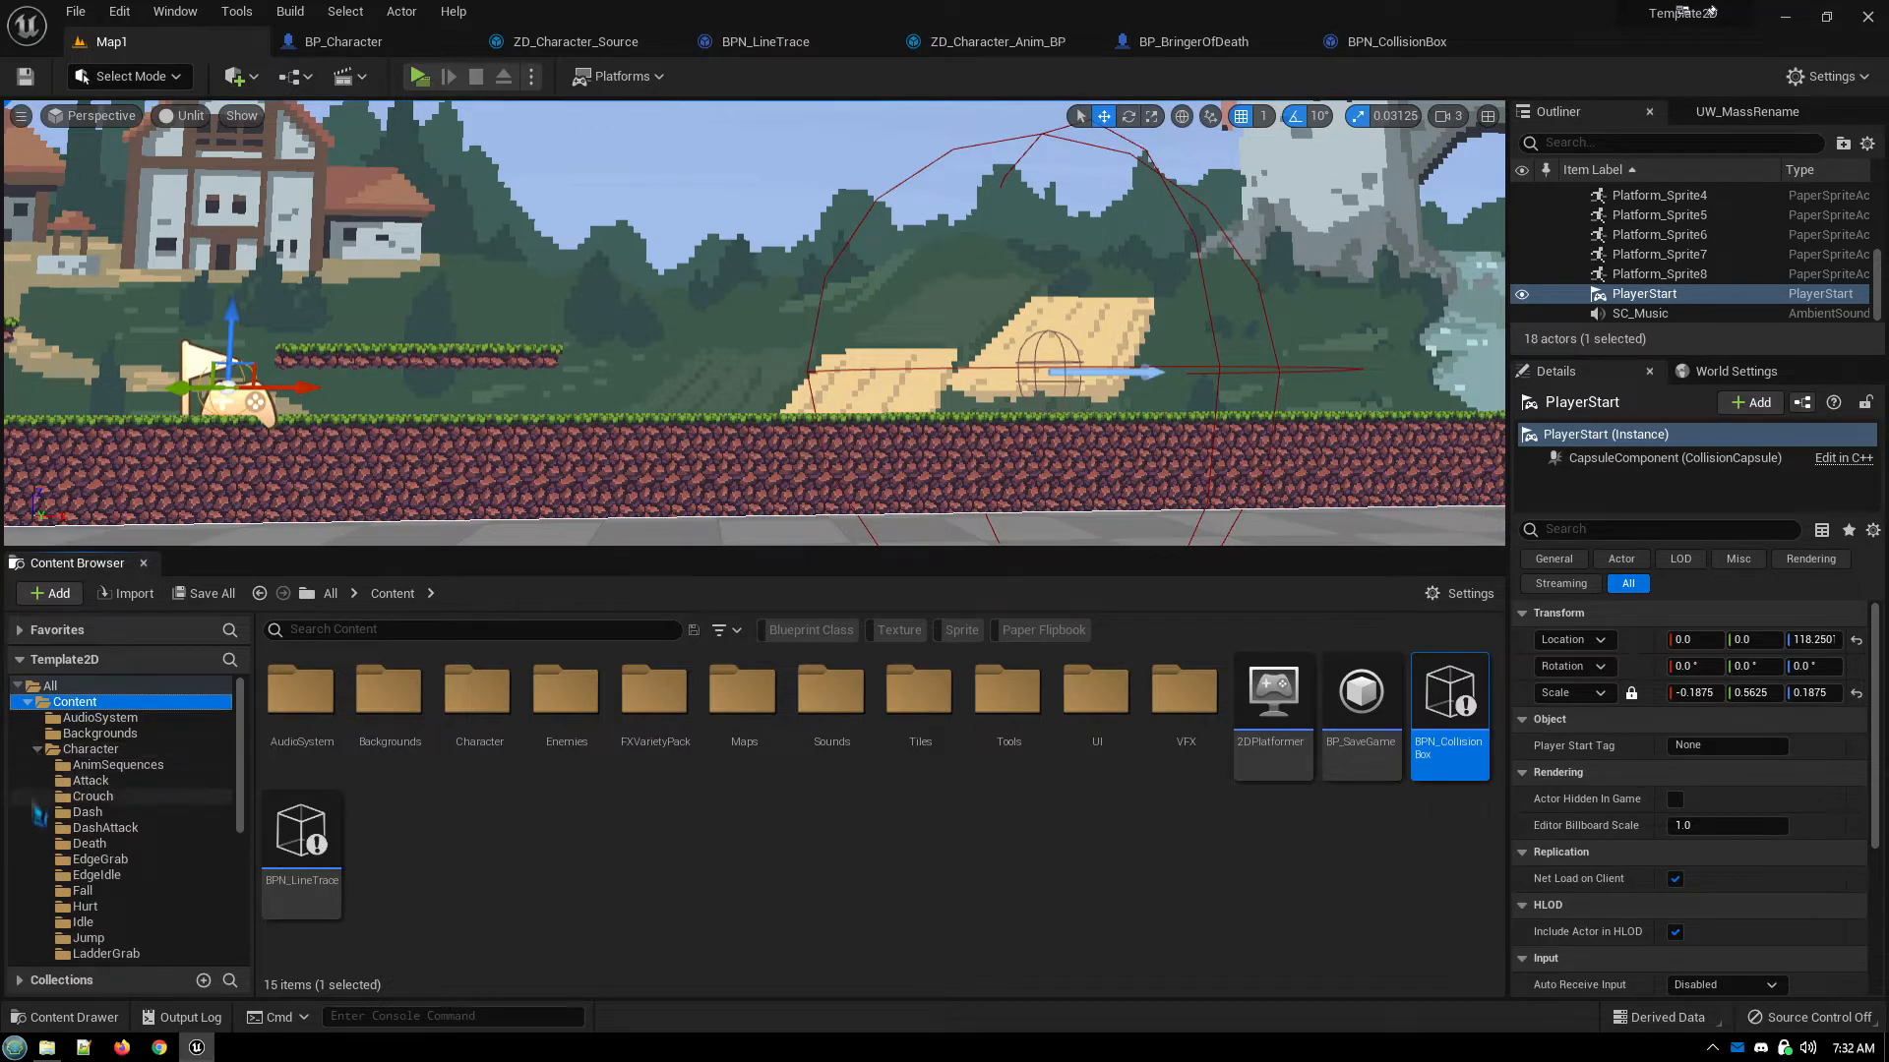
left_click(95, 783)
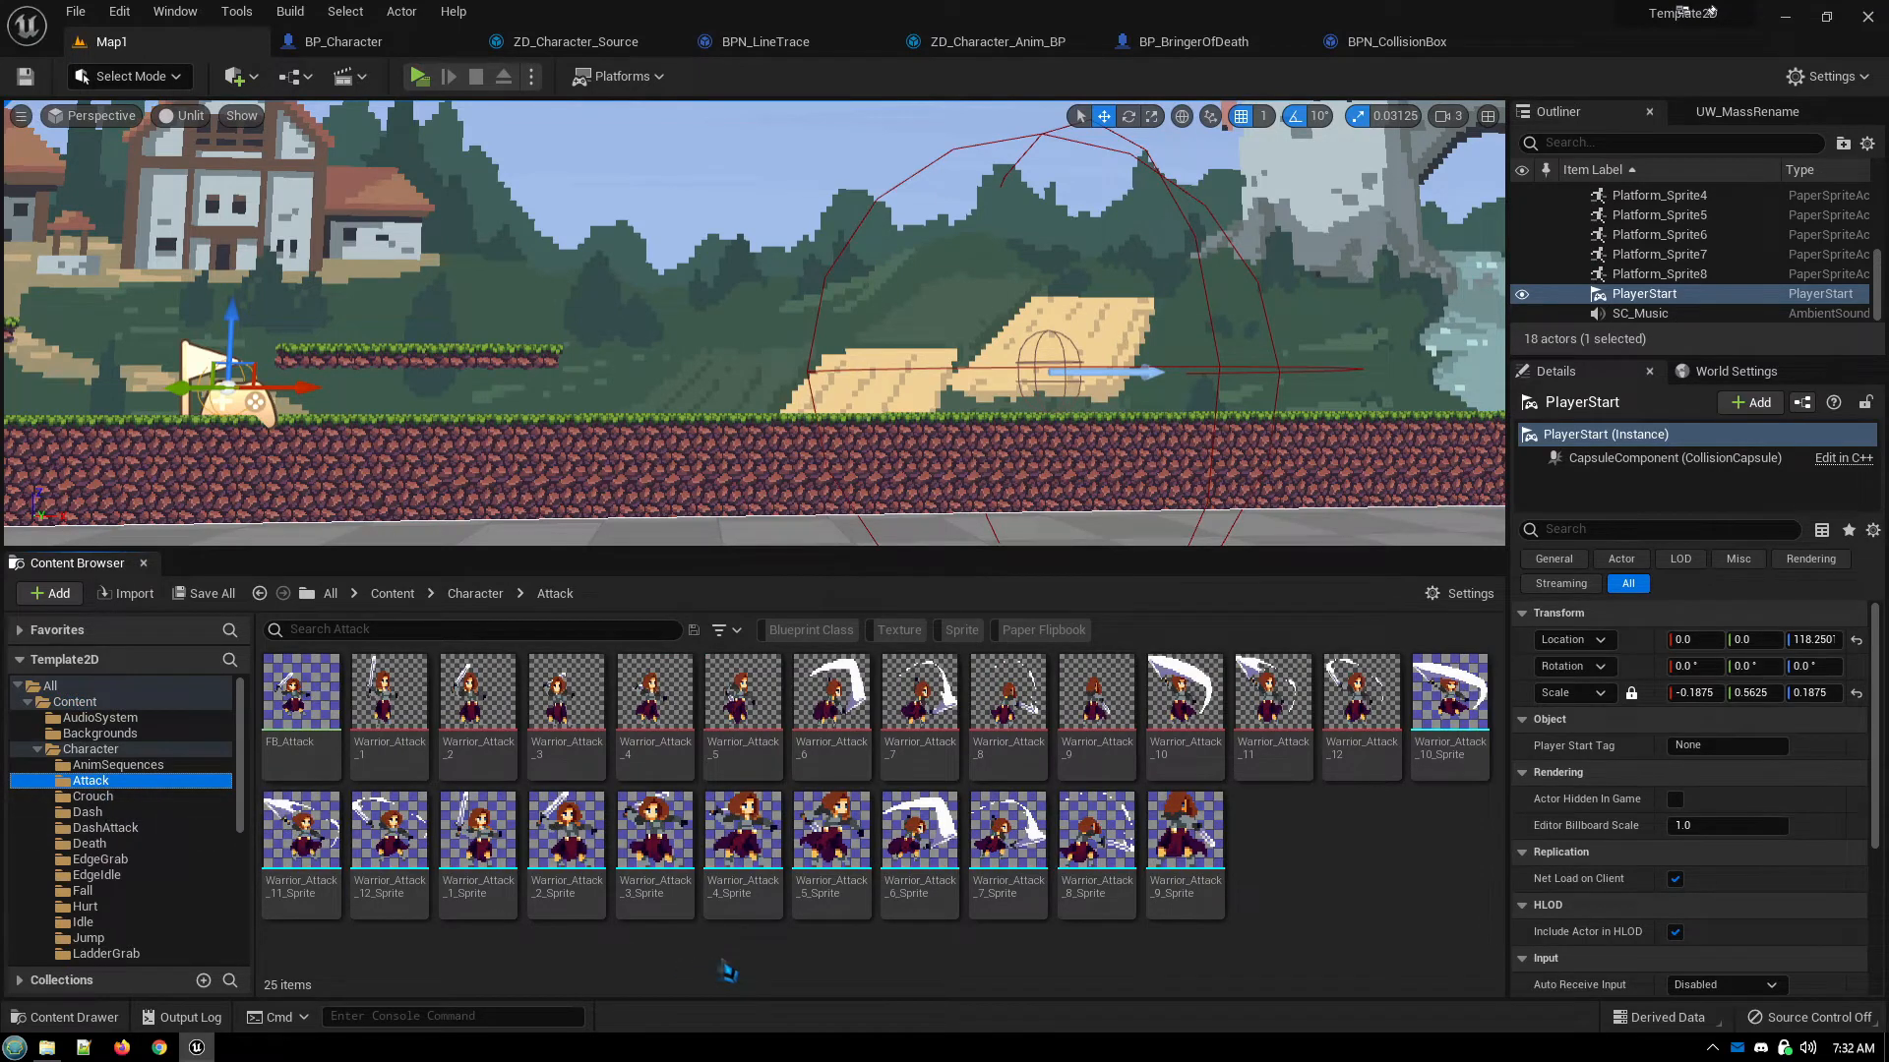
double_click(305, 700)
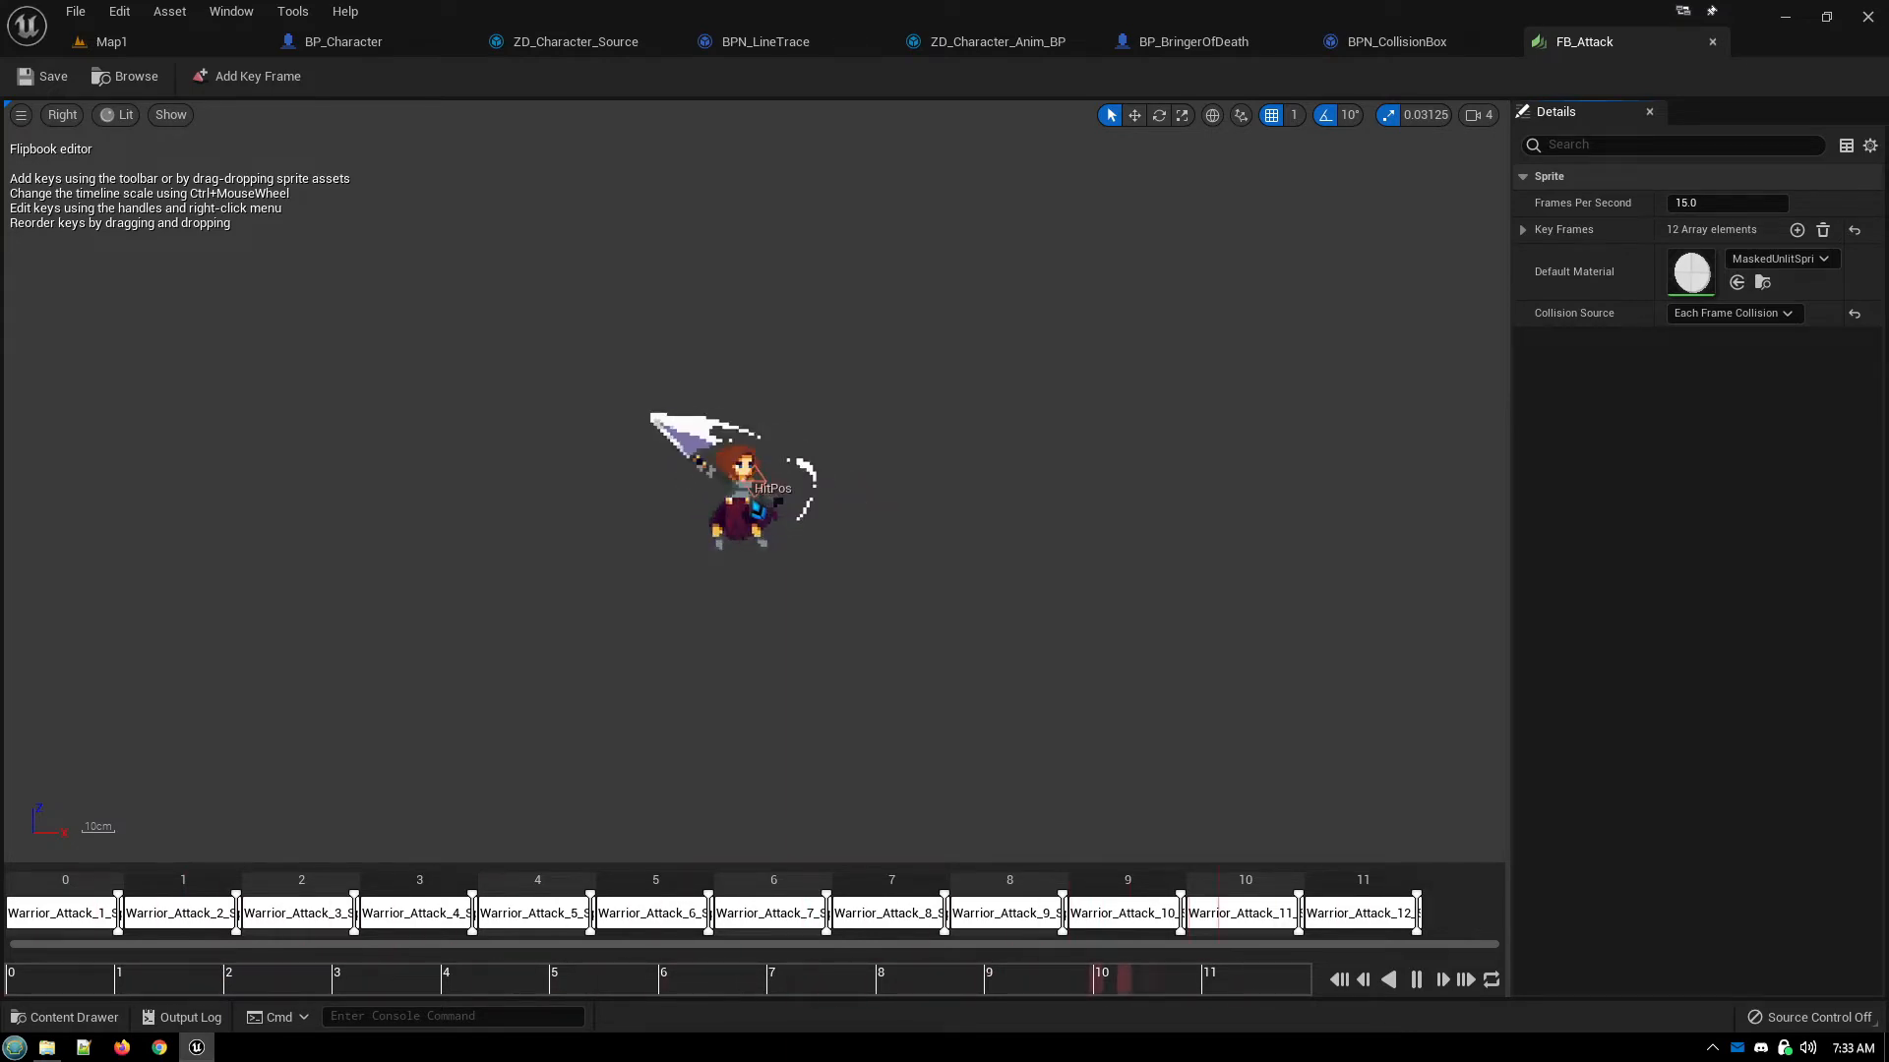
Open Warrior_Attack_6_Sprite, inspect its HitPos socket settings, and close both the sprite and the FB_Attack flipbook
left_click(147, 41)
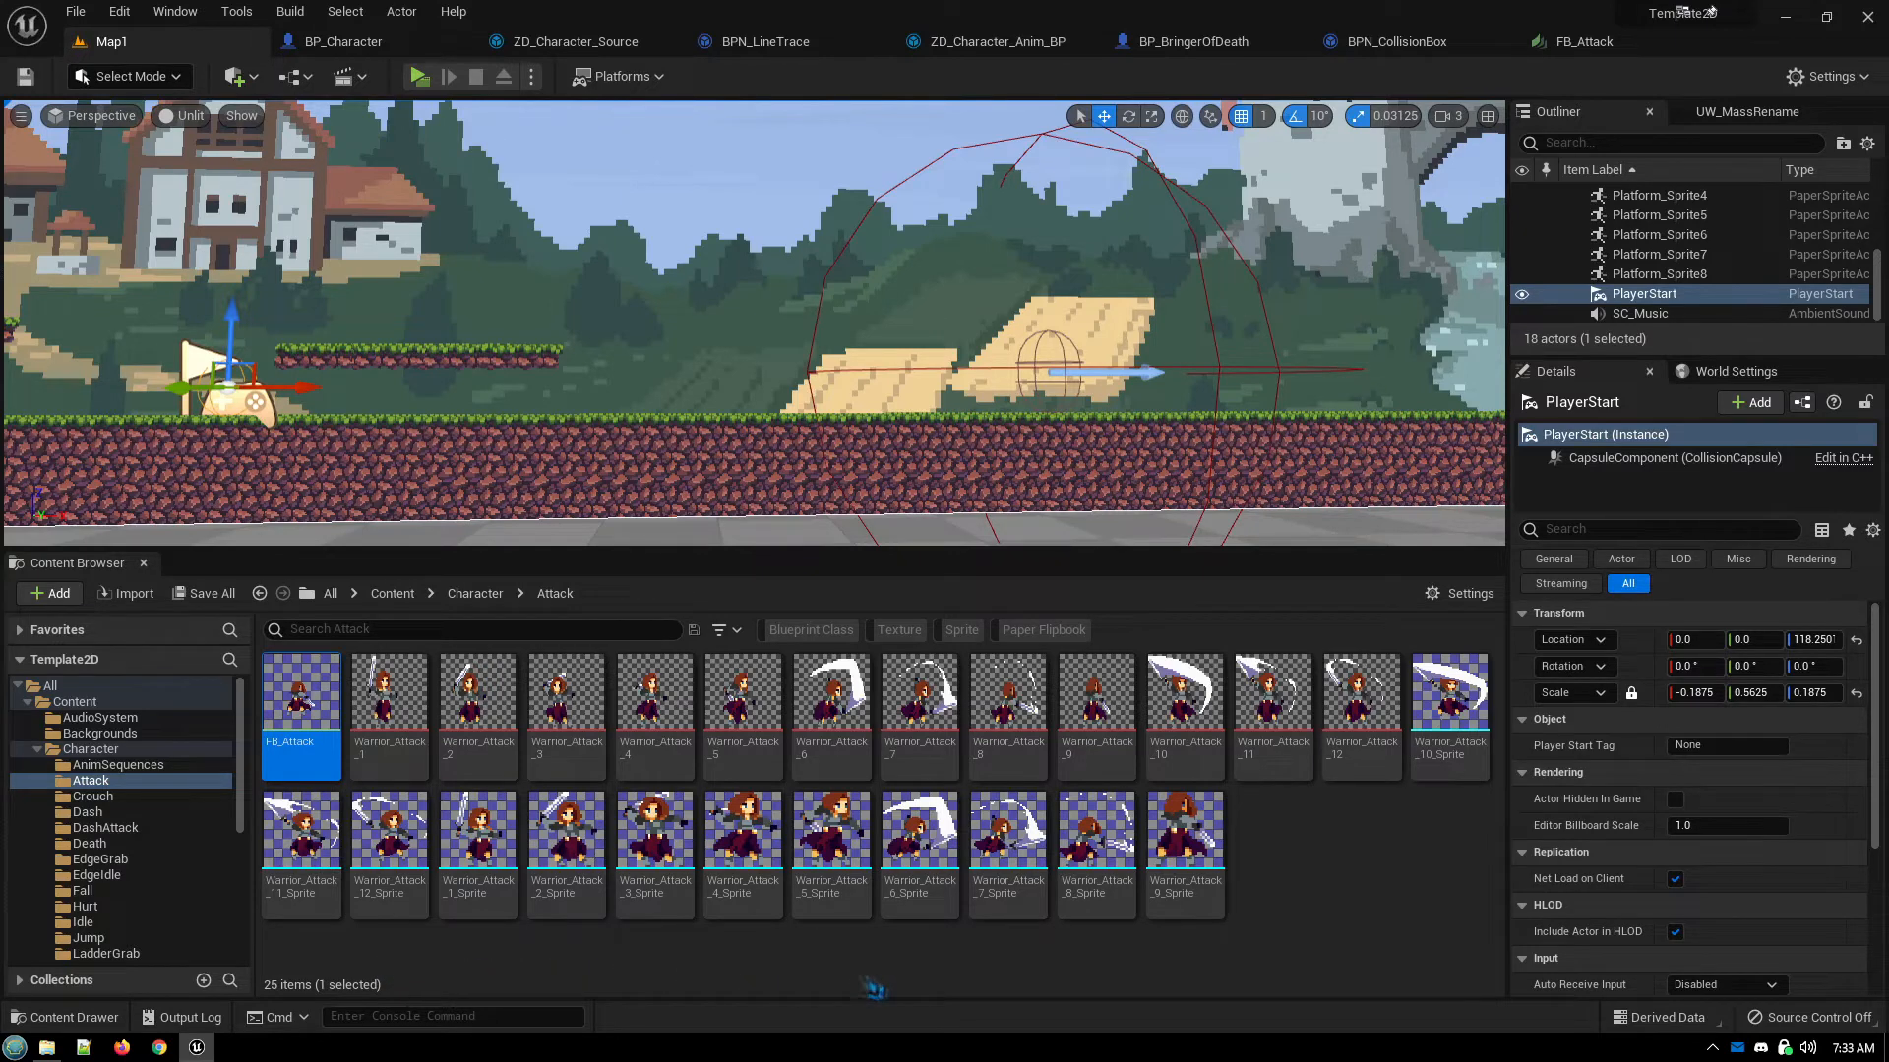
double_click(935, 836)
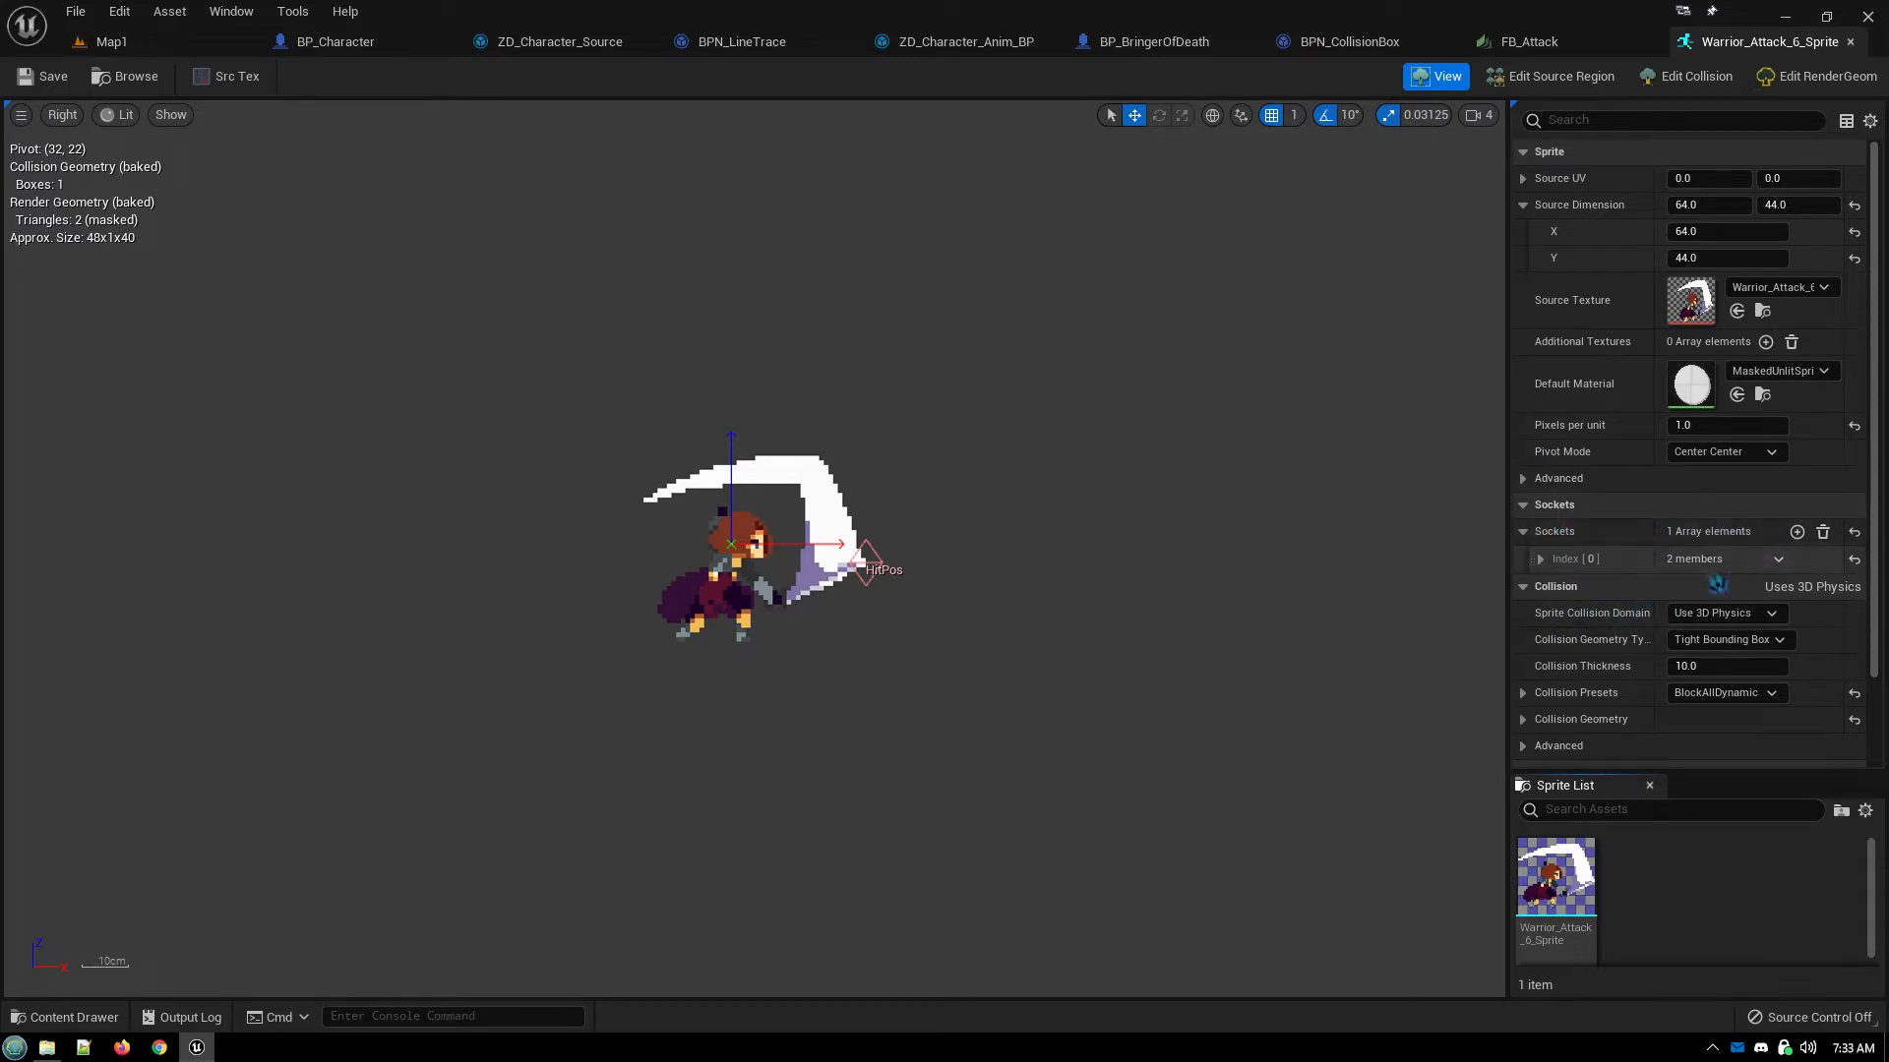
left_click(1541, 561)
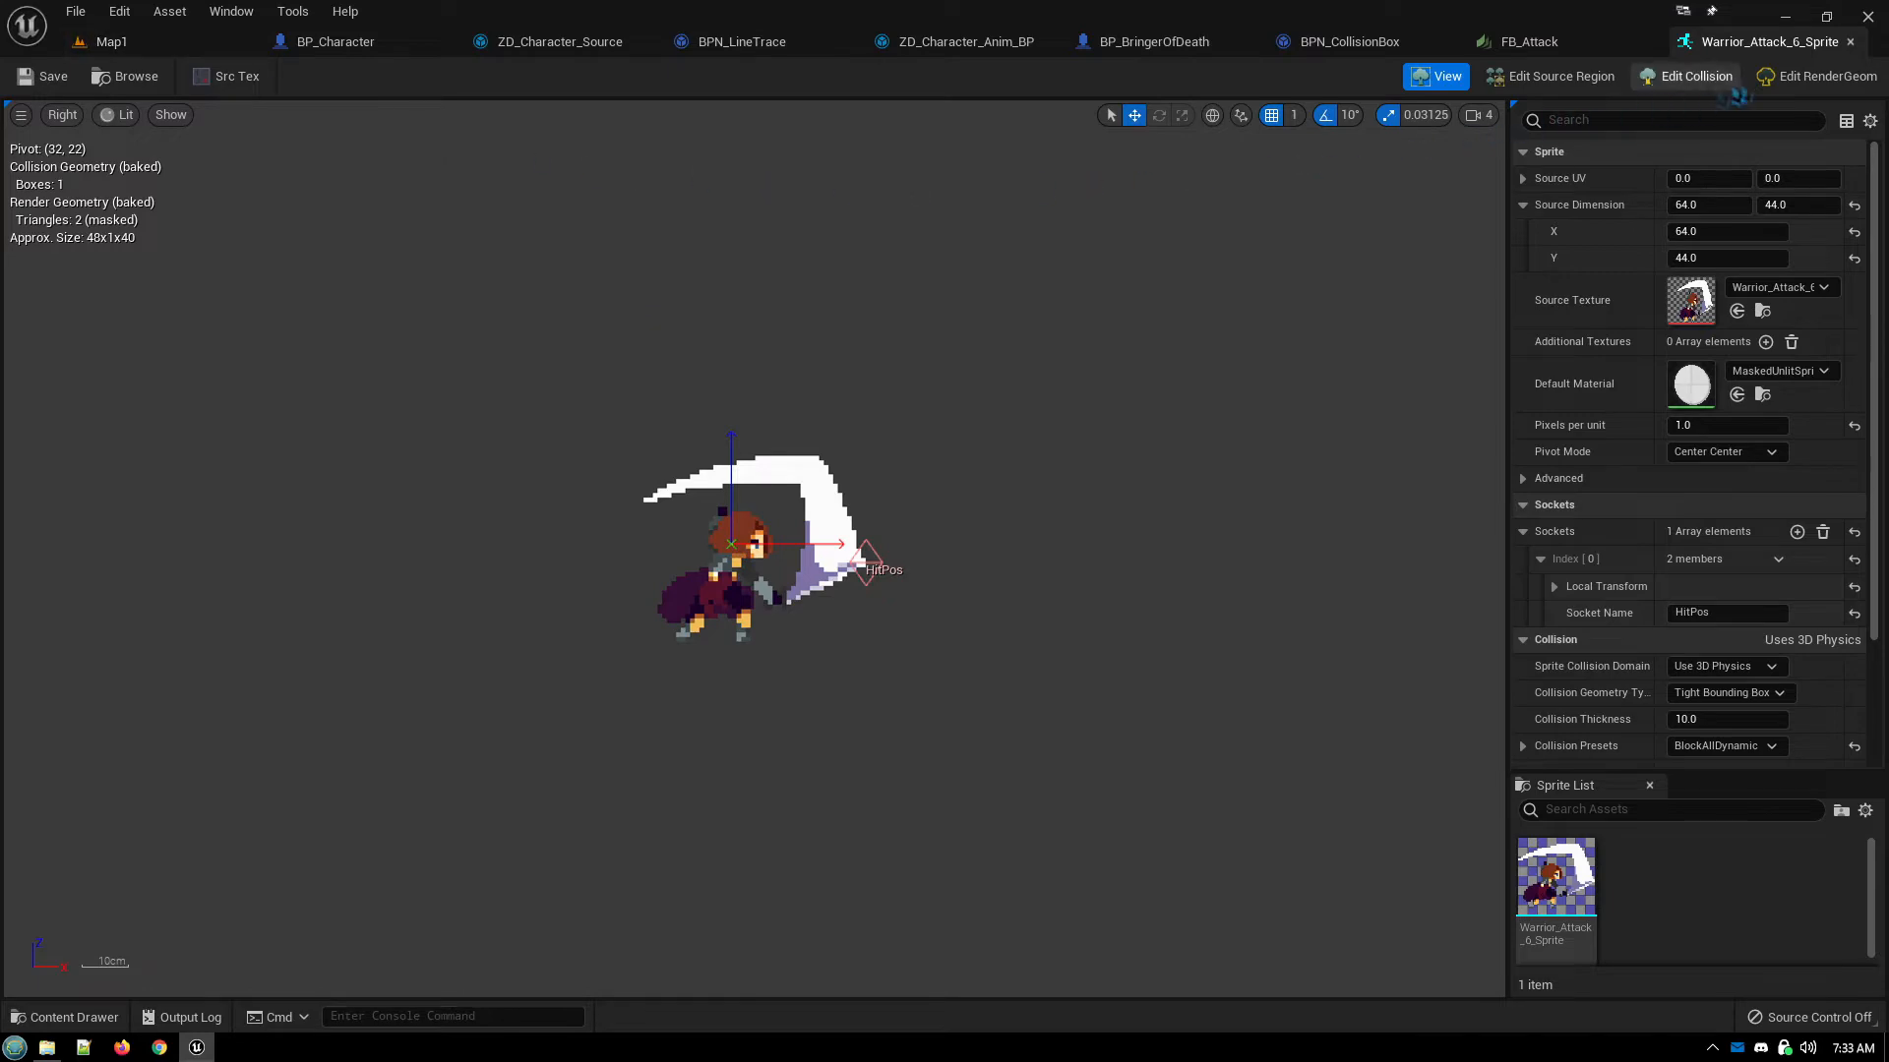
middle_click(1768, 47)
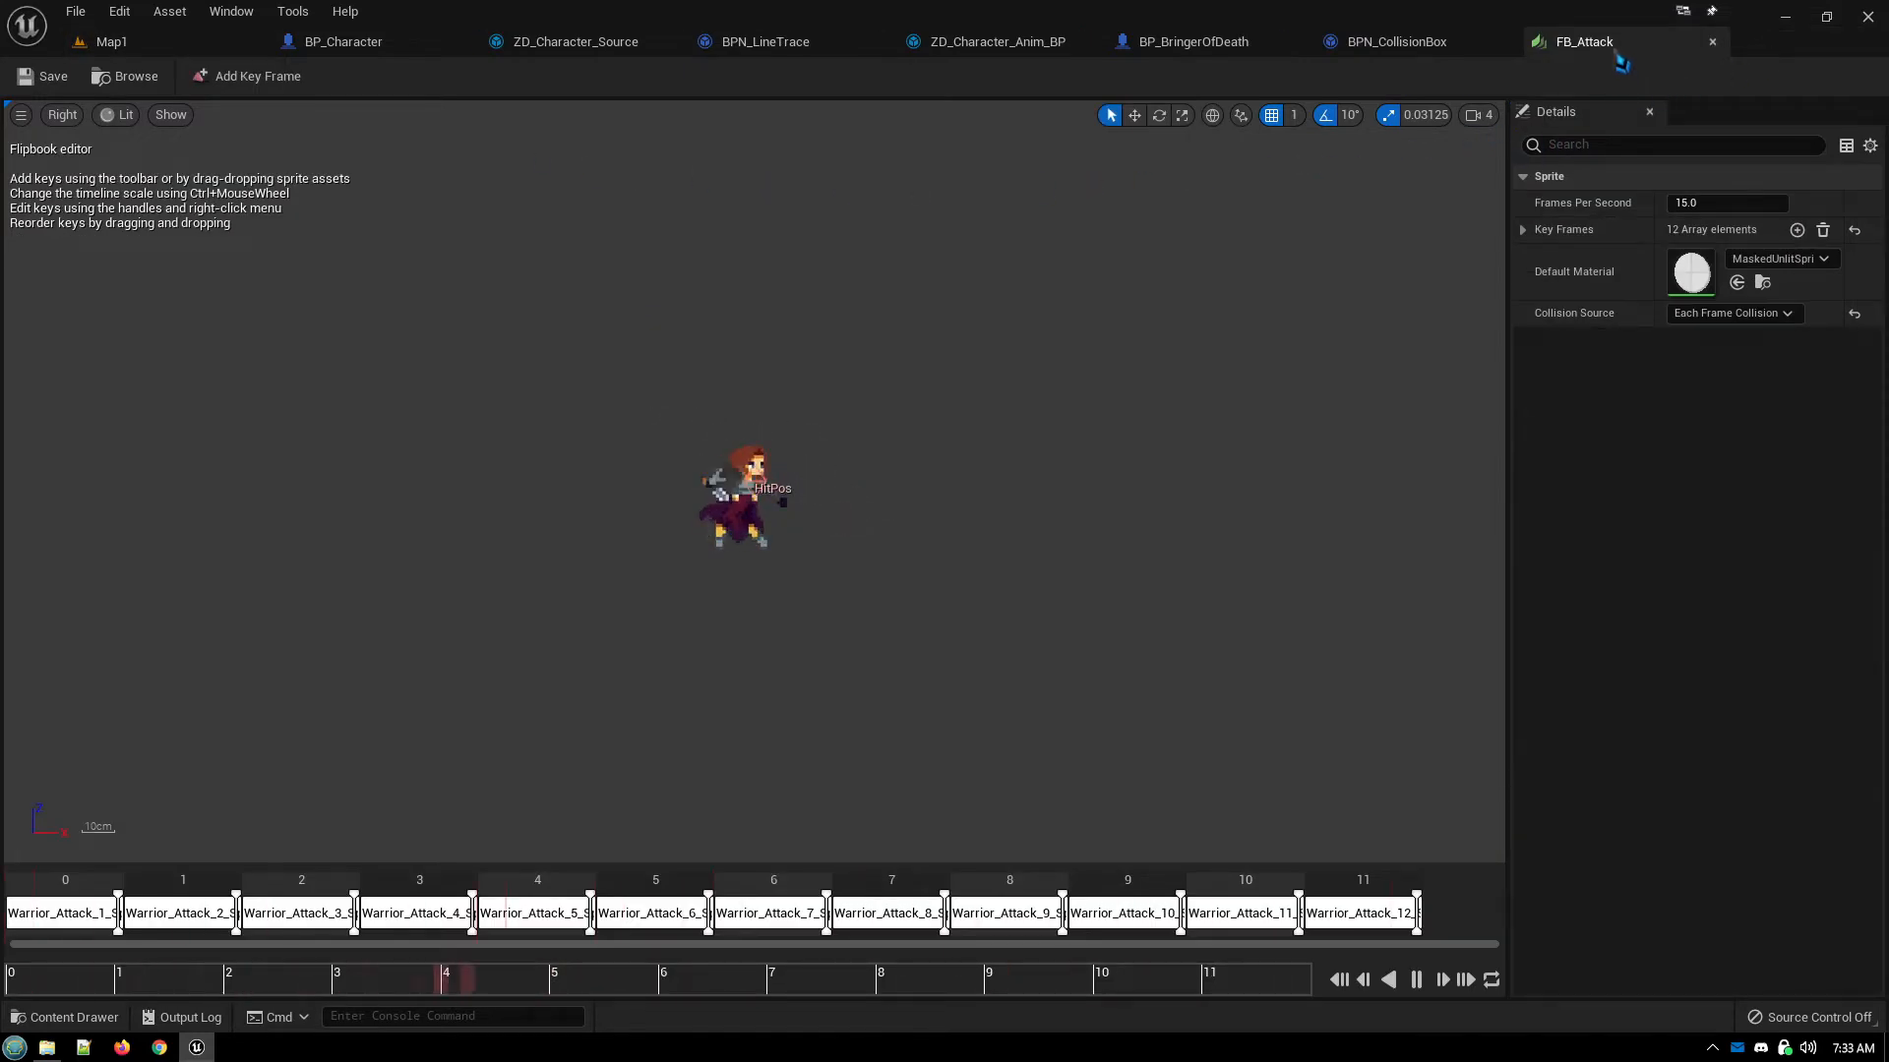
middle_click(1616, 49)
Add a Play Particle Effect notify to the Dash animation in ZD_Character_Source, view its Socket Name setting and move it to just after frame 4
left_click(588, 42)
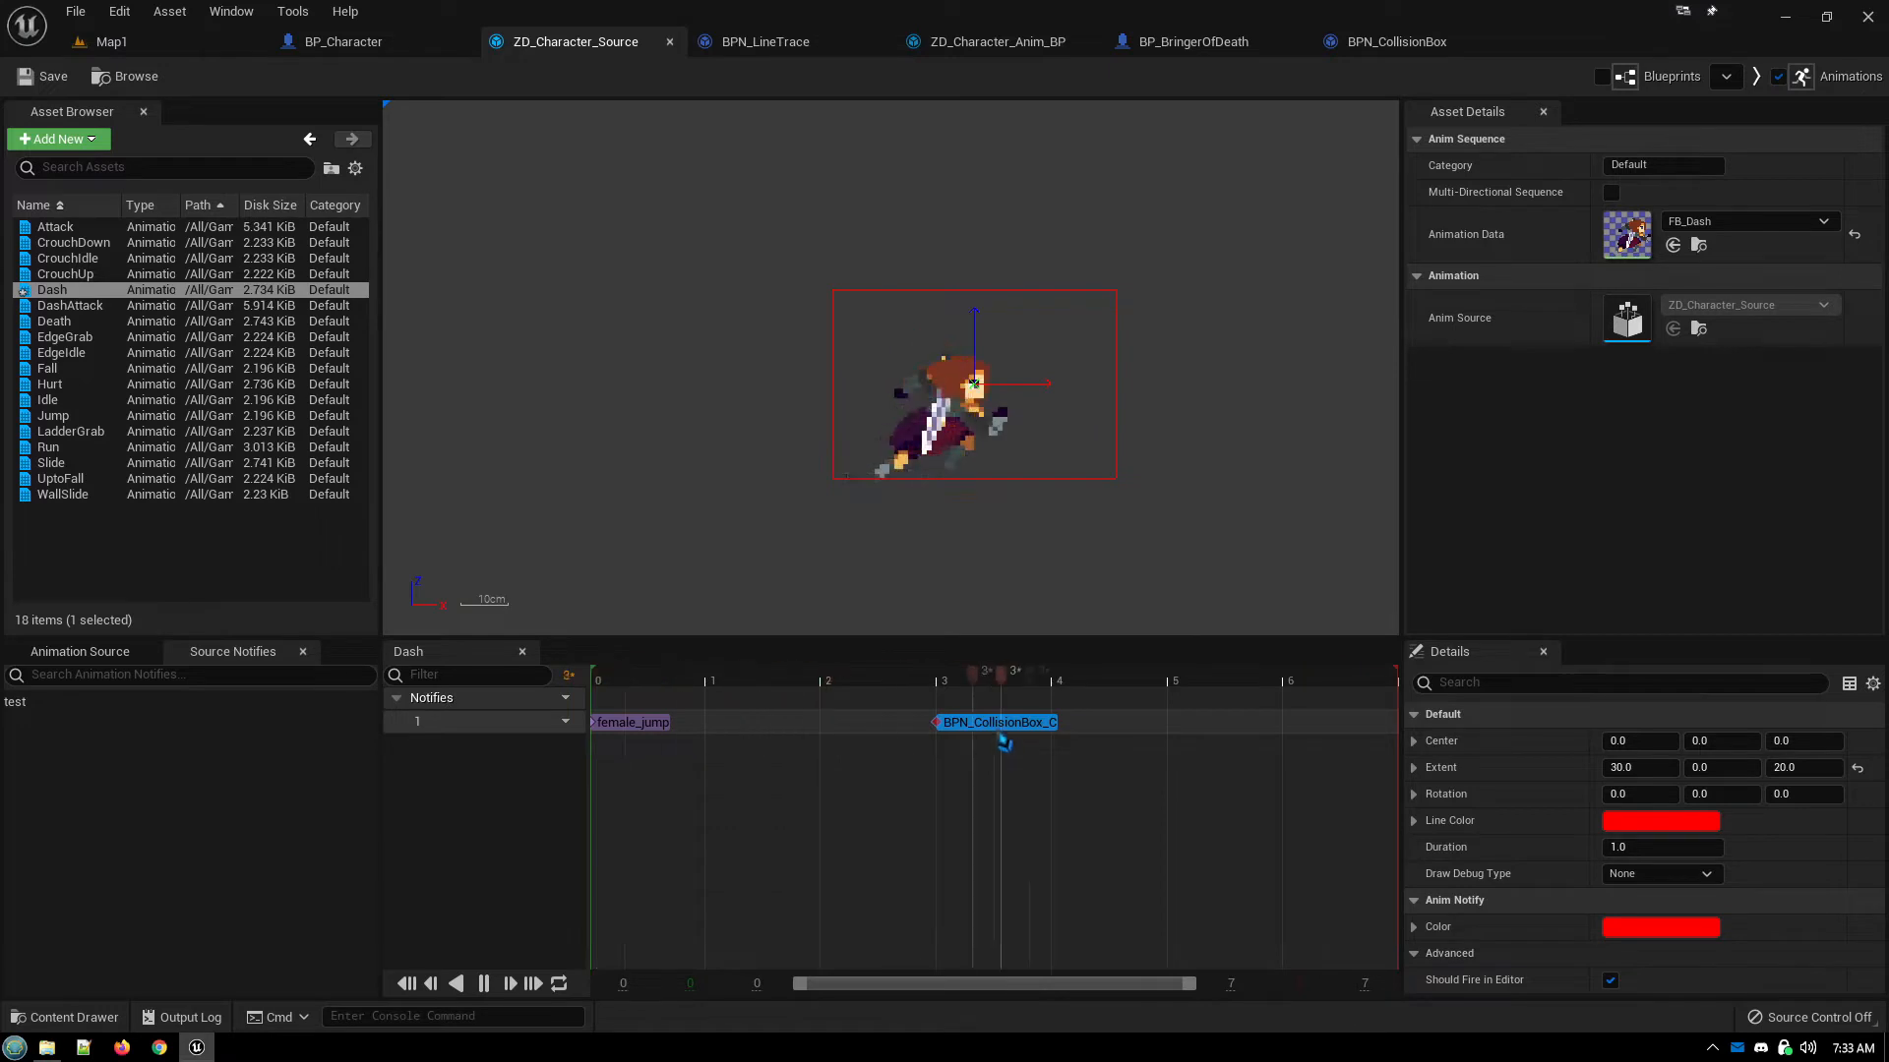
right_click(1131, 740)
mouse_move(1170, 769)
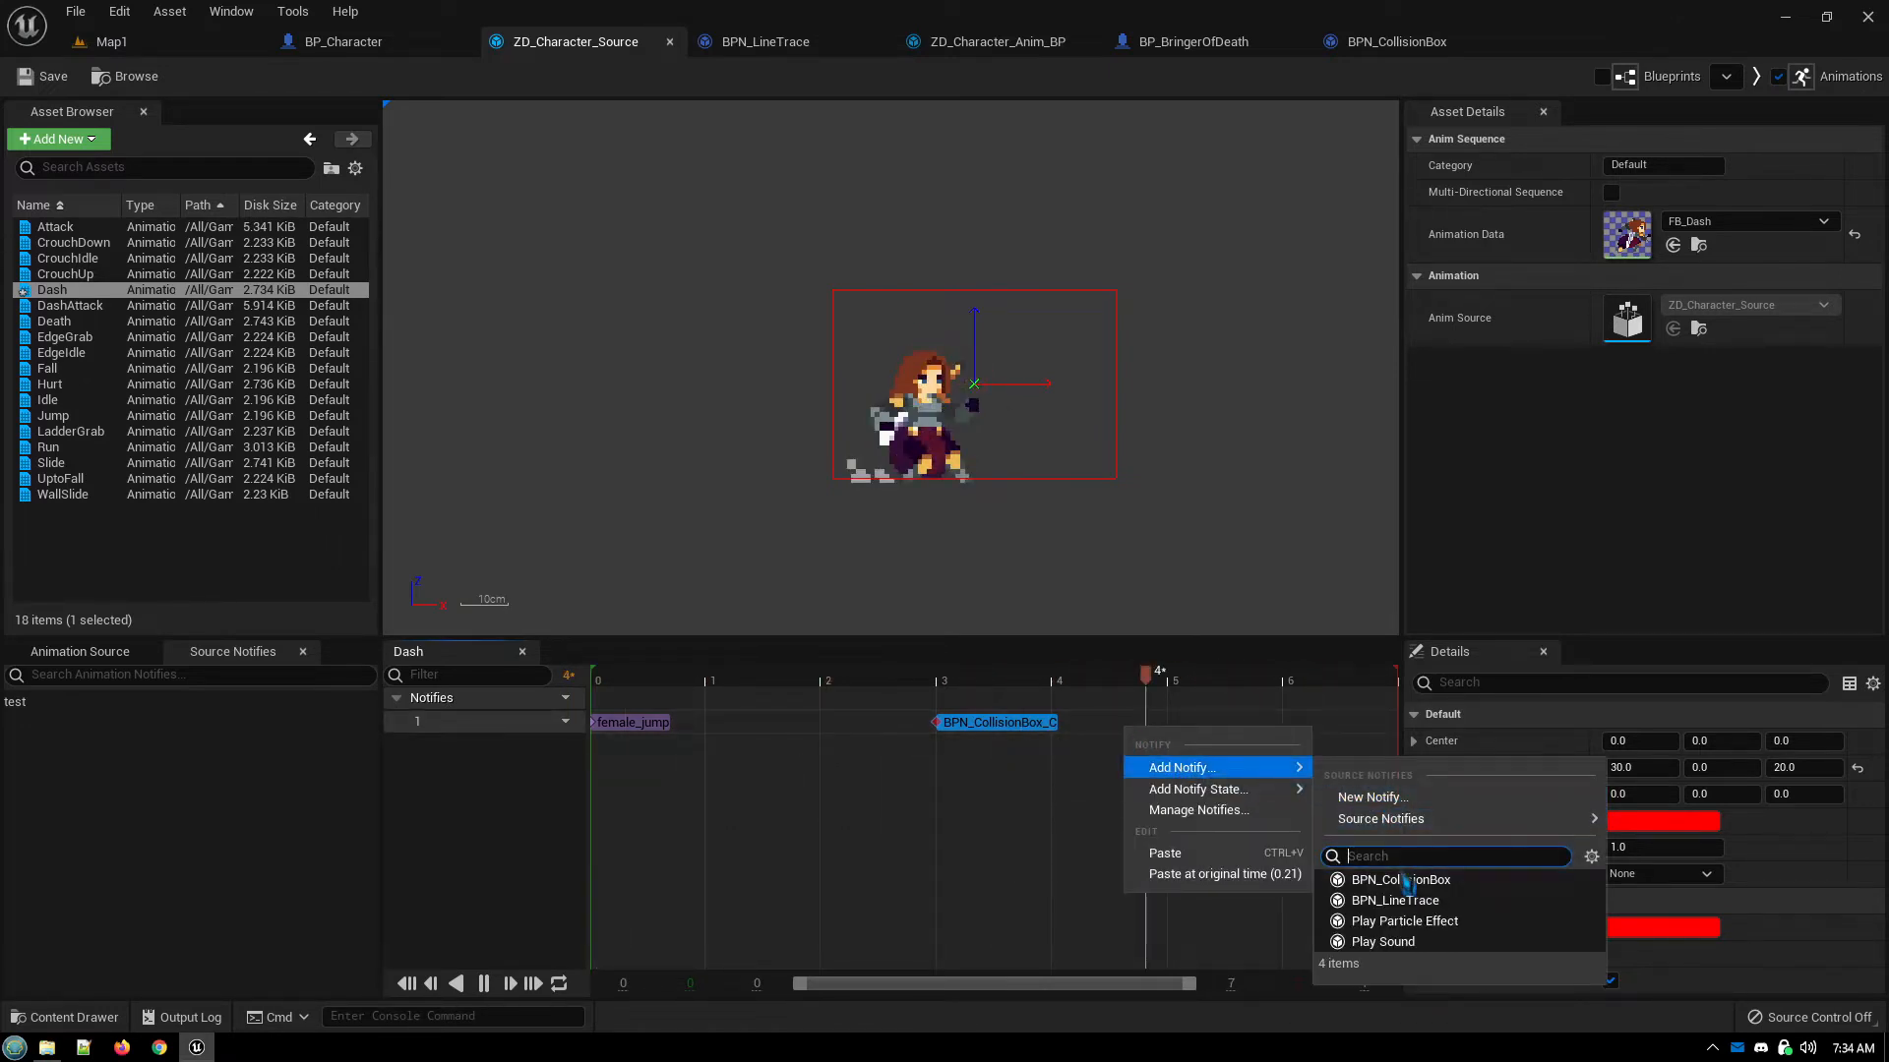
left_click(1387, 920)
left_click(1181, 723)
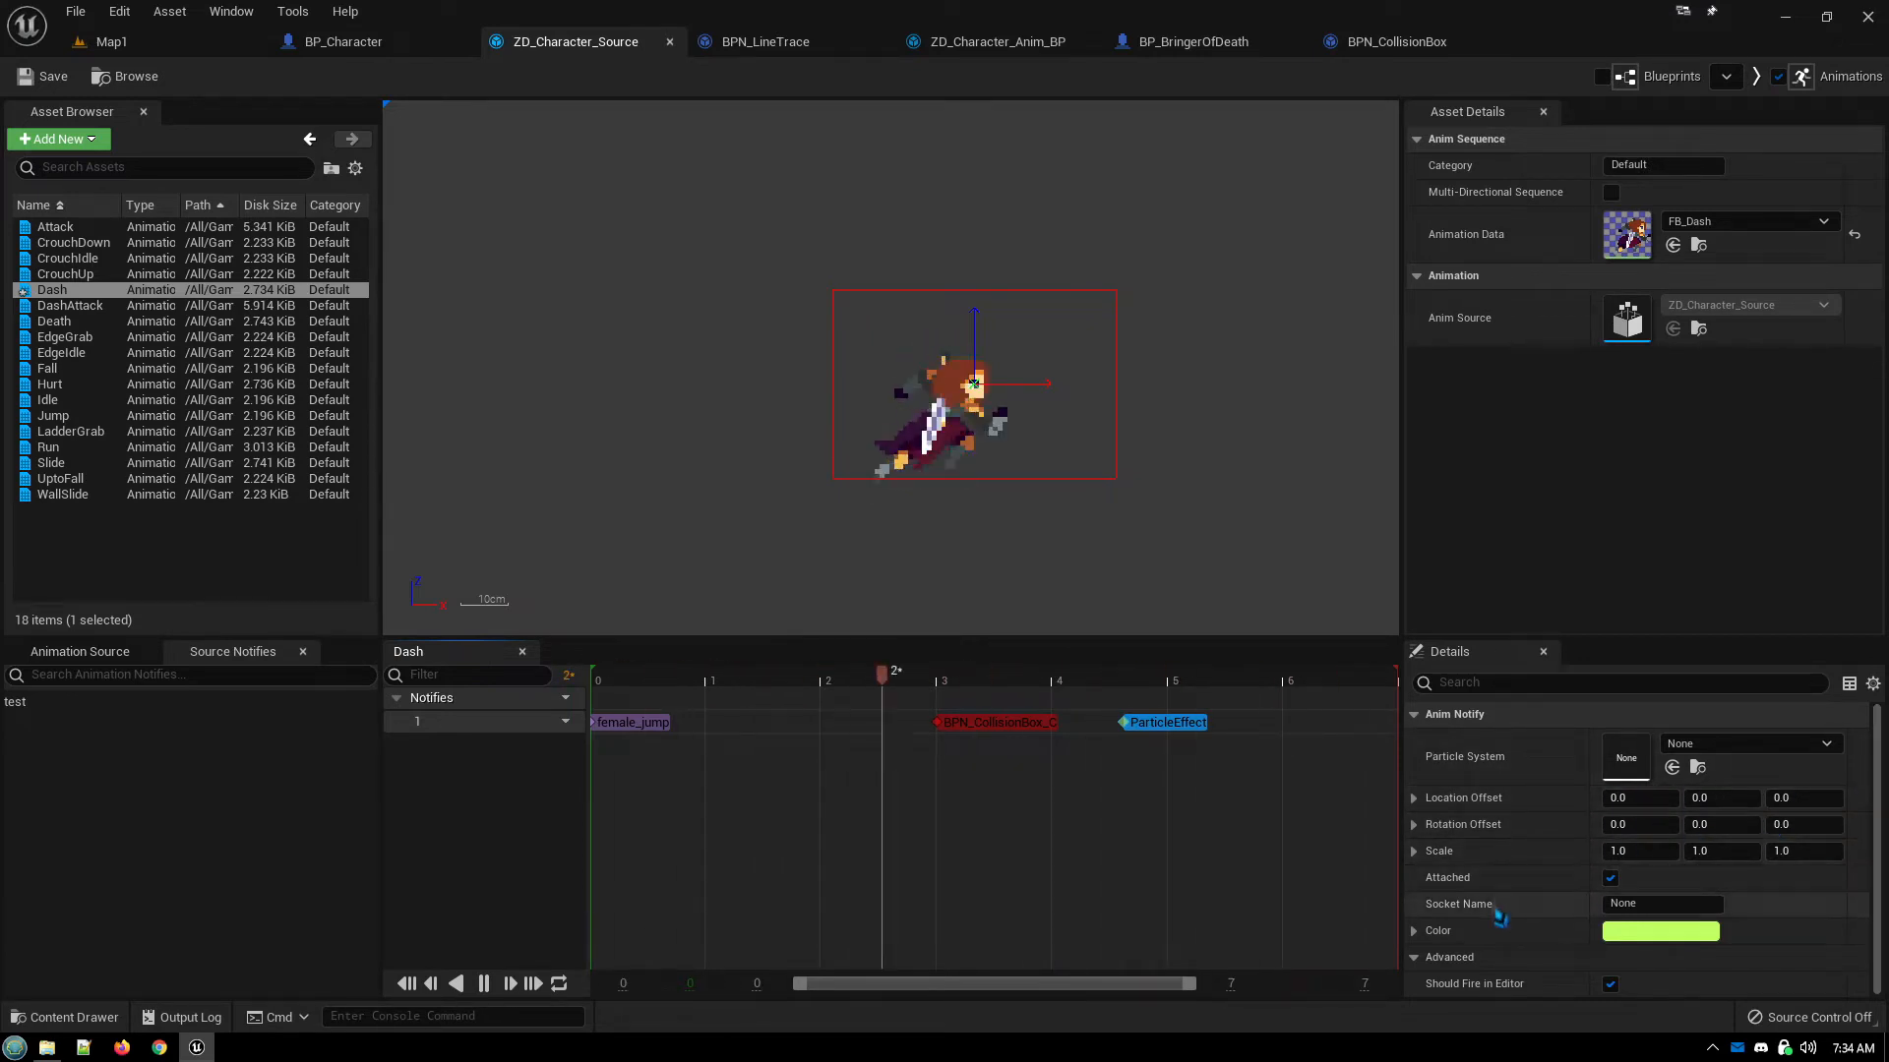
left_click(1647, 910)
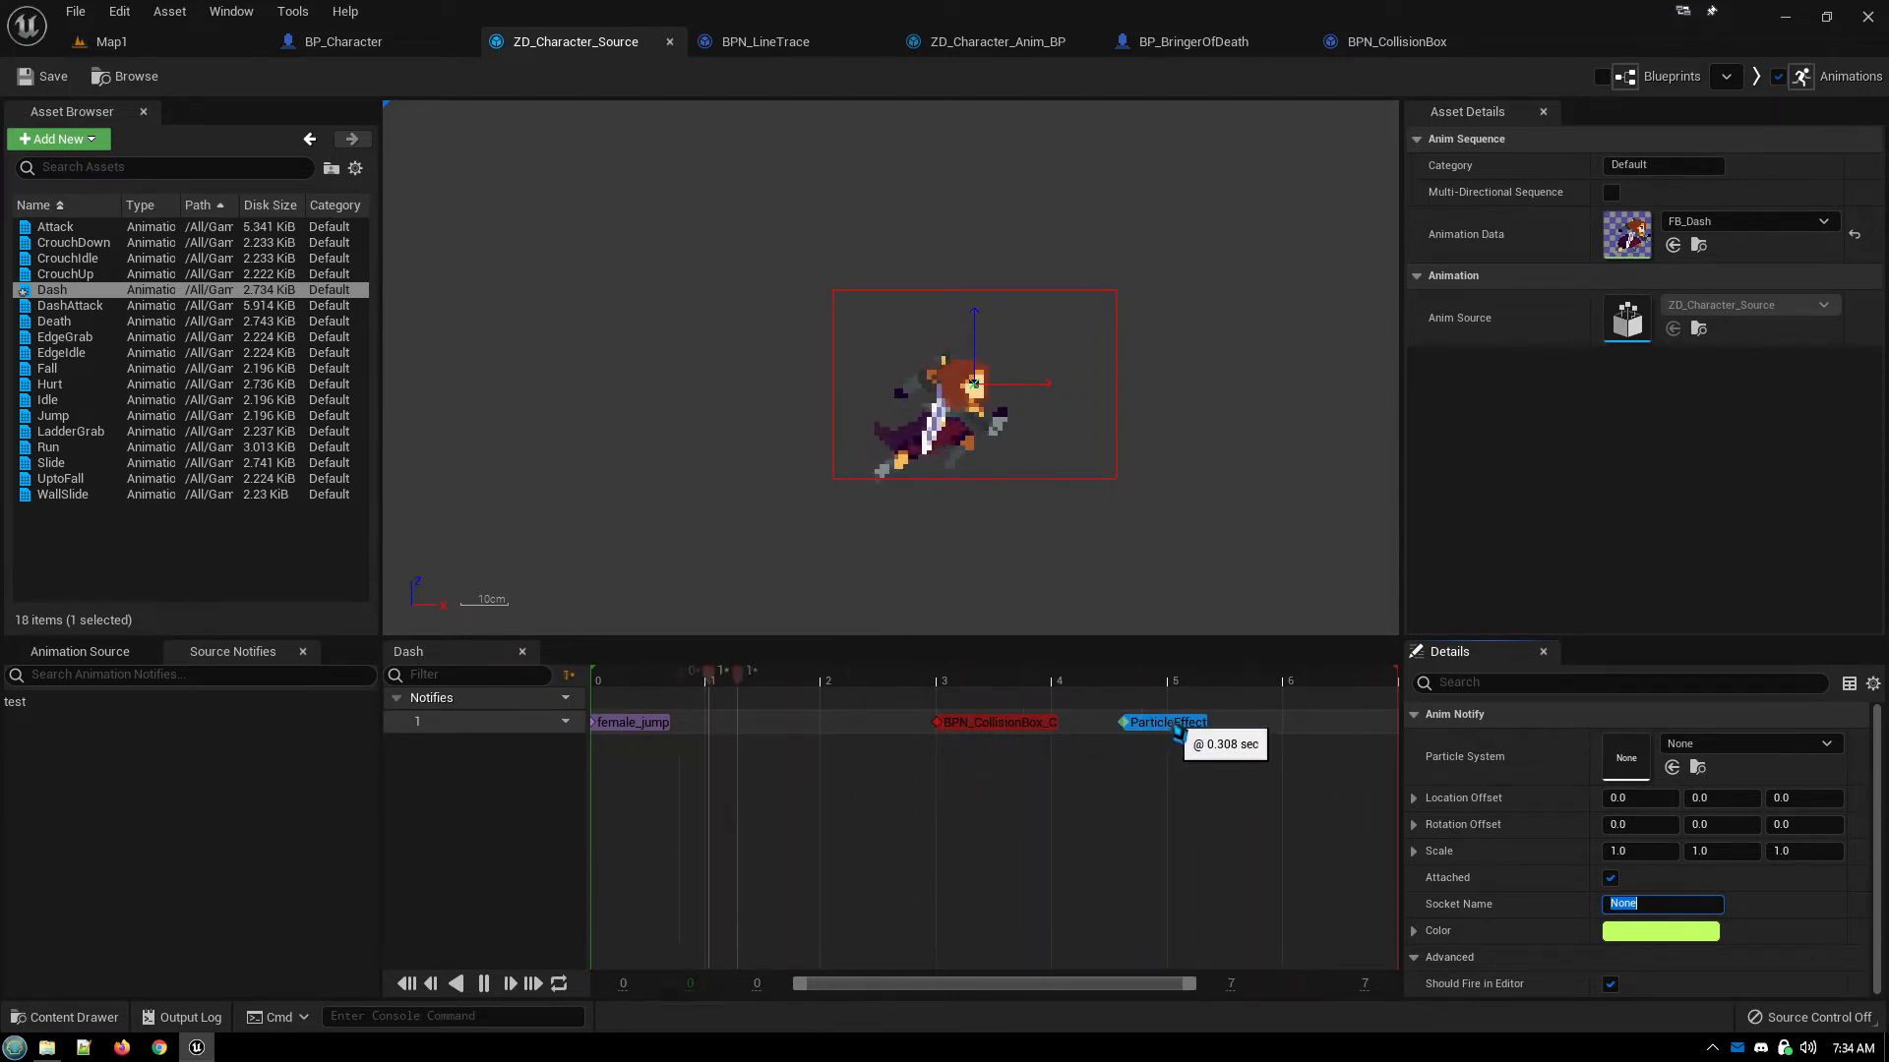
left_click_drag(1166, 744, 1060, 742)
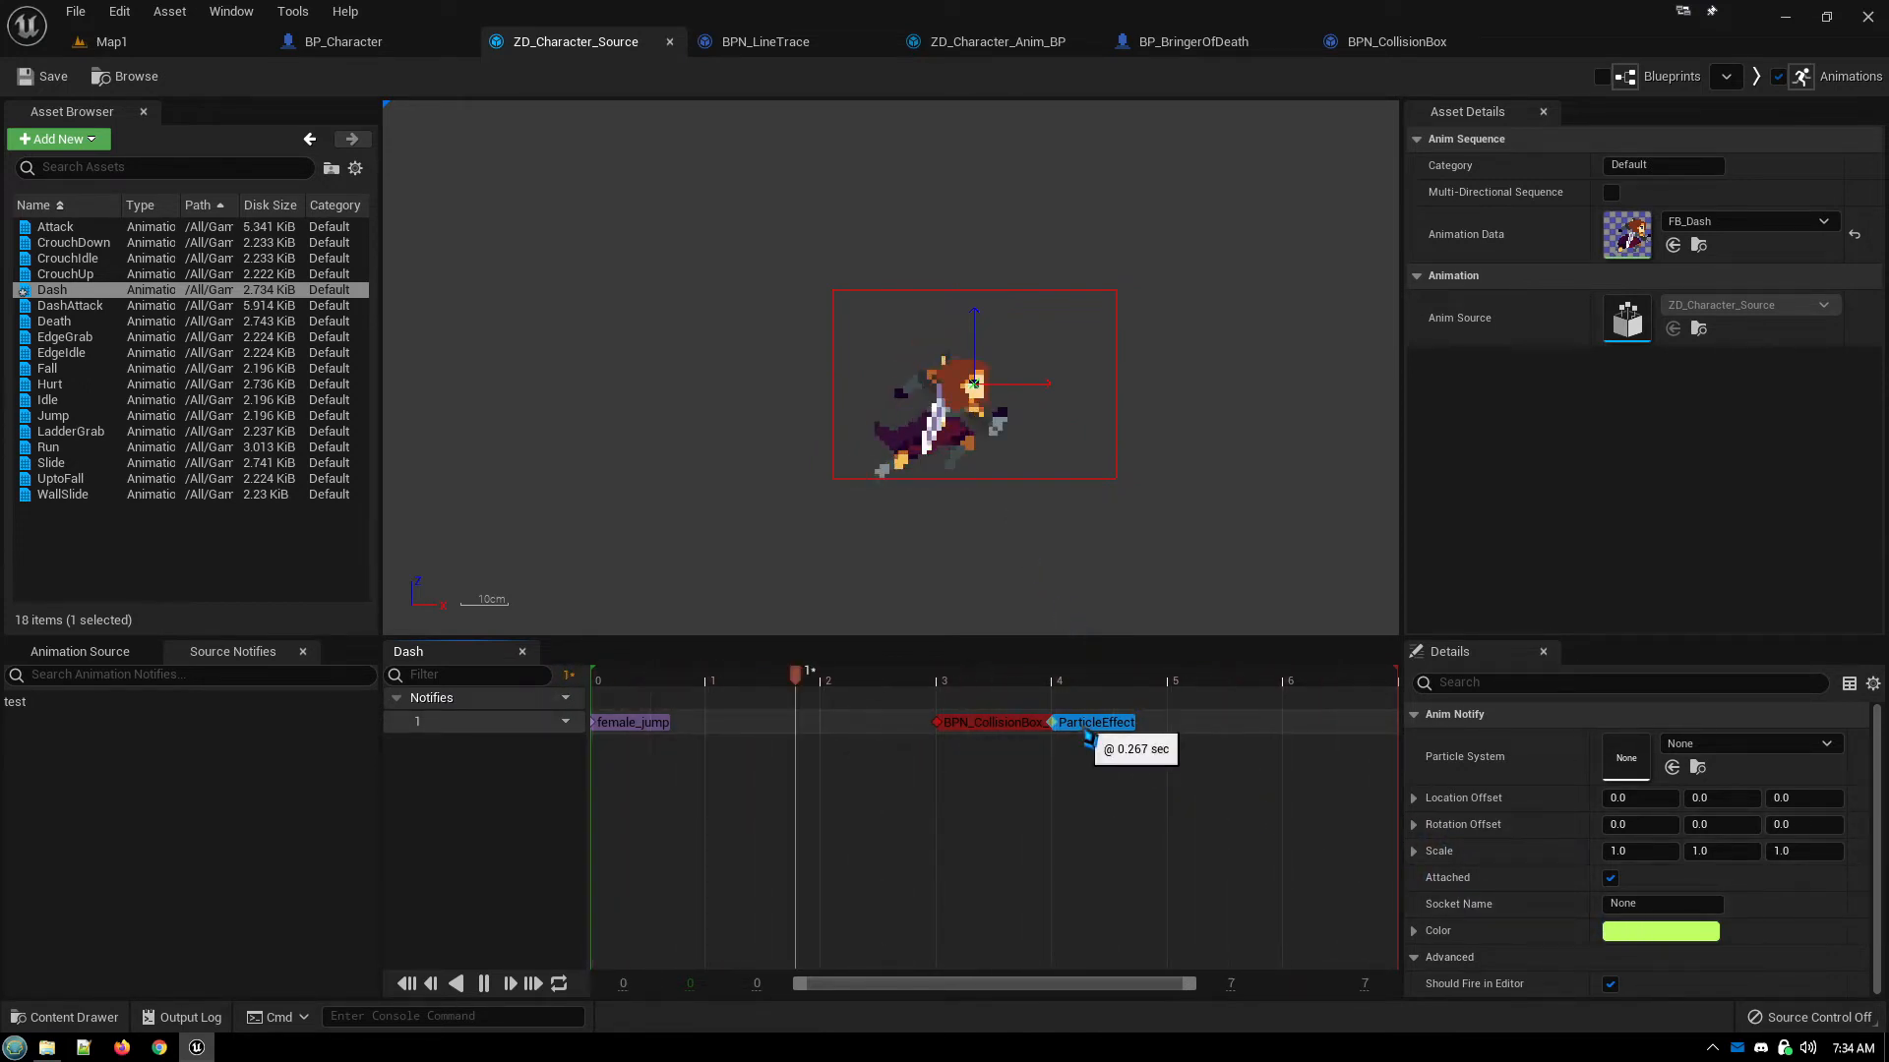
left_click_drag(1088, 738, 1104, 739)
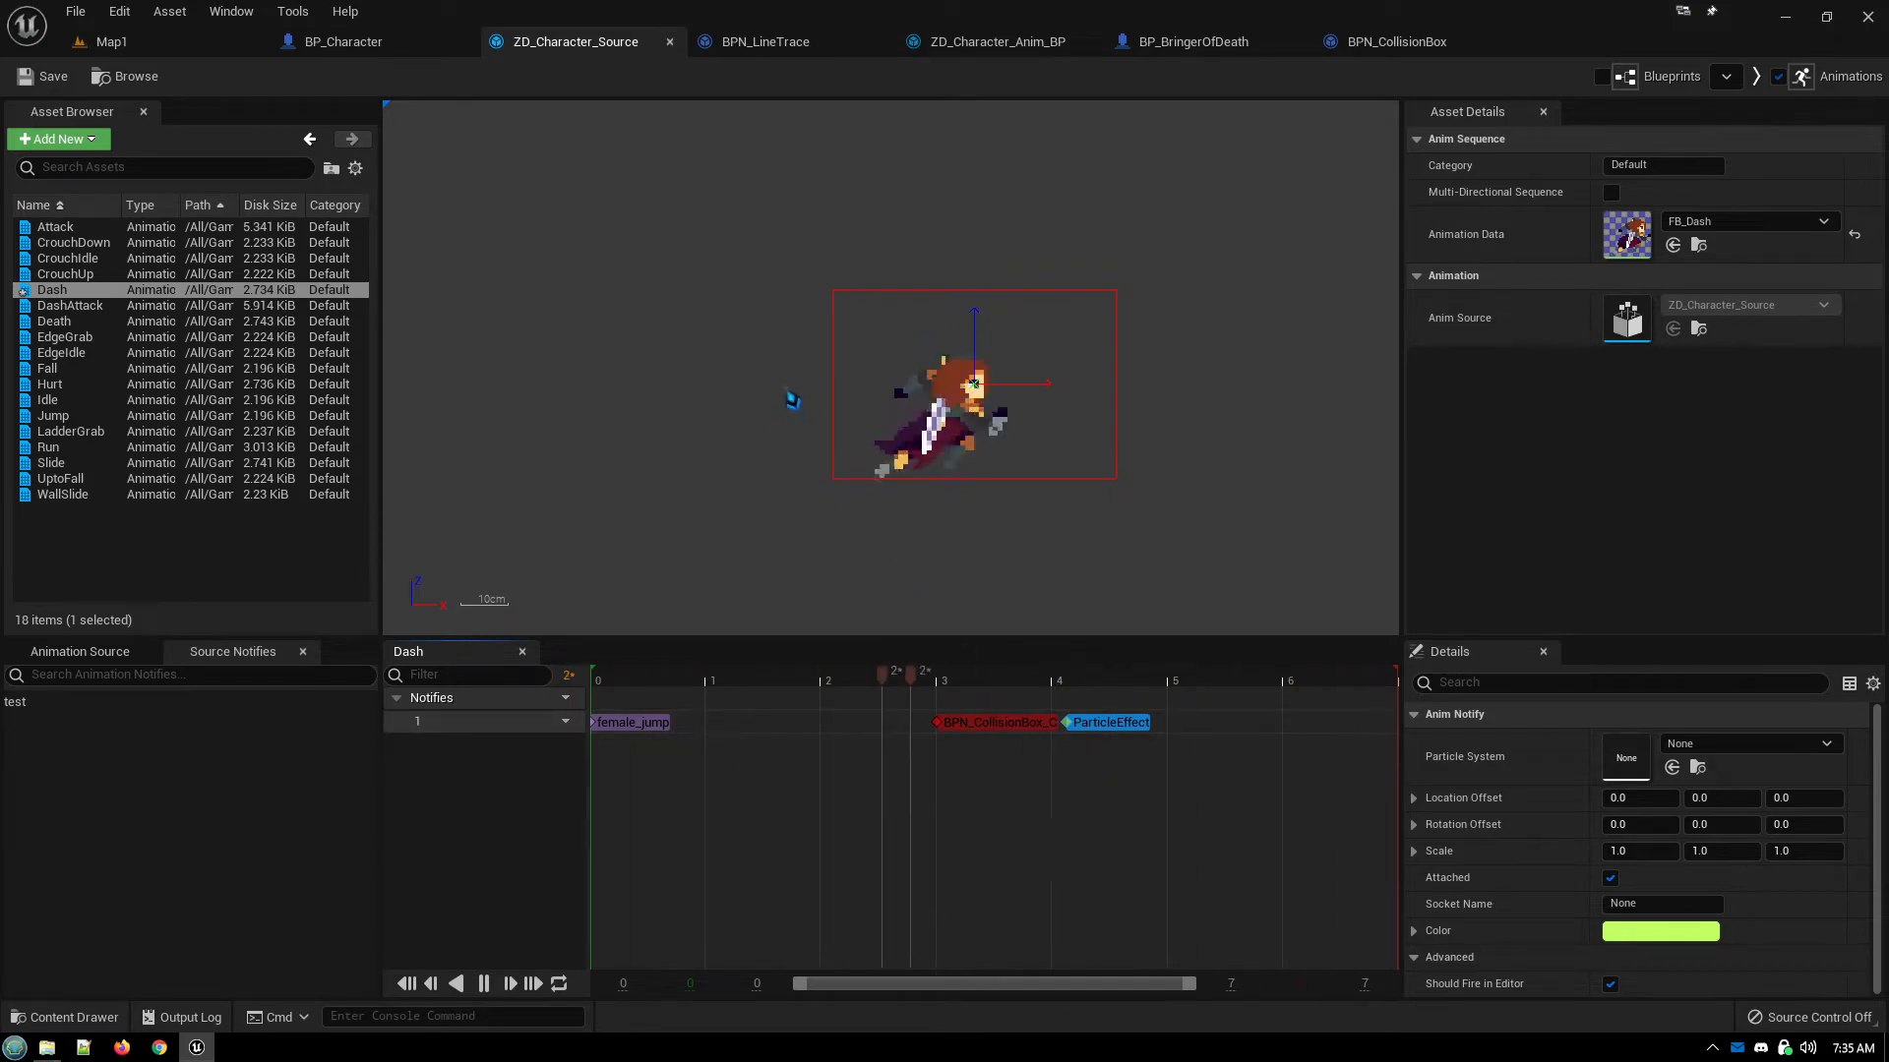
Revisit the BPN_CollisionBox and BPN_LineTrace event graphs to compare how they handle the notify
left_click(1408, 47)
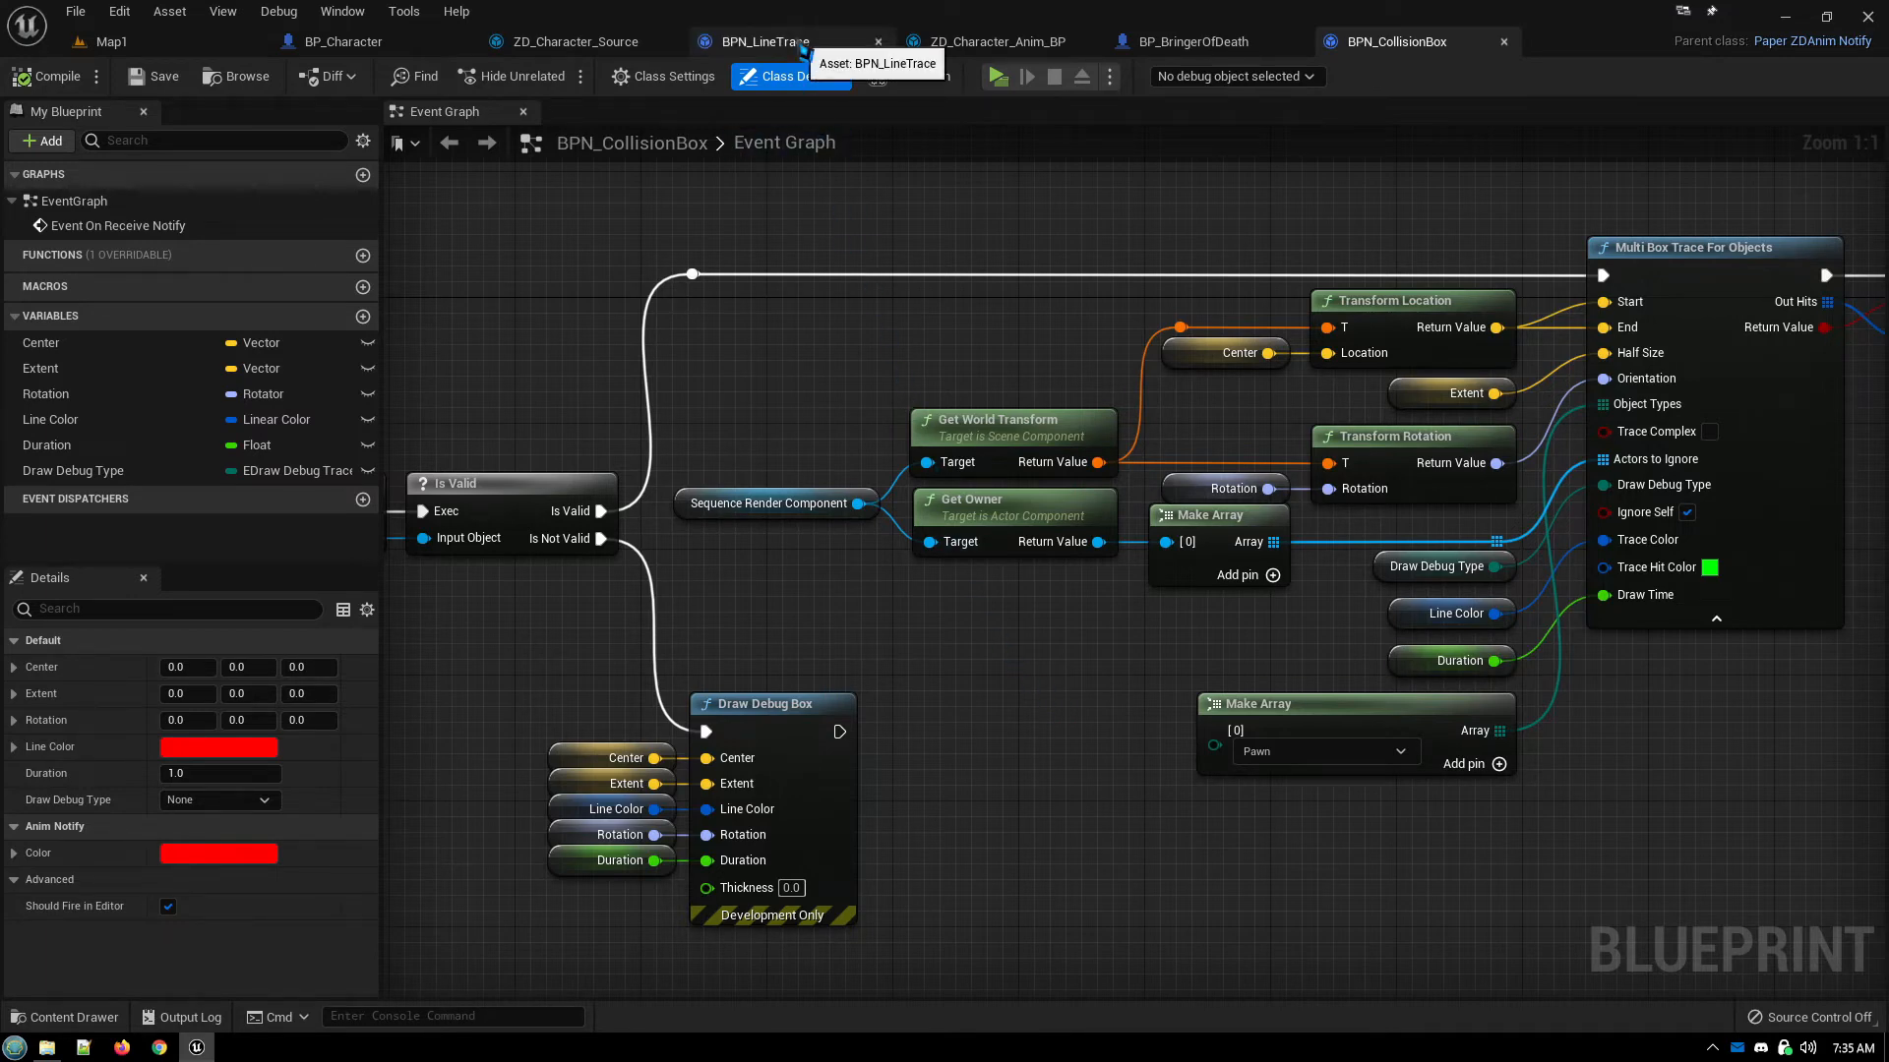
left_click(766, 41)
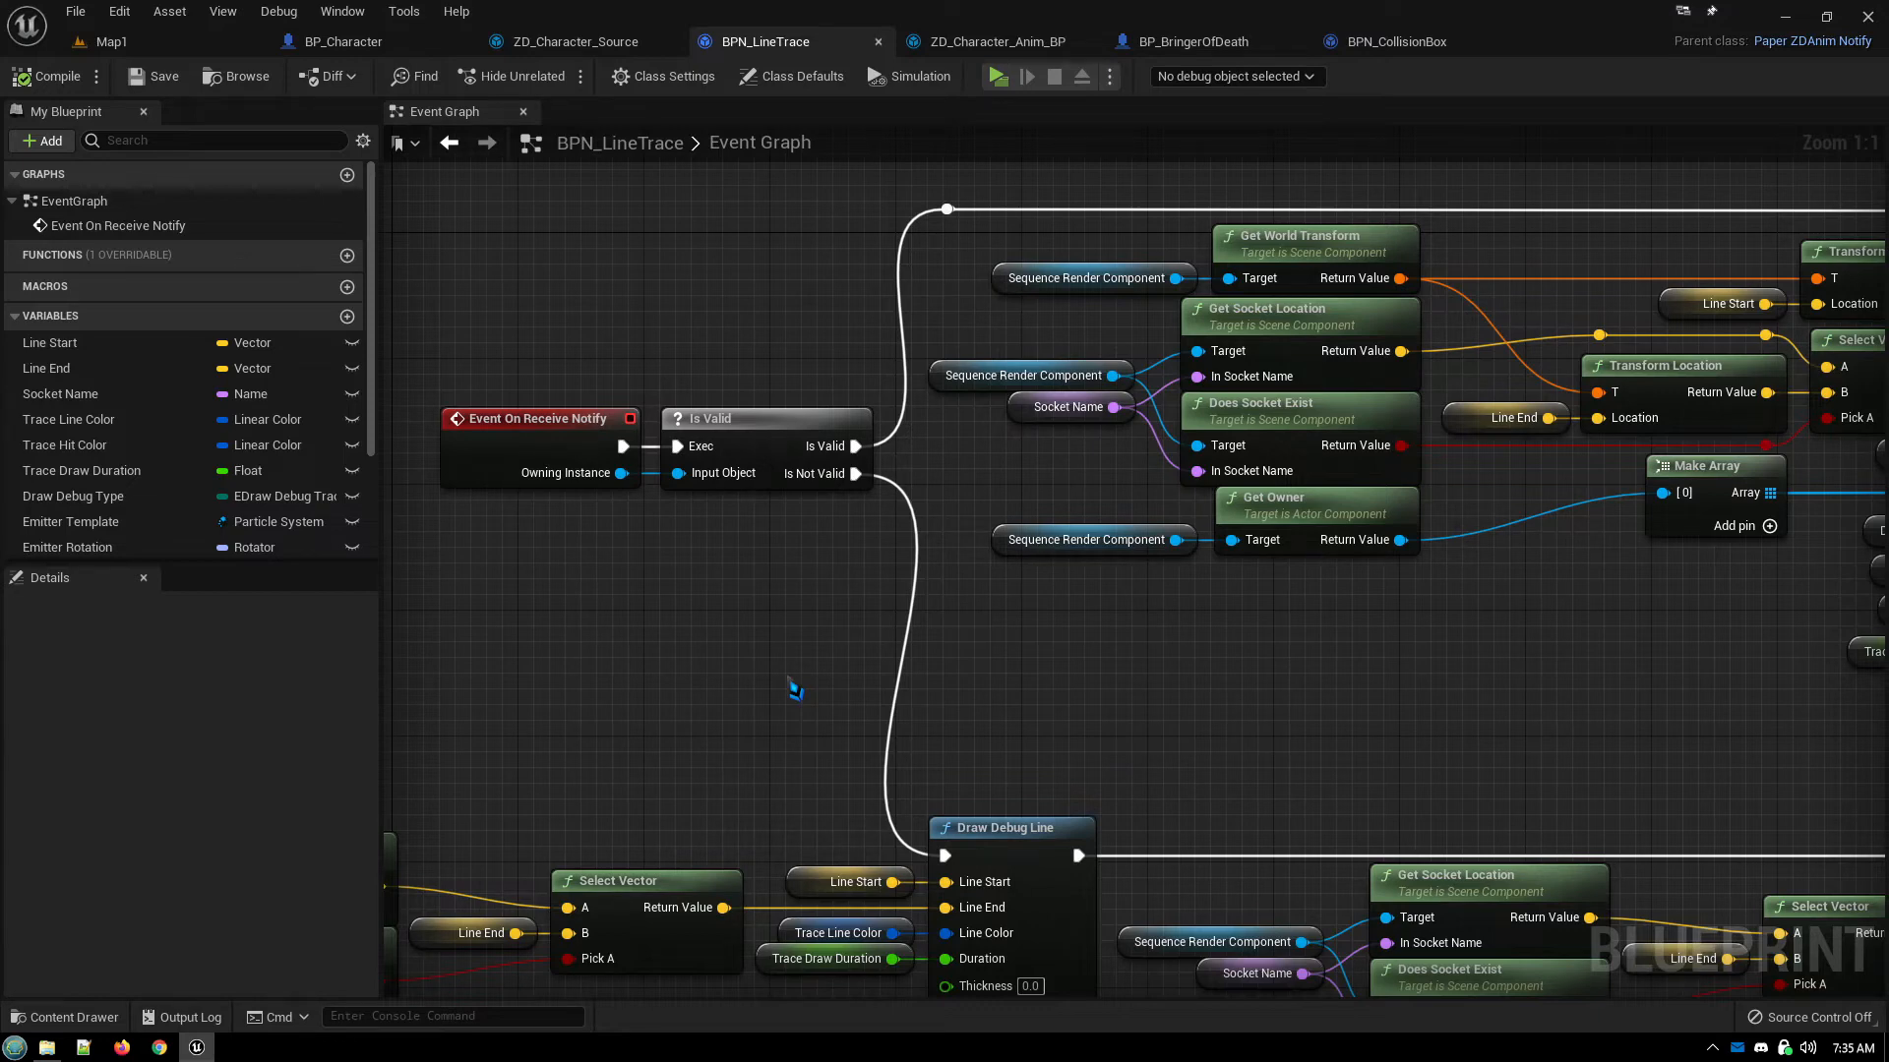
Delete the BPN_CollisionBox and ParticleEffect notifies from the Dash animation in ZD_Character_Source
left_click(575, 41)
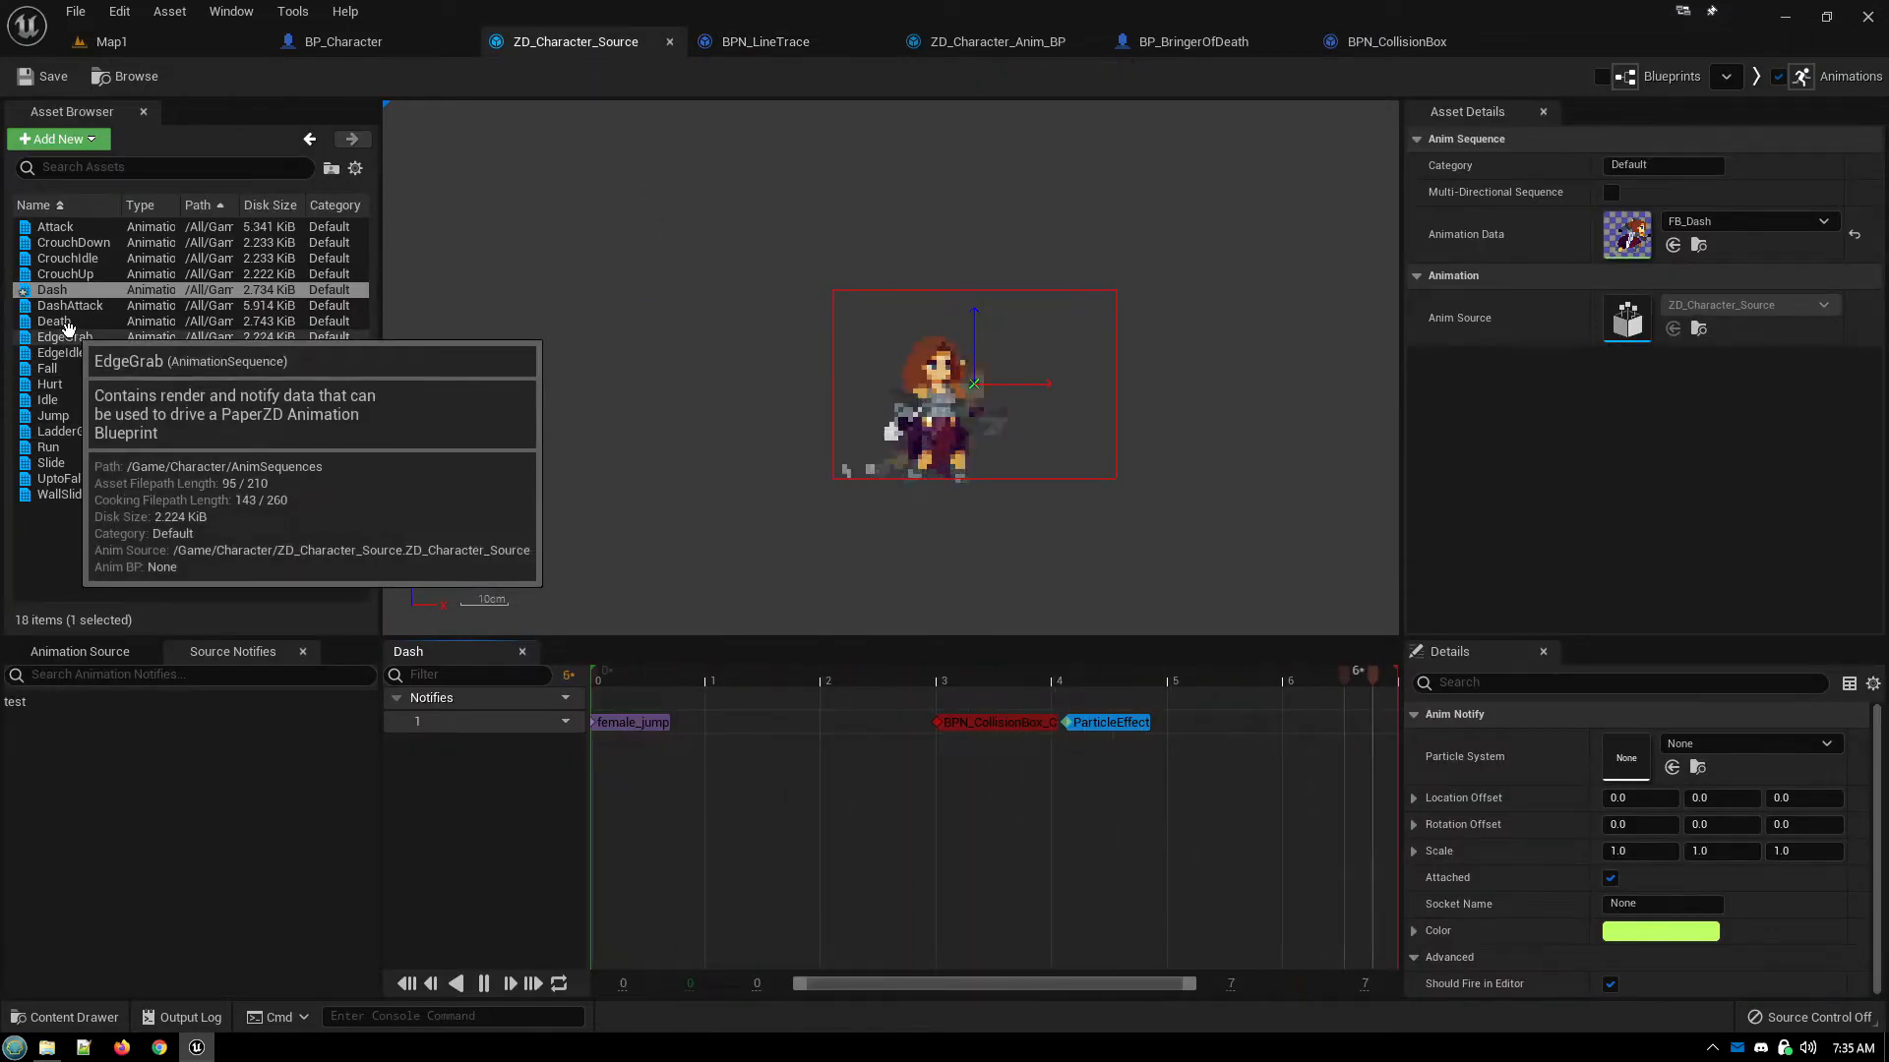
left_click(1013, 724)
key("Delete")
left_click(1097, 724)
key("Delete")
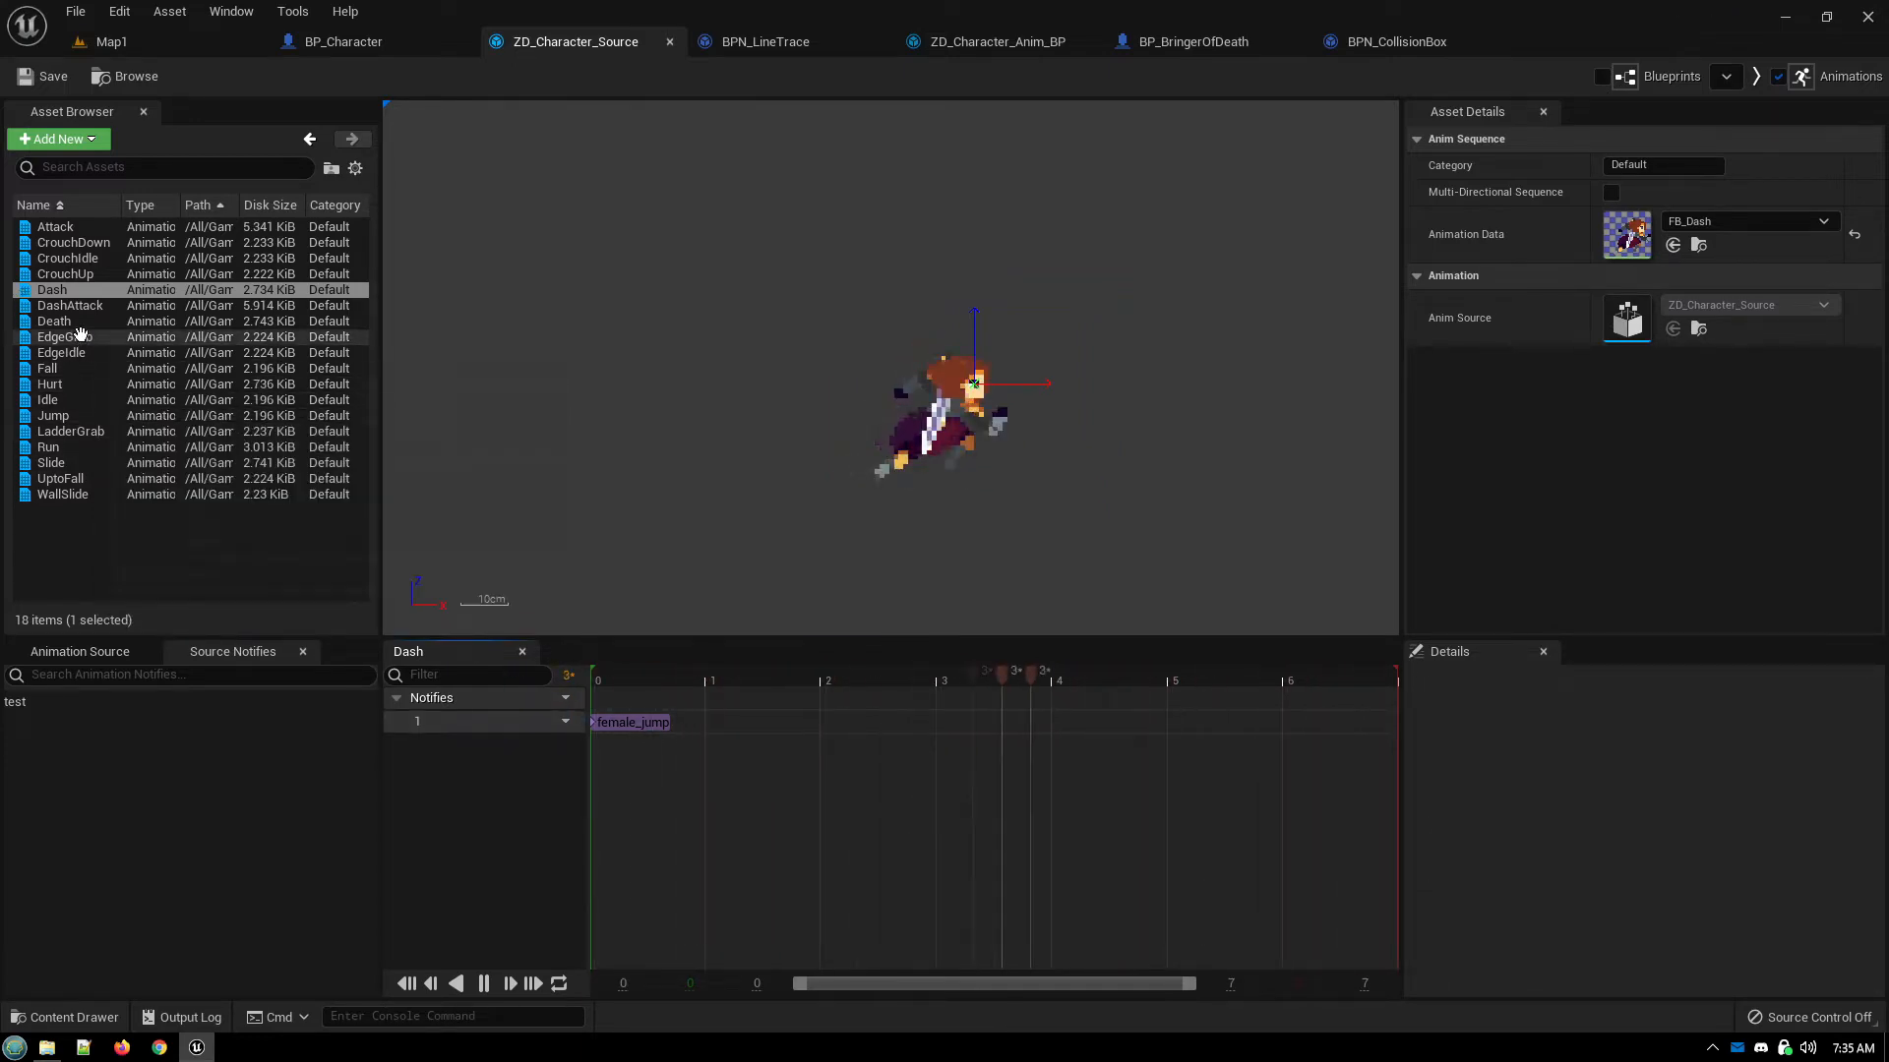
Open the Attack animation, inspect its SC_SwordSwing notifies and turn off Should Fire in Editor on the one at frame 9
left_click(72, 230)
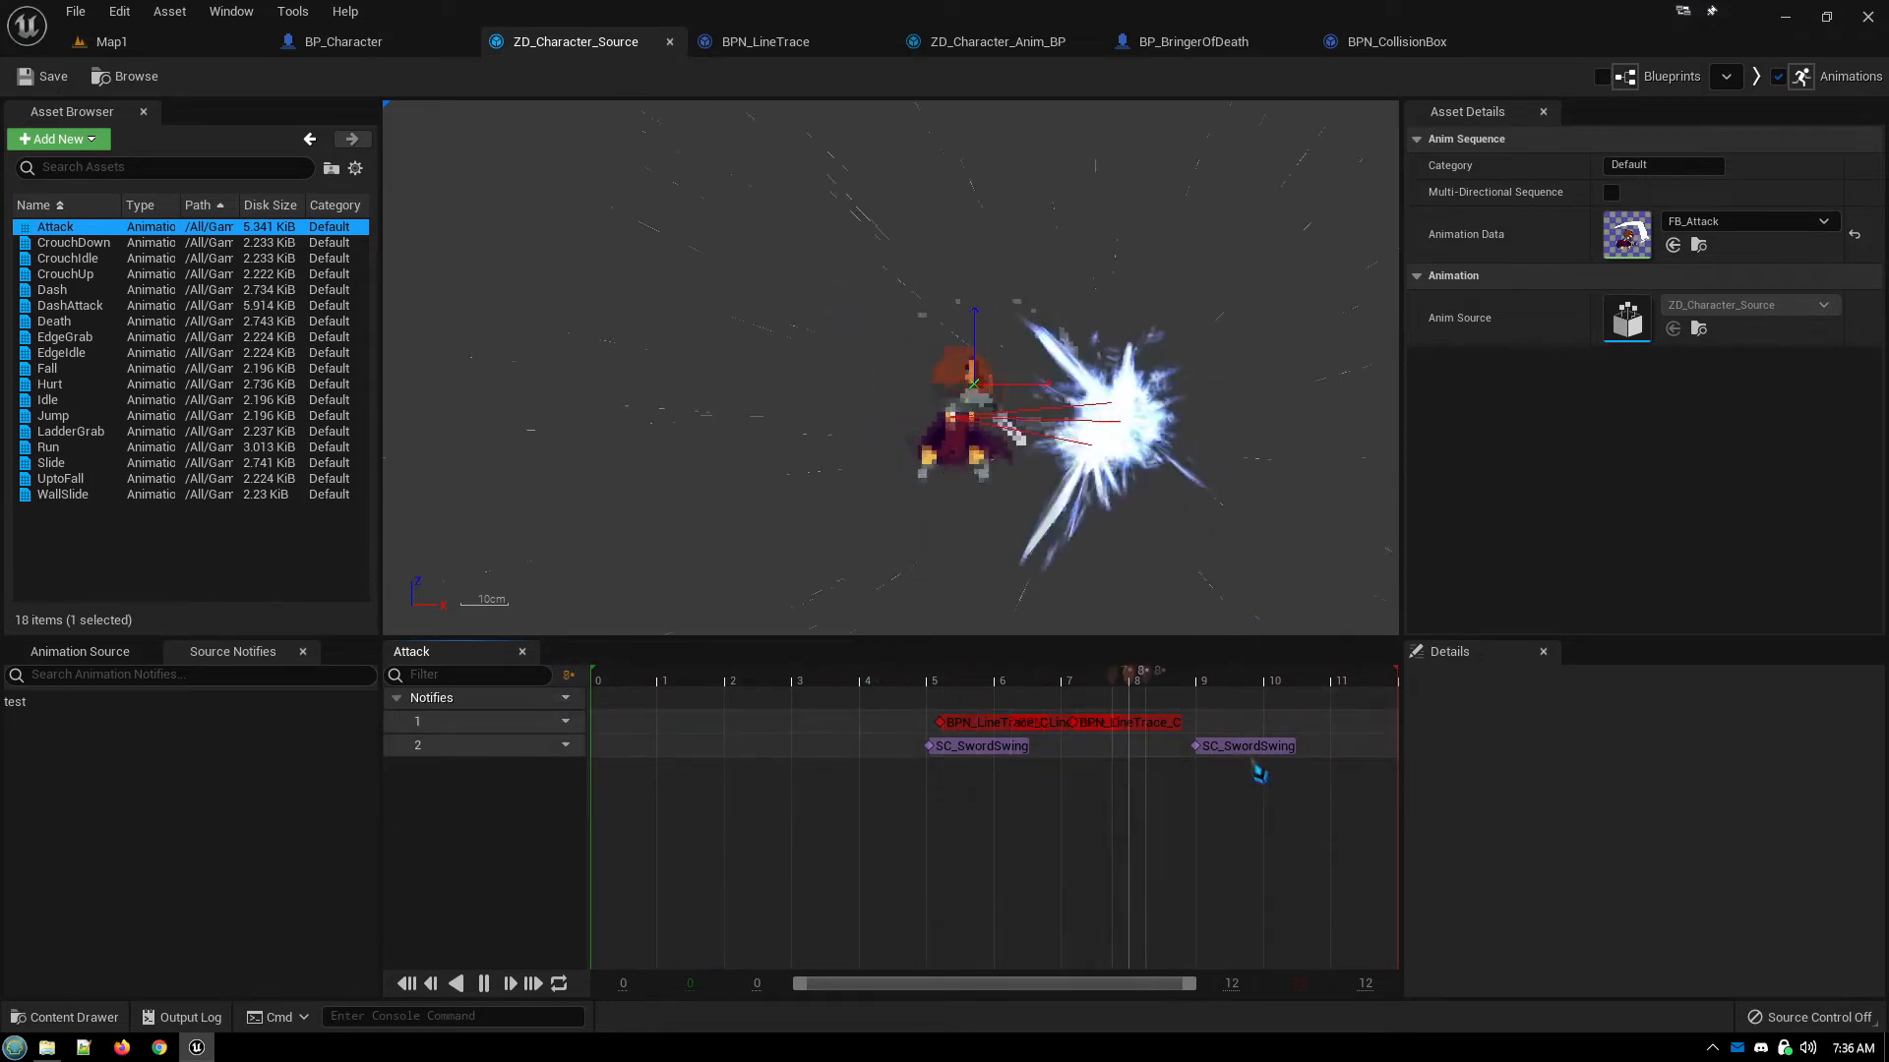
left_click(976, 746)
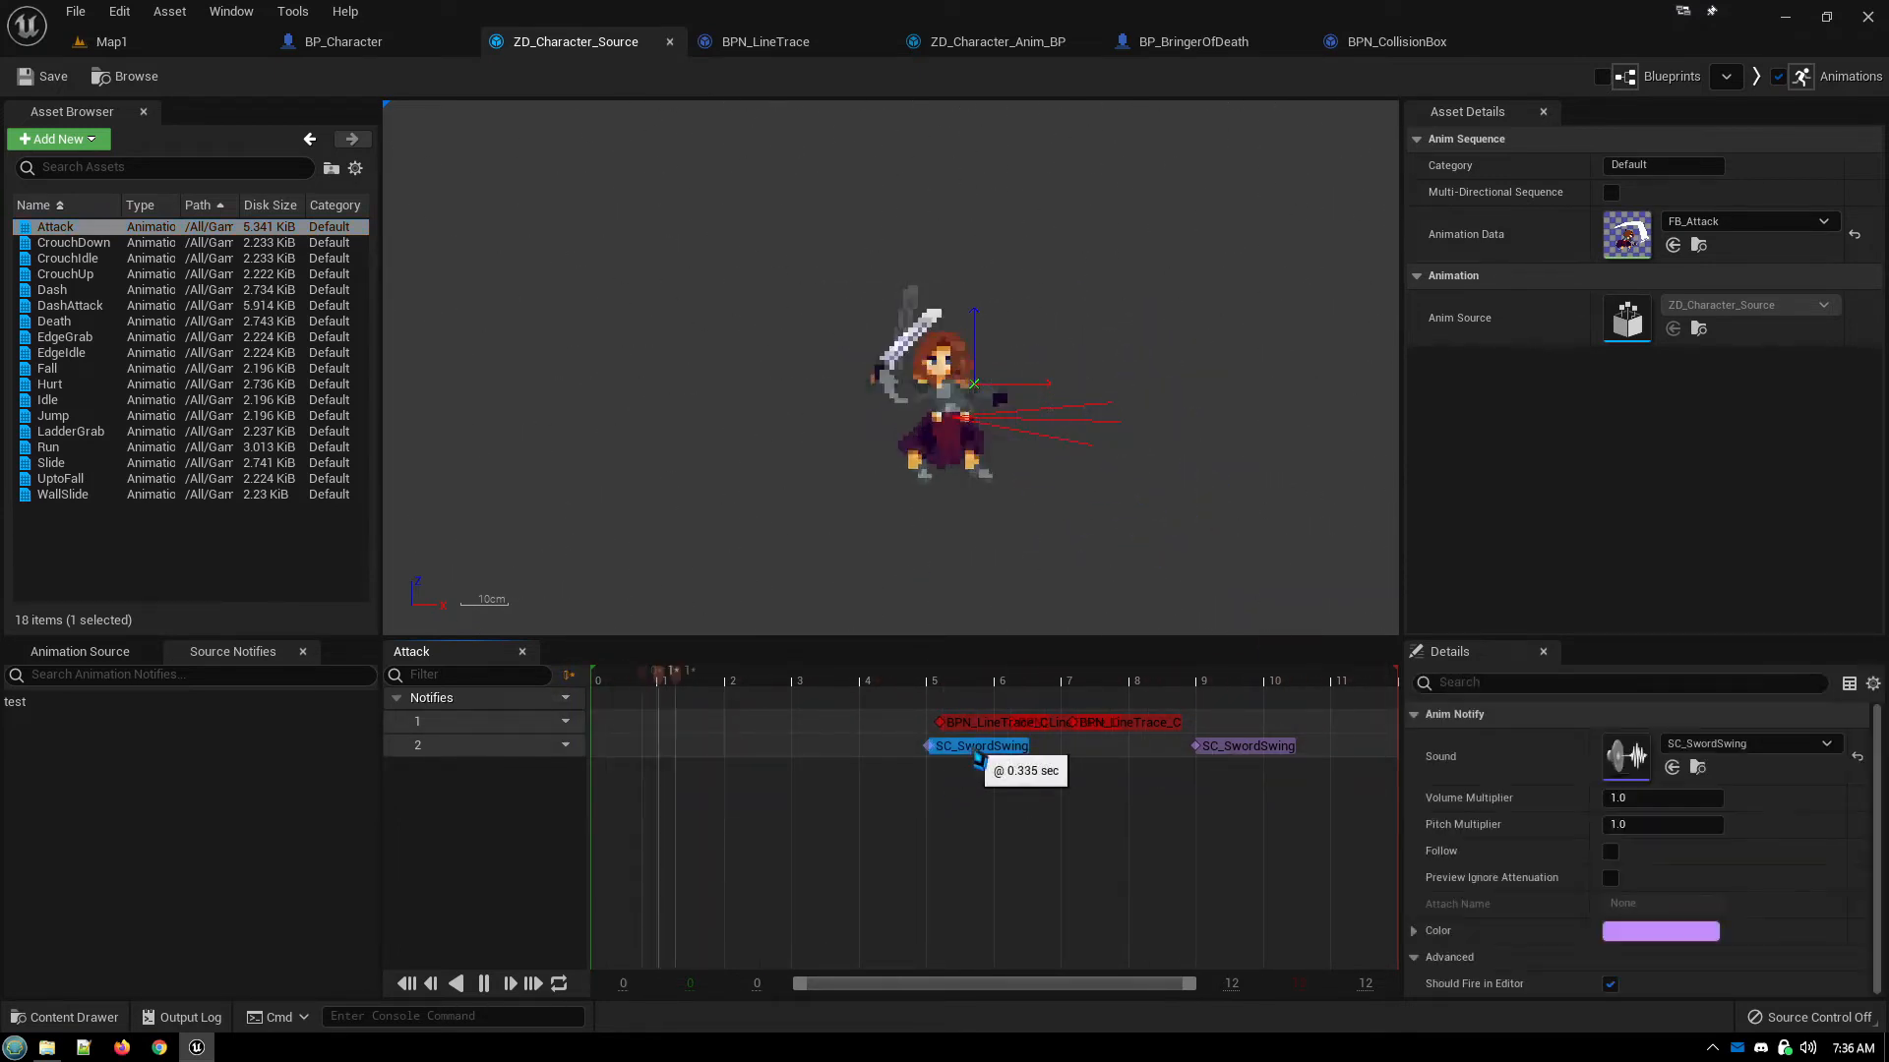
left_click(1249, 746)
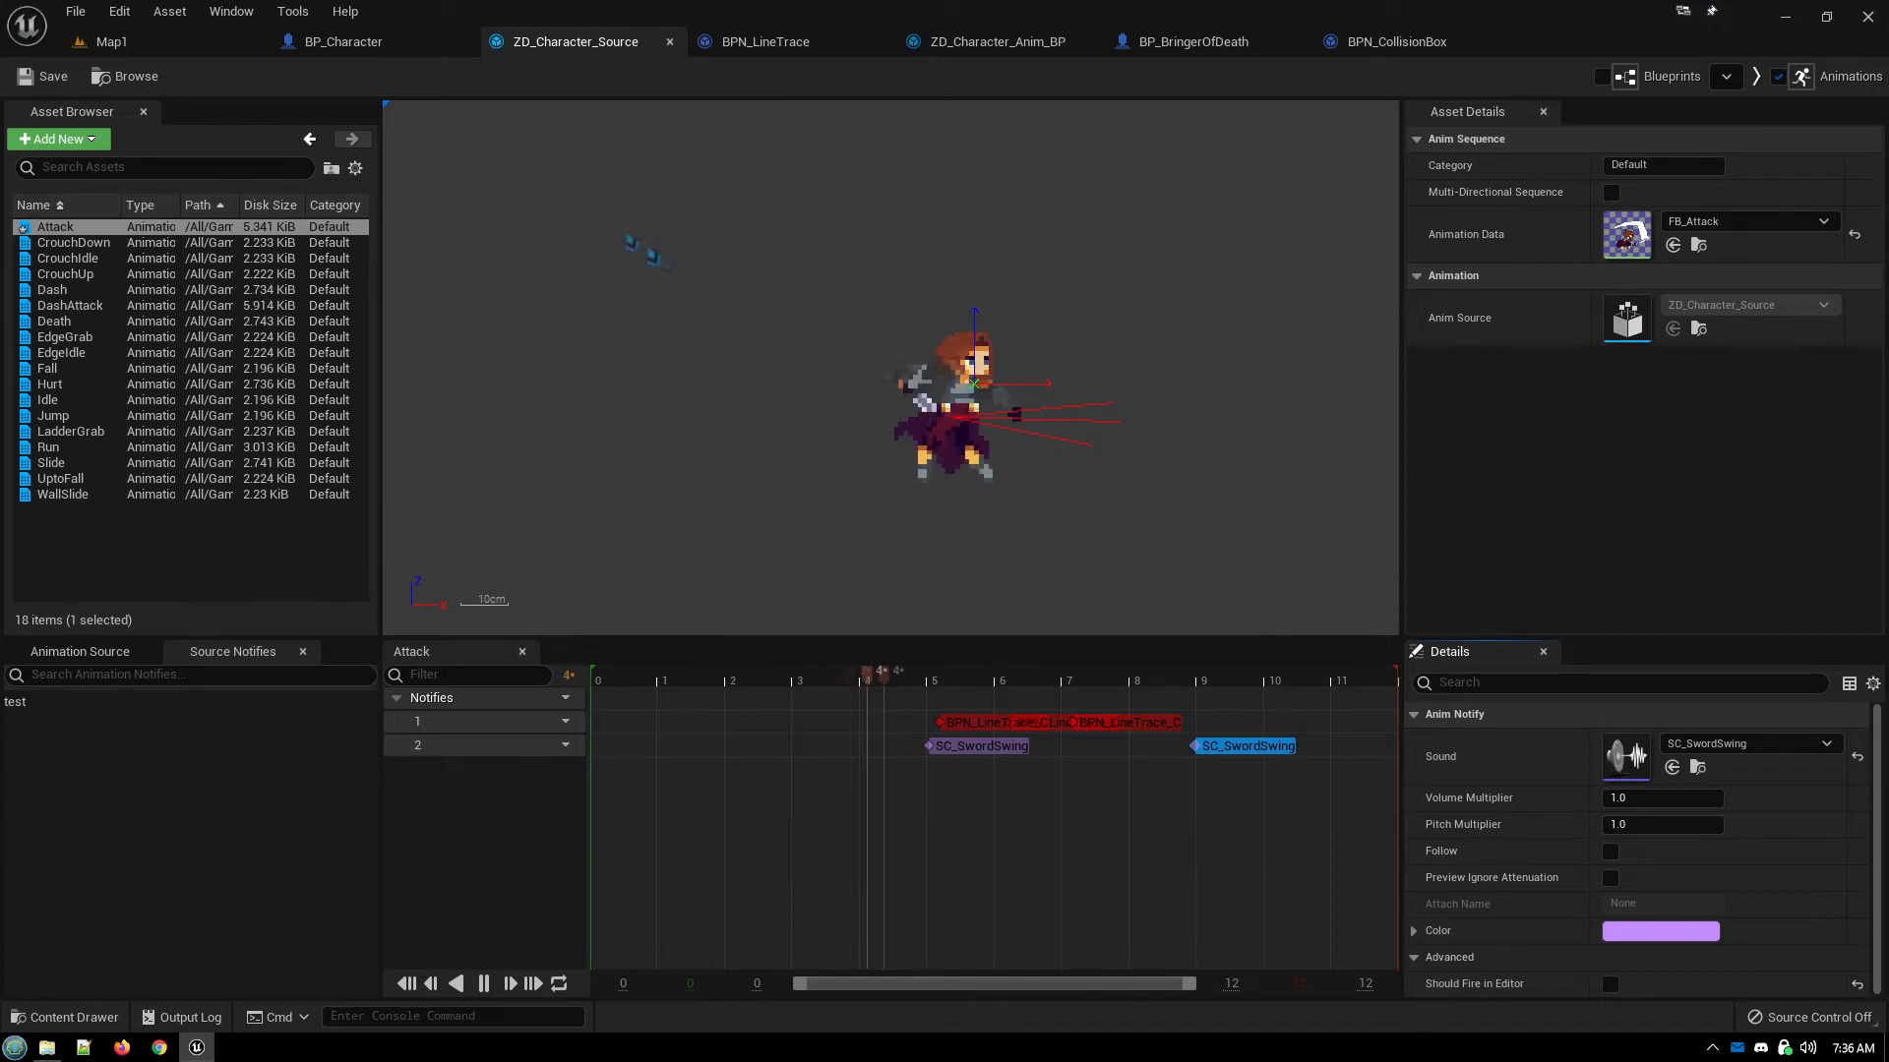
Play Map1 and test the character's sword attack, running and jumping
left_click(199, 45)
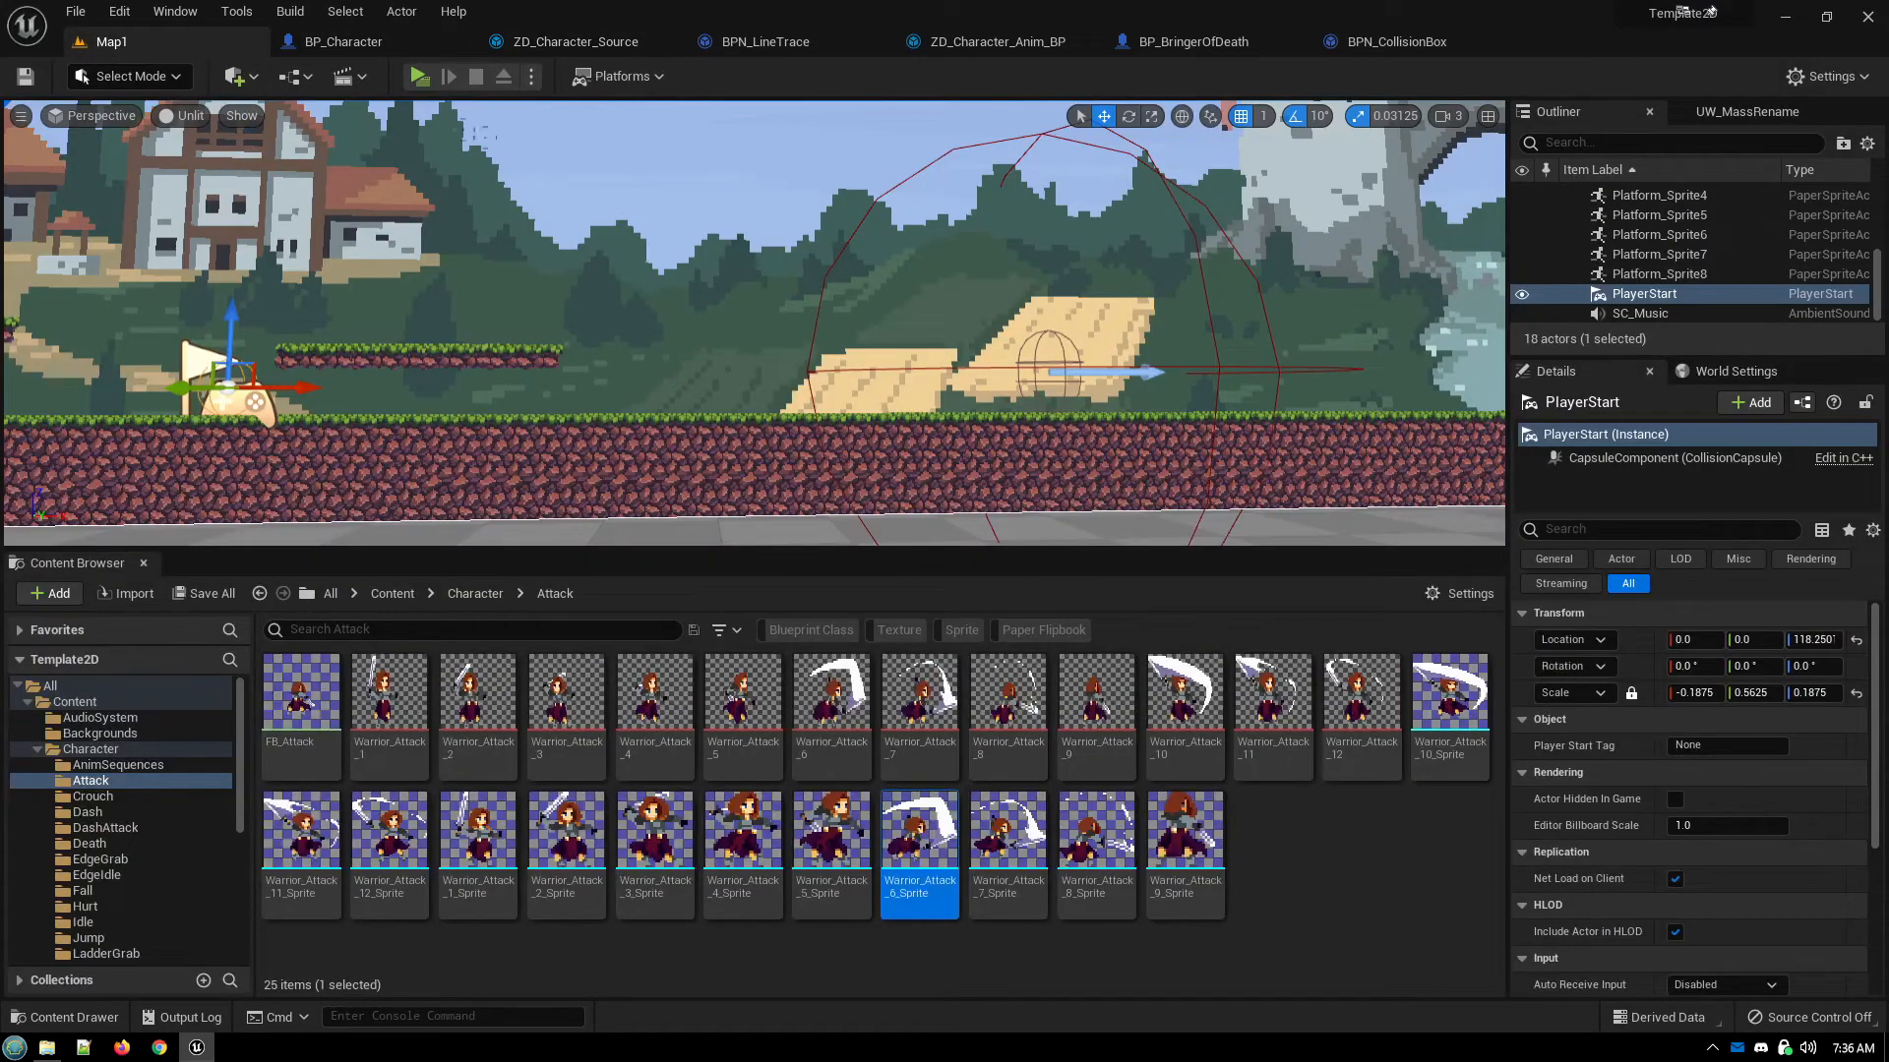
left_click(419, 76)
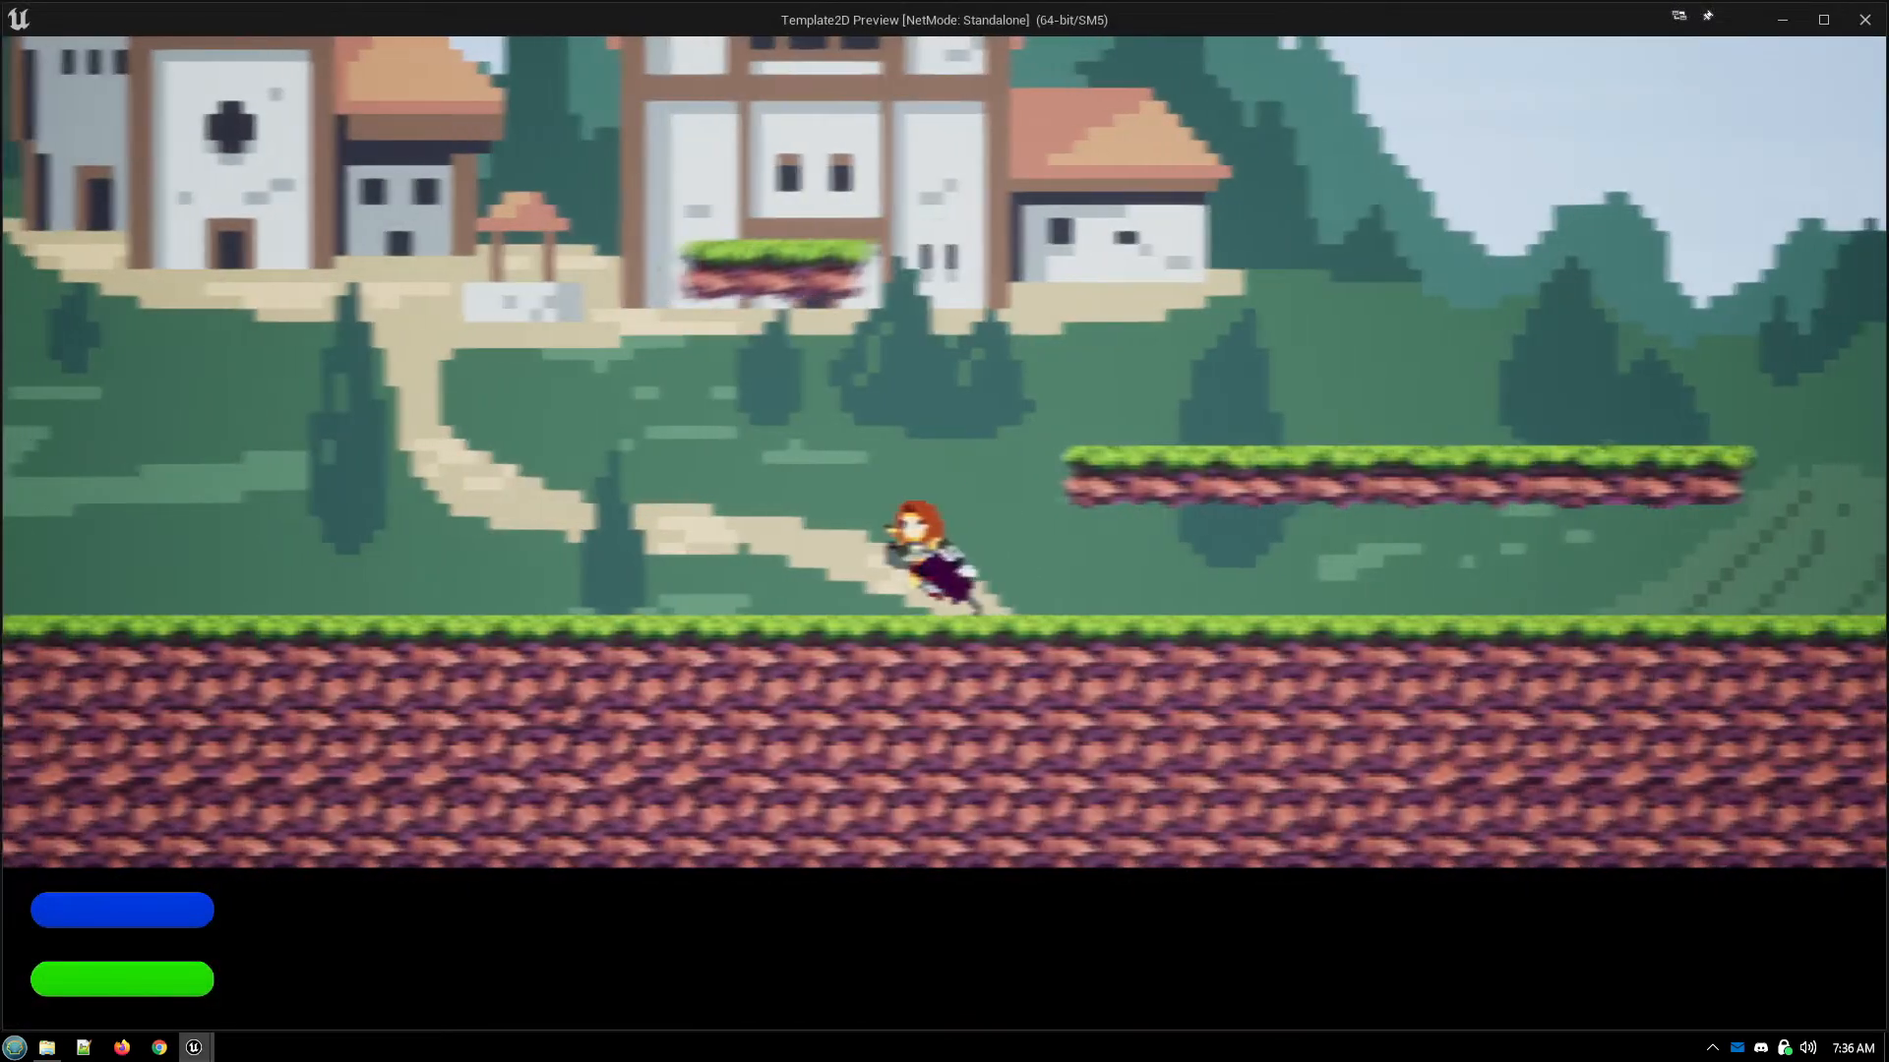
key("f")
key("f")
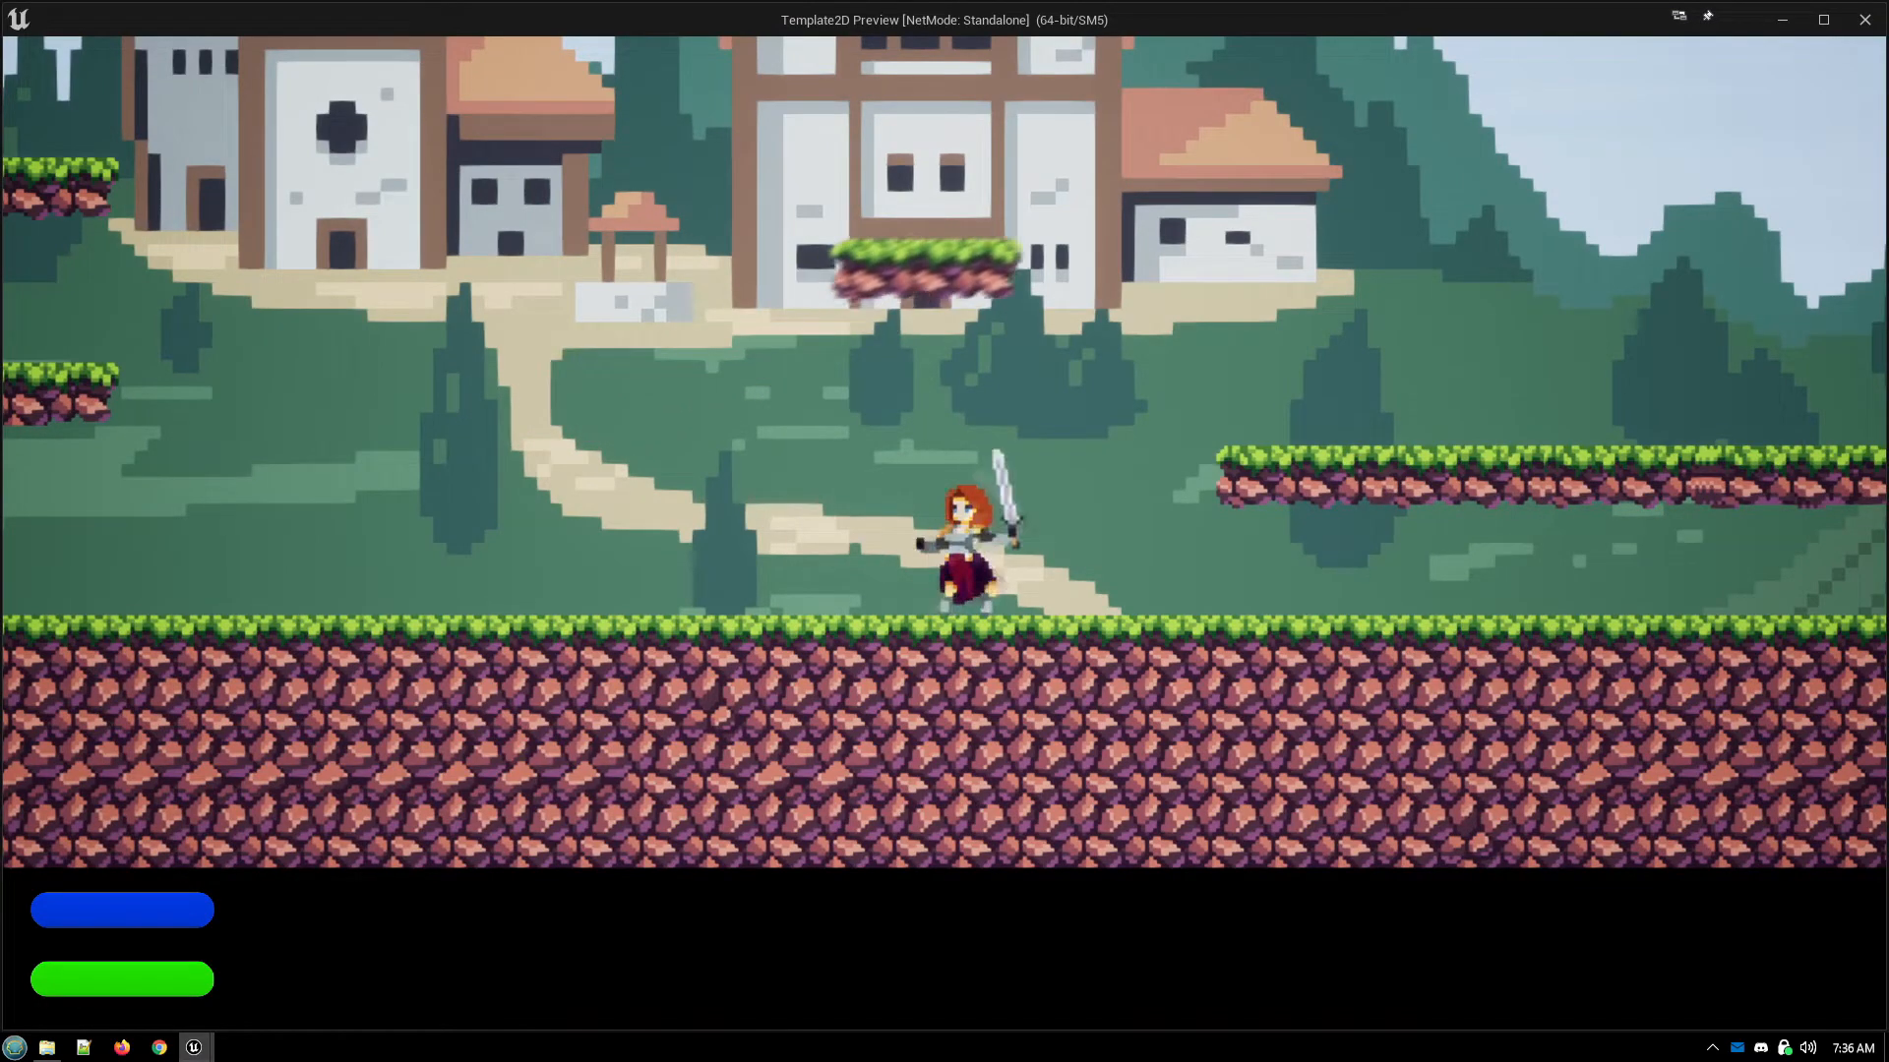
key("a")
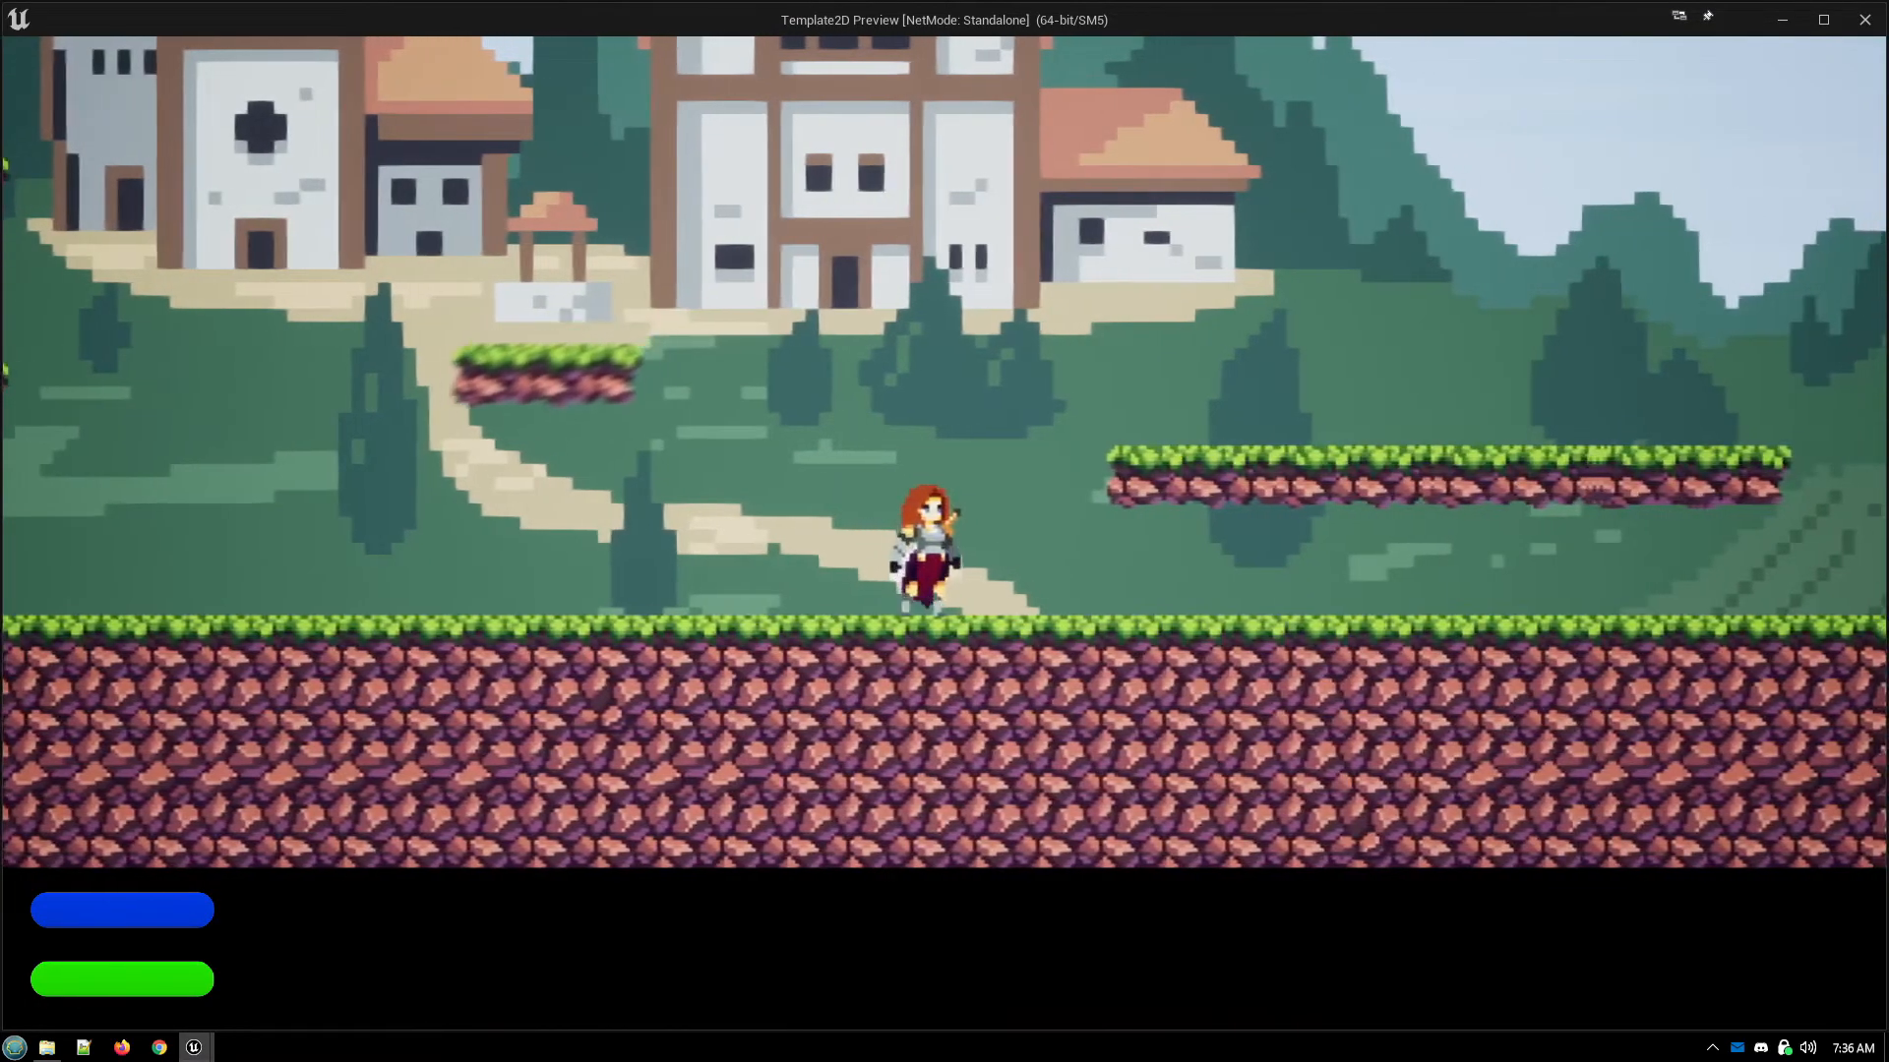
key("a")
key("d")
key("space")
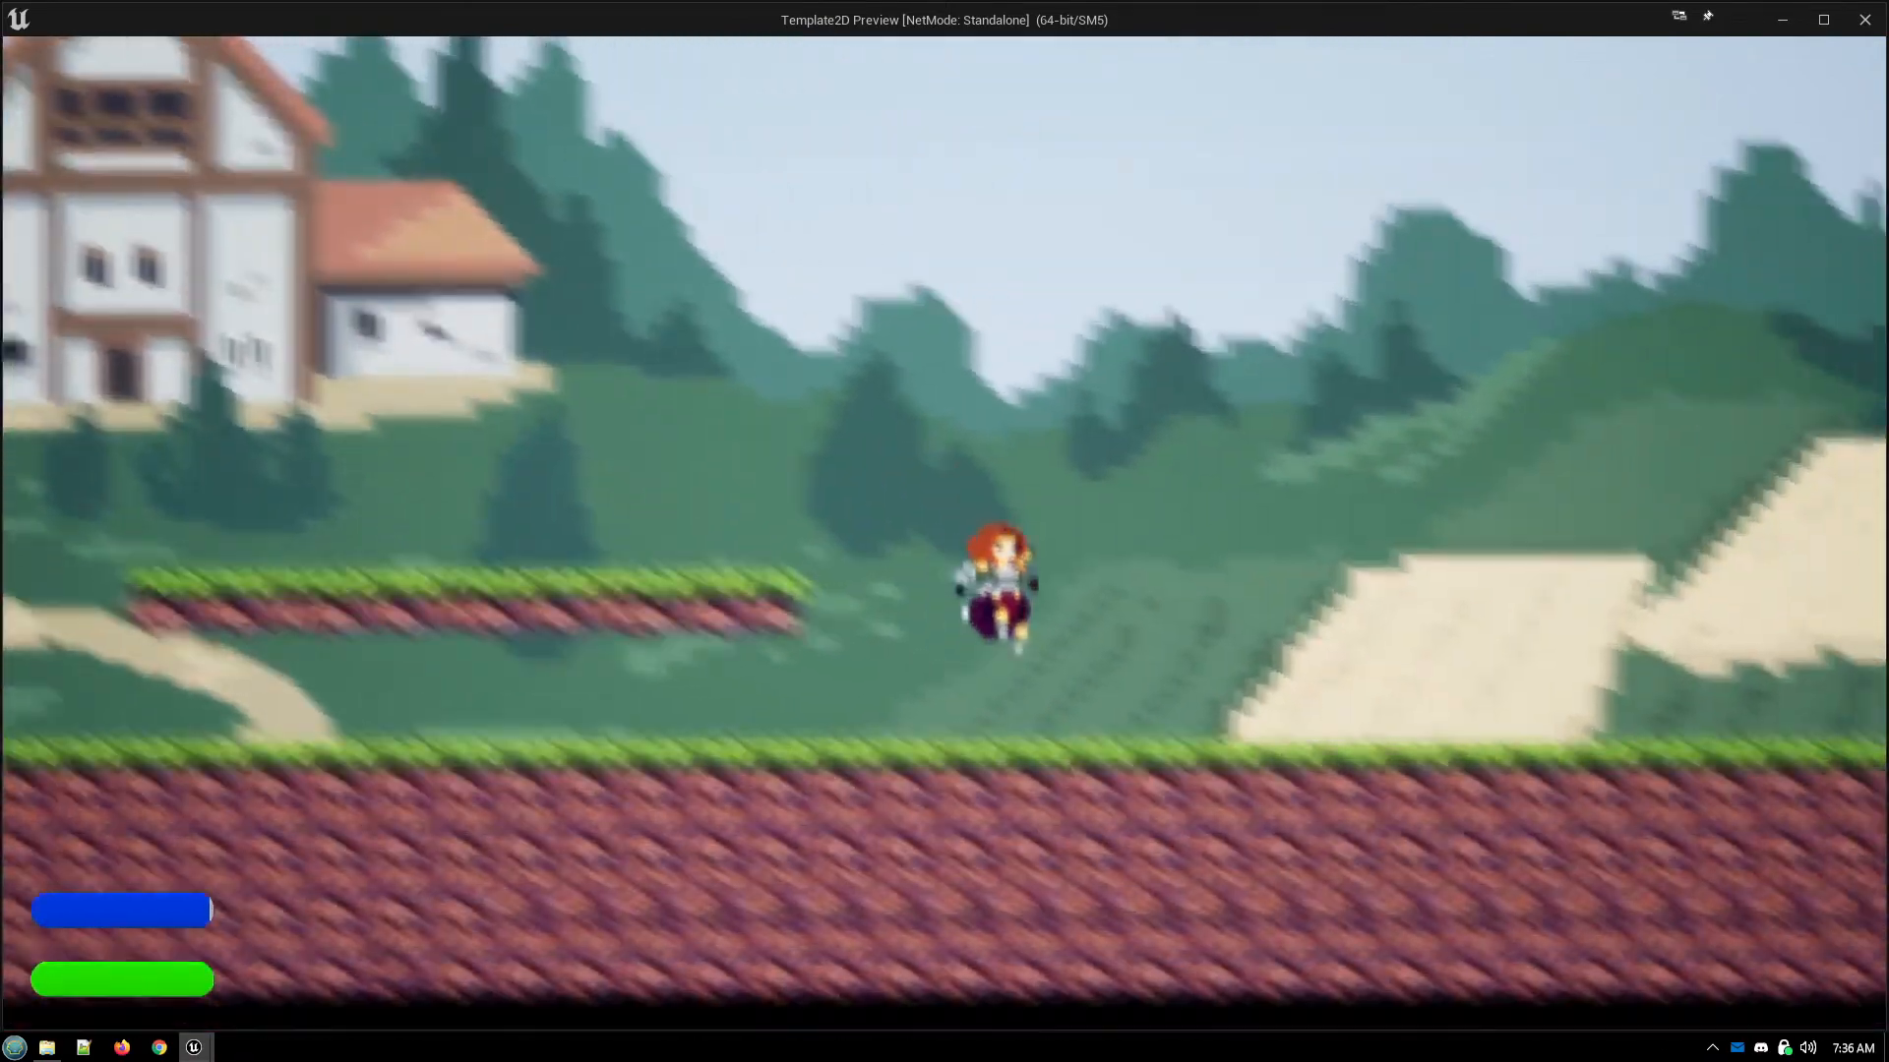
Run the character up to the hooded enemy, attack it, and exit the game from the pause menu
key("d")
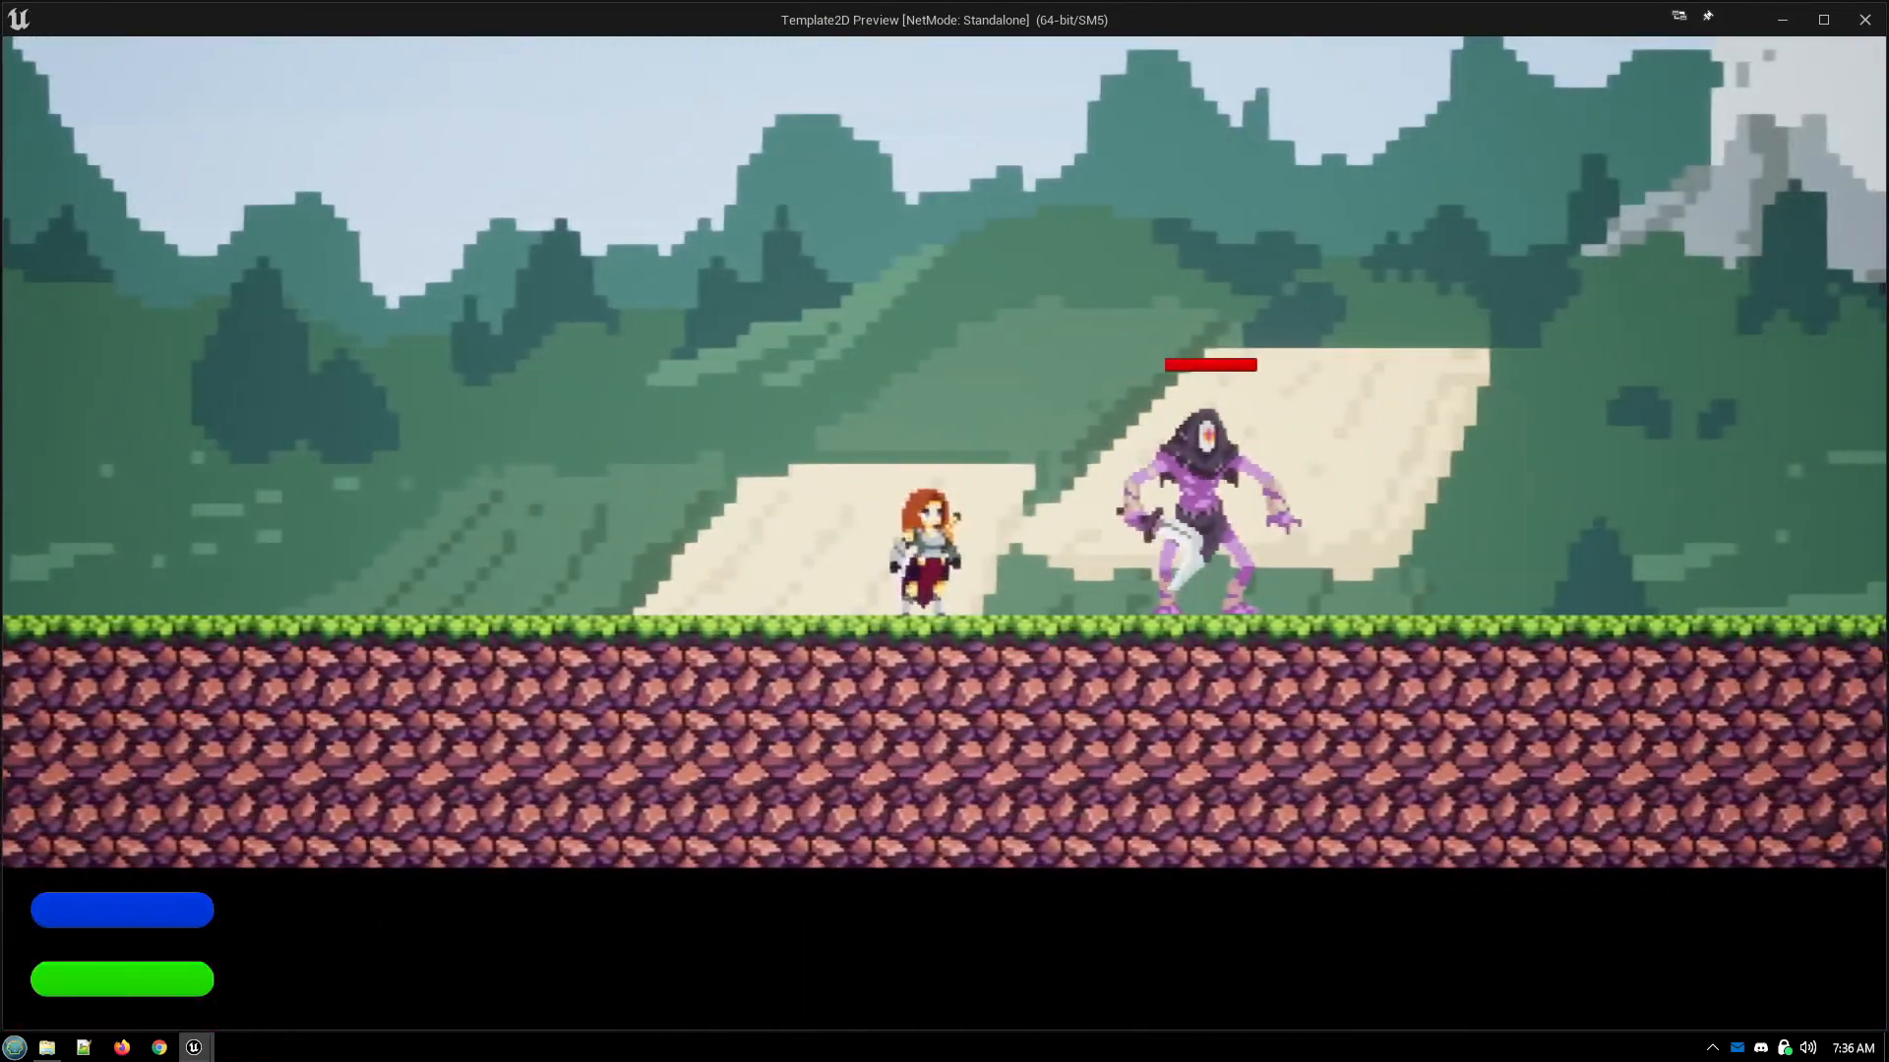
key("d")
key("e")
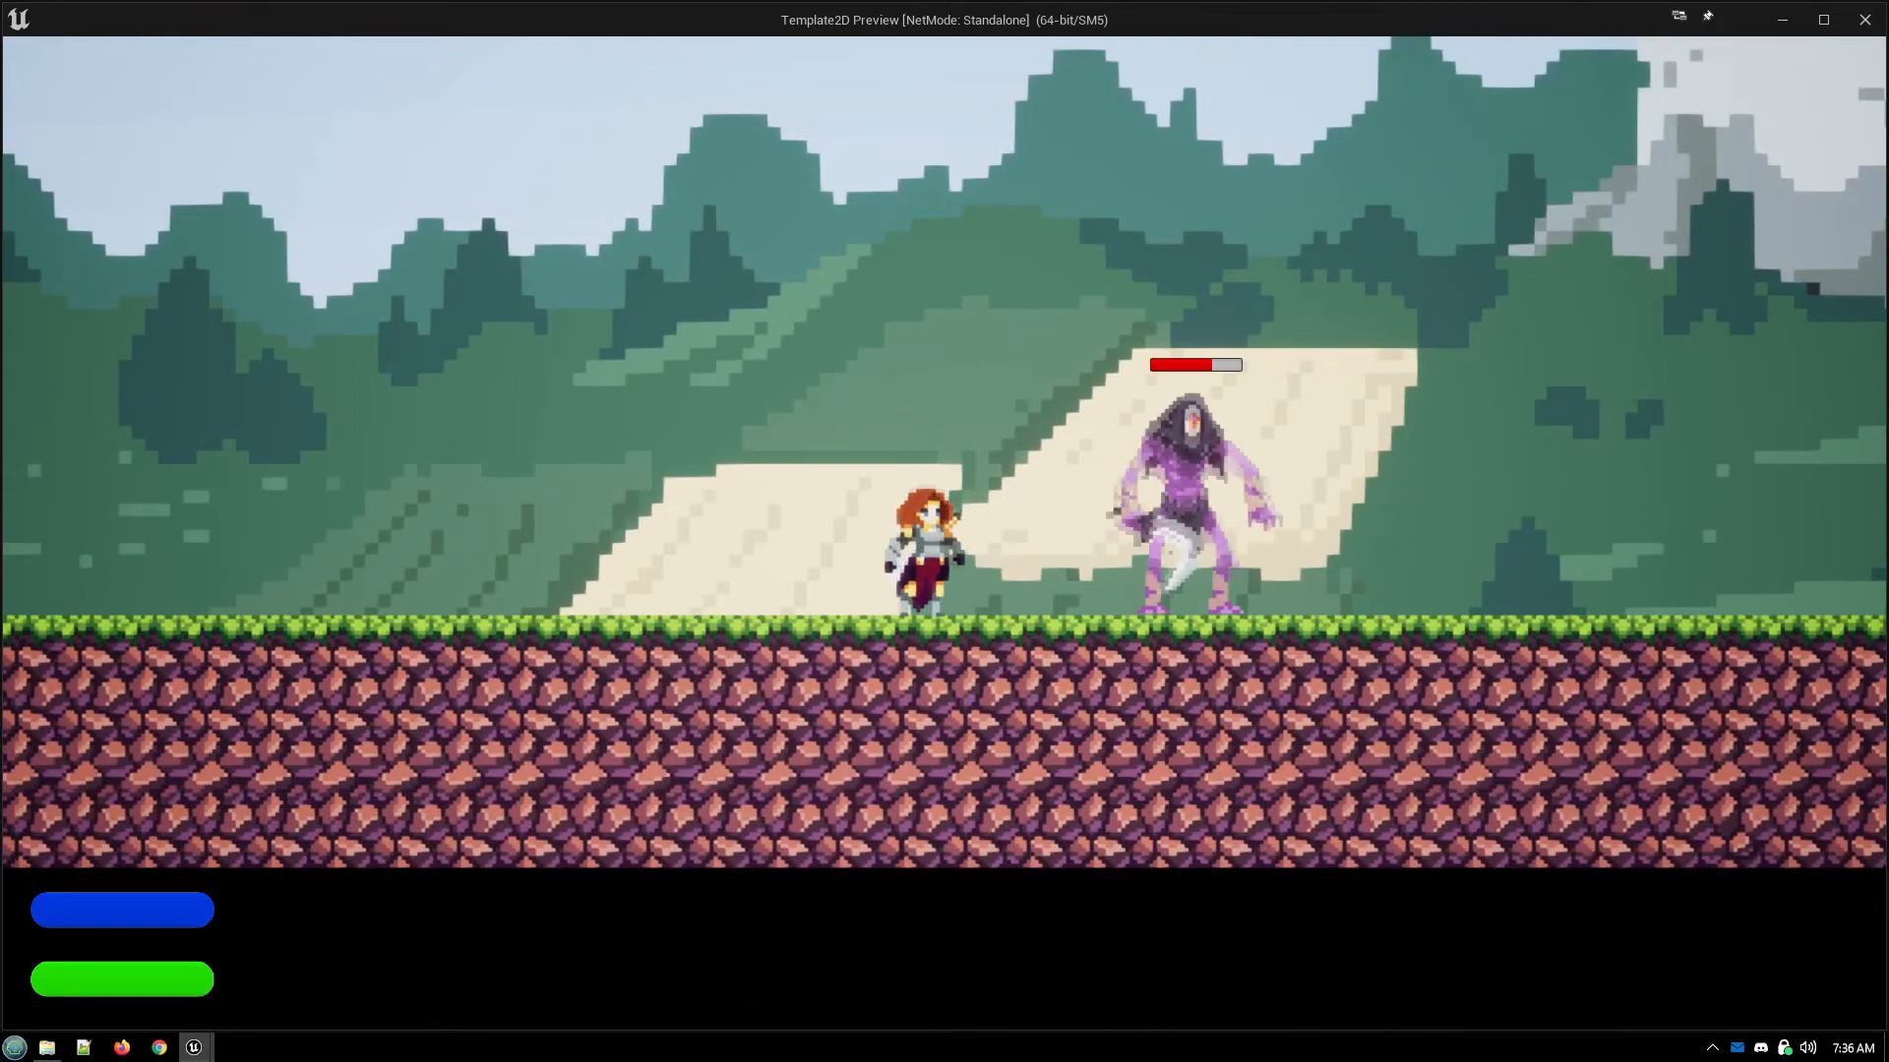
key("p")
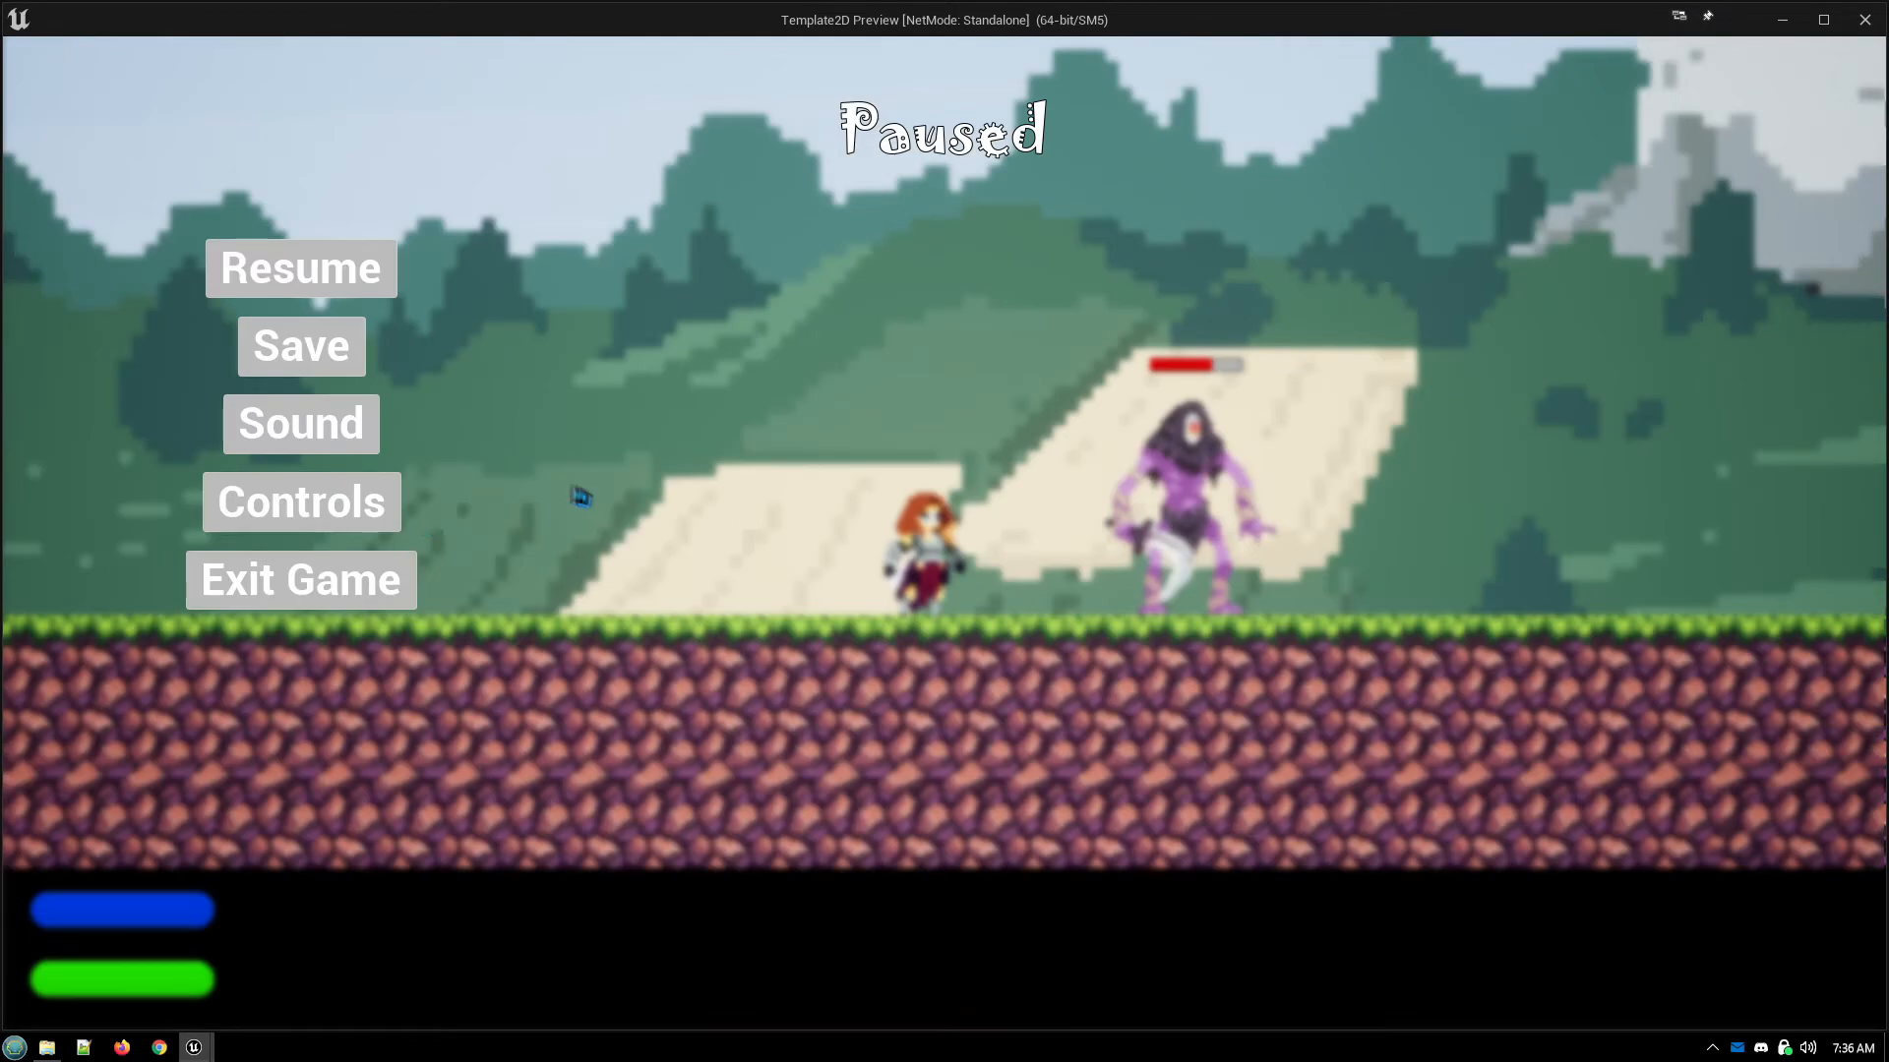
left_click(334, 597)
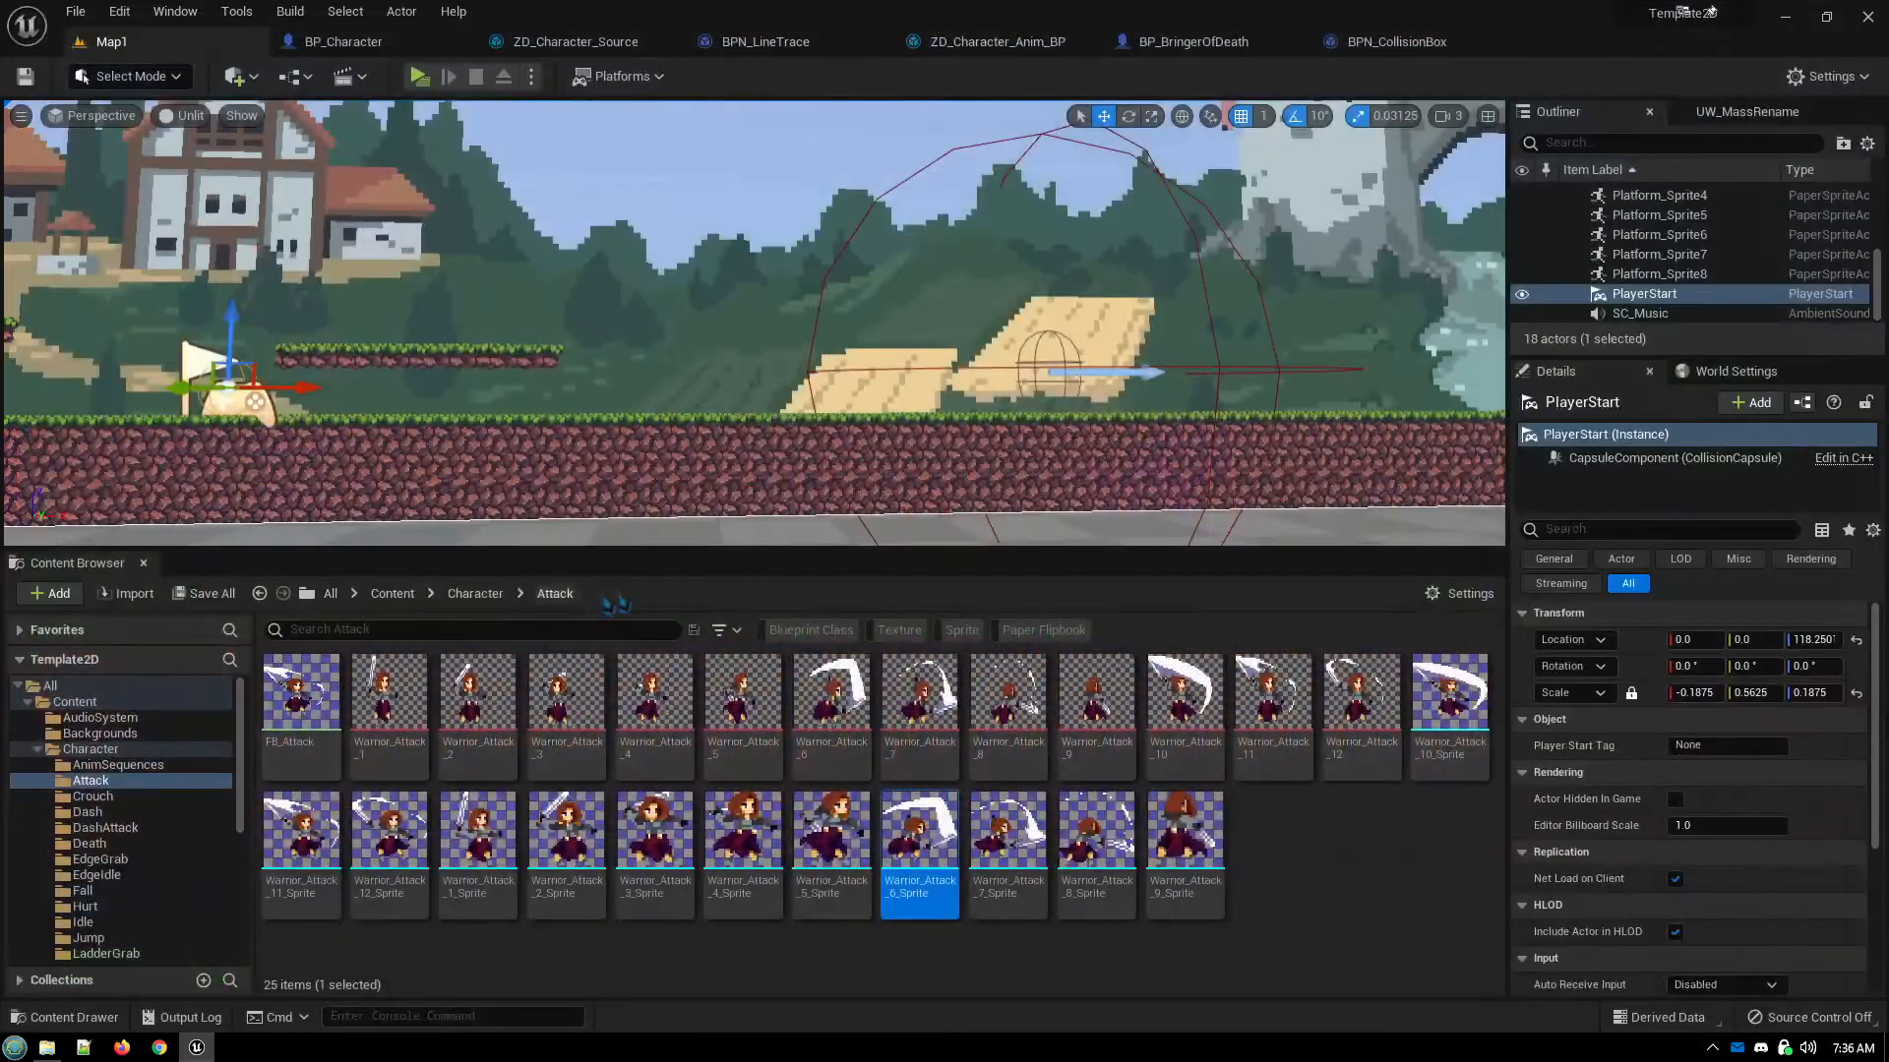
Examine the BPN_LineTrace event graph, following the Is Not Valid branch through Draw Debug Line, Spawn Emitter at Location and Play Sound 2D
left_click(765, 42)
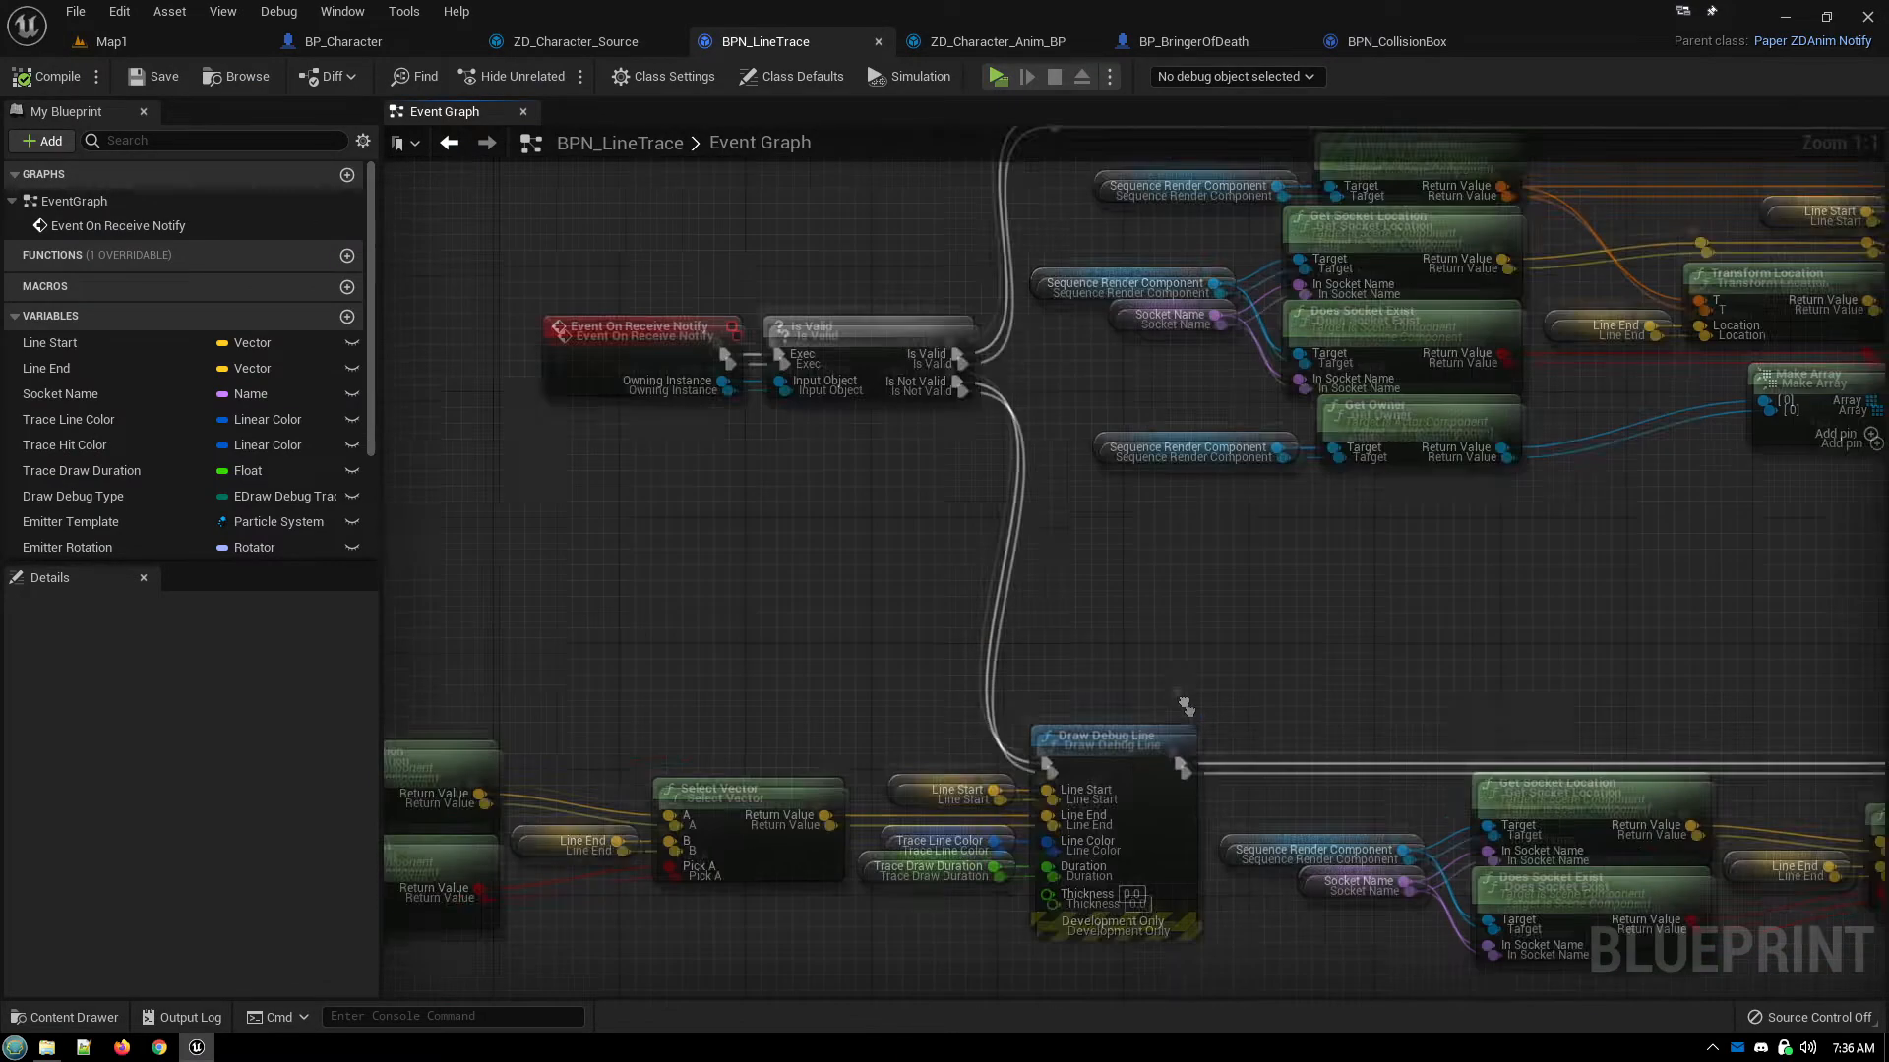
right_click_drag(1129, 564, 979, 451)
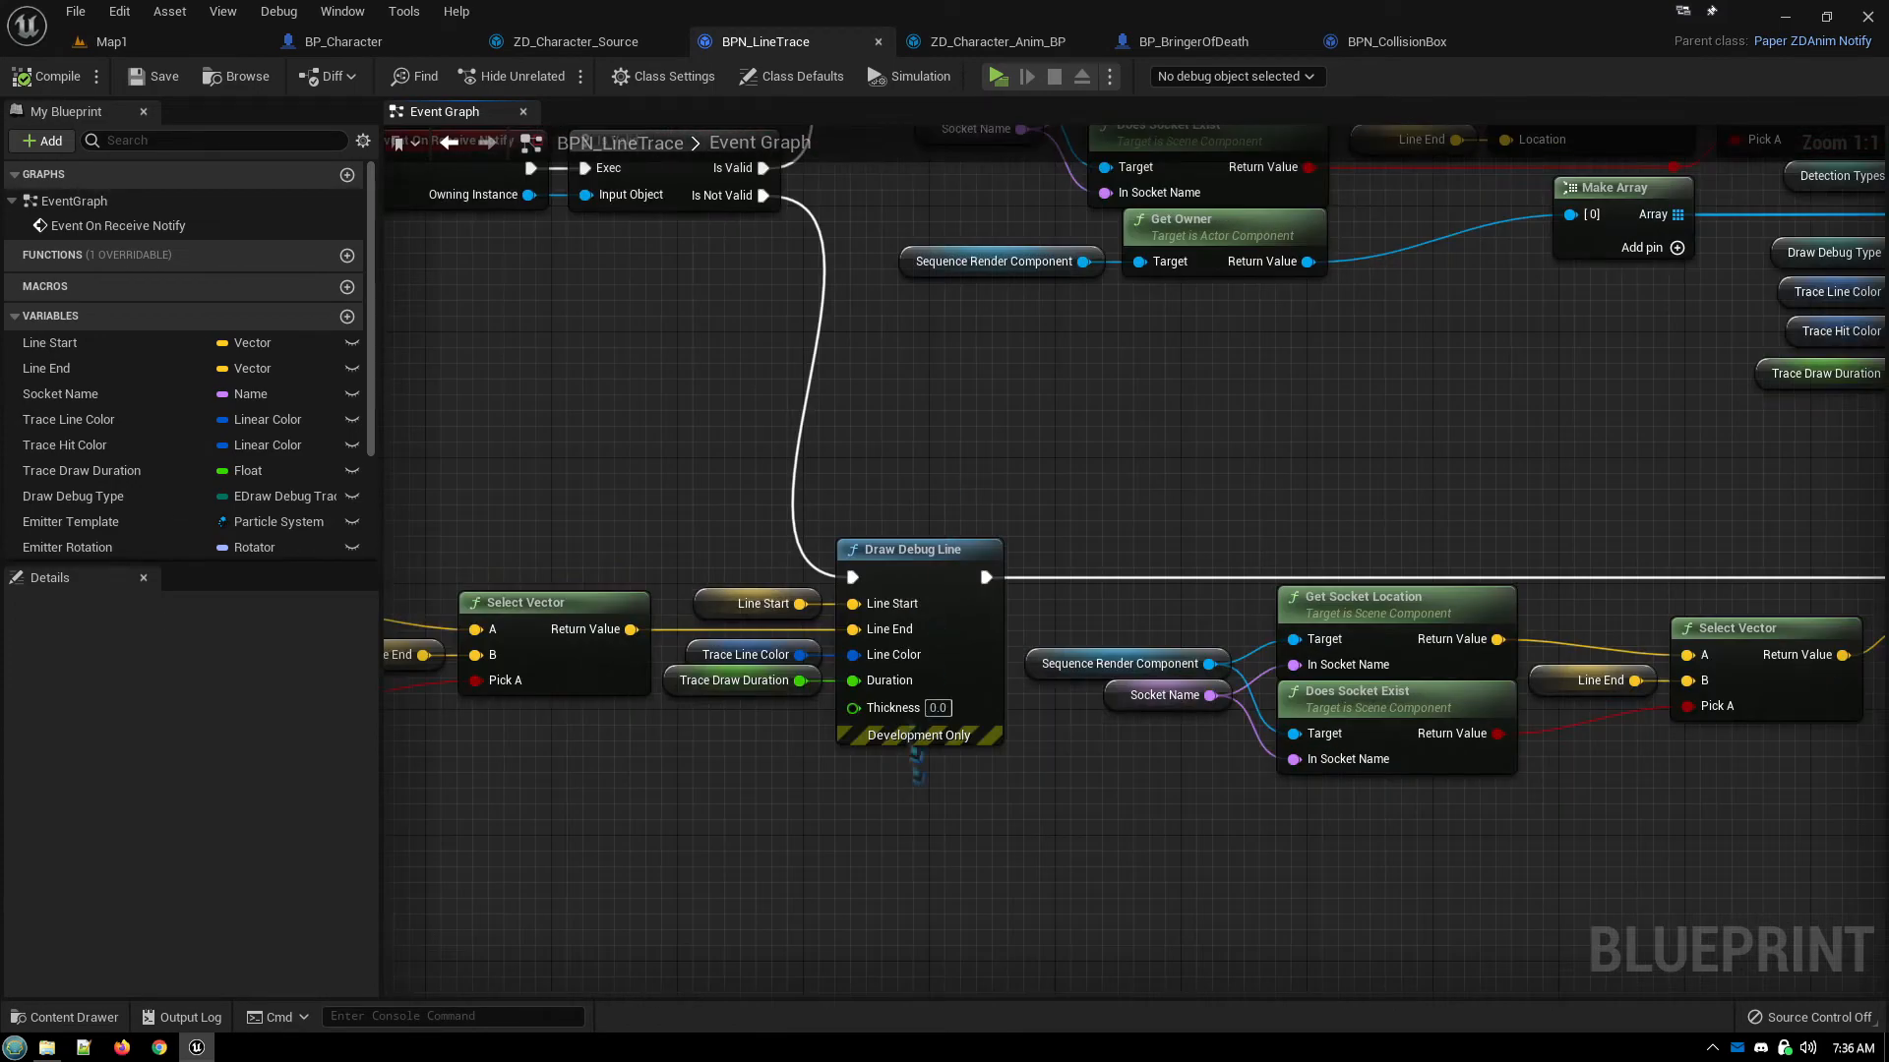
right_click_drag(1209, 455, 426, 485)
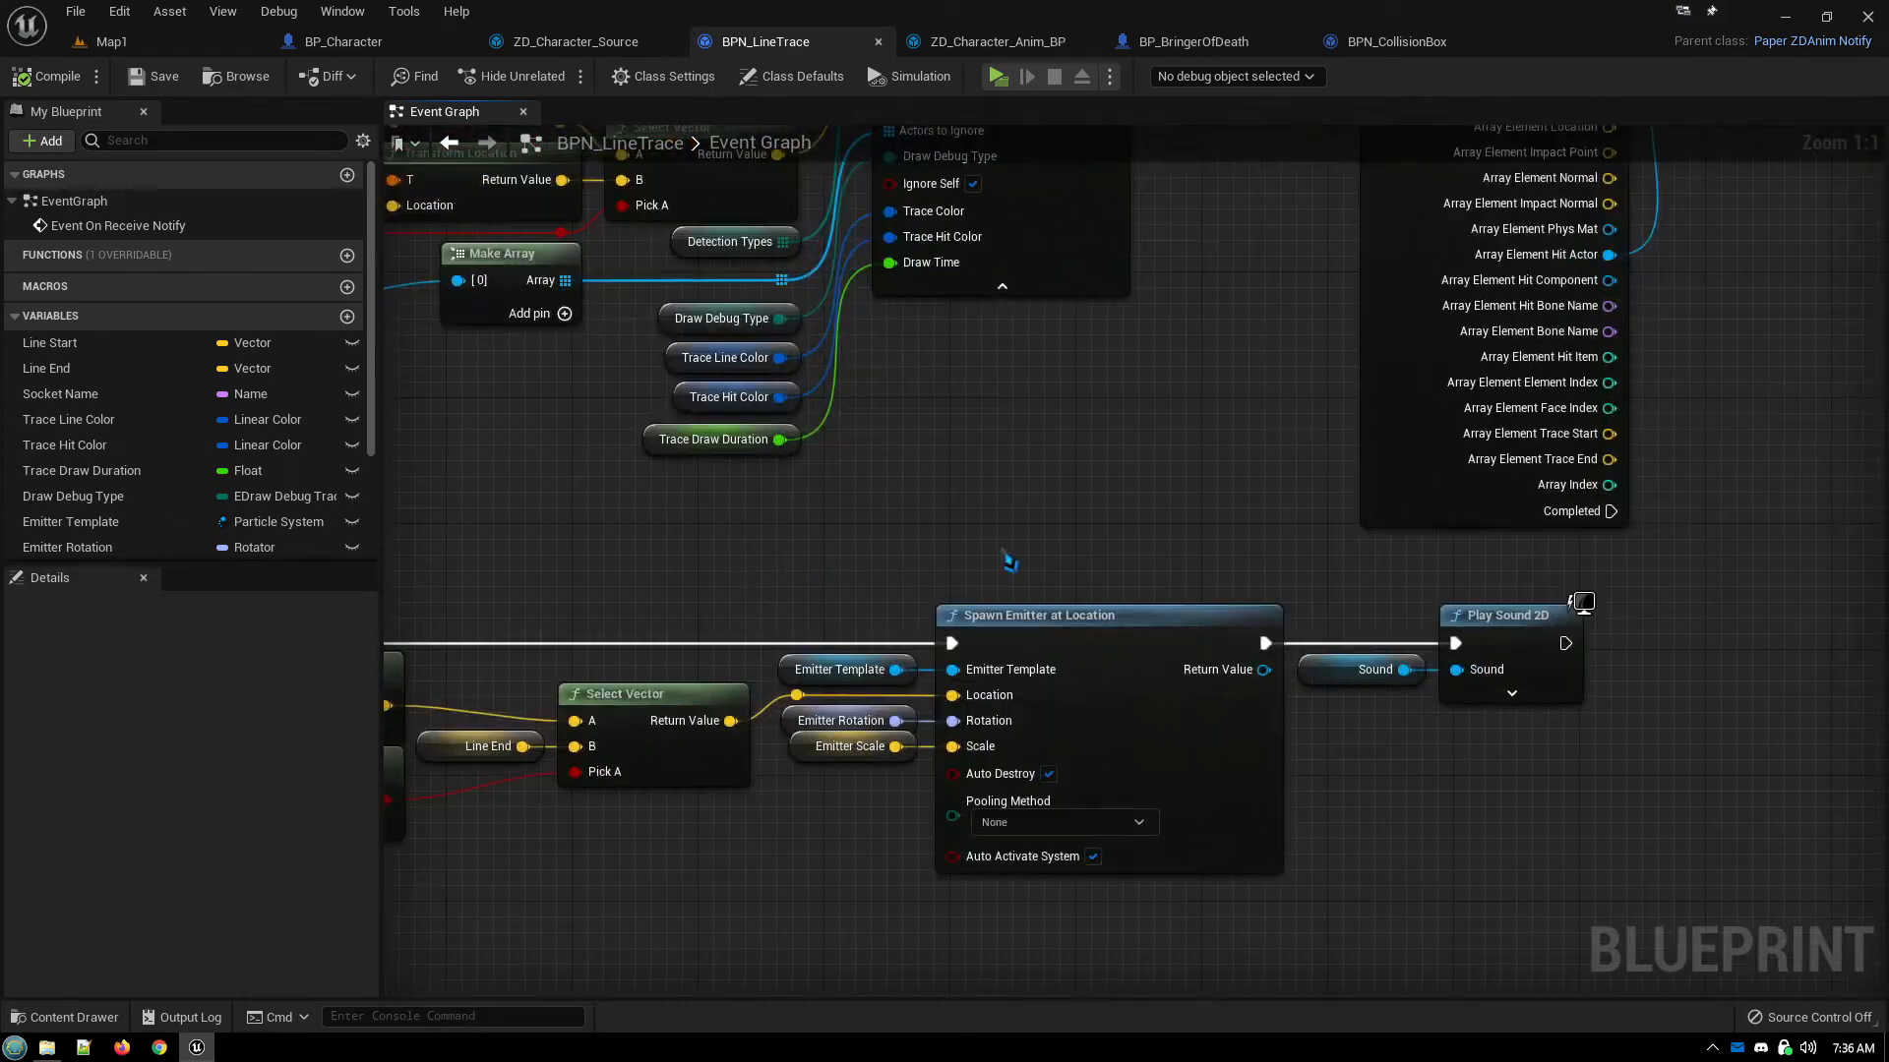
right_click_drag(646, 597, 1529, 600)
right_click_drag(700, 578, 1188, 626)
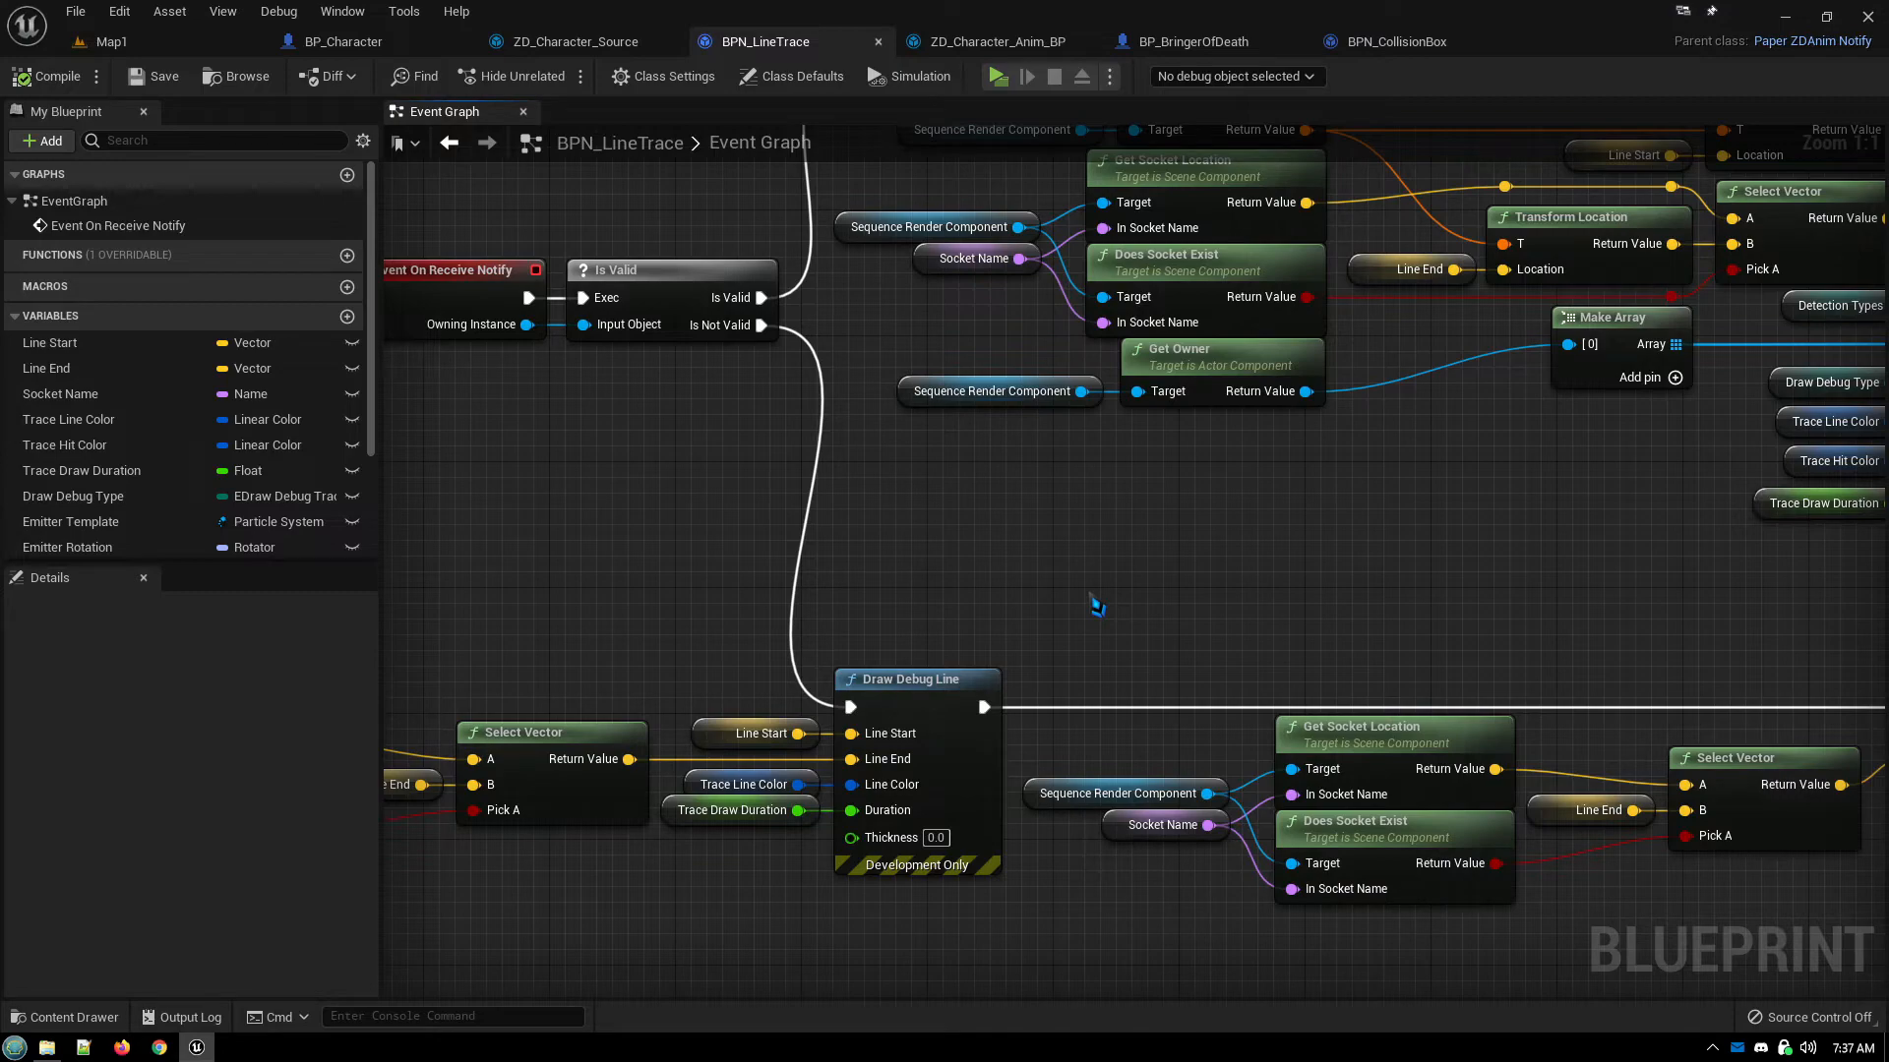
mouse_move(1018, 621)
right_mouse_down()
mouse_move(1260, 507)
mouse_move(1596, 533)
mouse_move(1471, 503)
mouse_move(1379, 512)
right_mouse_up()
right_click_drag(822, 548, 1045, 475)
right_click_drag(1287, 379, 920, 501)
mouse_move(674, 575)
right_mouse_down()
mouse_move(1167, 439)
mouse_move(1249, 459)
right_mouse_up()
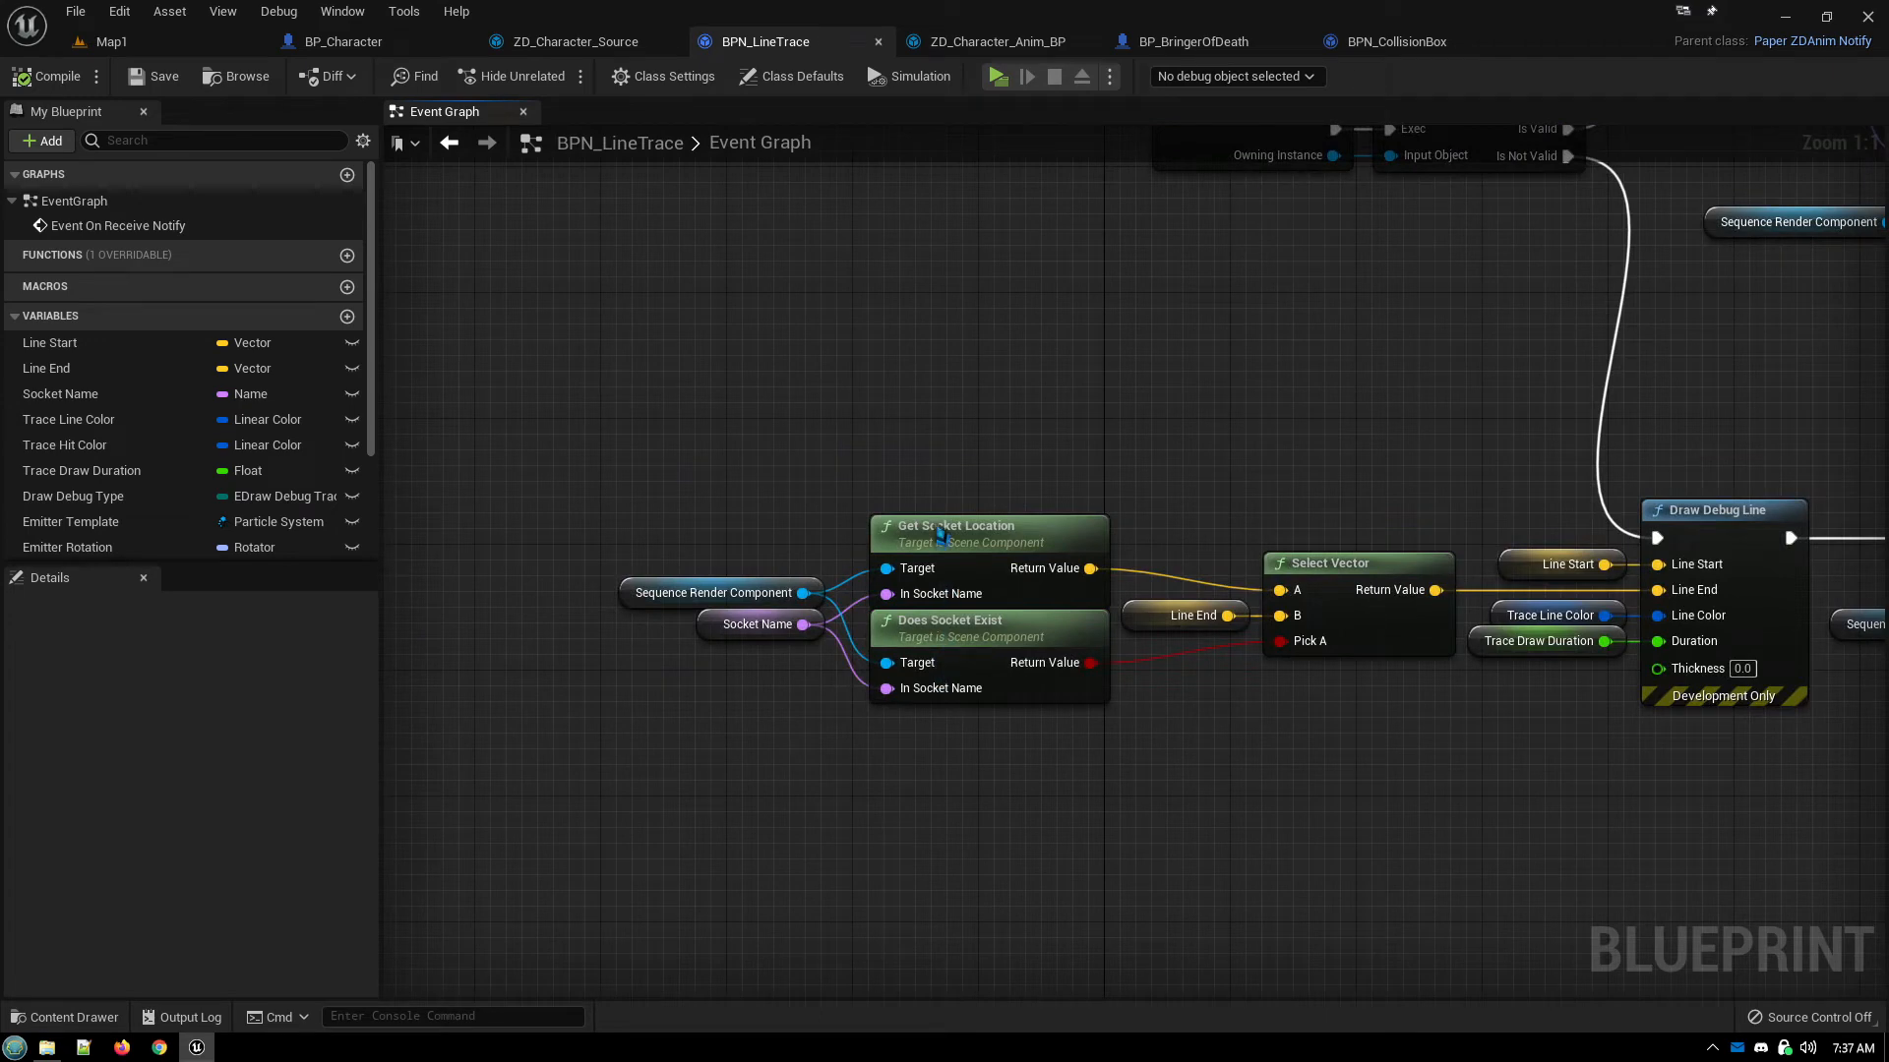
right_click_drag(1144, 429, 841, 529)
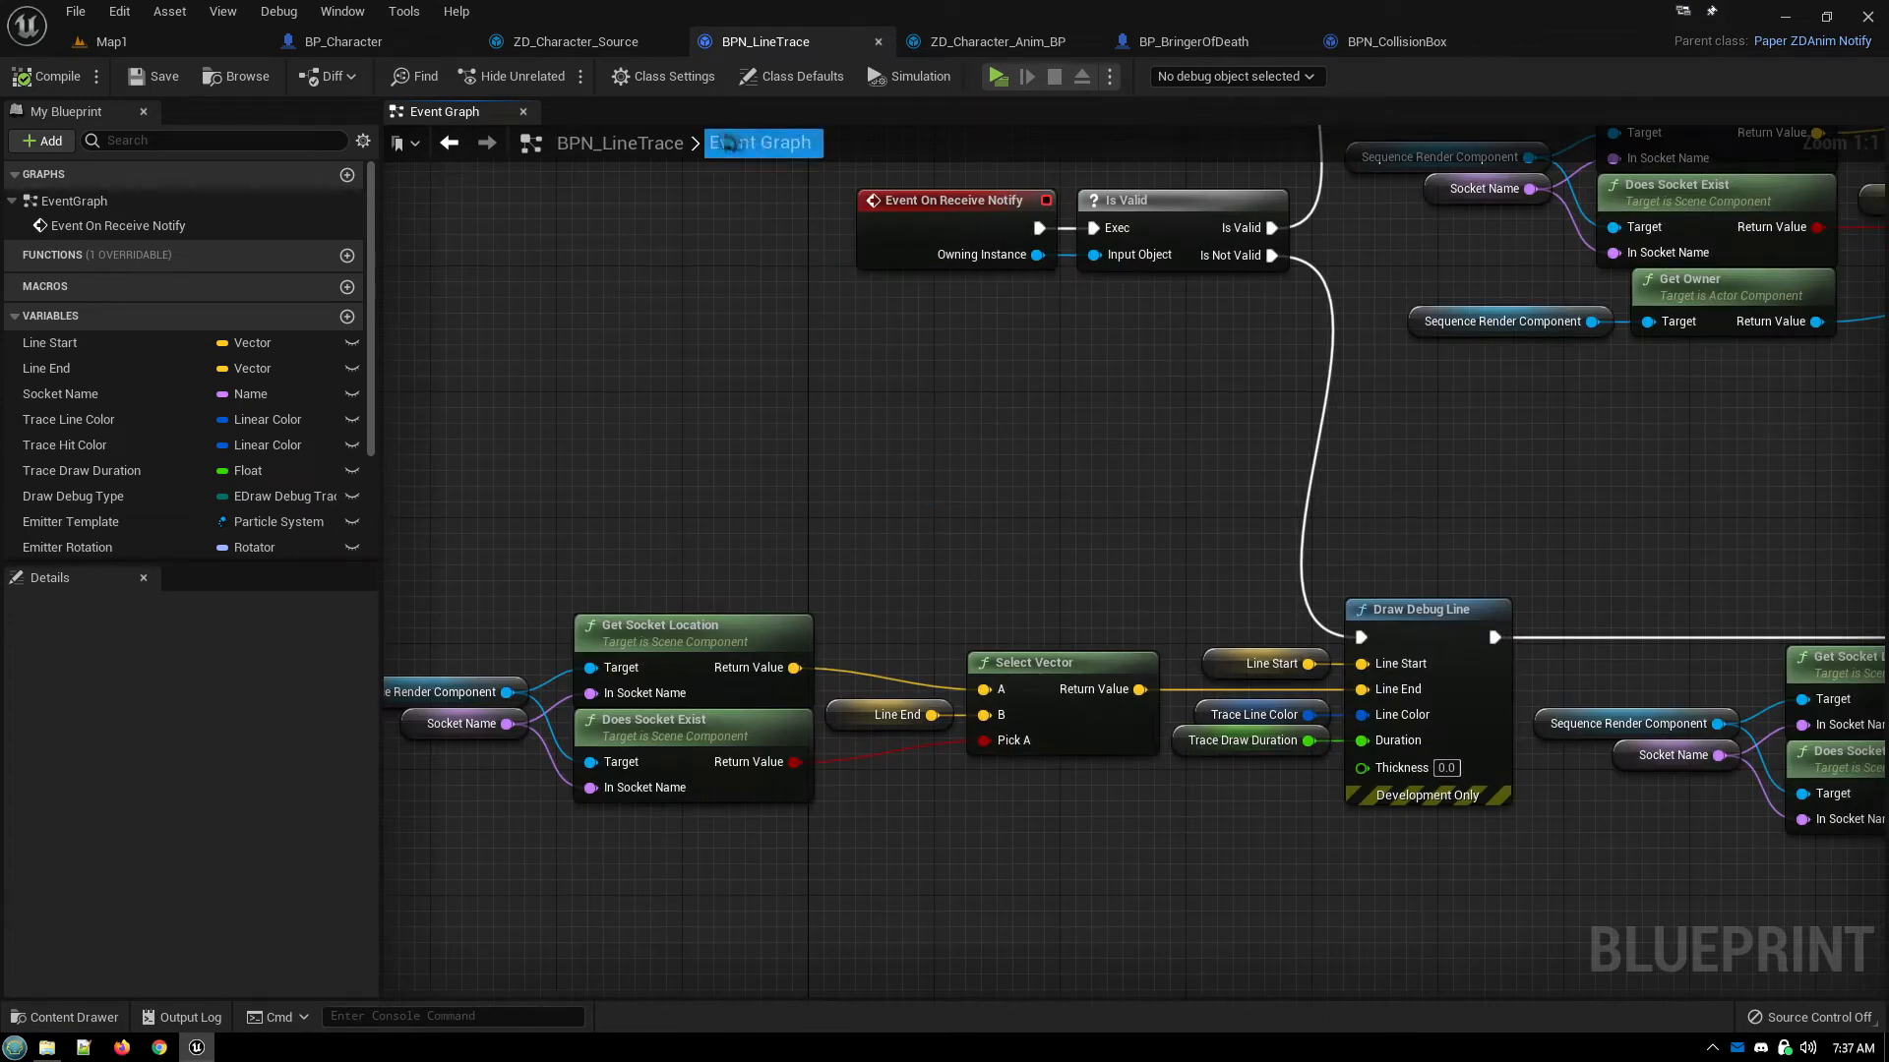
In ZD_Character_Source, reset the Socket Name of the Attack animation's first BPN_LineTrace notify and set its Line Start Z to 30
left_click(576, 43)
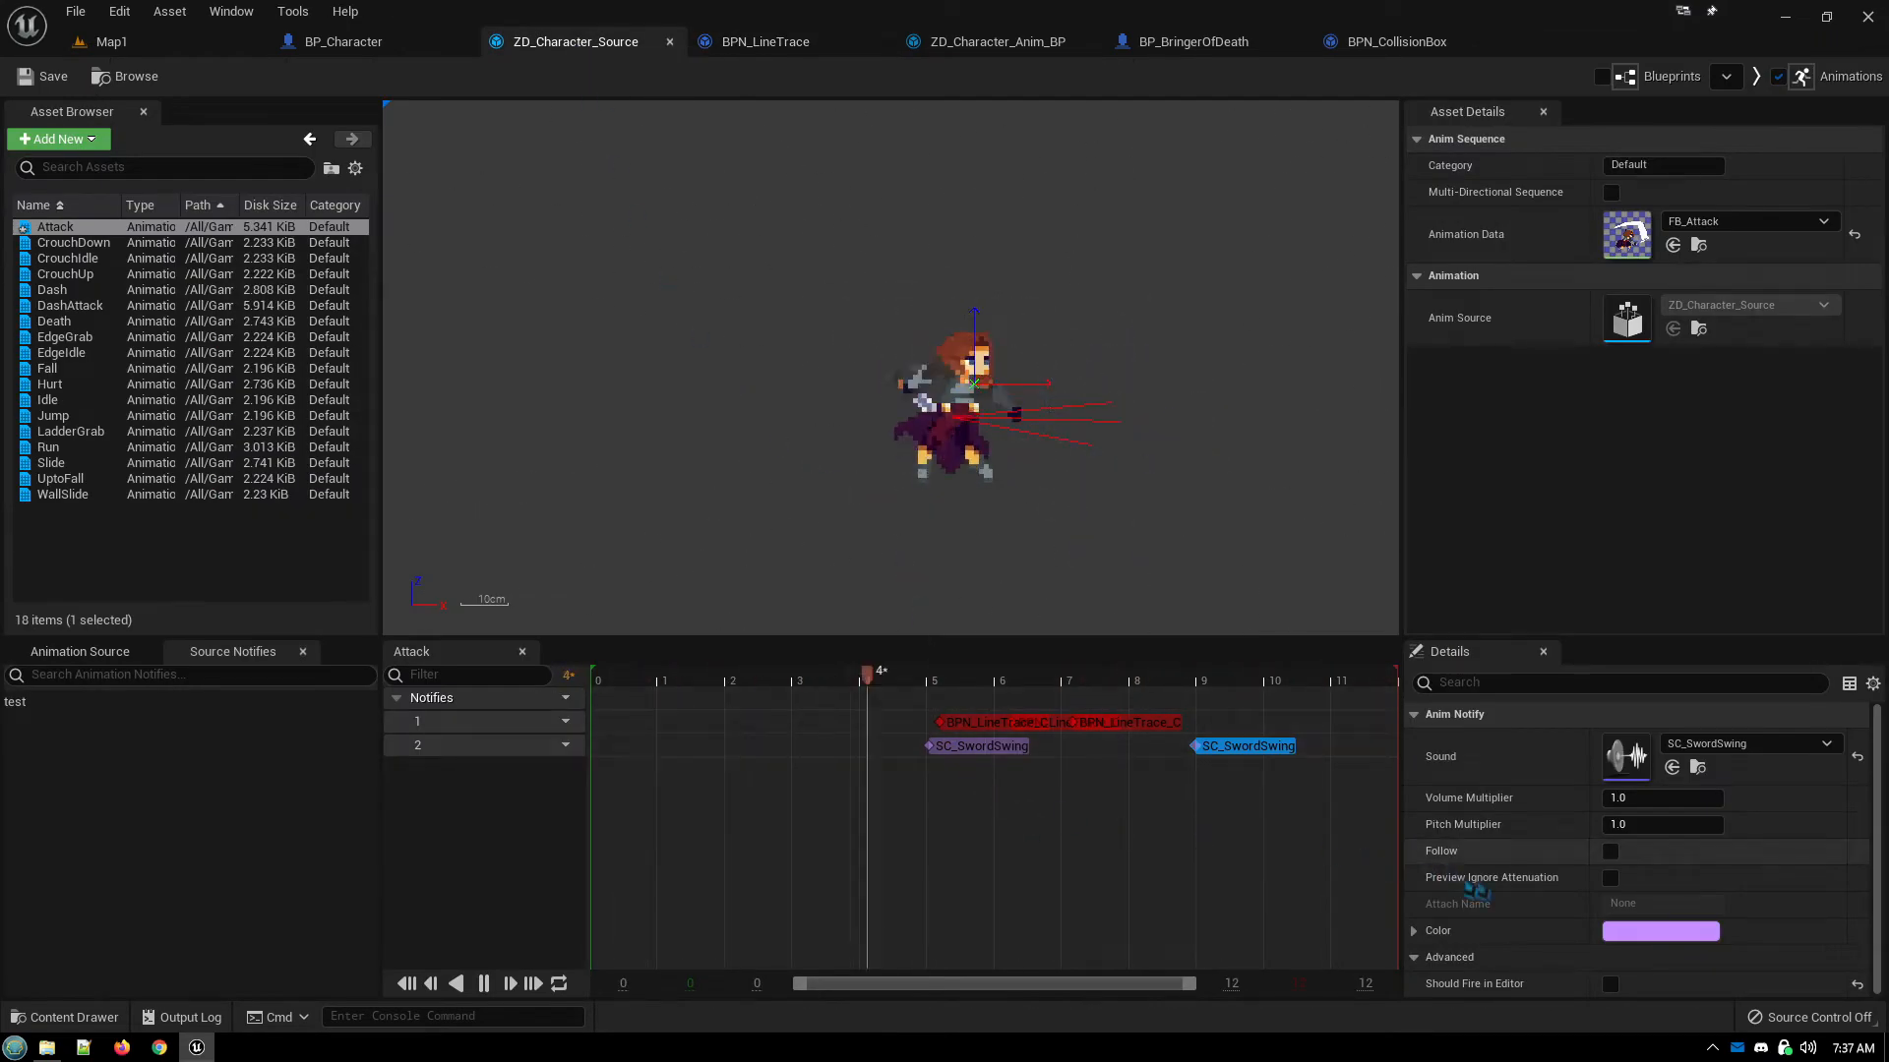
left_click(1014, 723)
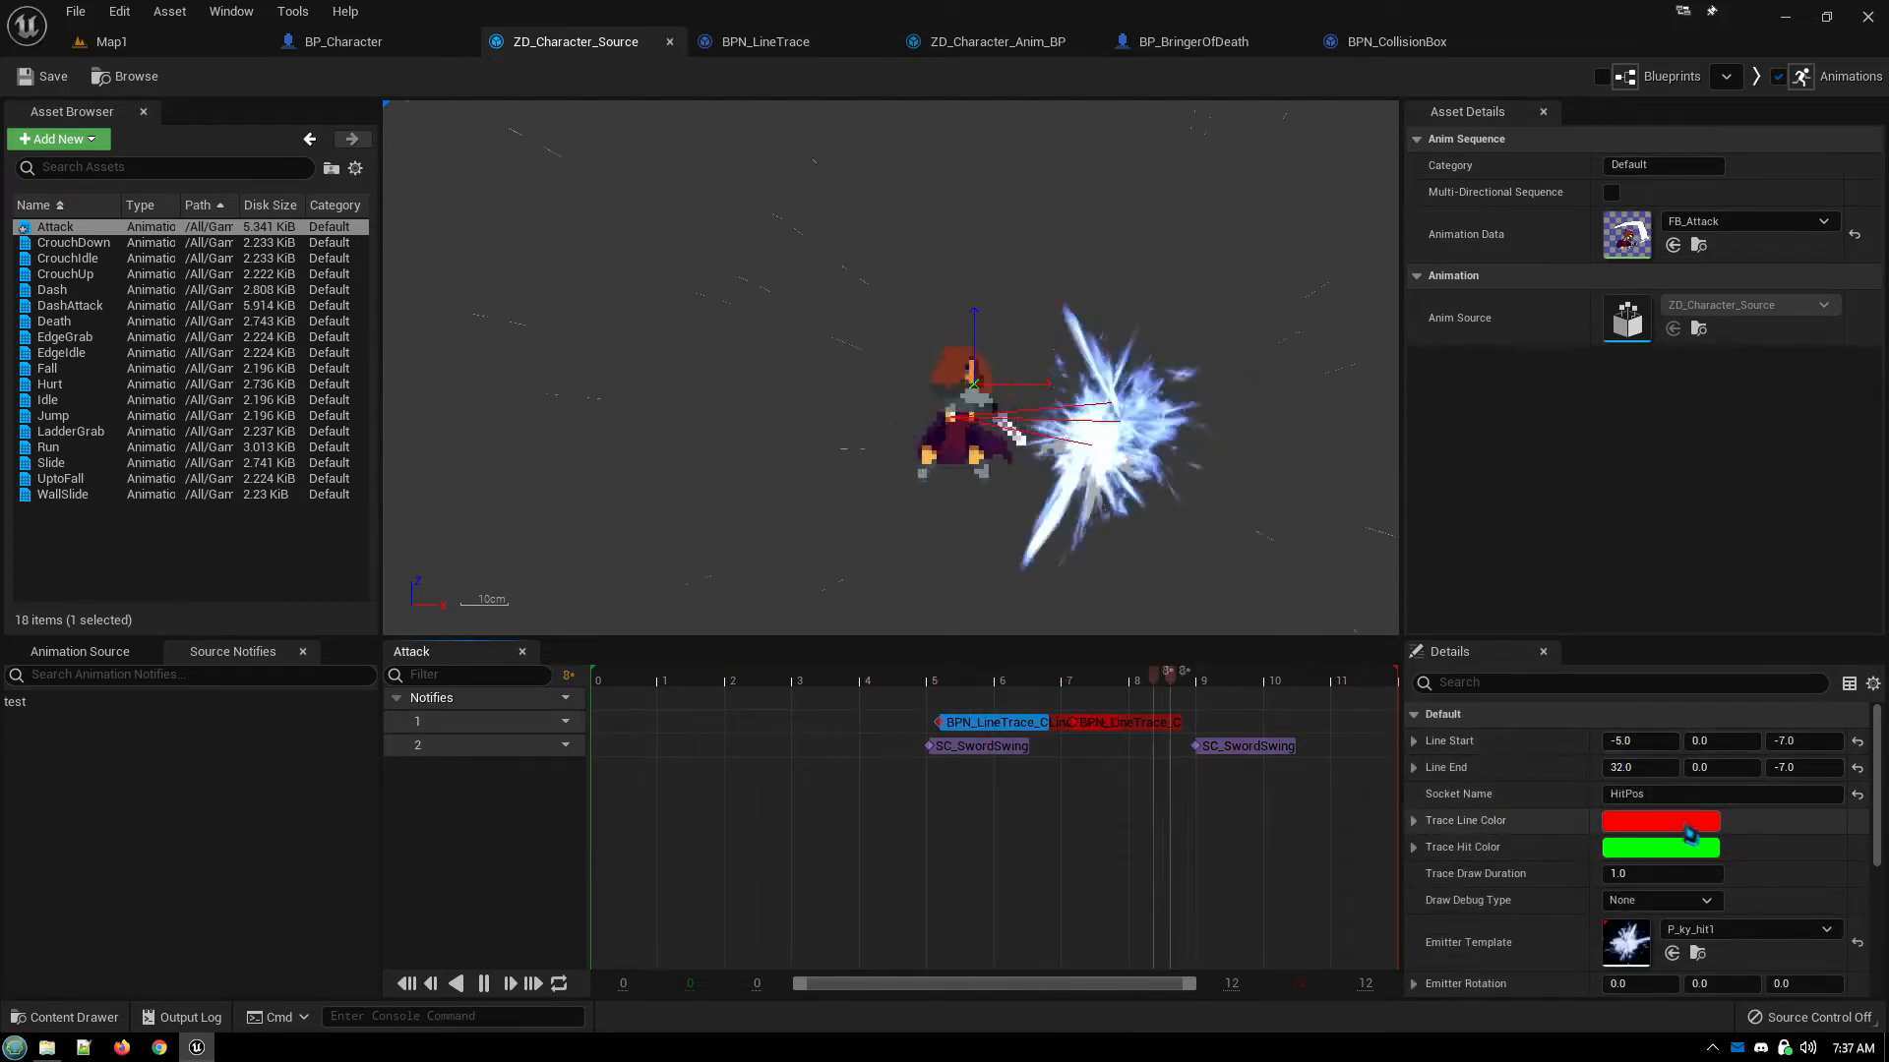
left_click(1857, 794)
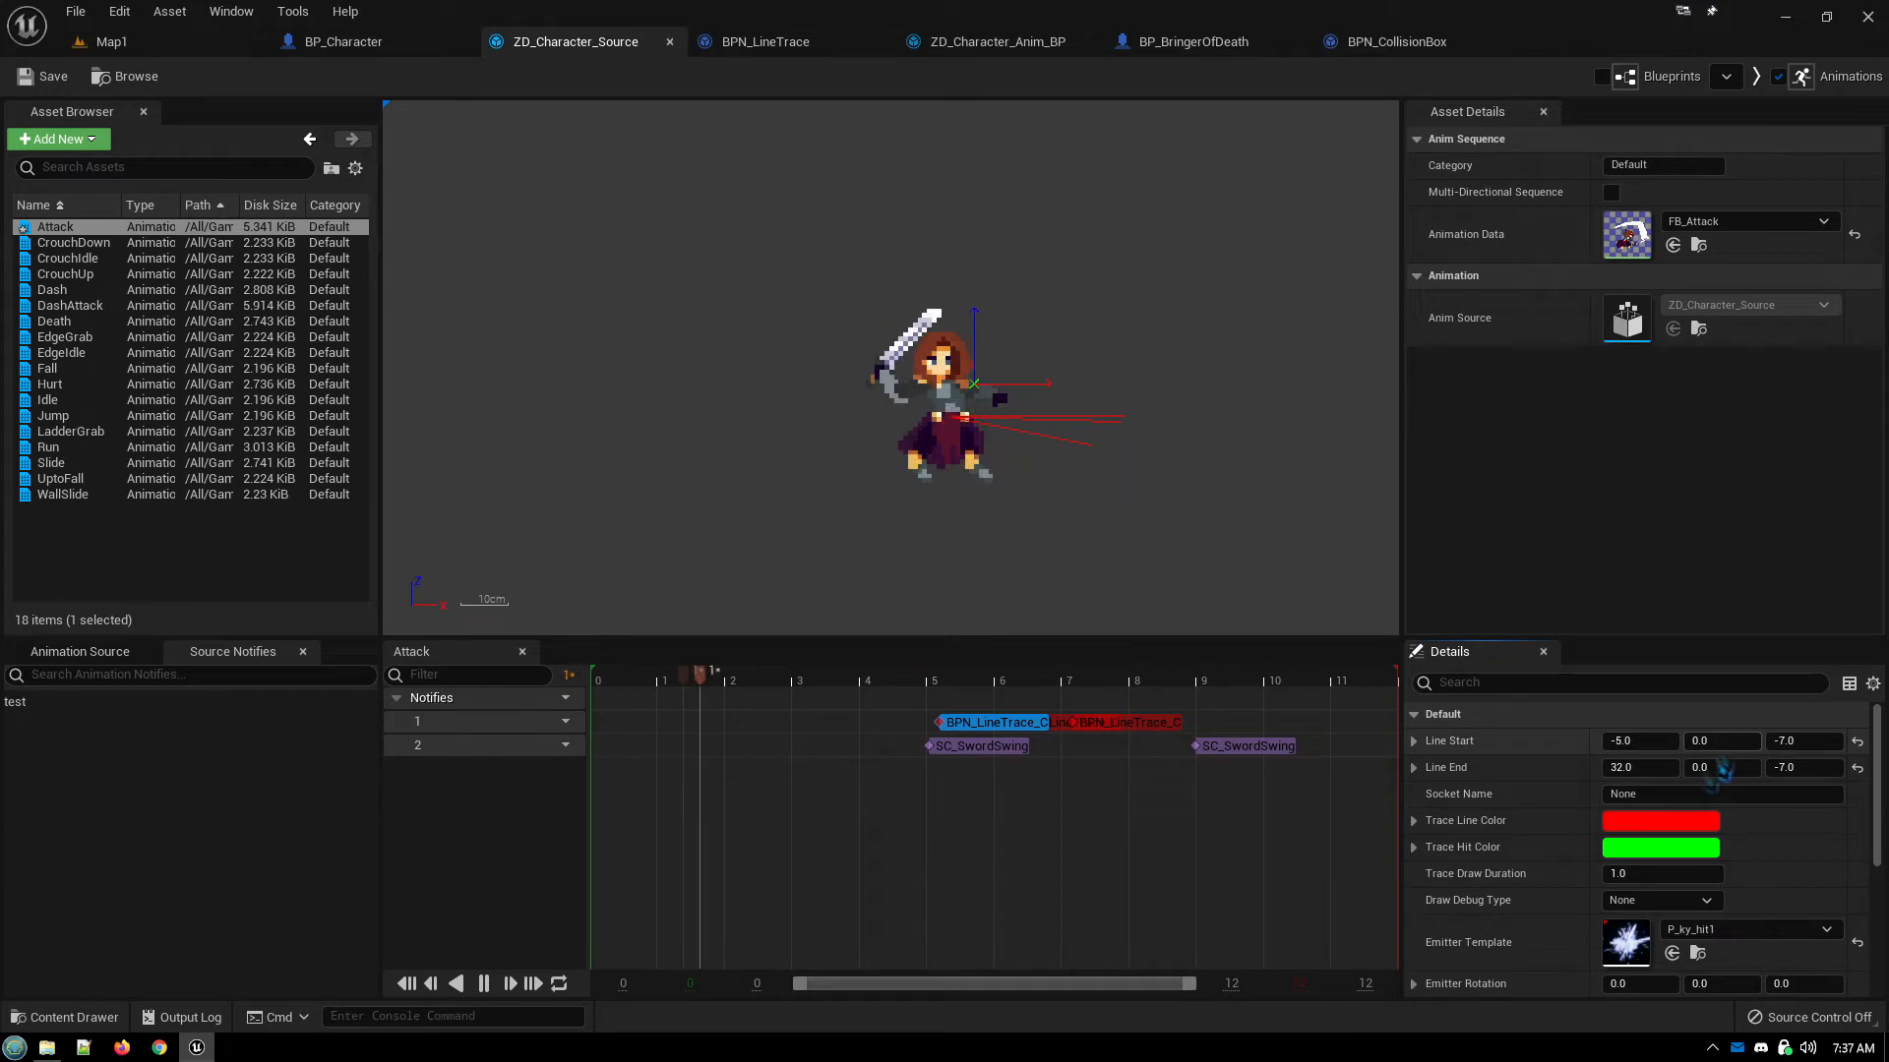
left_click(1651, 794)
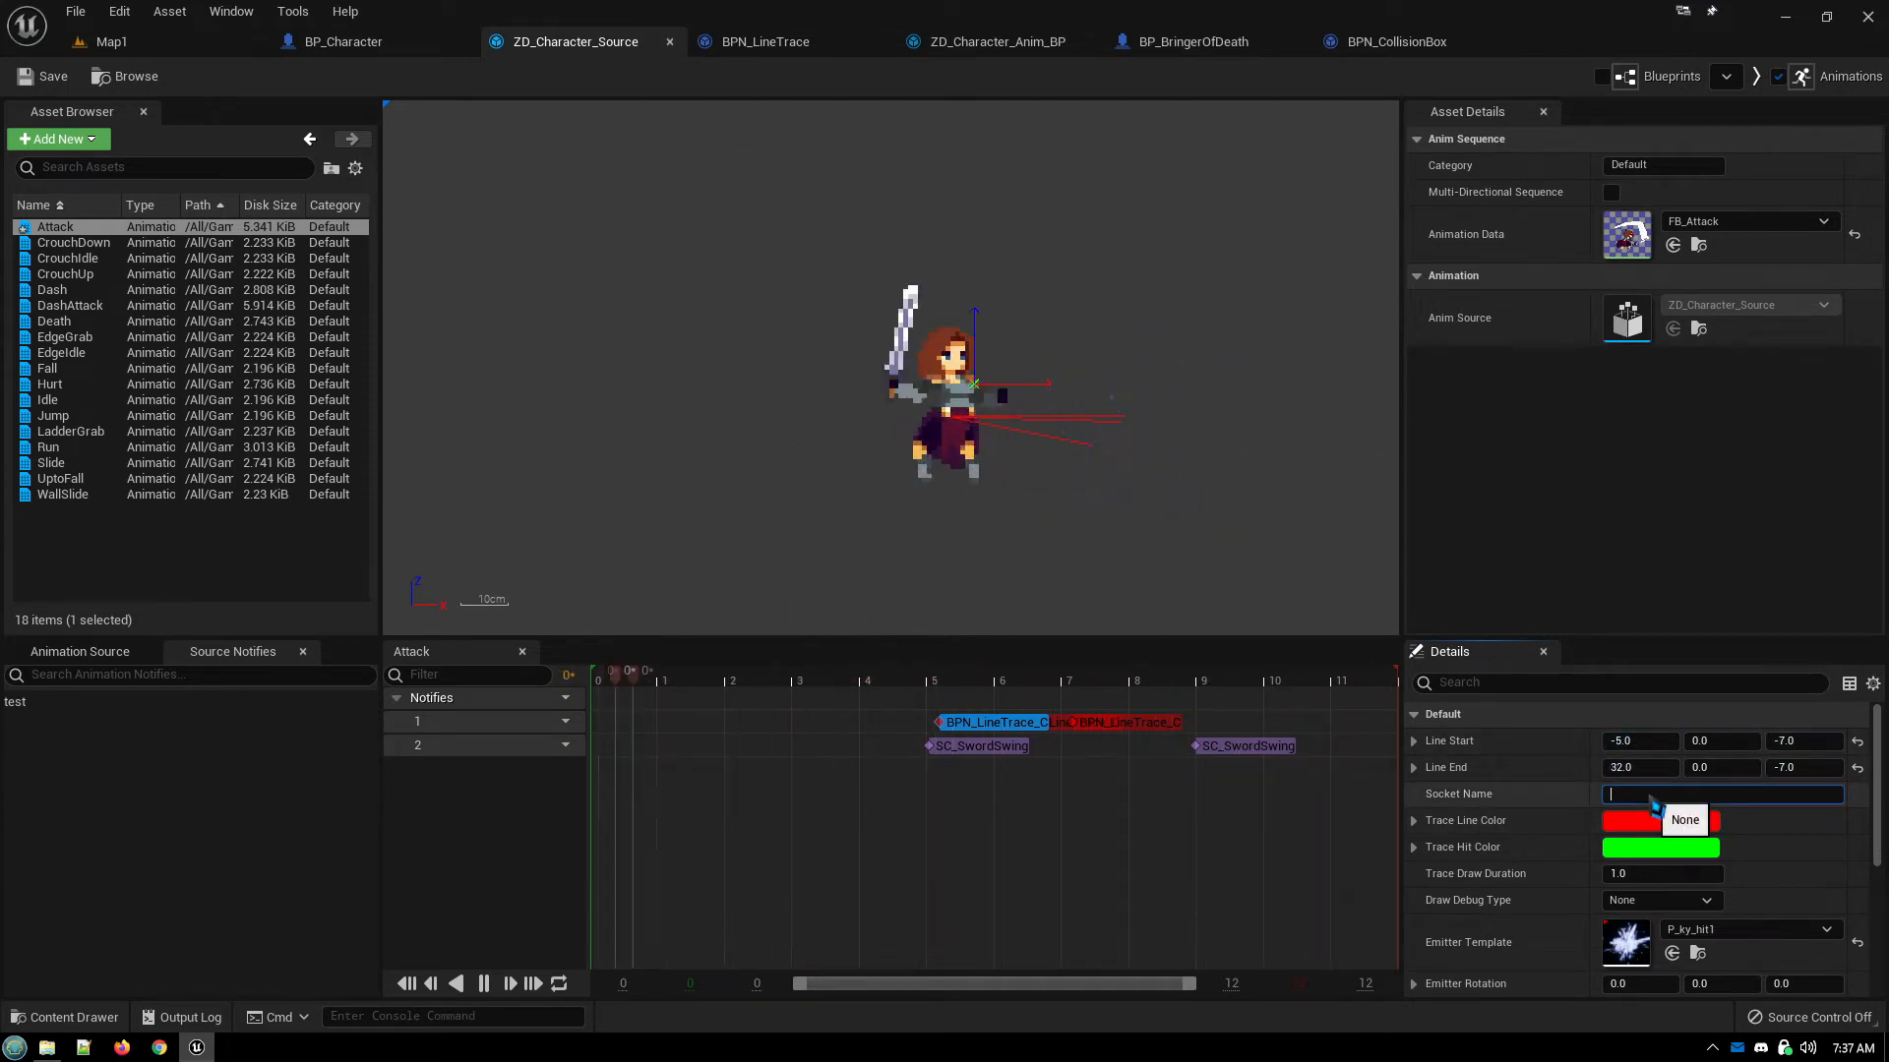
left_click(1815, 743)
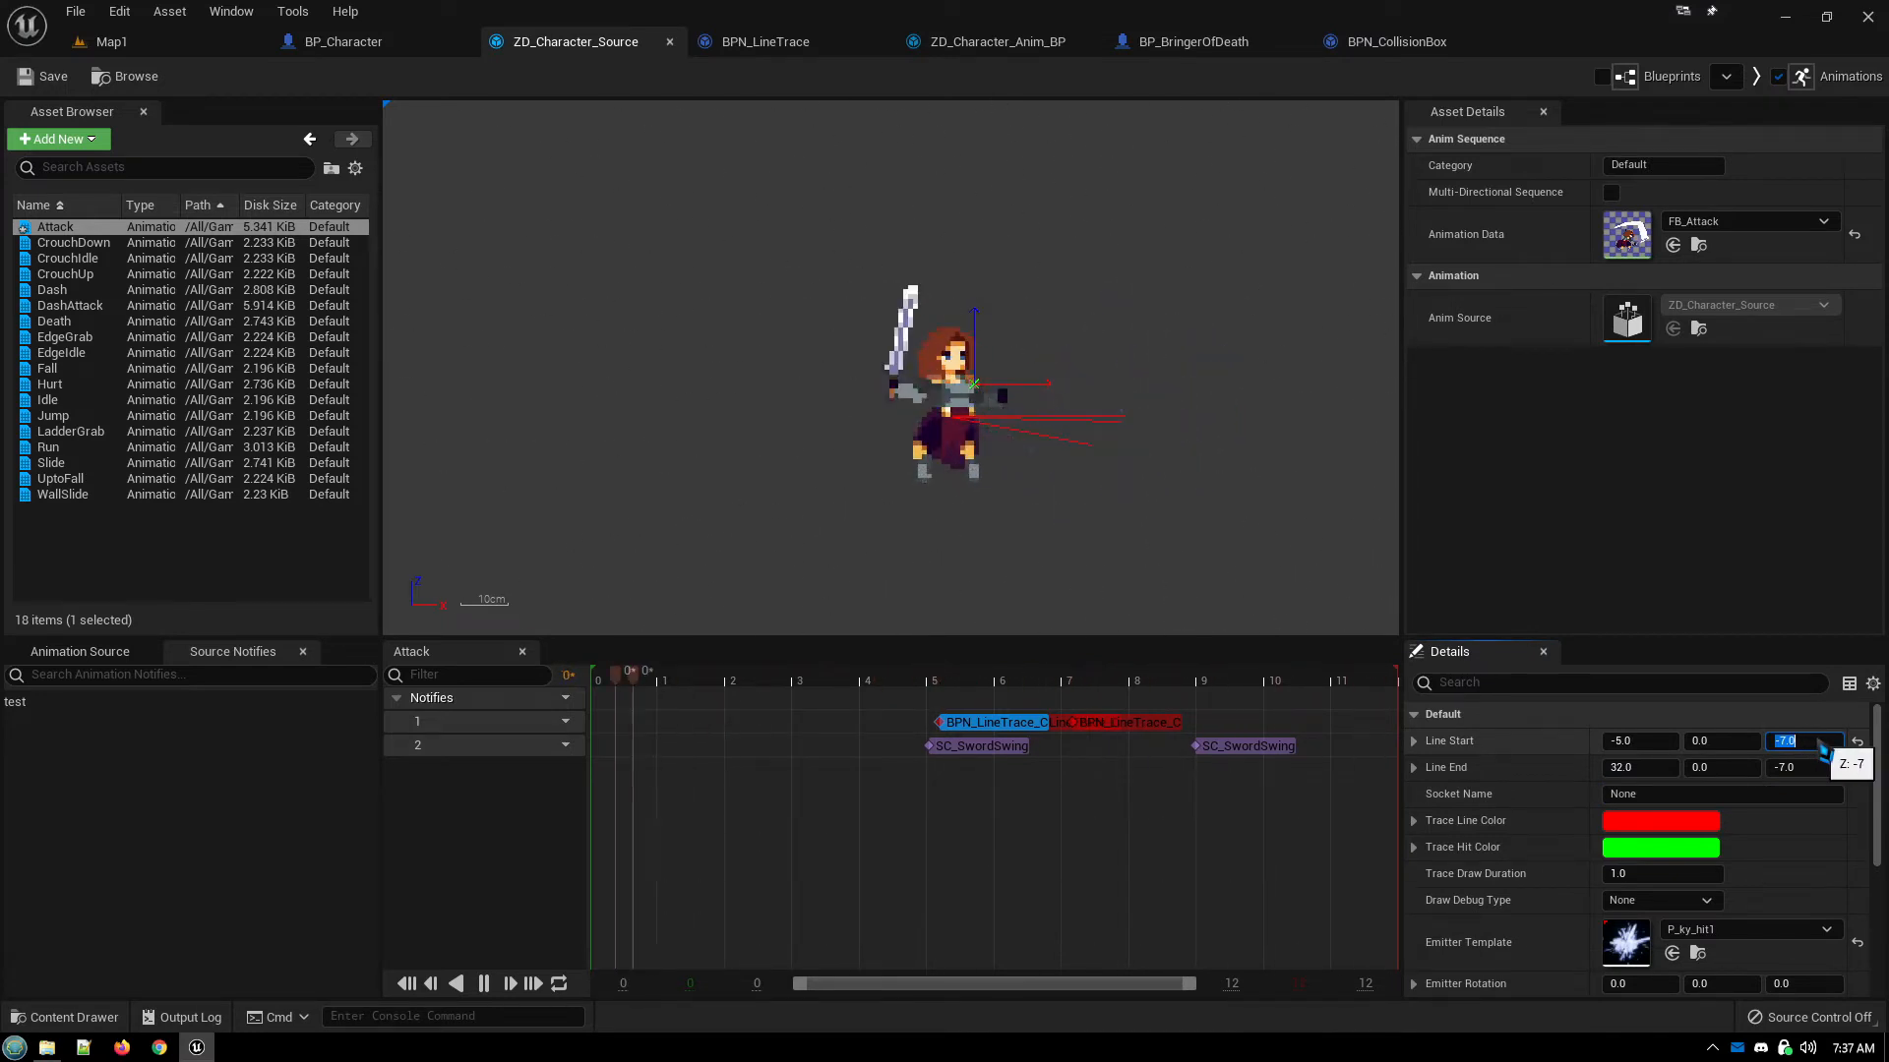
key("Return")
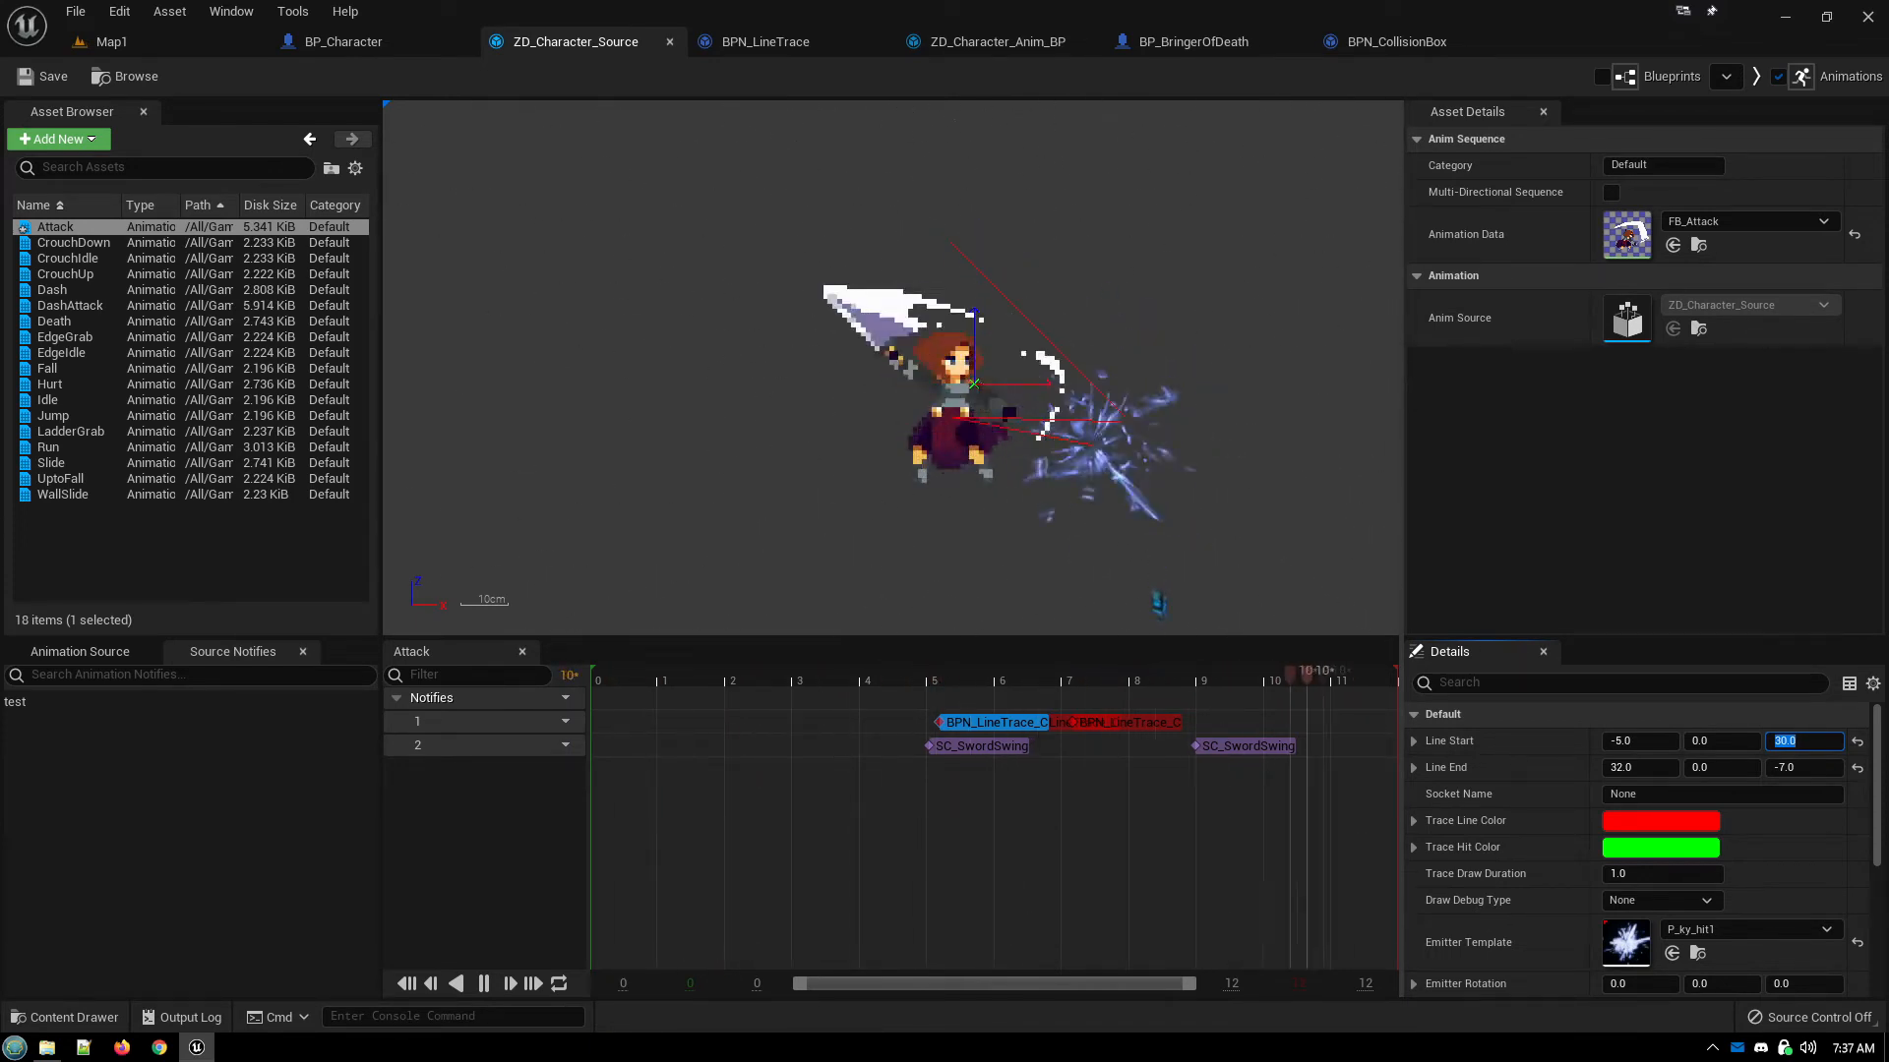
Set the first BPN_LineTrace notify's Socket Name to HitPos and compare it with the neighbouring line trace notify
left_click(1661, 796)
type("Ho")
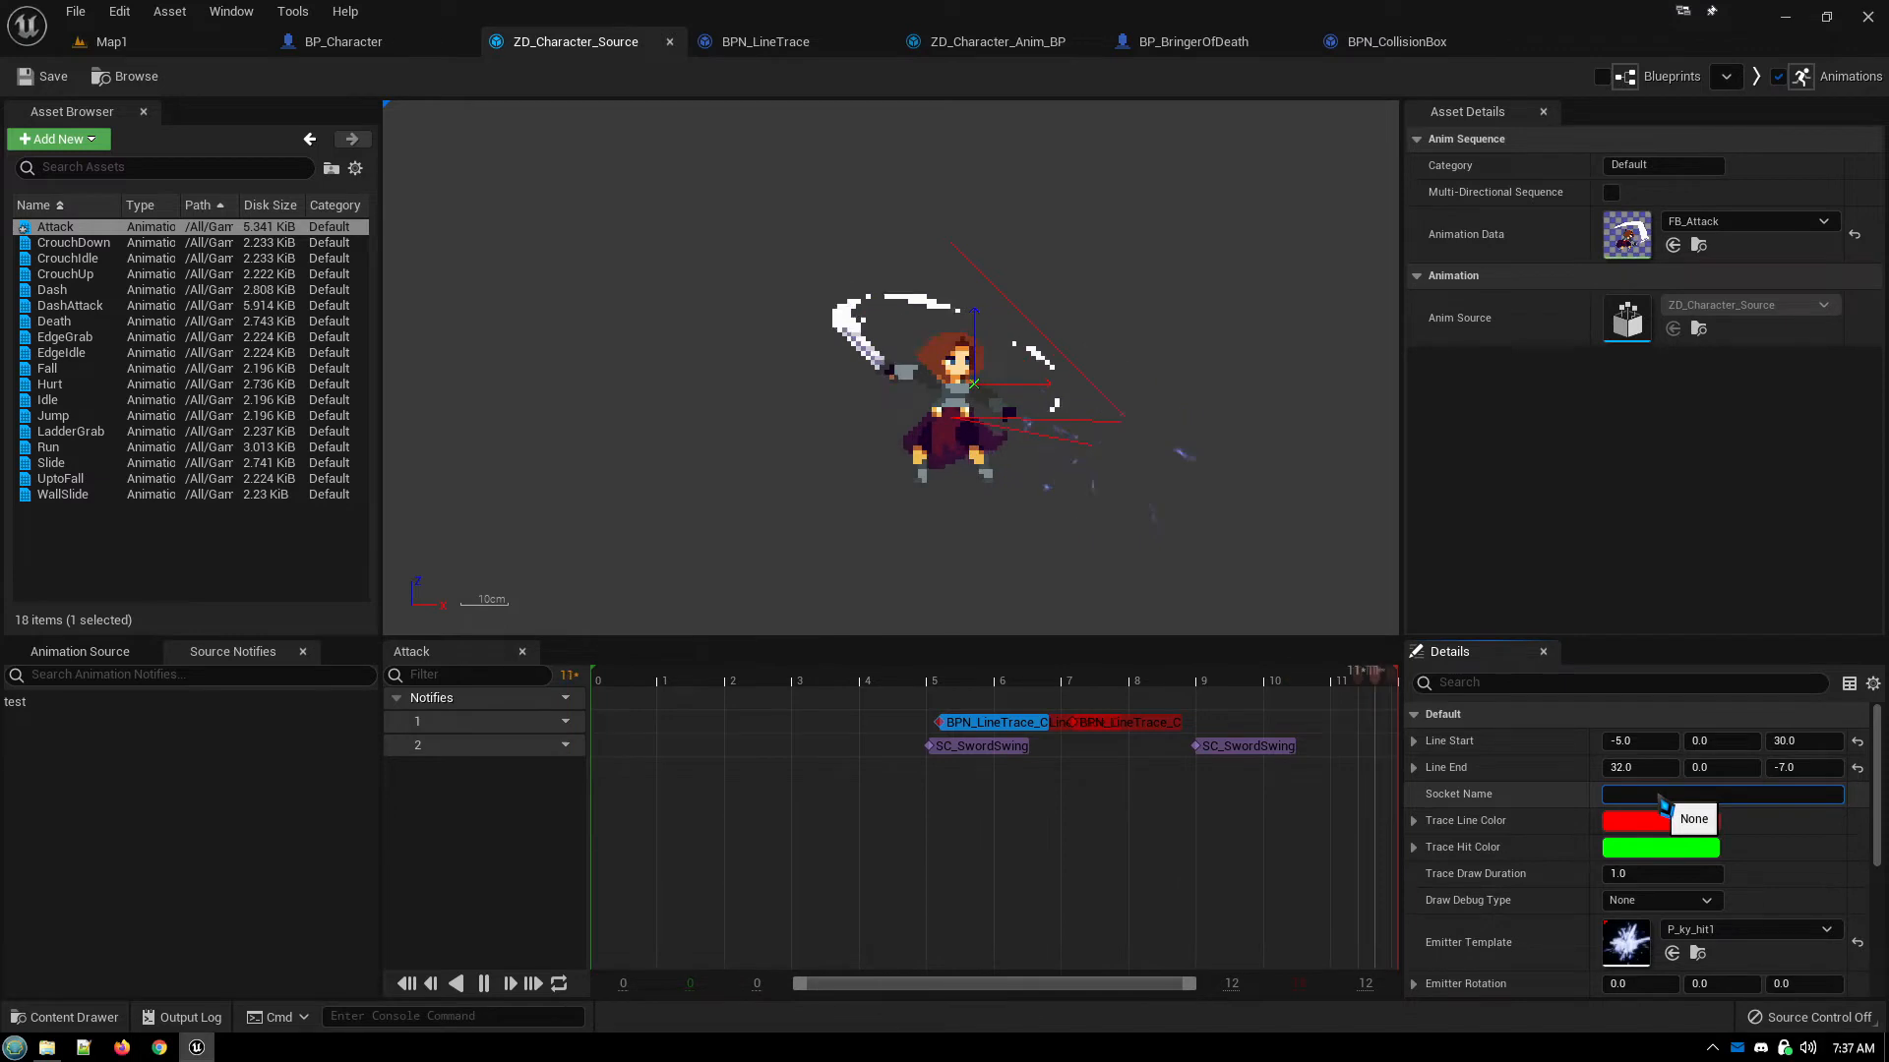
key("BackSpace")
type("itPos")
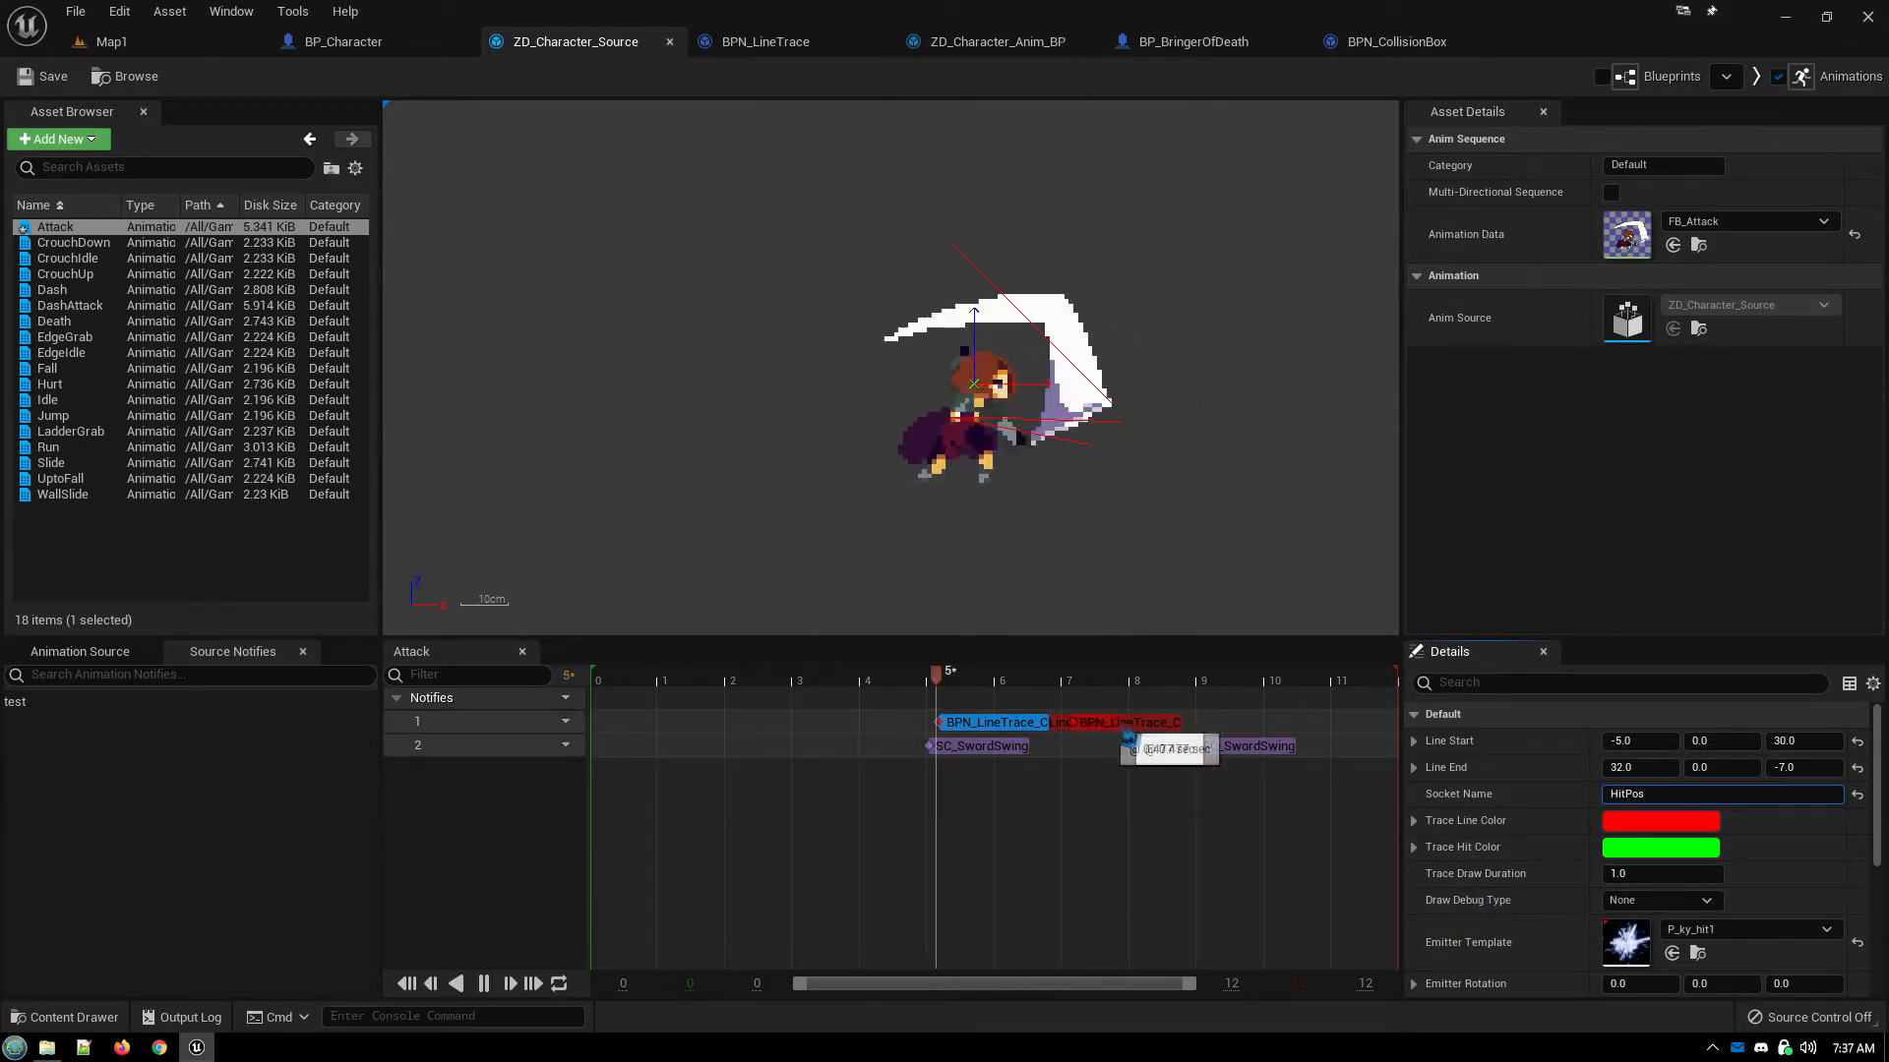
left_click(1117, 727)
left_click(979, 727)
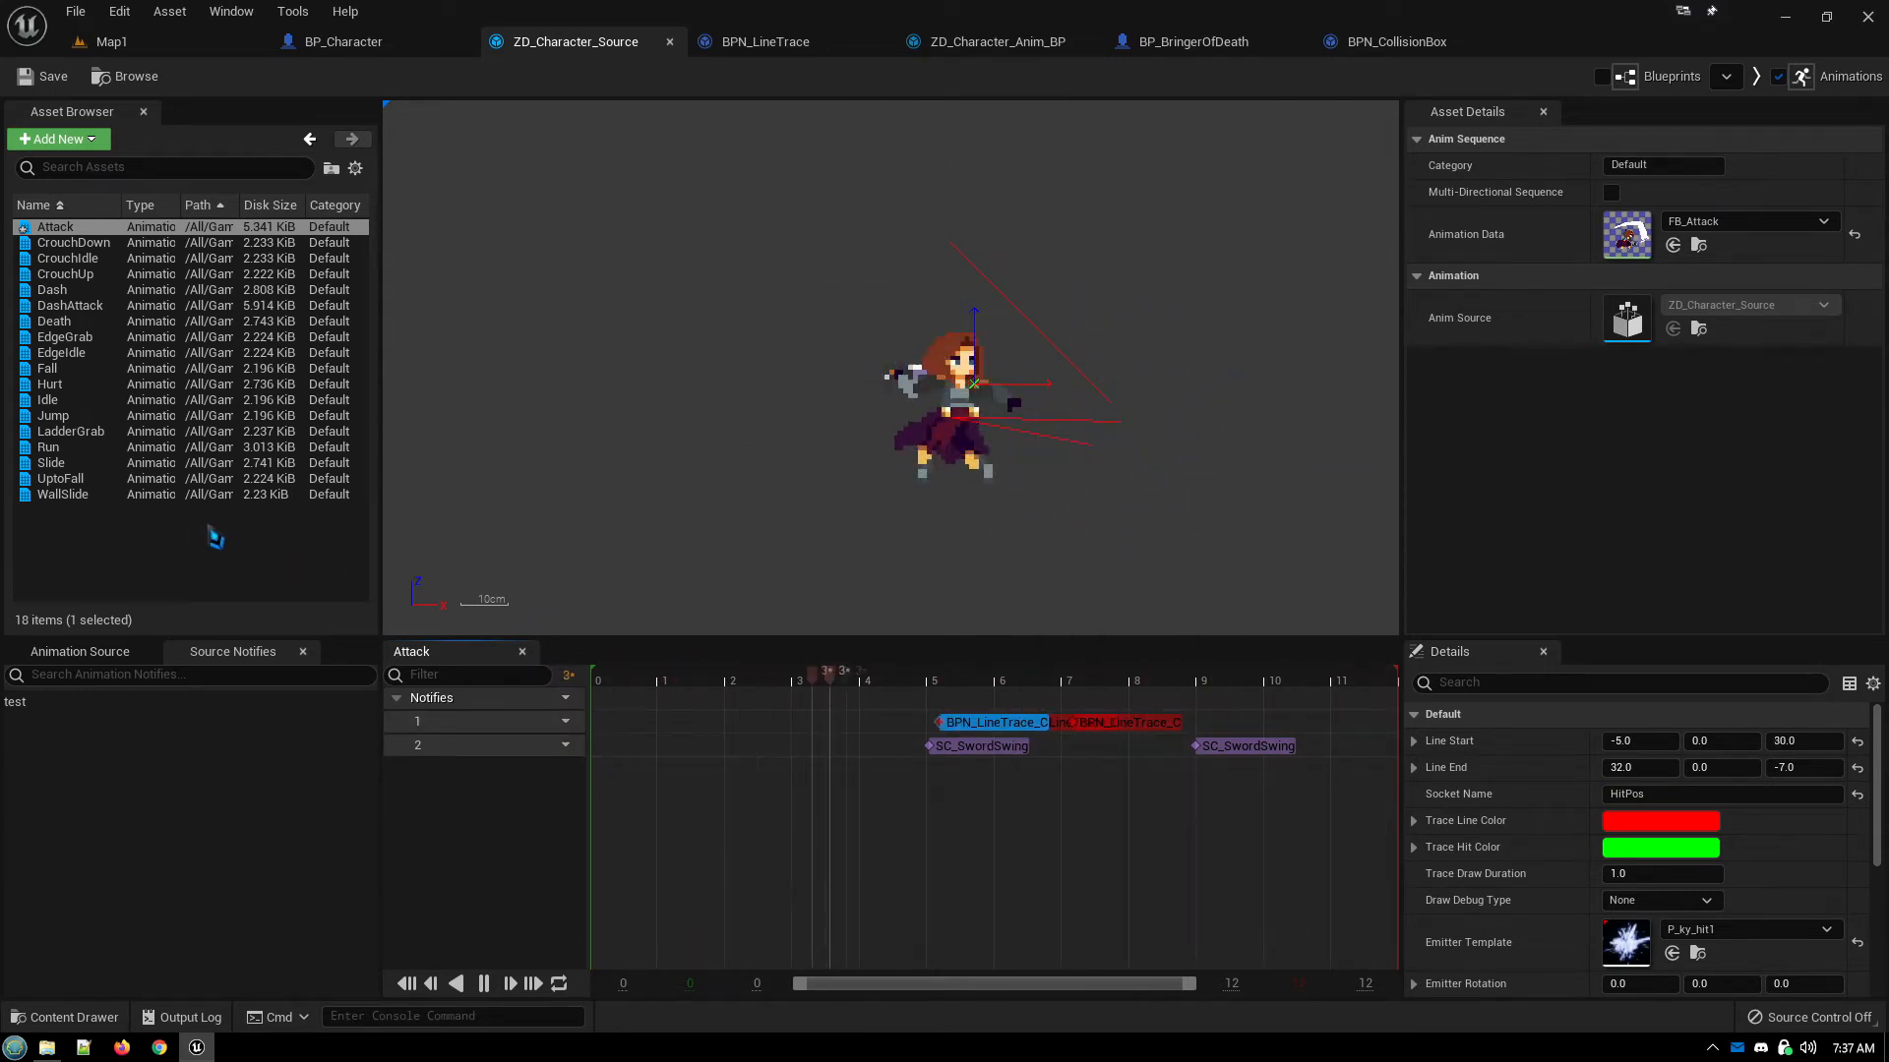
Switch to the WallSlide animation and back to Attack to refresh the preview, and reselect the first BPN_LineTrace notify
left_click(52, 492)
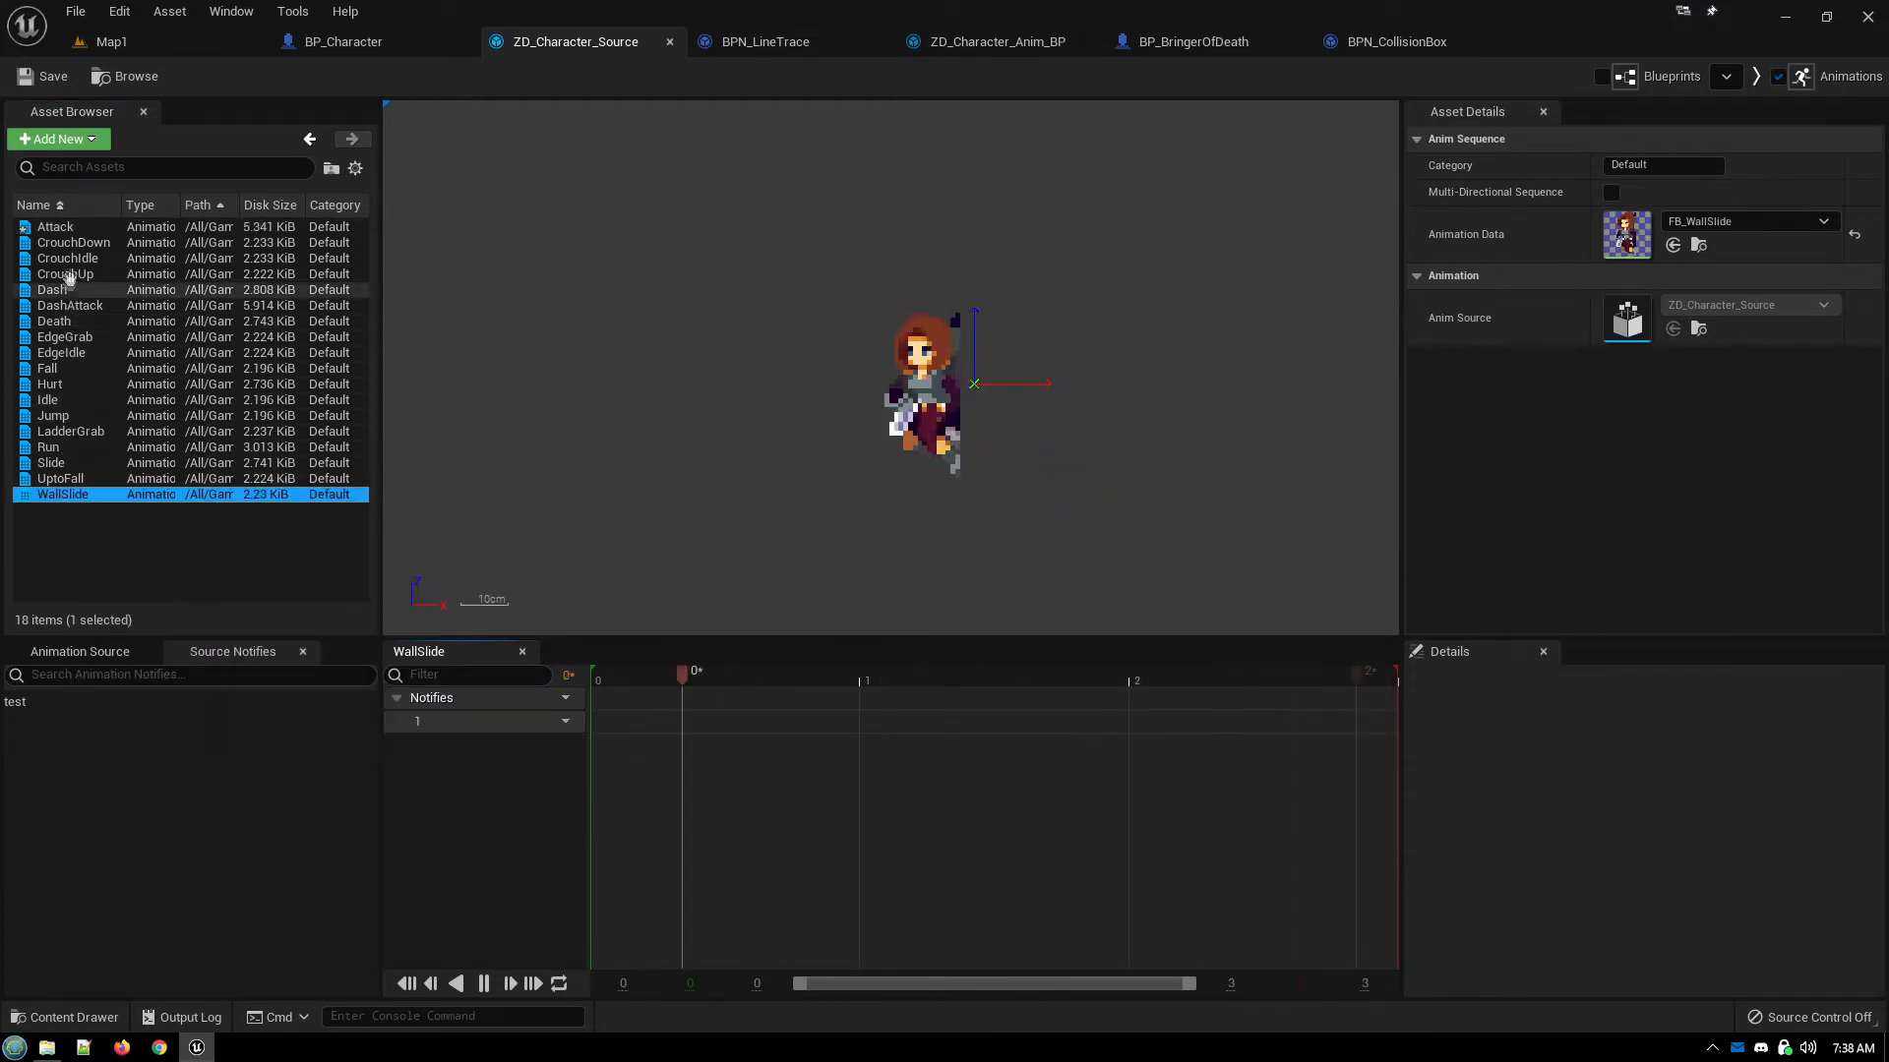
left_click(66, 228)
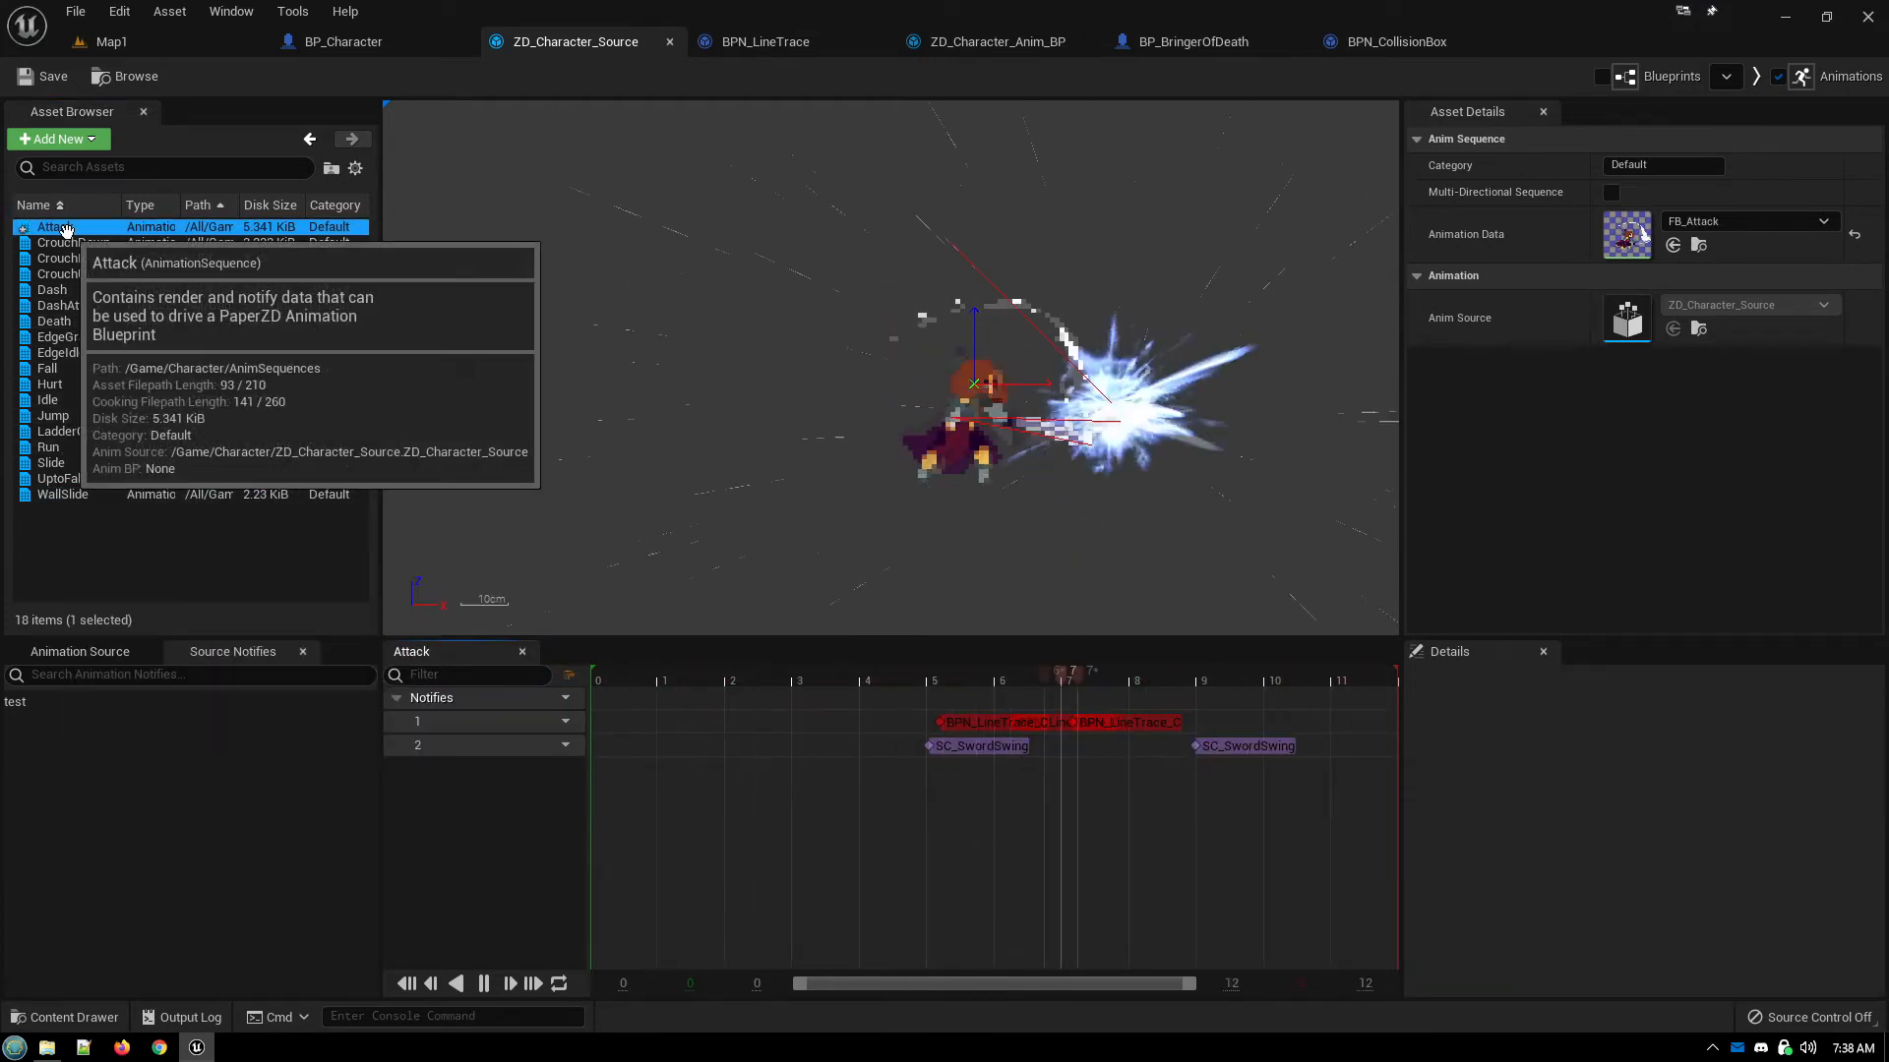
left_click(996, 726)
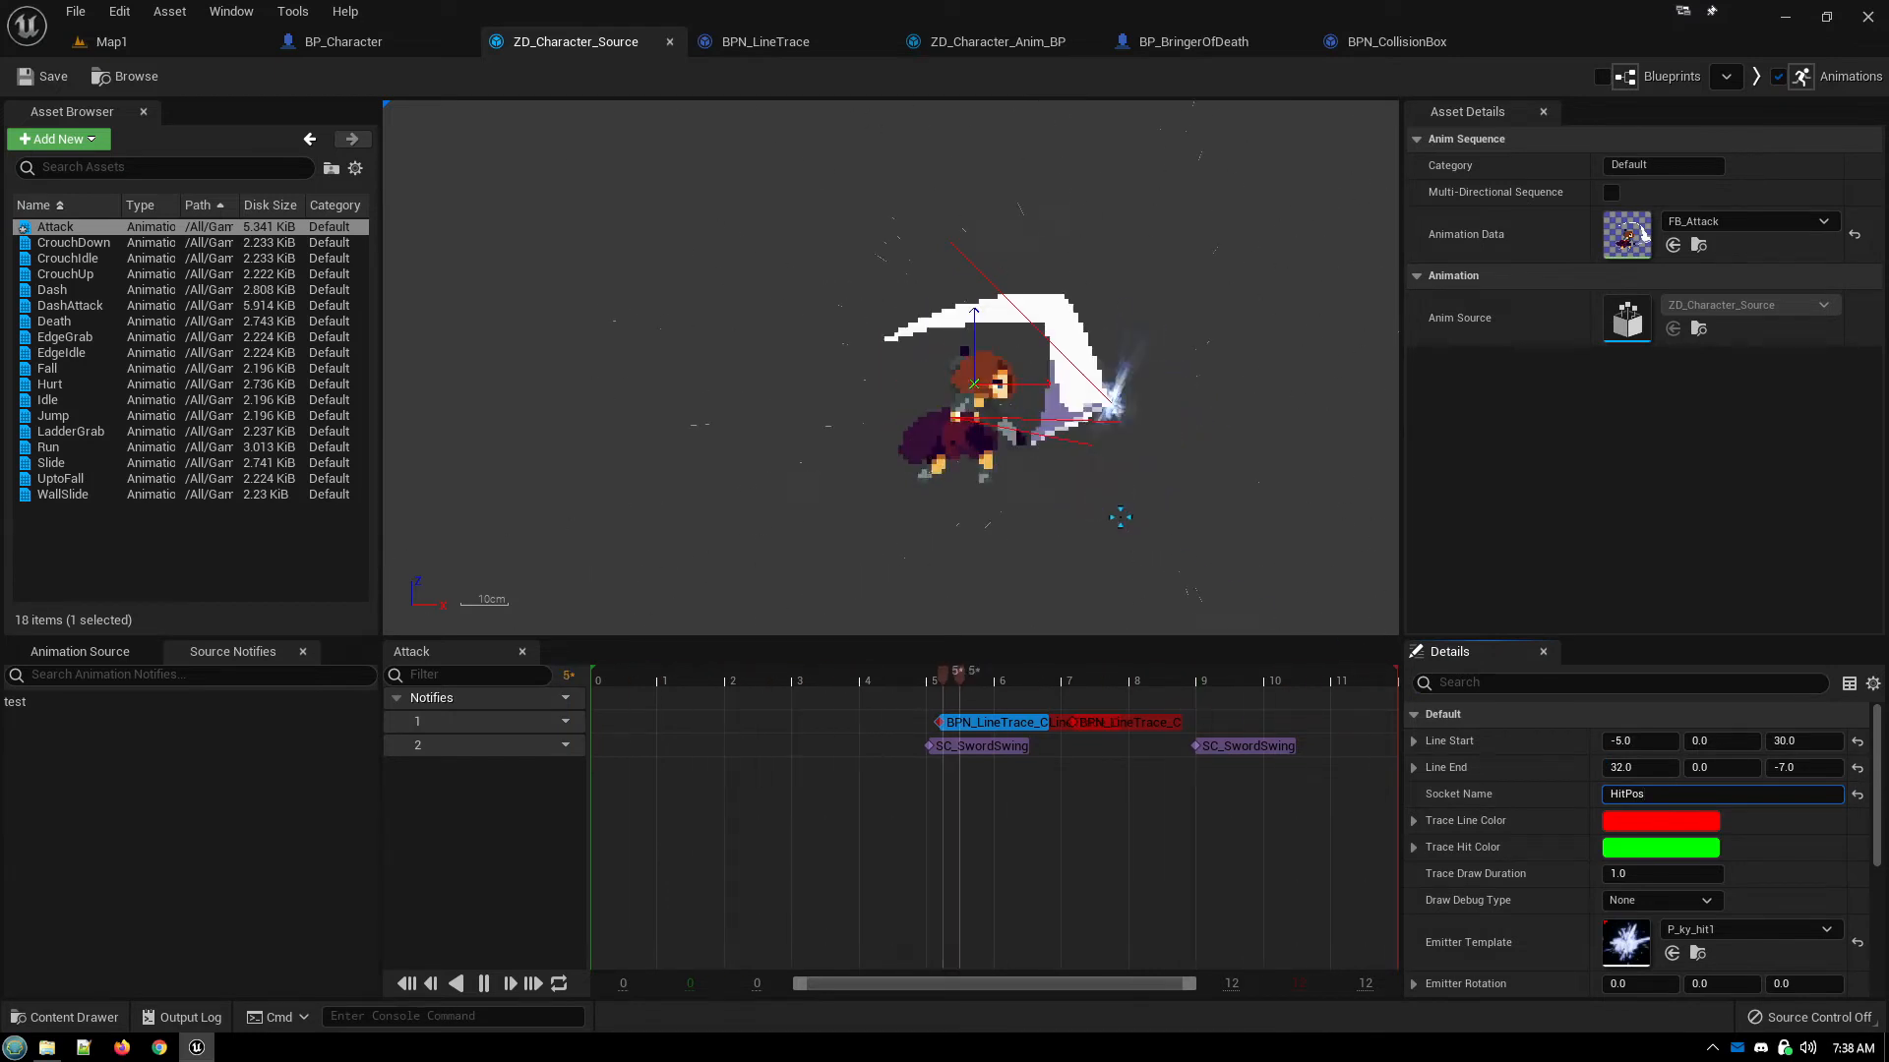
Close ZD_Character_Source, reopen it from ZD_Character_Anim_BP, and select the first BPN_LineTrace notify in the Attack animation
left_click(670, 41)
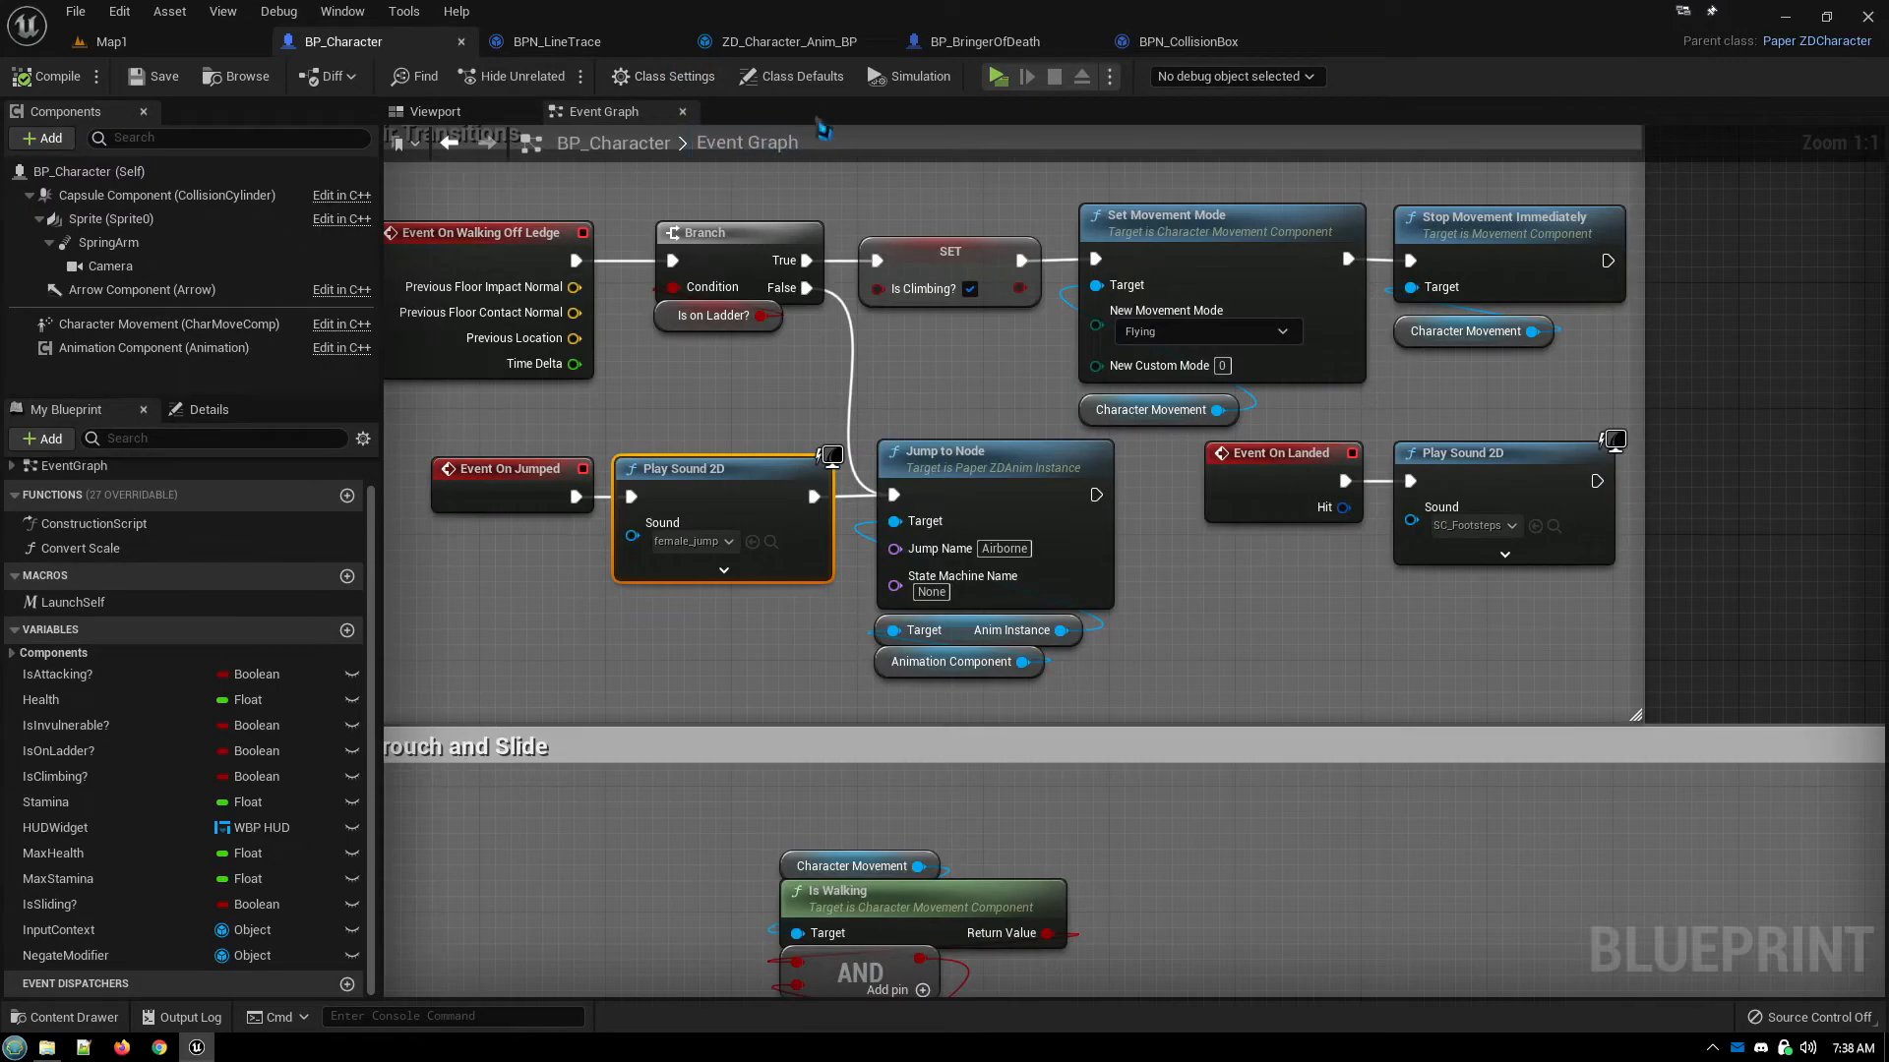
left_click(812, 44)
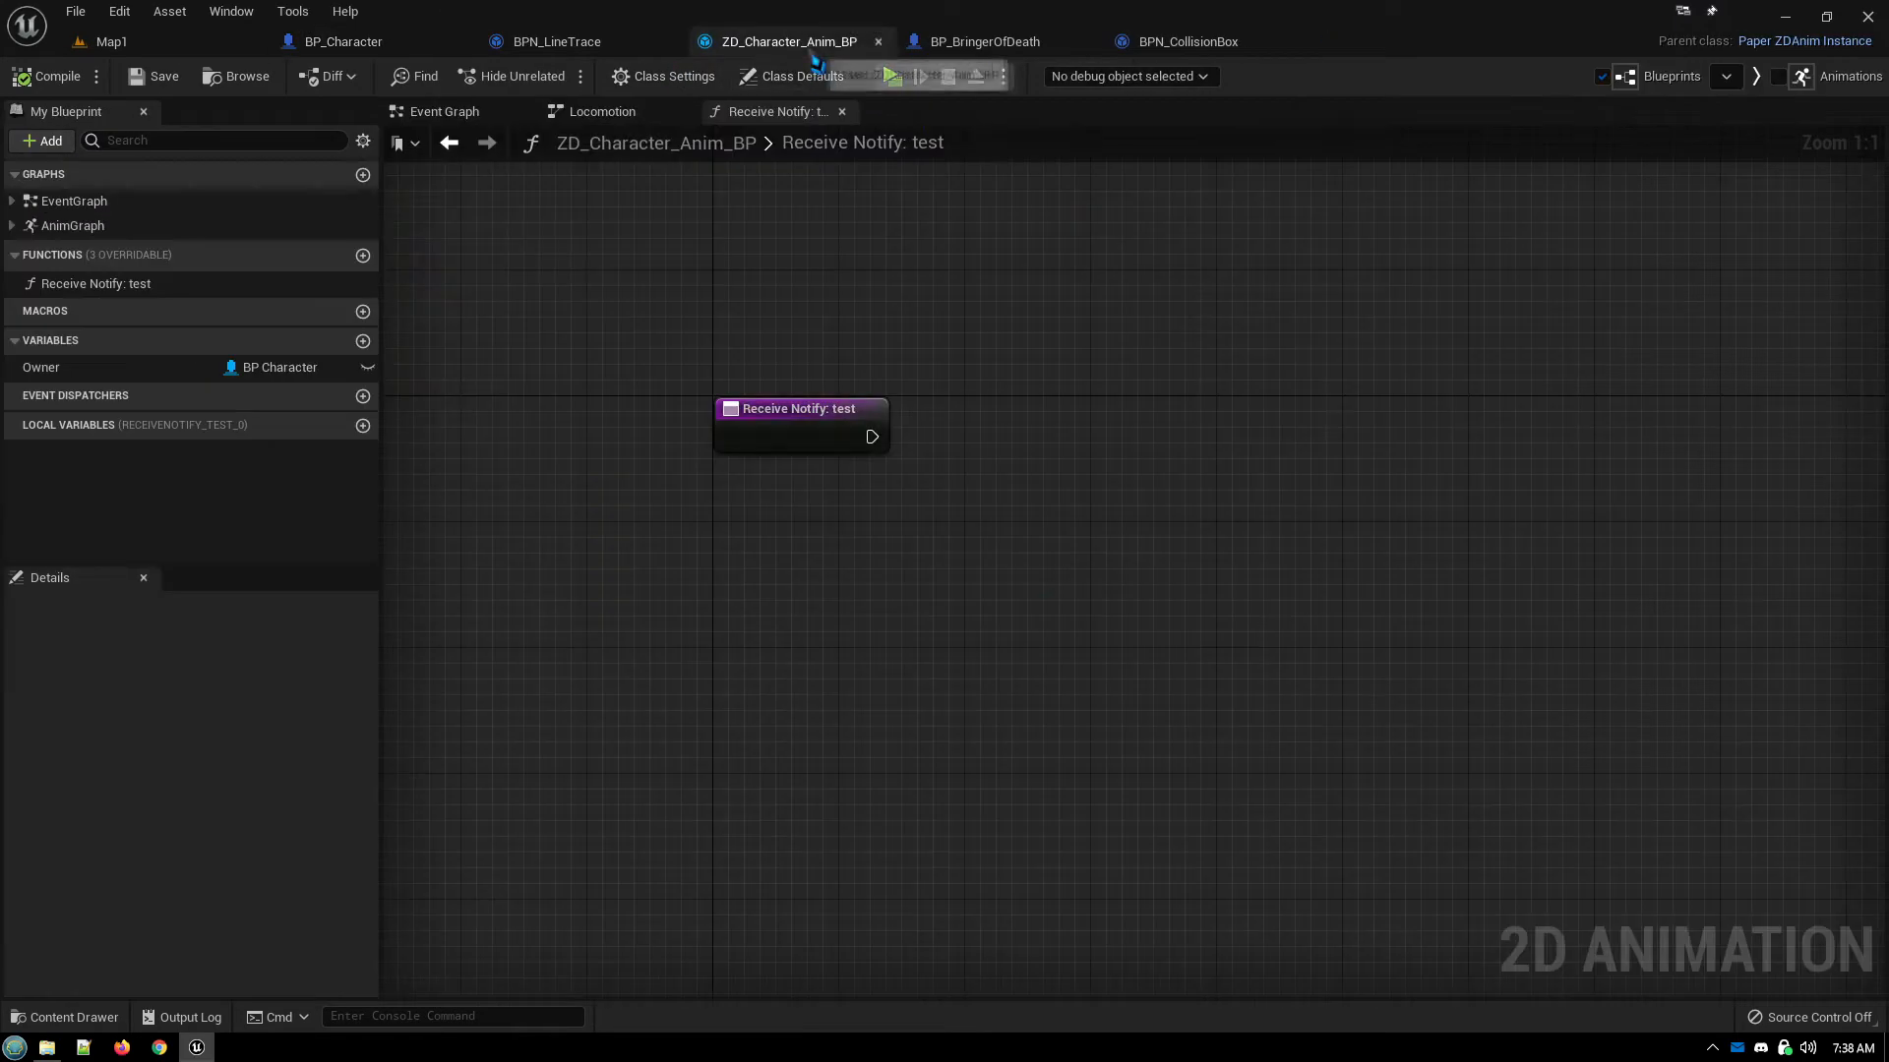
left_click(1801, 77)
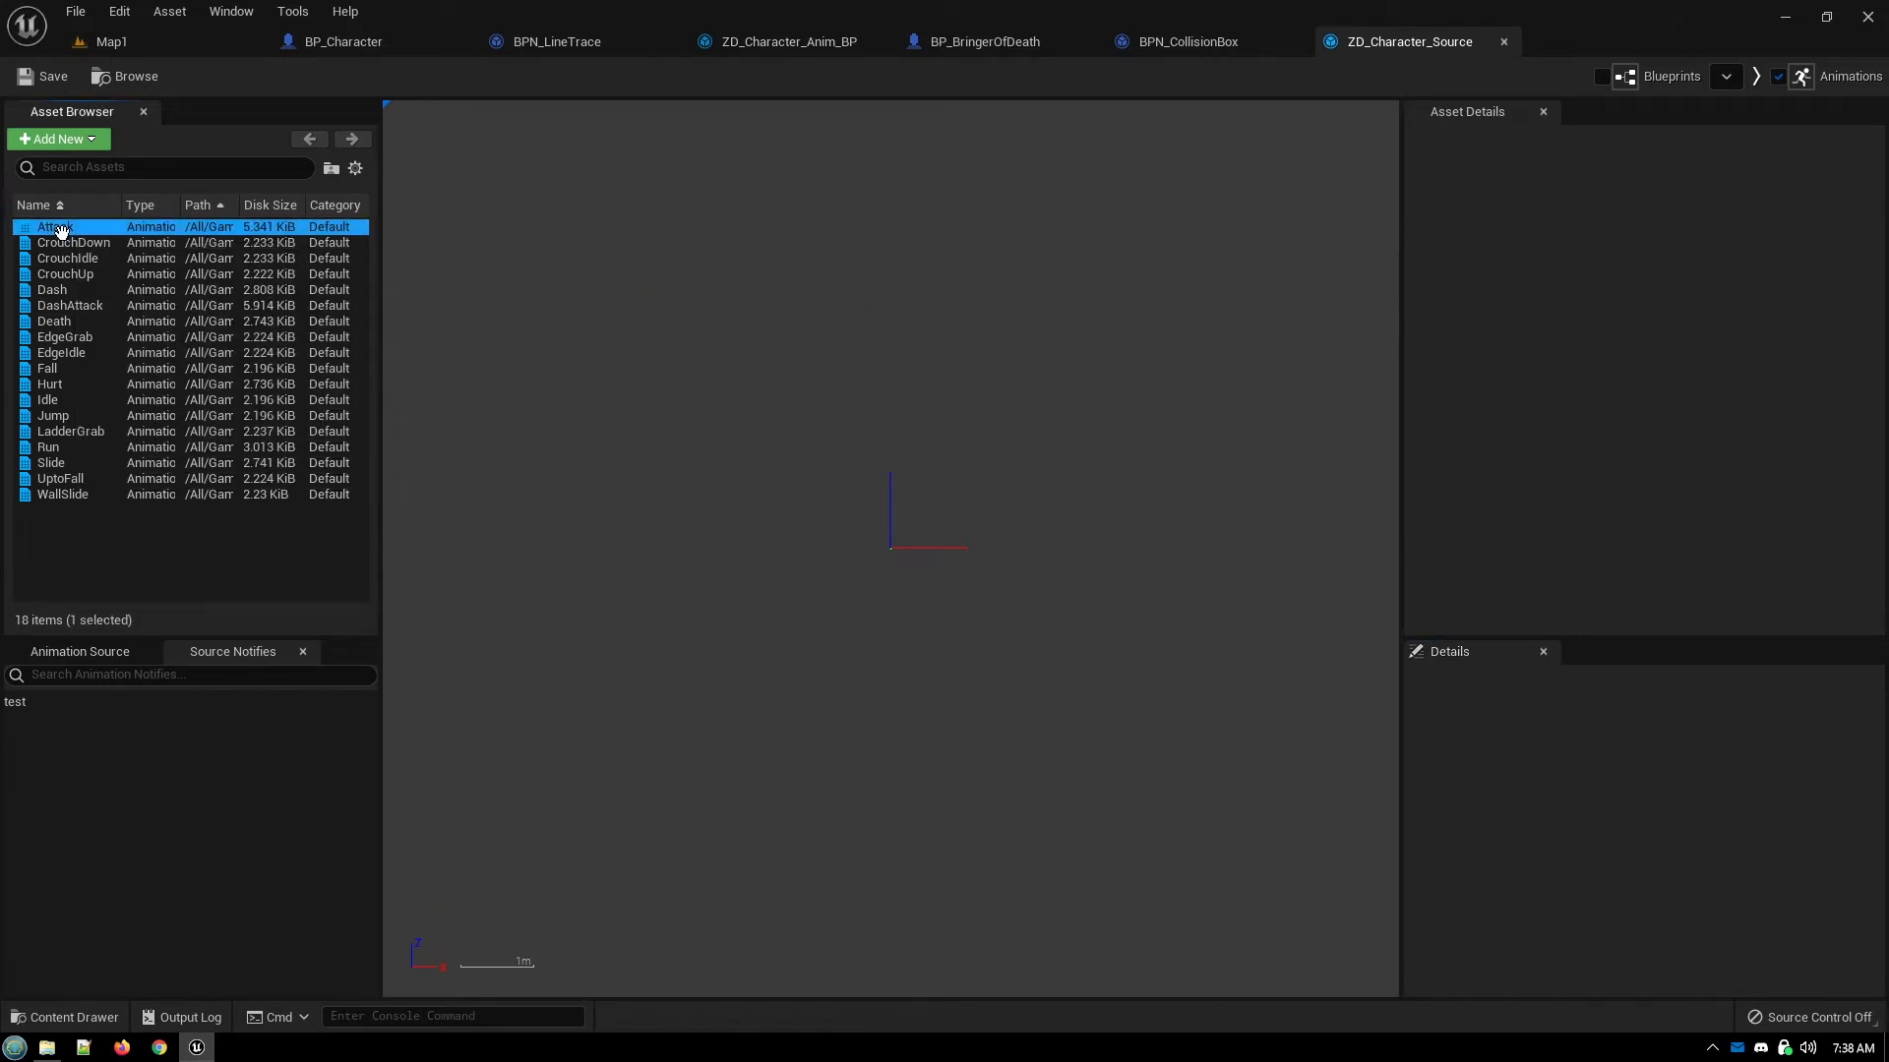
double_click(60, 229)
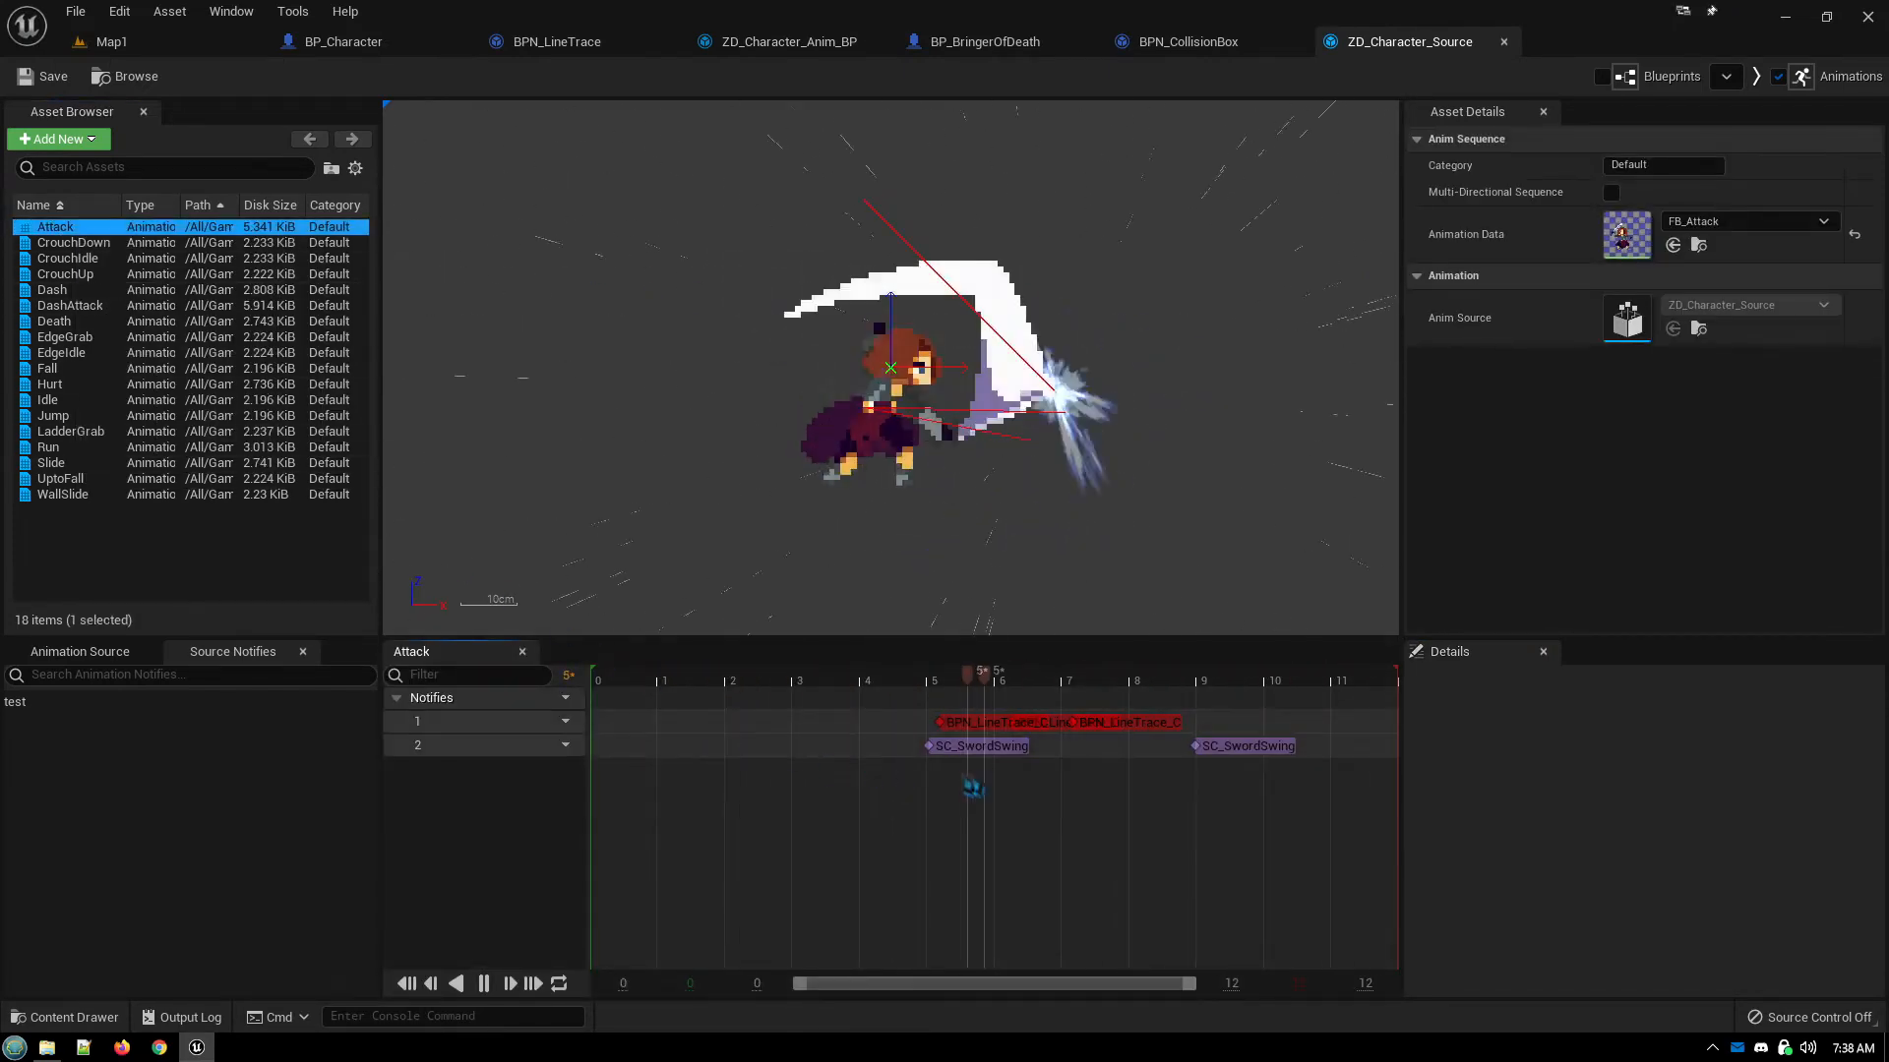
left_click(989, 728)
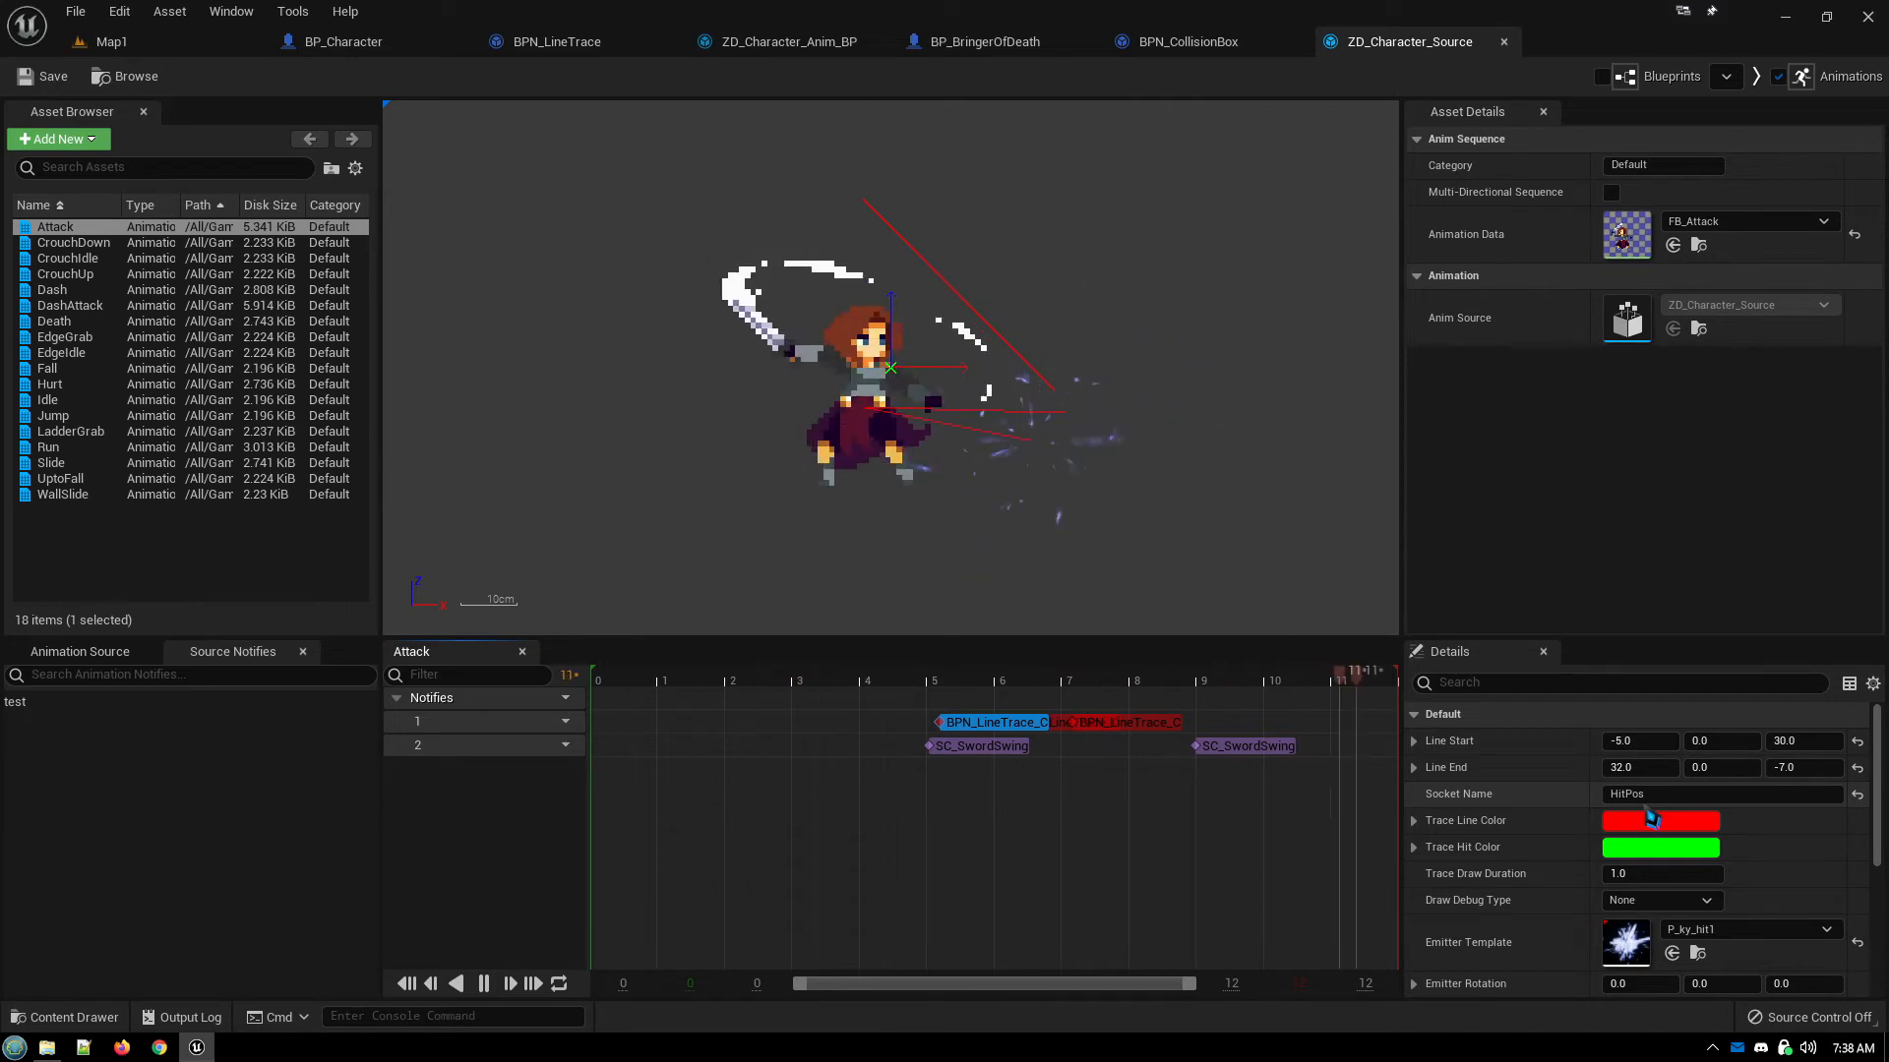
Set the Line Start Z of the first BPN_LineTrace notify to -7
left_click(1808, 743)
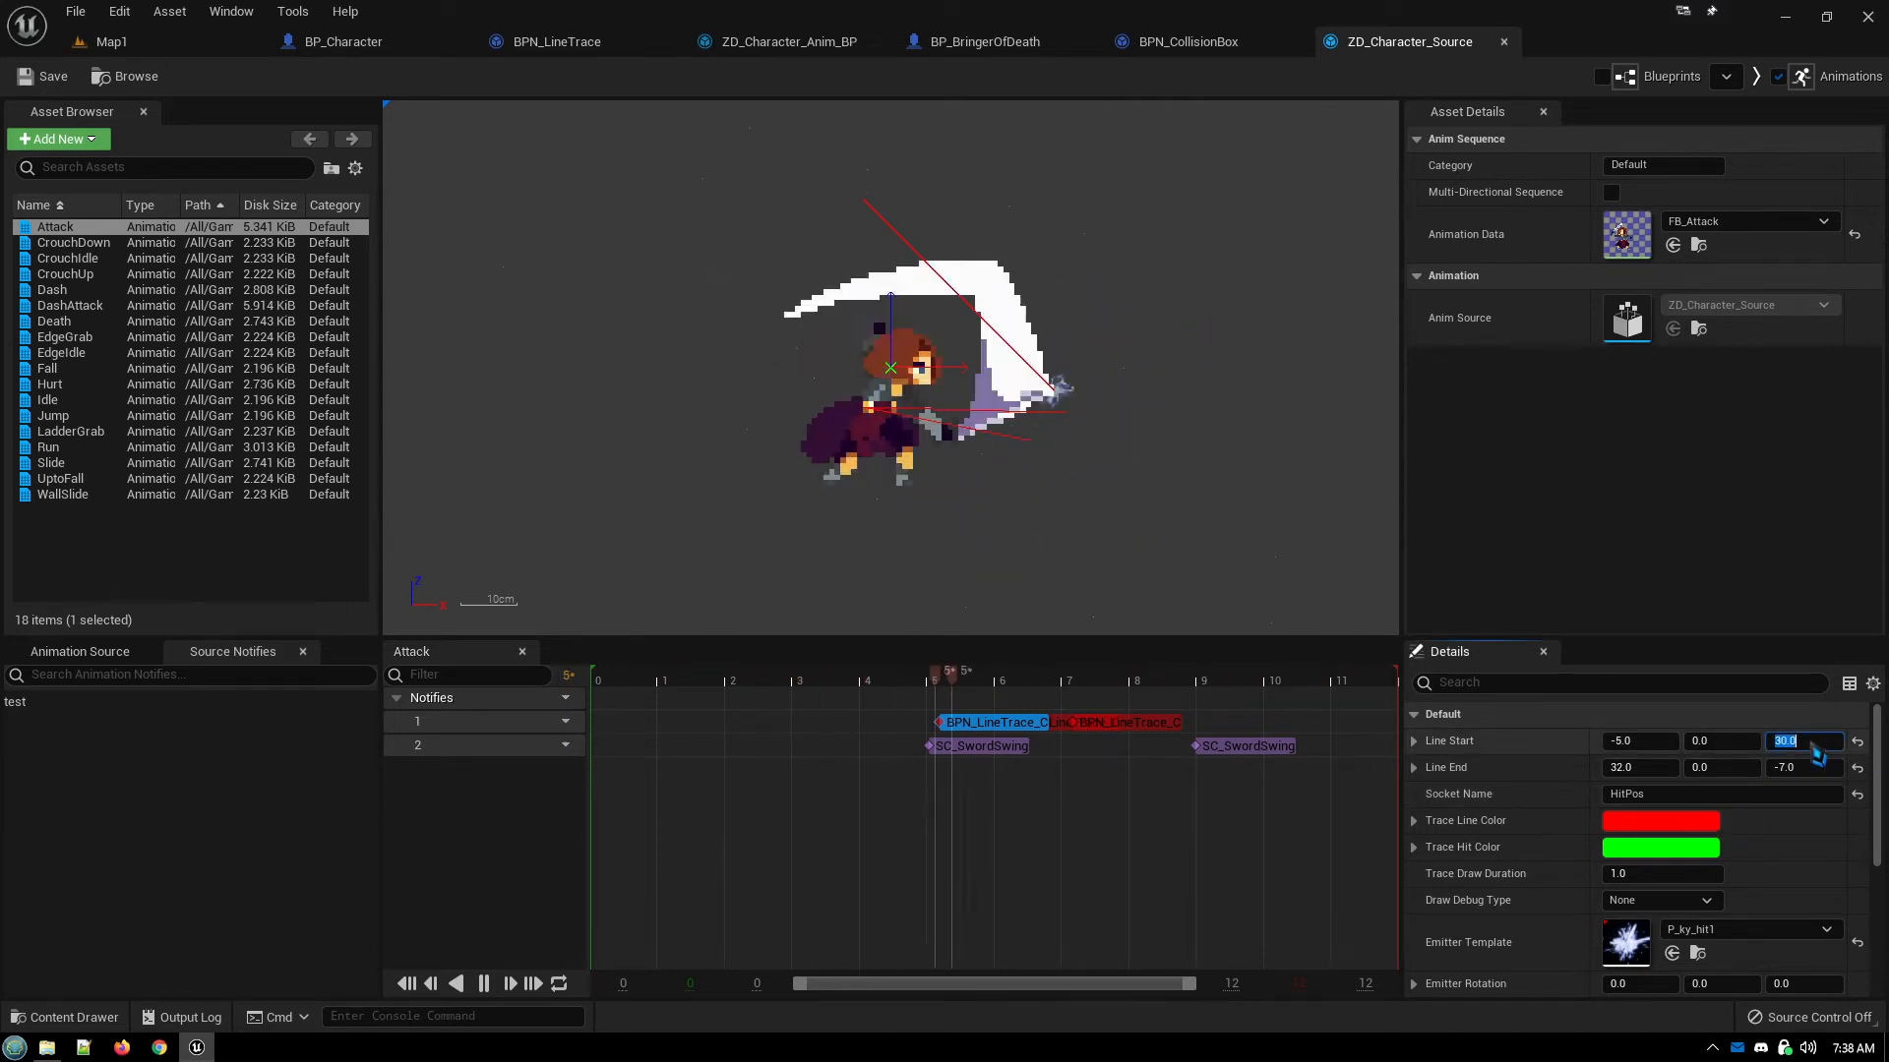
type("-7")
key("Return")
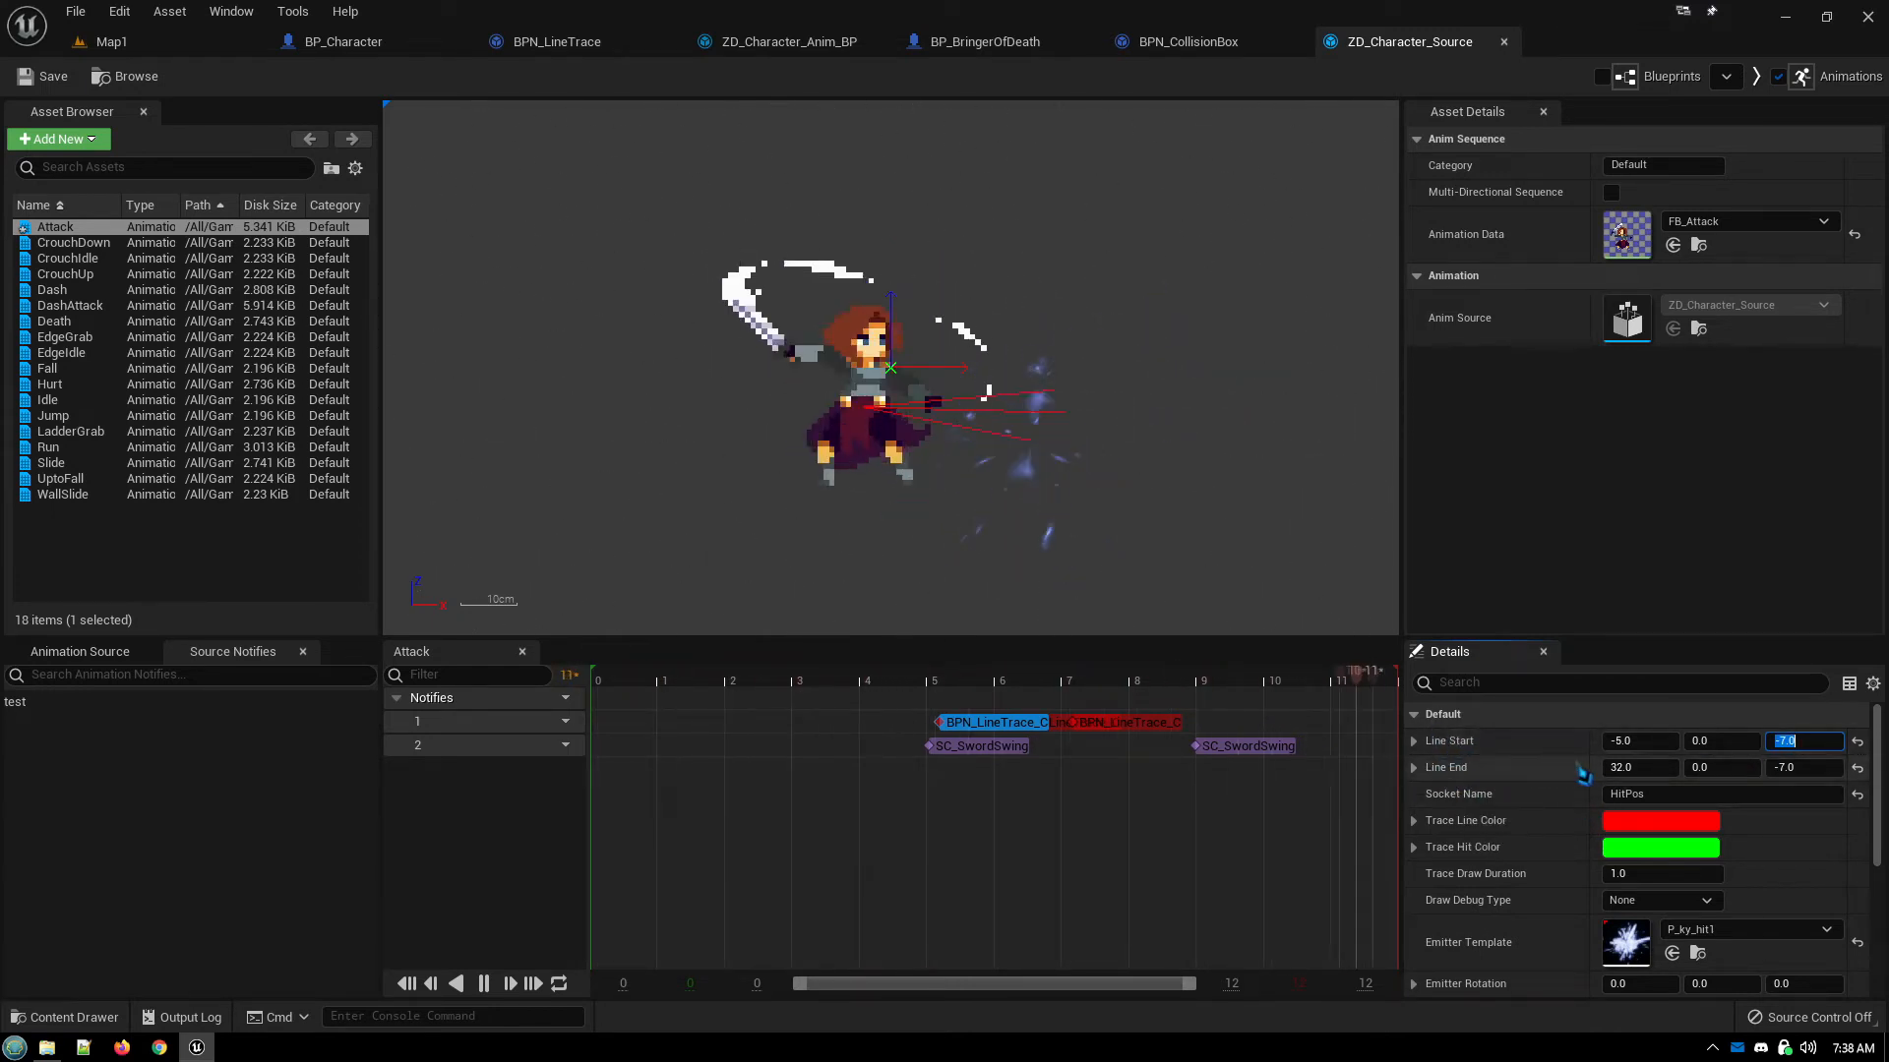
Set the first BPN_LineTrace notify's Line End Z to 30 and reset its Socket Name to None
left_click(1820, 769)
type("30")
key("Return")
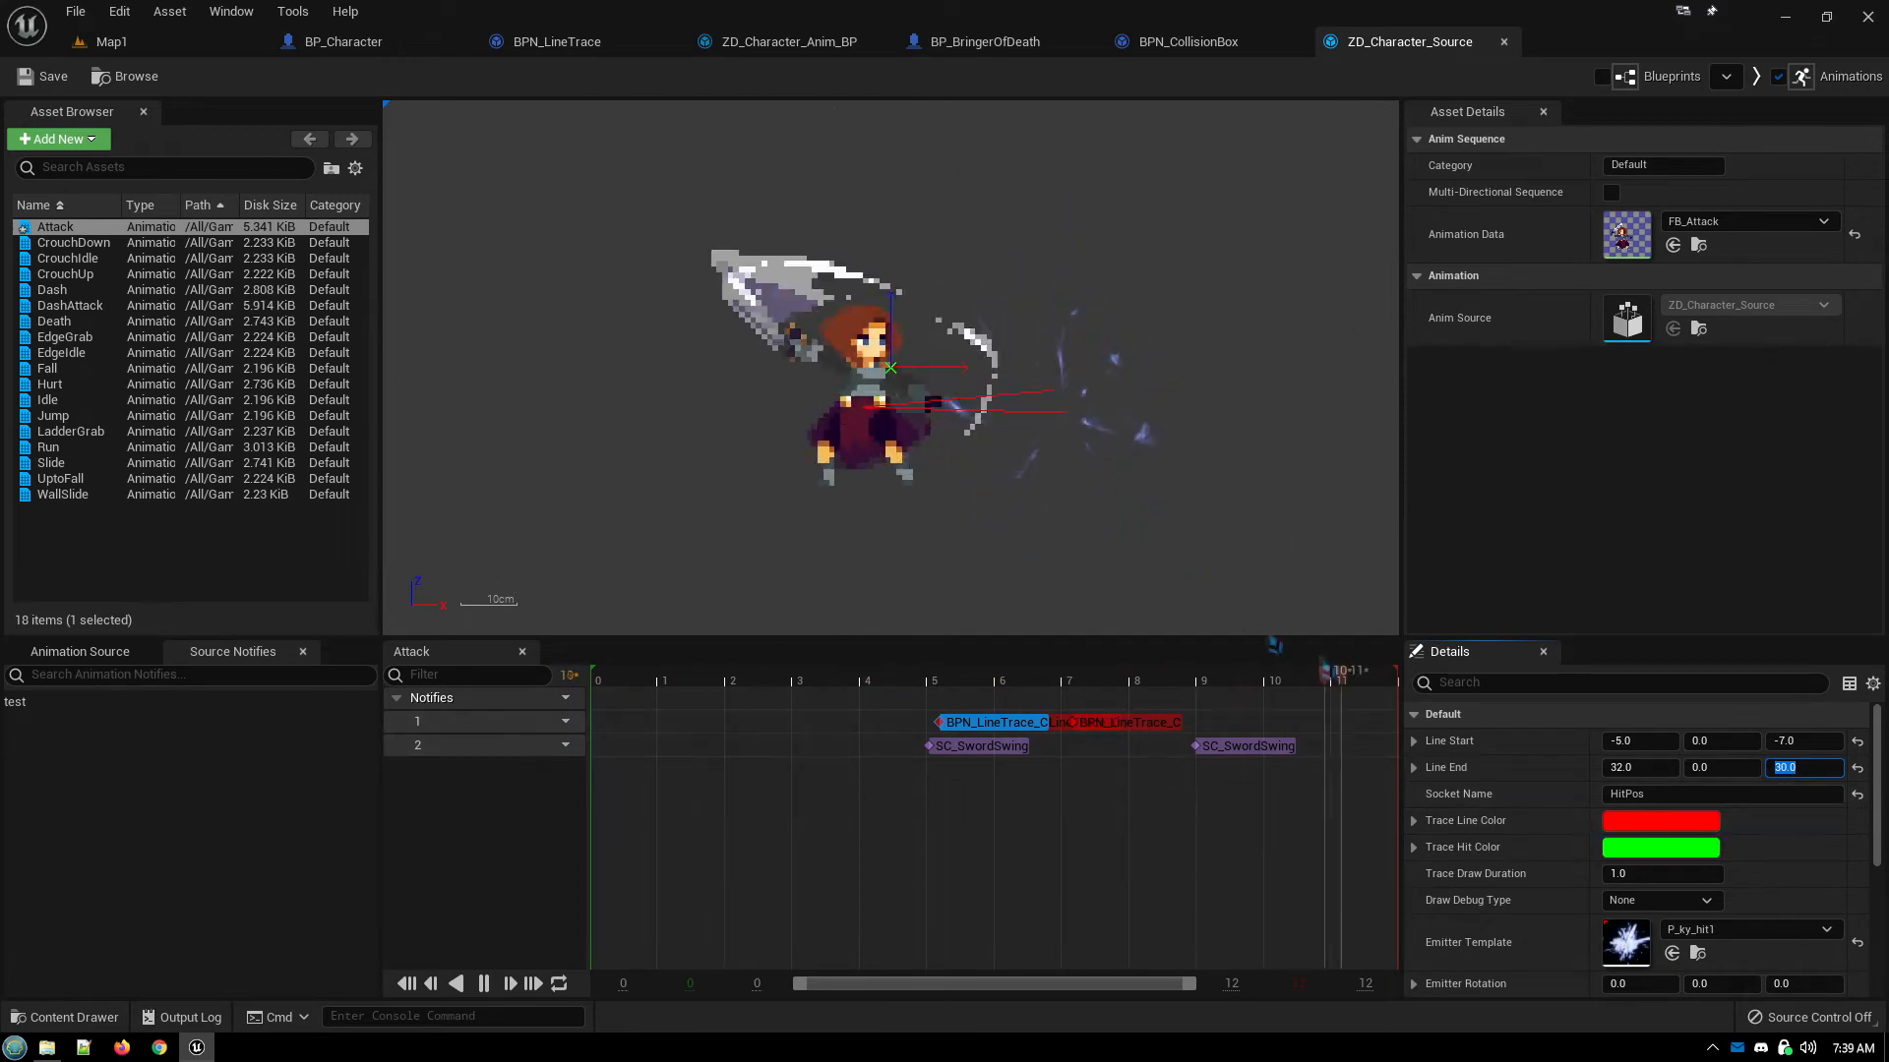
left_click(1857, 794)
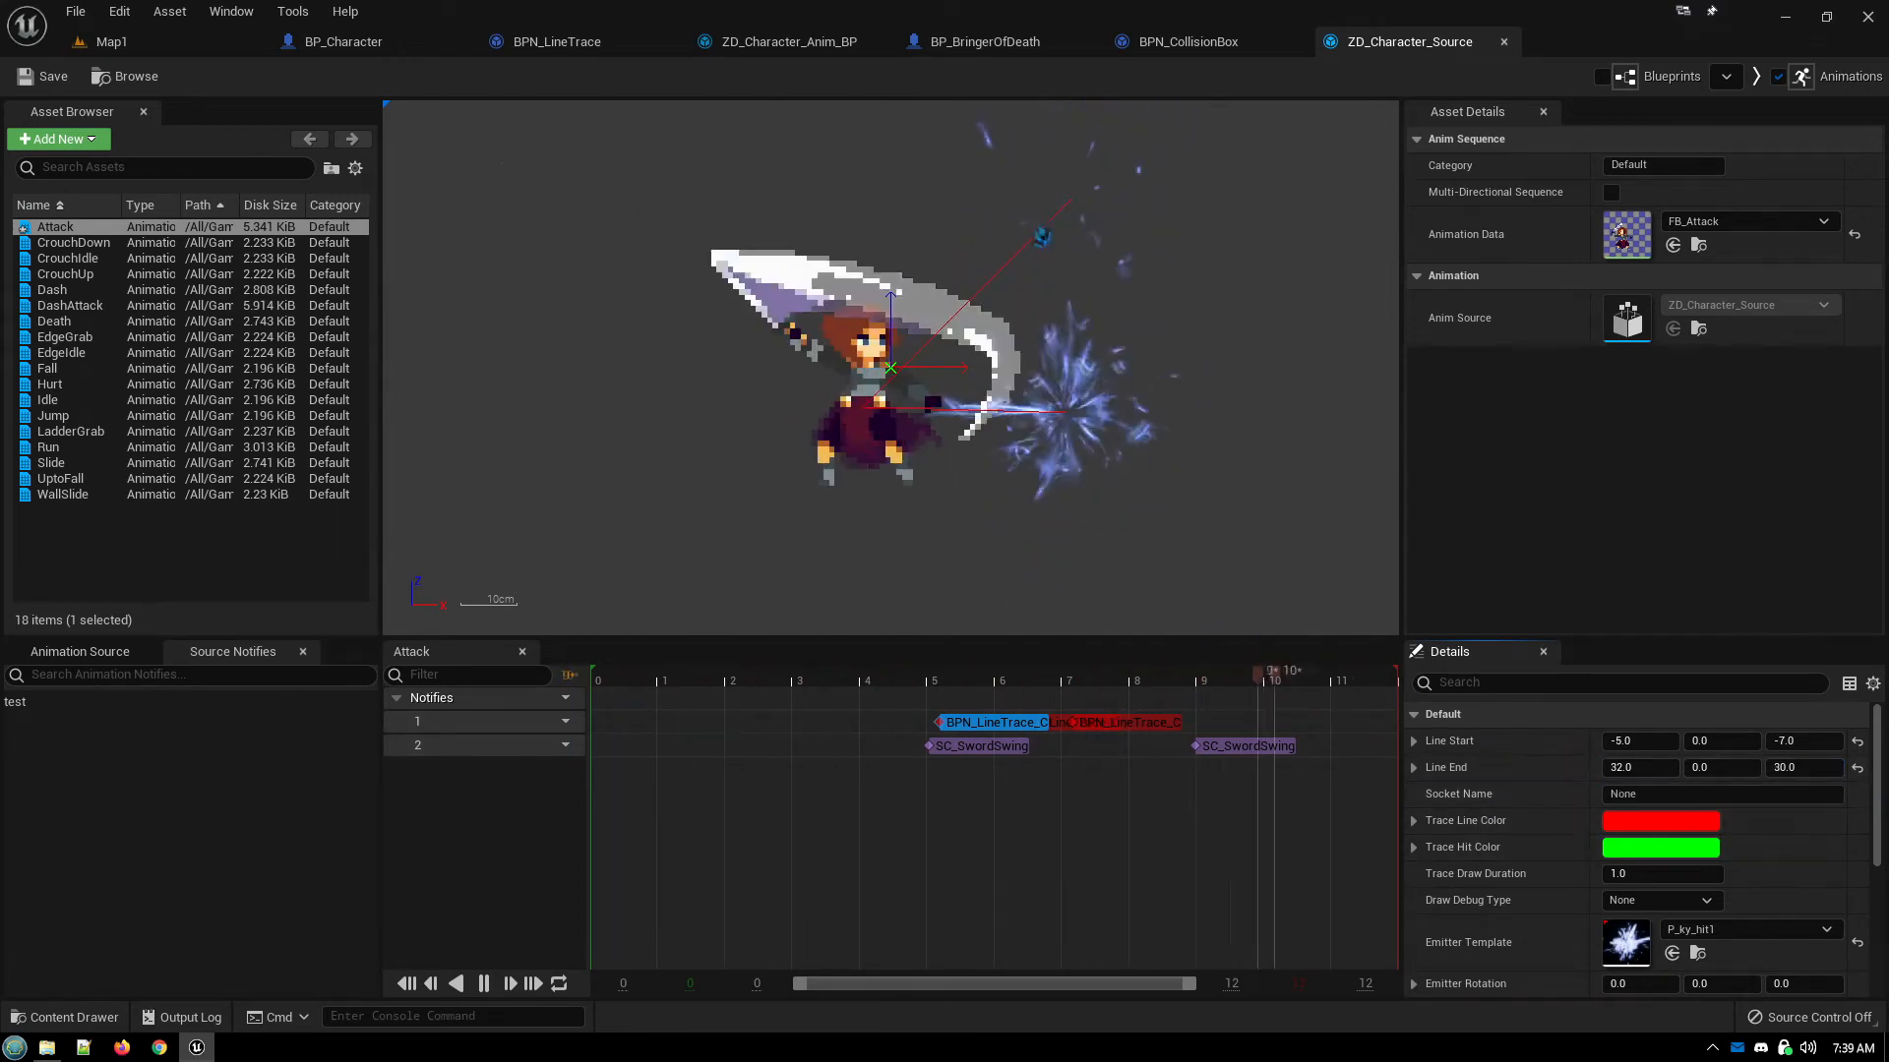
Set the first BPN_LineTrace notify's Line End Z to -7 and its Socket Name to HitPos
left_click(1816, 773)
type("-7")
key("Return")
left_click(1670, 796)
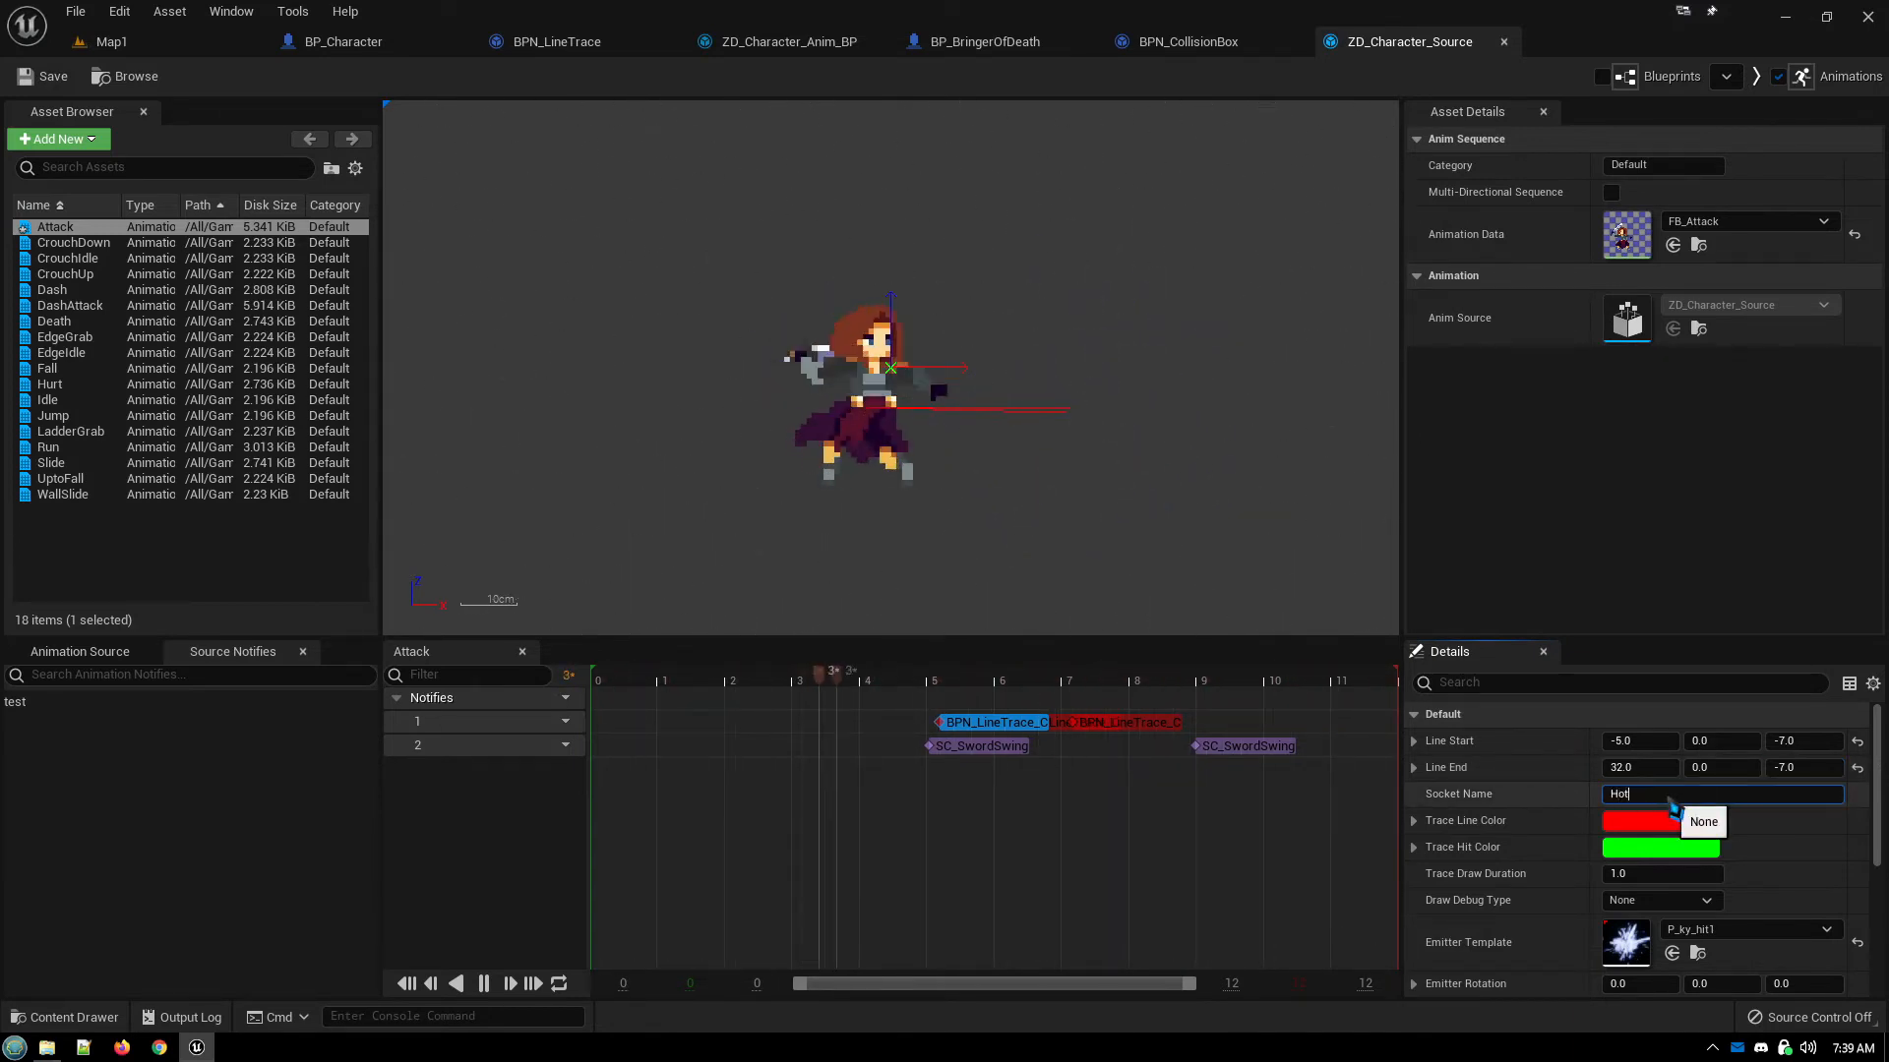
key("Return")
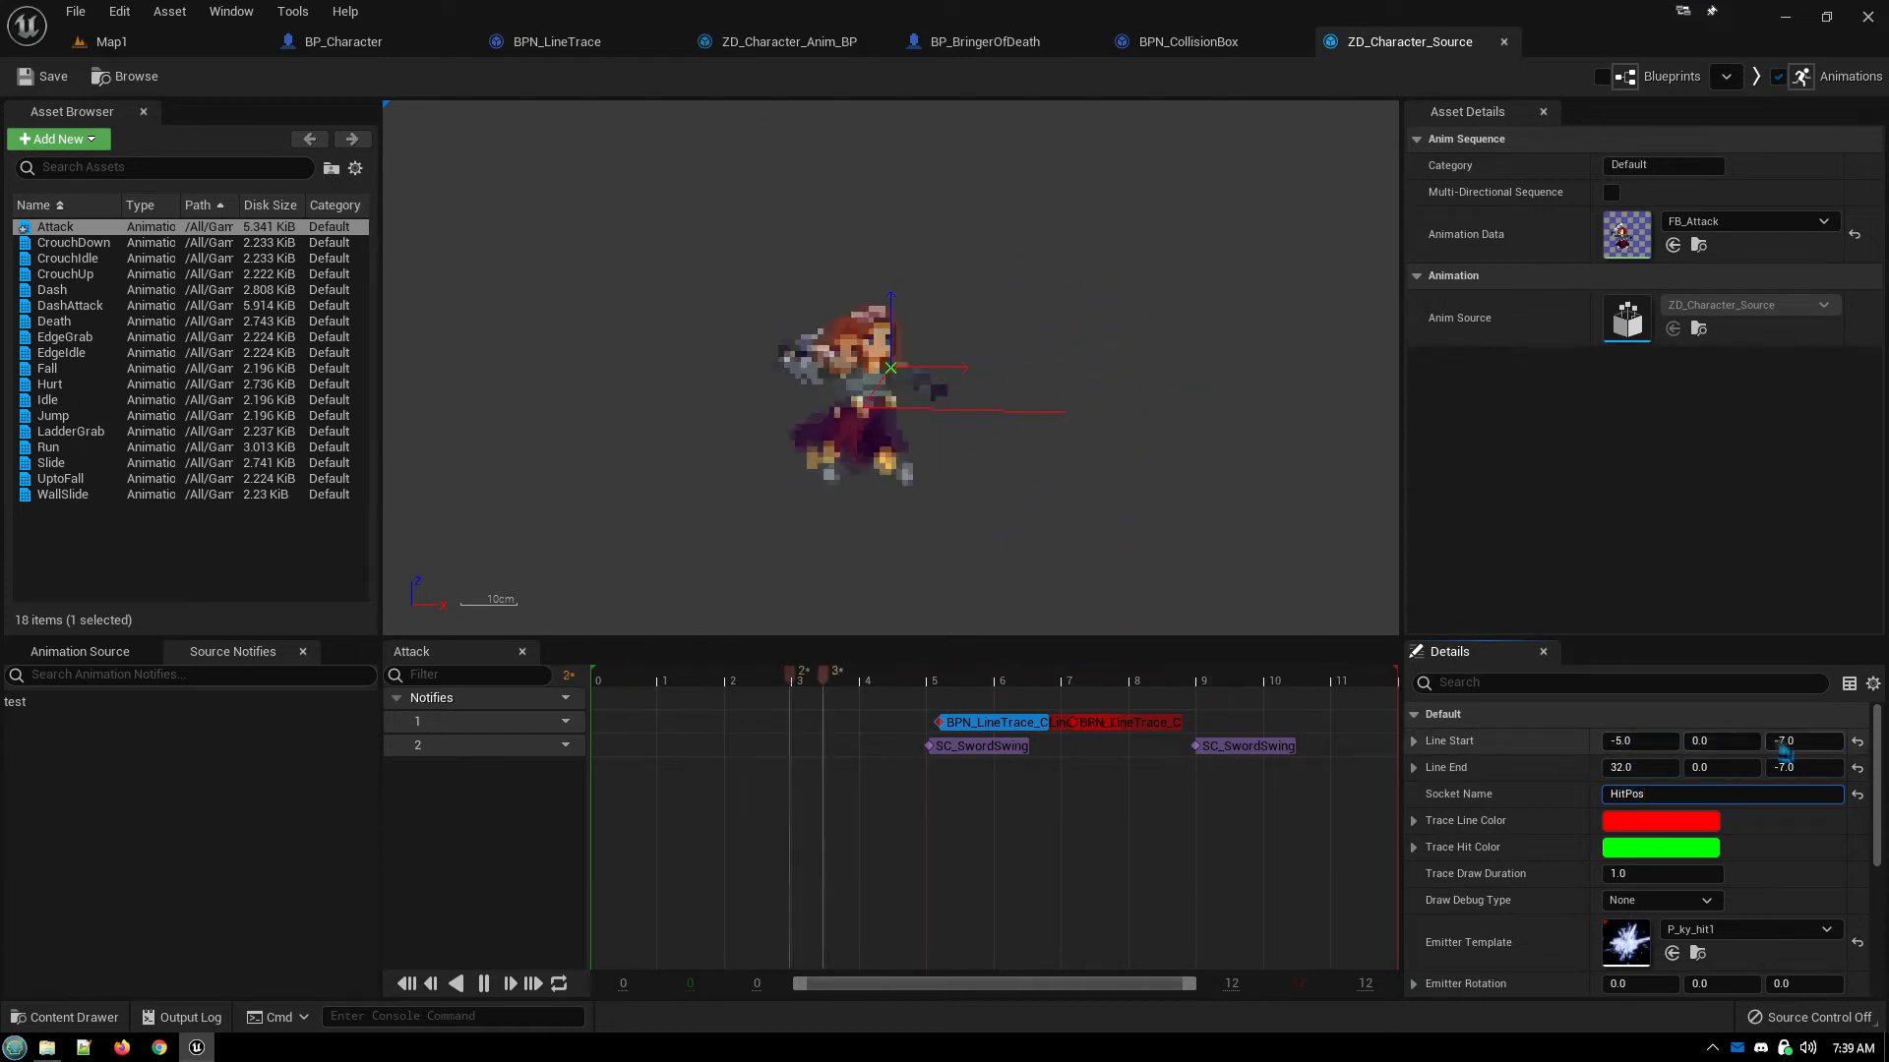
Review the first BPN_LineTrace notify's remaining properties, including debug drawing, emitter, detection types, damage, sound and Should Fire in Editor
scroll(1593, 856, "down", 1)
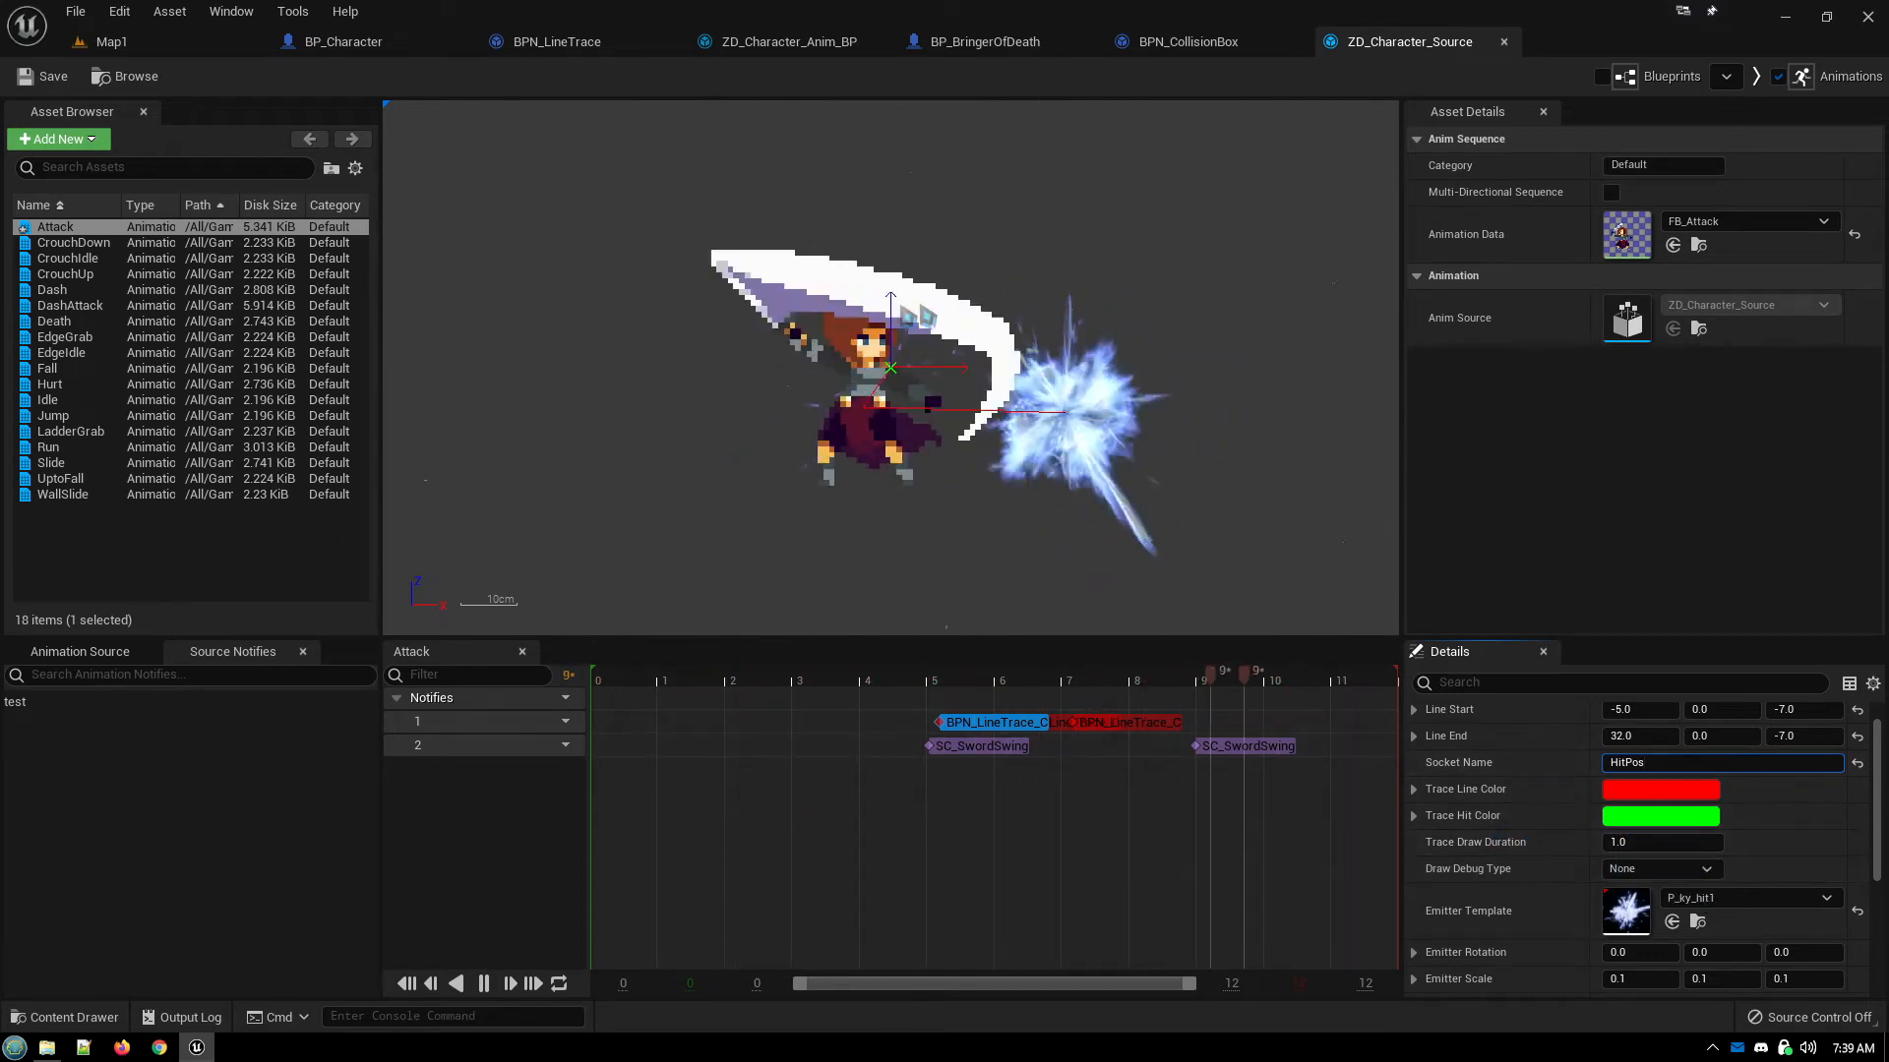
scroll(1497, 863, "down", 2)
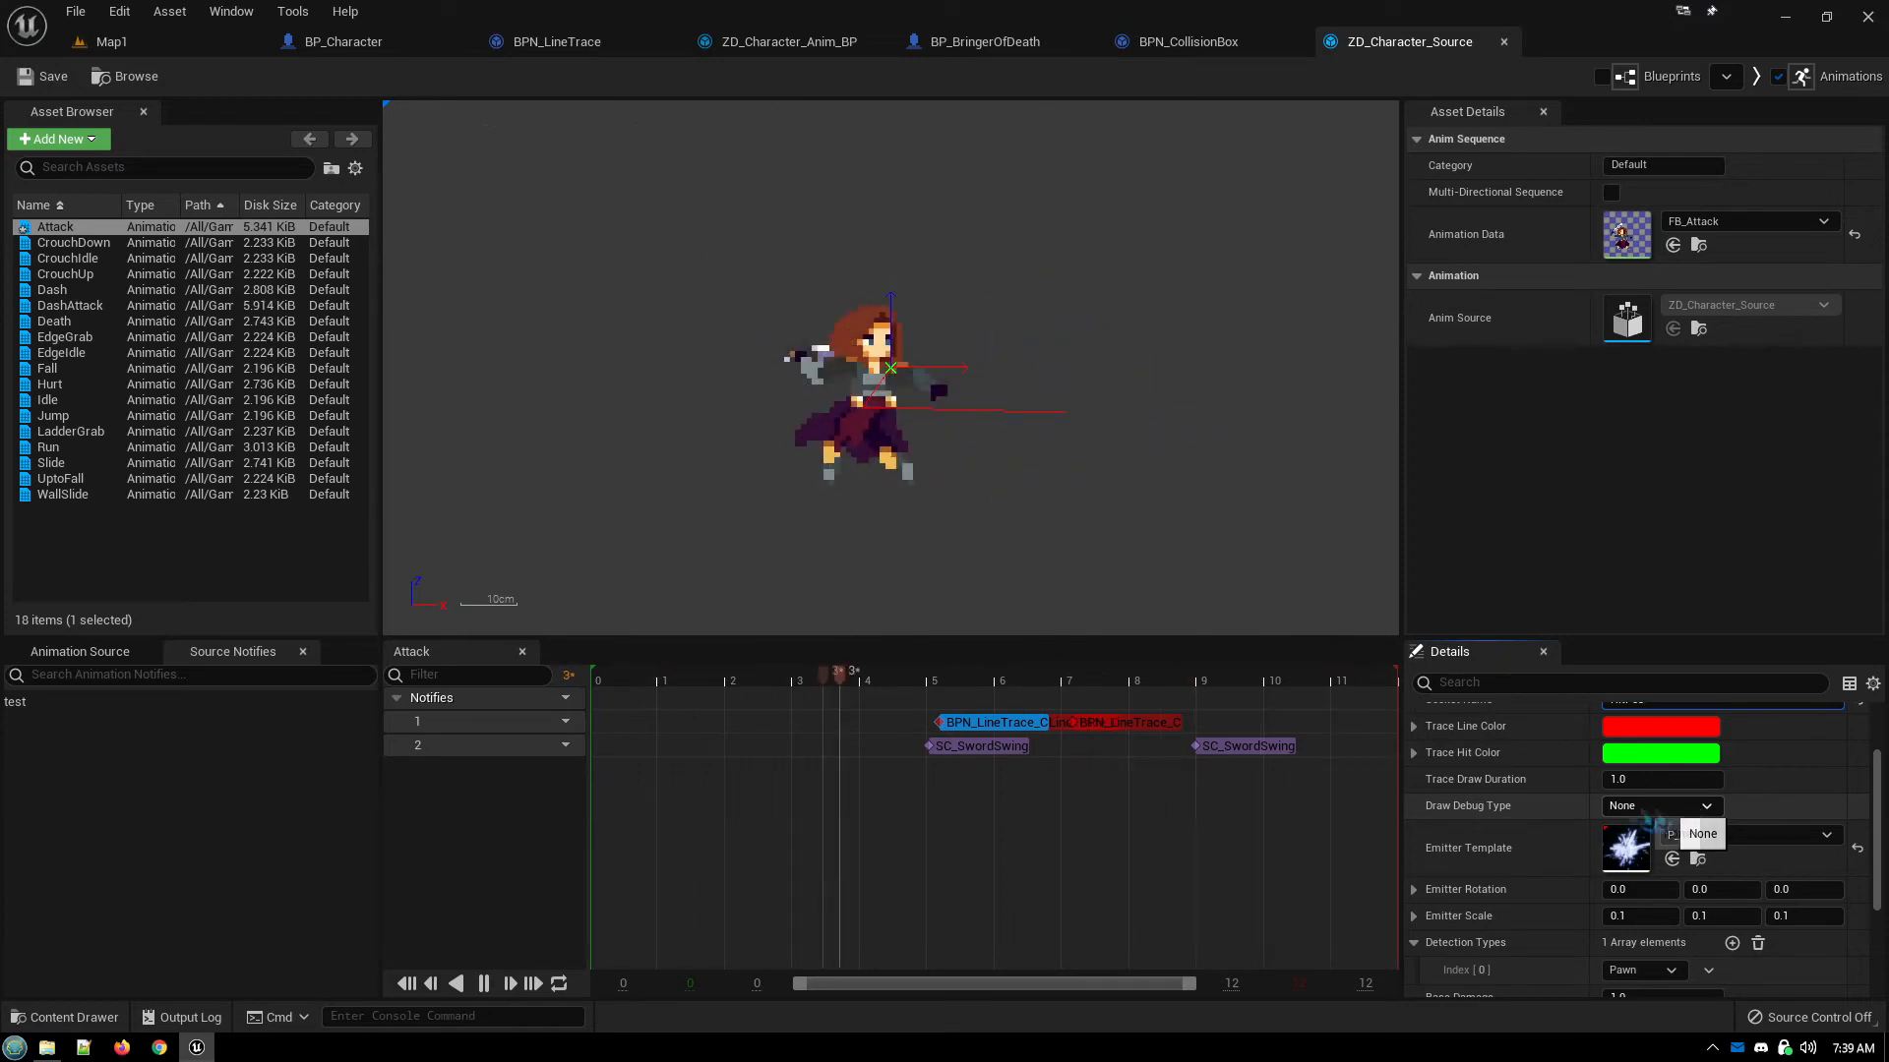
scroll(1500, 824, "down", 3)
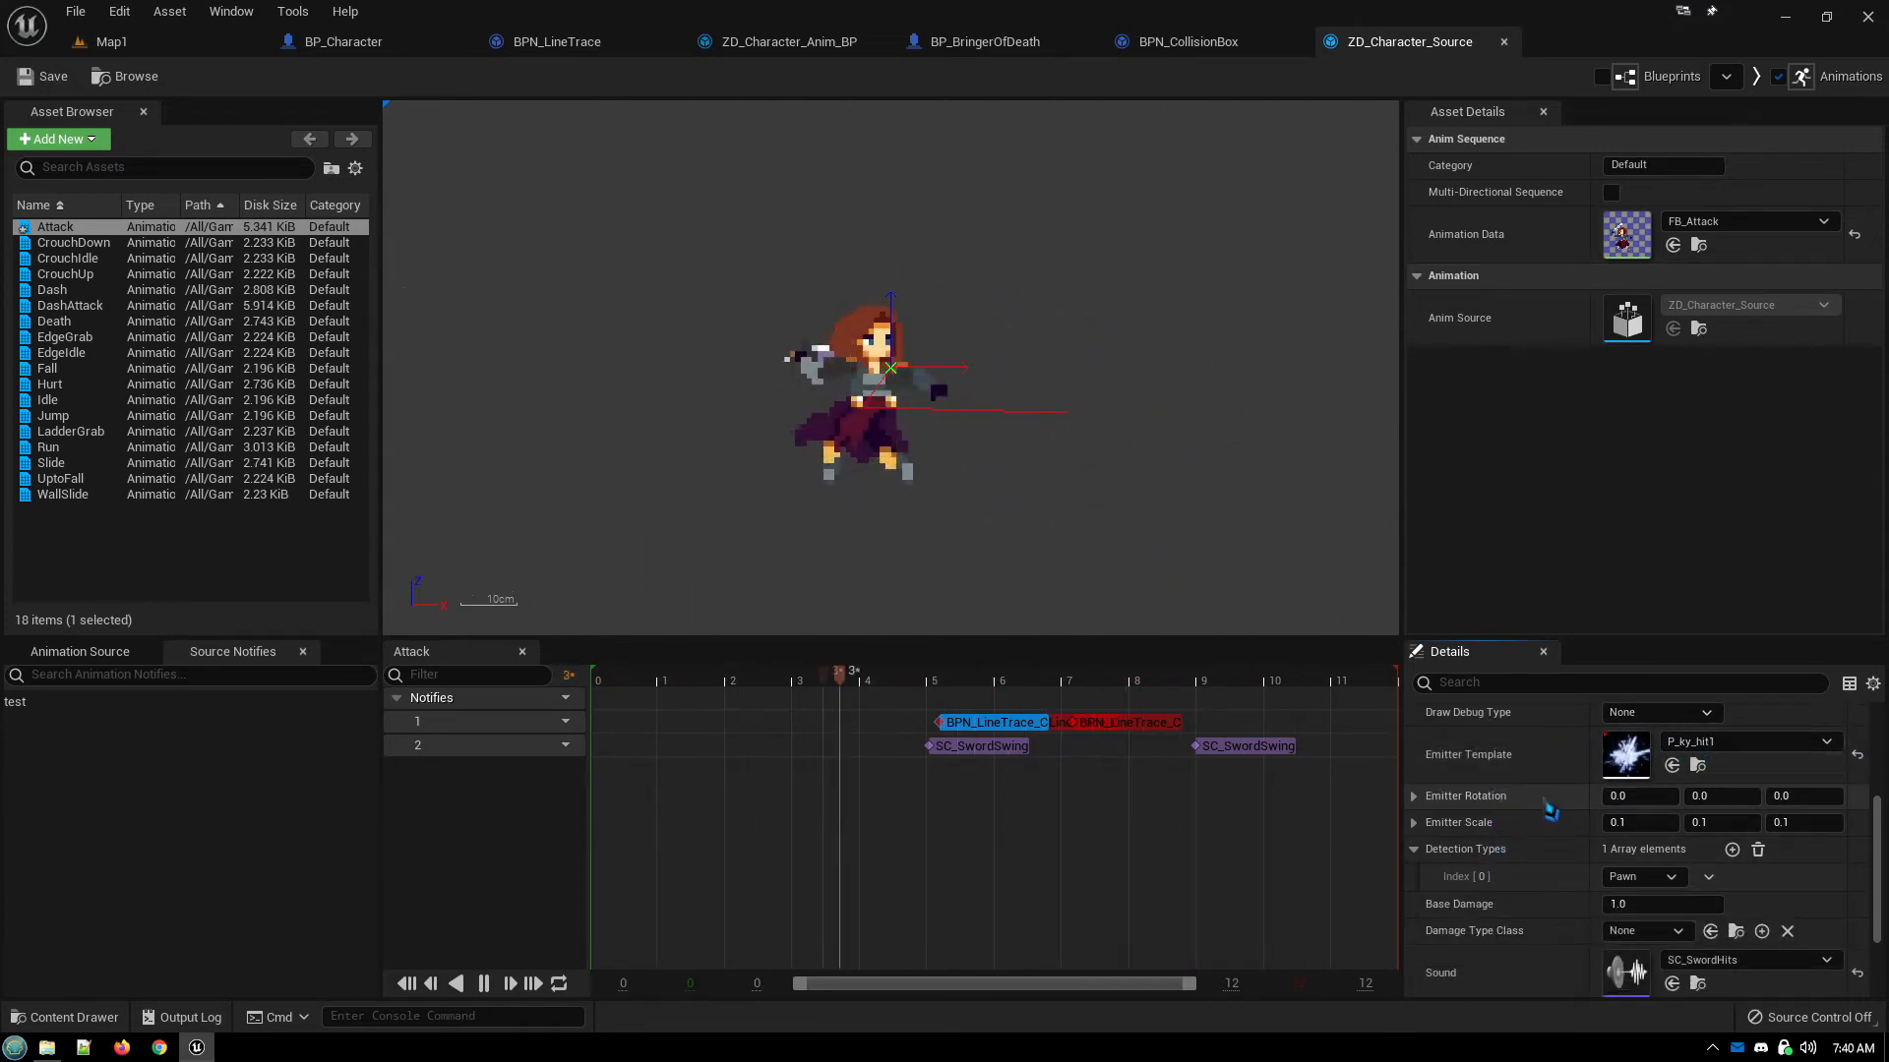
scroll(1546, 809, "down", 1)
scroll(1531, 803, "down", 2)
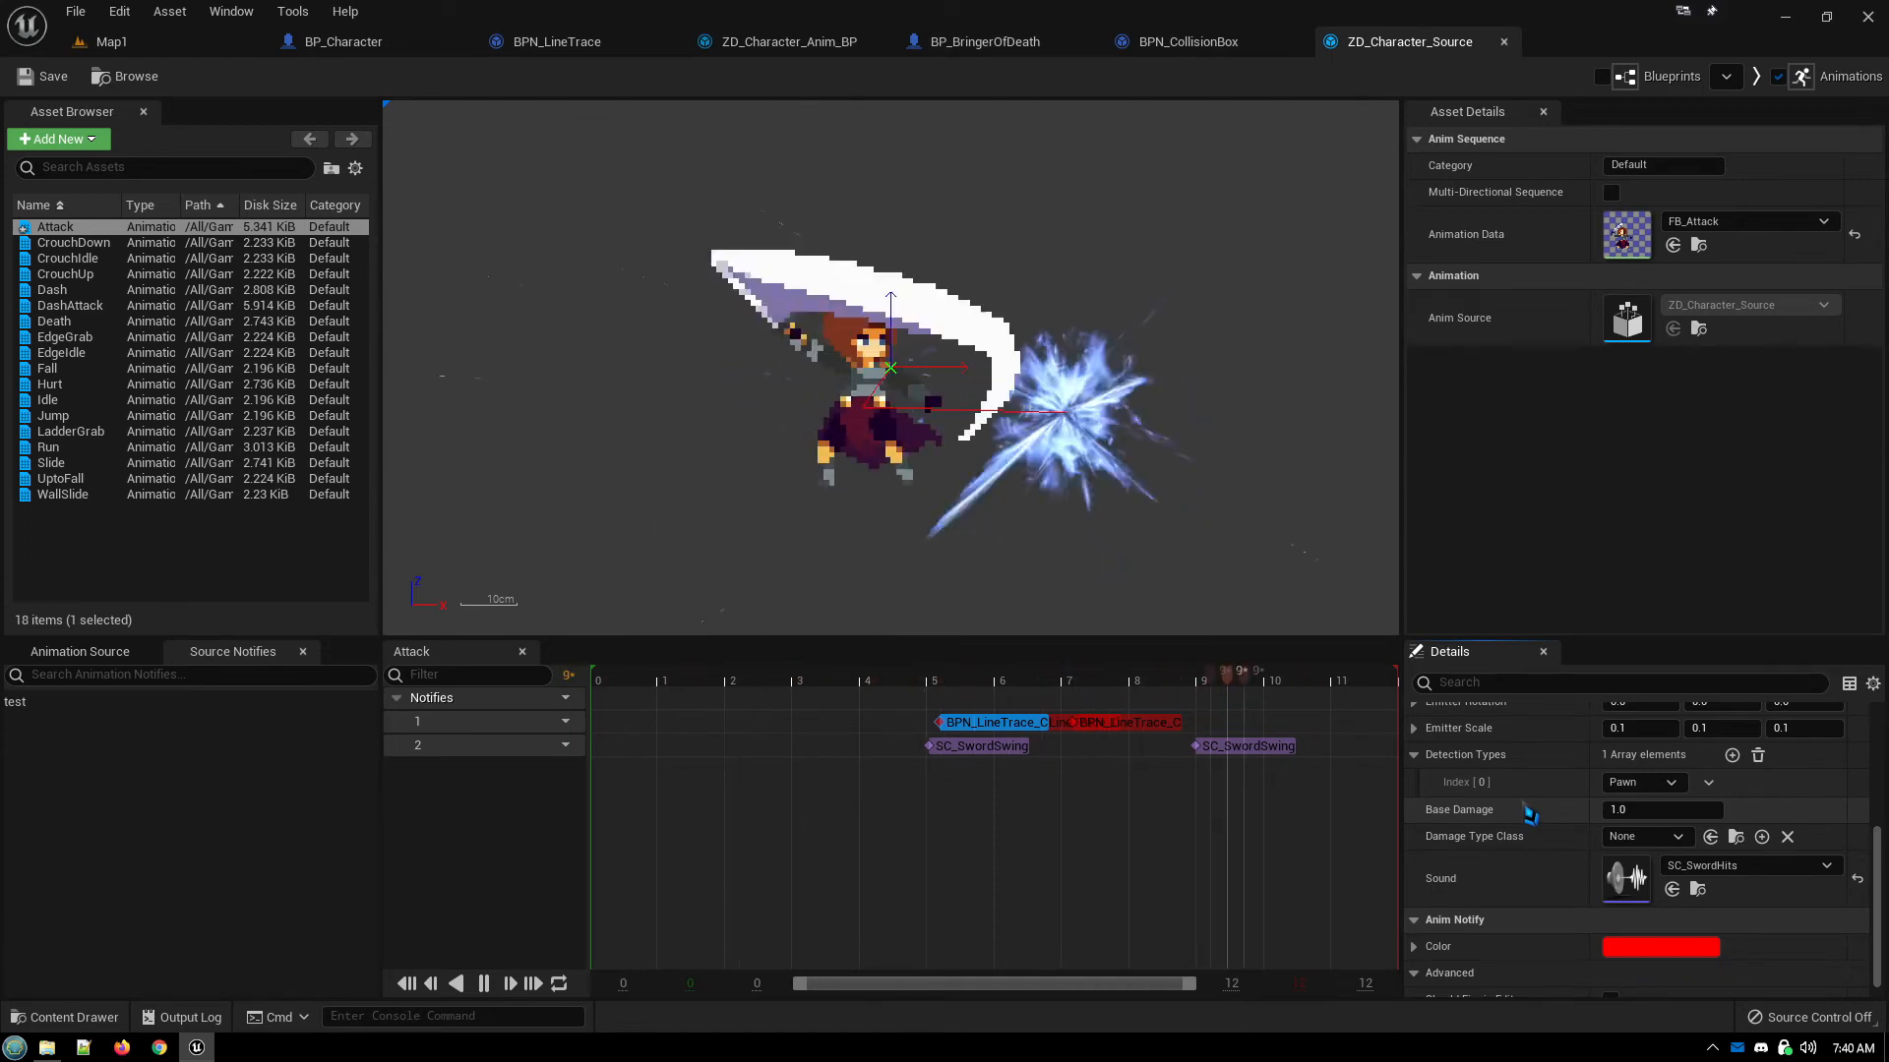
scroll(1527, 812, "down", 1)
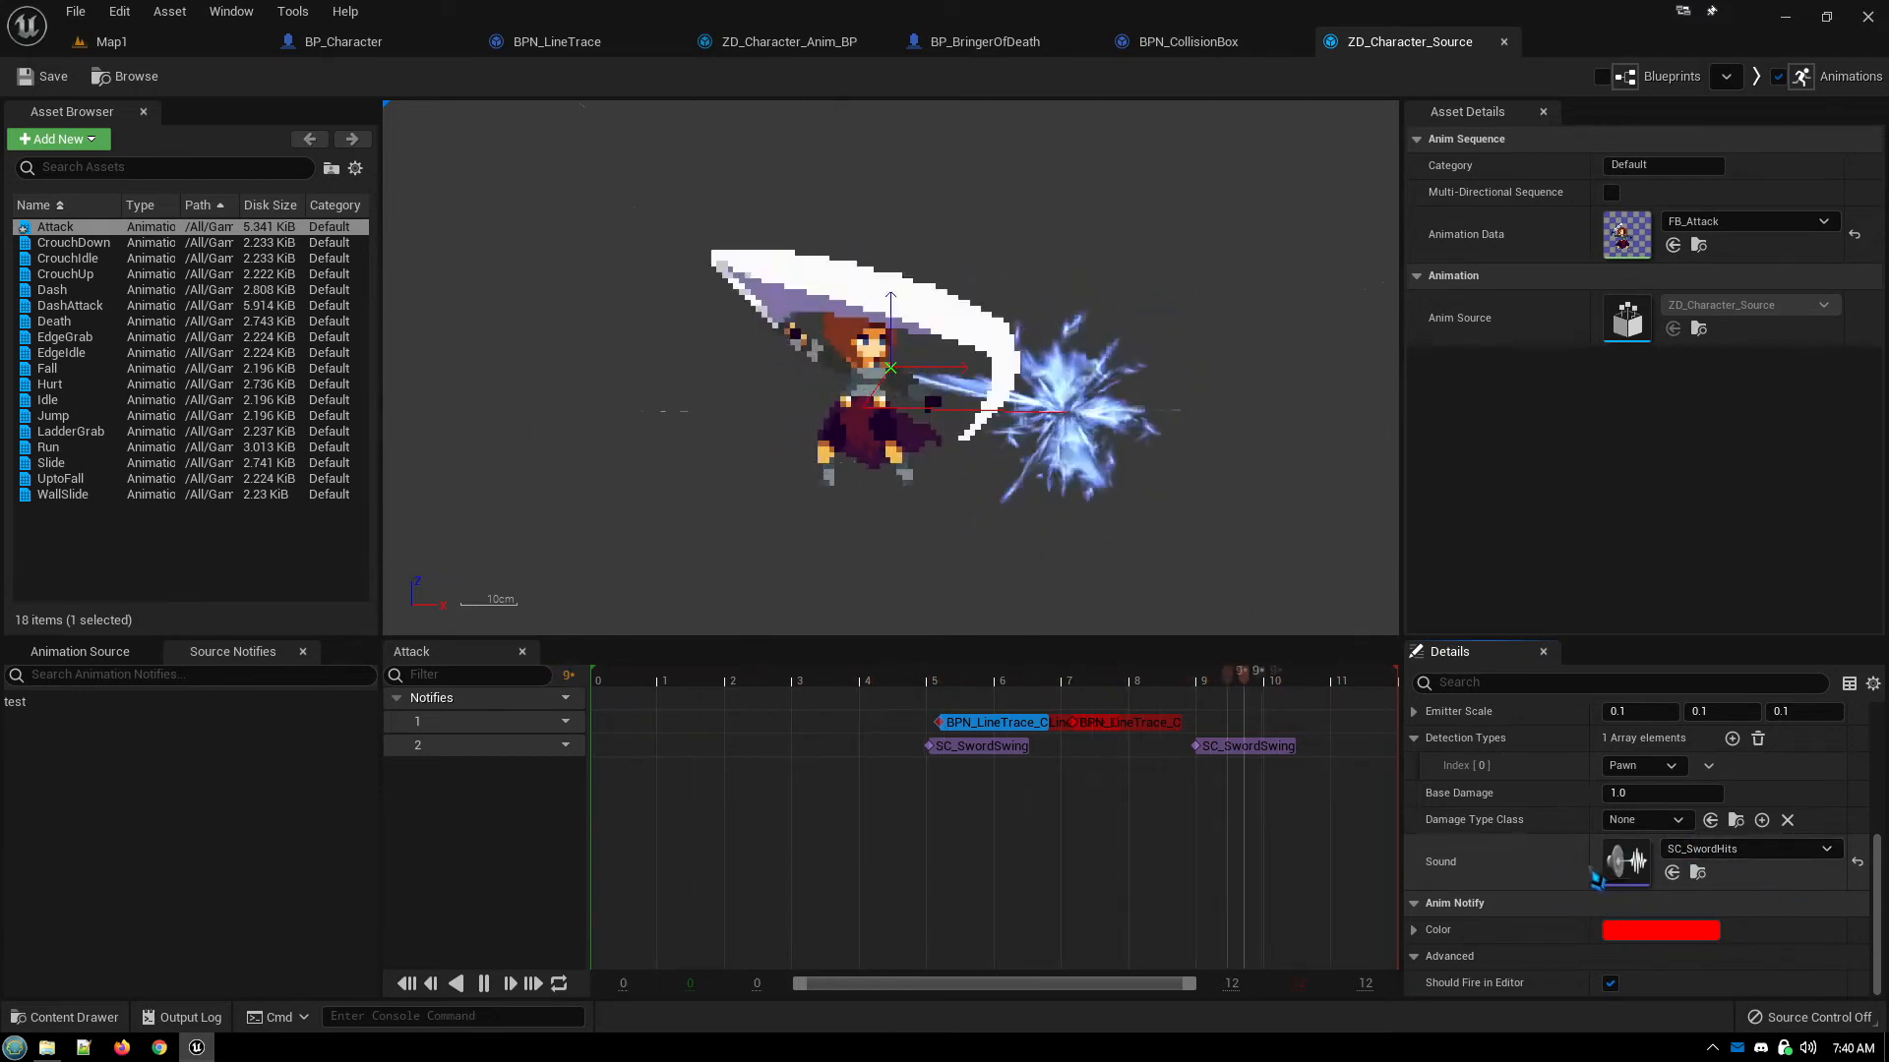
scroll(1568, 893, "up", 5)
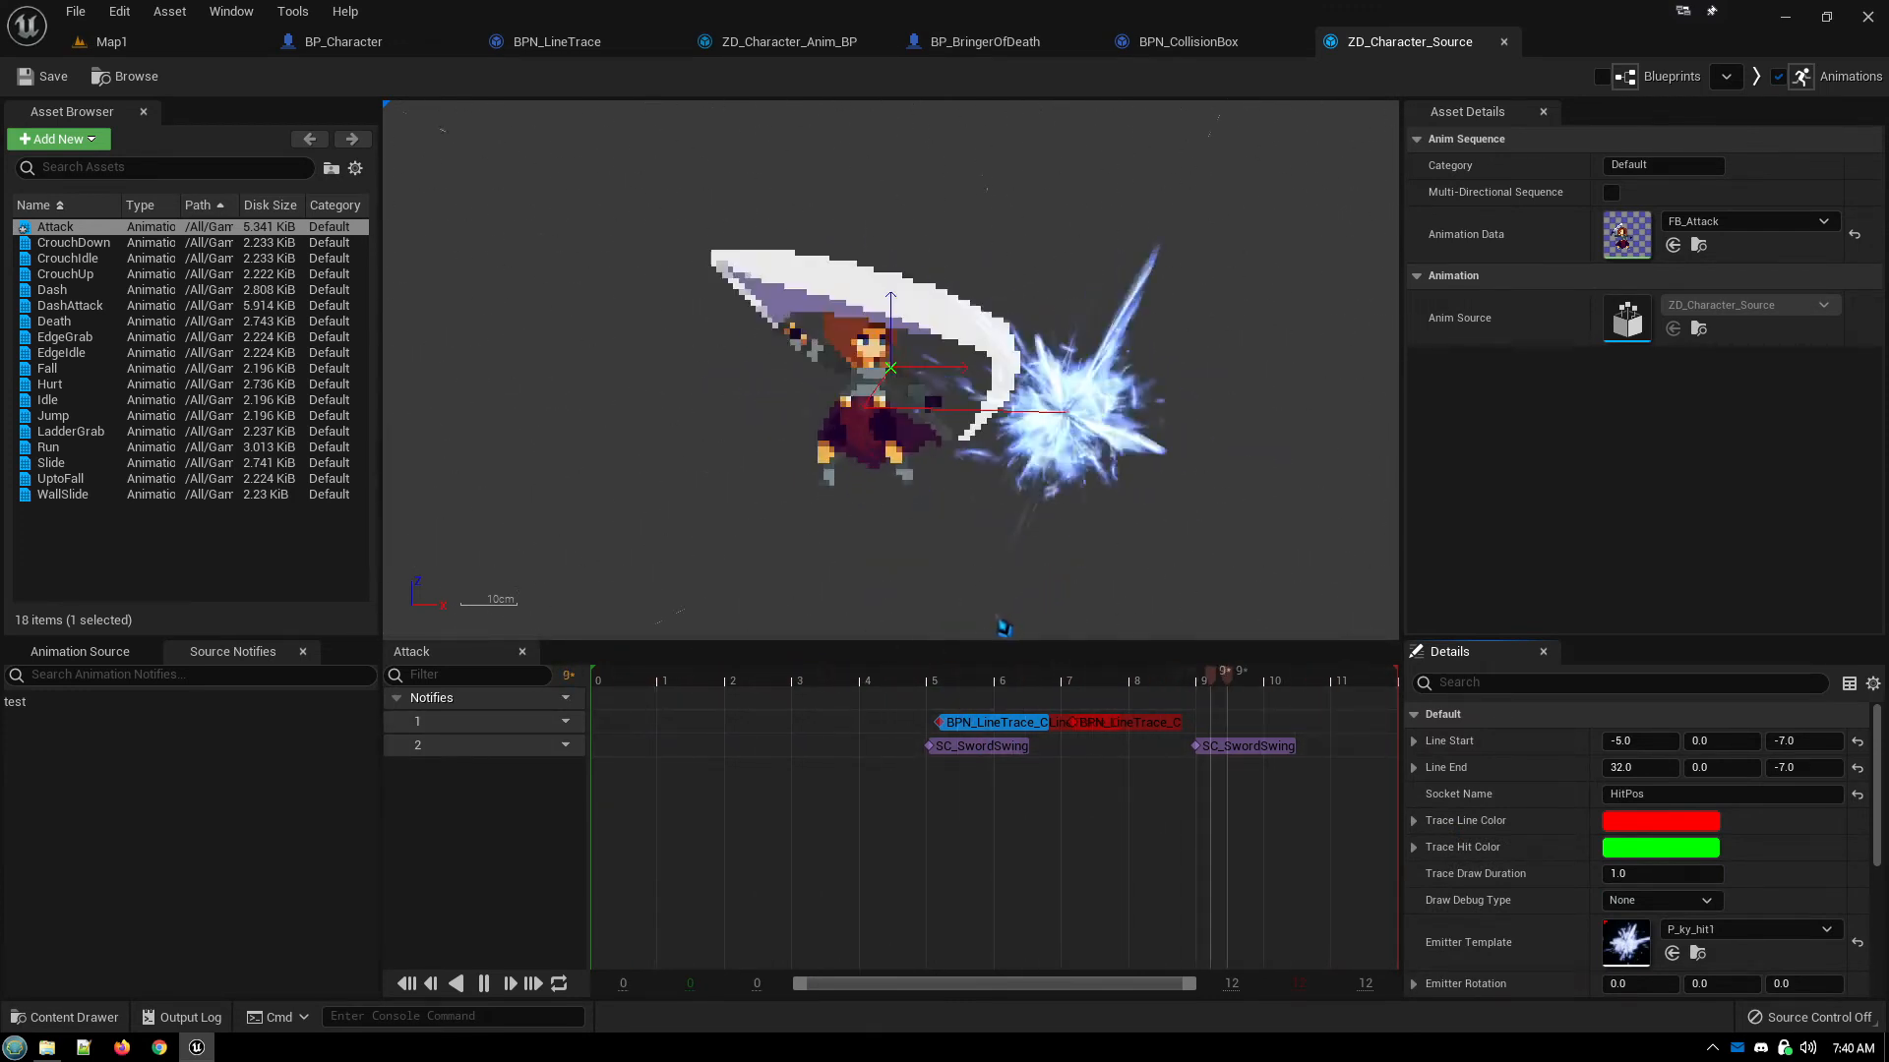
Compare the settings of the two BPN_LineTrace notifies in the Attack animation
left_click(1065, 728)
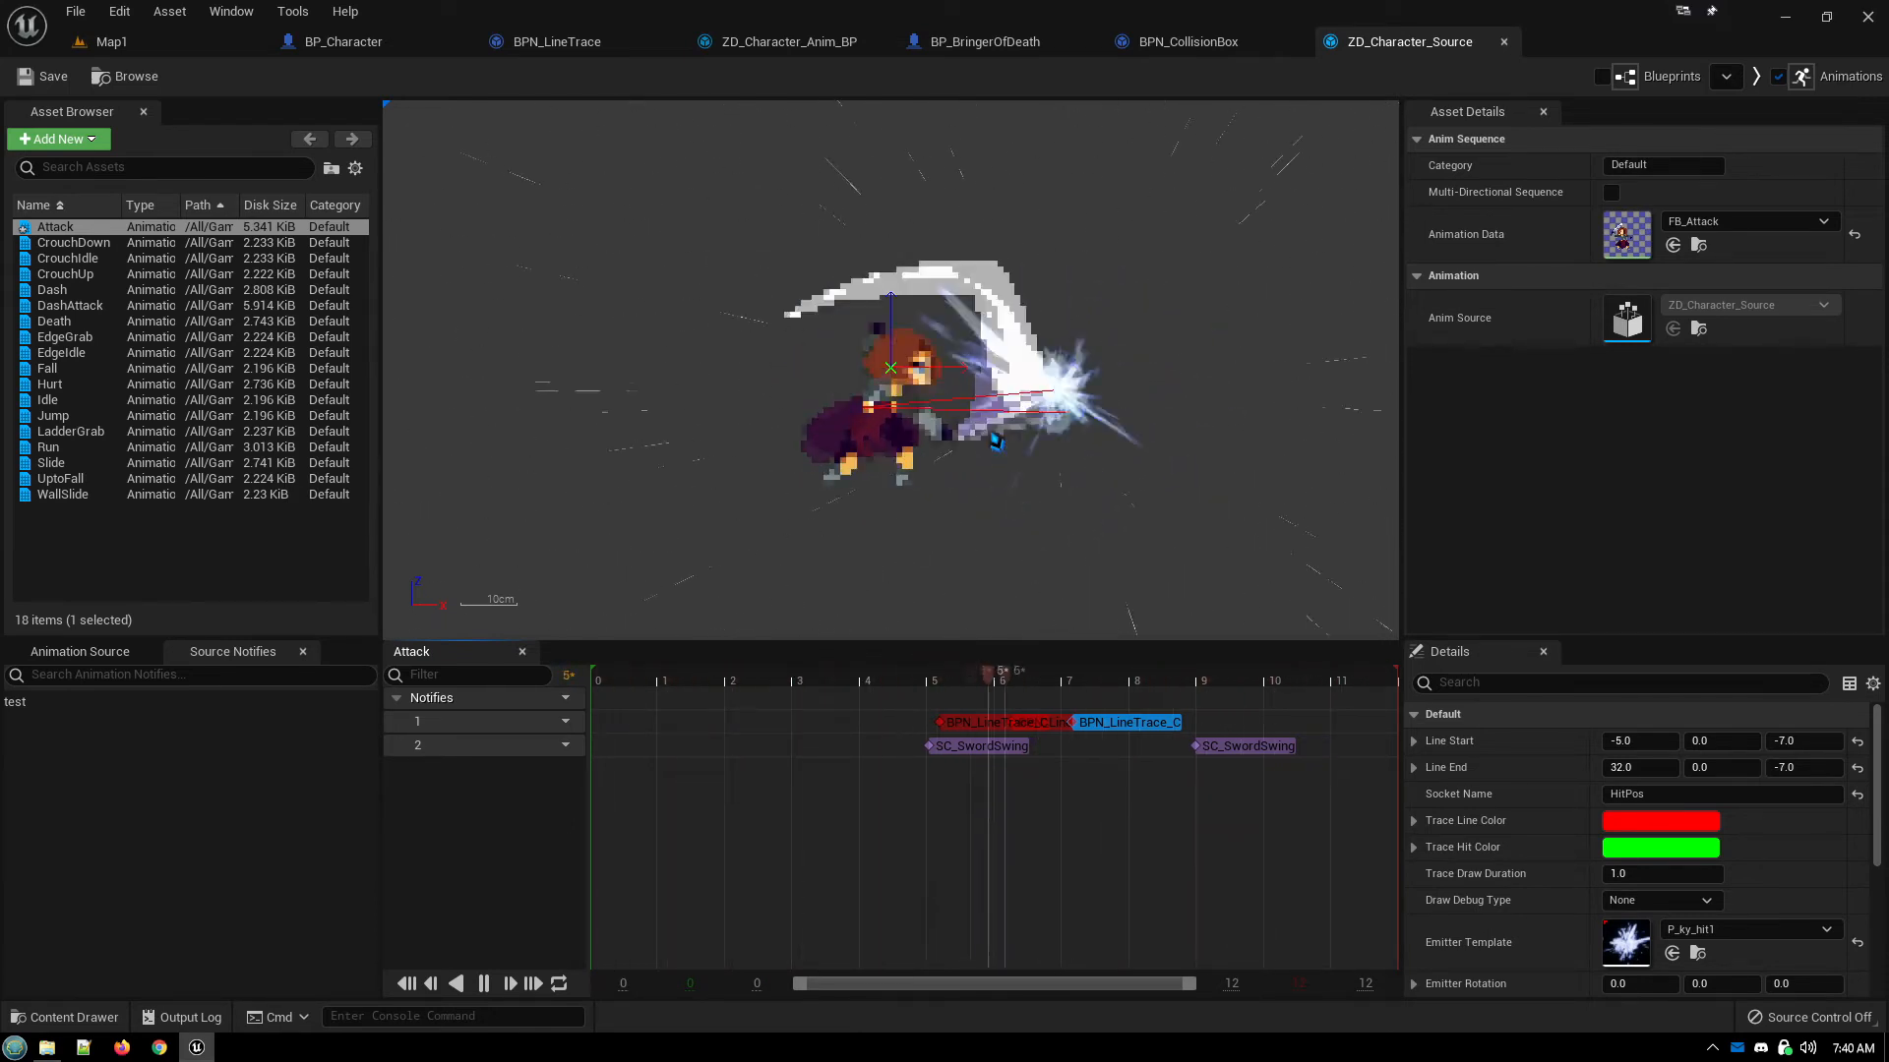
left_click_drag(1127, 726, 997, 738)
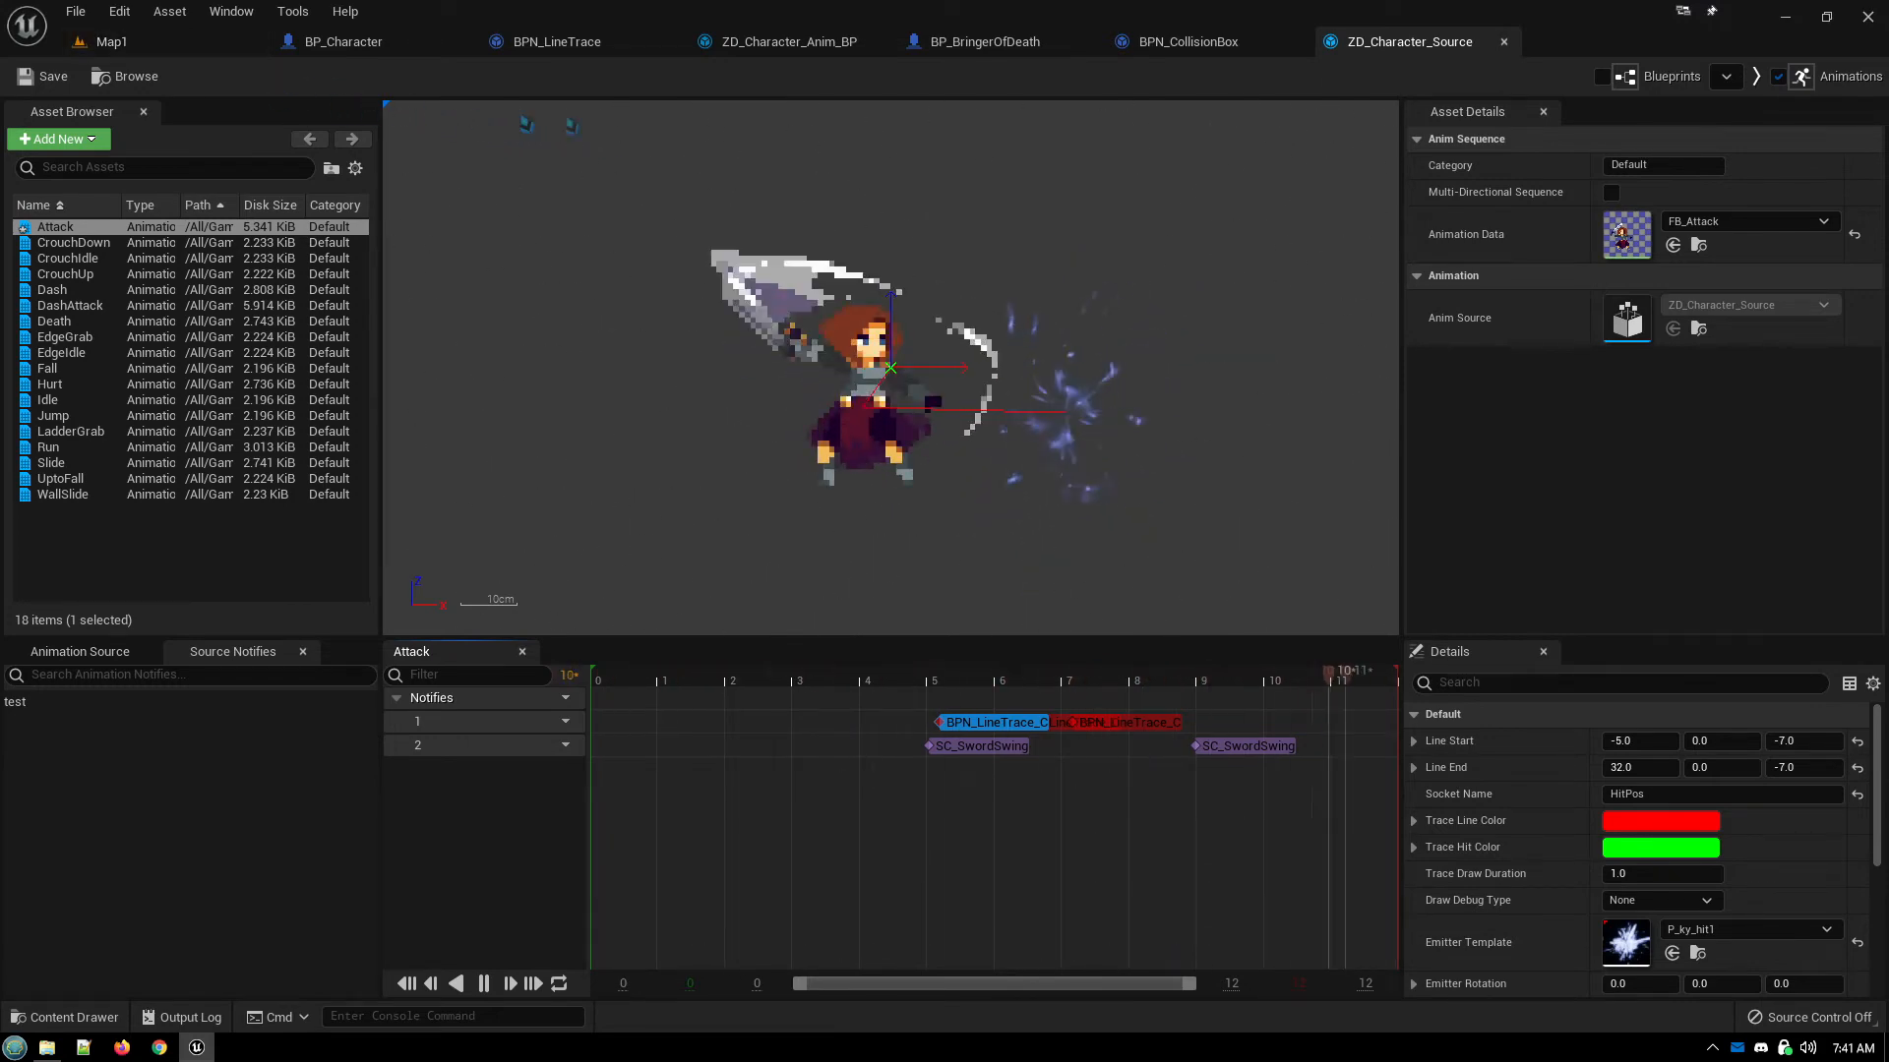
Open the ASBP_BringerOfDeath animation source from the enemy's folder and review the BPN_LineTrace notify's settings in BoD_Attack
left_click(157, 41)
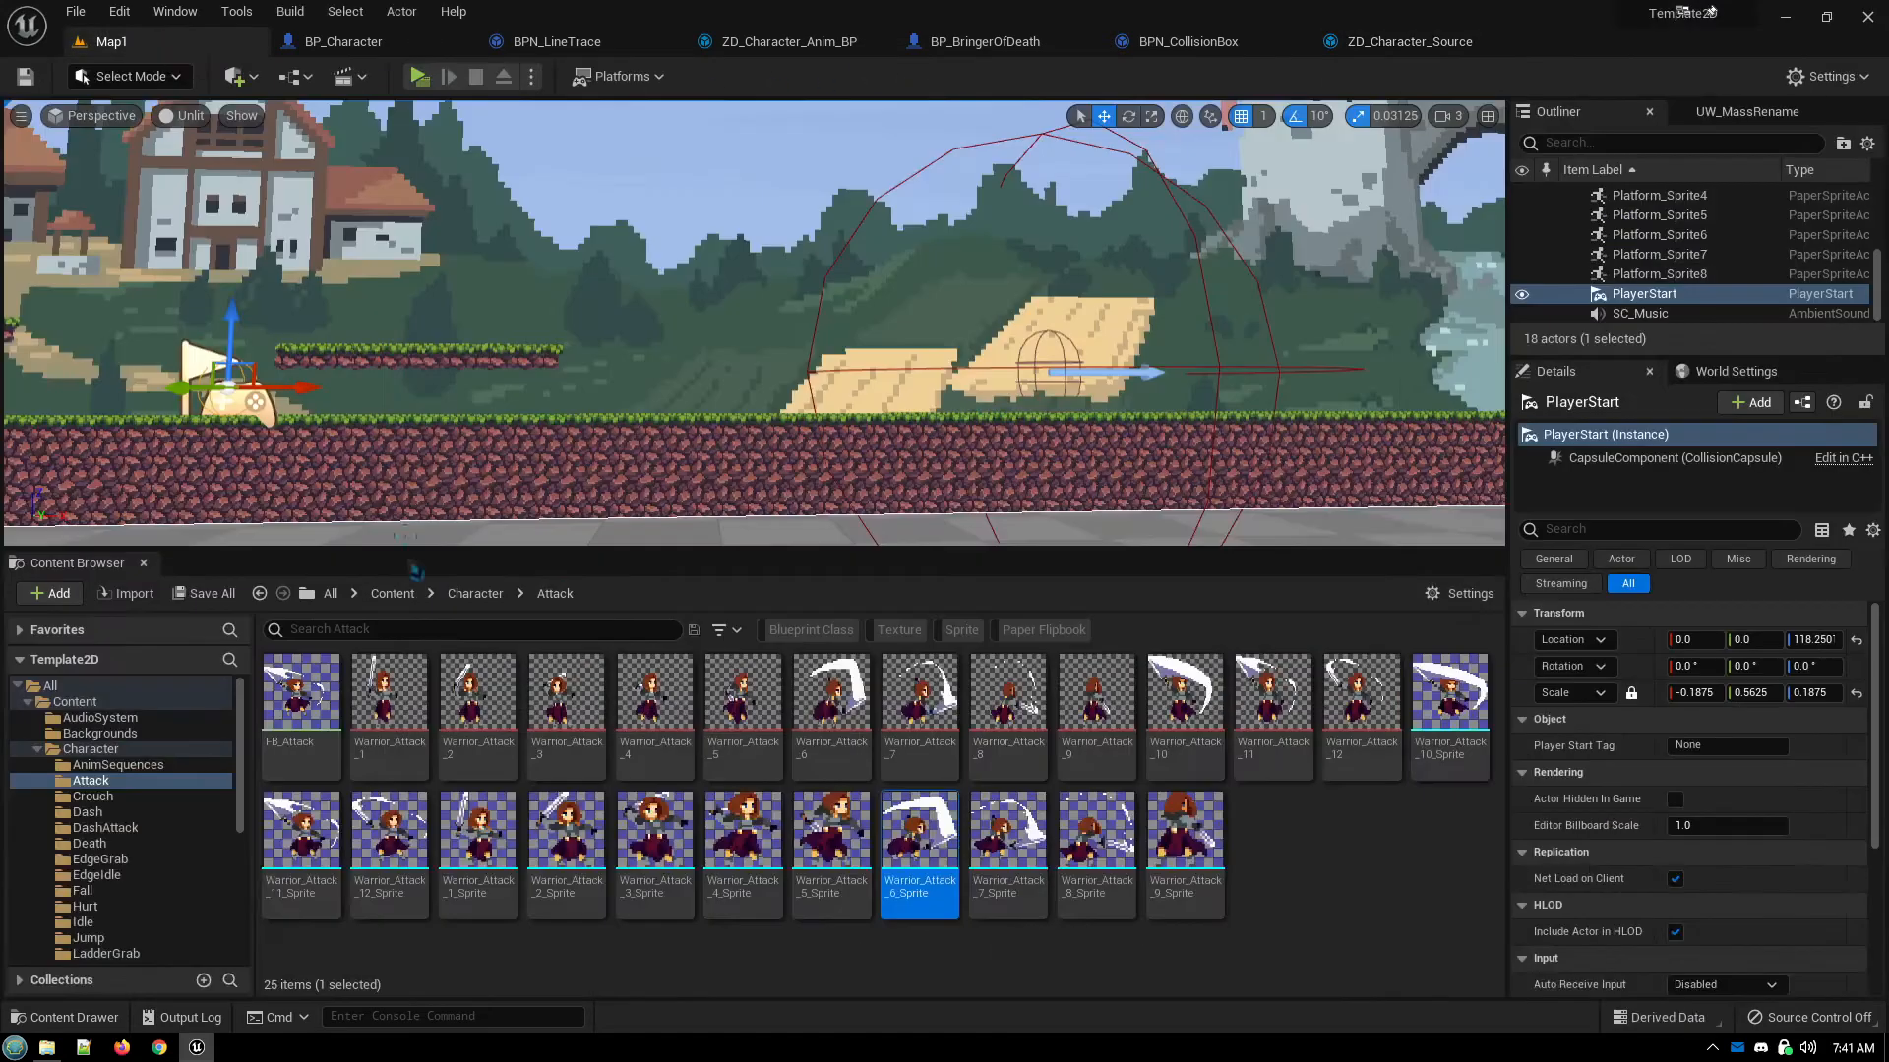
left_click(38, 752)
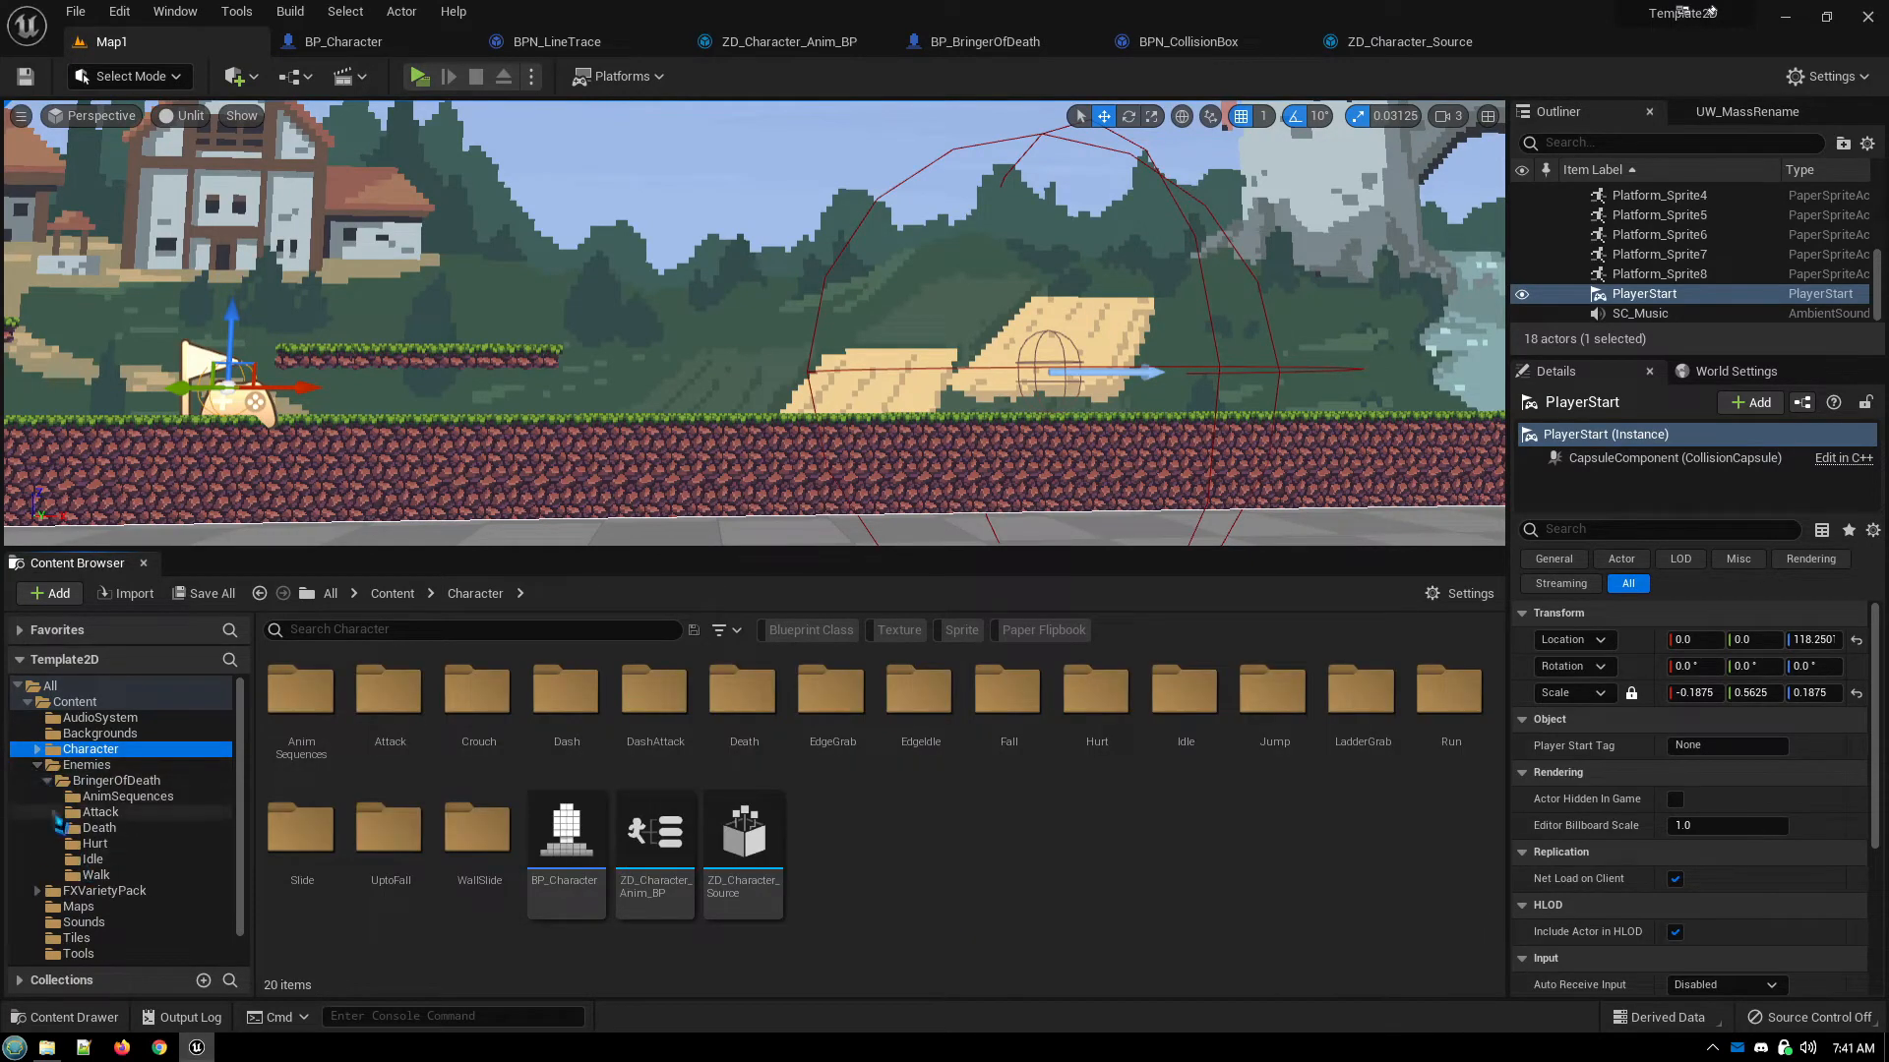
left_click(116, 780)
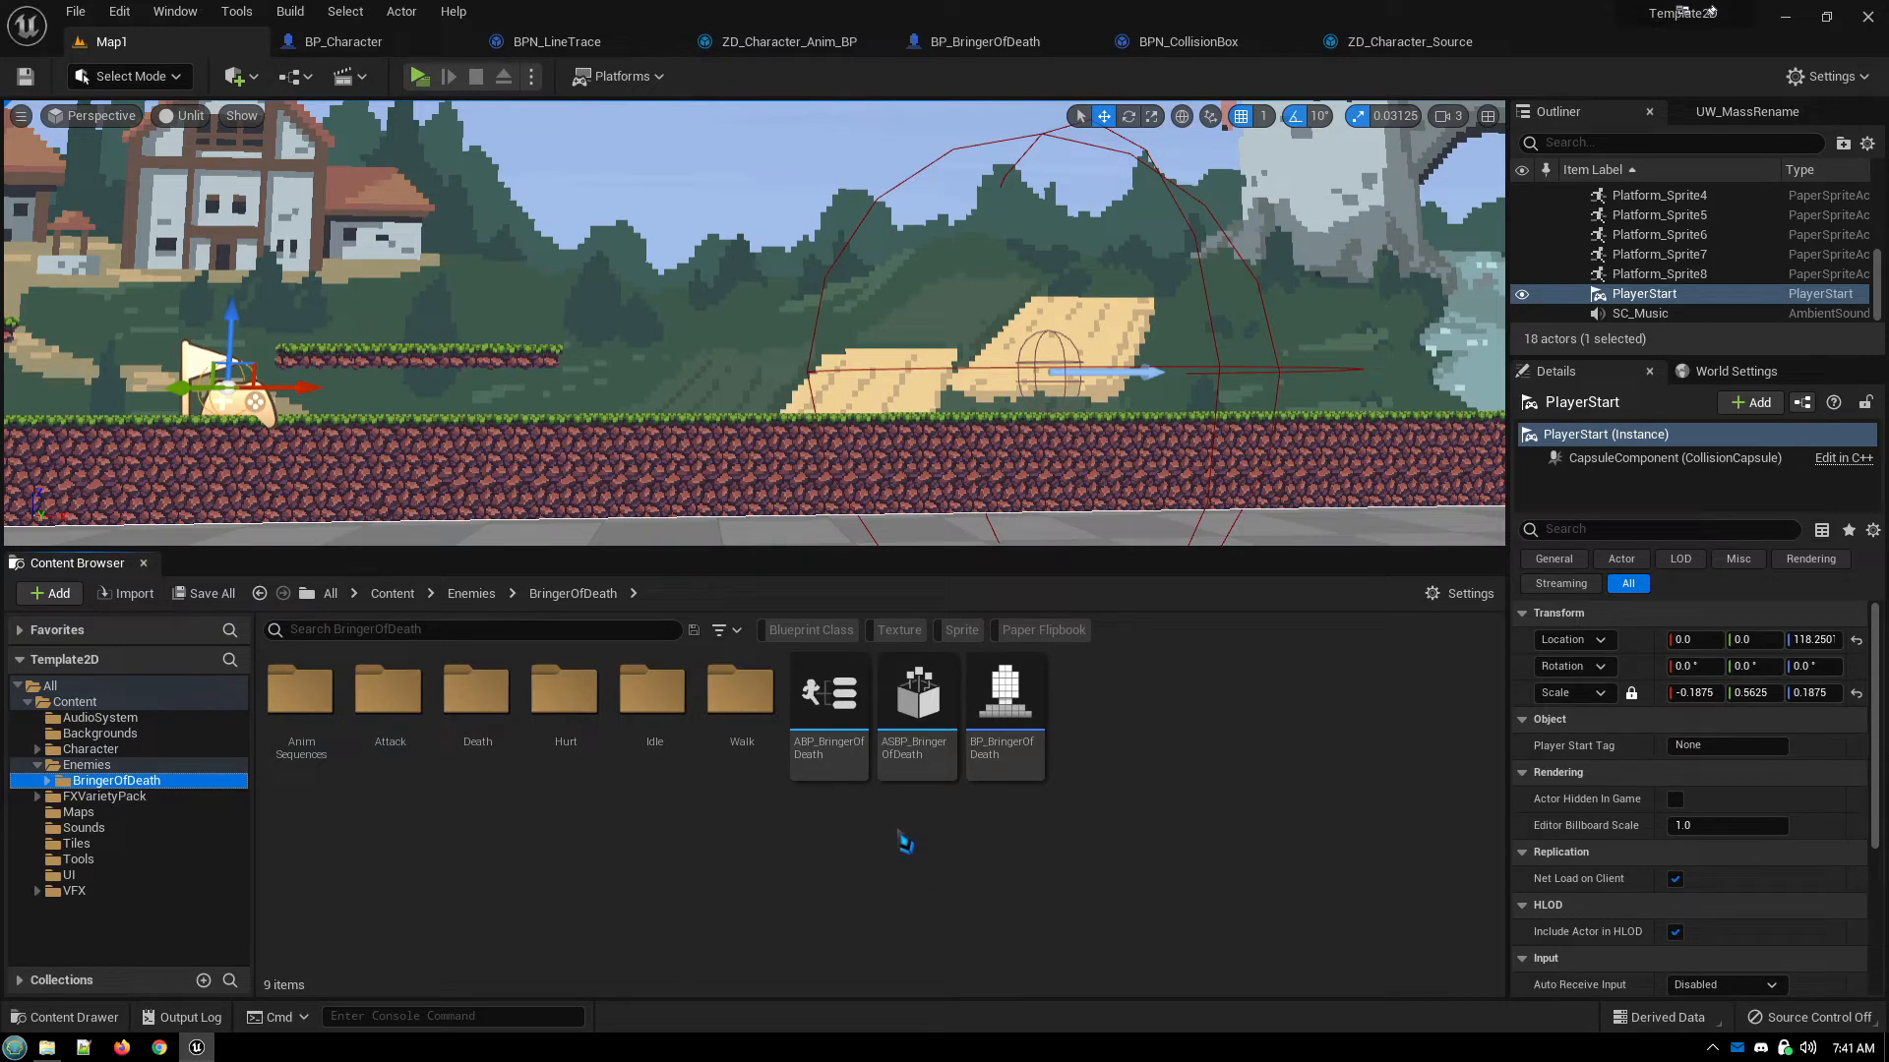
double_click(918, 708)
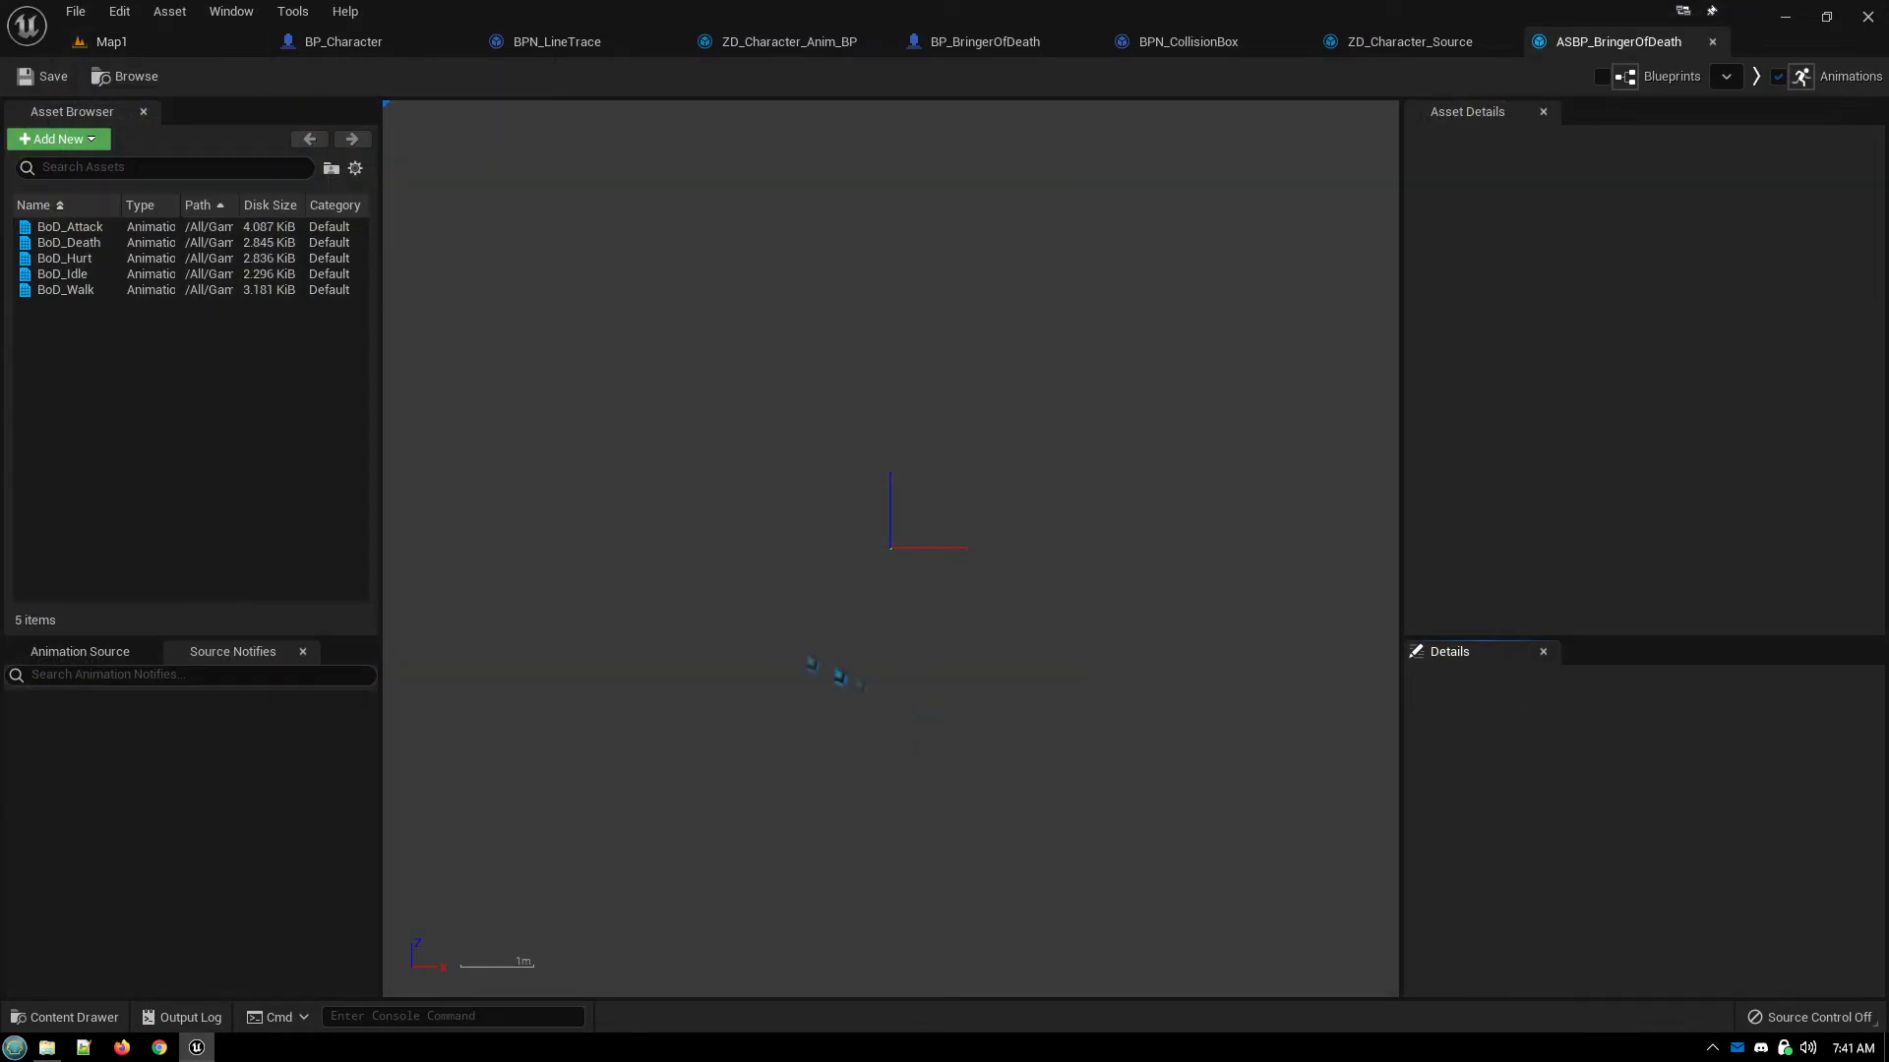
double_click(71, 227)
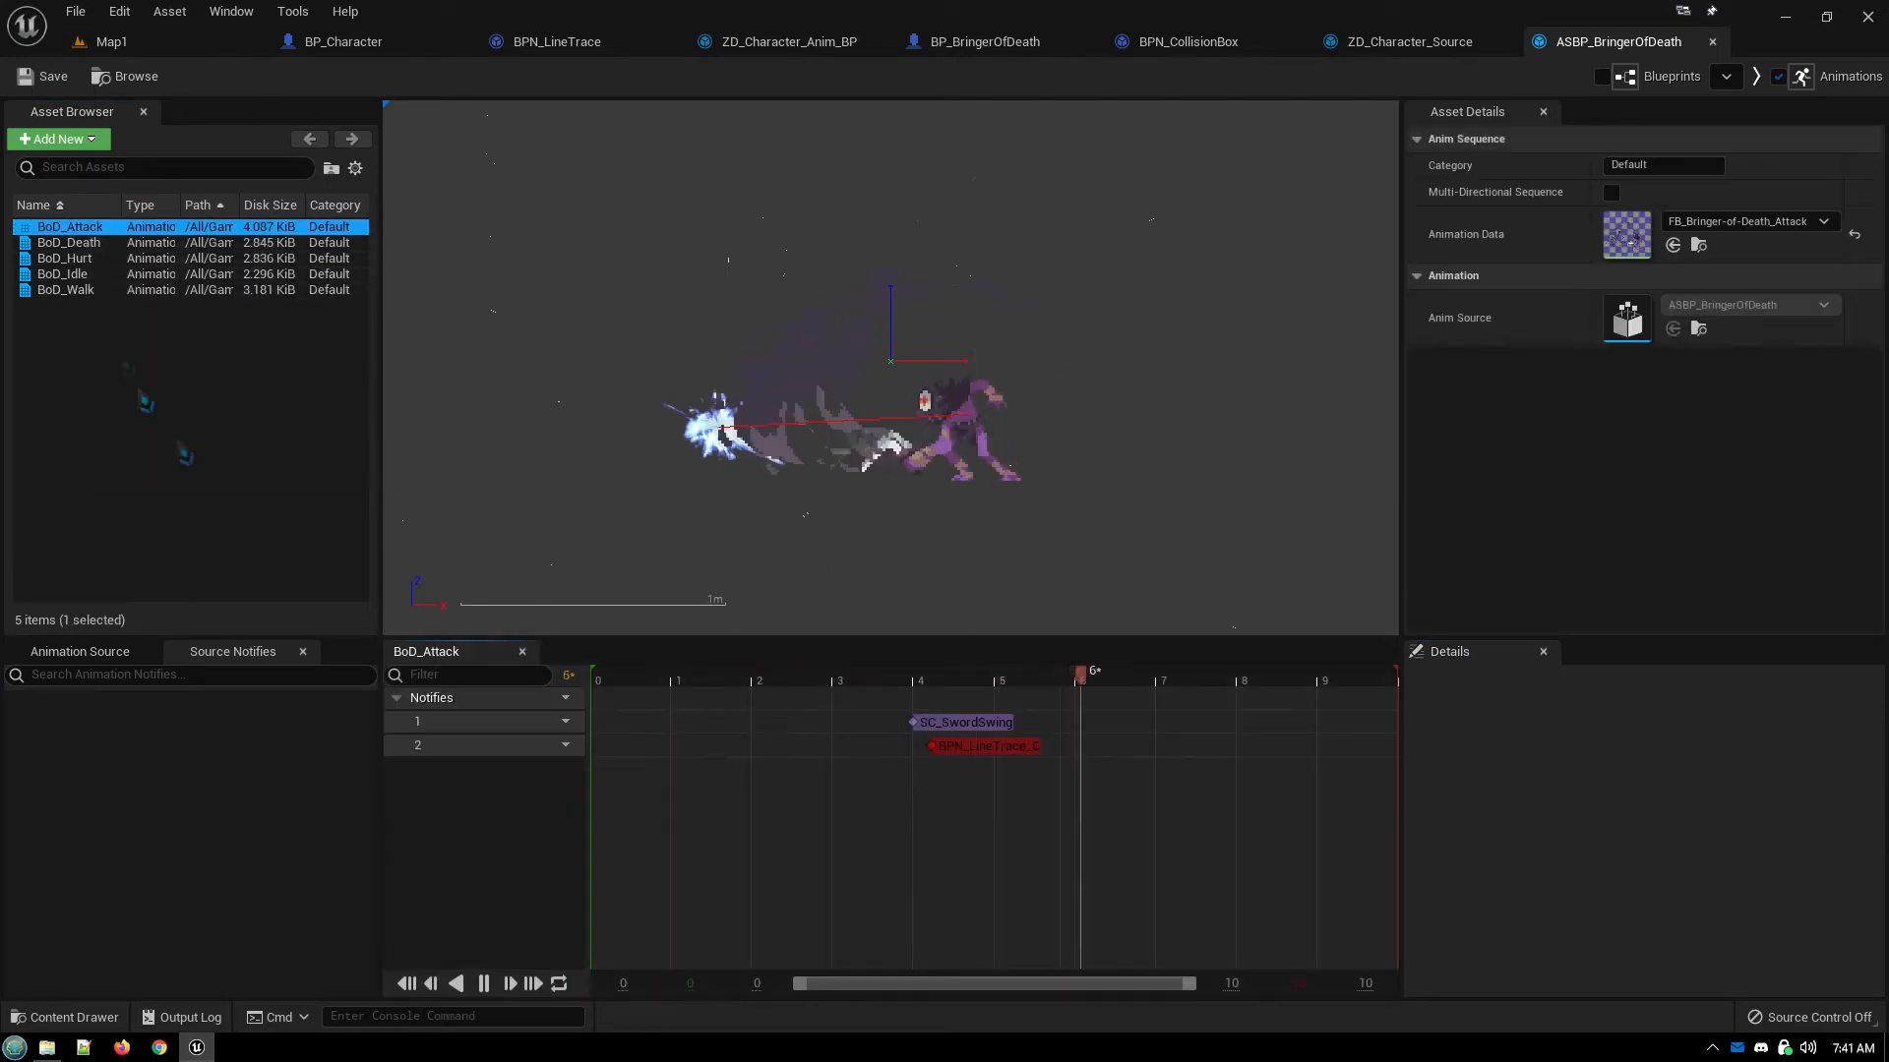
left_click(996, 752)
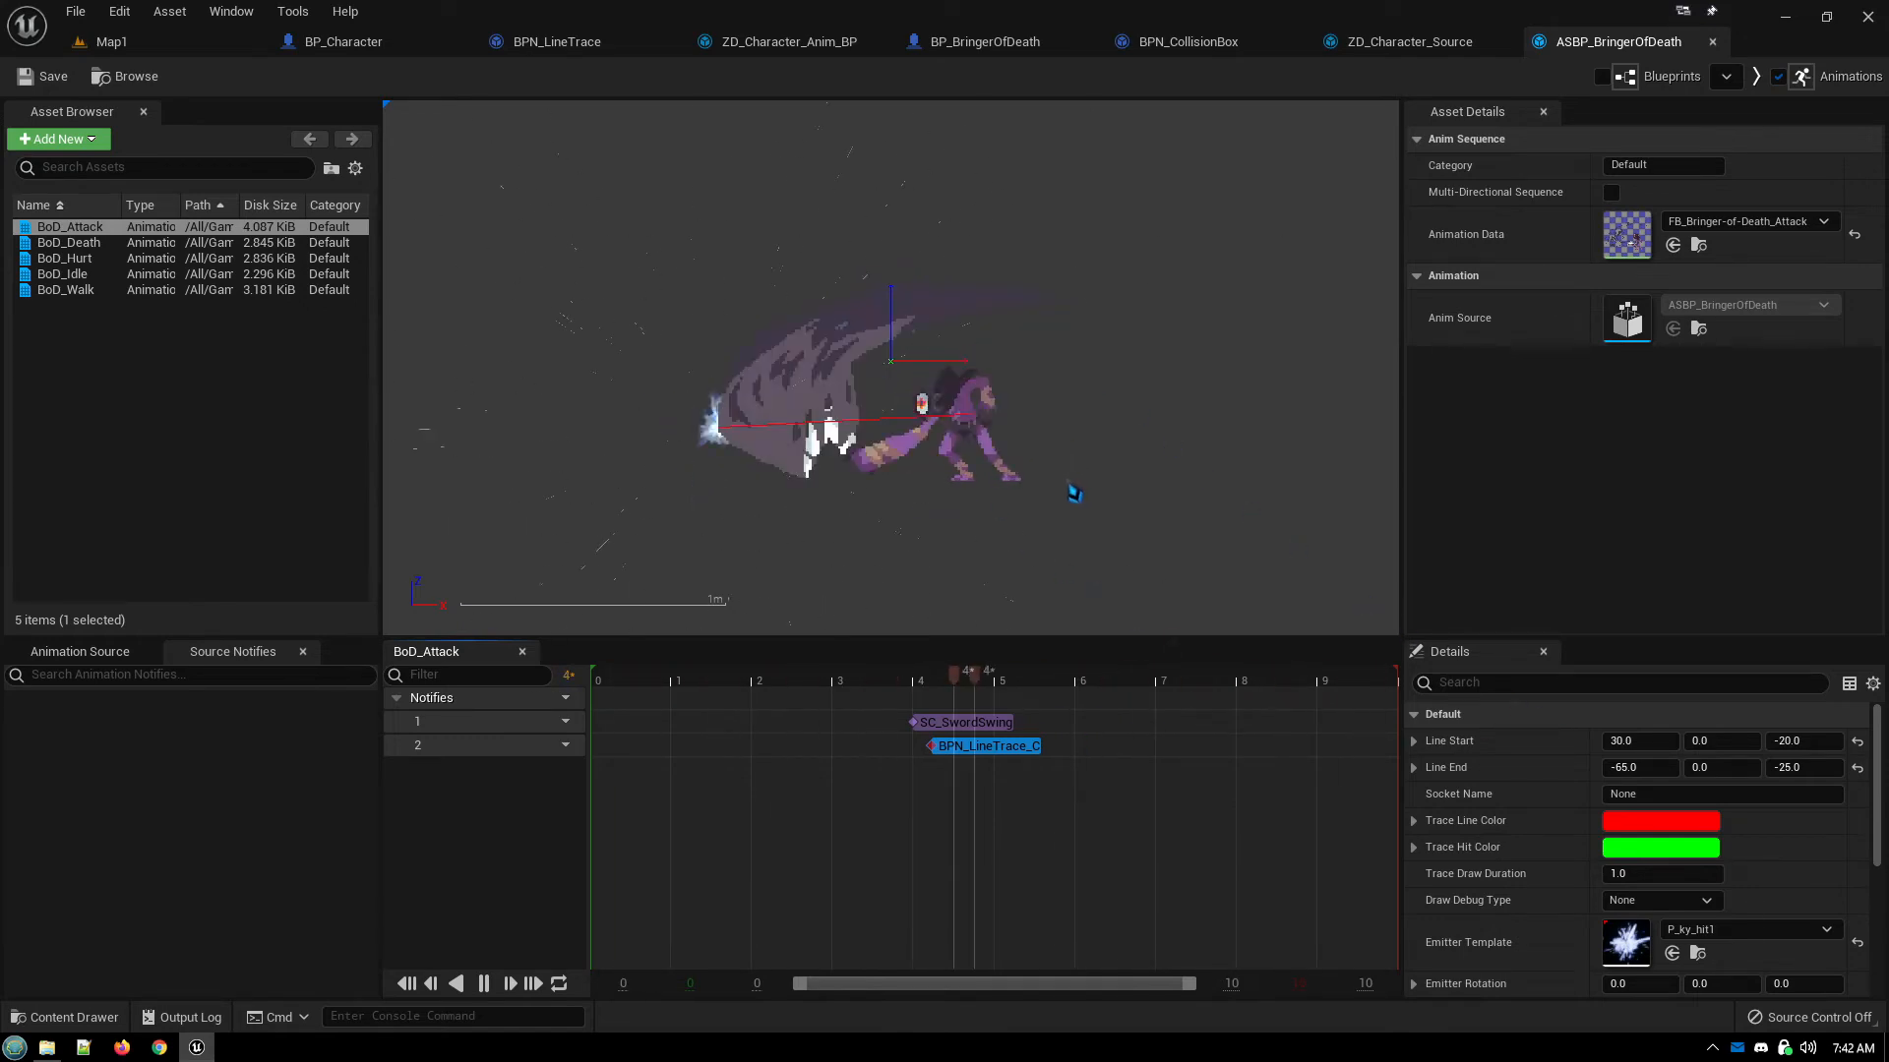
Start a play test from BP_Character, run and jump toward the Bringer of Death, and swing the sword in empty air
left_click(344, 41)
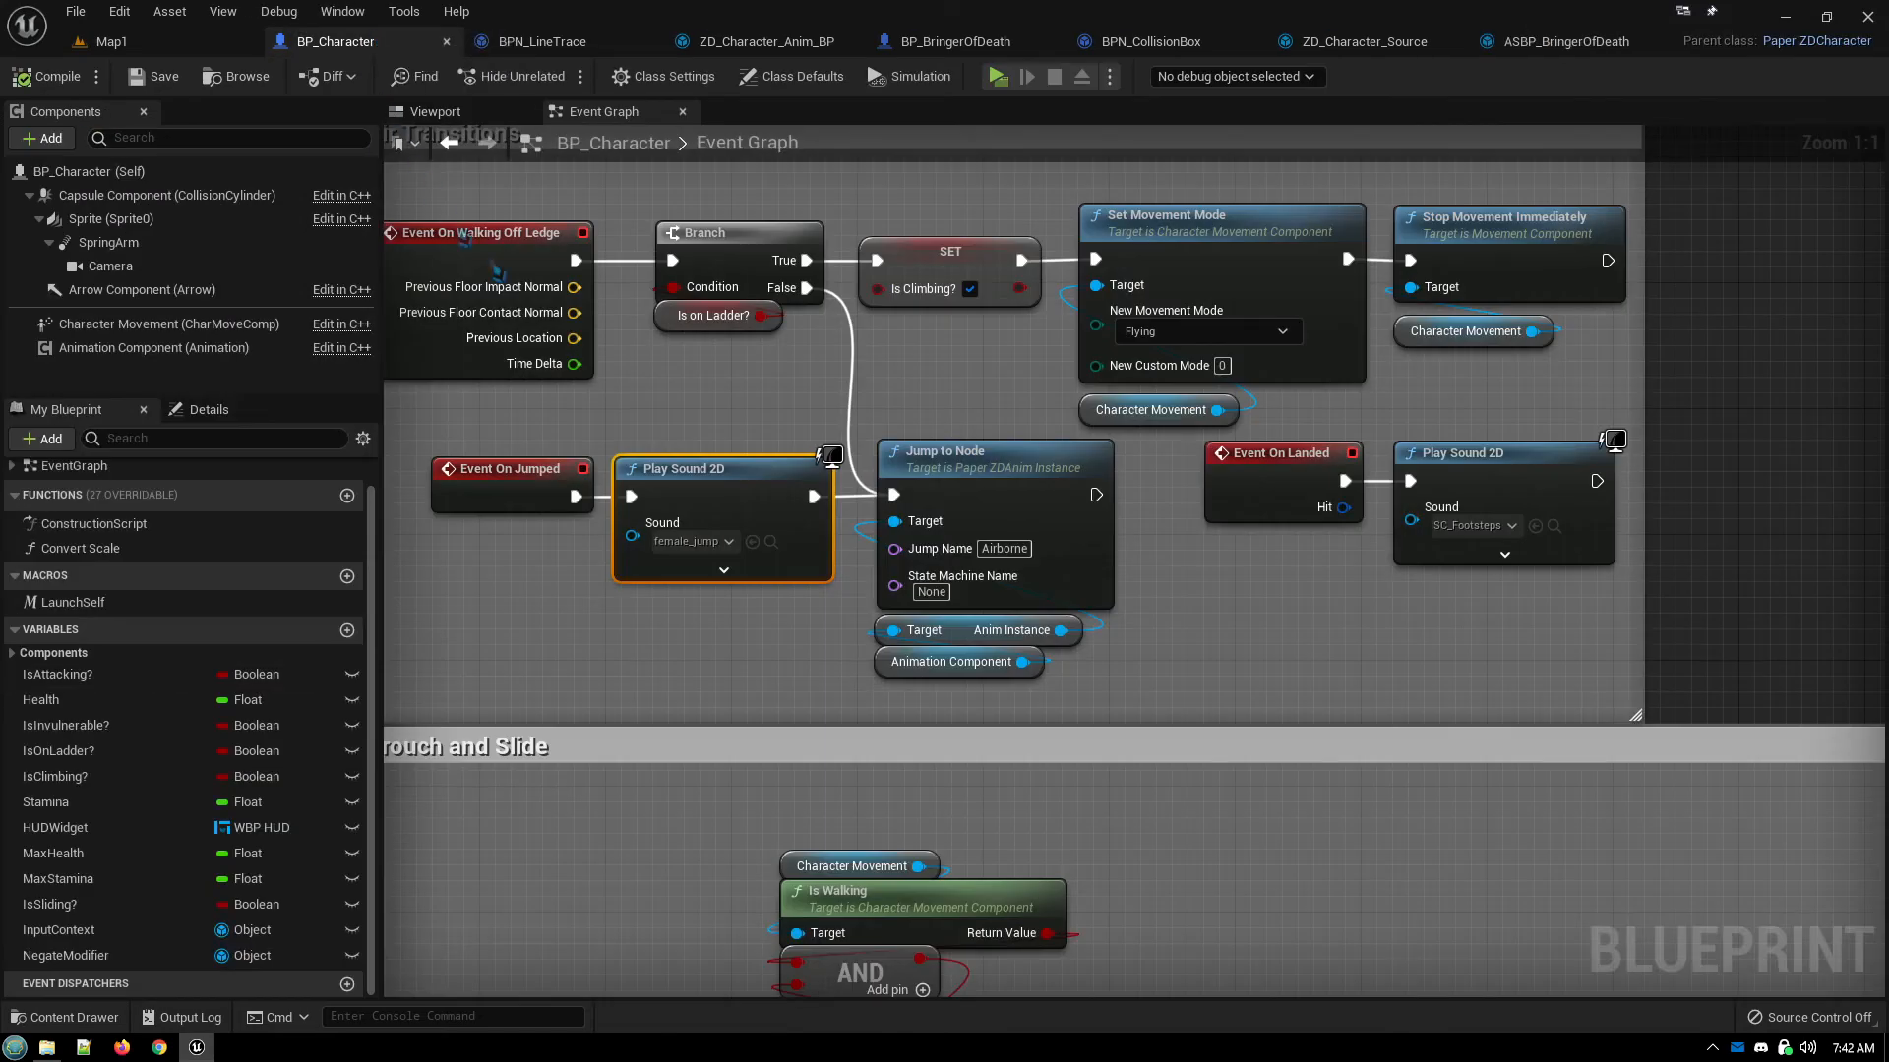
left_click(997, 79)
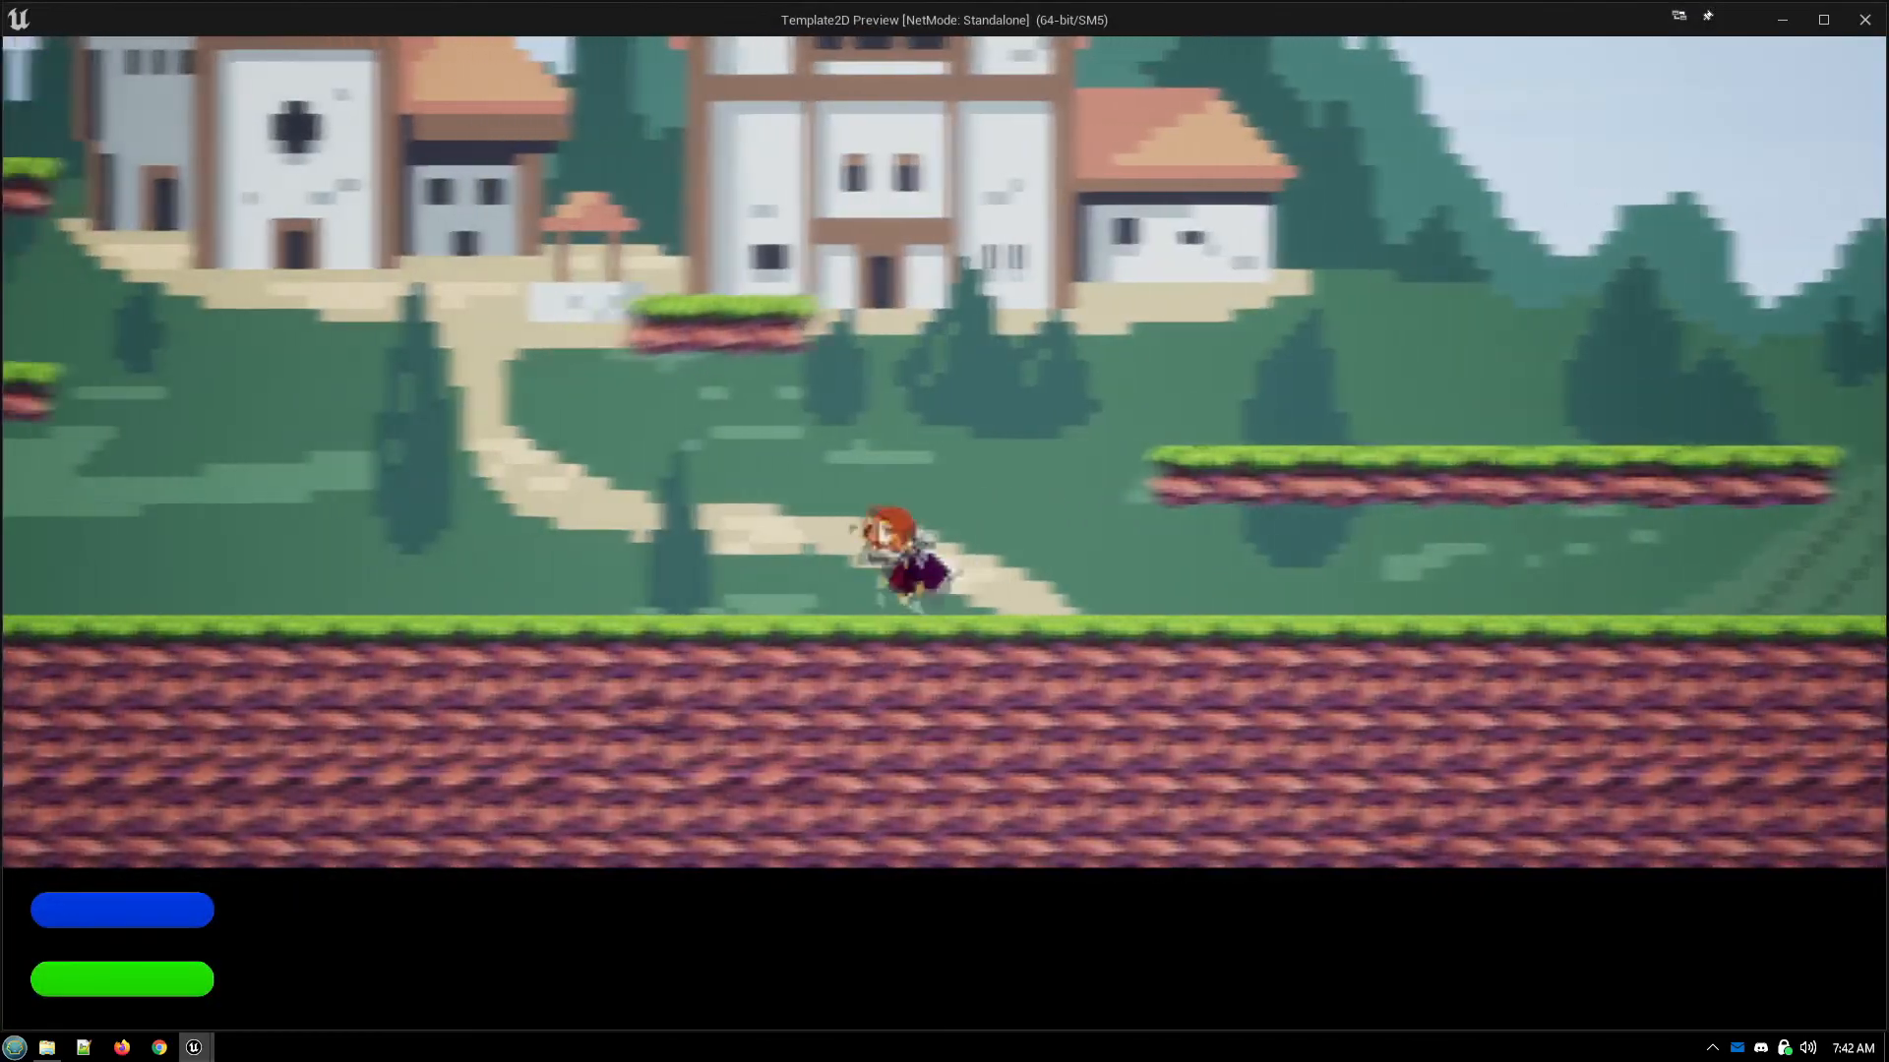
key("space")
key("d")
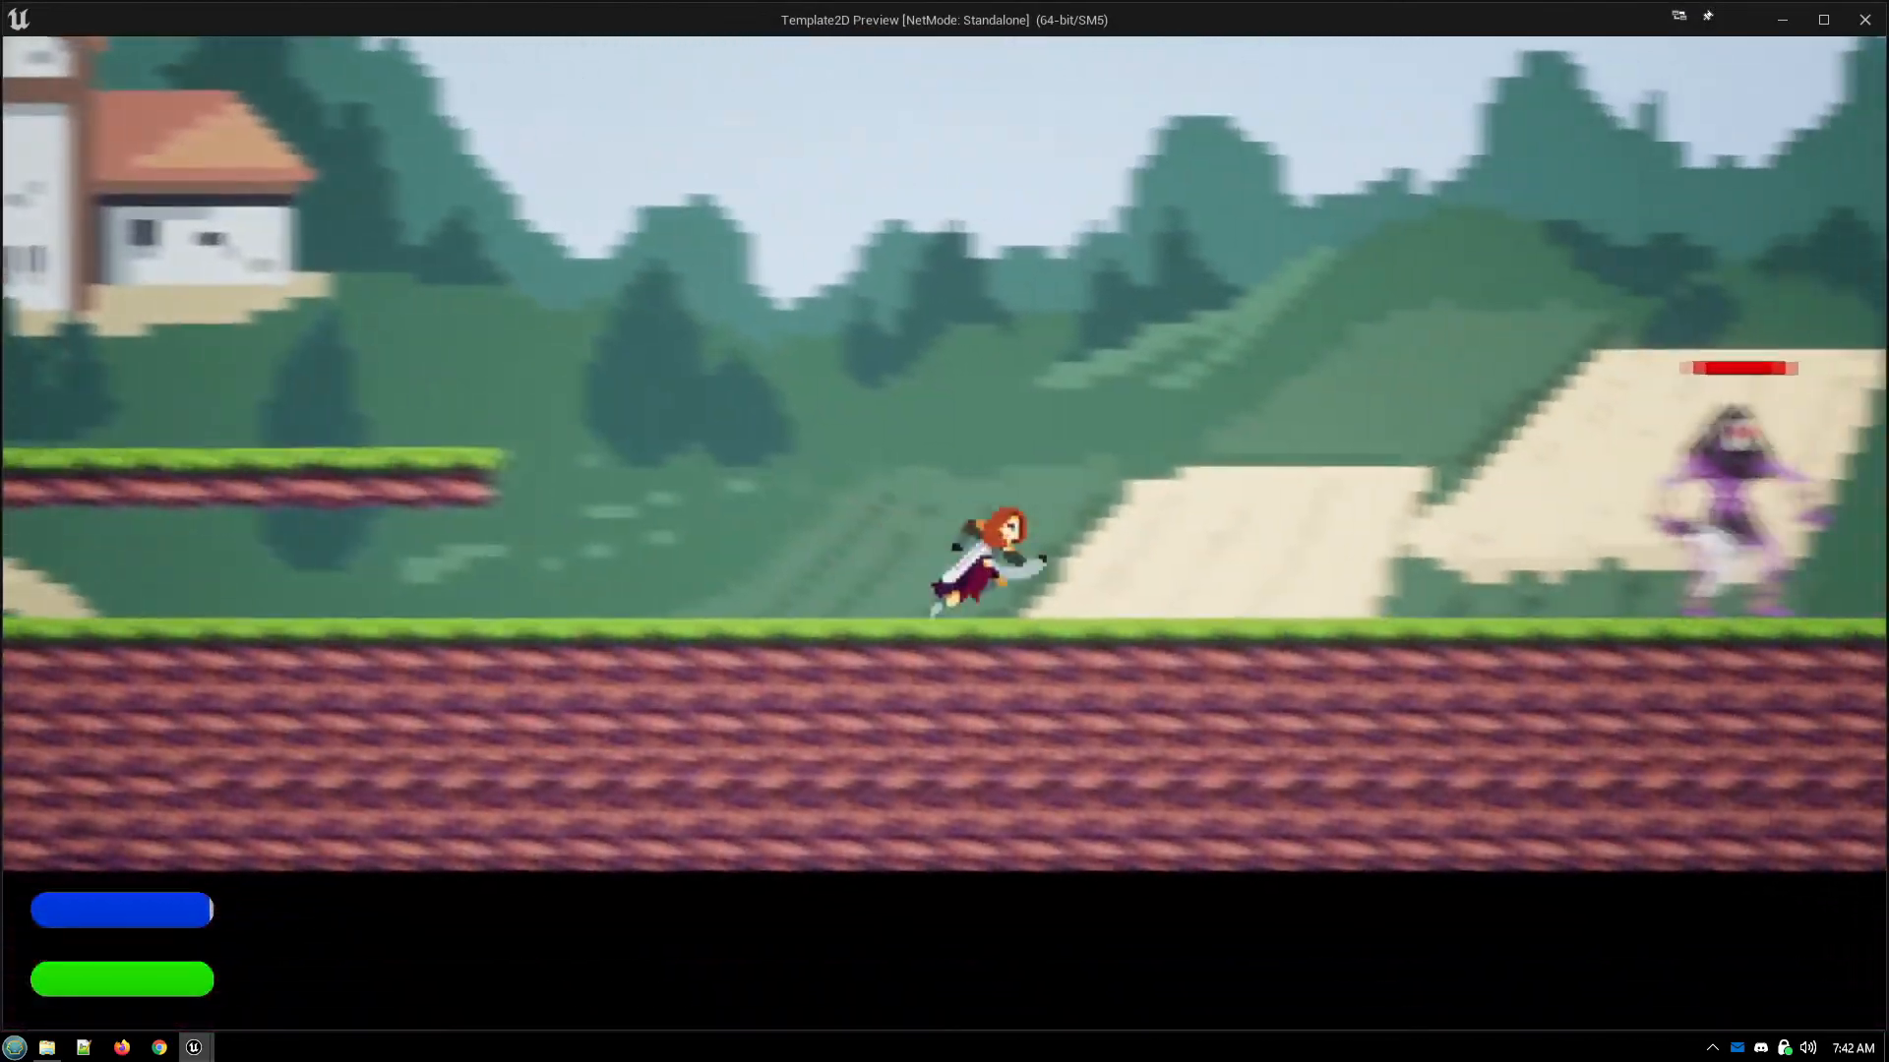
key("f")
key("f")
key("f")
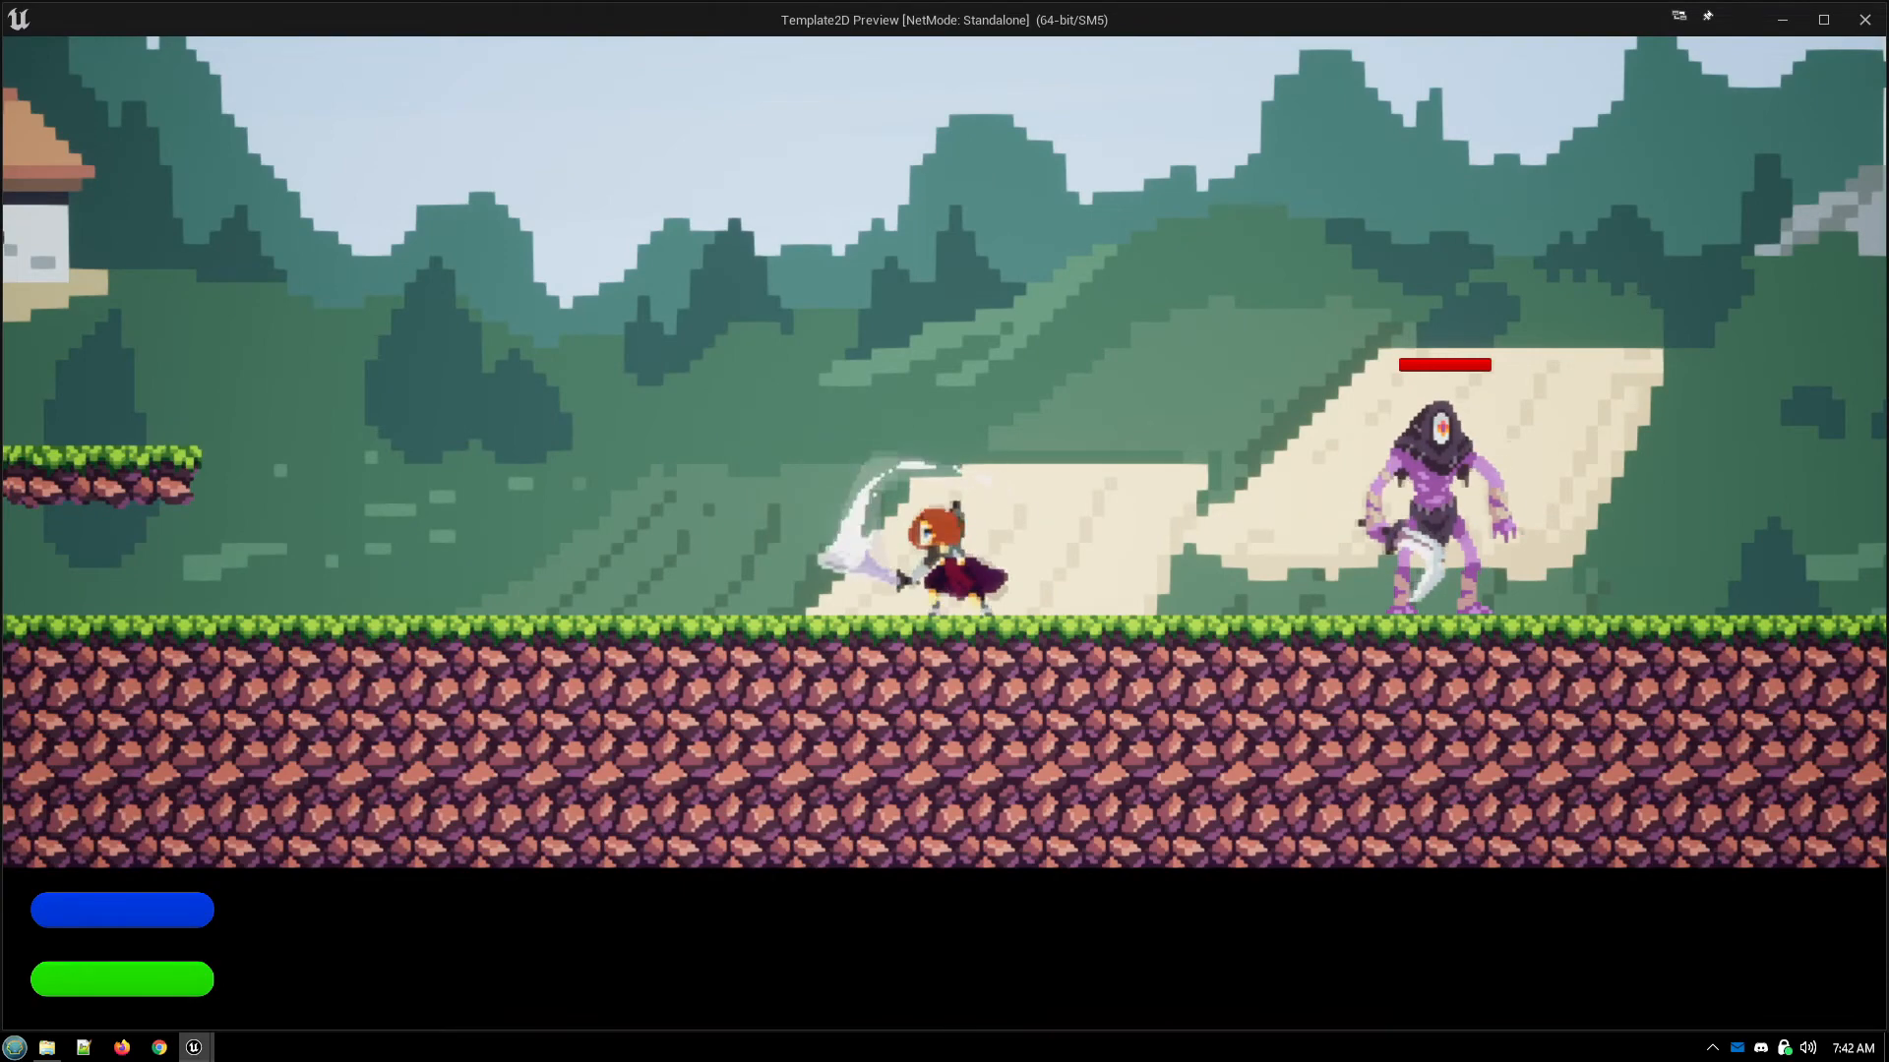
Attack the Bringer of Death until it is defeated, and end the play test
key("d")
key("f")
key("f")
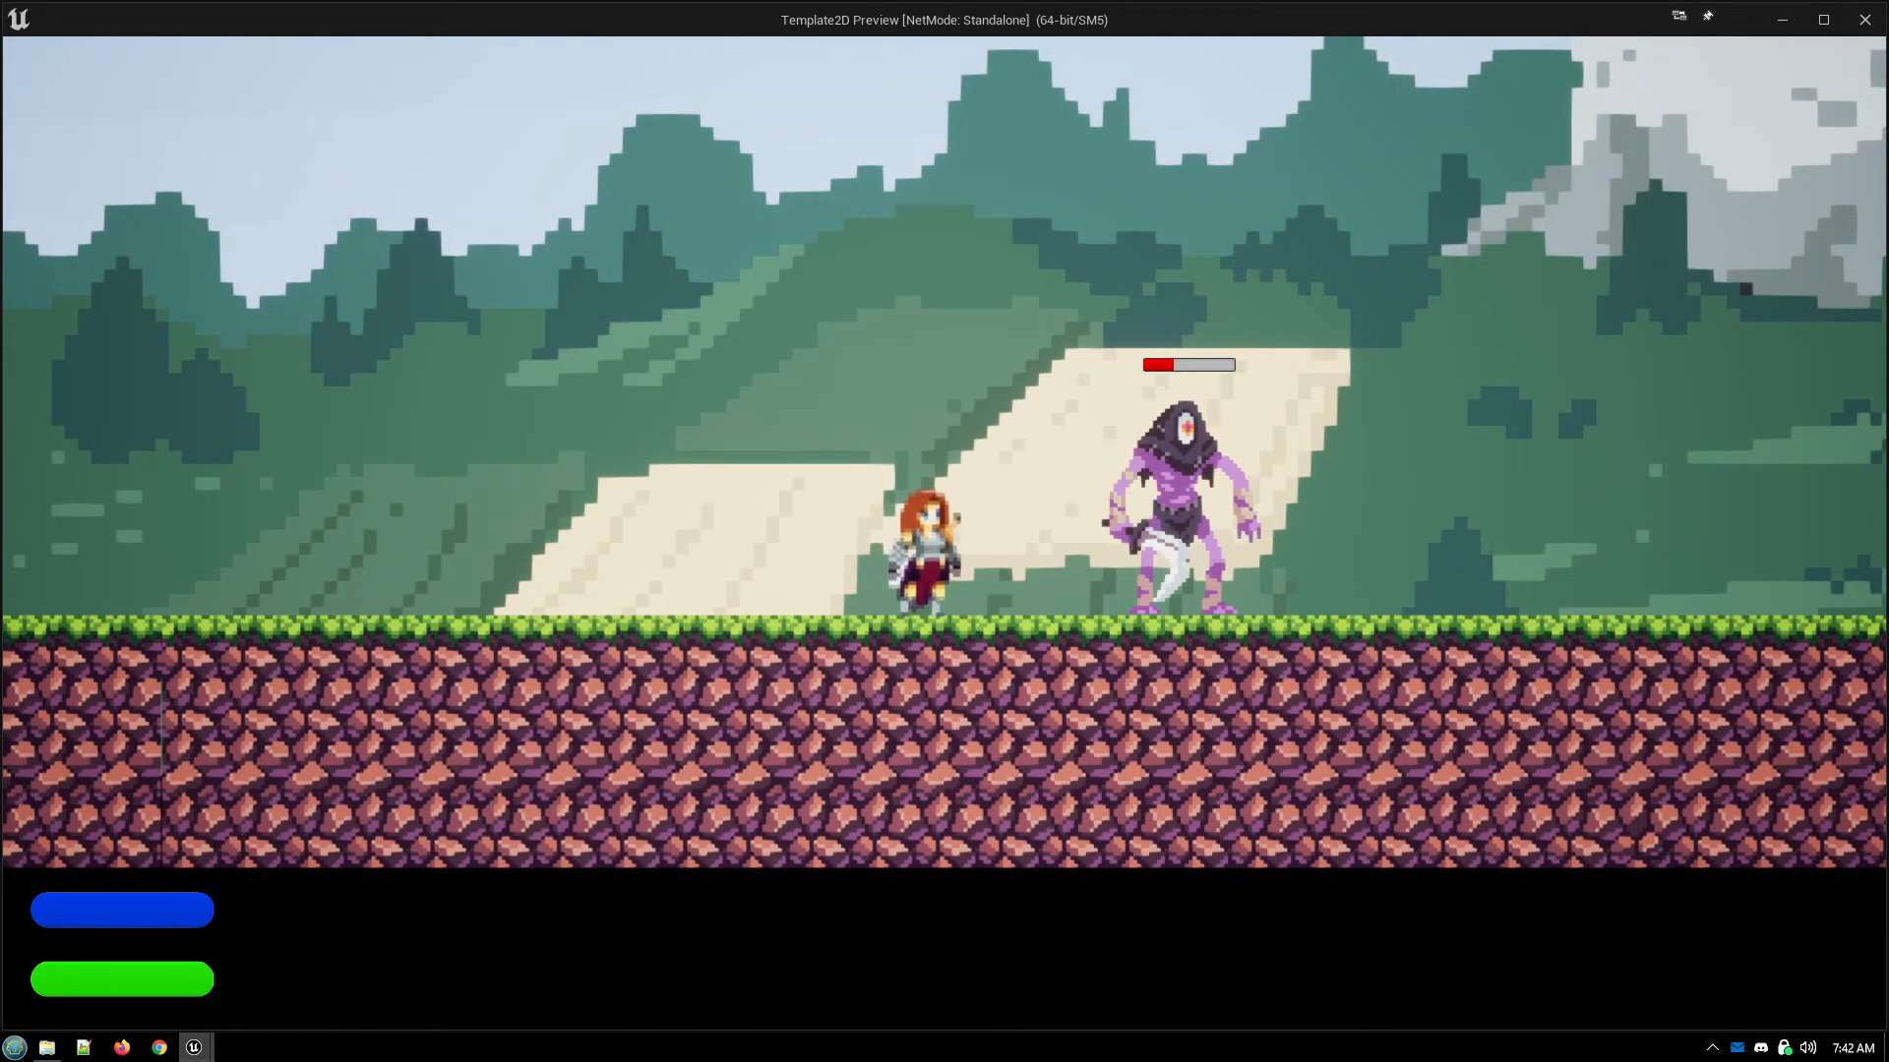
key("d")
key("f")
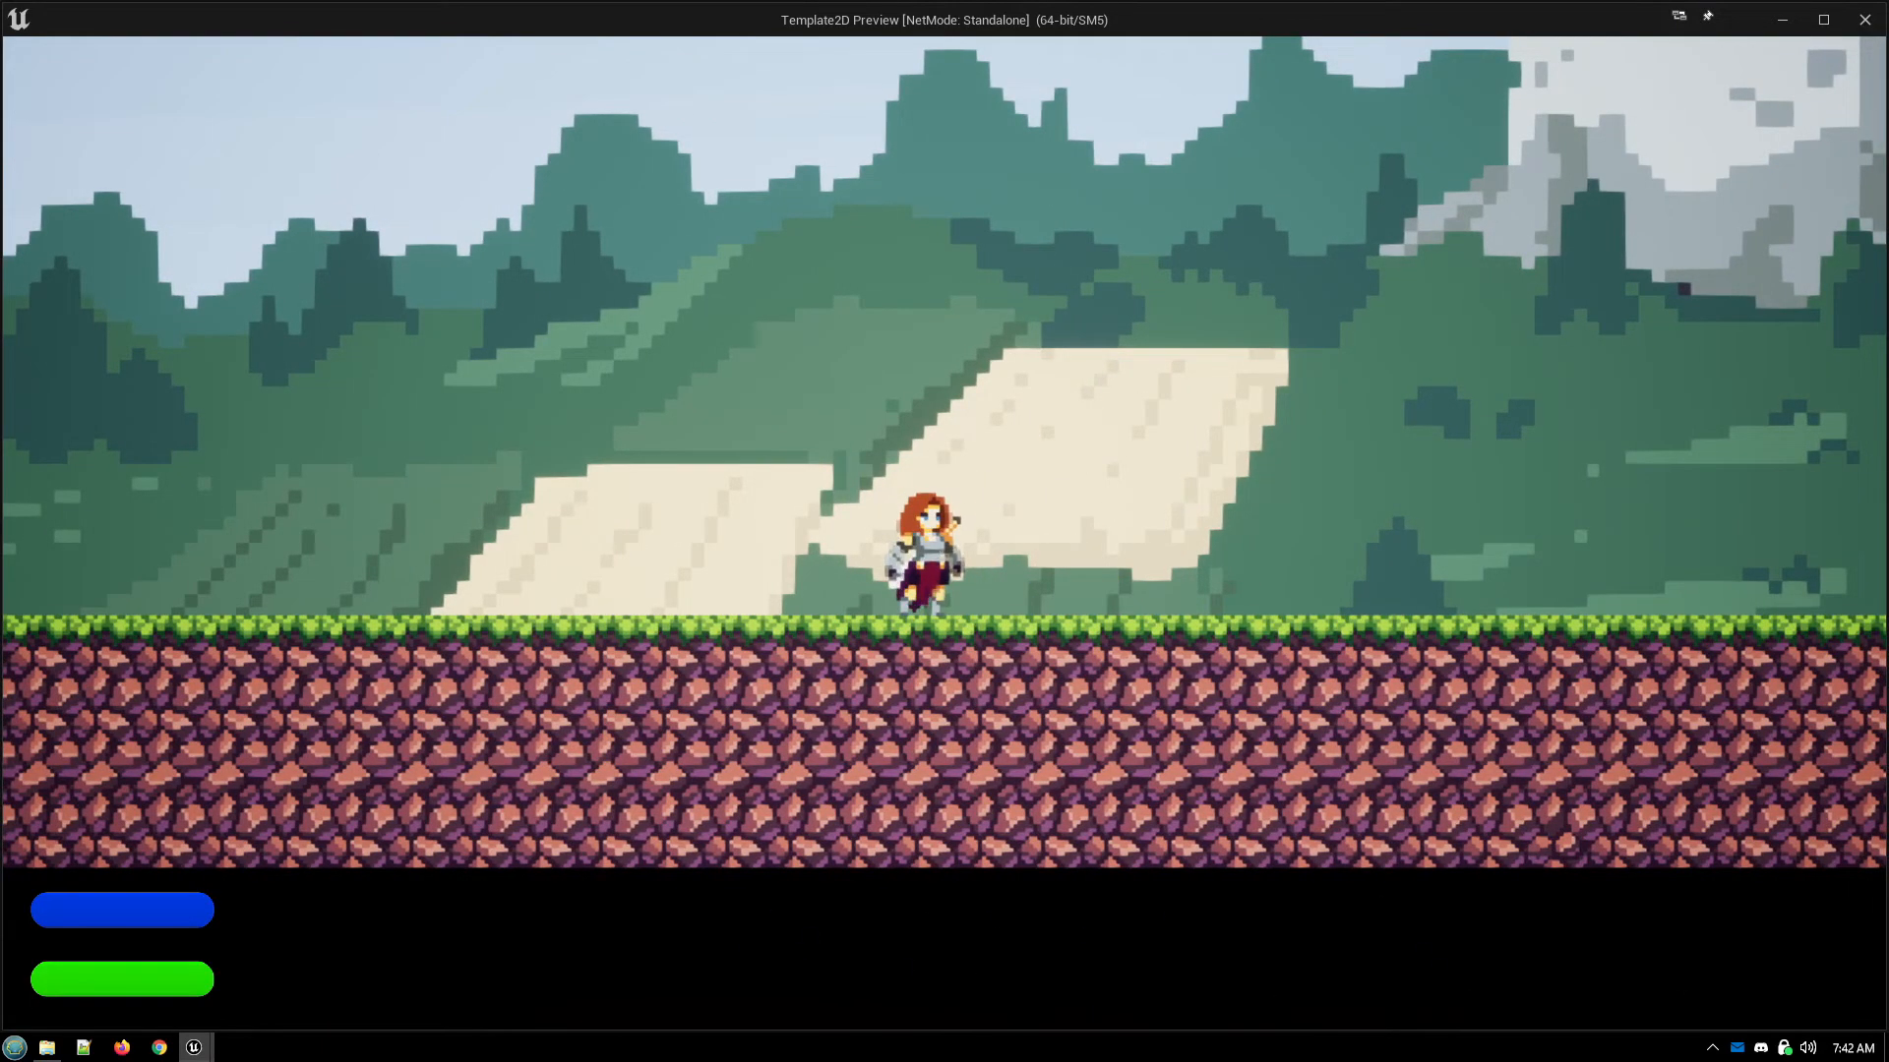
key("Escape")
left_click(340, 587)
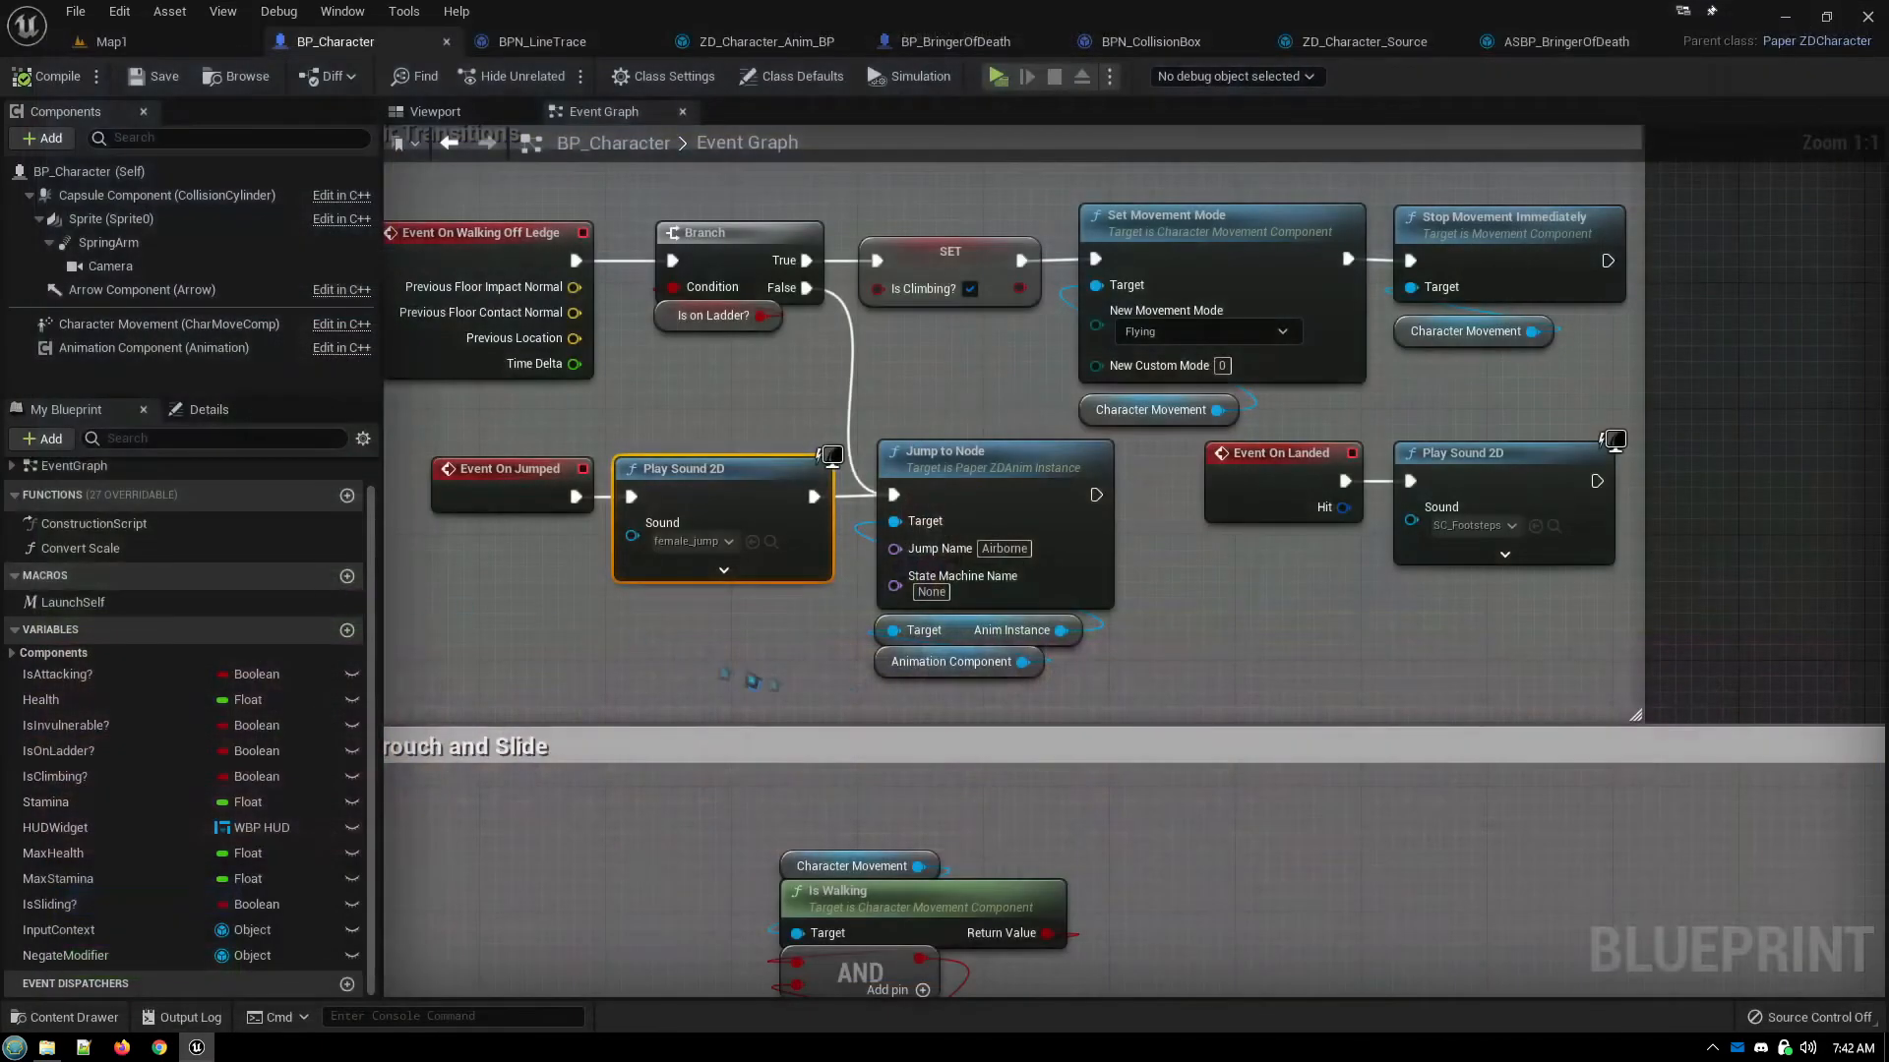
Examine how Event On Receive Notify and the Is Valid check branch in the BPN_LineTrace event graph
left_click(551, 41)
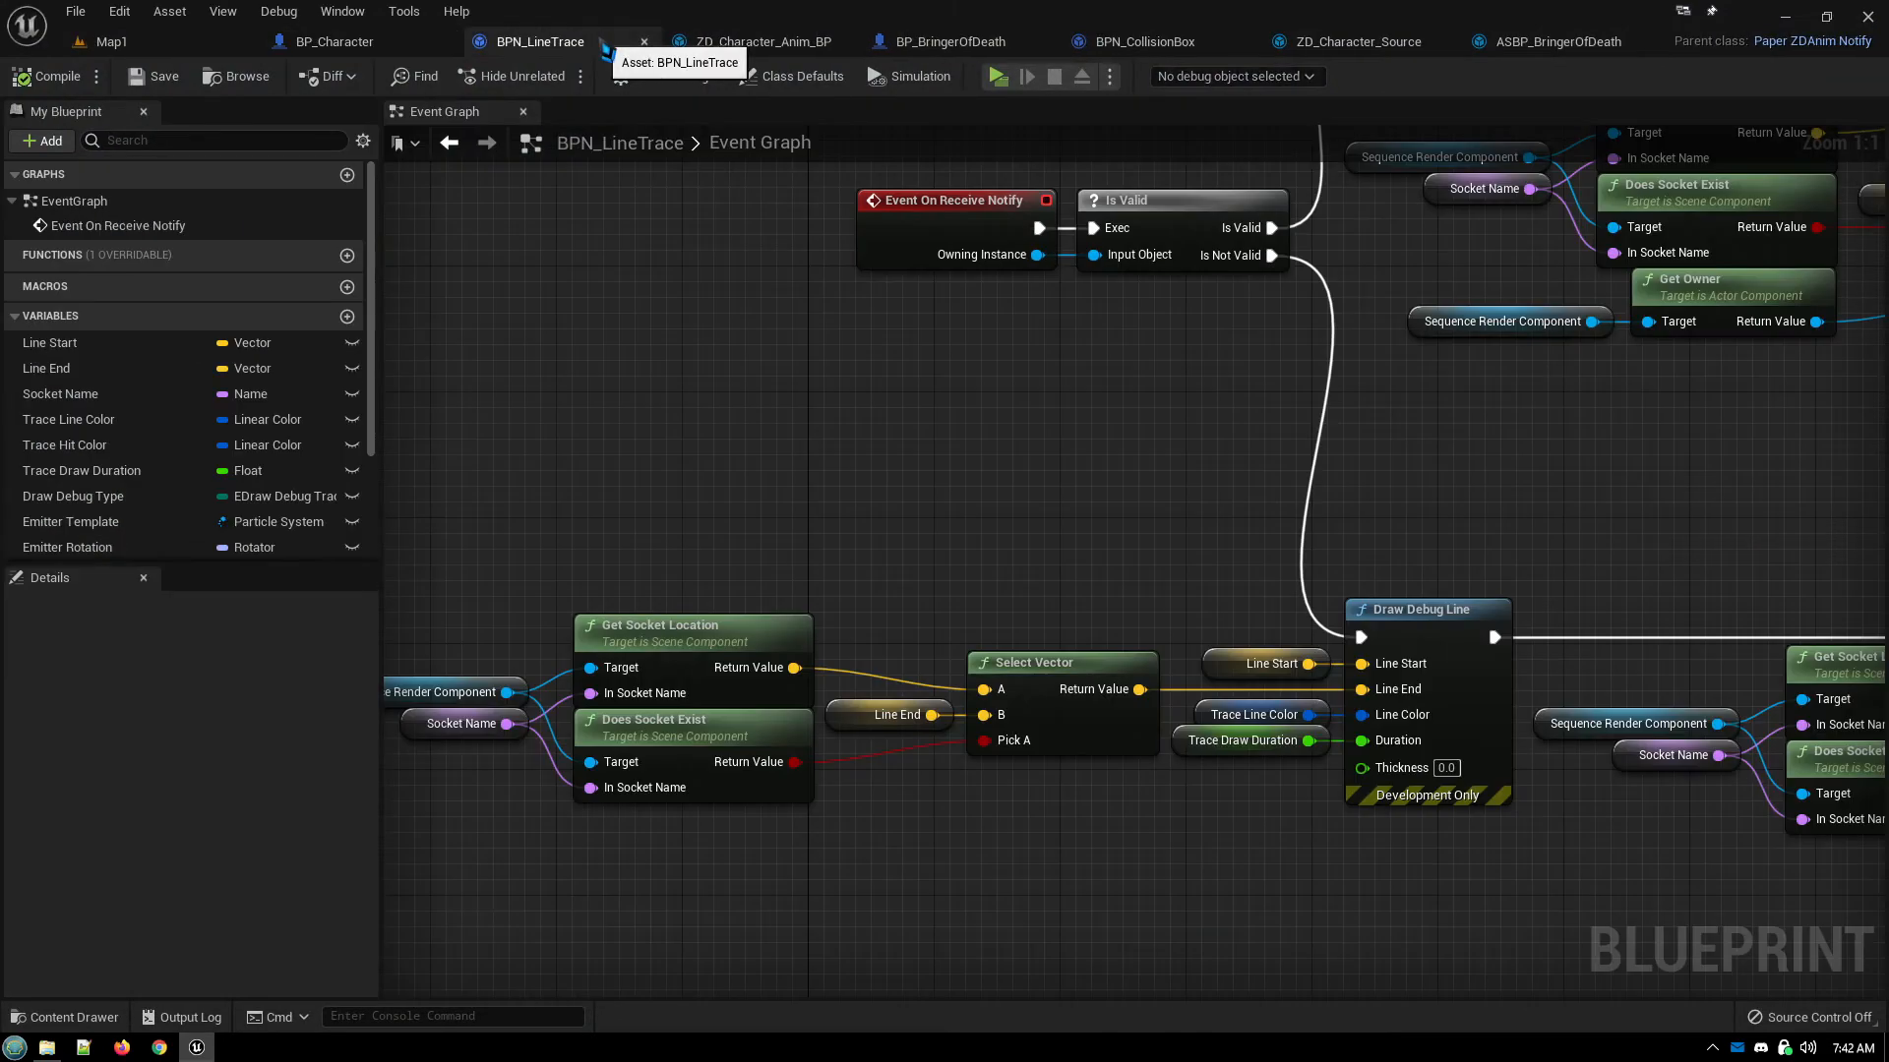
right_click_drag(659, 437, 733, 507)
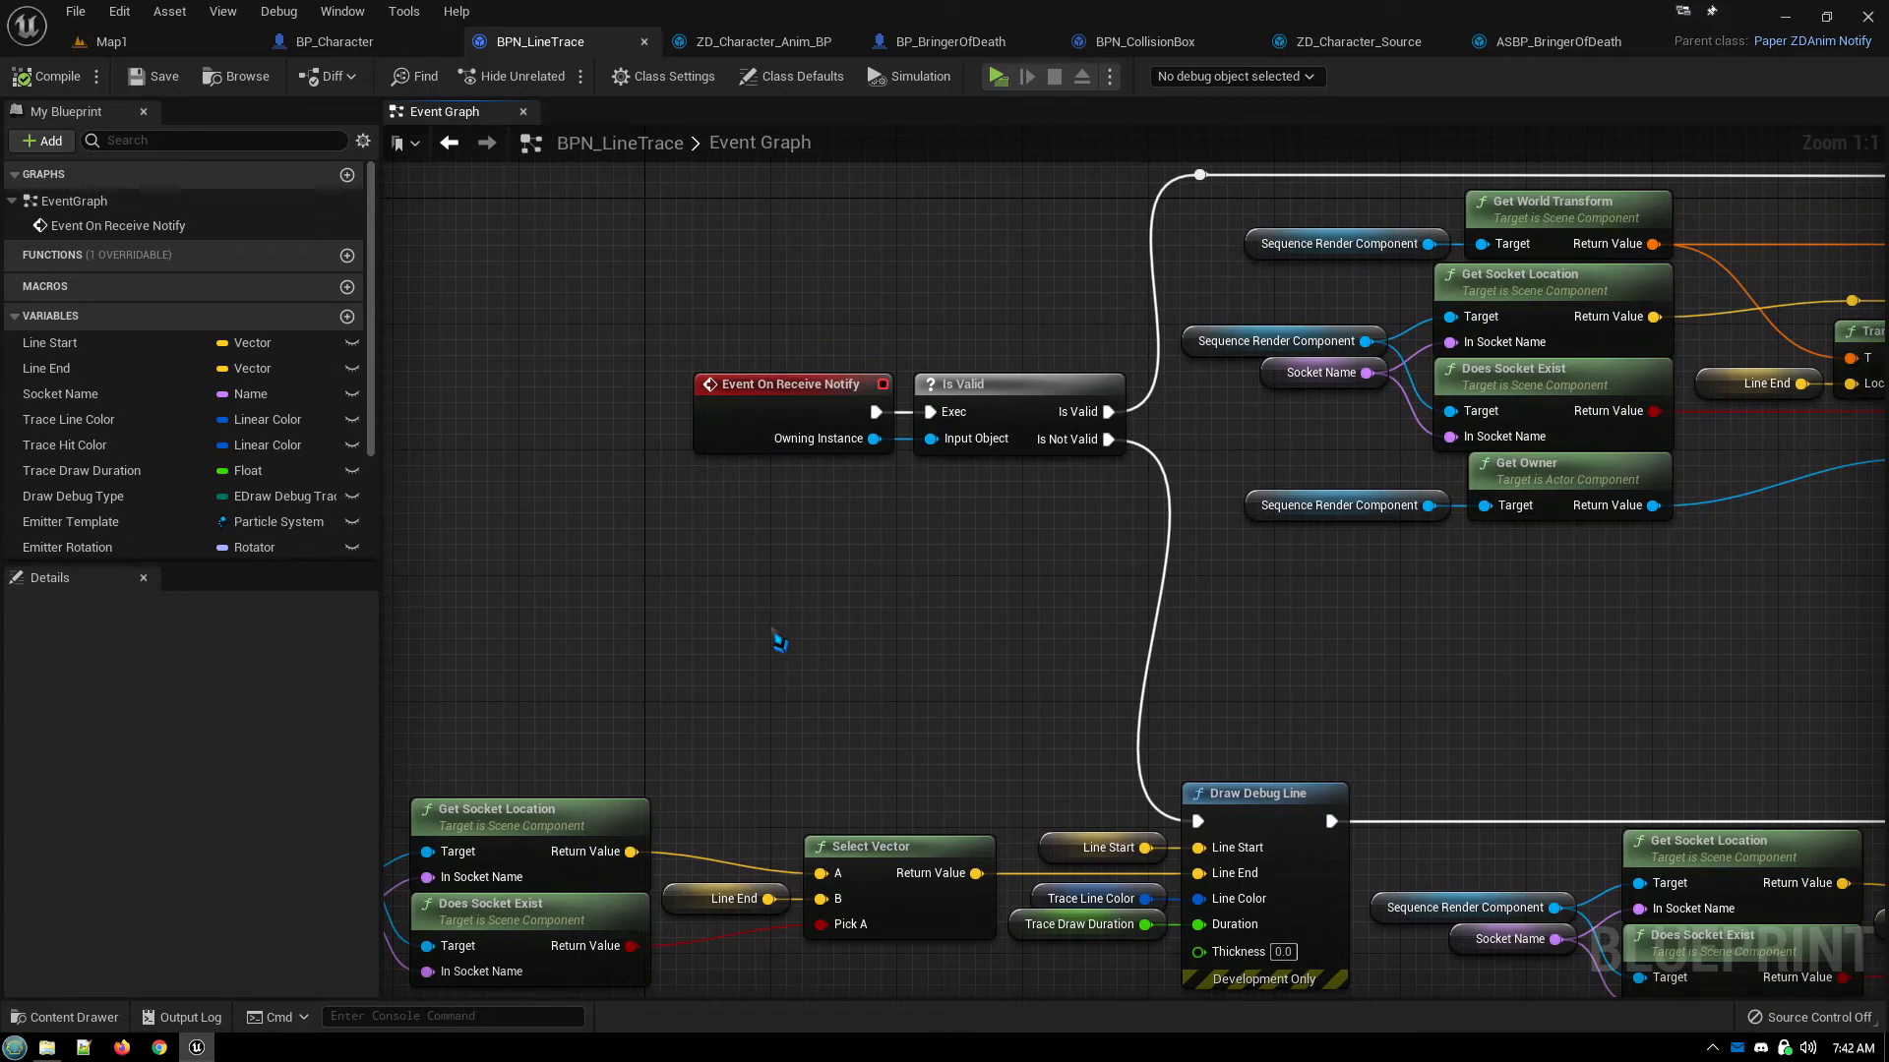
right_click_drag(1363, 644, 1033, 838)
mouse_move(1428, 860)
right_mouse_down()
mouse_move(1088, 830)
mouse_move(927, 780)
mouse_move(1280, 642)
right_mouse_up()
mouse_move(555, 653)
right_mouse_down()
mouse_move(569, 624)
mouse_move(953, 605)
right_mouse_up()
right_click_drag(824, 615, 1151, 551)
right_click_drag(1280, 461, 871, 564)
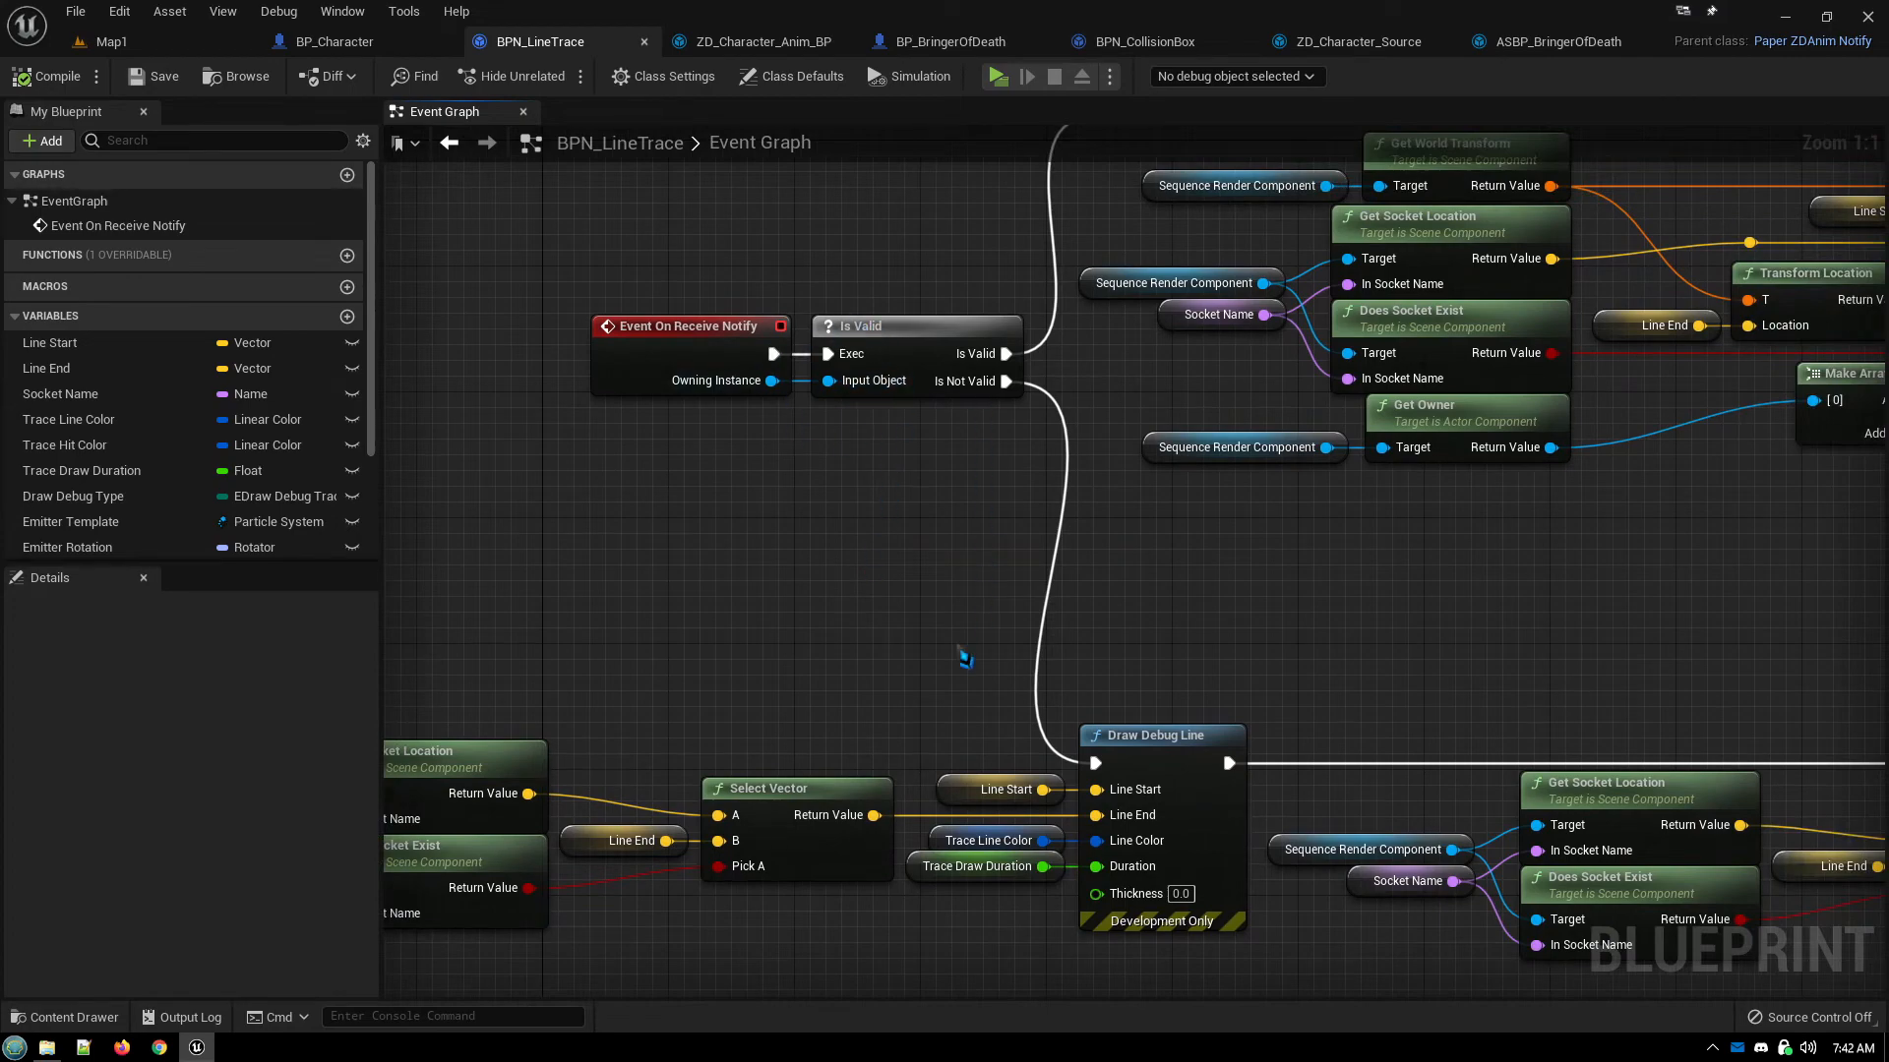
Examine how the Is Not Valid branch feeds a socket location or Line End into Draw Debug Line, comparing it with the Attack animation preview
right_click_drag(841, 654, 1168, 472)
right_click_drag(993, 477, 1051, 467)
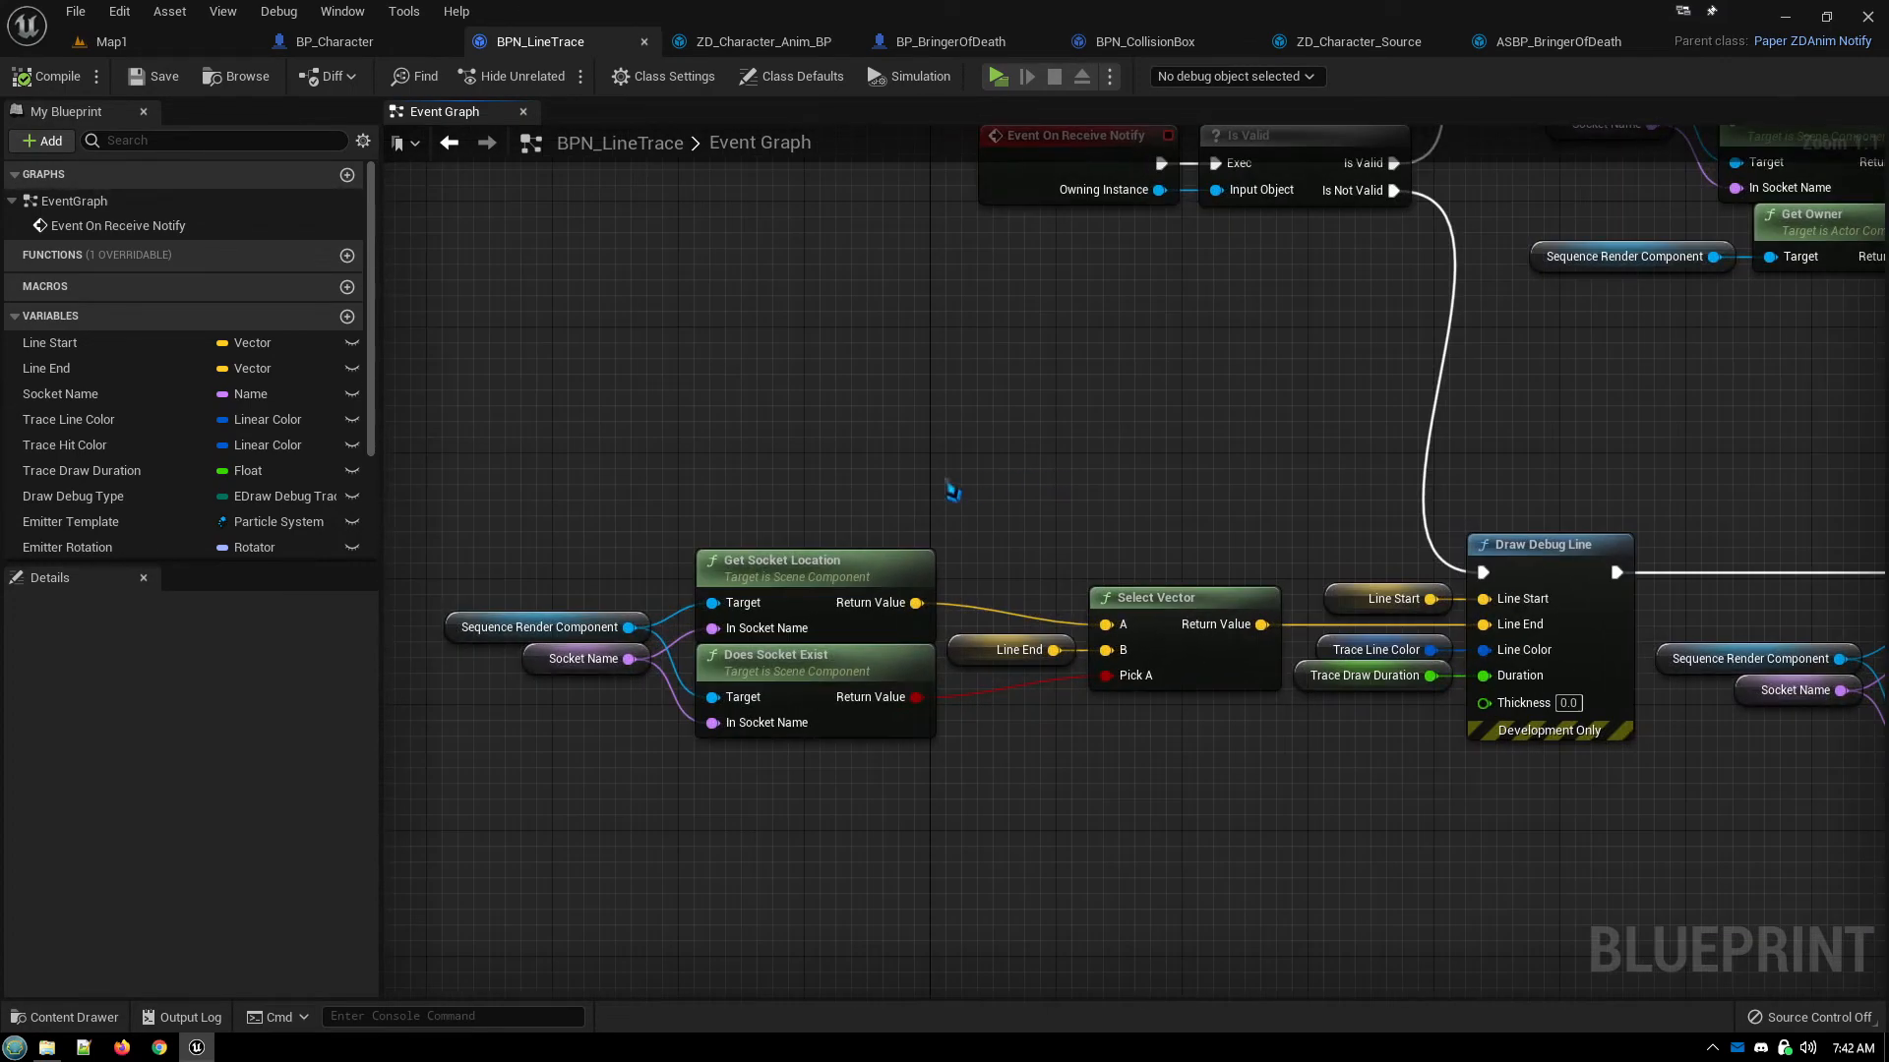
right_click_drag(963, 436, 870, 439)
right_click_drag(977, 780, 863, 782)
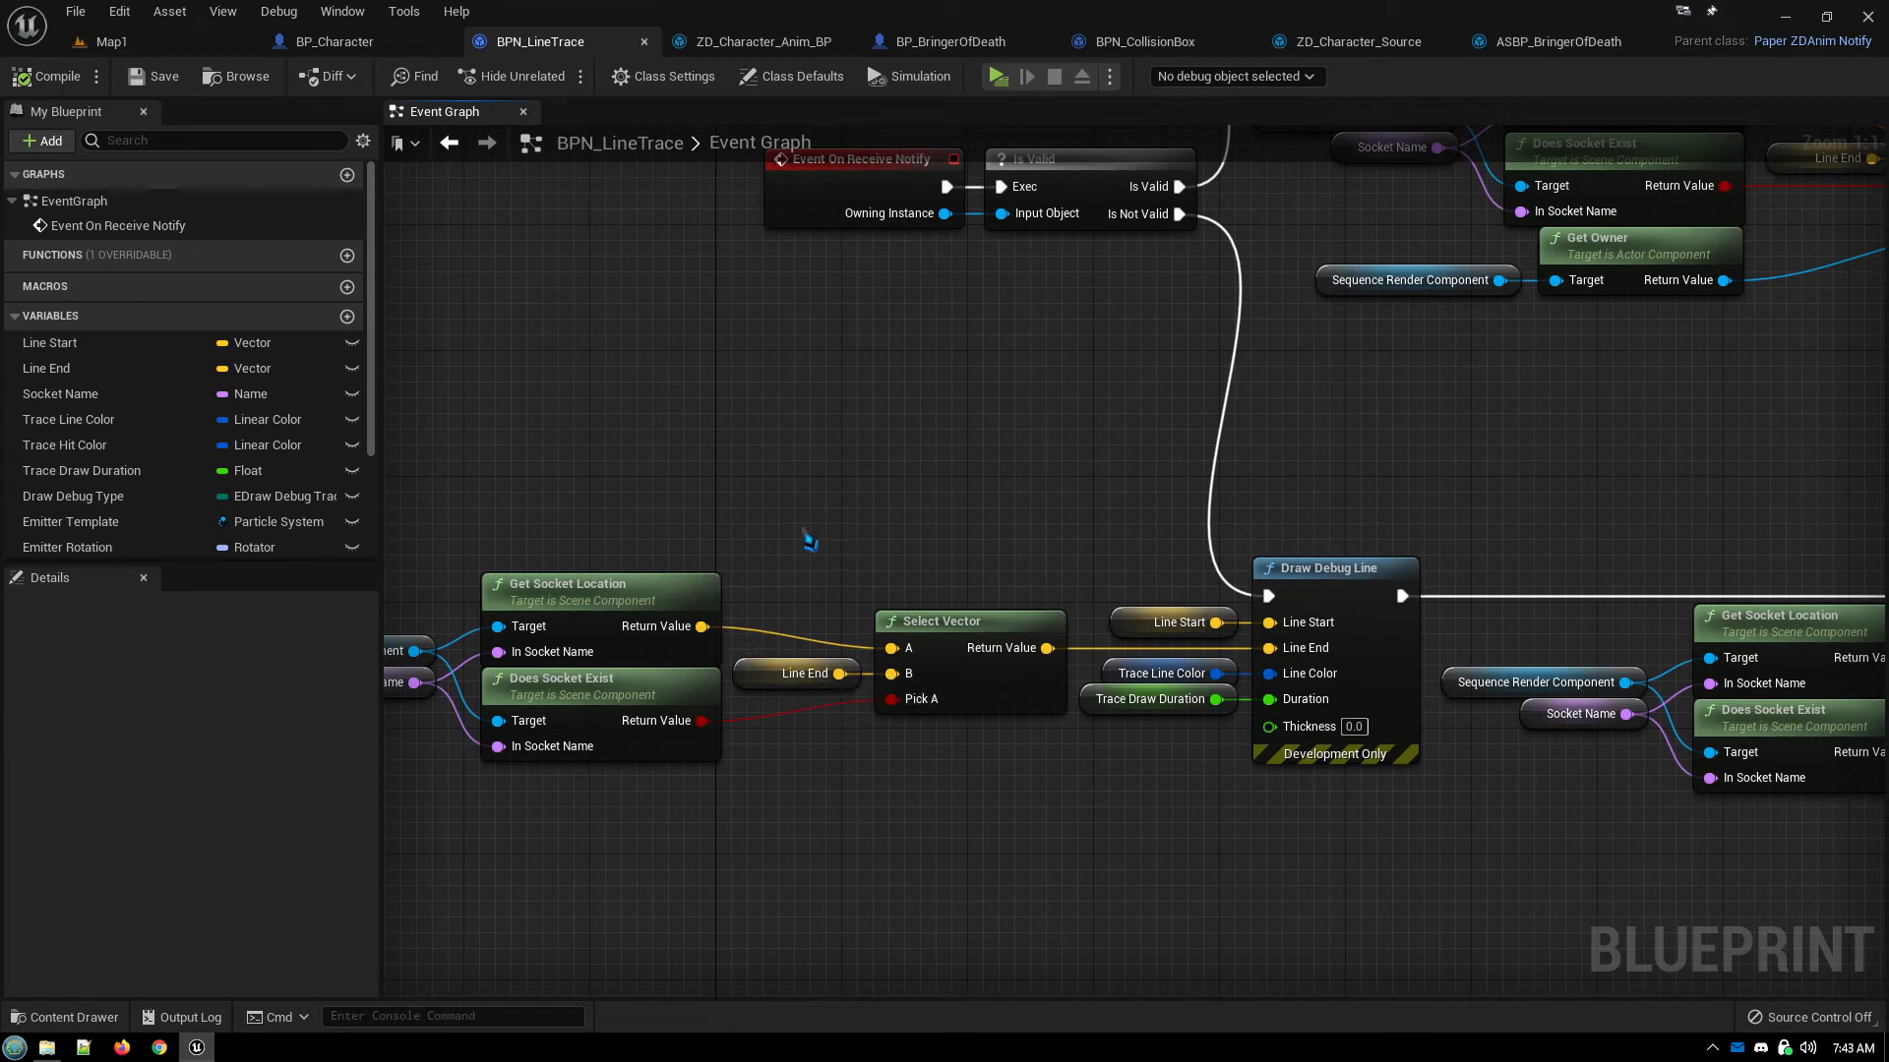
mouse_move(864, 544)
right_mouse_down()
mouse_move(771, 527)
mouse_move(823, 522)
mouse_move(717, 531)
right_mouse_up()
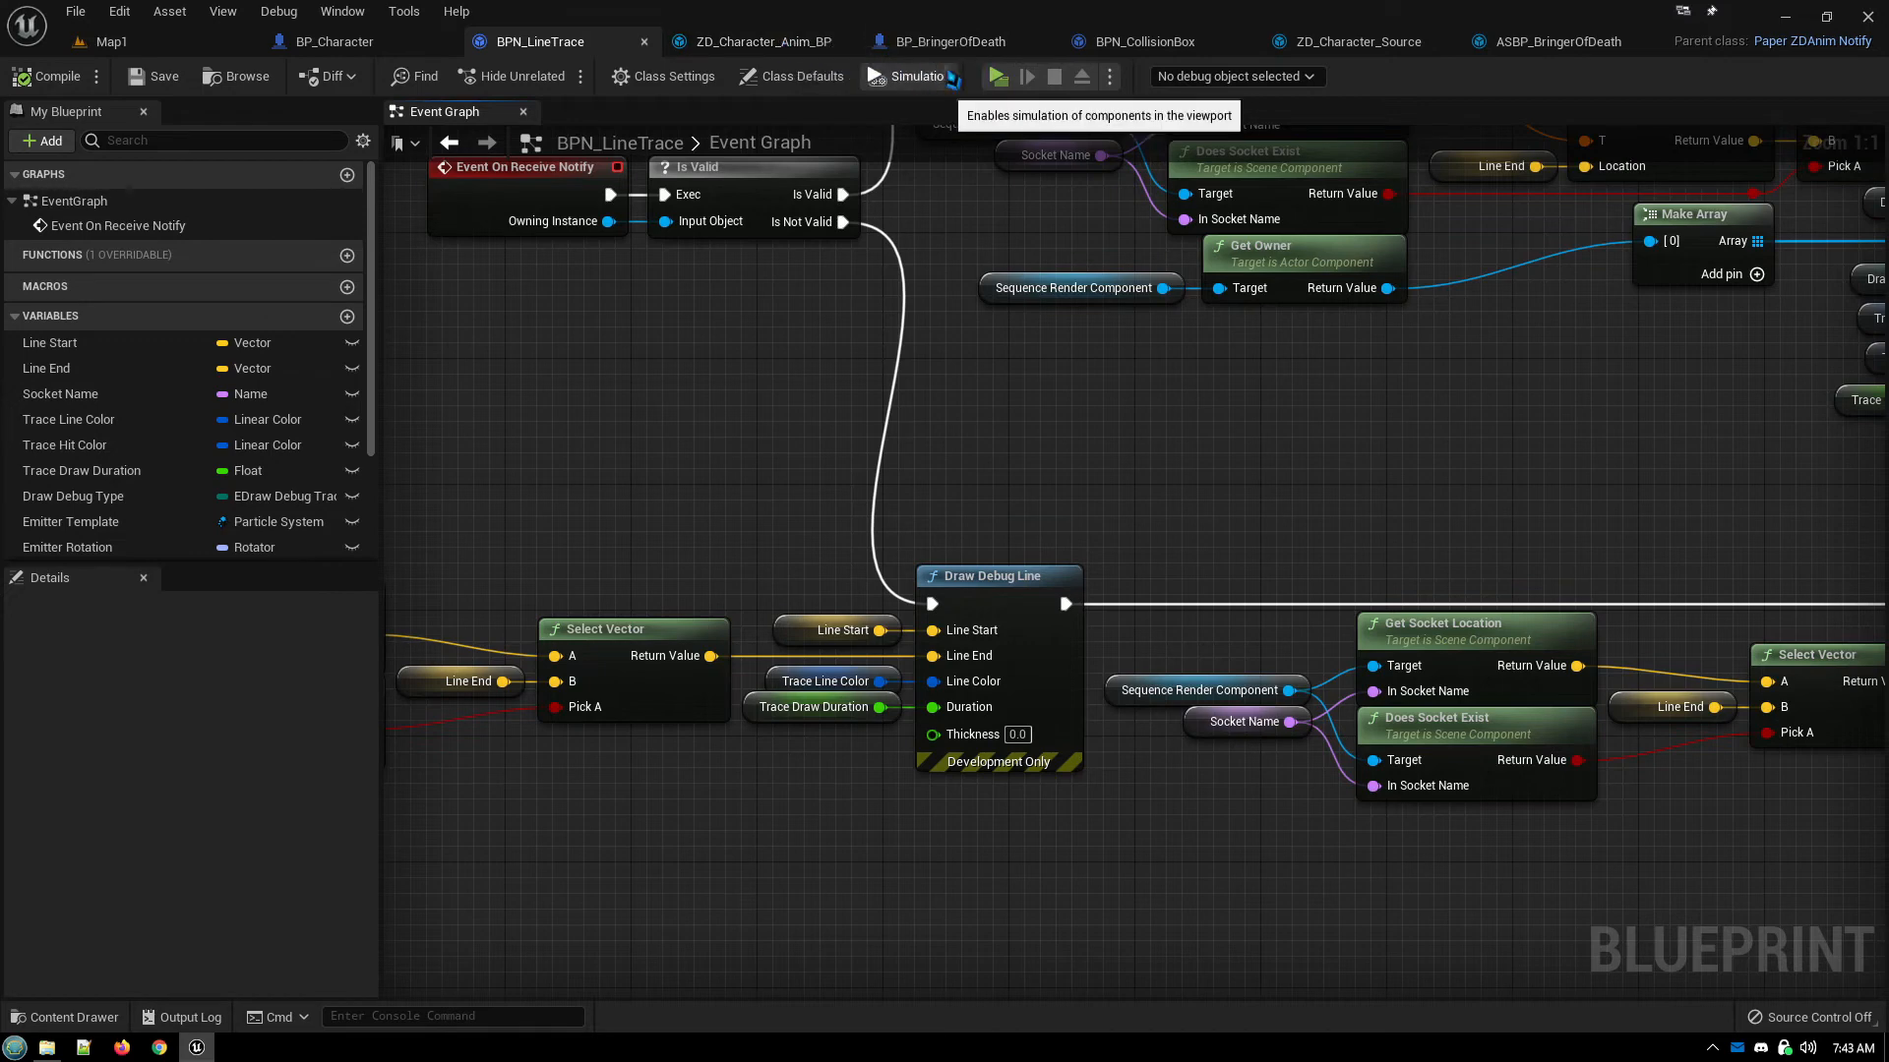
left_click(1359, 41)
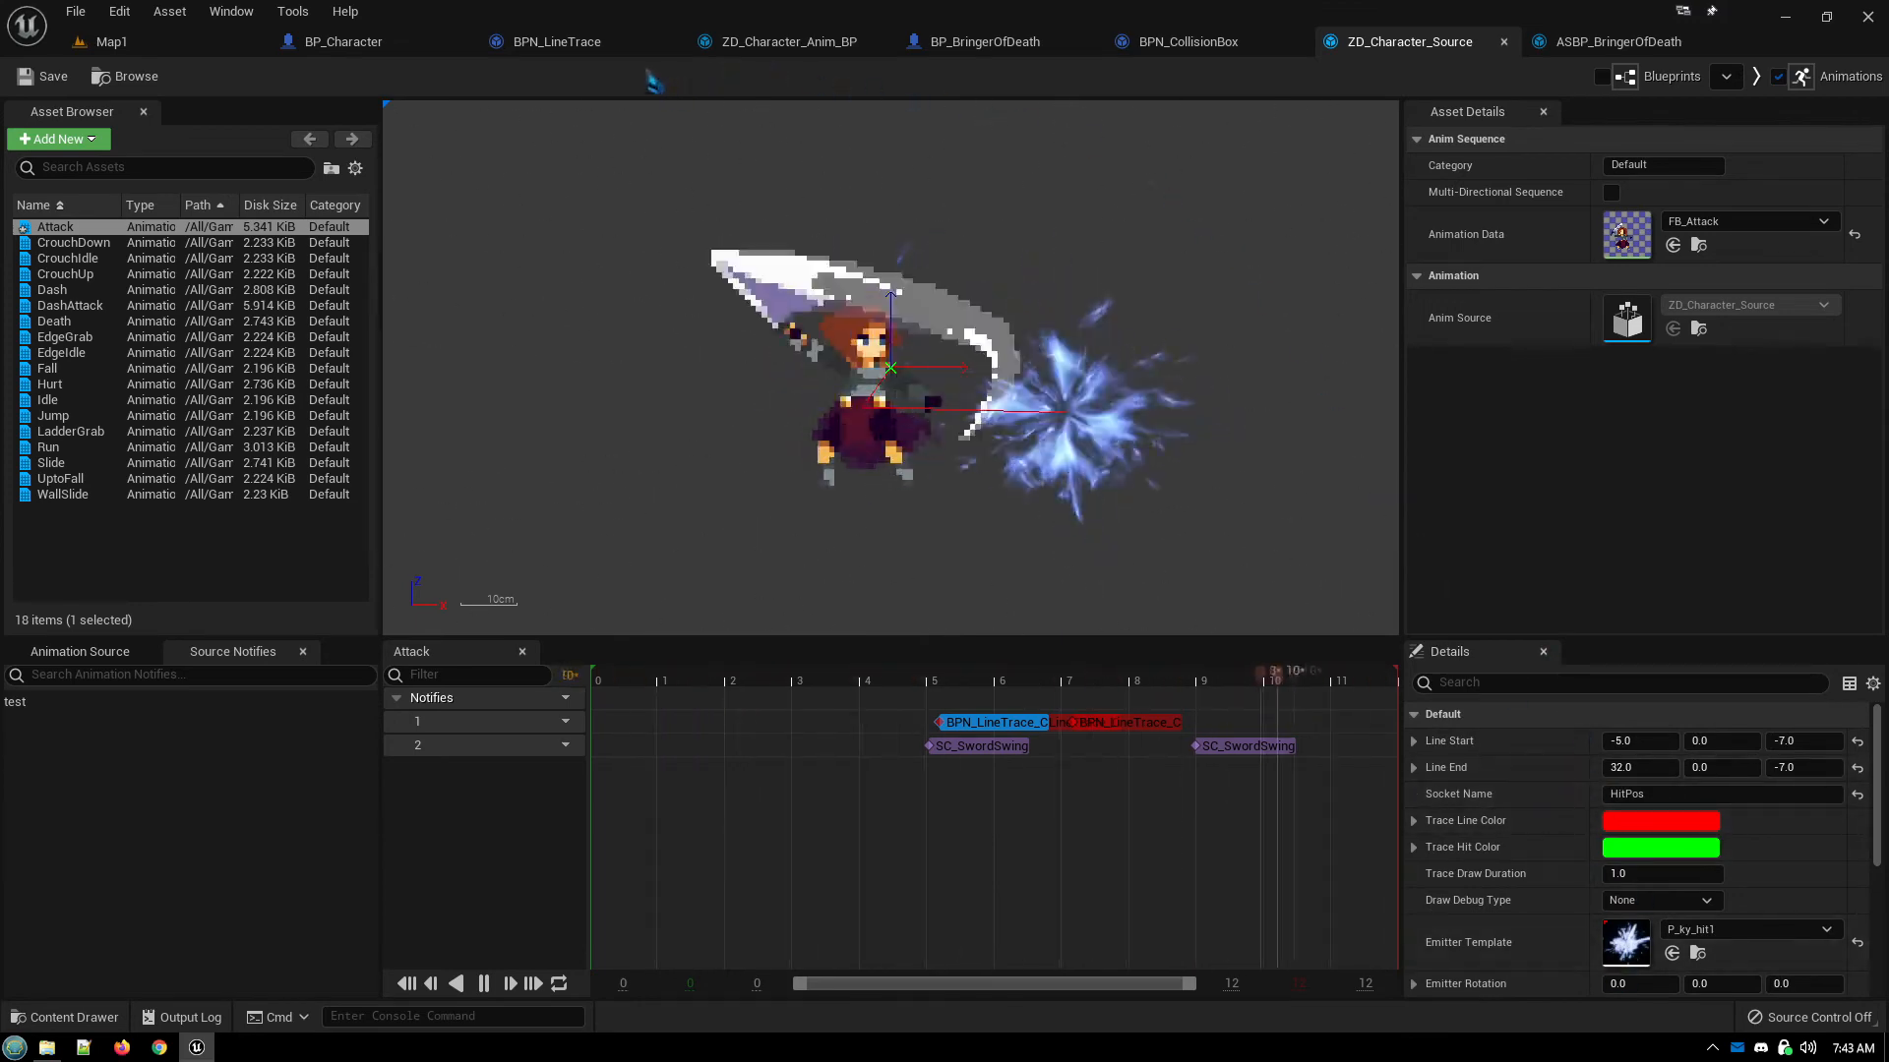
left_click(568, 44)
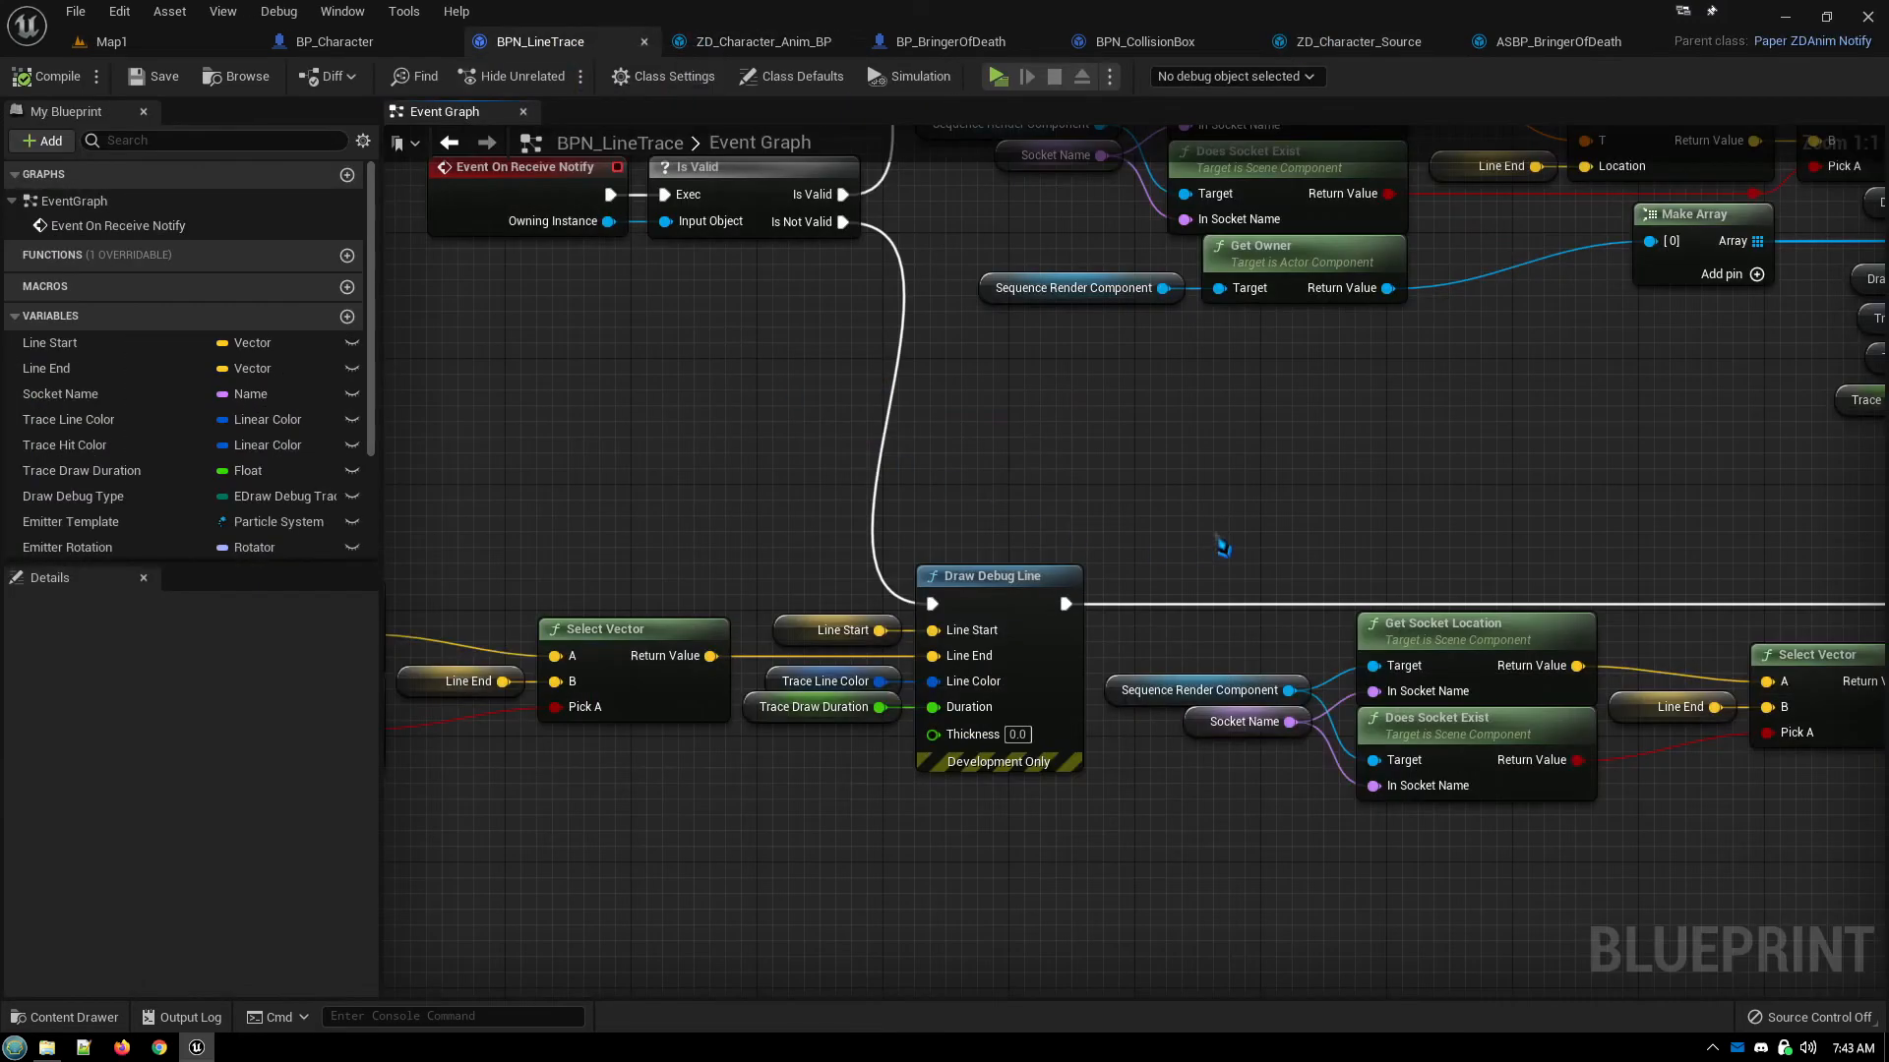
Examine the editor preview branch's Spawn Emitter at Location and Play Sound 2D nodes and the variables that feed them
scroll(1058, 496, "up", 2)
right_click_drag(1059, 496, 782, 506)
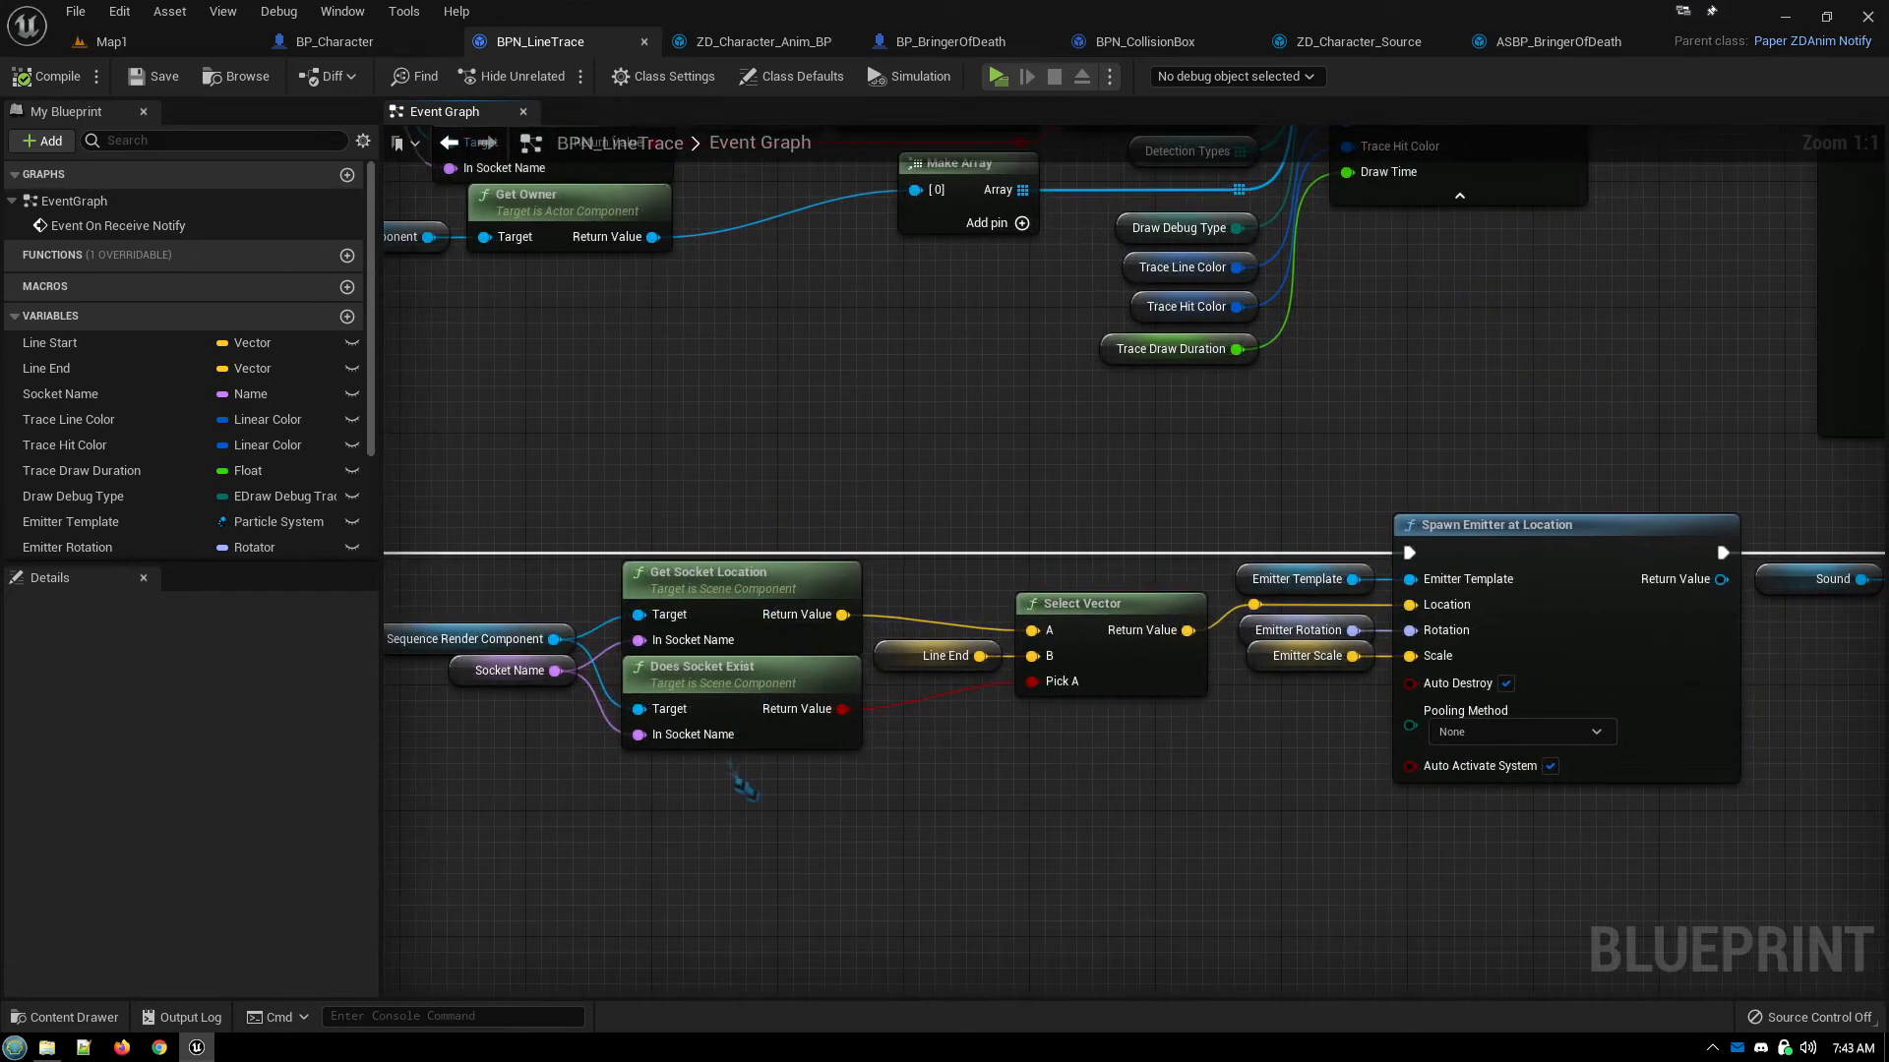
right_click_drag(942, 807, 764, 826)
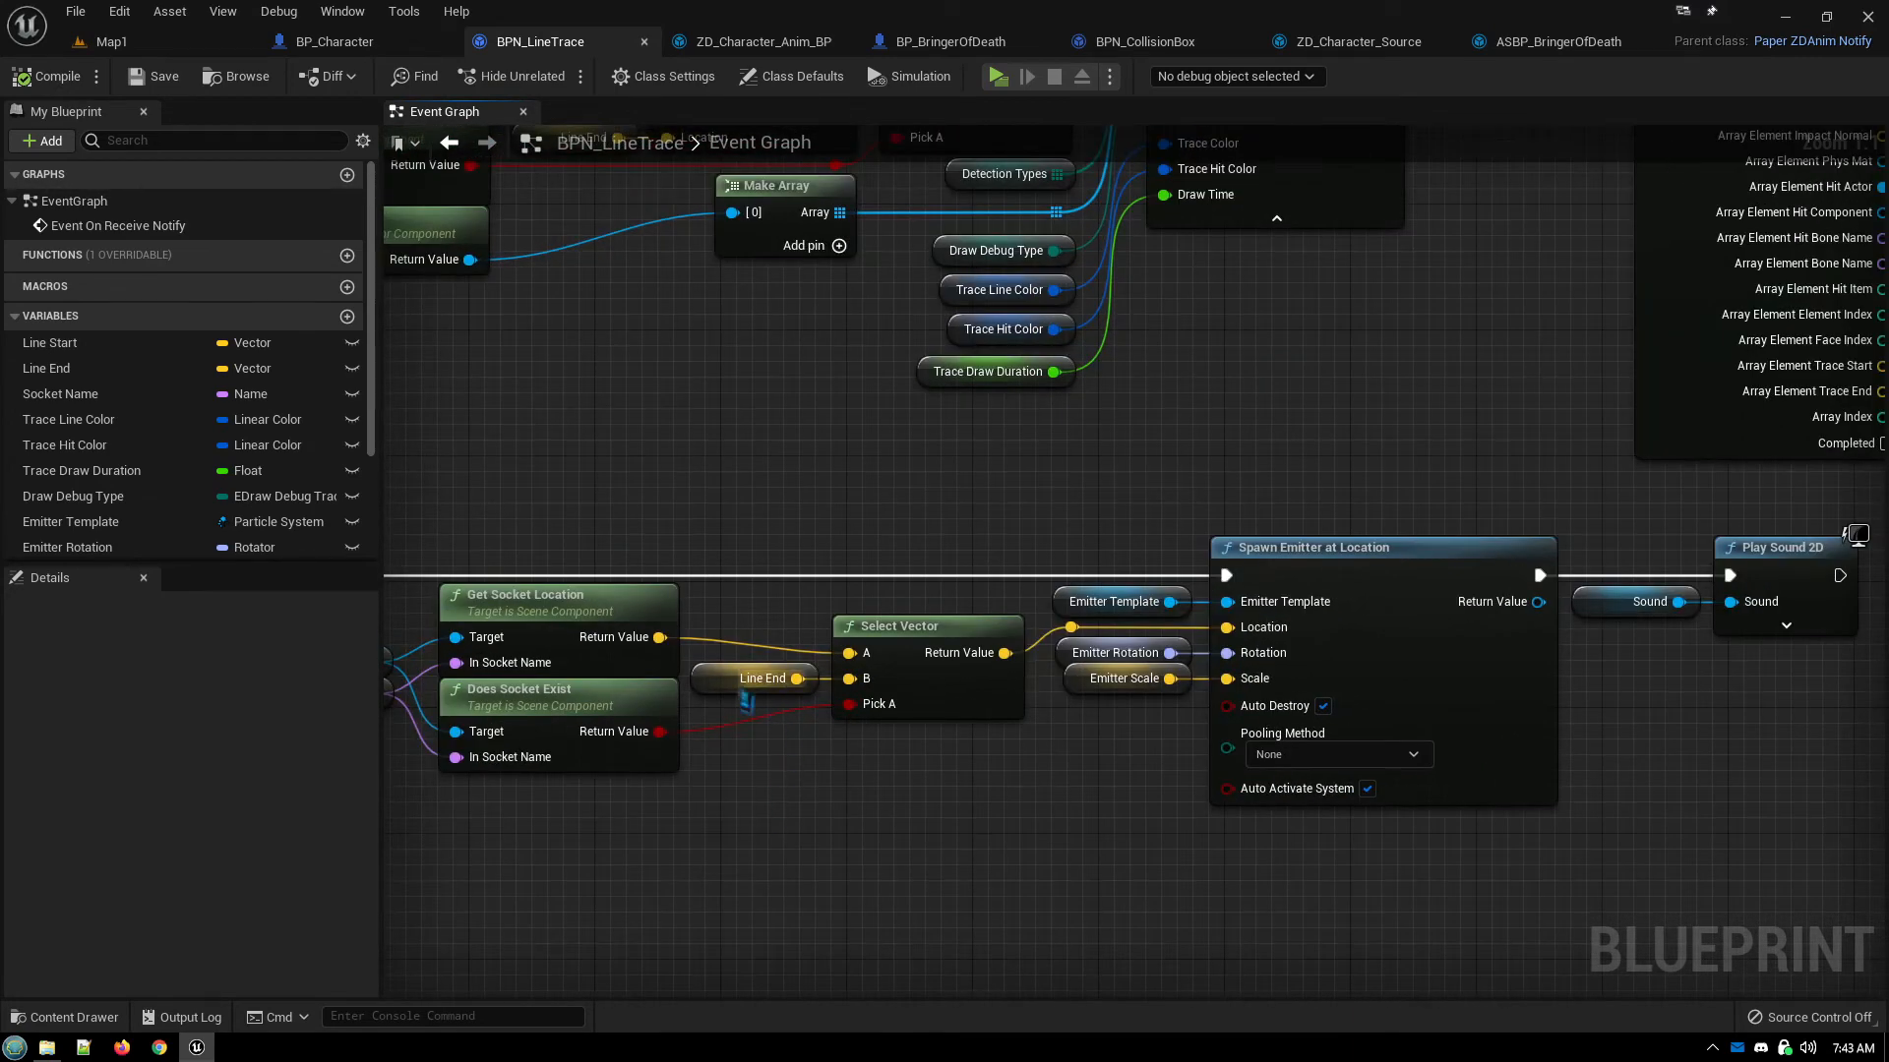
right_click_drag(795, 723, 756, 808)
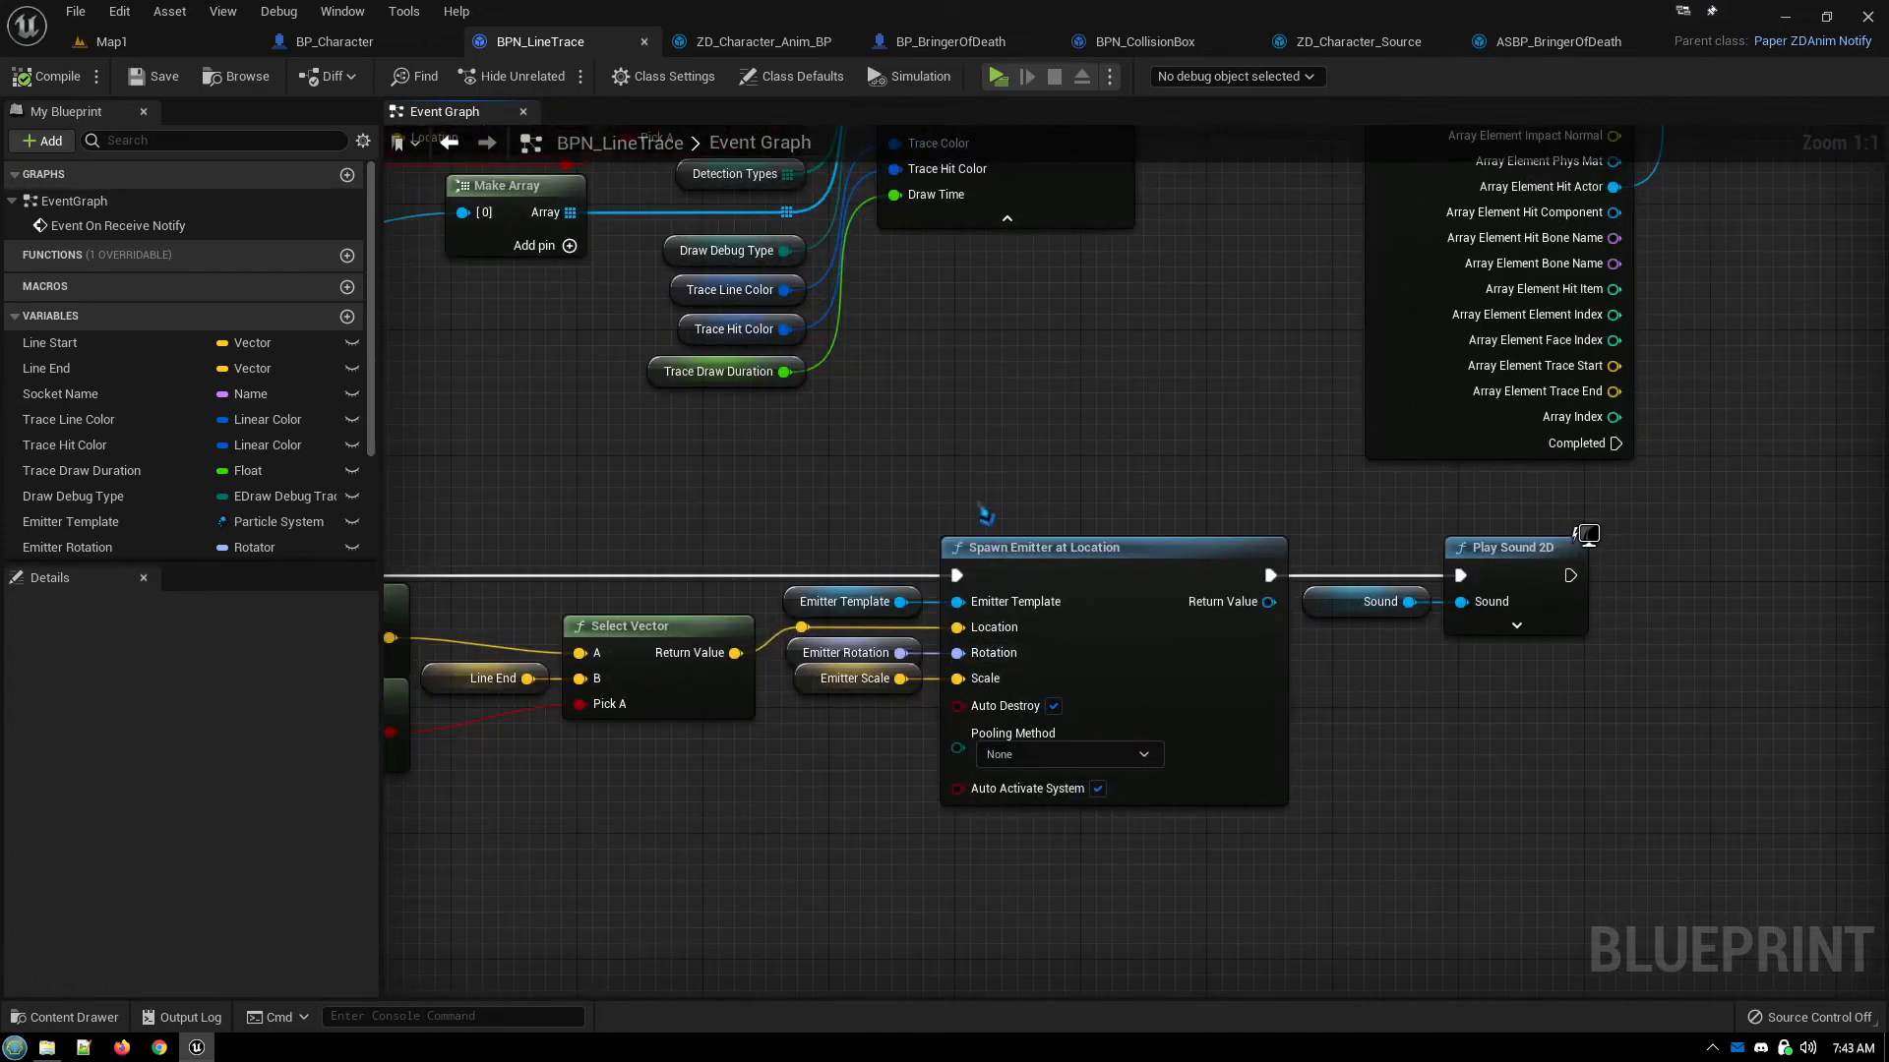
right_click_drag(1098, 887, 826, 898)
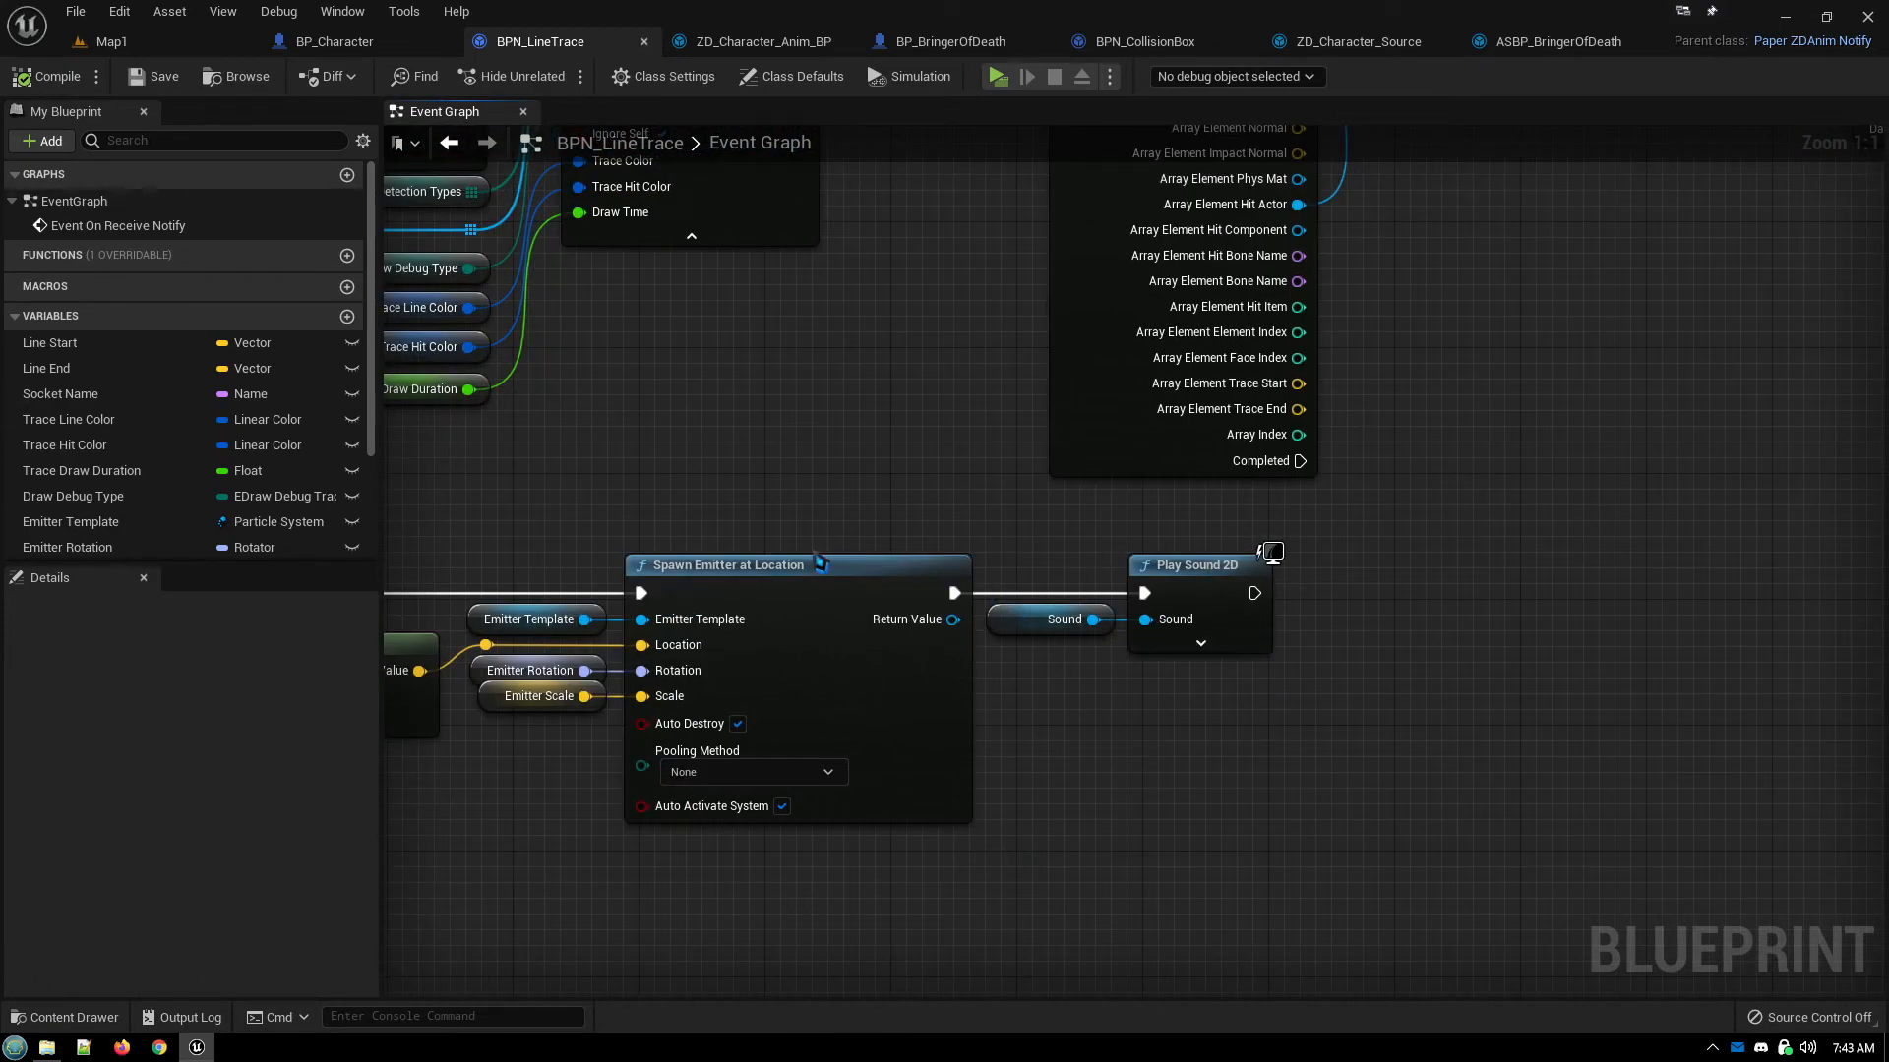
right_click_drag(592, 541, 1151, 667)
right_click_drag(968, 643, 729, 576)
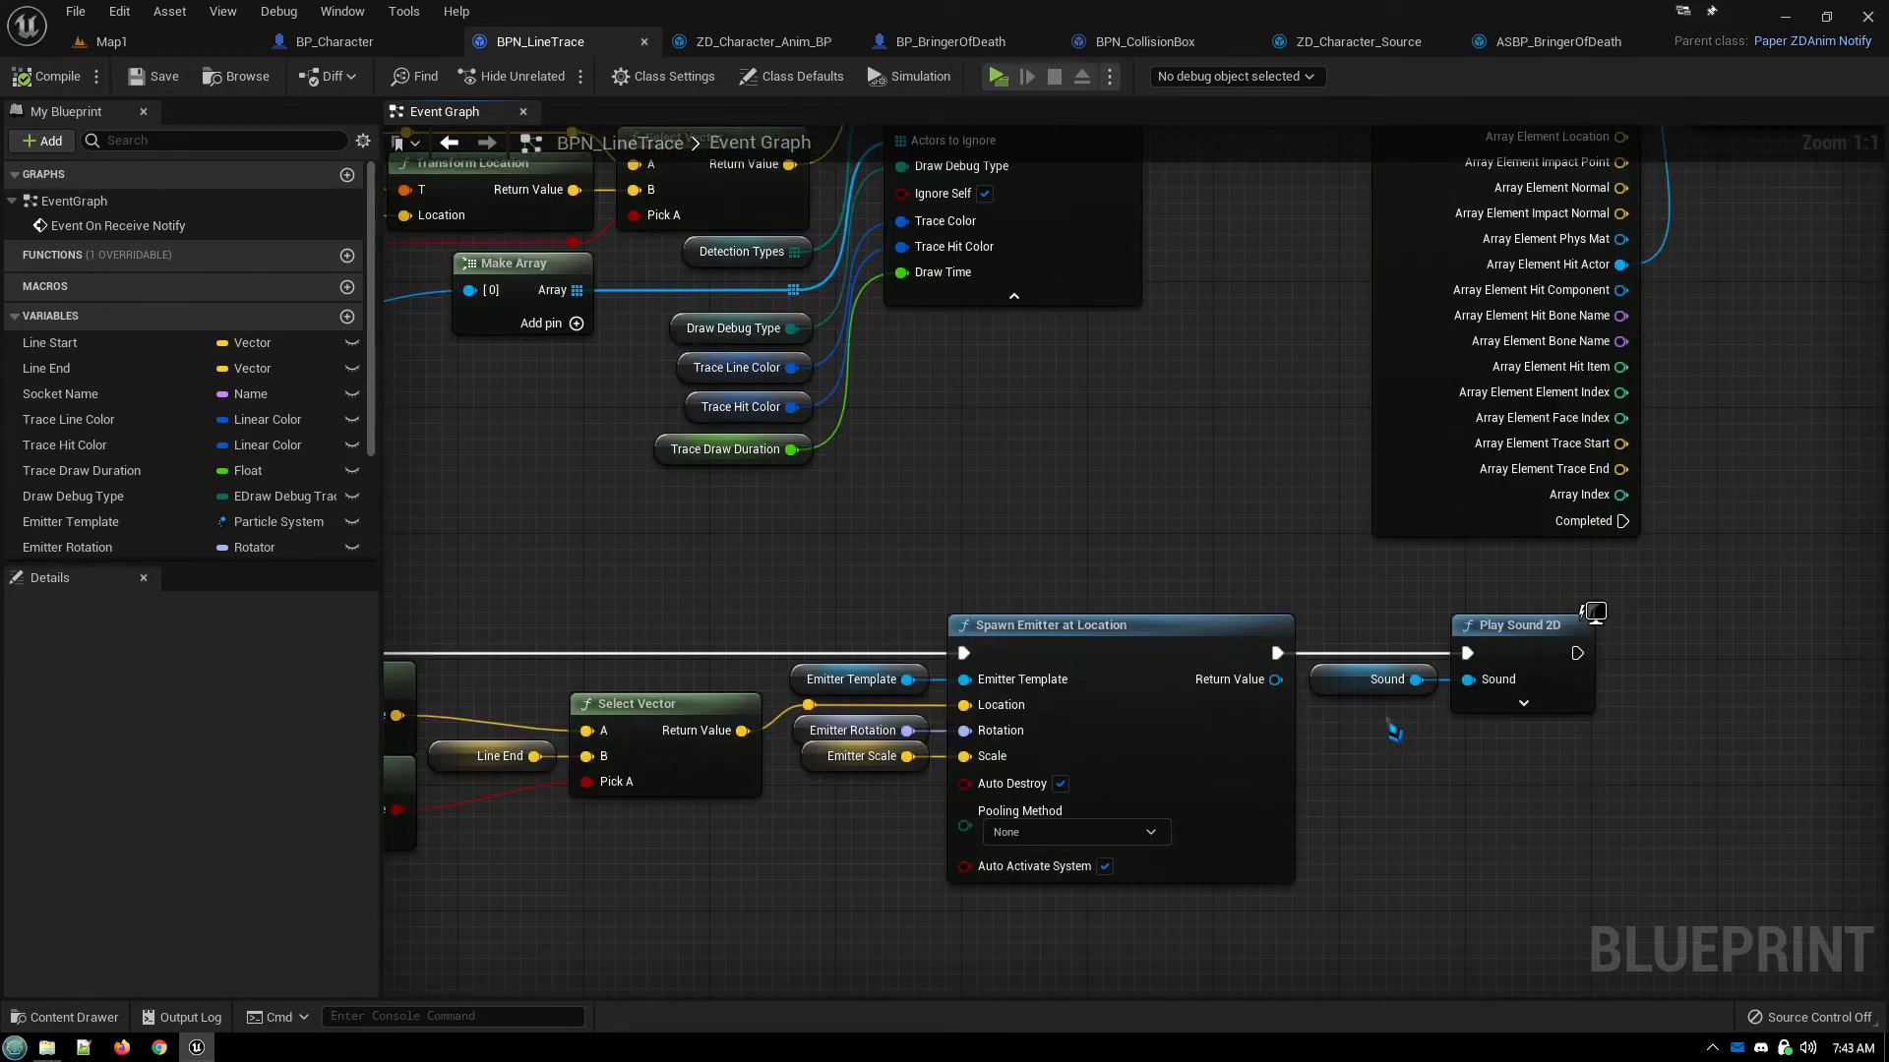
right_click_drag(1123, 579, 1395, 596)
right_click_drag(1775, 828, 1503, 797)
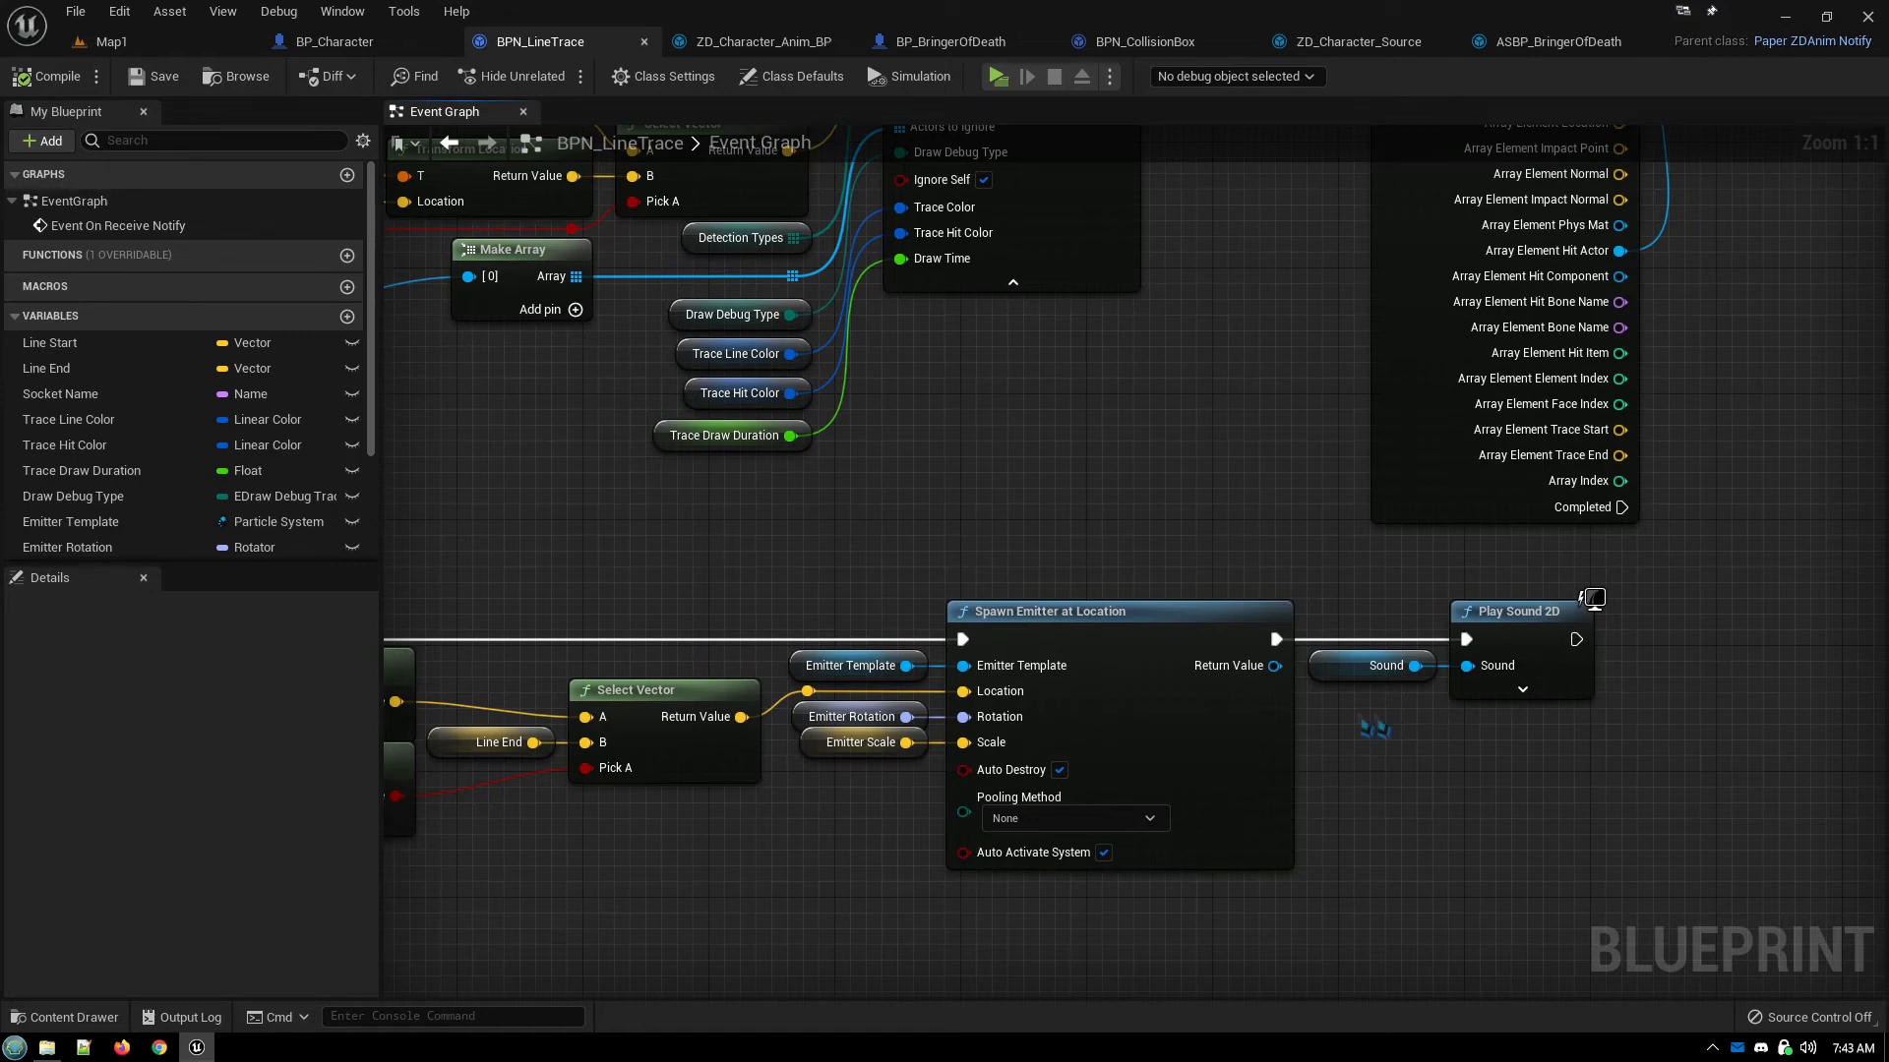
Examine the Is Valid branch's transform, socket and ignored-actor inputs to Multi Line Trace For Objects
right_click_drag(544, 571, 1261, 805)
right_click_drag(736, 700, 1163, 888)
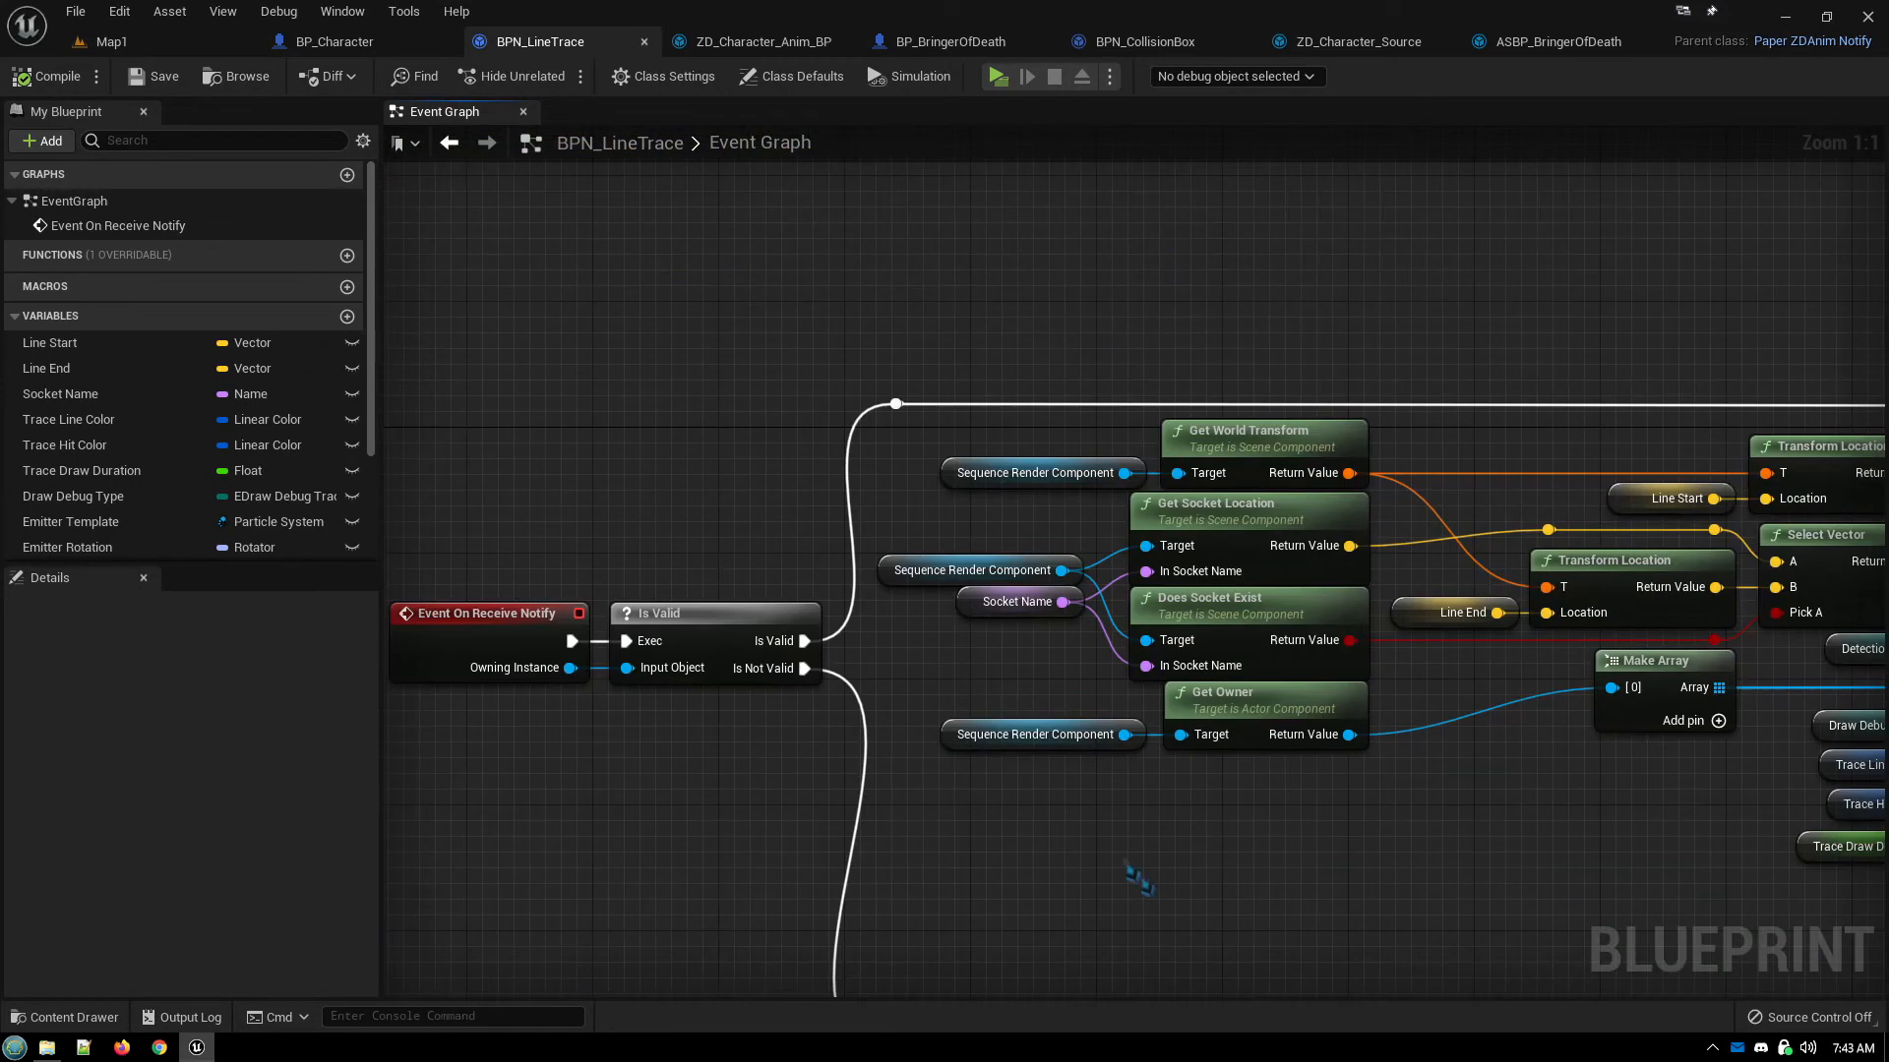
right_click_drag(1365, 320, 1169, 286)
mouse_move(1280, 267)
right_mouse_down()
mouse_move(1074, 282)
mouse_move(1098, 304)
right_mouse_up()
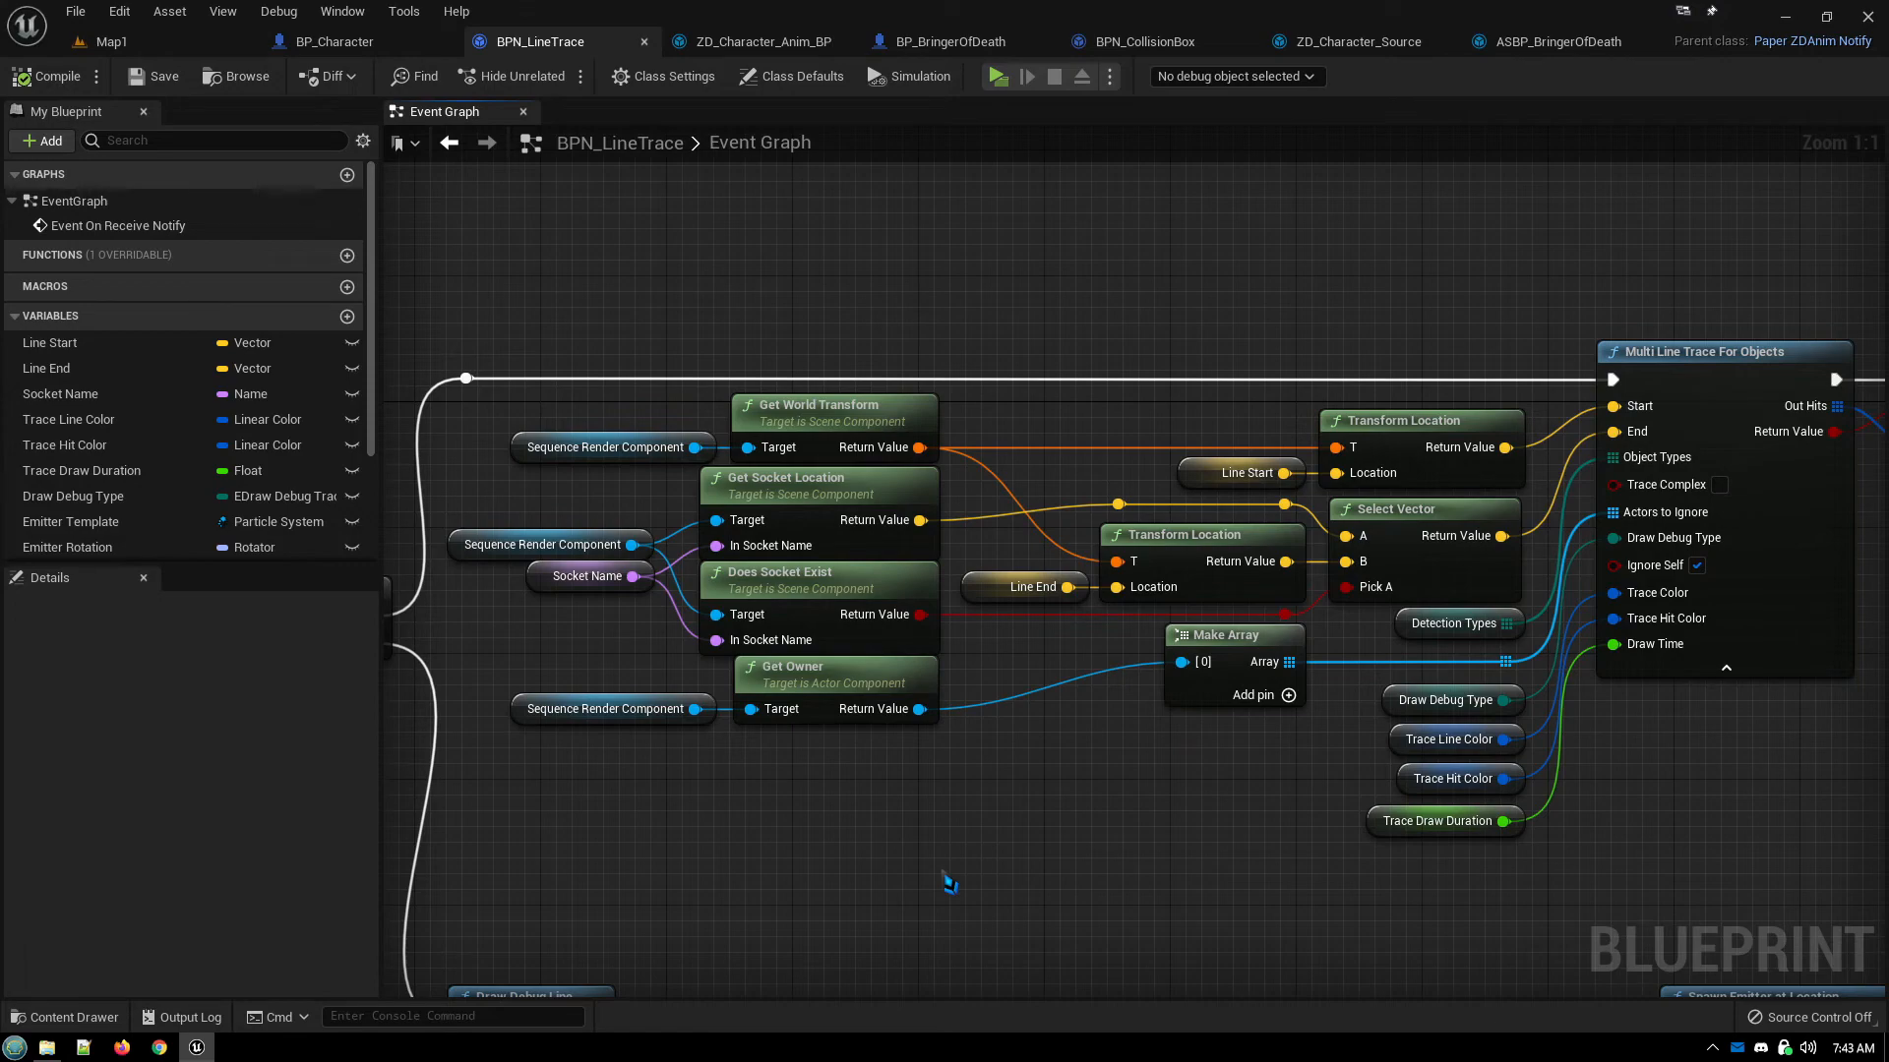
mouse_move(935, 883)
right_mouse_down()
mouse_move(950, 807)
mouse_move(1132, 515)
right_mouse_up()
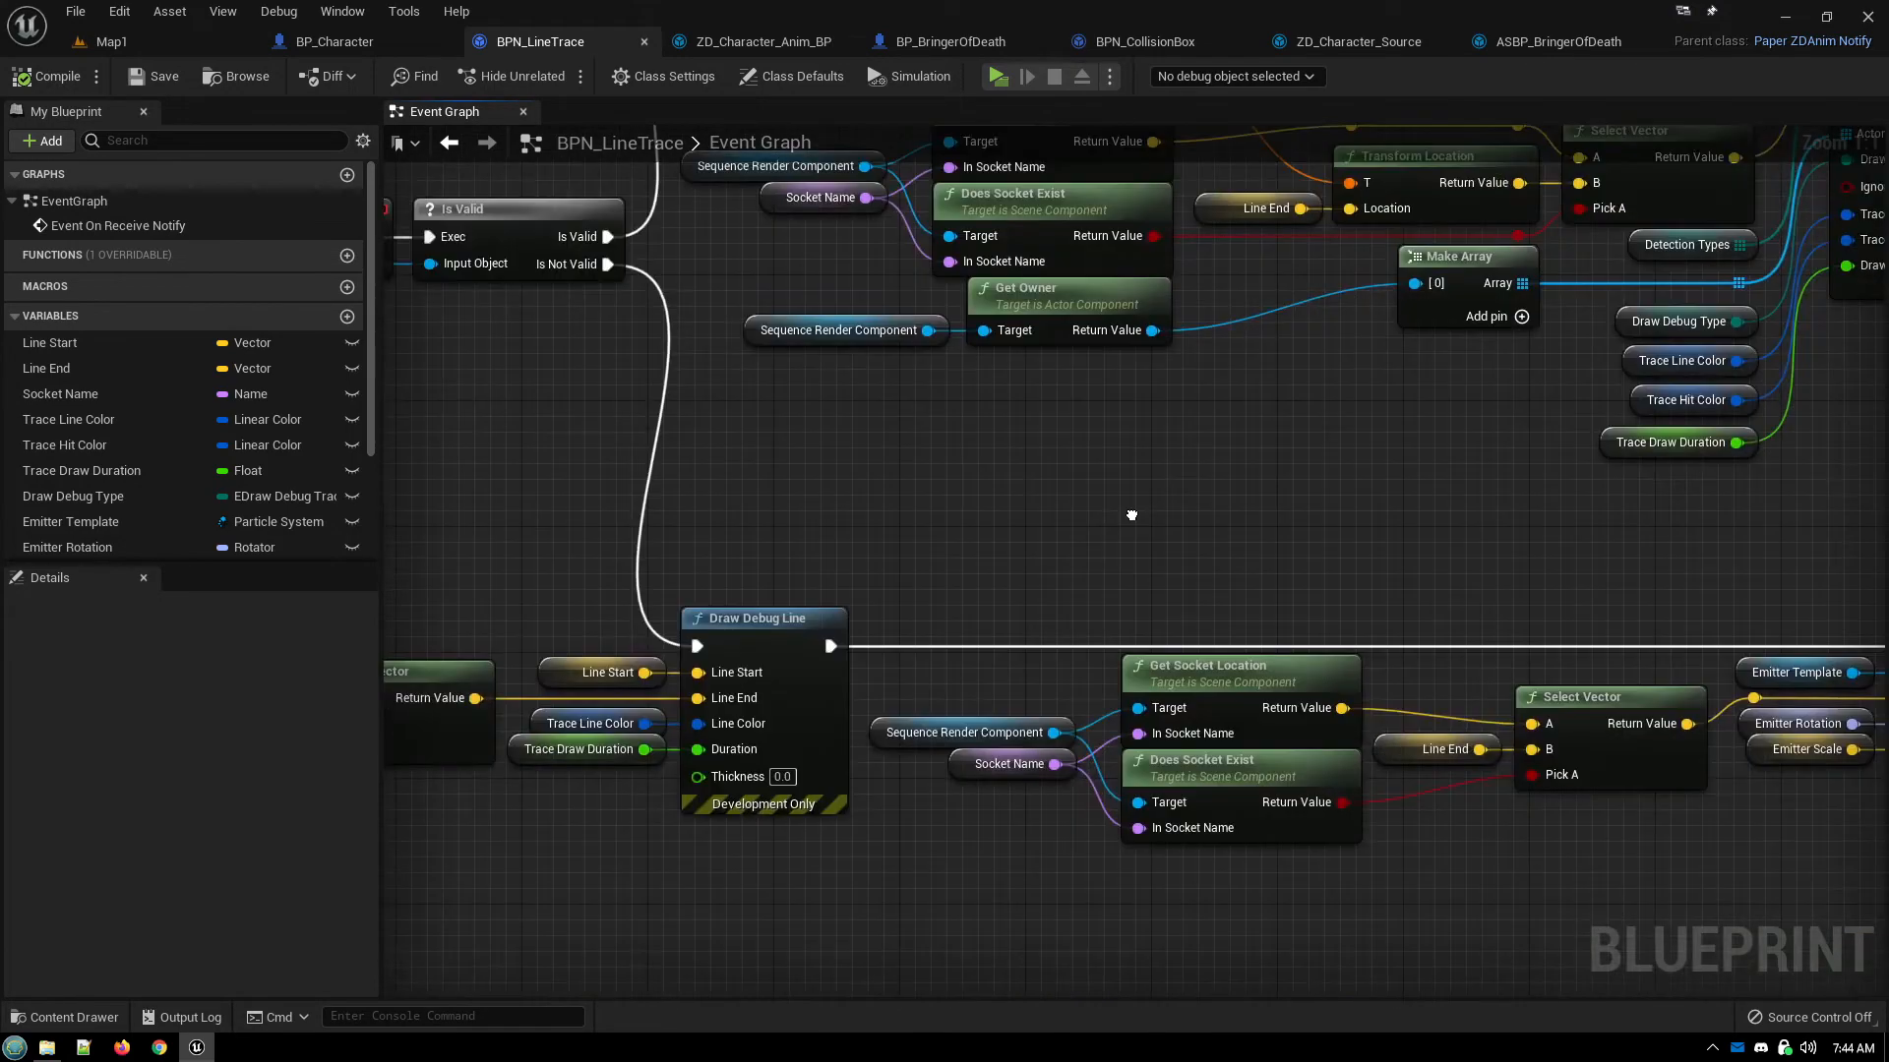
mouse_move(1011, 518)
right_mouse_down()
mouse_move(955, 539)
mouse_move(805, 775)
right_mouse_up()
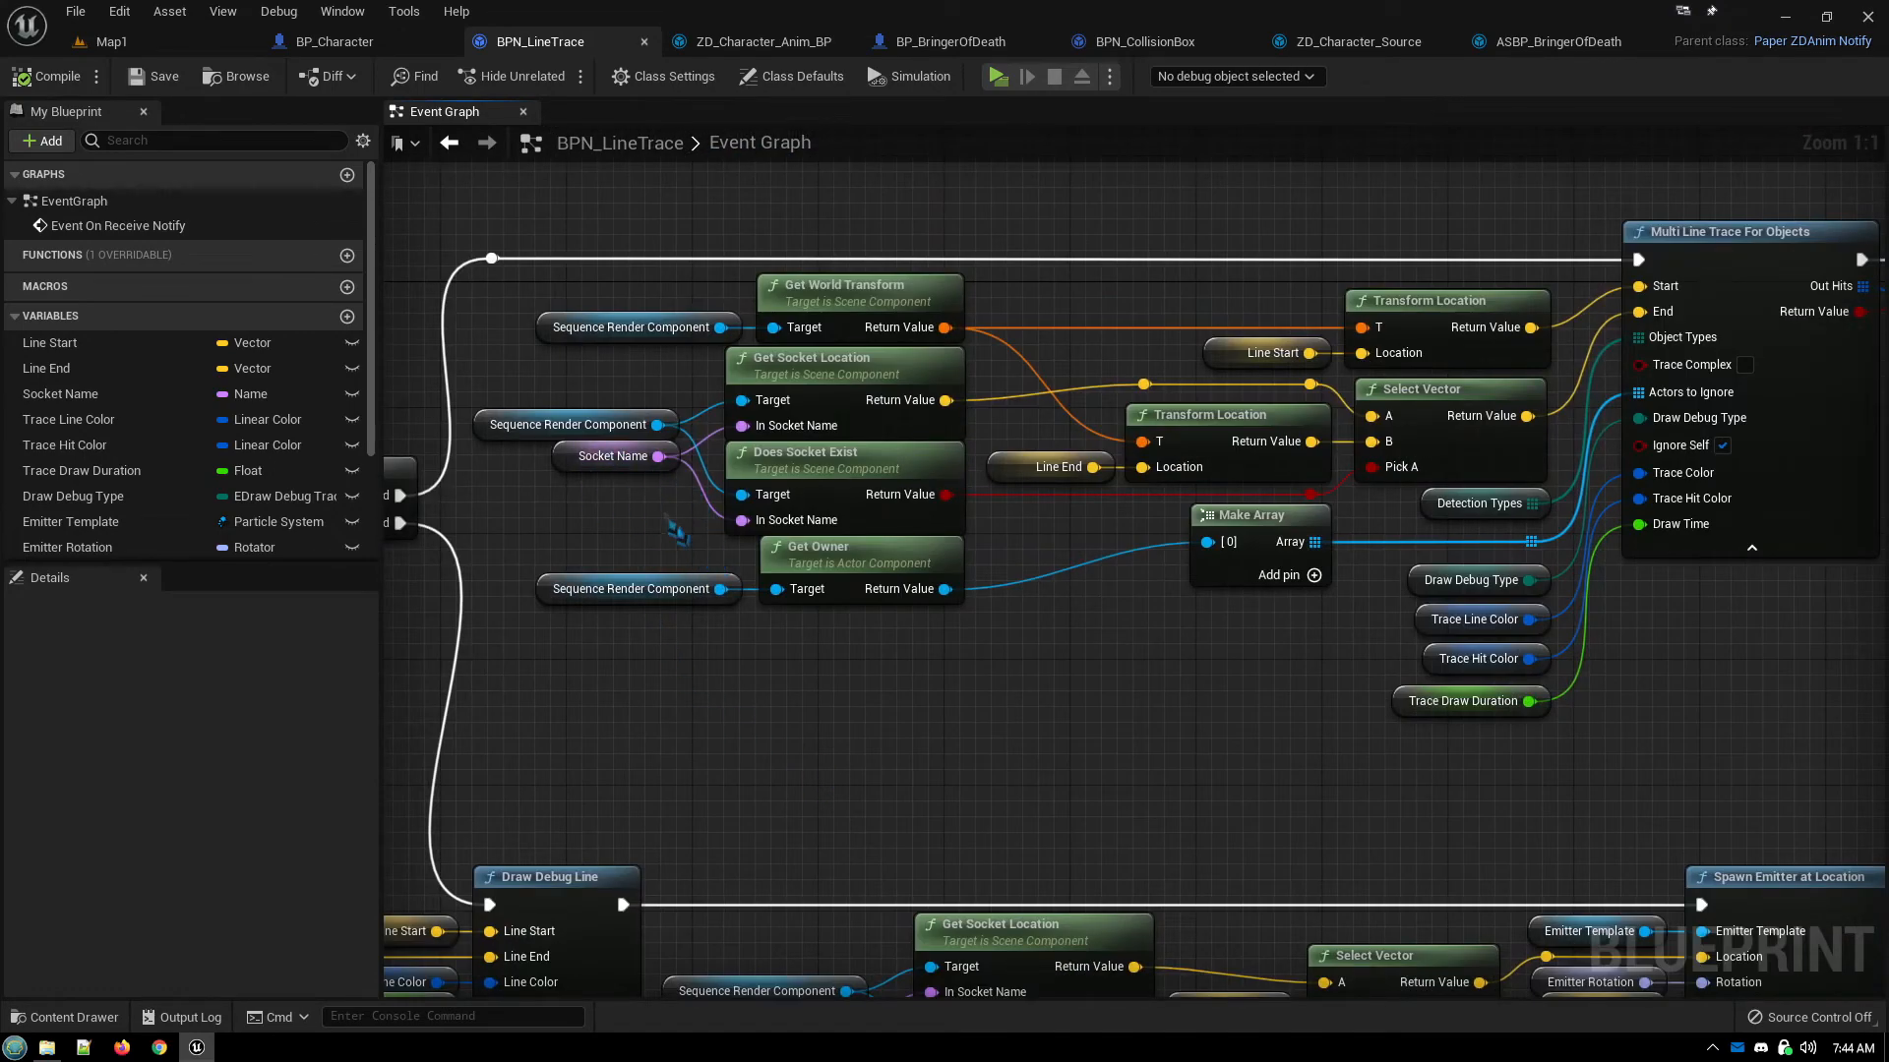
right_click_drag(669, 529, 582, 619)
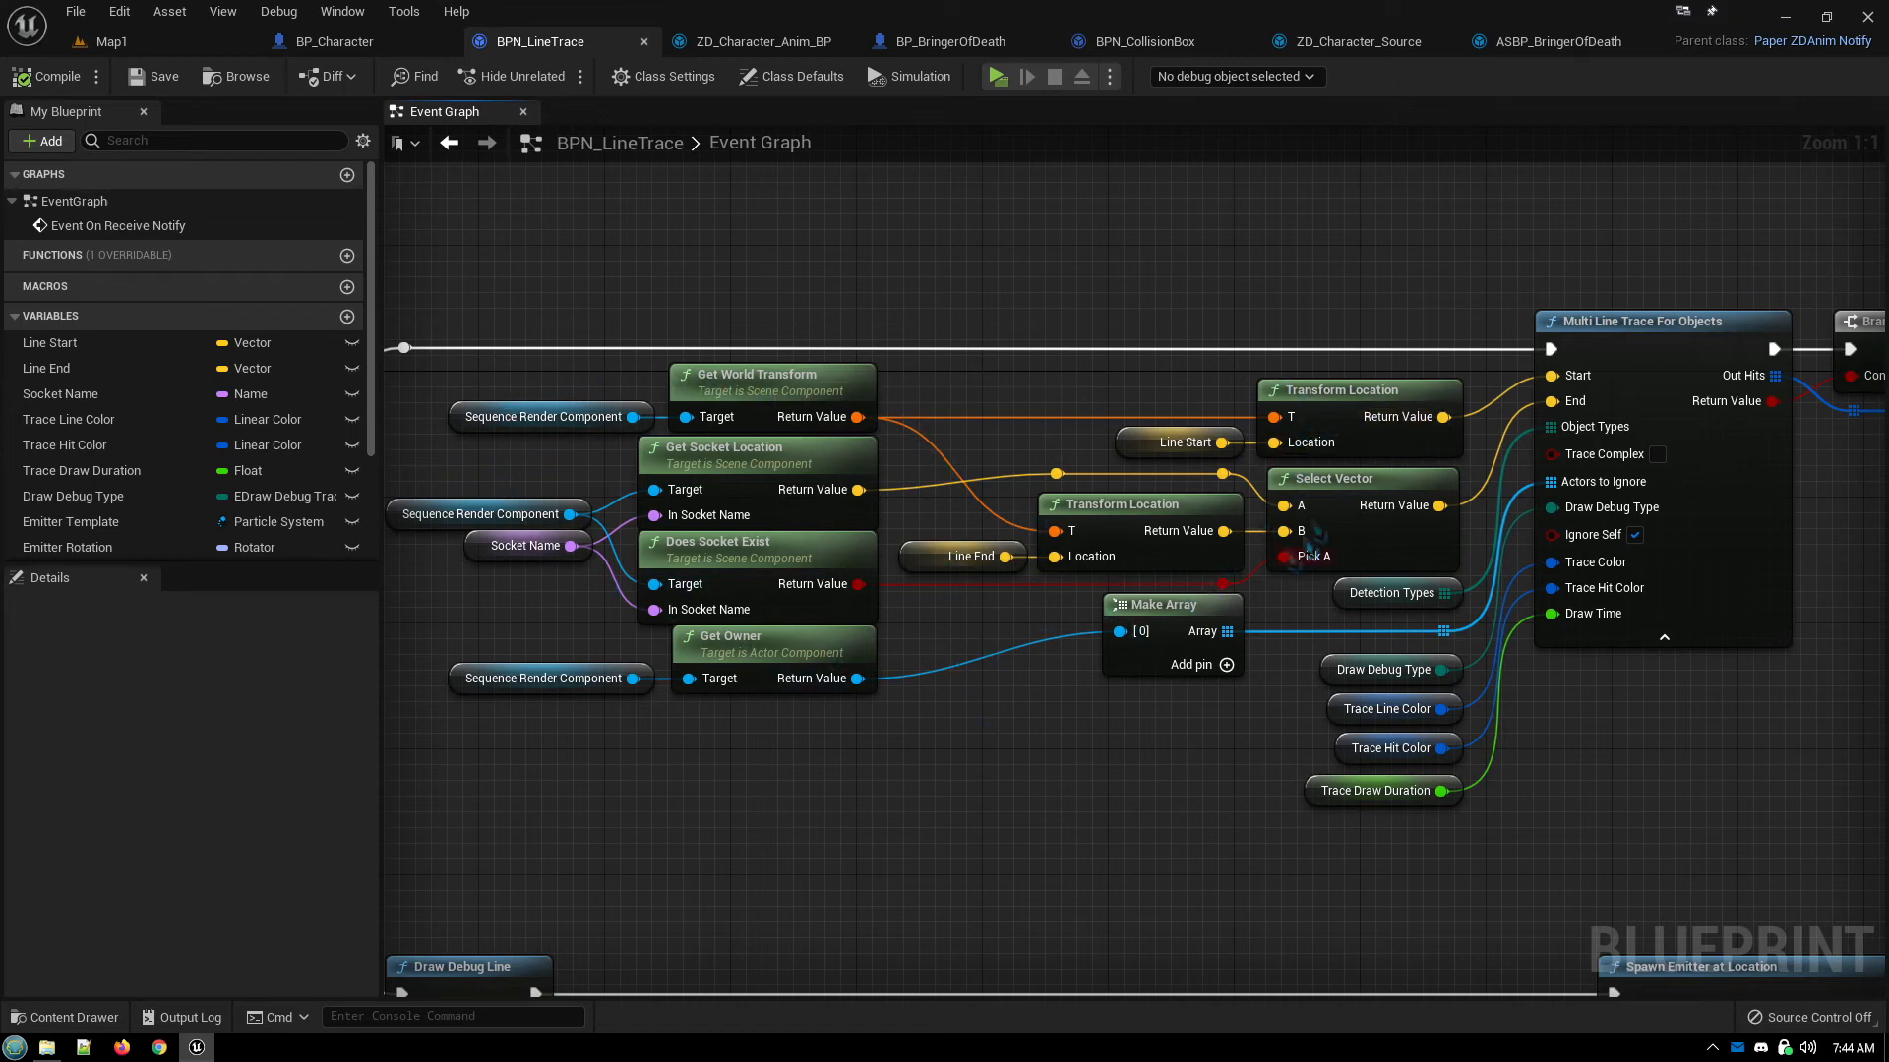
right_click_drag(975, 395, 1050, 384)
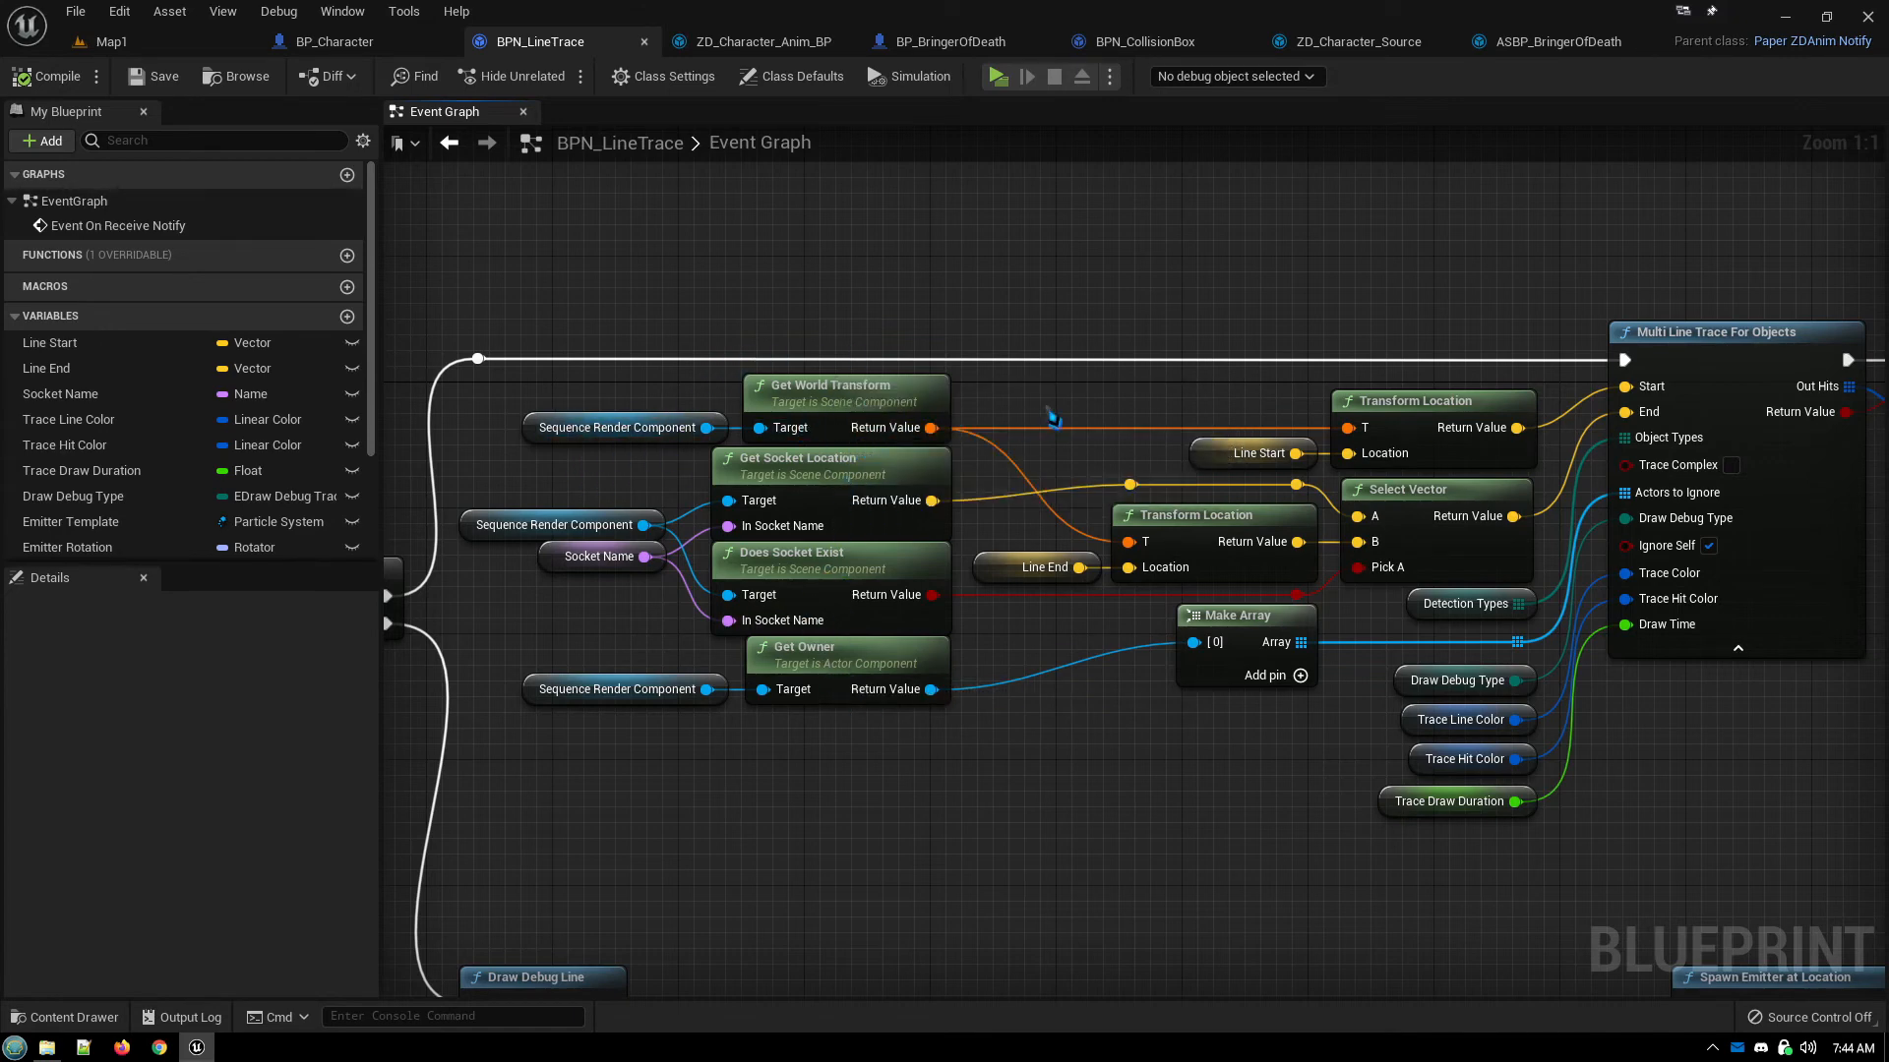
Examine how Line Start, Select Vector, Detection Types and the debug drawing variables feed the Multi Line Trace For Objects node
right_click_drag(1047, 408, 965, 411)
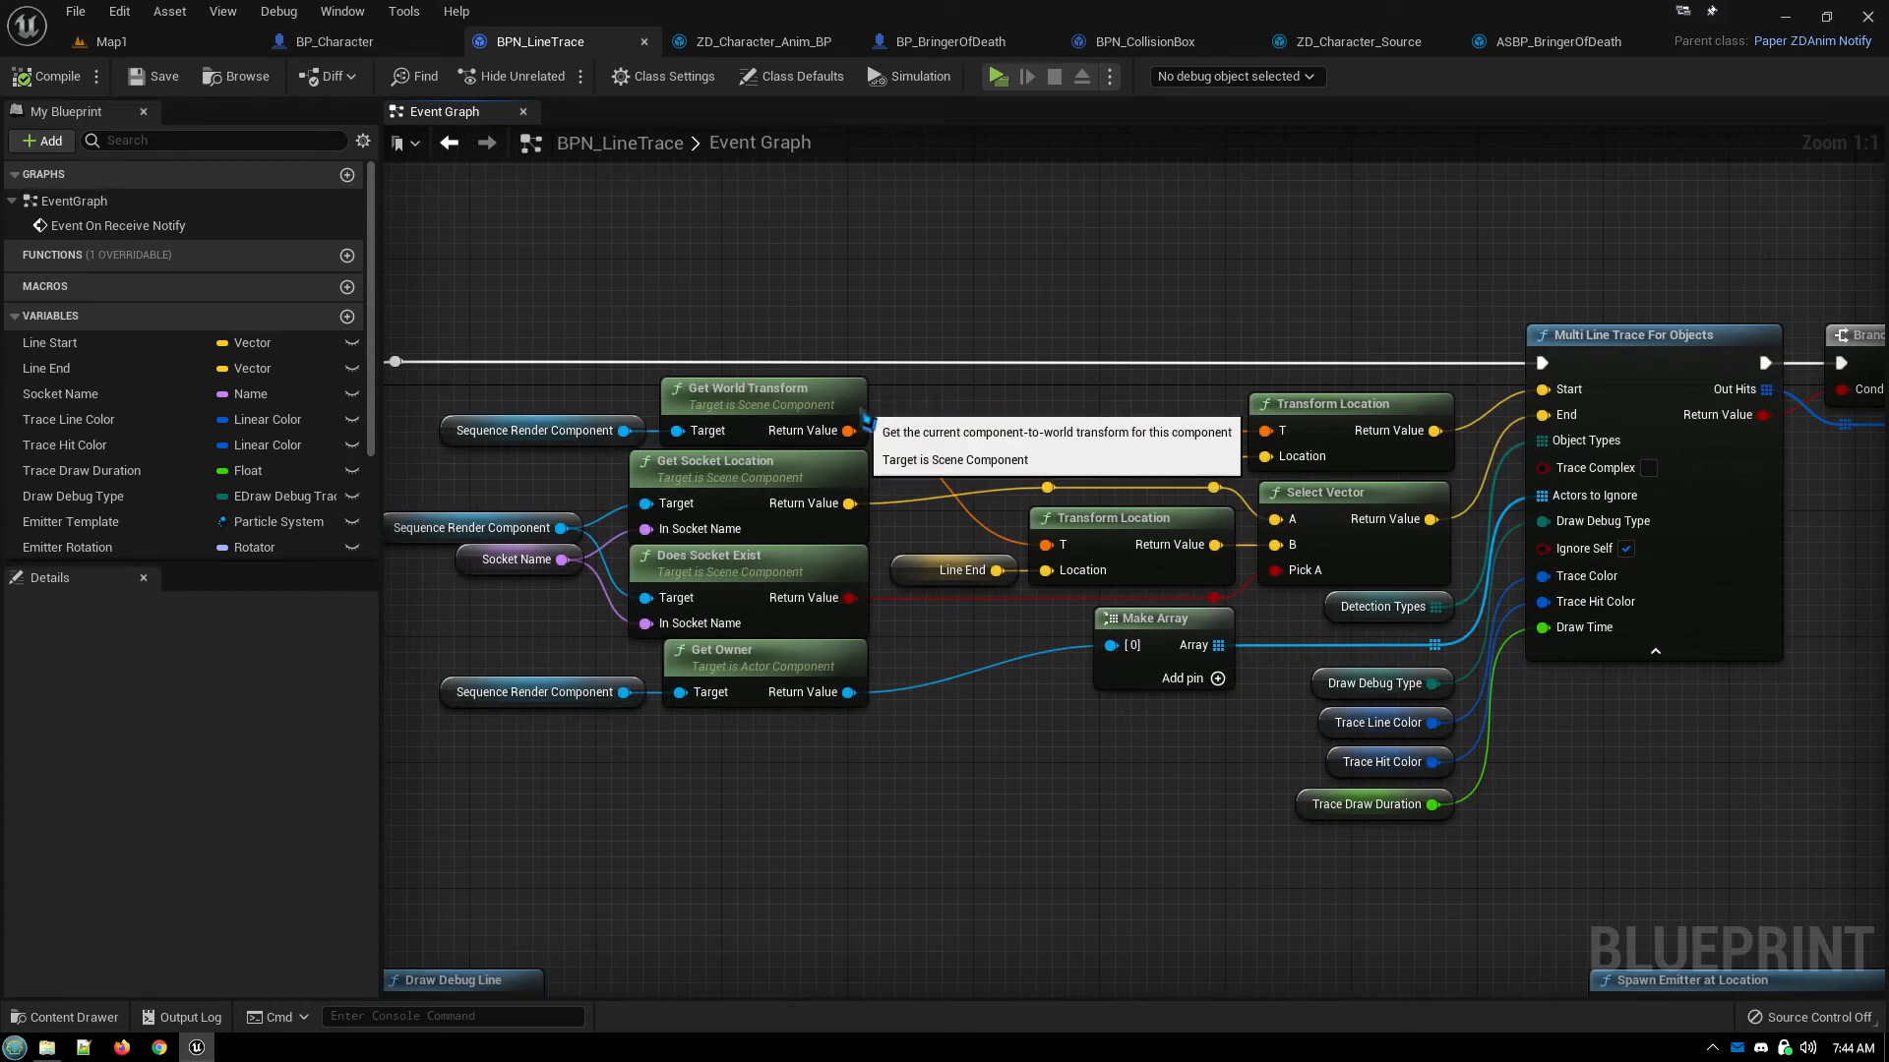
right_click_drag(977, 413, 904, 413)
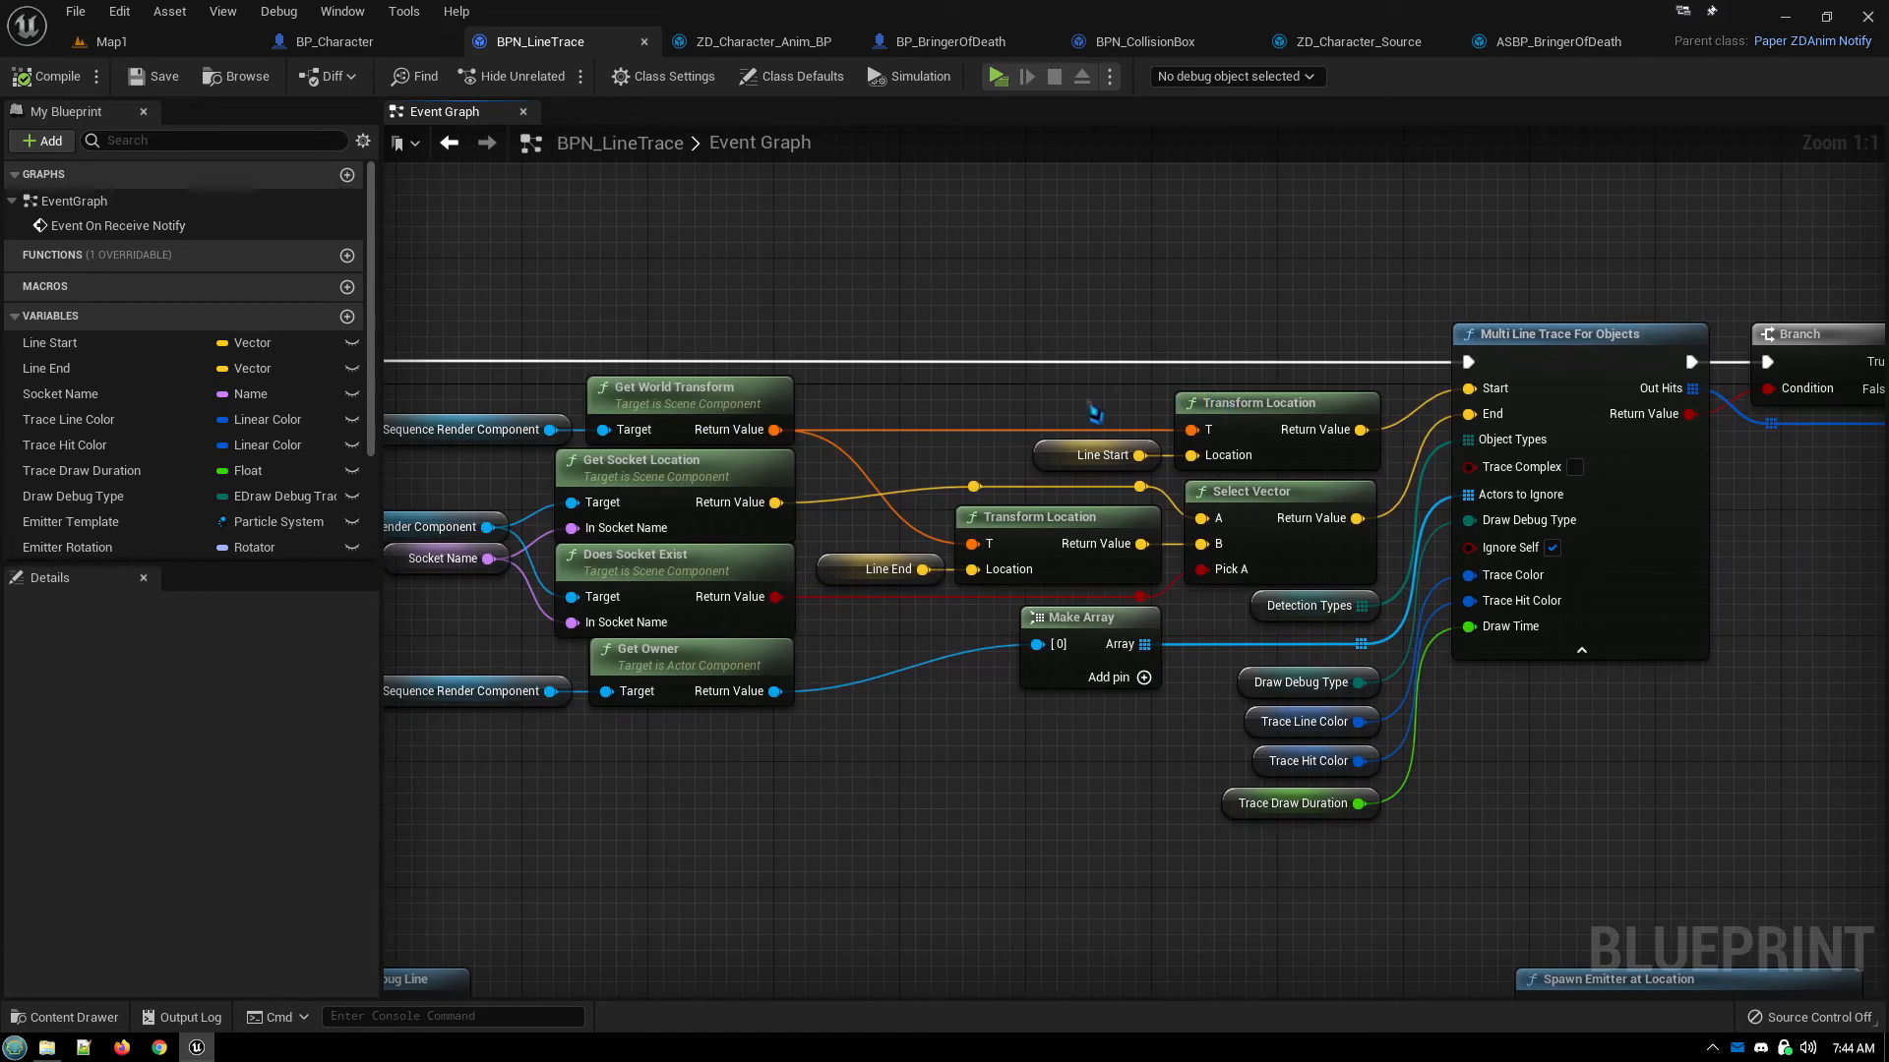
right_click_drag(1062, 413, 1262, 392)
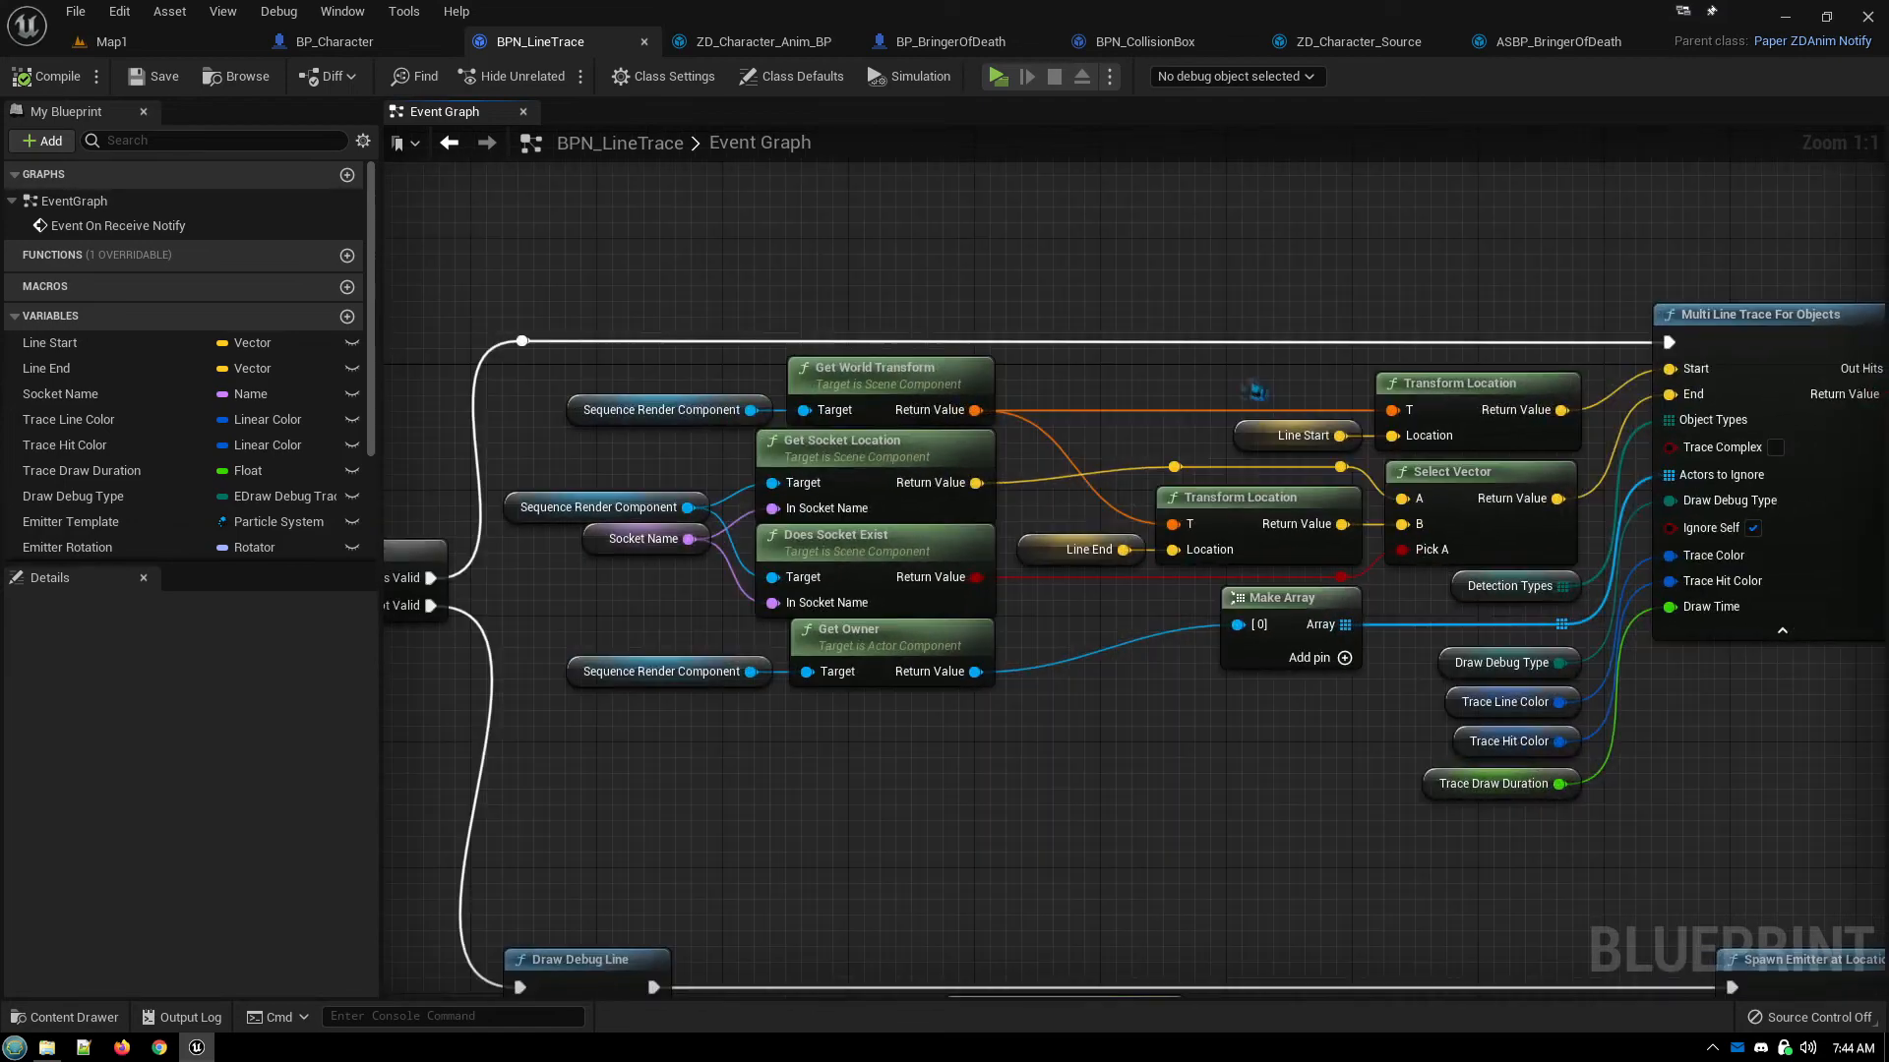
right_click_drag(1138, 732, 1023, 762)
right_click_drag(1226, 786, 1072, 813)
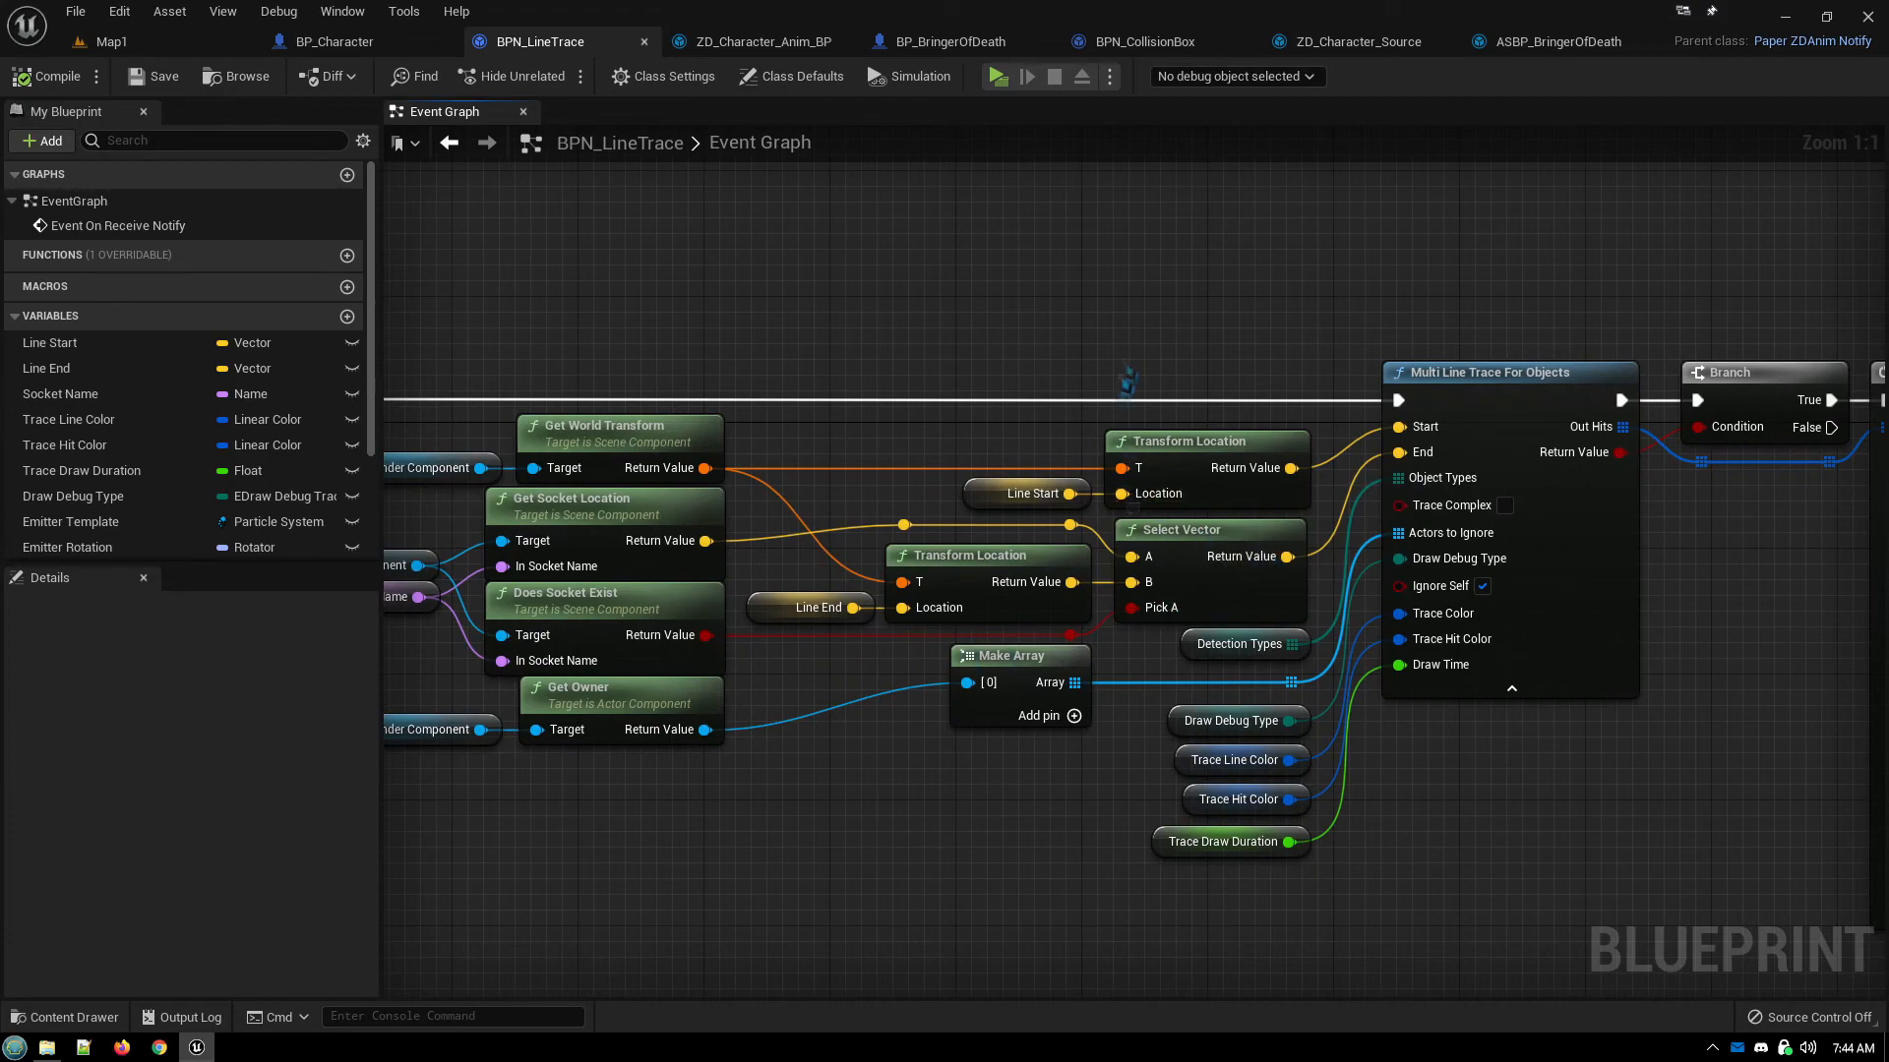
right_click_drag(1018, 328, 1059, 302)
right_click_drag(851, 755, 934, 728)
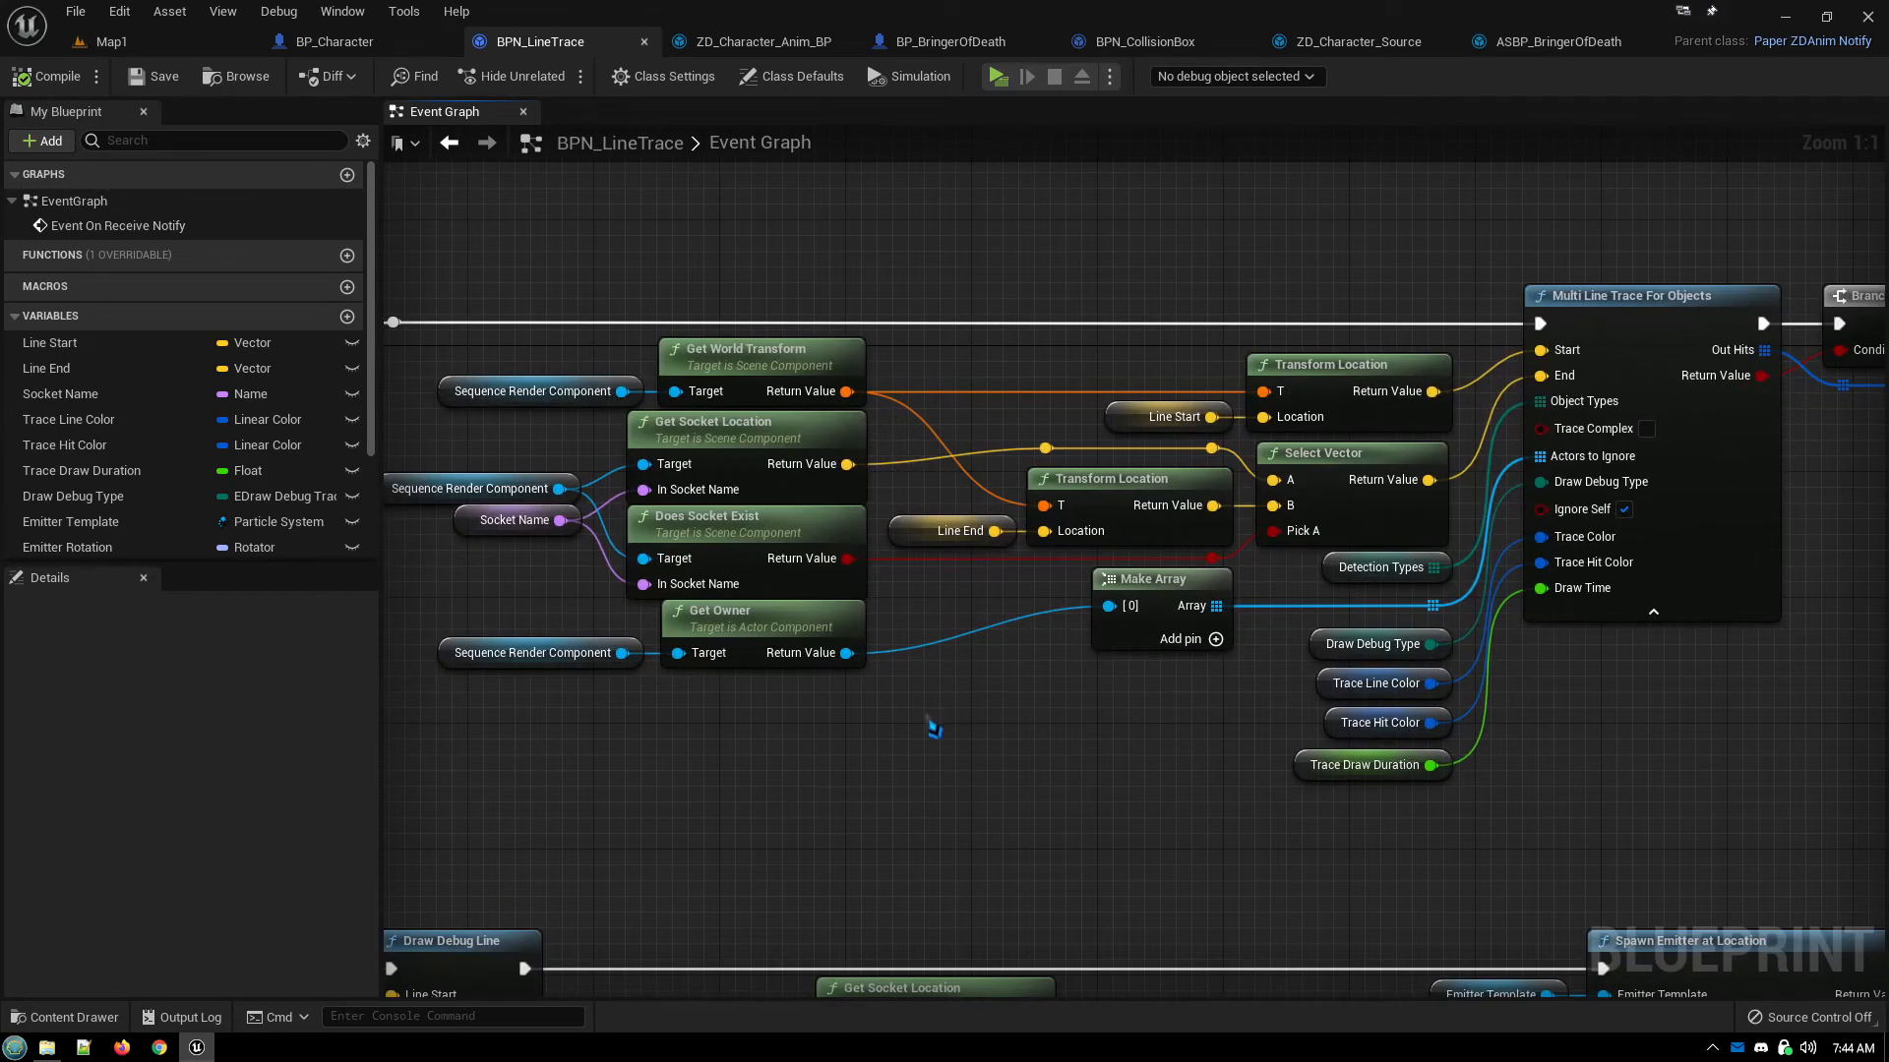
right_click_drag(896, 726, 839, 737)
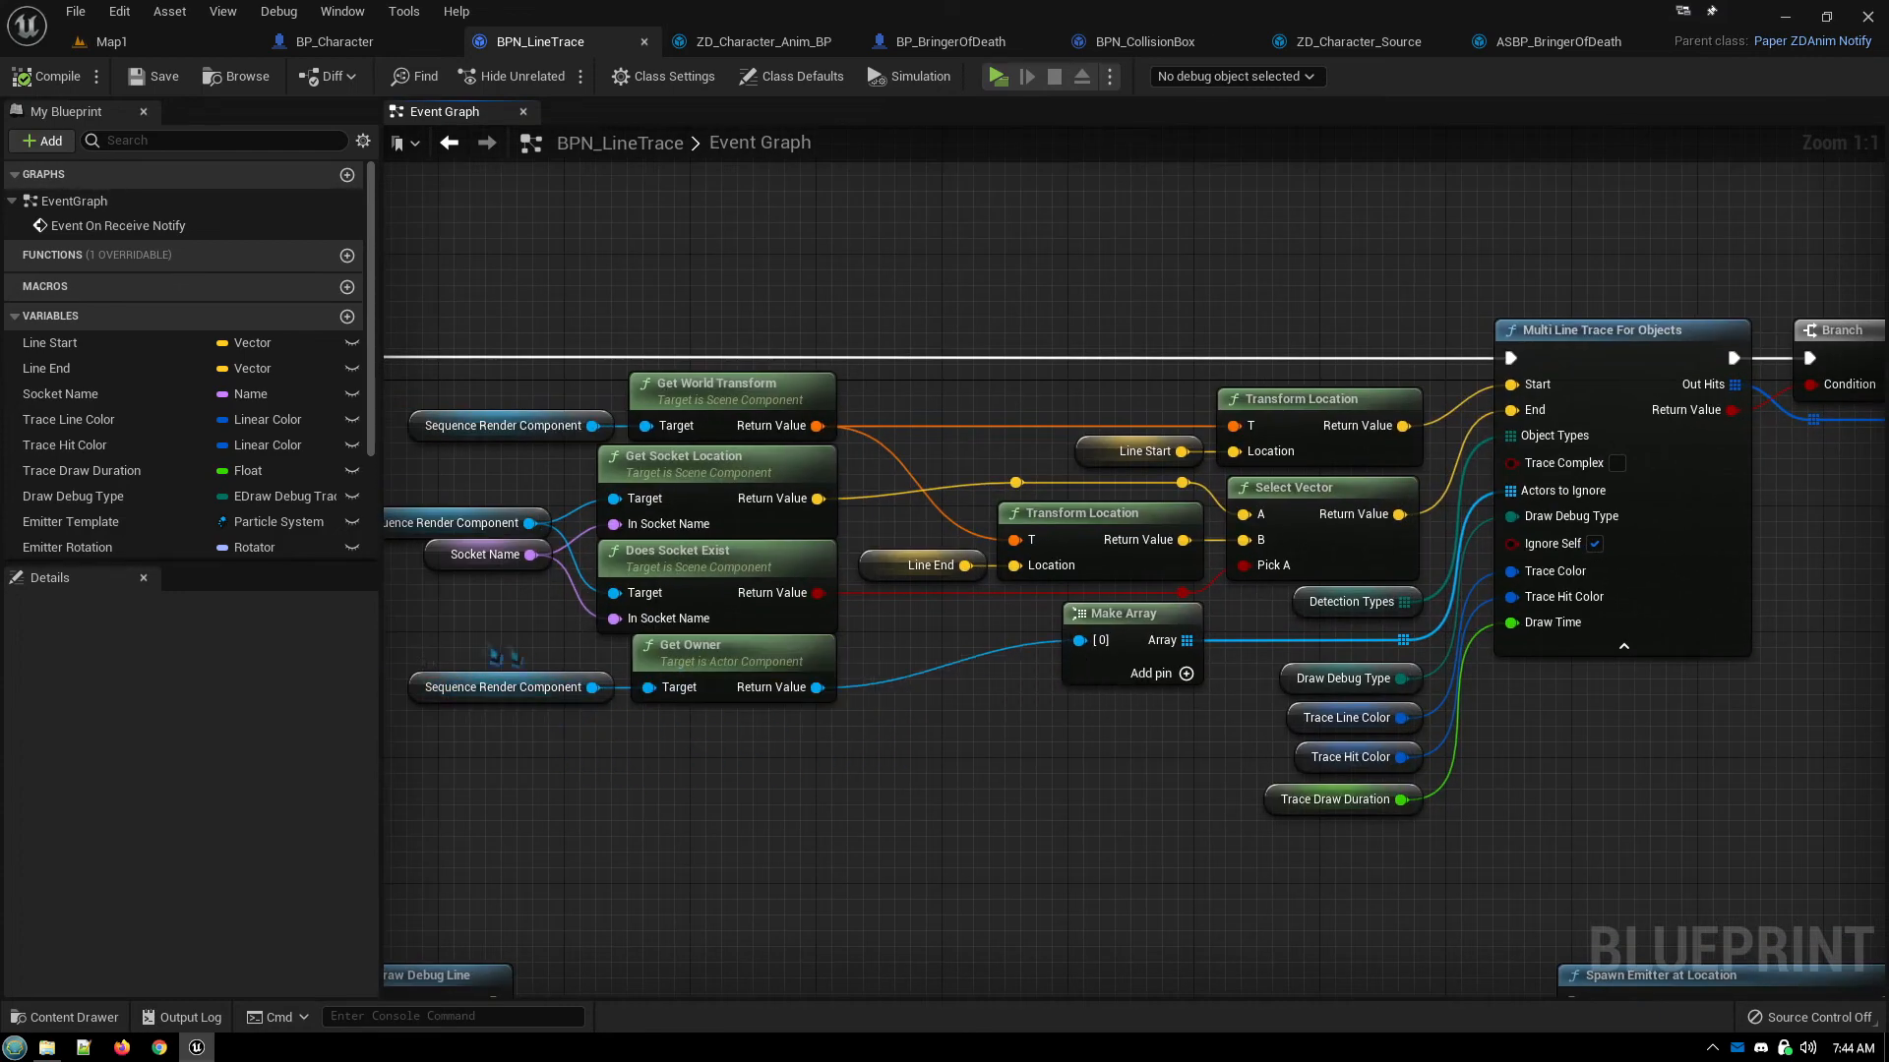
right_click_drag(1000, 729, 864, 756)
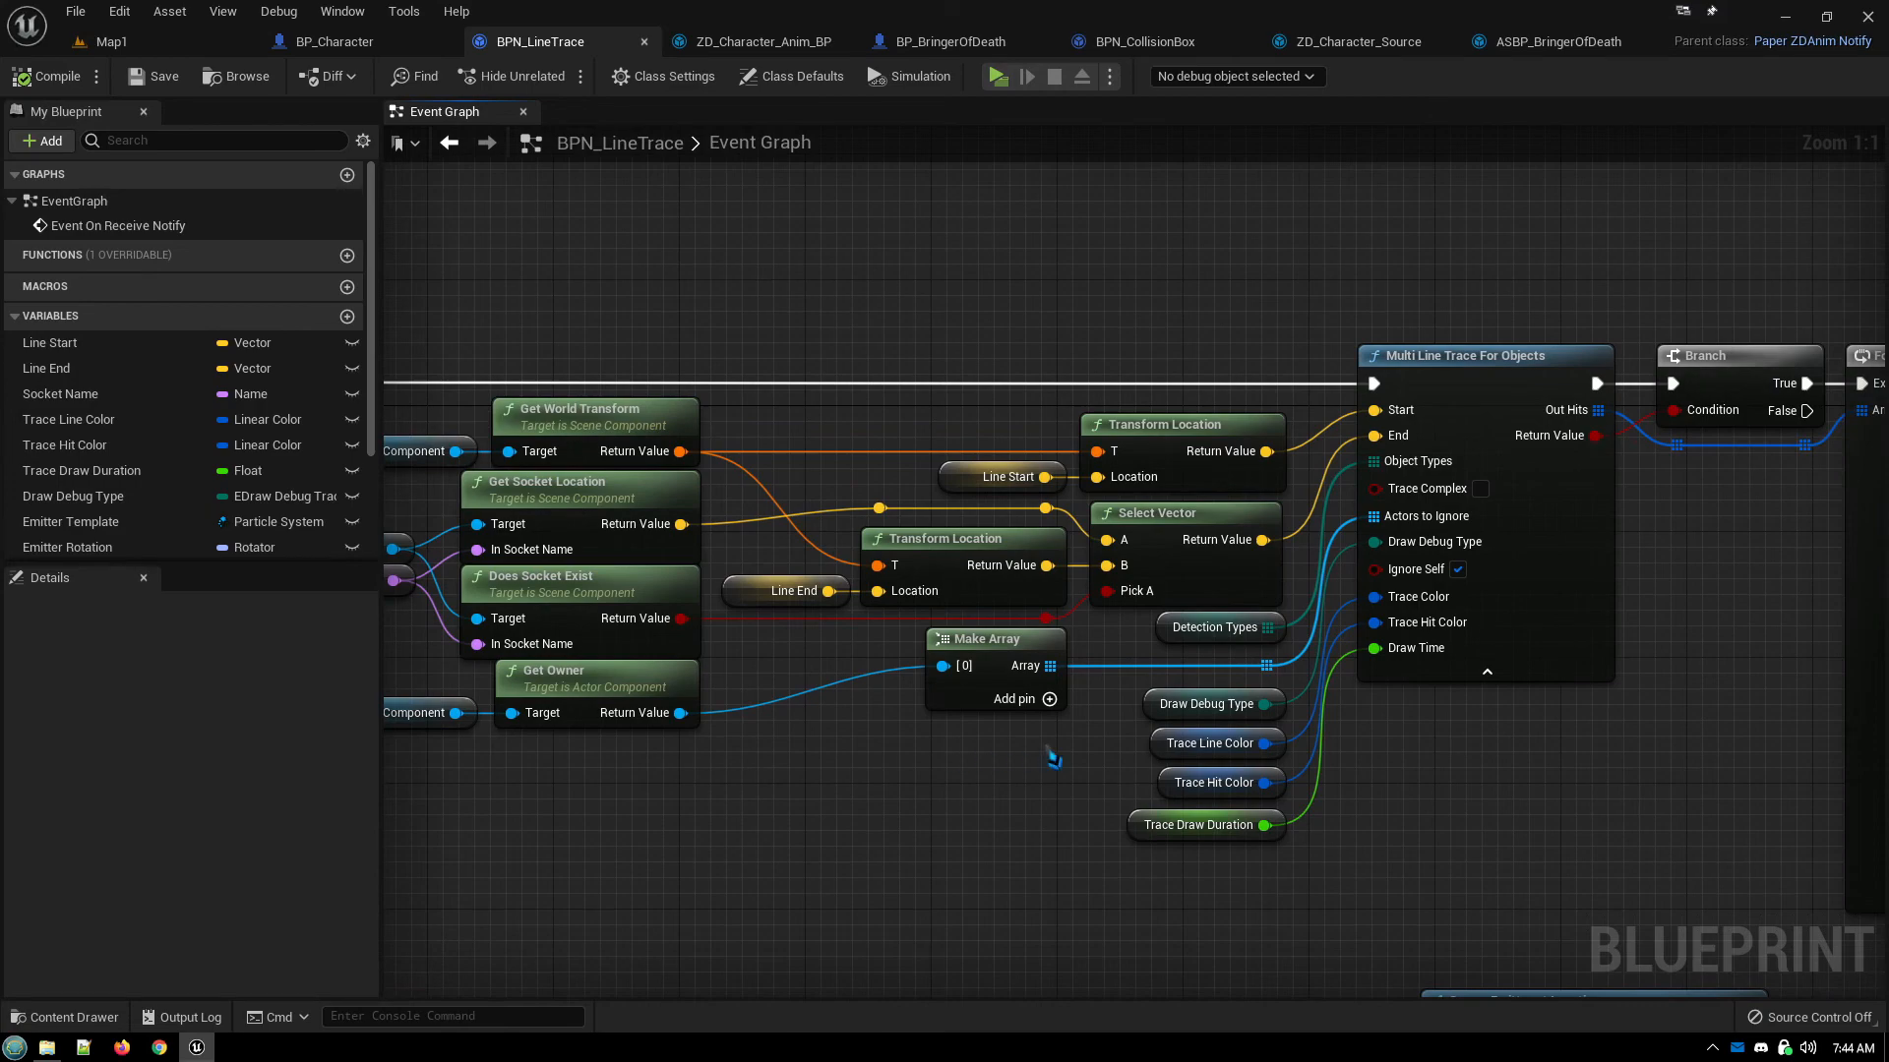
right_click_drag(1047, 748, 992, 756)
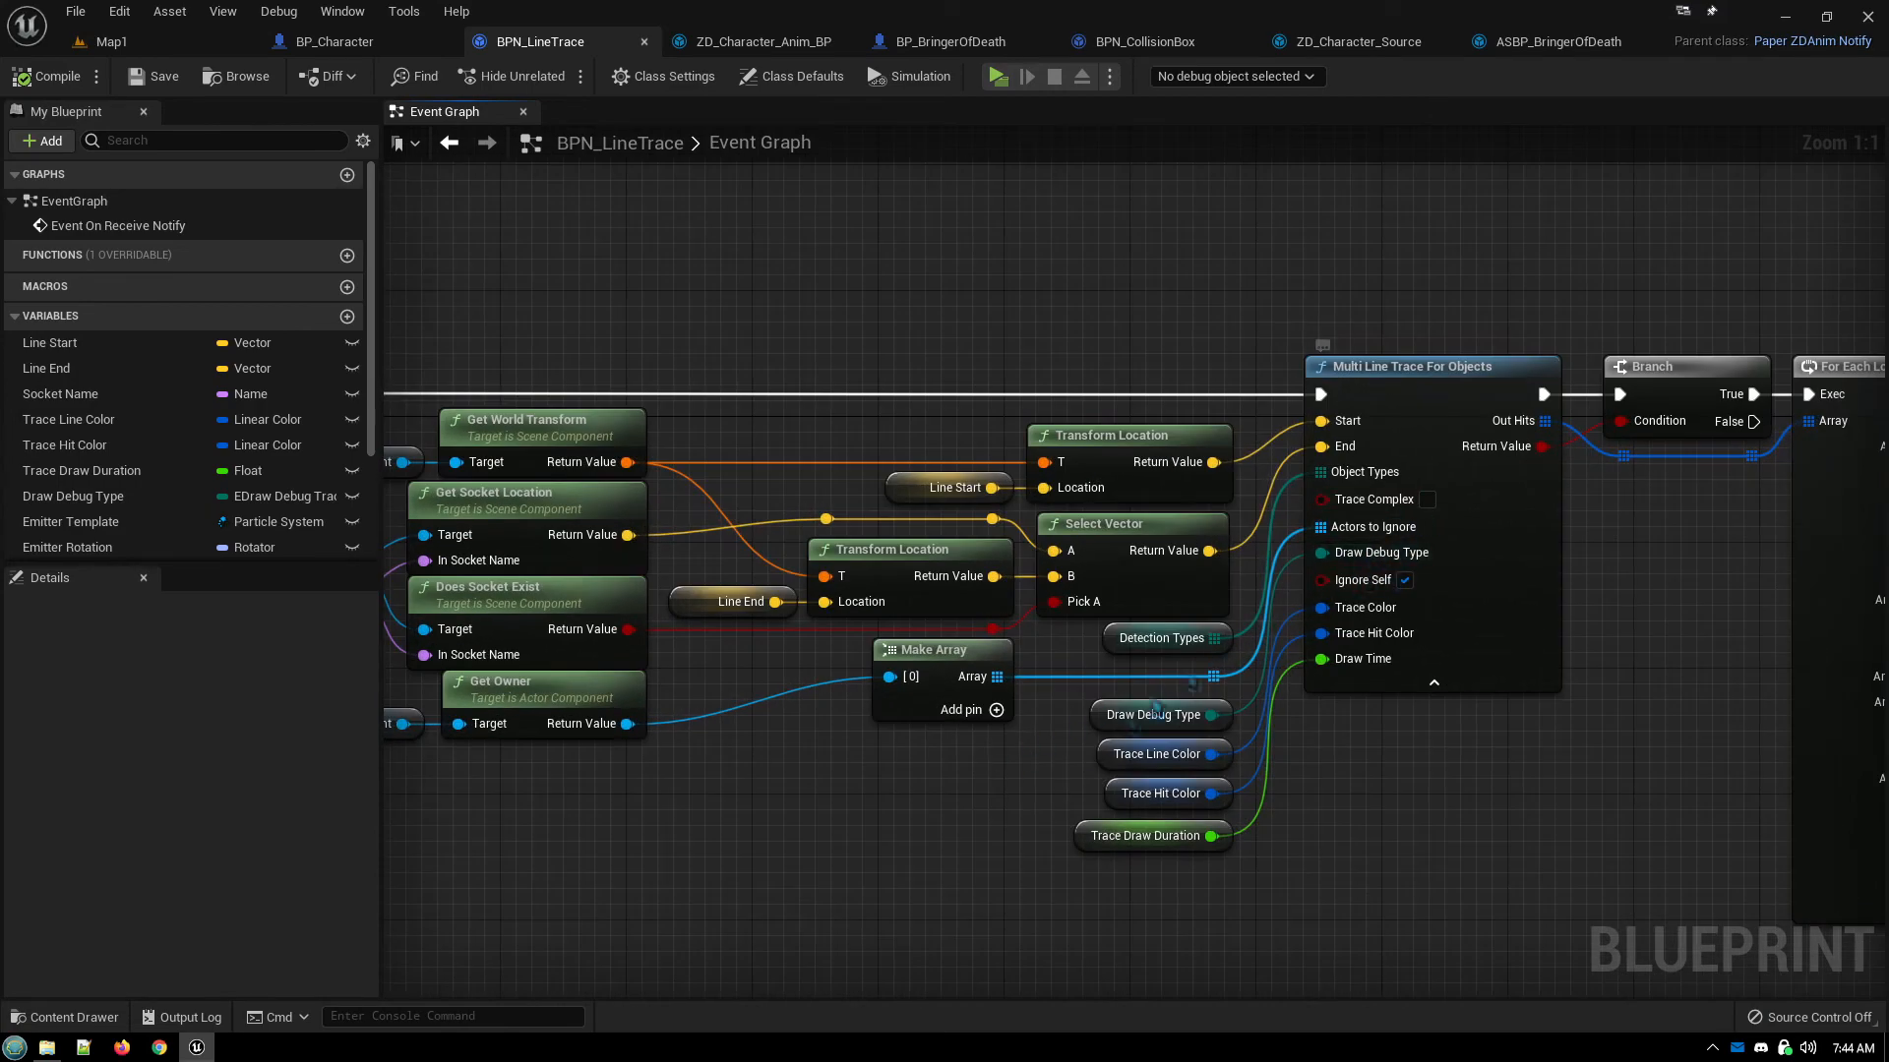
right_click_drag(990, 832, 822, 795)
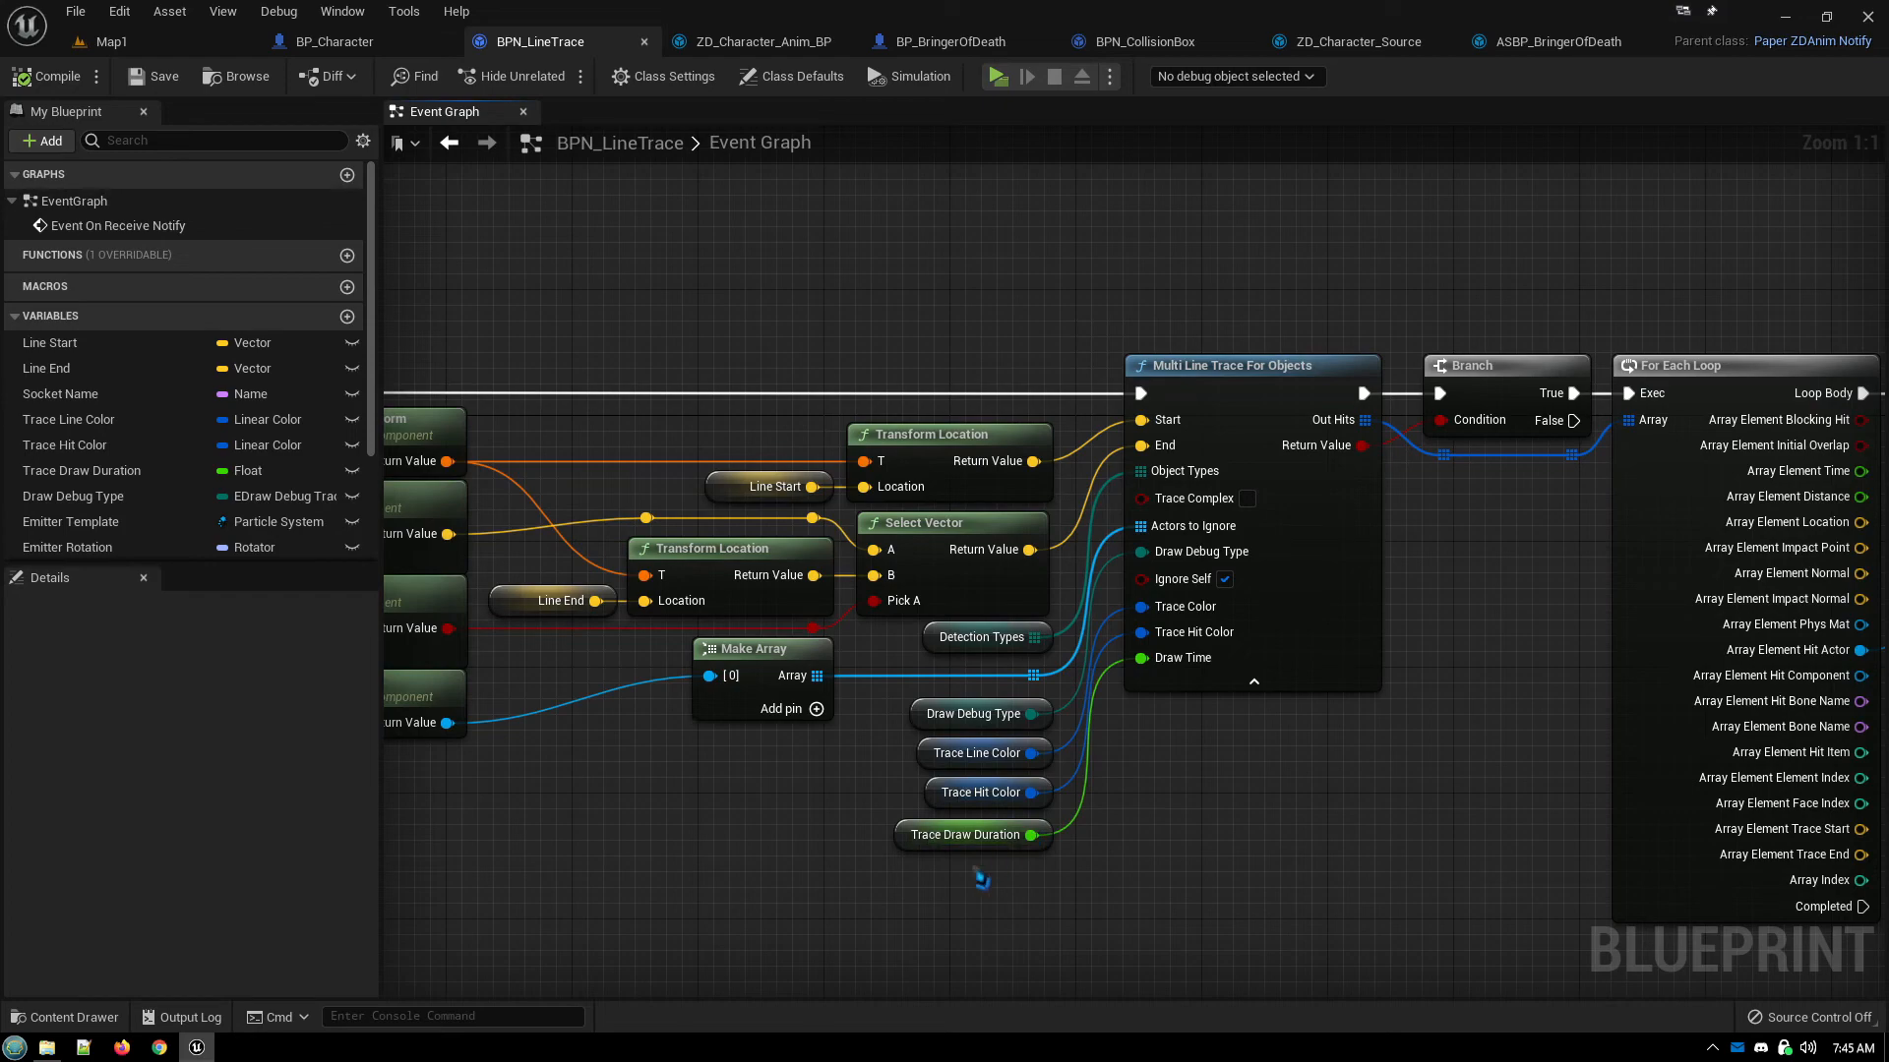
Examine how the trace's Out Hits pass through the Branch and For Each Loop into Apply Damage and its instigator, causer and damage inputs
right_click_drag(1269, 825, 869, 848)
right_click_drag(967, 696, 844, 696)
right_click_drag(831, 349, 644, 322)
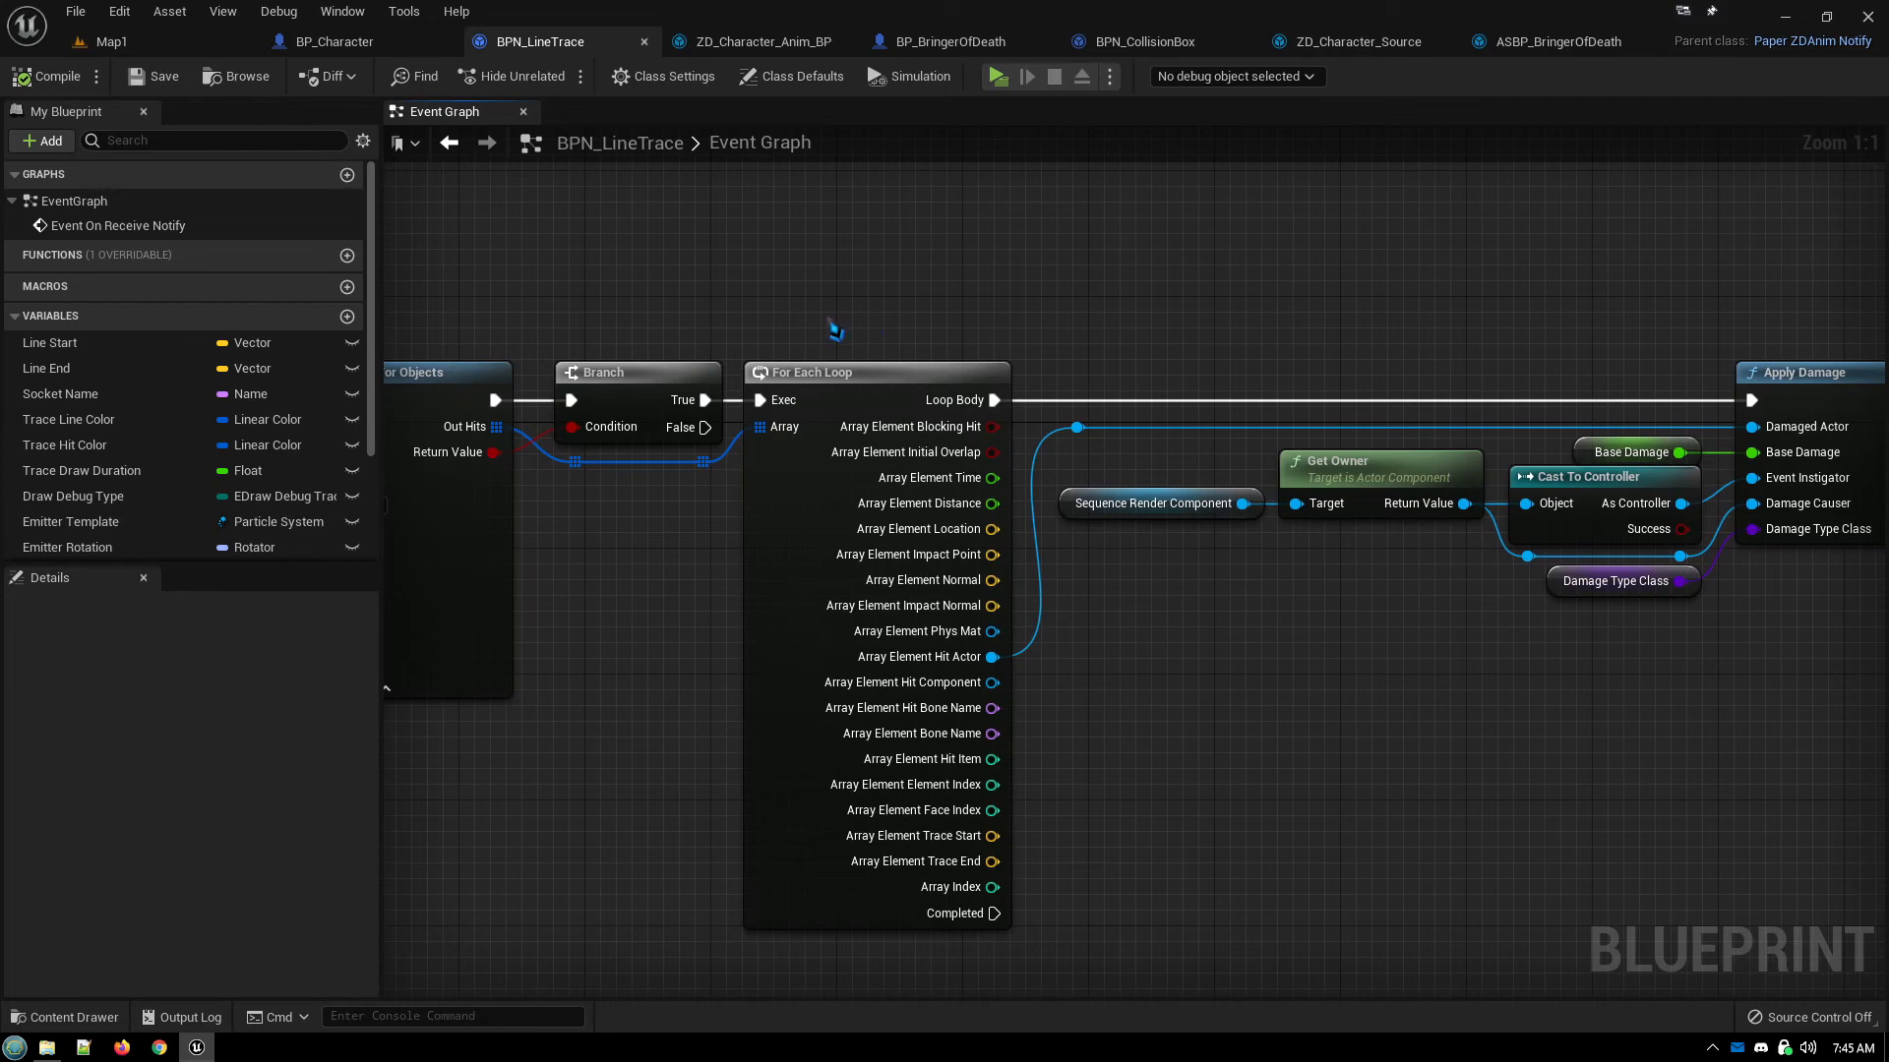
right_click_drag(831, 325, 811, 316)
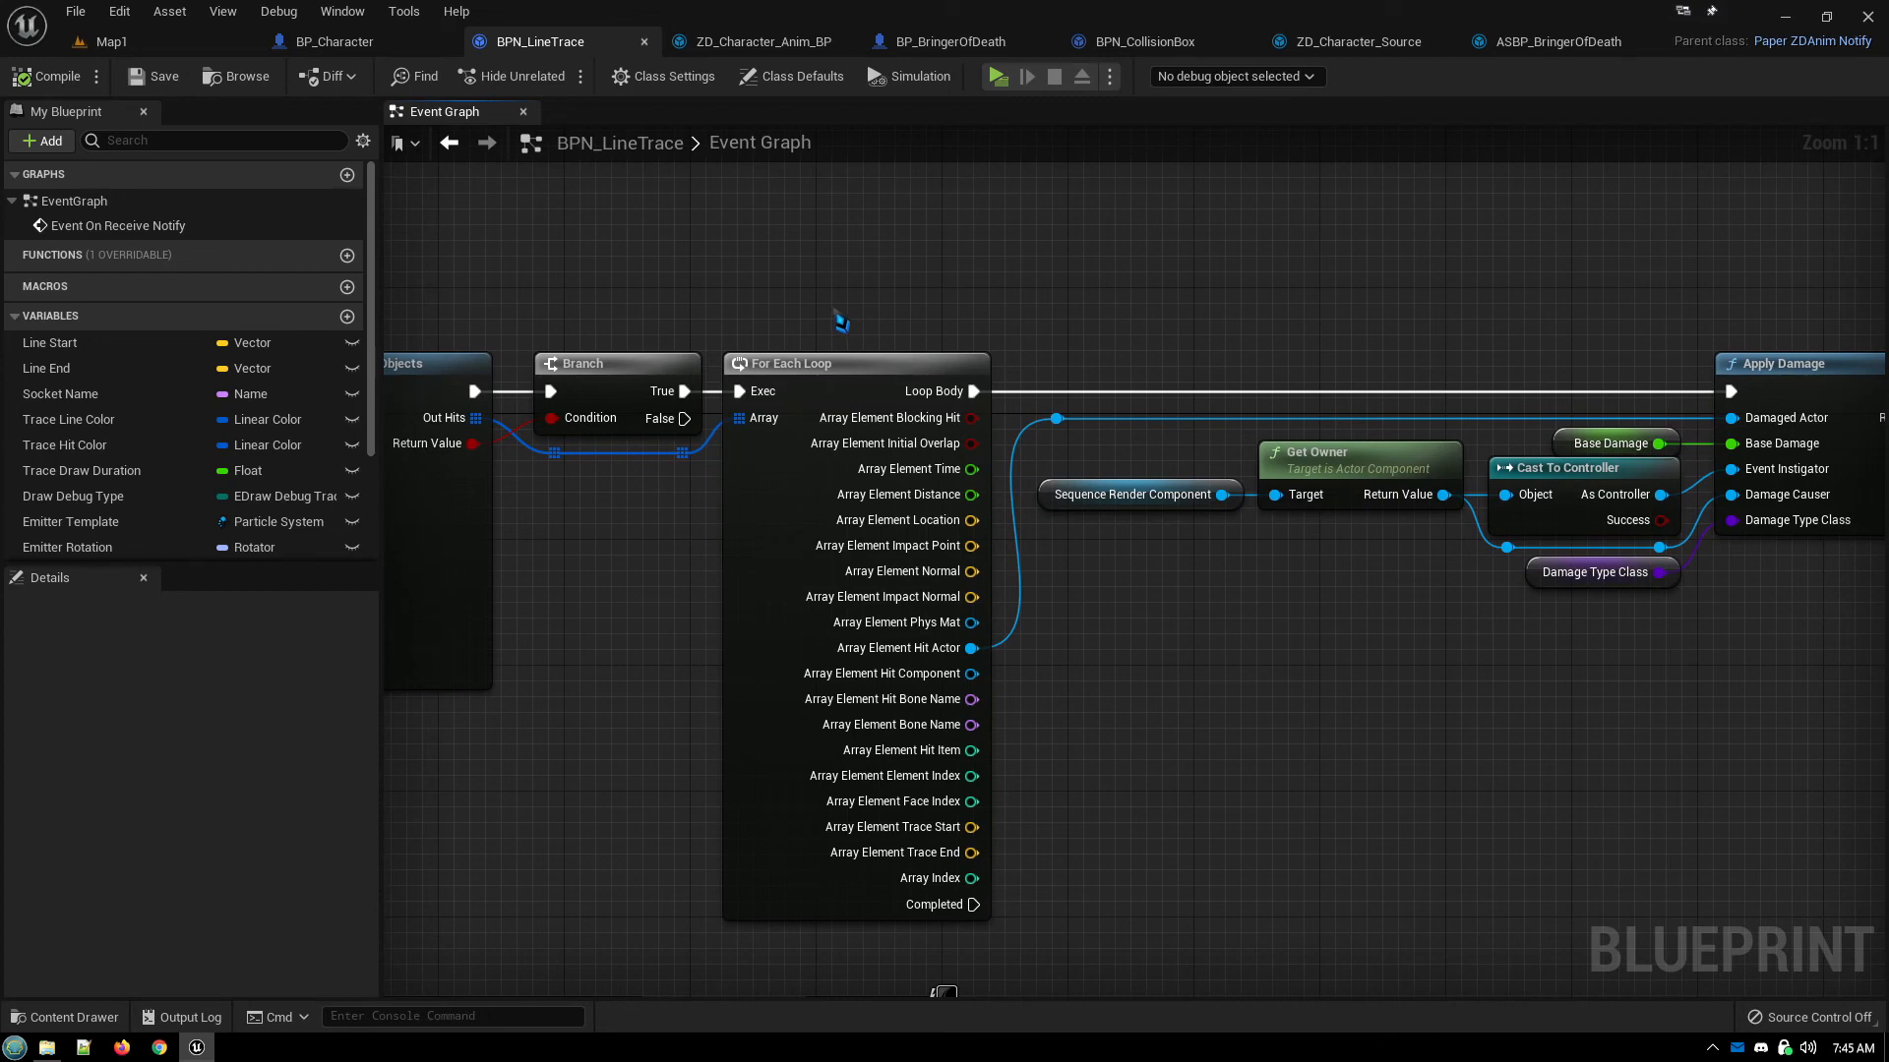
right_click_drag(856, 315, 801, 284)
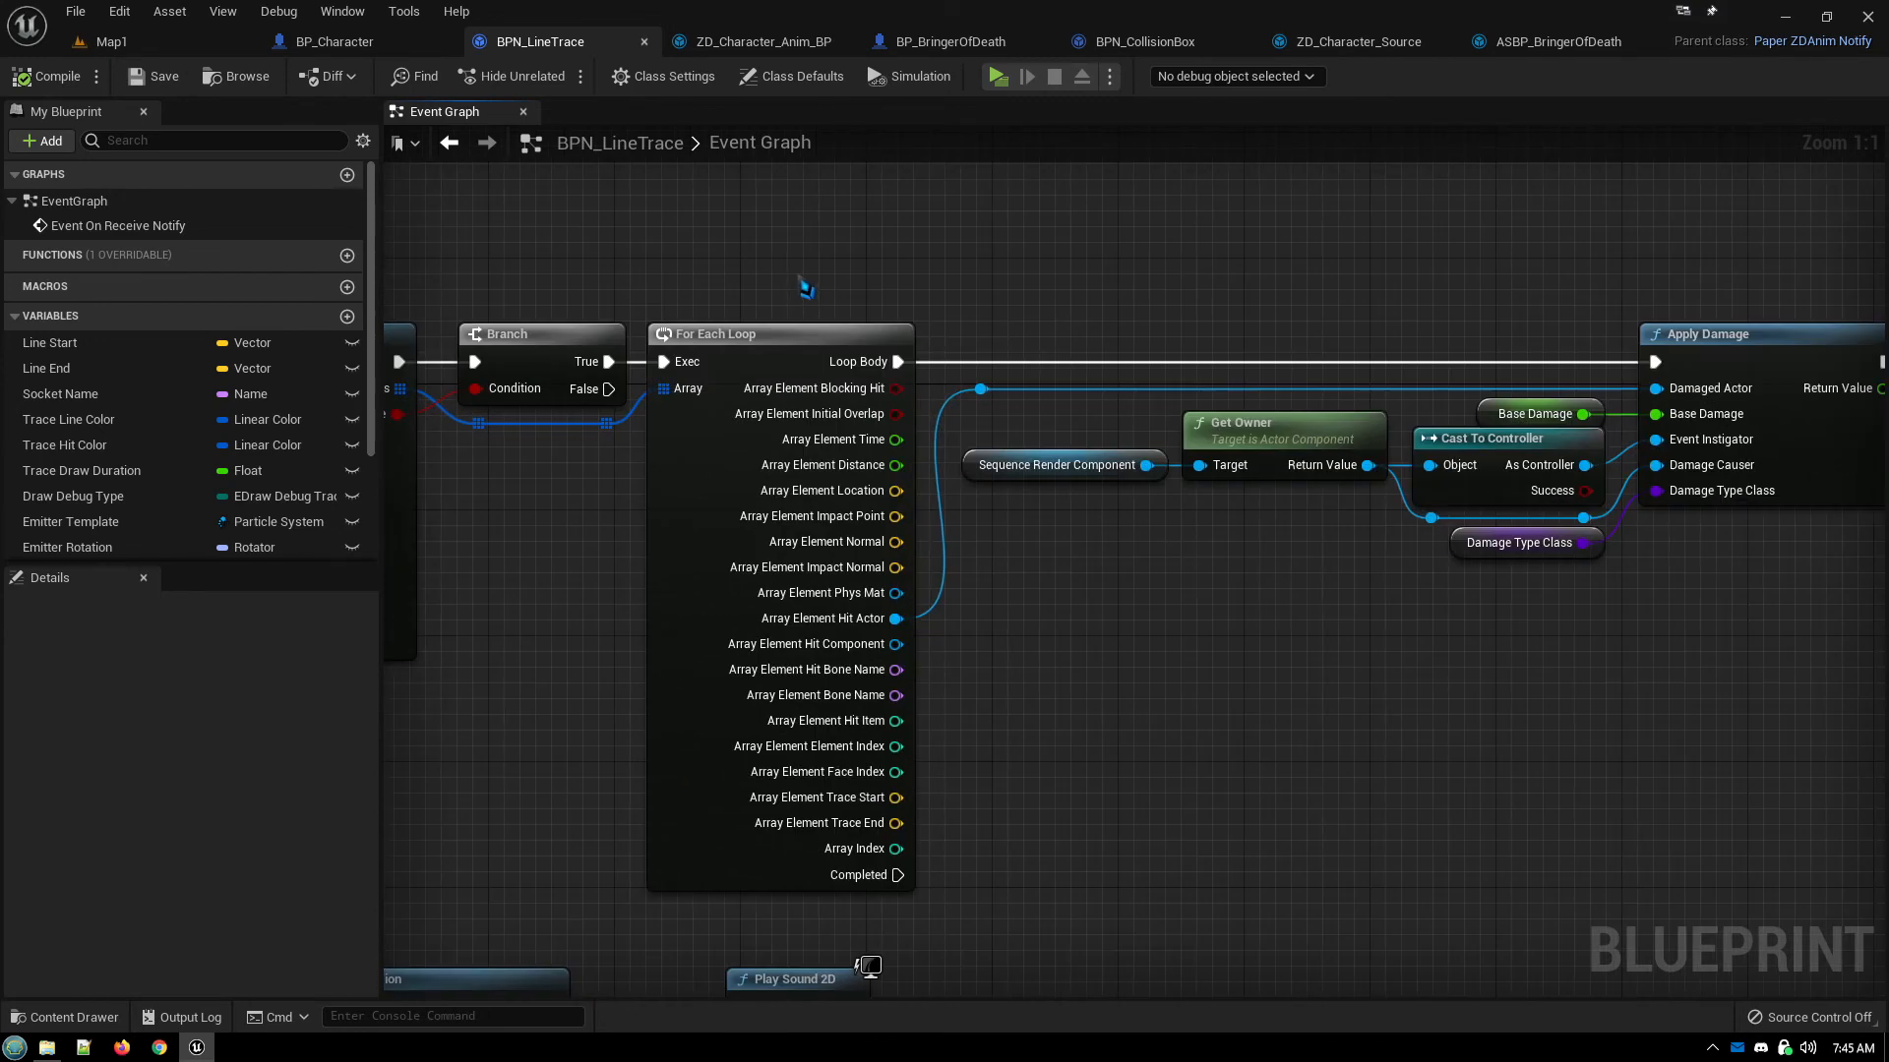
right_click_drag(1133, 701, 833, 686)
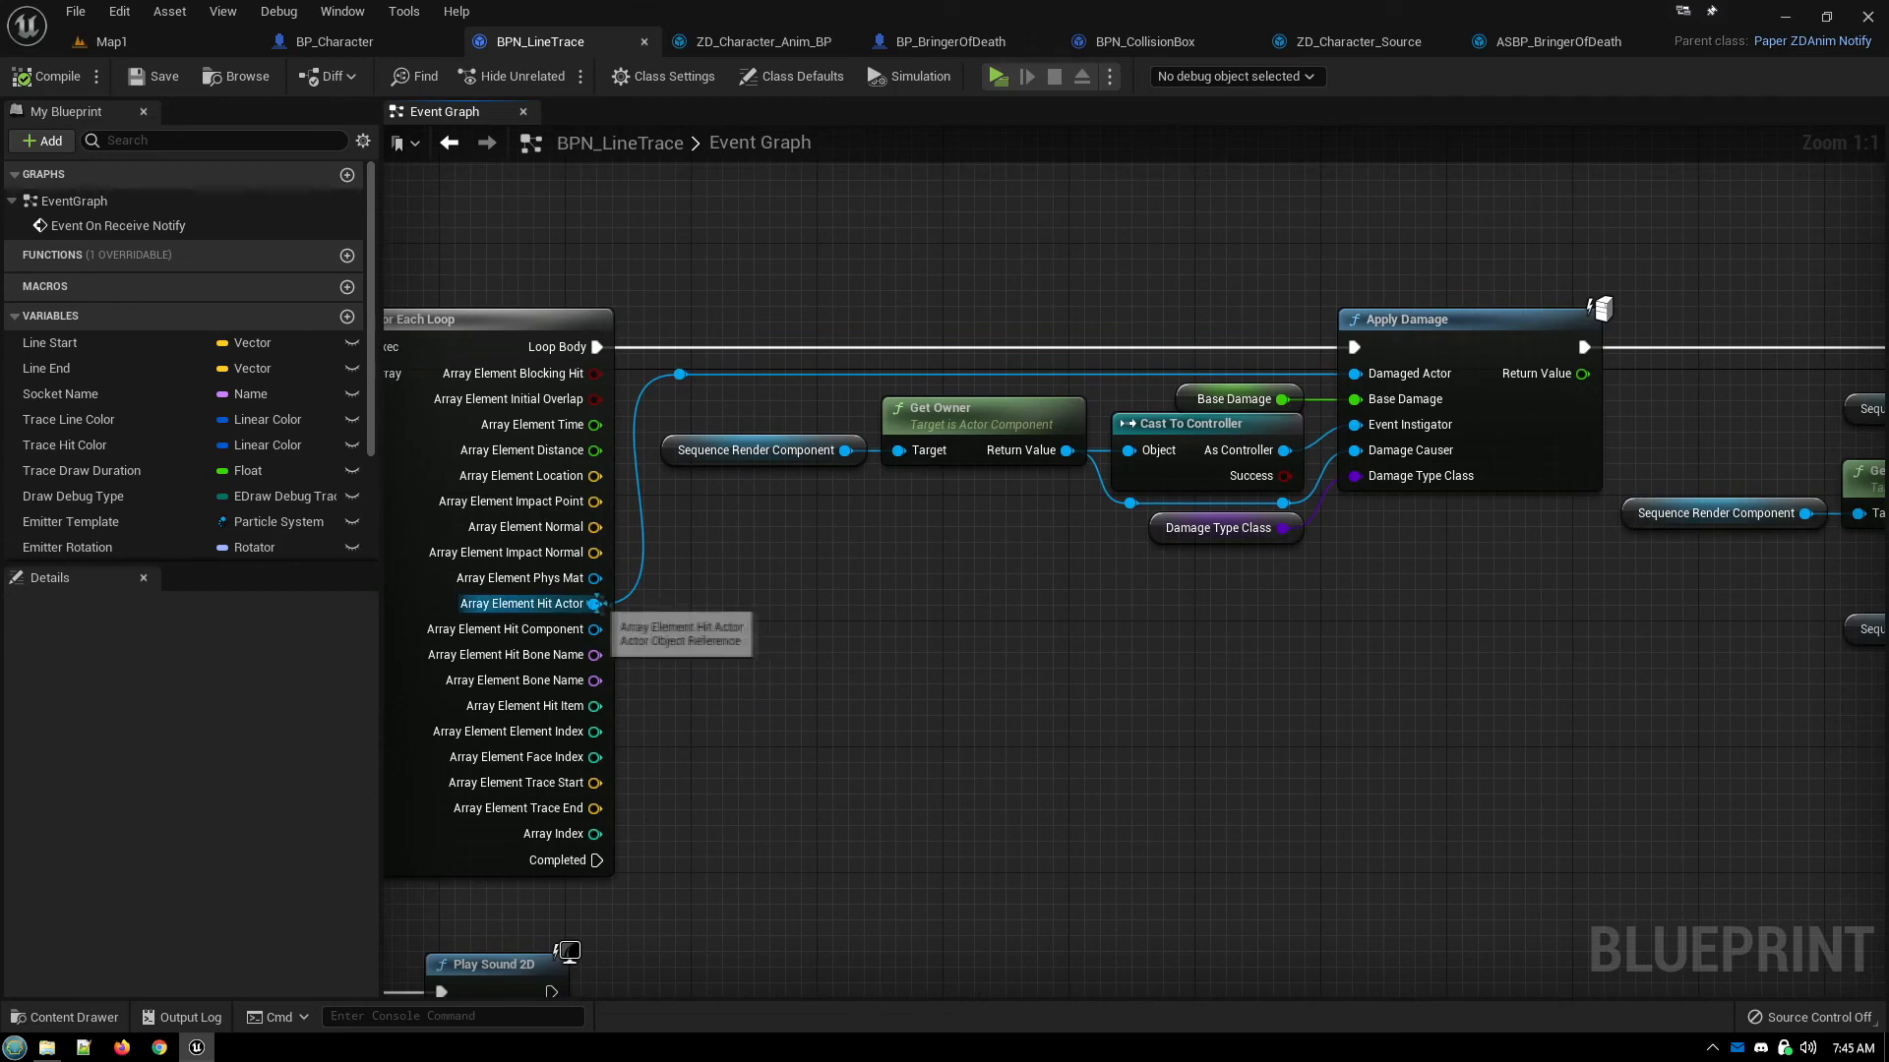
right_click_drag(894, 595, 774, 645)
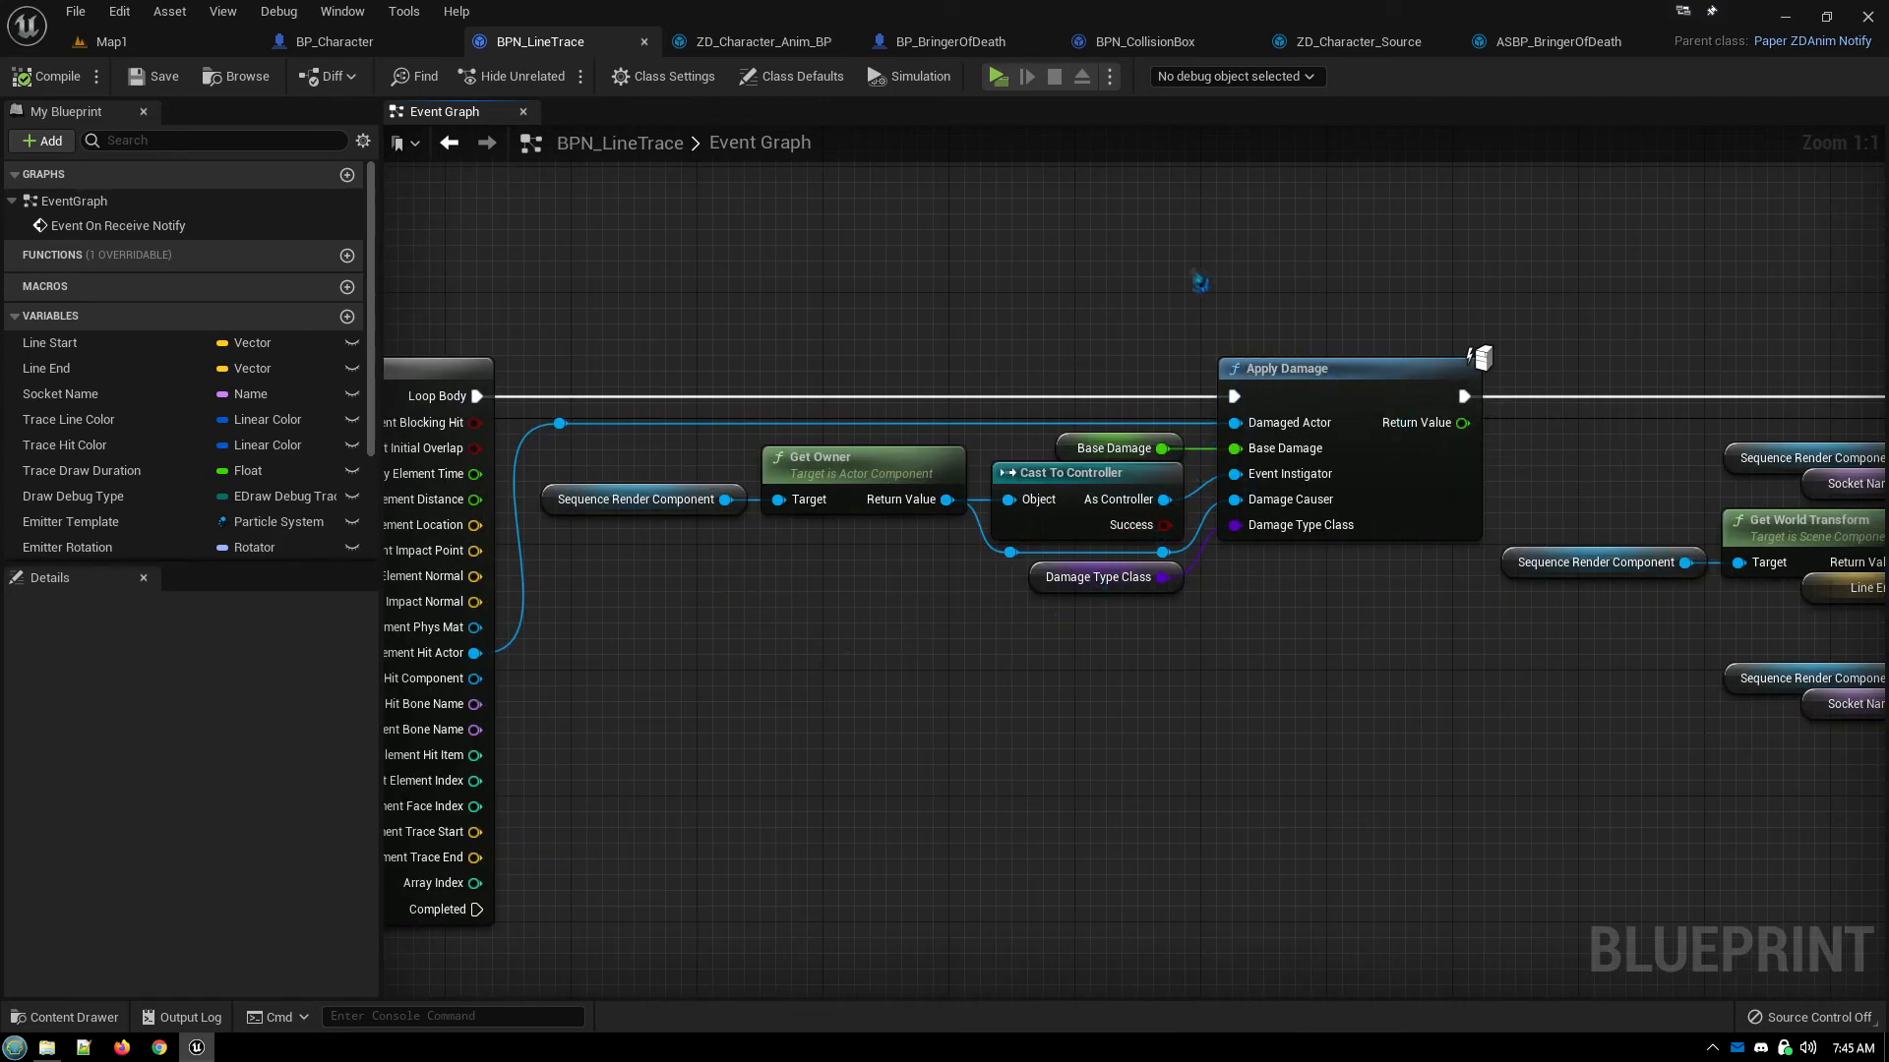
right_click_drag(1196, 287, 1146, 281)
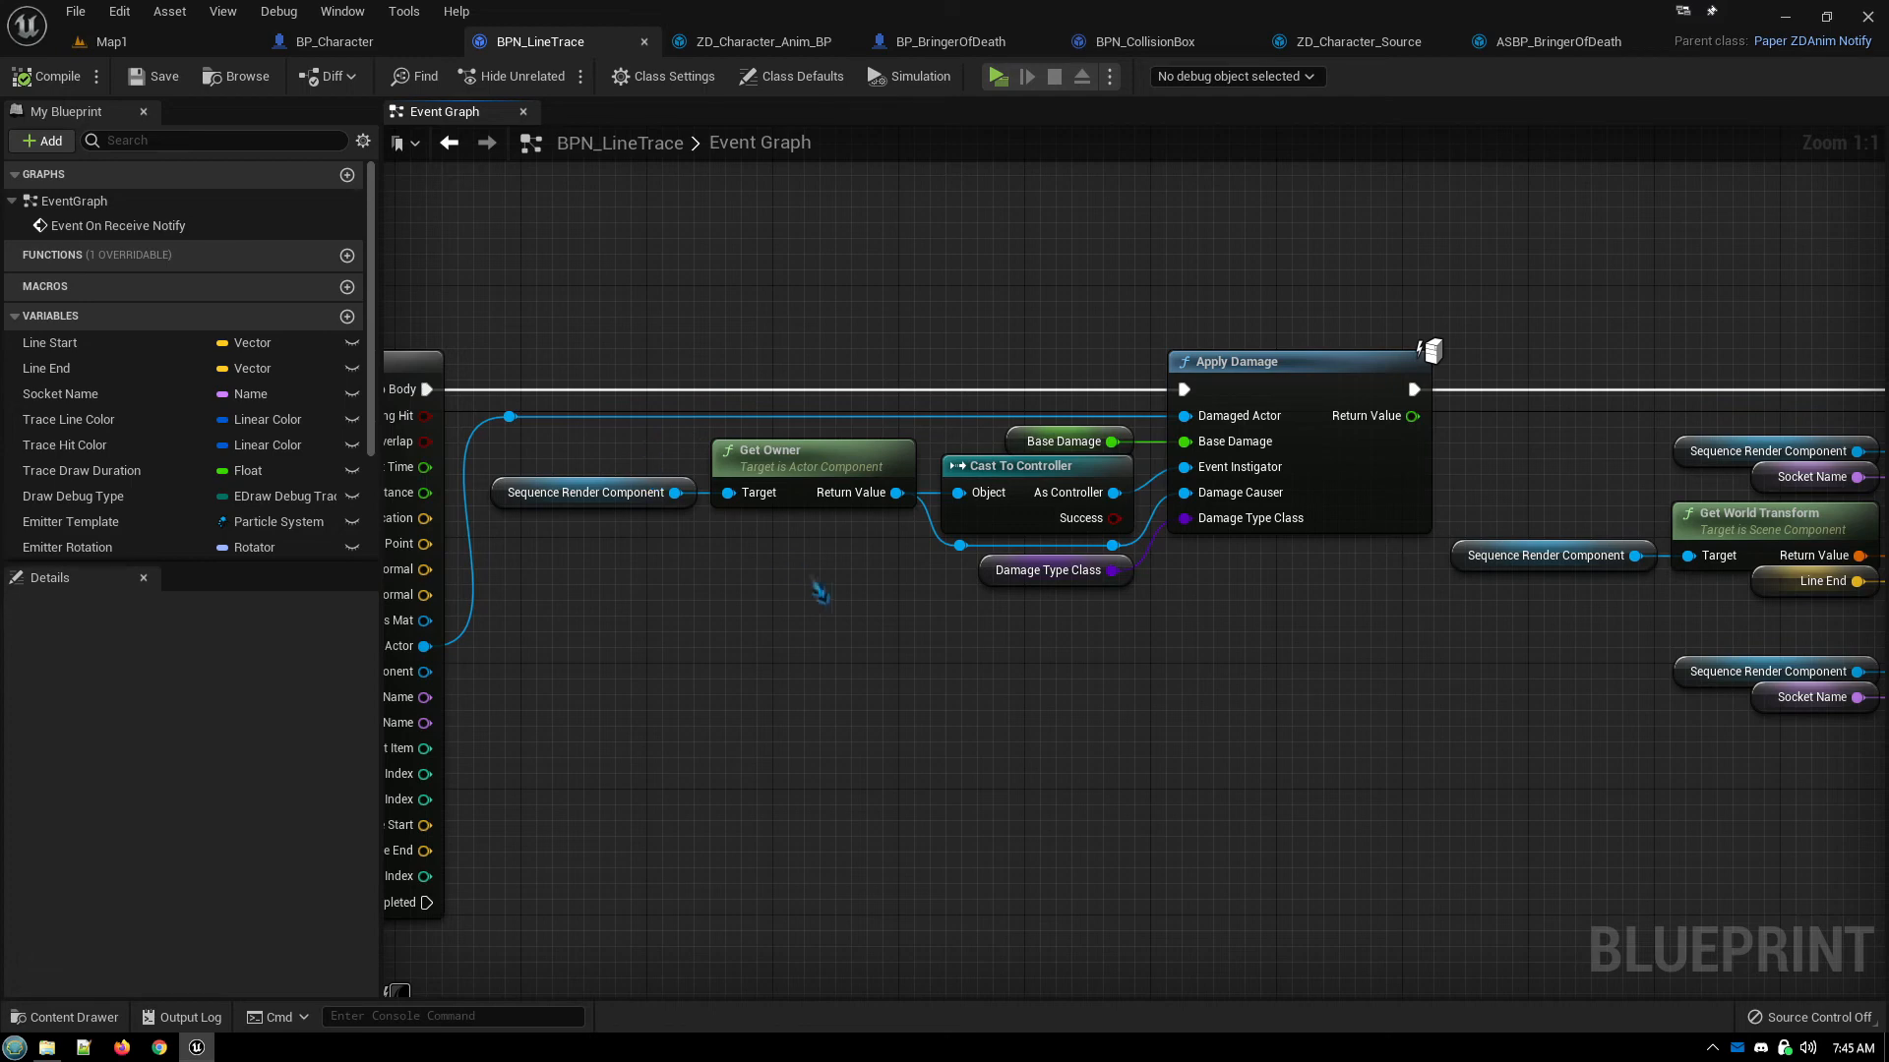
right_click_drag(821, 580, 771, 590)
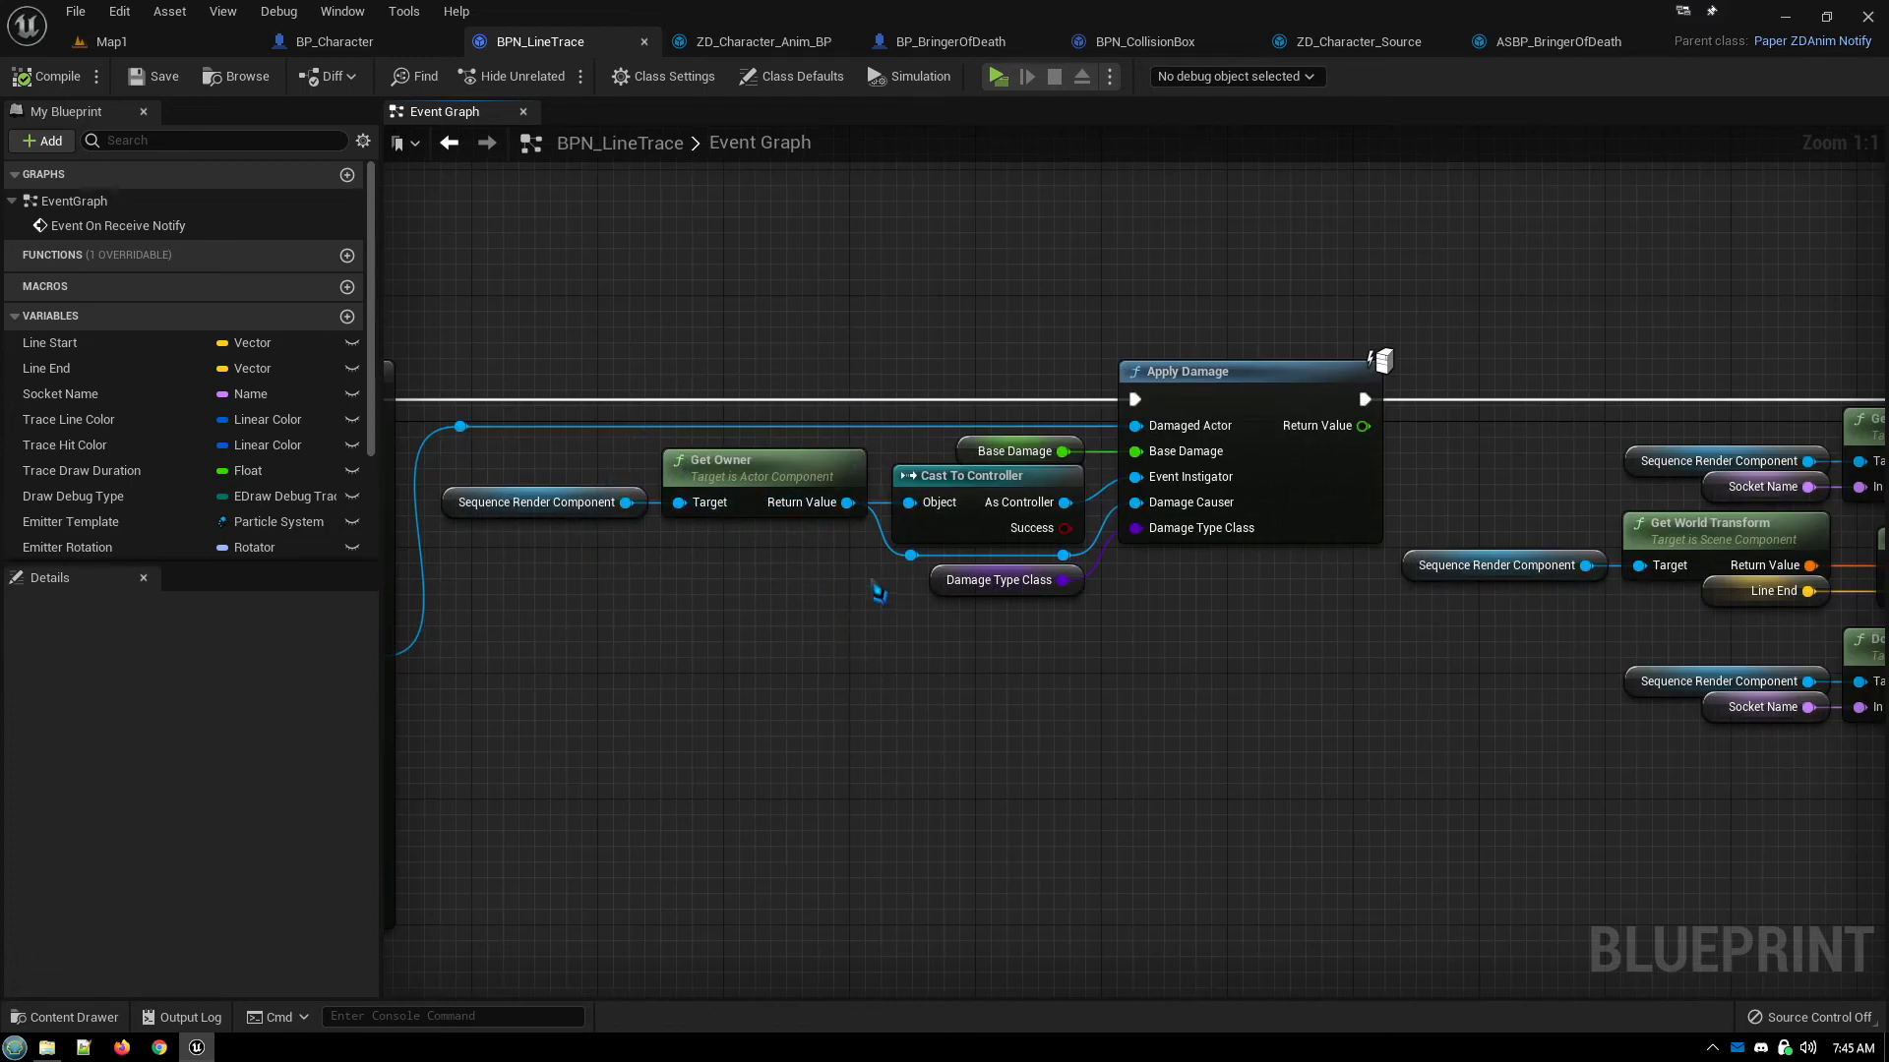
right_click_drag(901, 596, 864, 610)
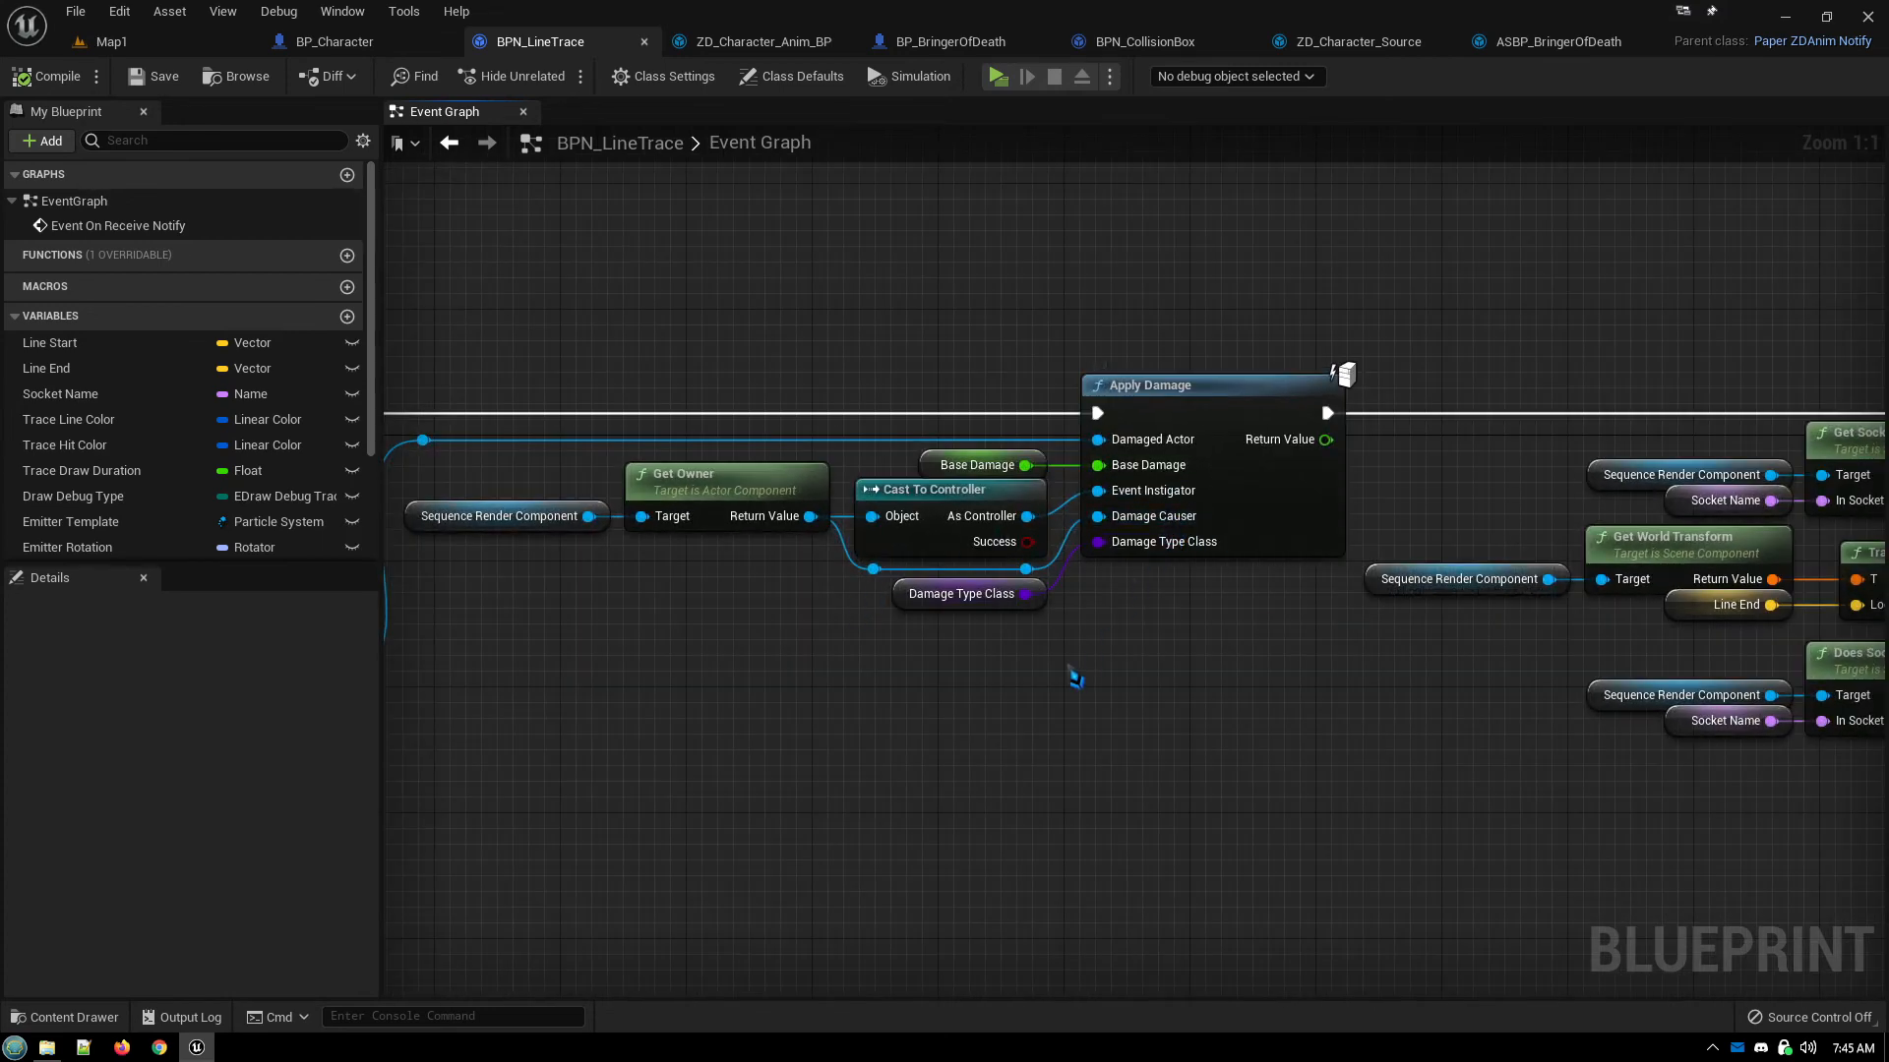
right_click_drag(1045, 664, 920, 676)
Examine the socket or Line End location feeding Spawn Emitter at Location and the Play Sound 2D node after Apply Damage
right_click_drag(1147, 772, 529, 791)
right_click_drag(1079, 846, 877, 839)
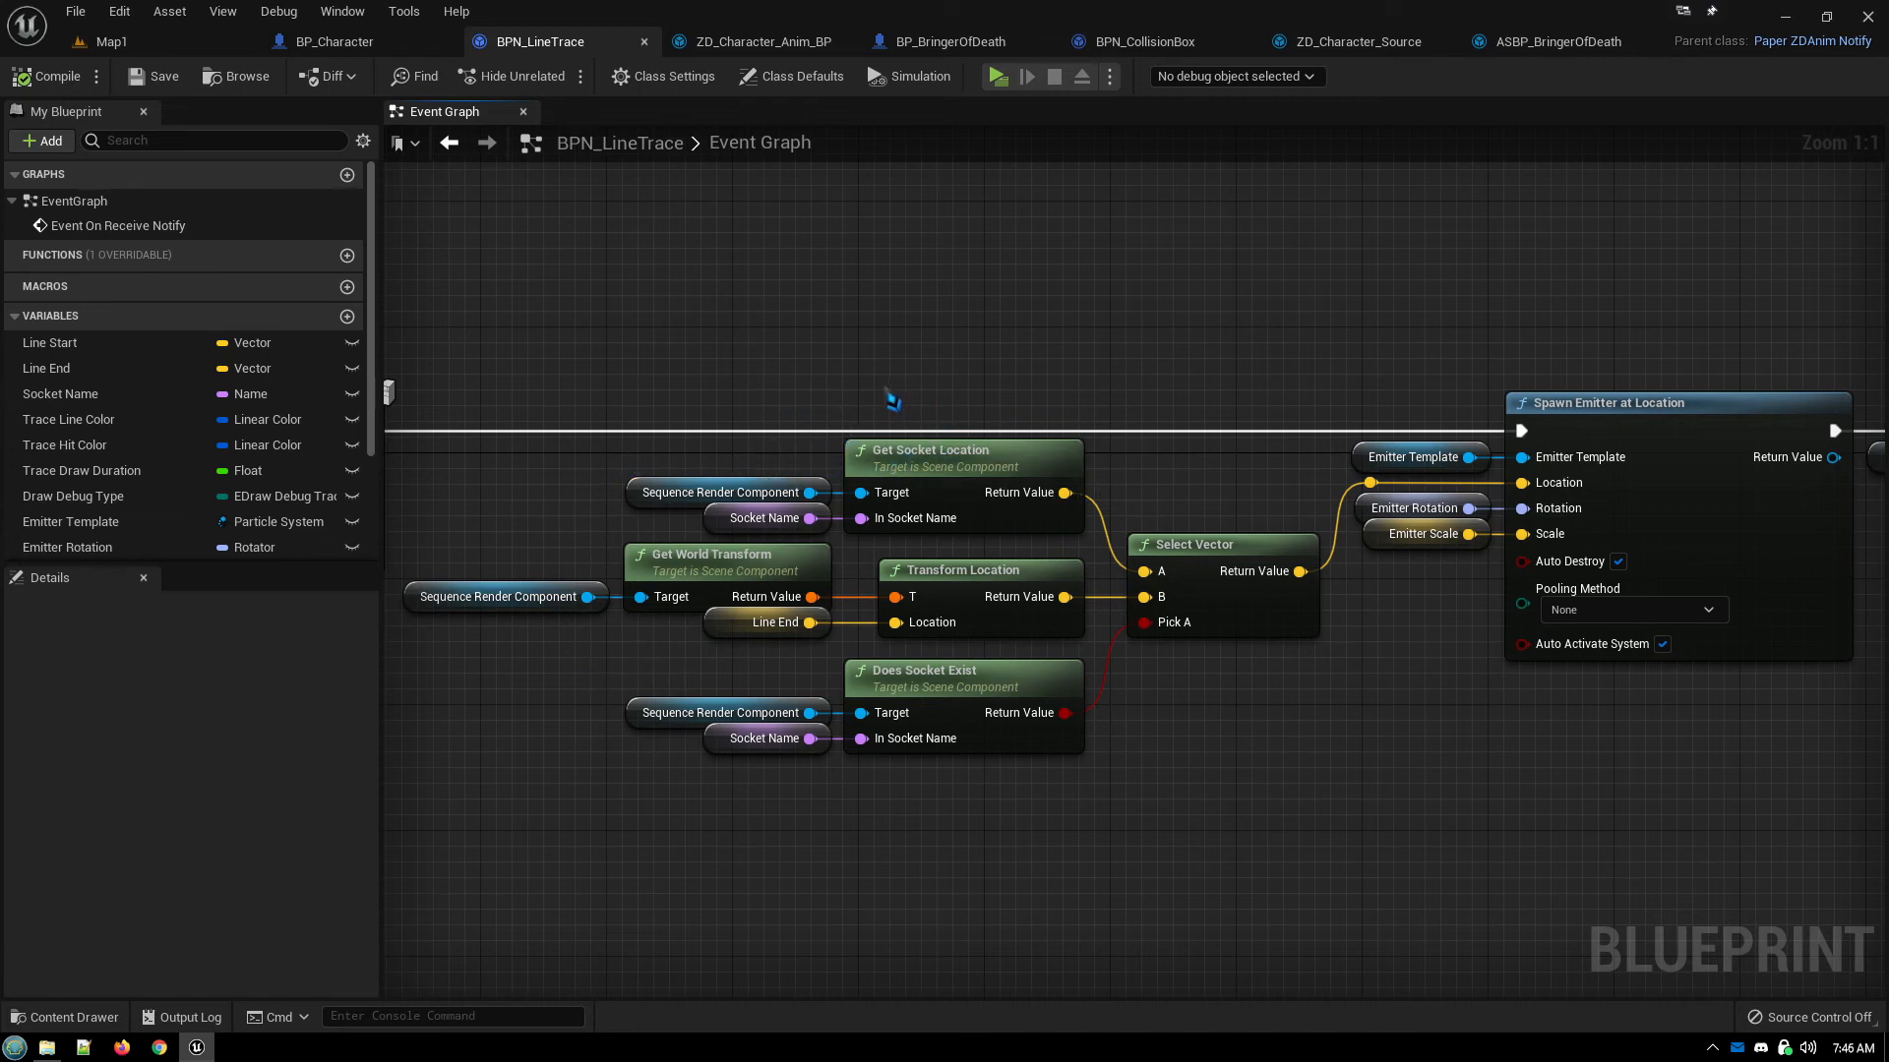
right_click_drag(1309, 792, 949, 797)
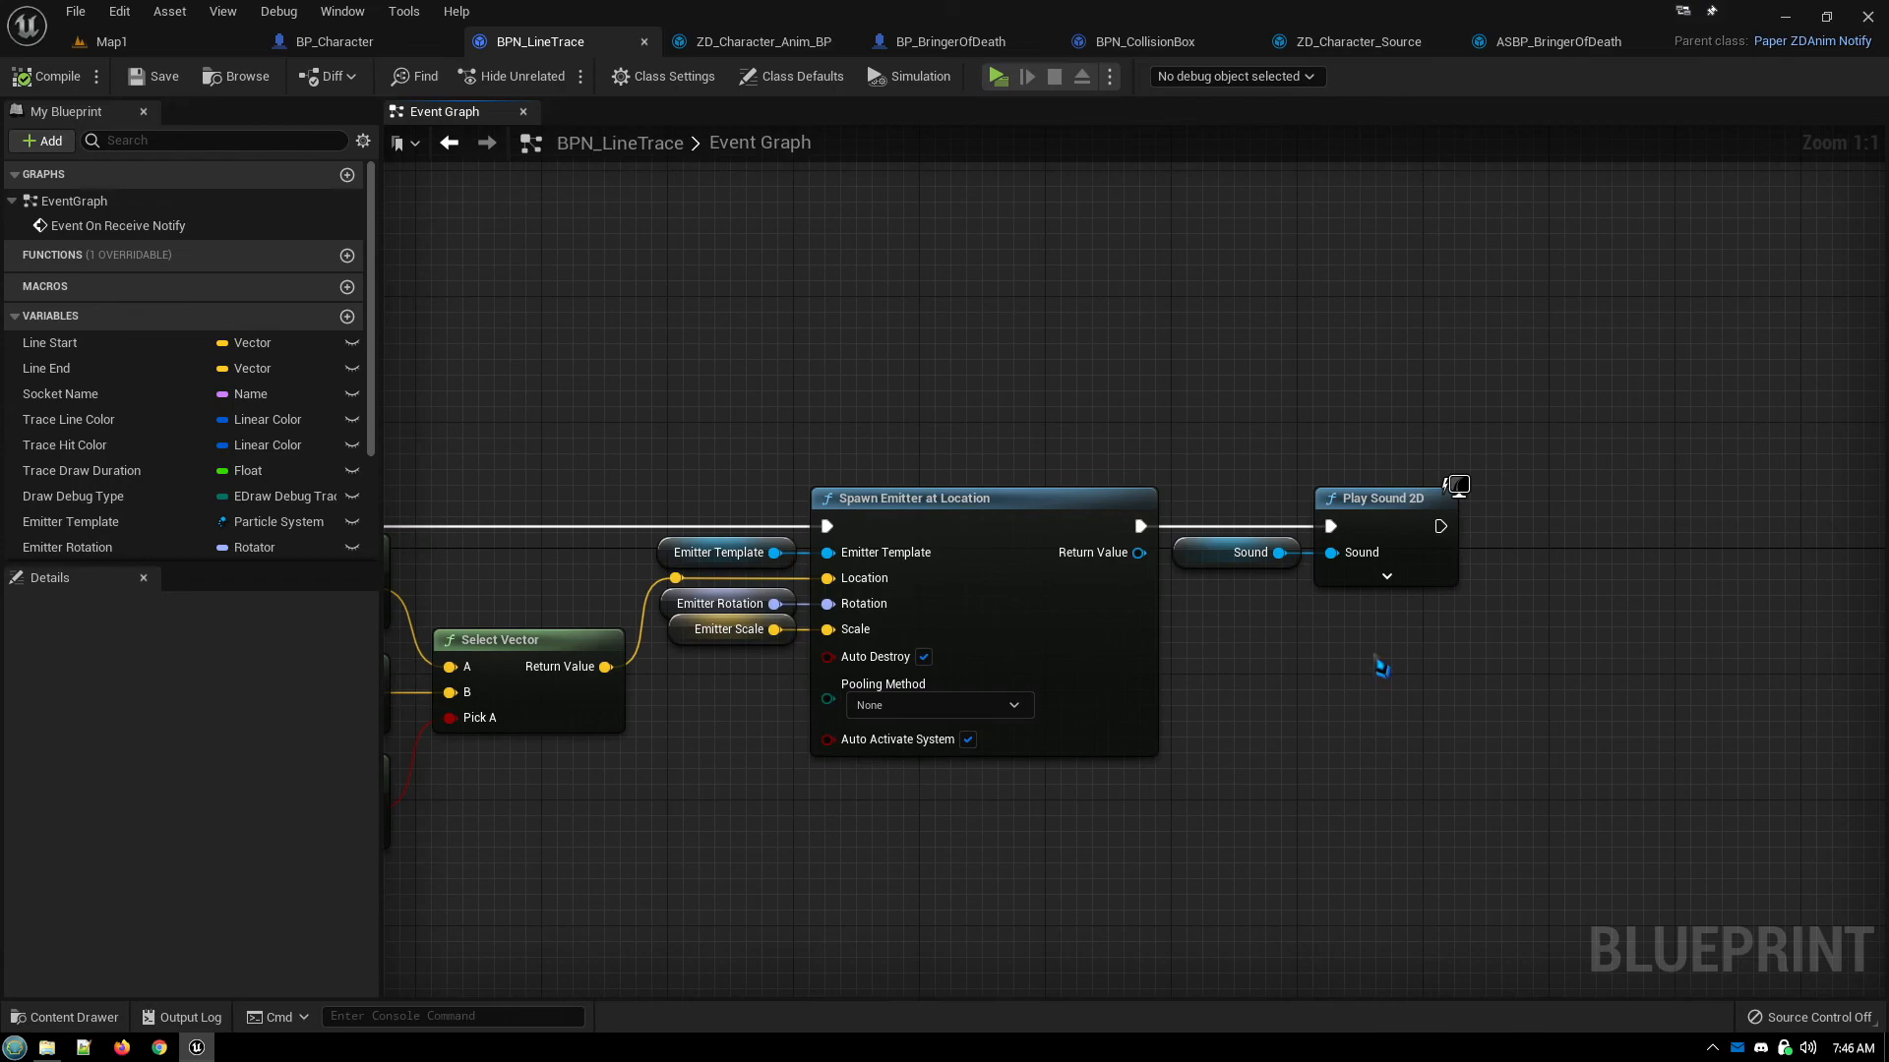
Review the graph back to Event On Receive Notify, comparing the Is Valid trace branch with the Is Not Valid Draw Debug Line branch
right_click_drag(895, 856, 1097, 747)
right_click_drag(957, 784, 1217, 716)
right_click_drag(632, 771, 1325, 757)
right_click_drag(757, 711, 1261, 795)
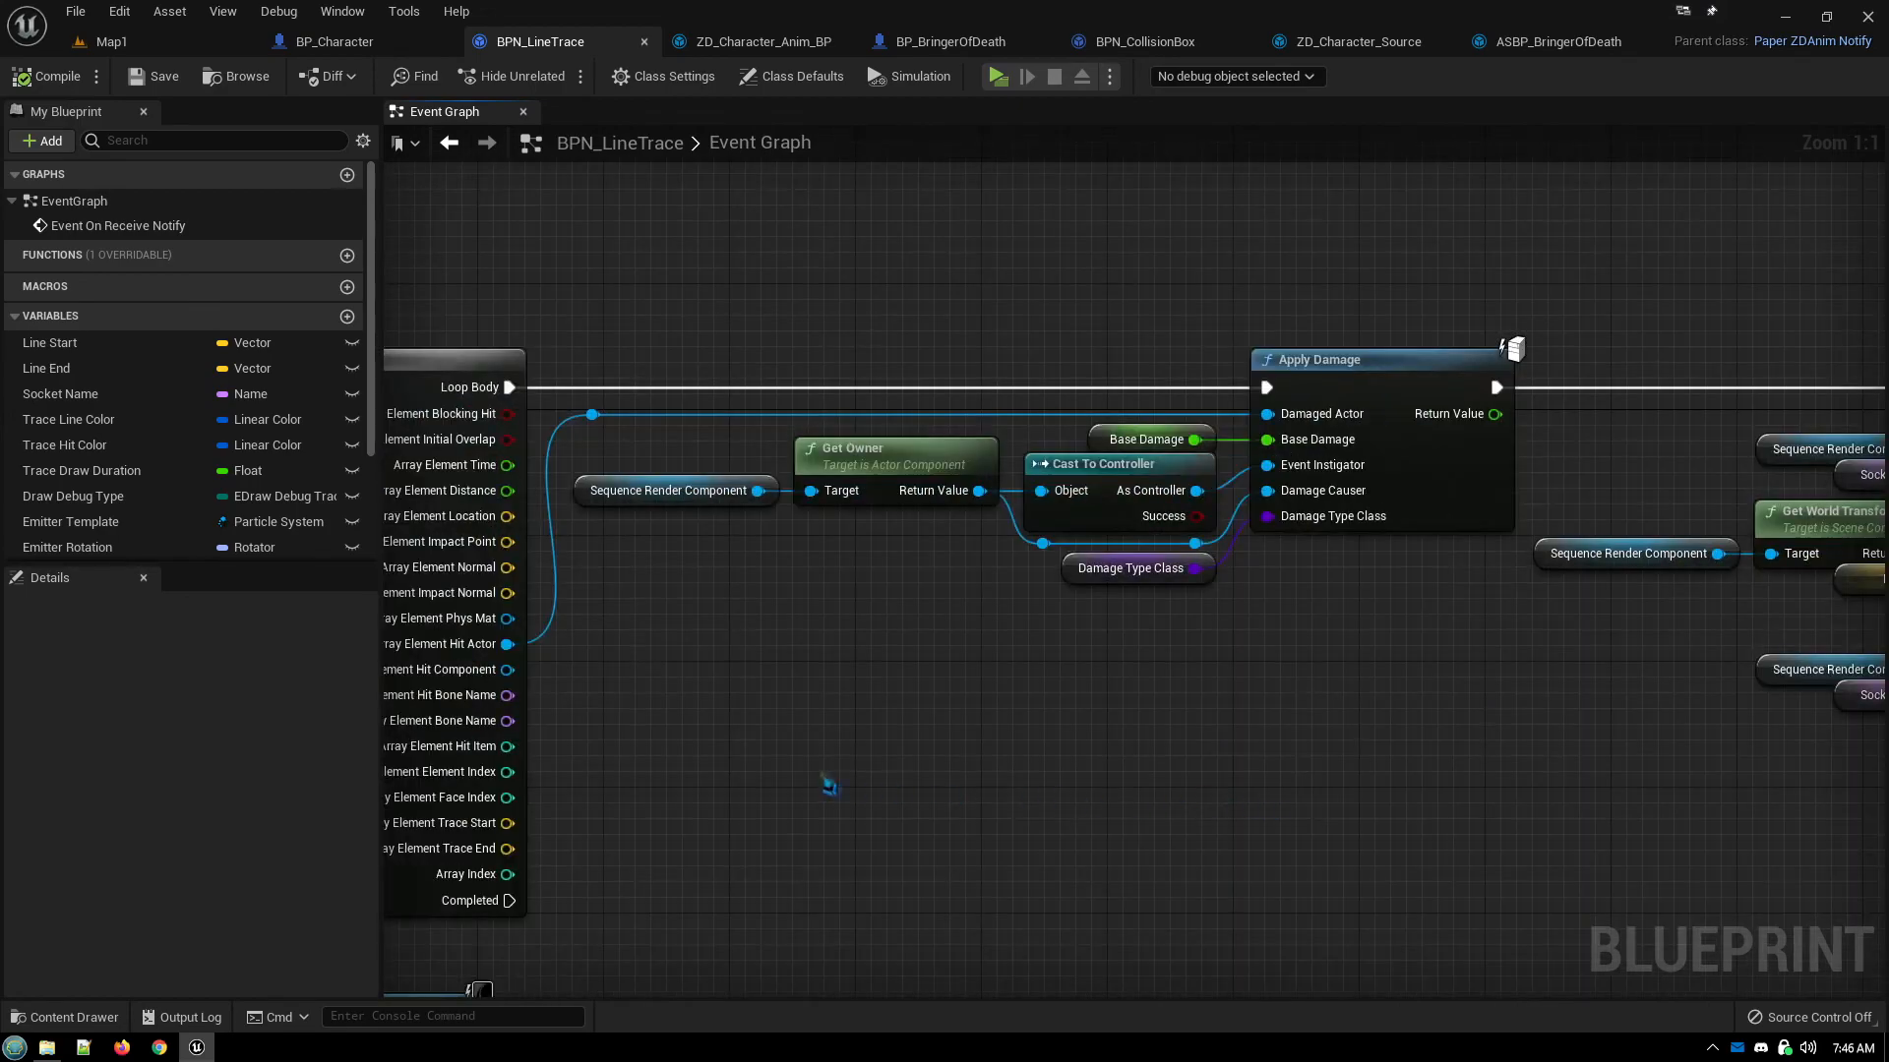
right_click_drag(825, 773, 1322, 692)
right_click_drag(520, 773, 993, 739)
right_click_drag(693, 834, 1105, 779)
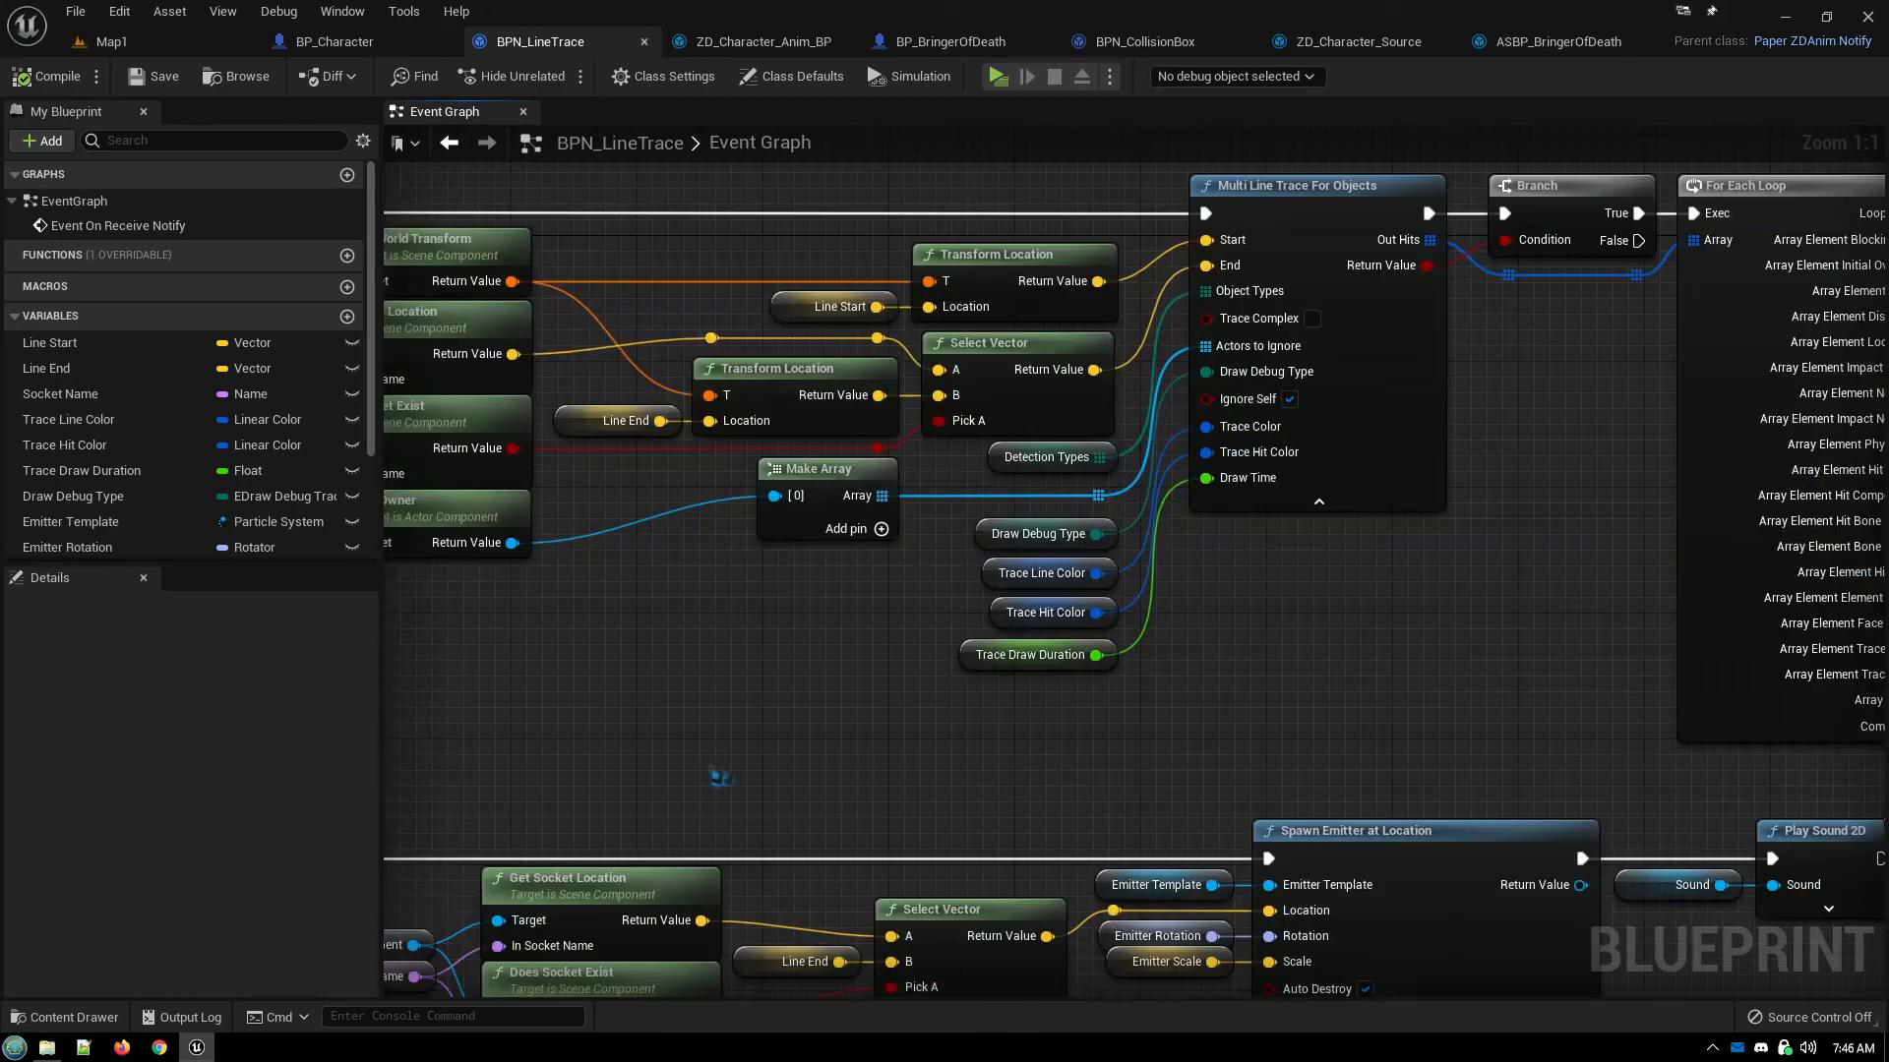
right_click_drag(721, 776, 1131, 787)
right_click_drag(957, 763, 1100, 730)
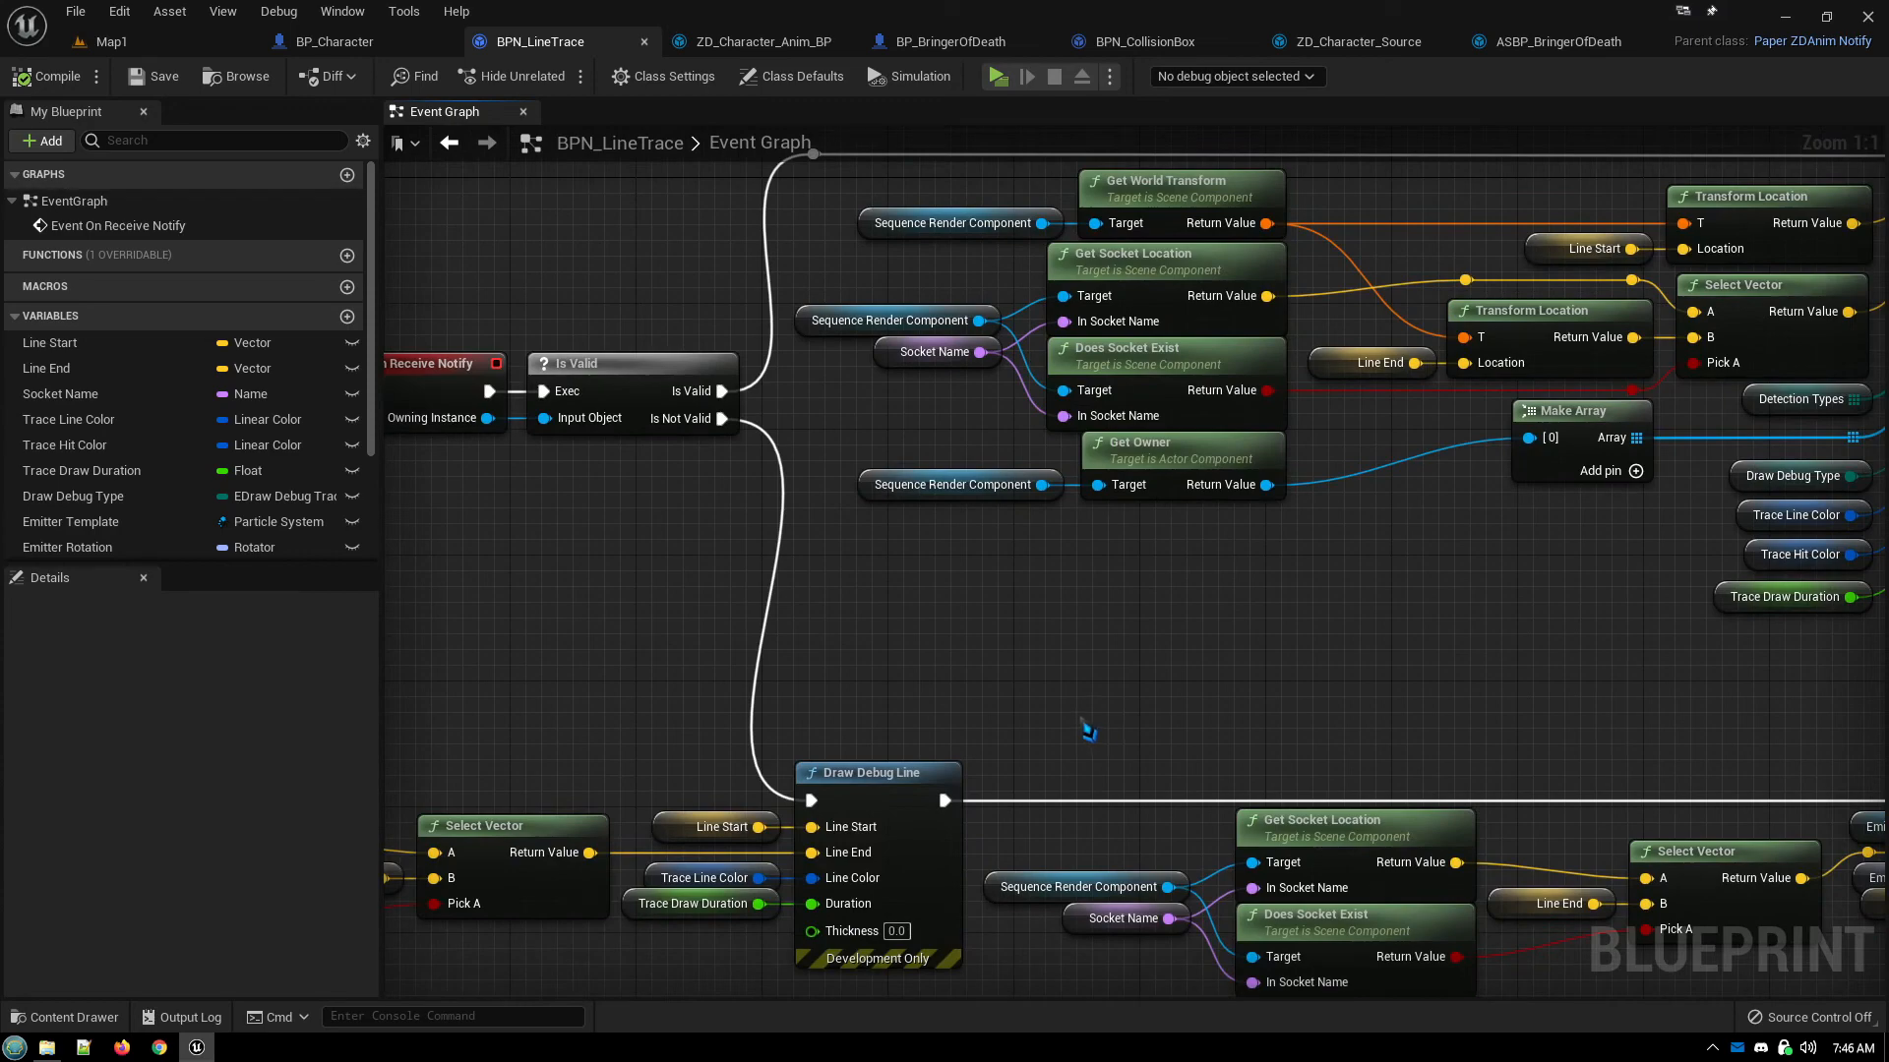
mouse_move(1119, 669)
right_mouse_down()
mouse_move(1118, 801)
mouse_move(1064, 818)
mouse_move(1176, 784)
mouse_move(898, 818)
mouse_move(1264, 787)
right_mouse_up()
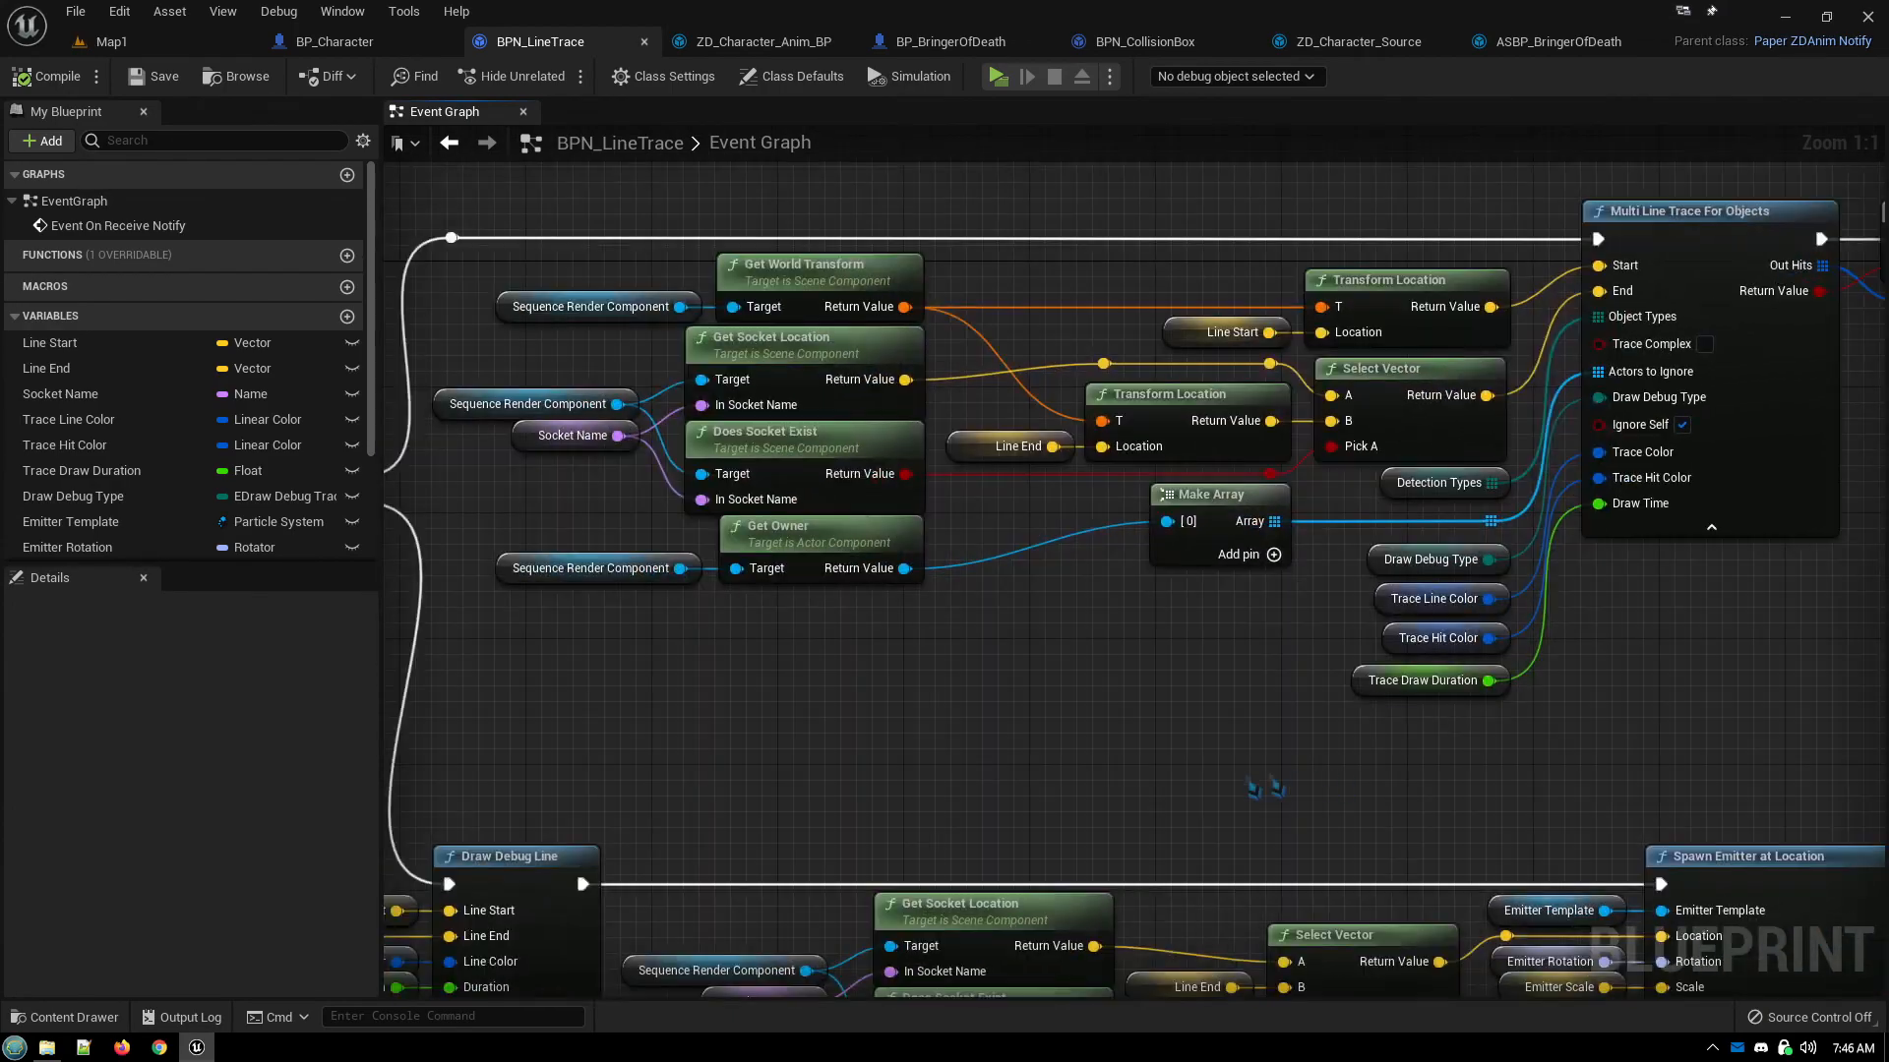
right_click_drag(913, 780, 1067, 700)
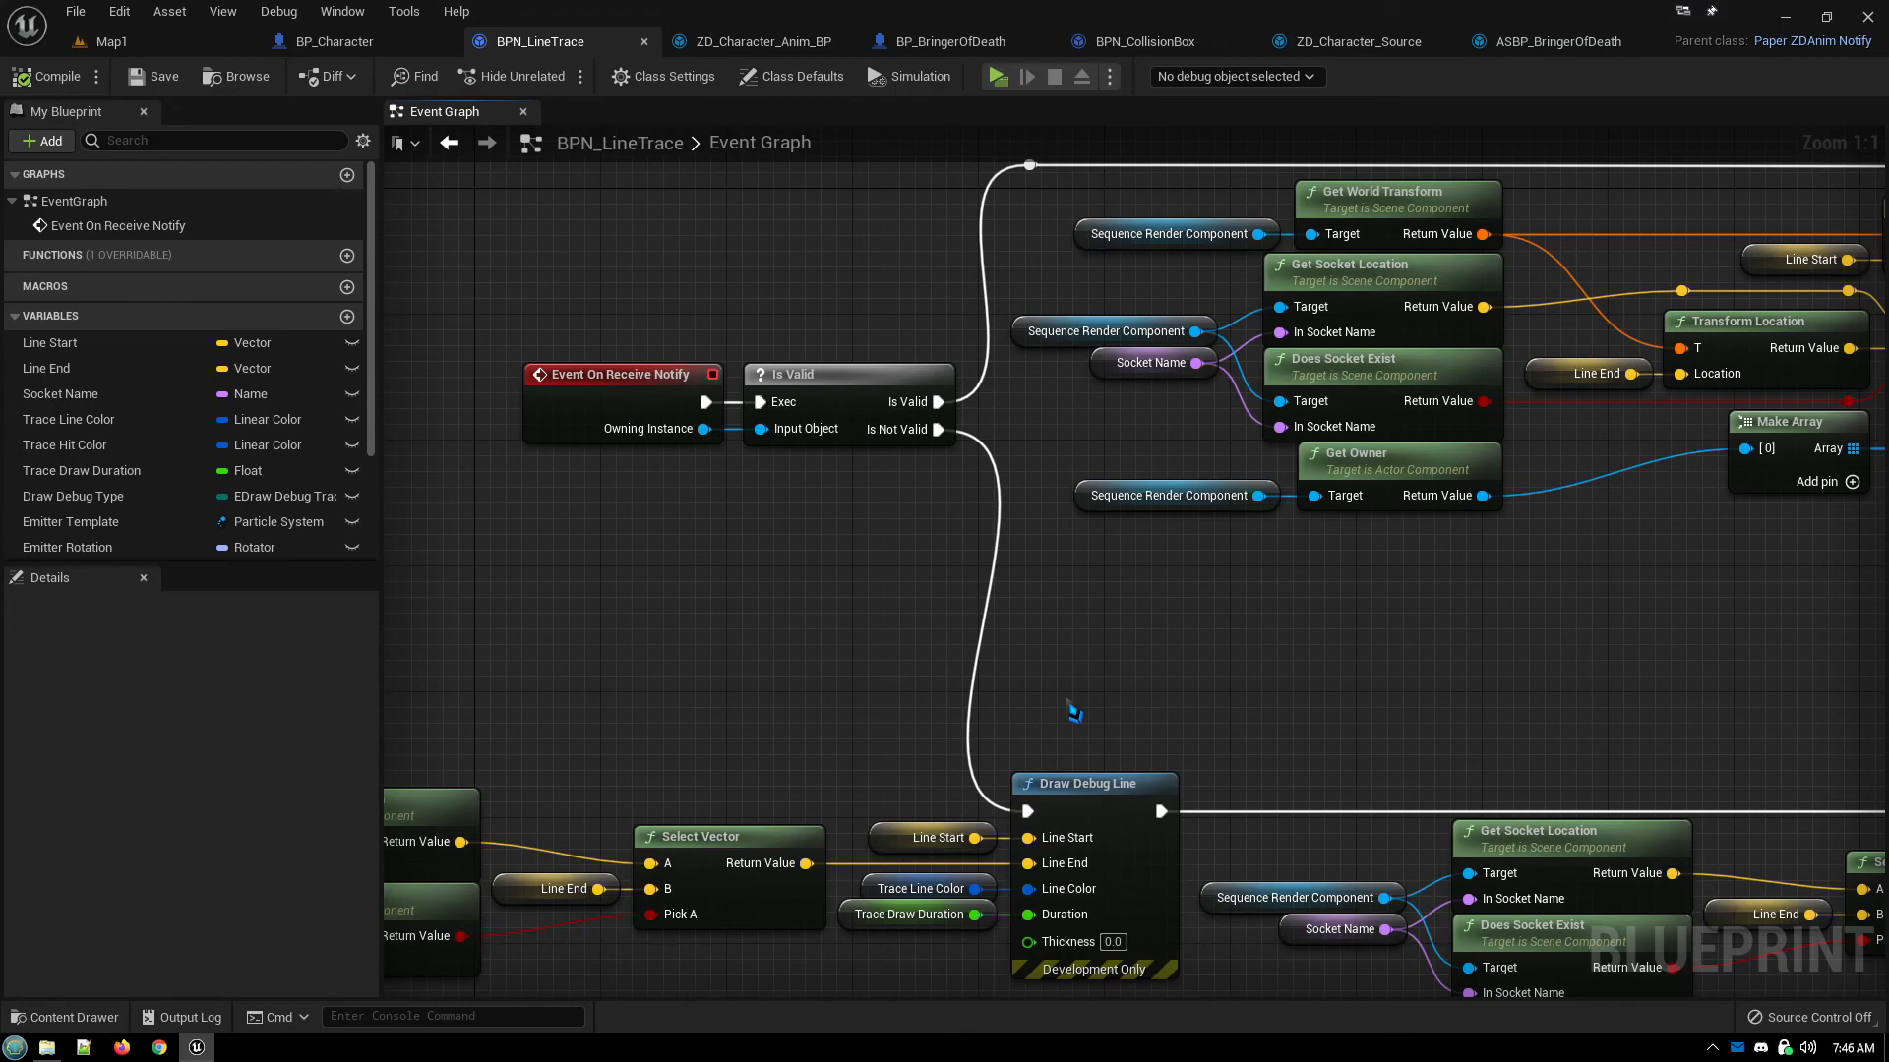
right_click_drag(1074, 710, 697, 436)
right_click_drag(1256, 451, 772, 470)
right_click_drag(1142, 491, 762, 476)
mouse_move(1398, 491)
right_mouse_down()
mouse_move(1011, 535)
mouse_move(1734, 597)
right_mouse_up()
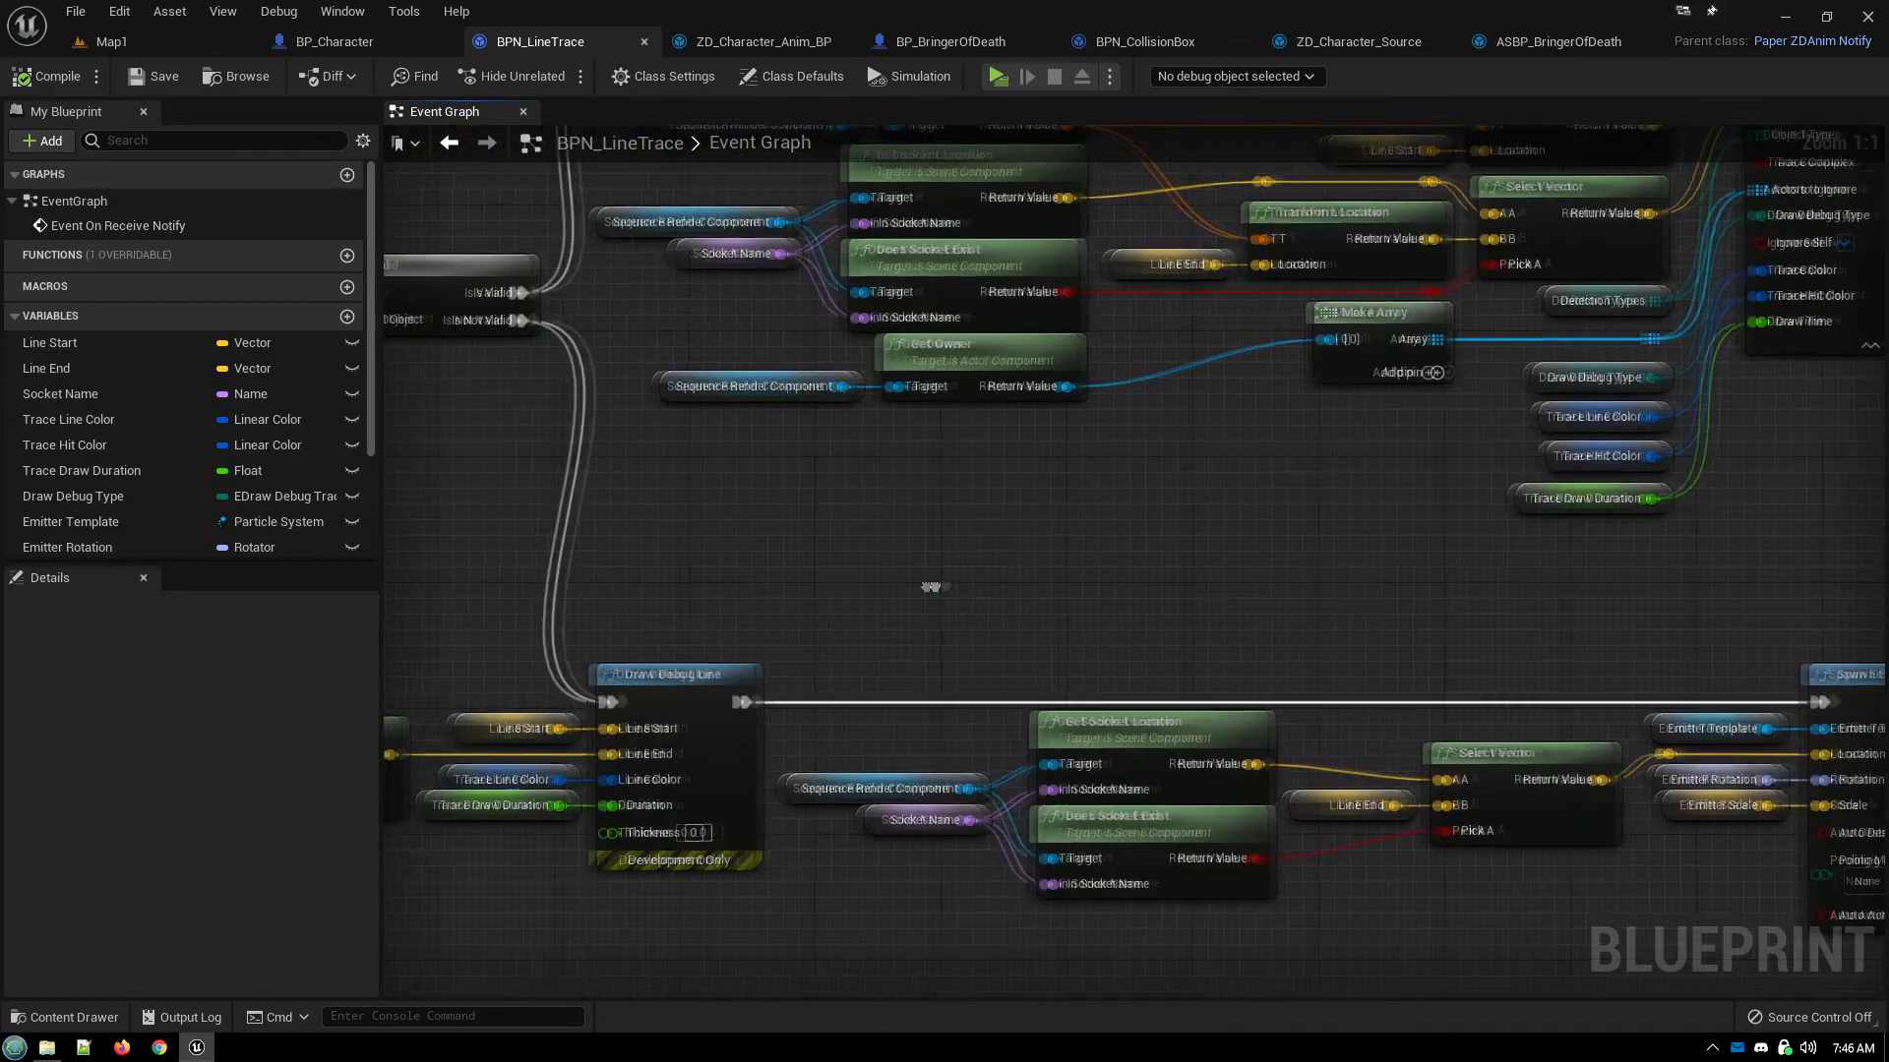
right_click_drag(971, 586, 1256, 590)
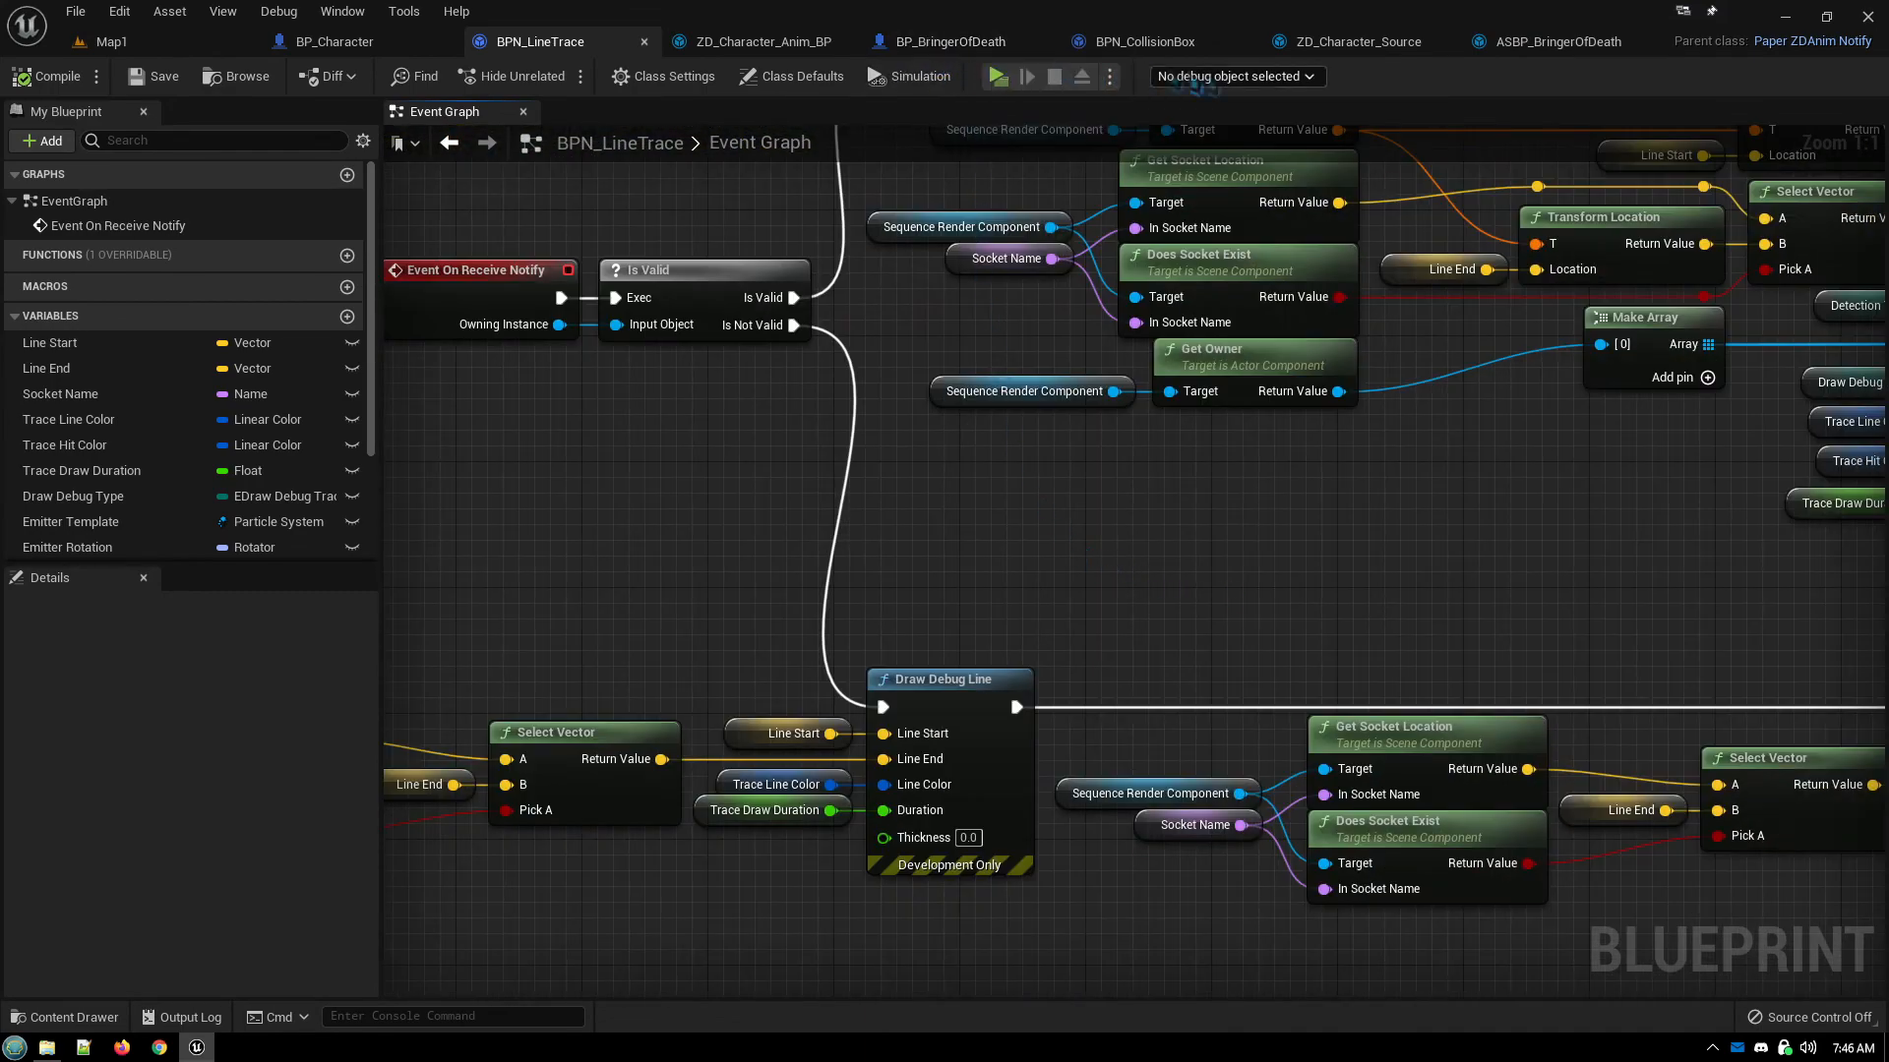
Switch to ZD_Character_Source and view the available actions for the test source notify without changing it
left_click(1357, 41)
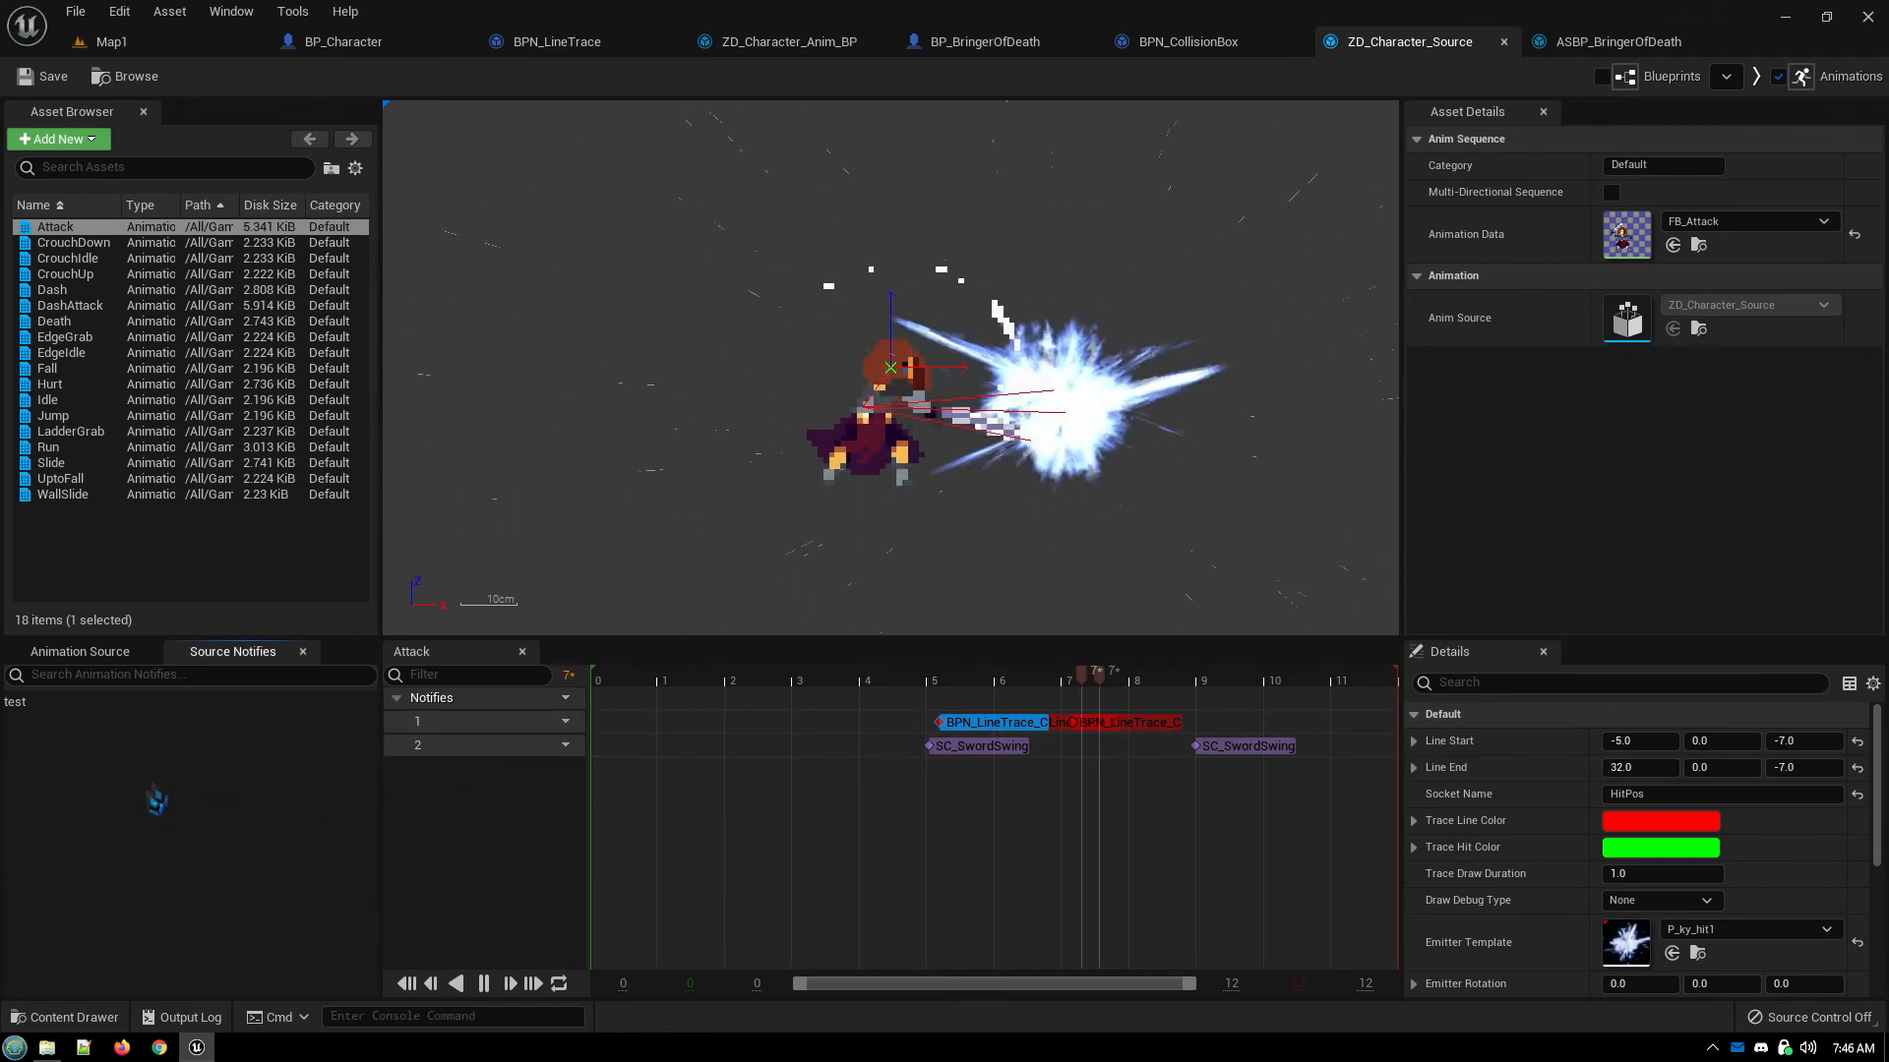
right_click(24, 705)
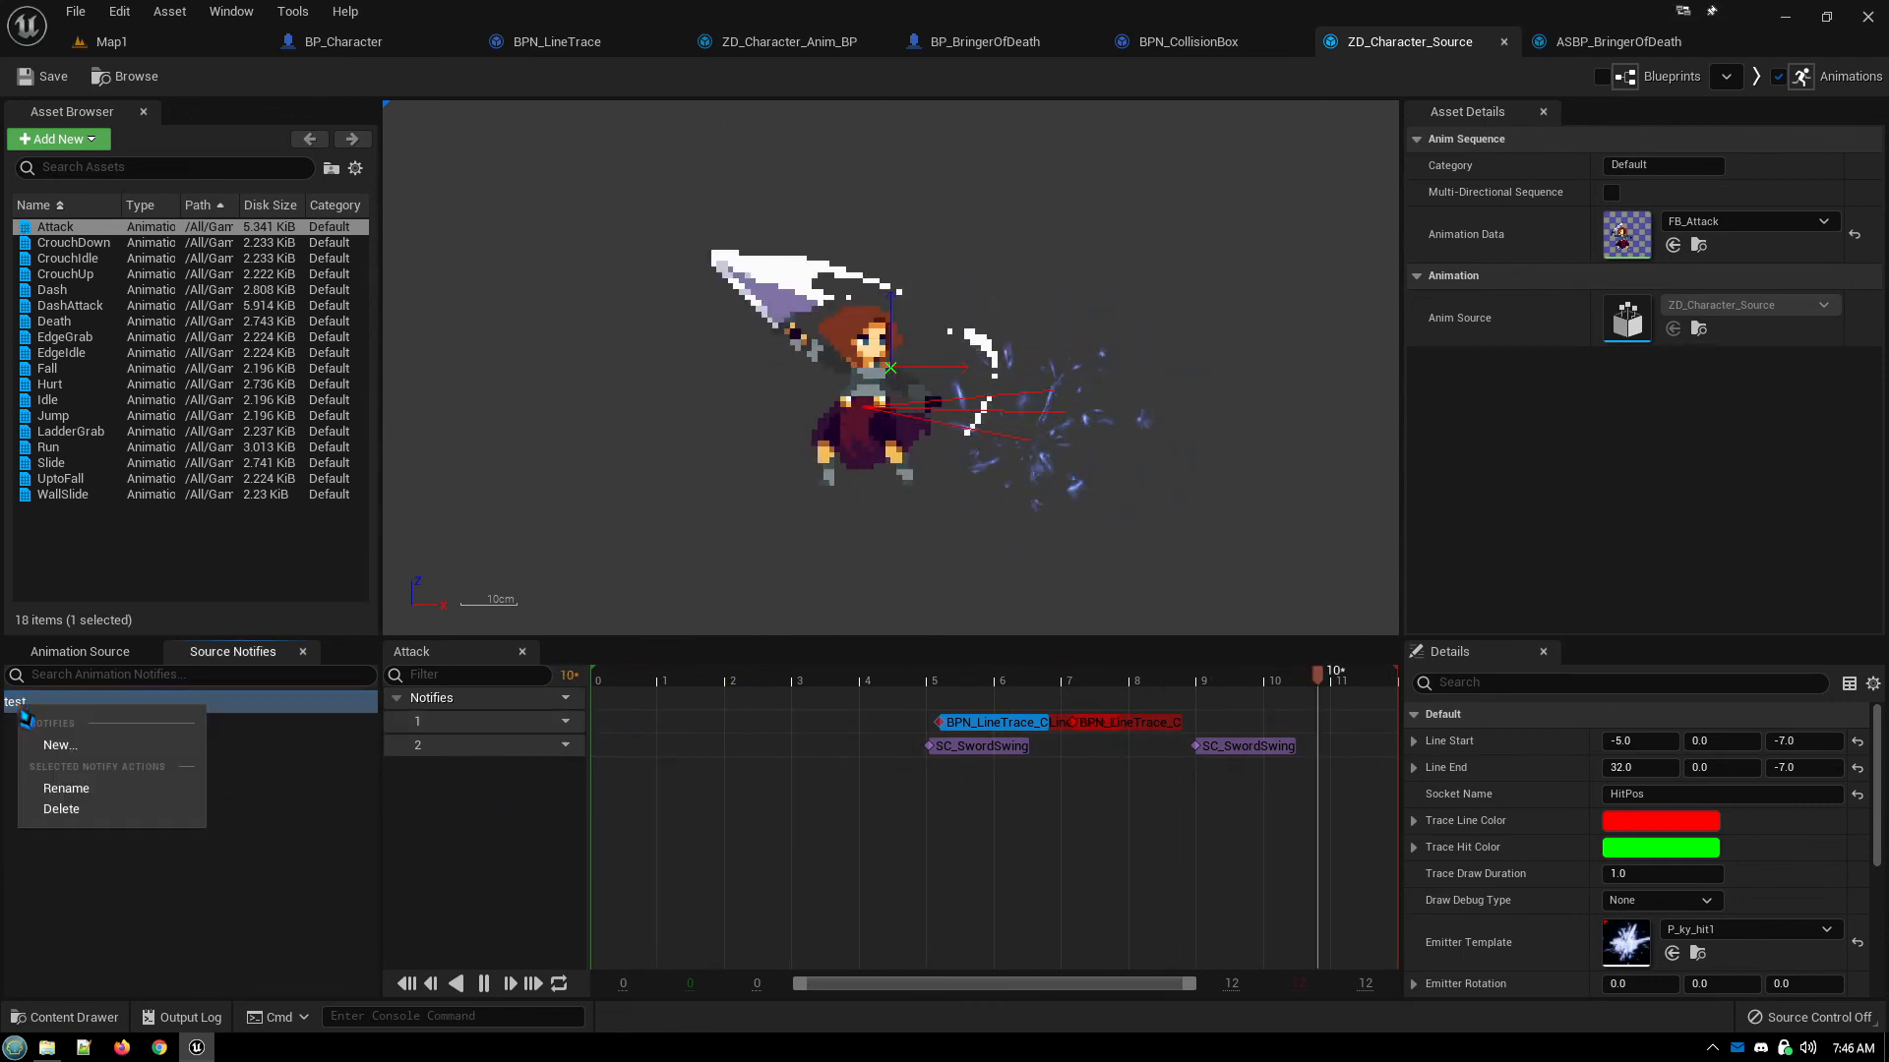
left_click(343, 868)
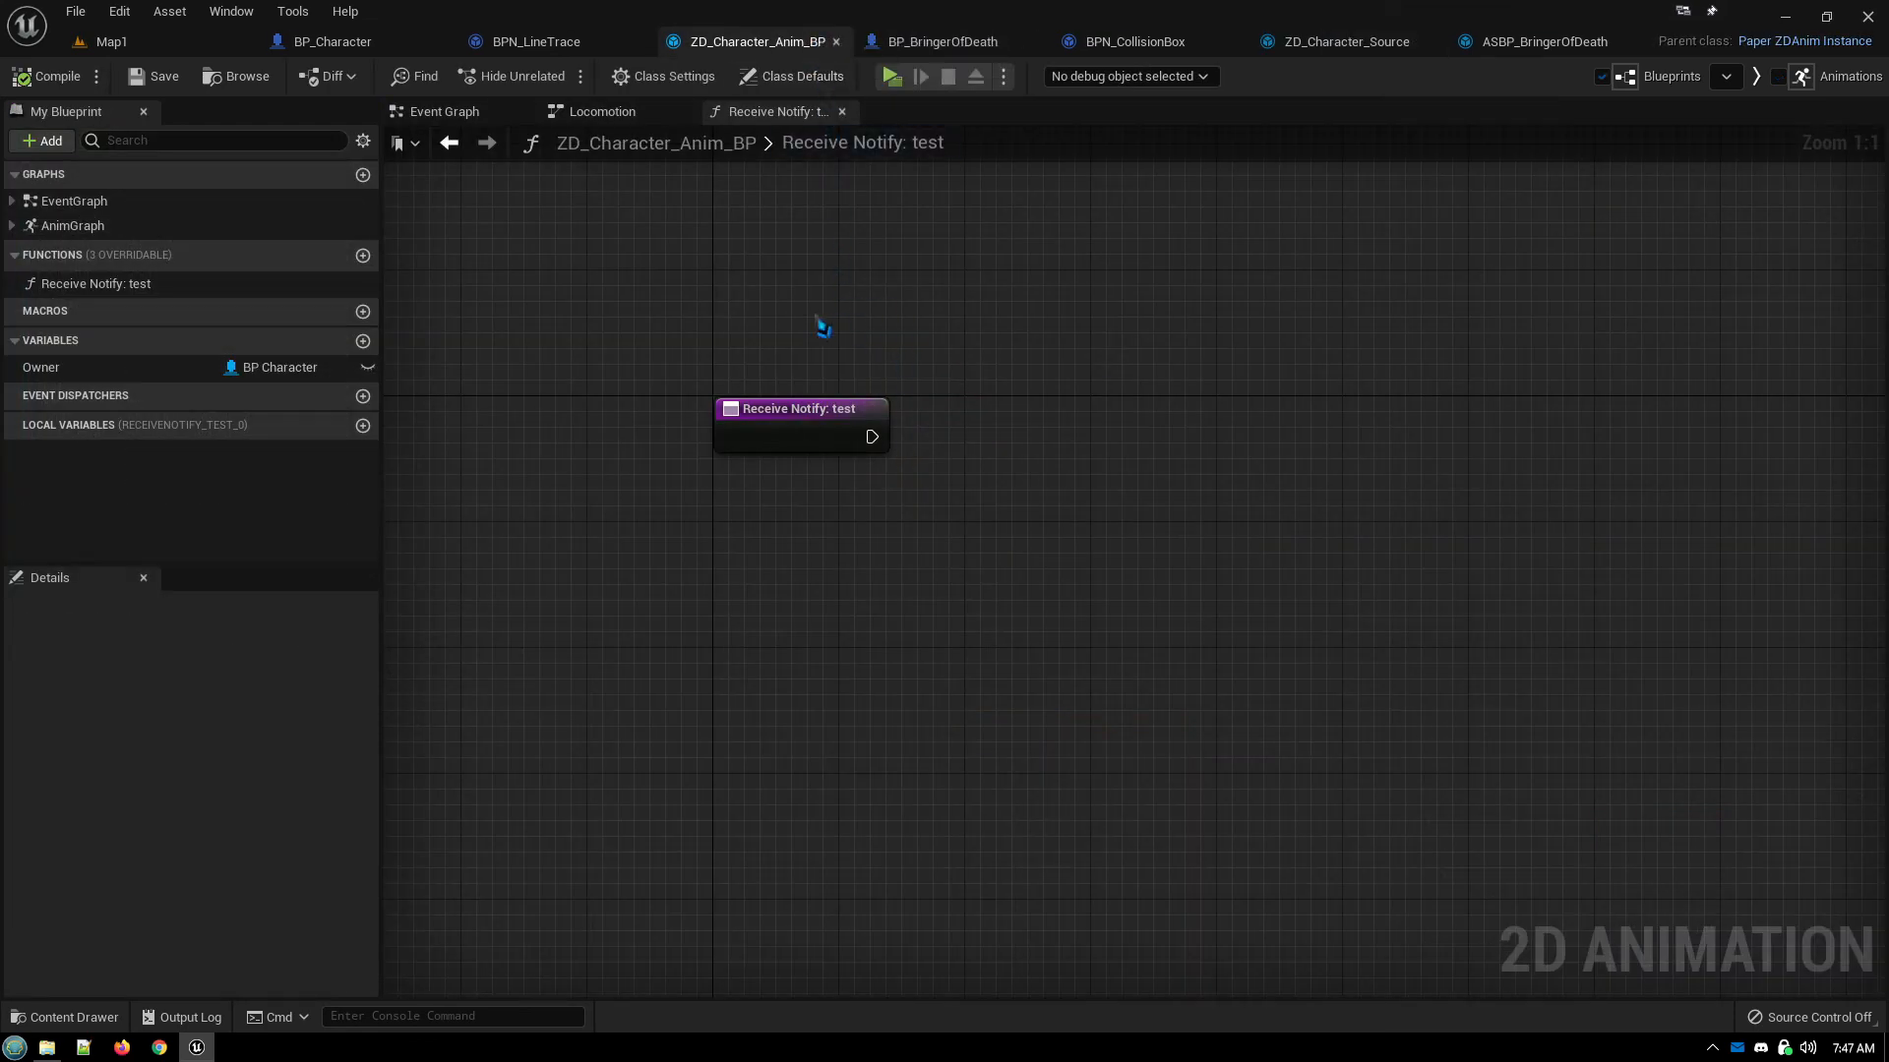
Inspect the Receive Notify: test function and its available actions in ZD_Character_Anim_BP
right_click_drag(821, 328, 939, 401)
left_click(885, 492)
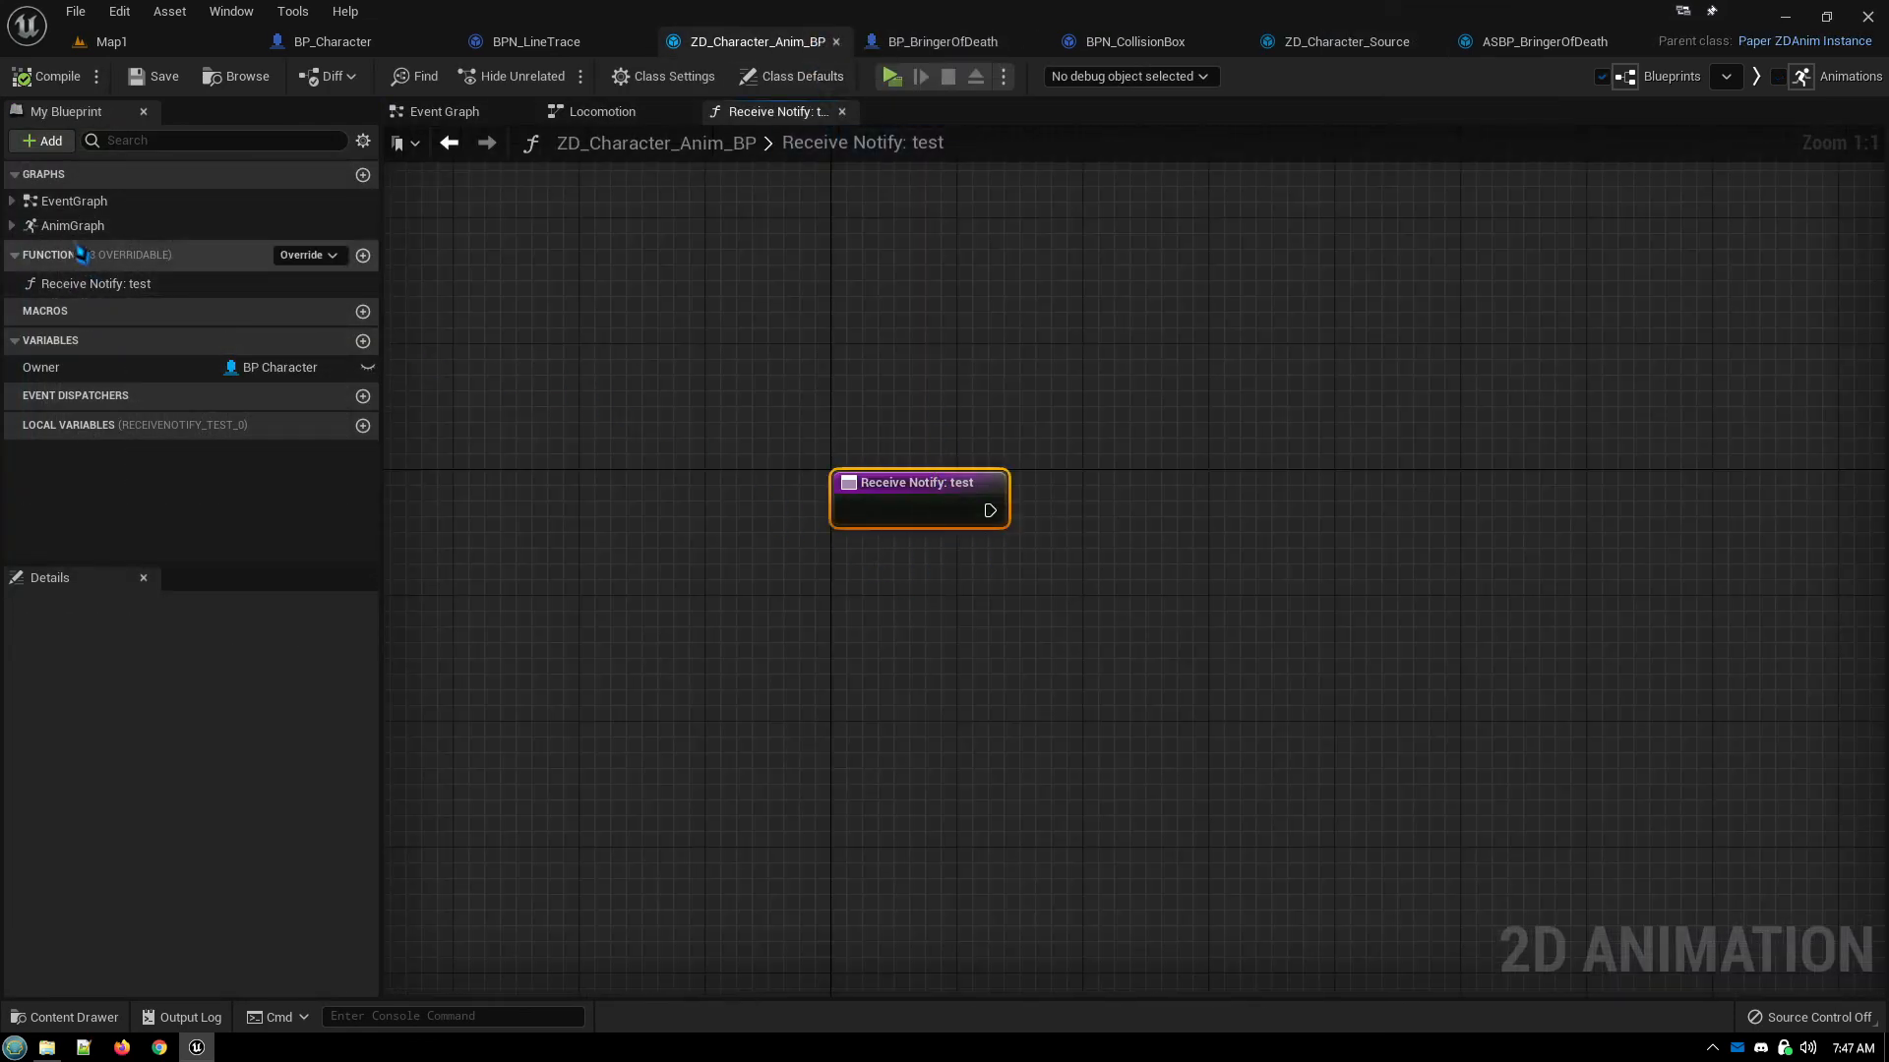
right_click(47, 295)
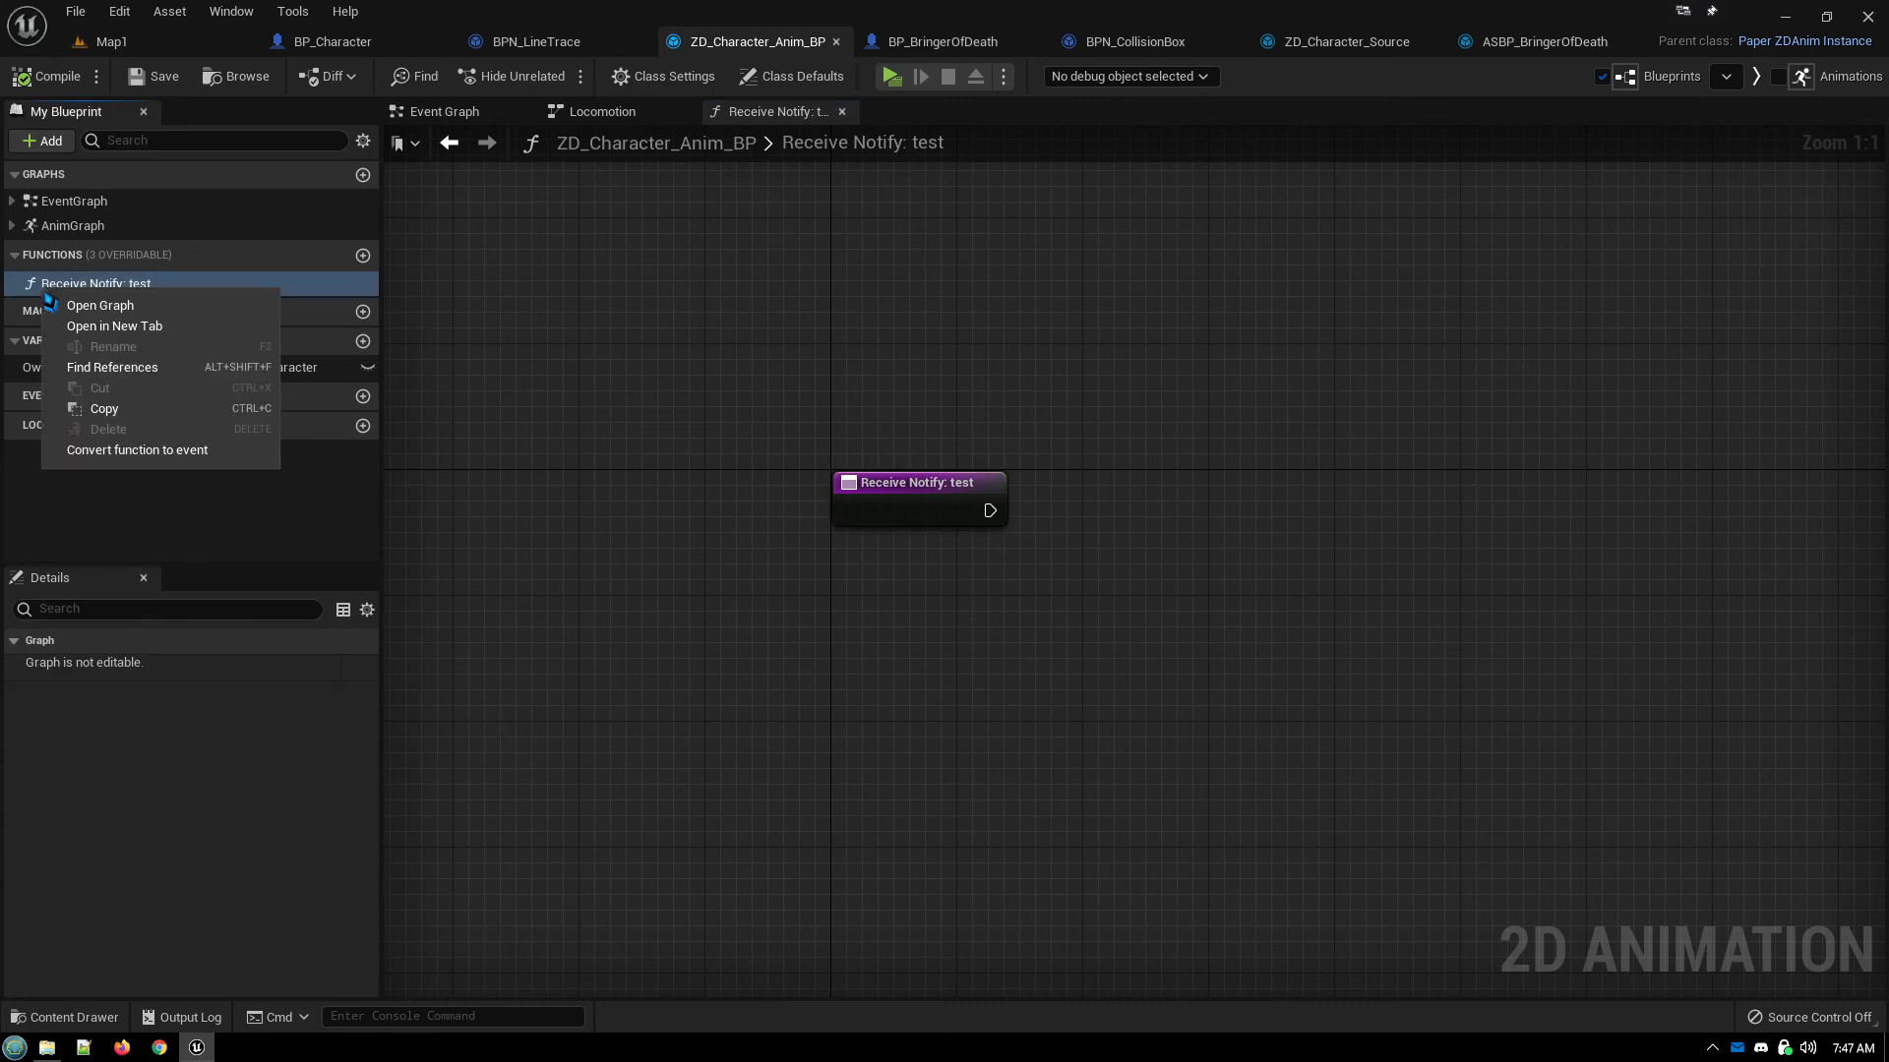
left_click(721, 421)
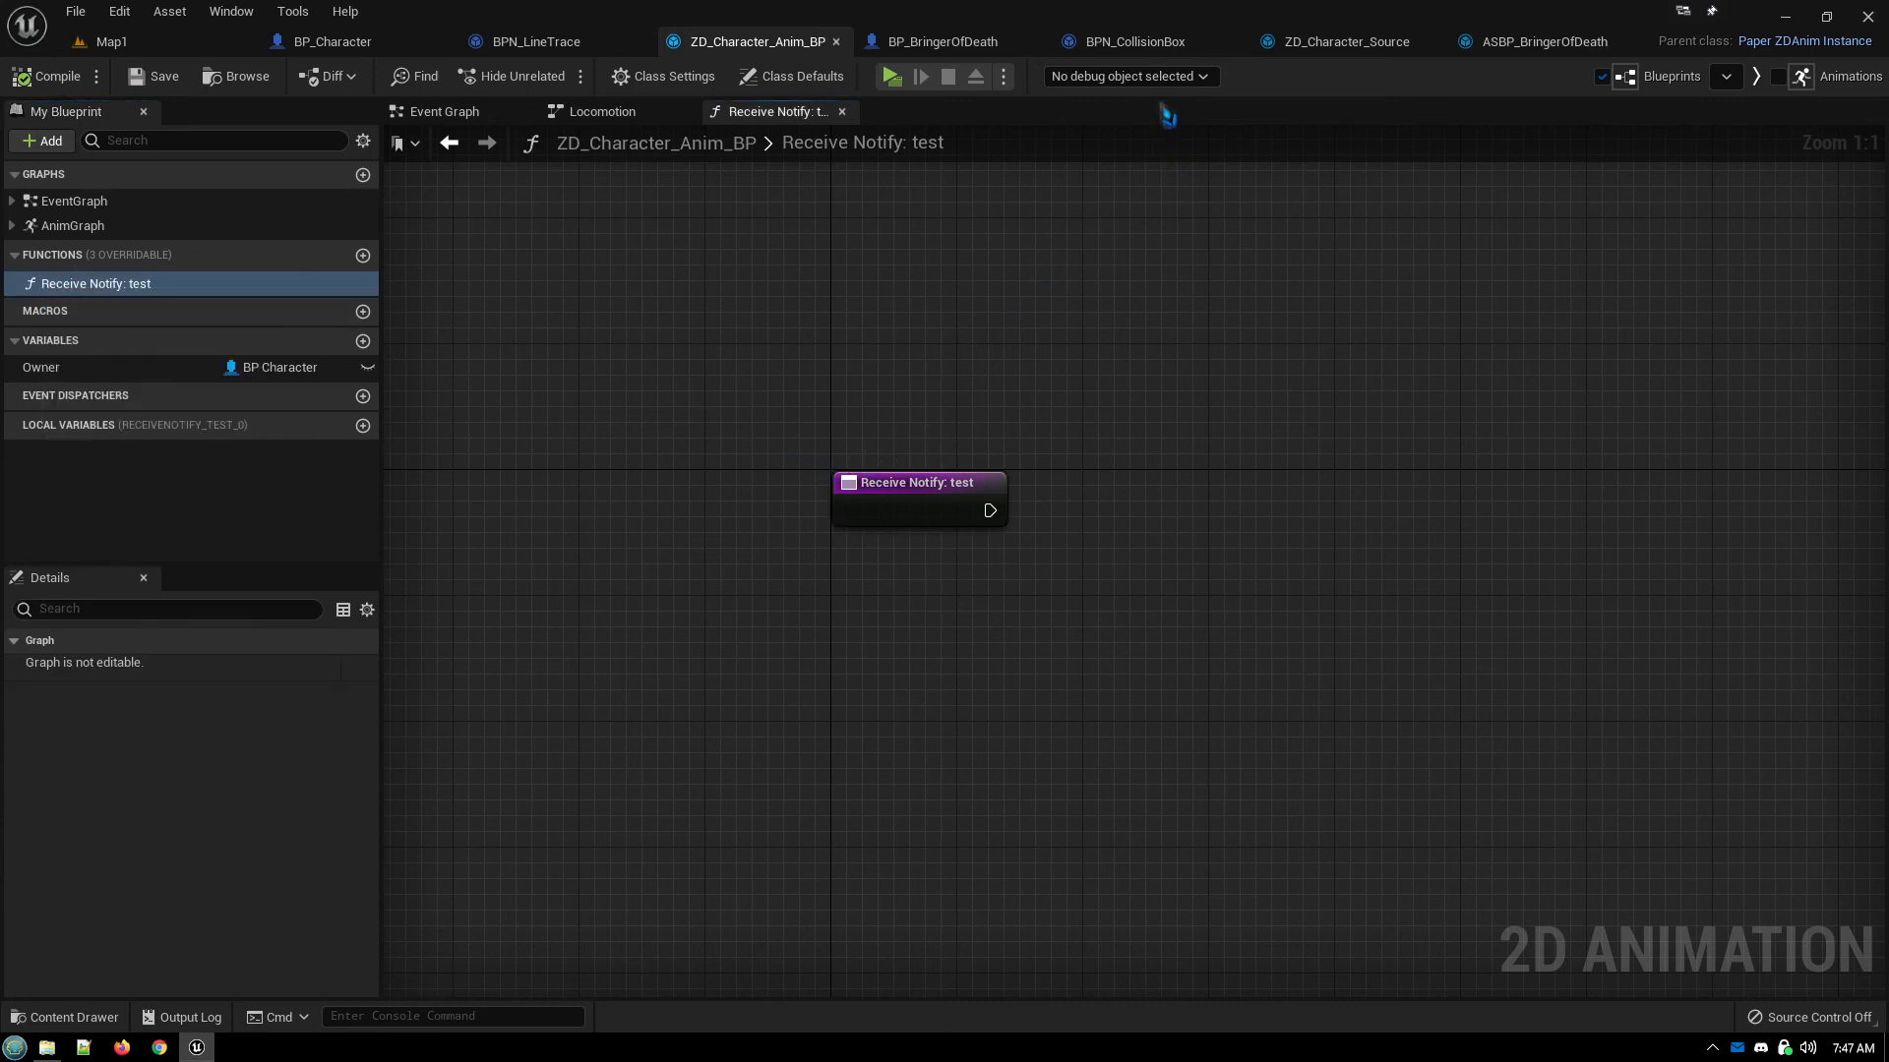
Examine the Is Valid branches in the BPN_CollisionBox event graph and return to the Attack animation in ZD_Character_Source
left_click(1140, 42)
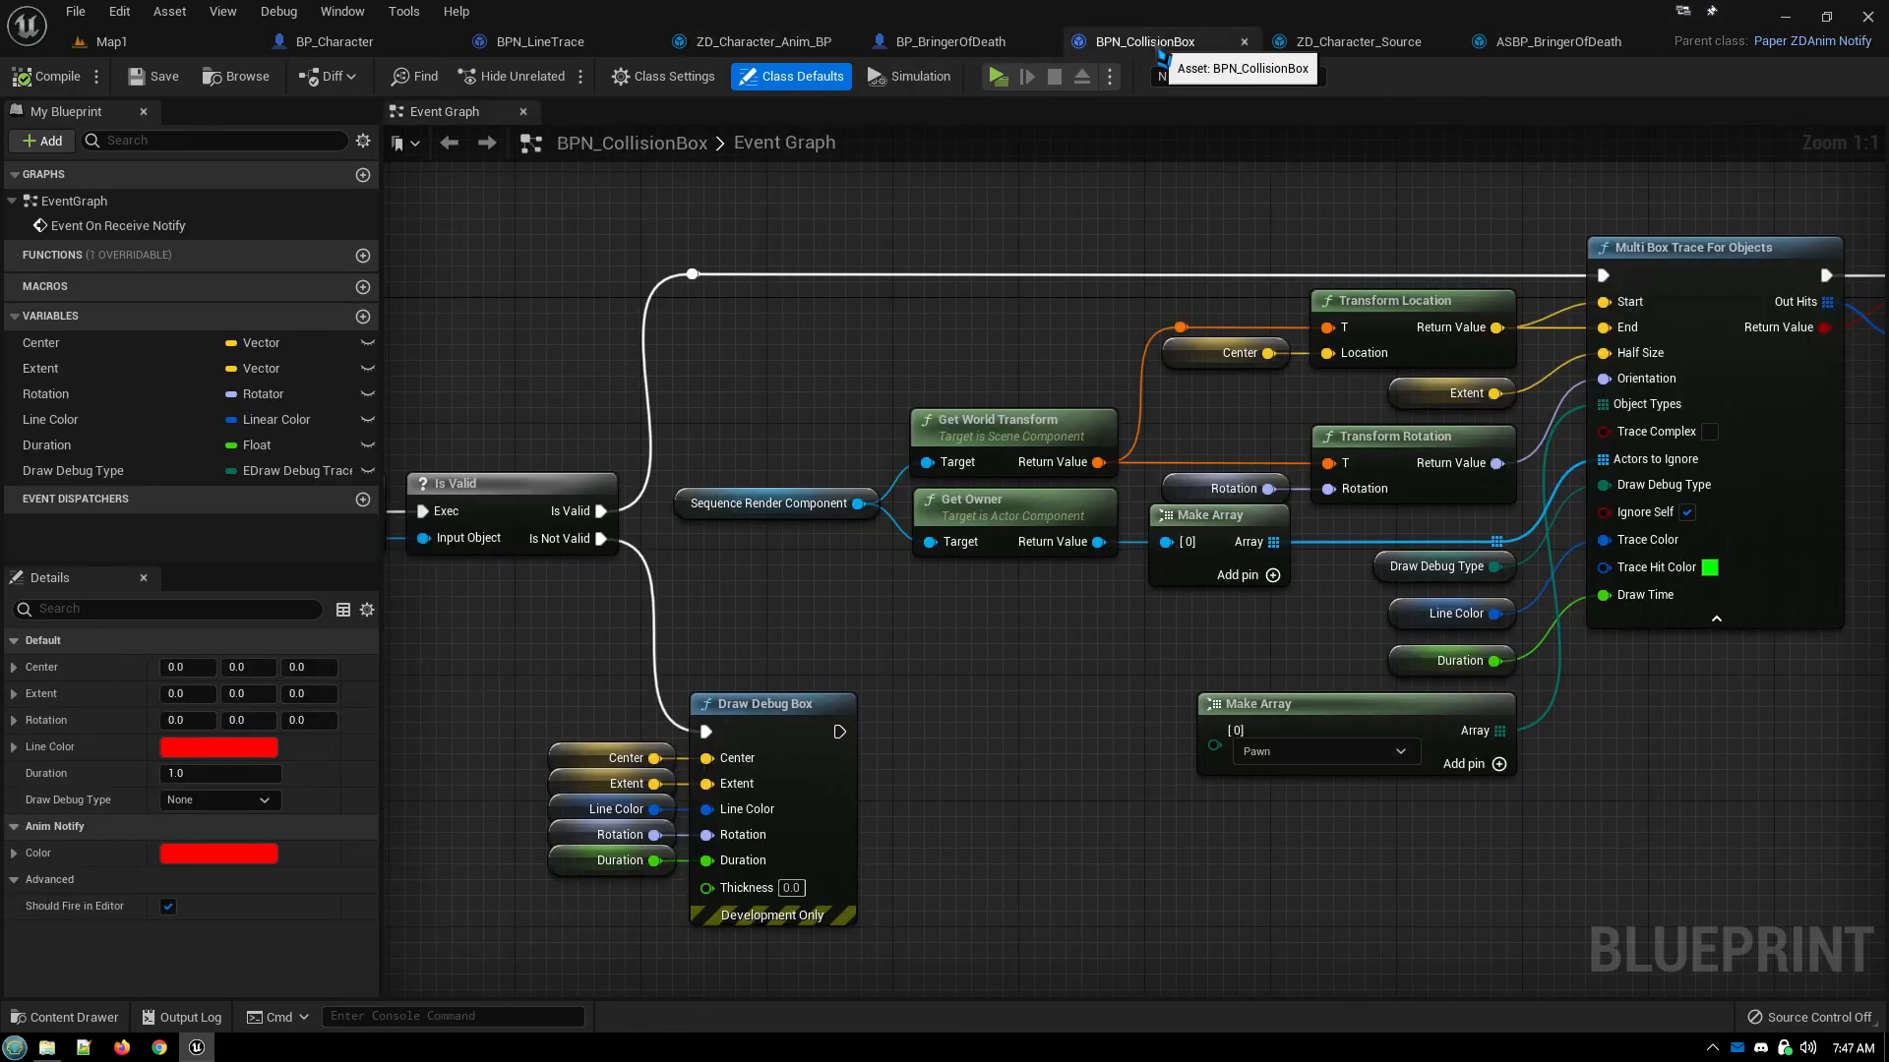
right_click_drag(595, 262, 843, 301)
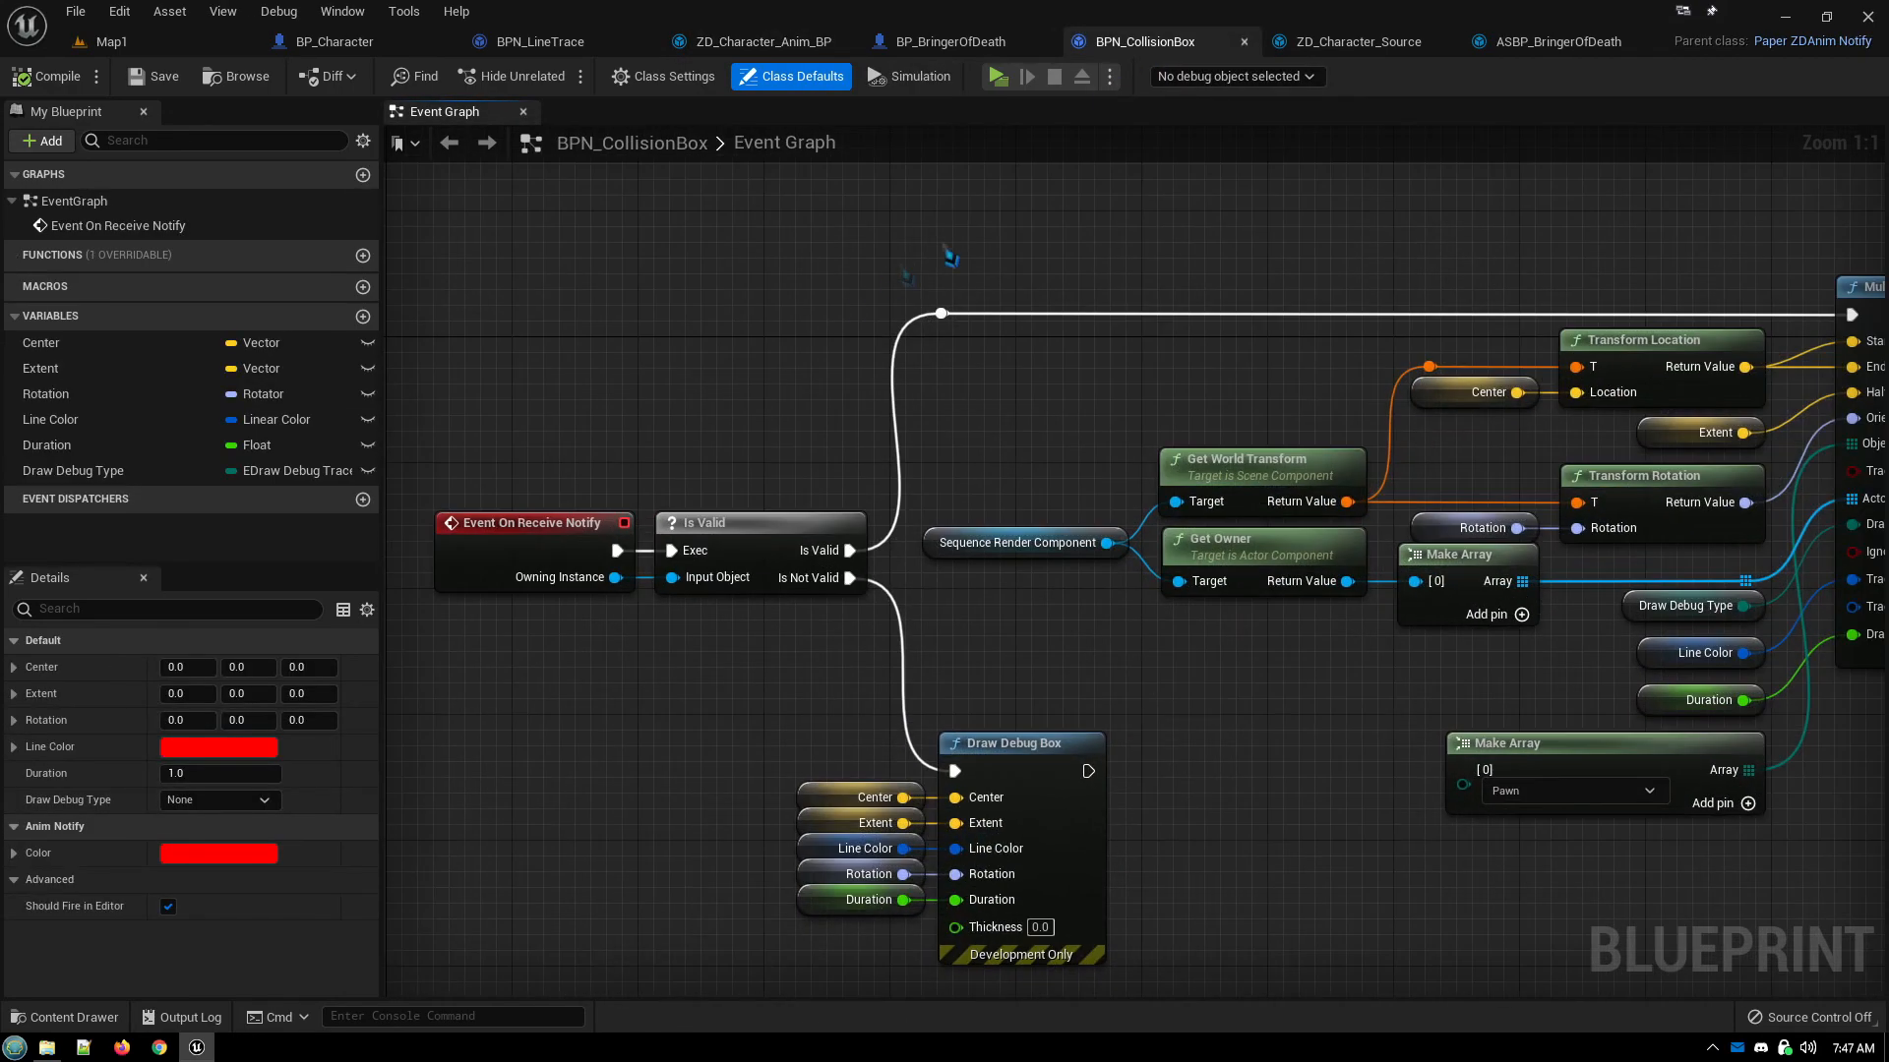
left_click(1363, 42)
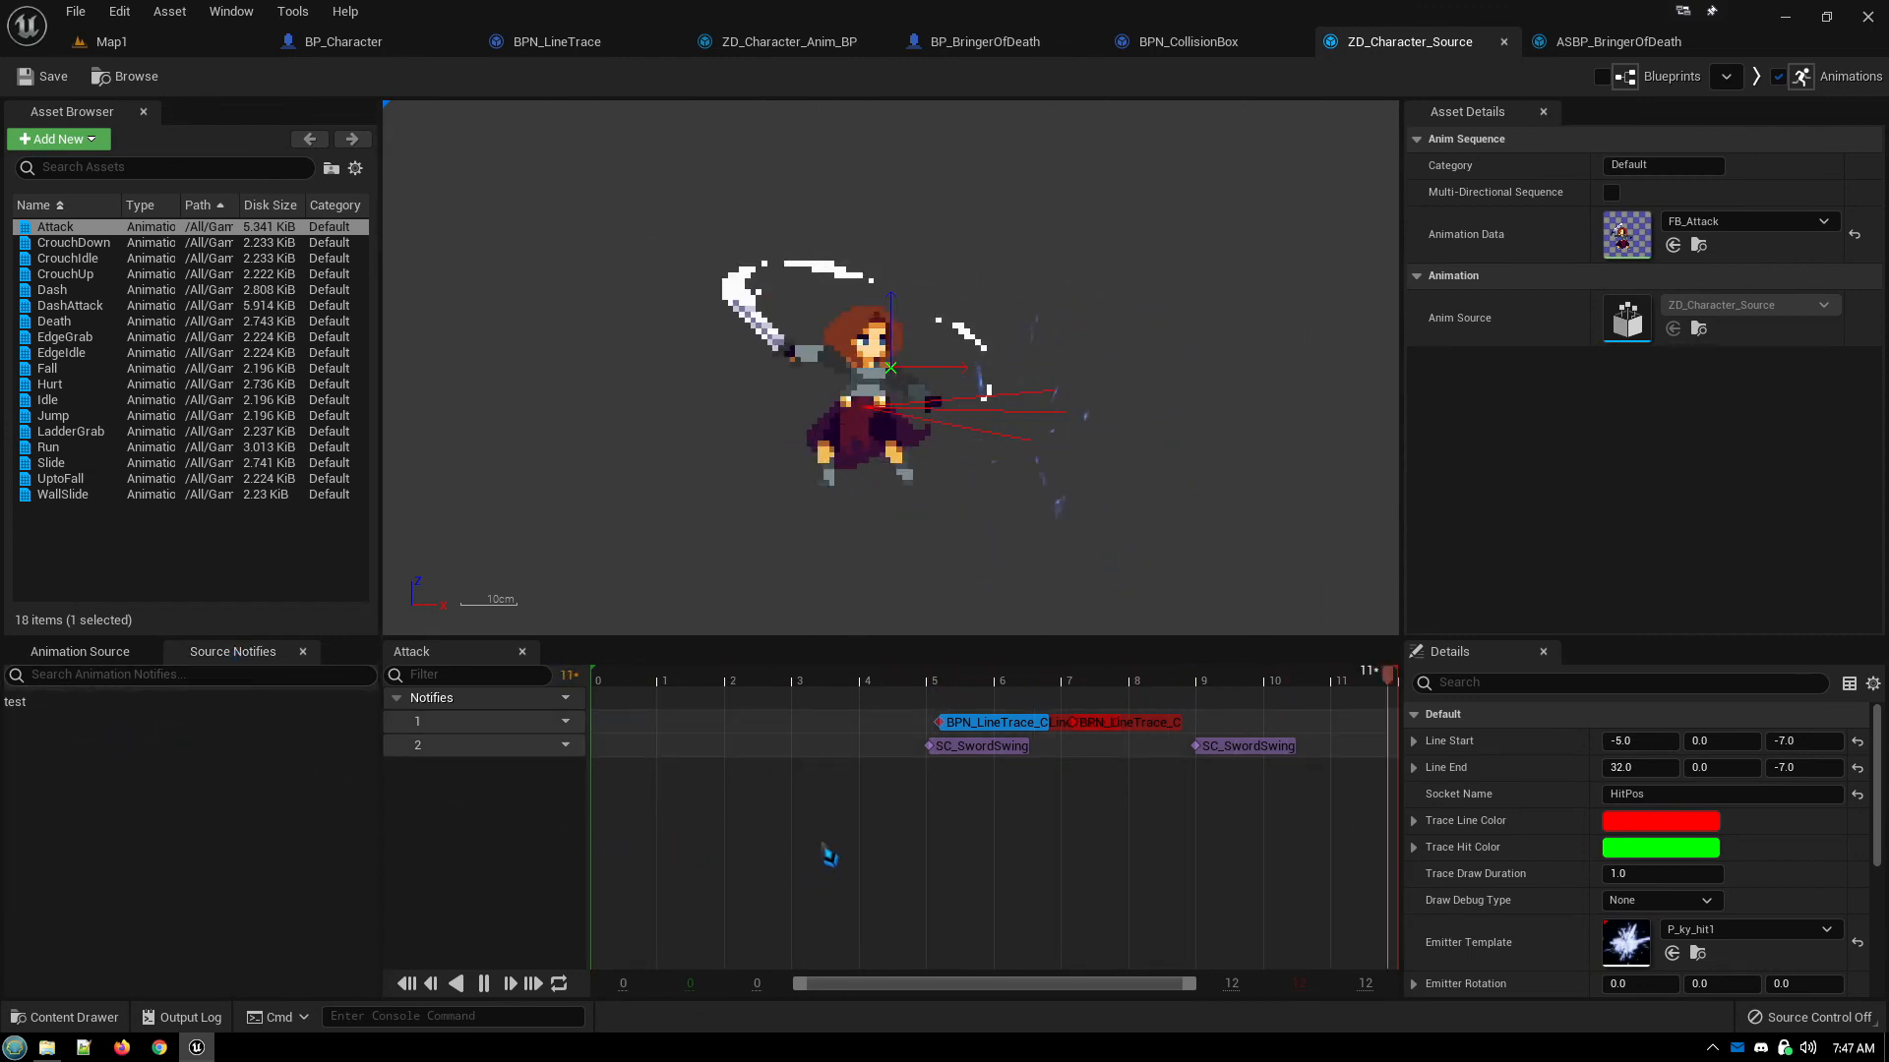
Check the notify options on the second track of the Attack animation and delete the test source notify from ZD_Character_Source
right_click(771, 815)
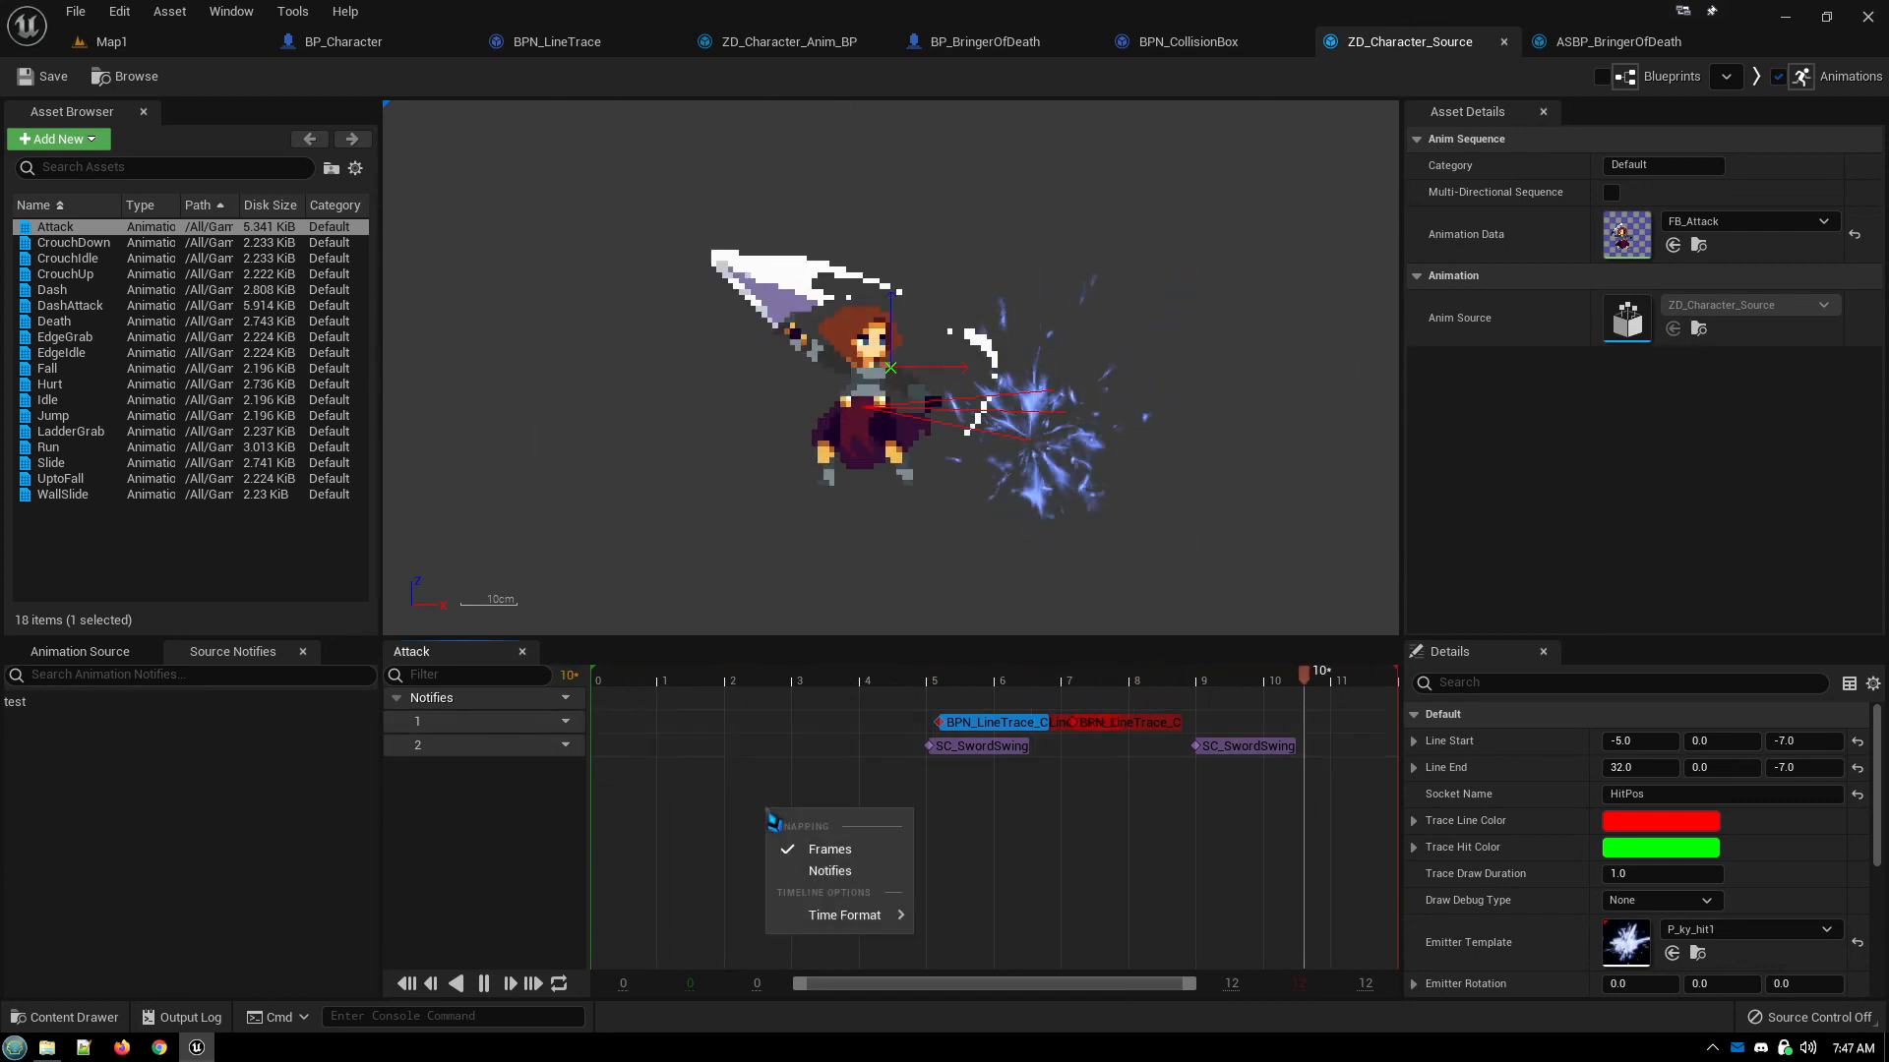
right_click(773, 754)
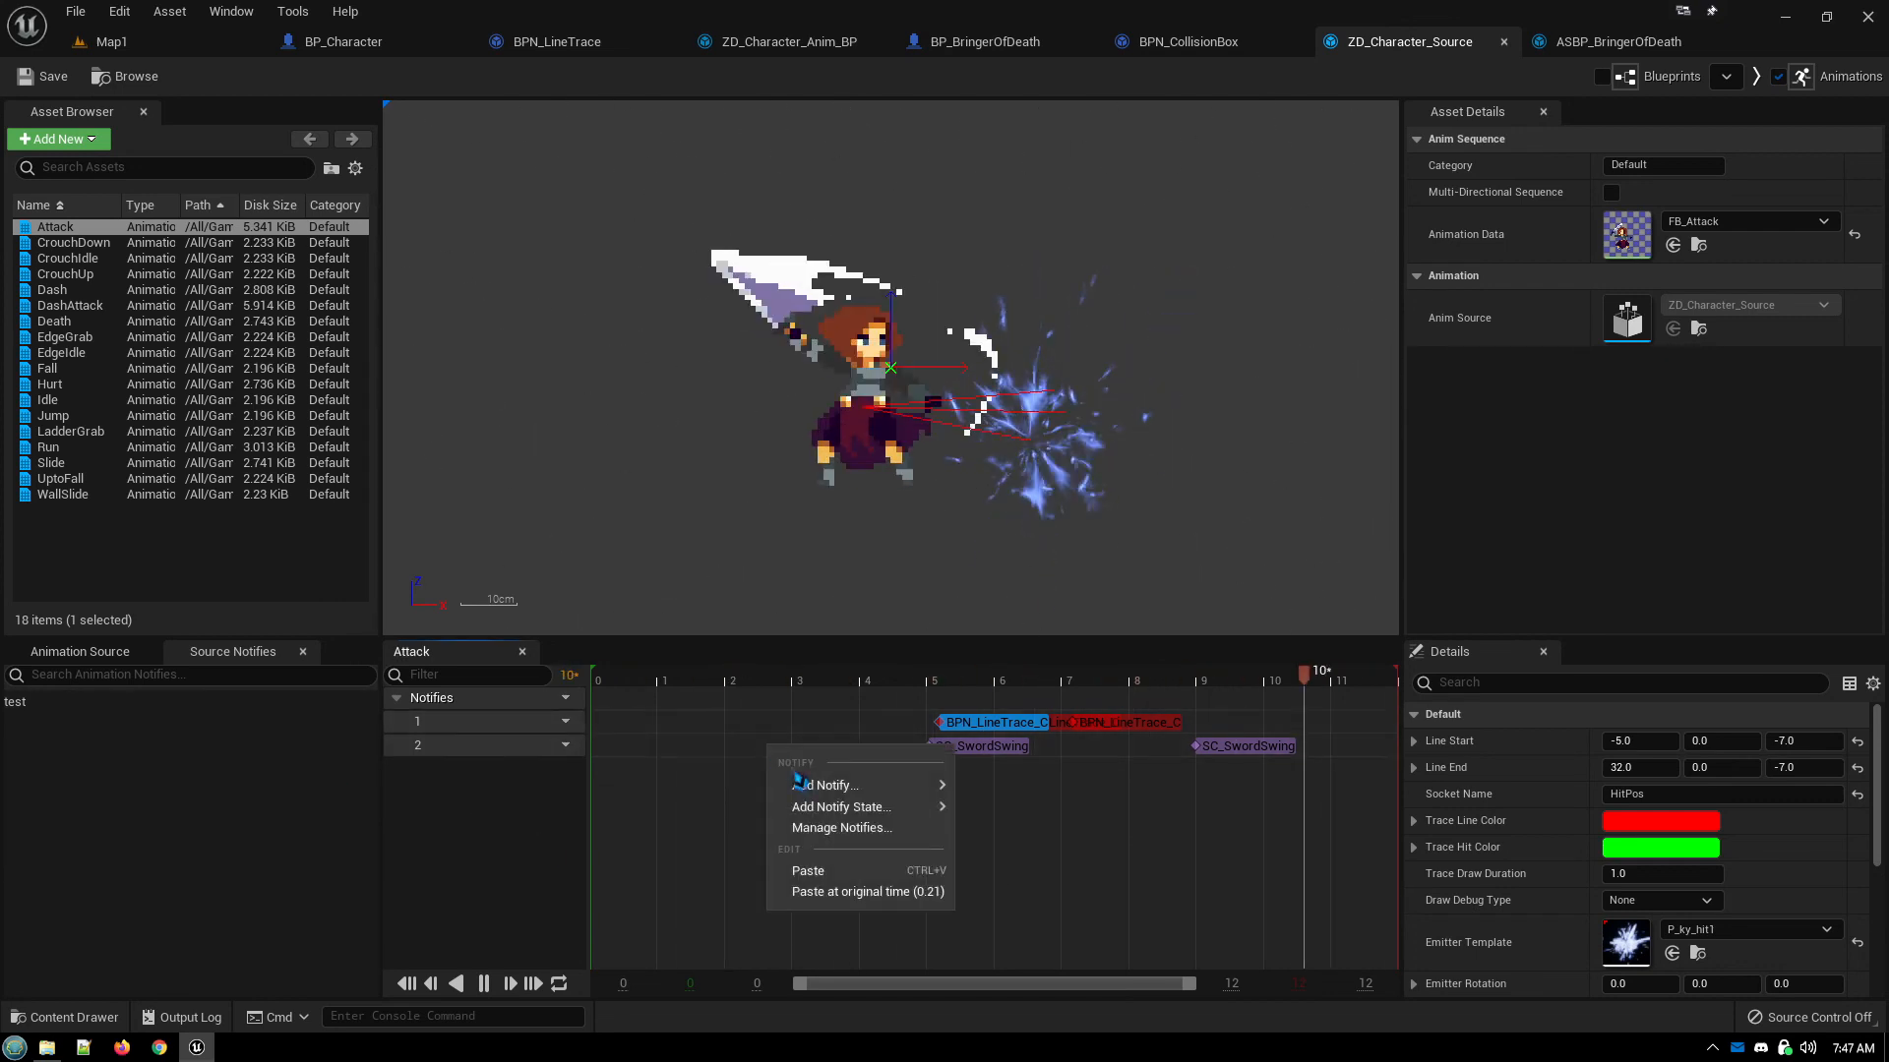
left_click(233, 657)
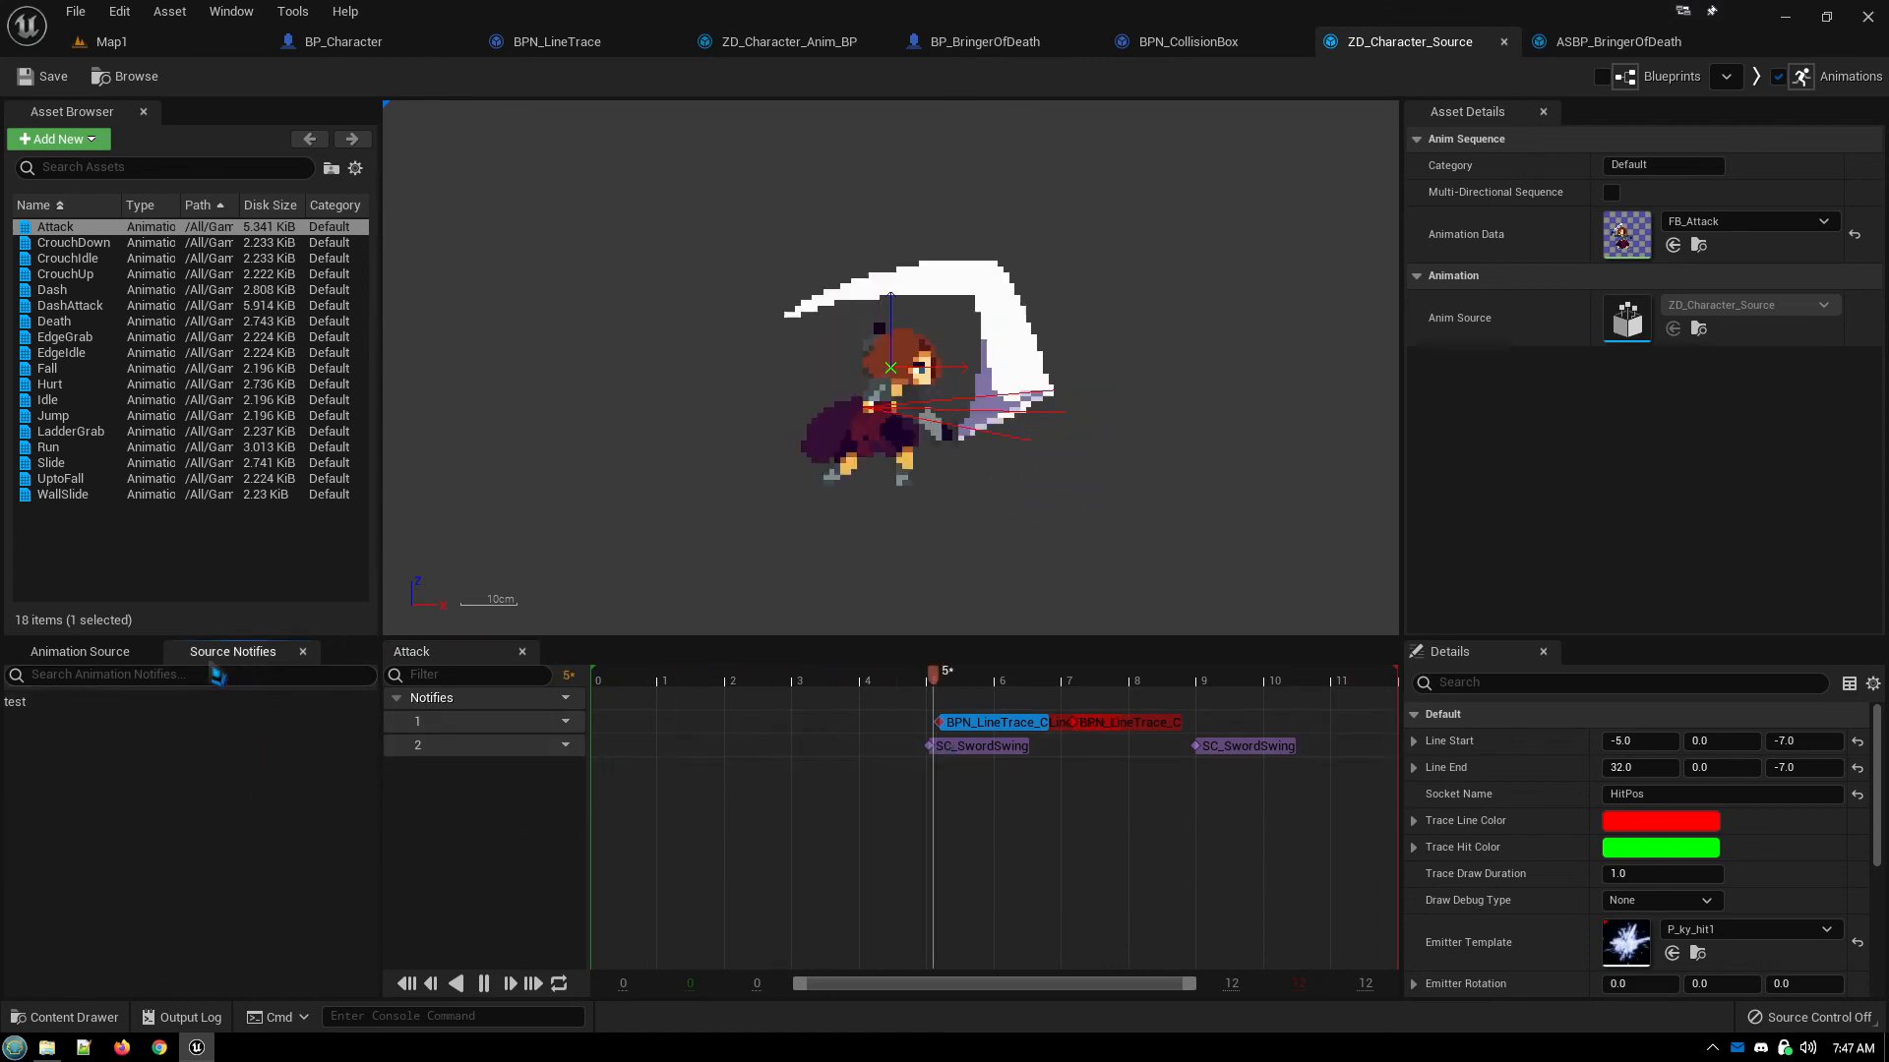
right_click(20, 704)
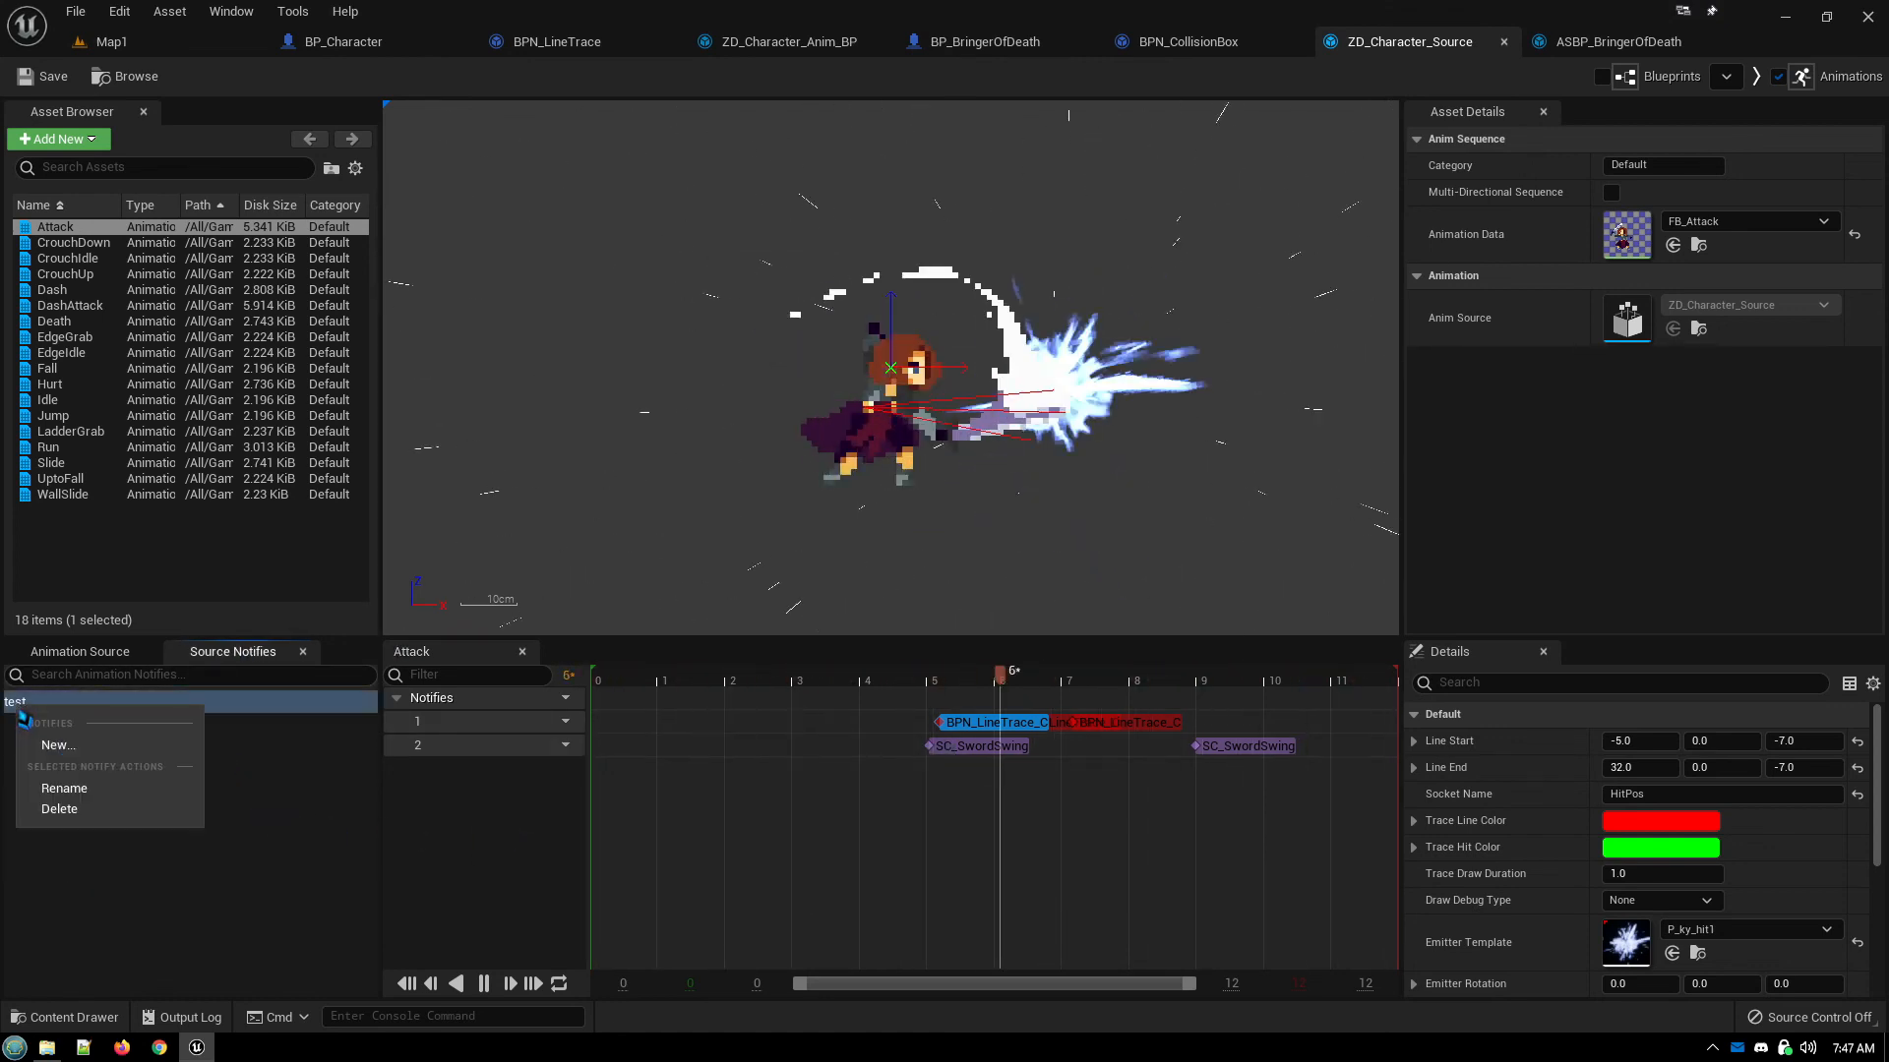
left_click(59, 808)
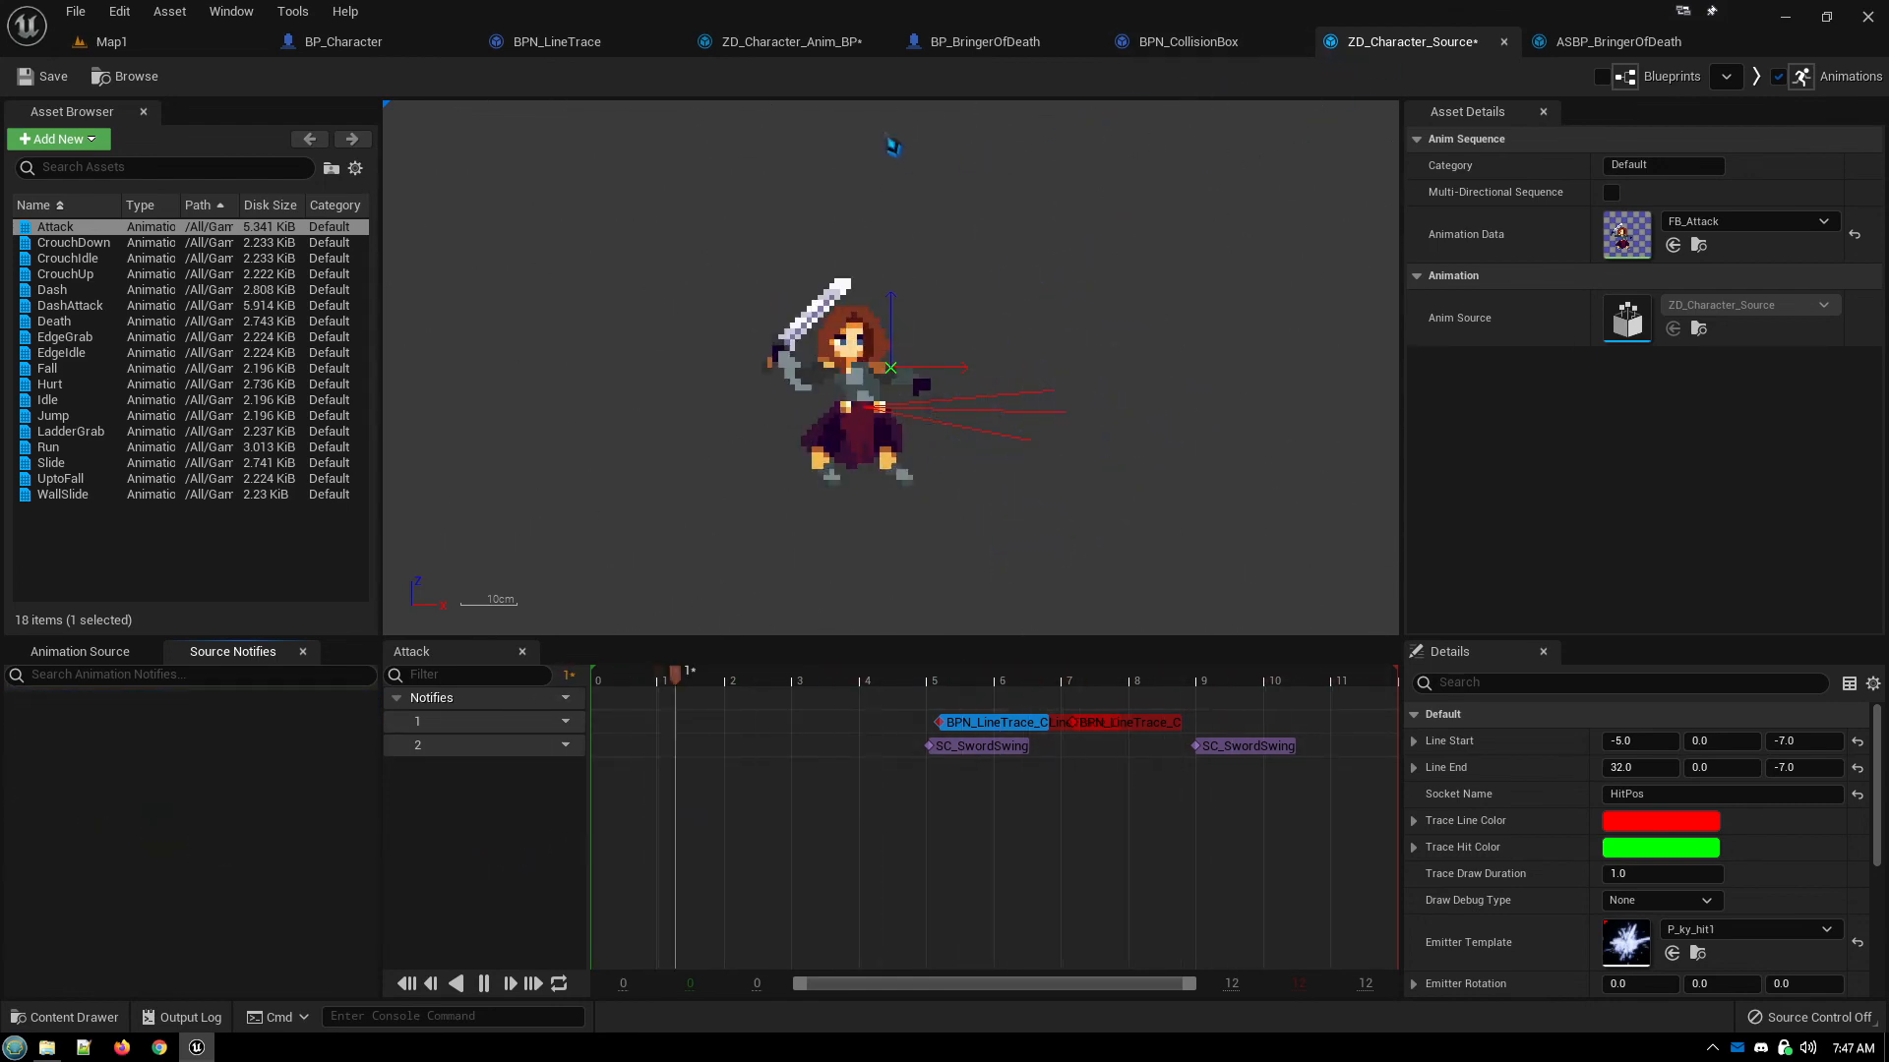
Return ZD_Character_Anim_BP to its Event Graph and save the changed ZD_Character_Source asset
left_click(836, 49)
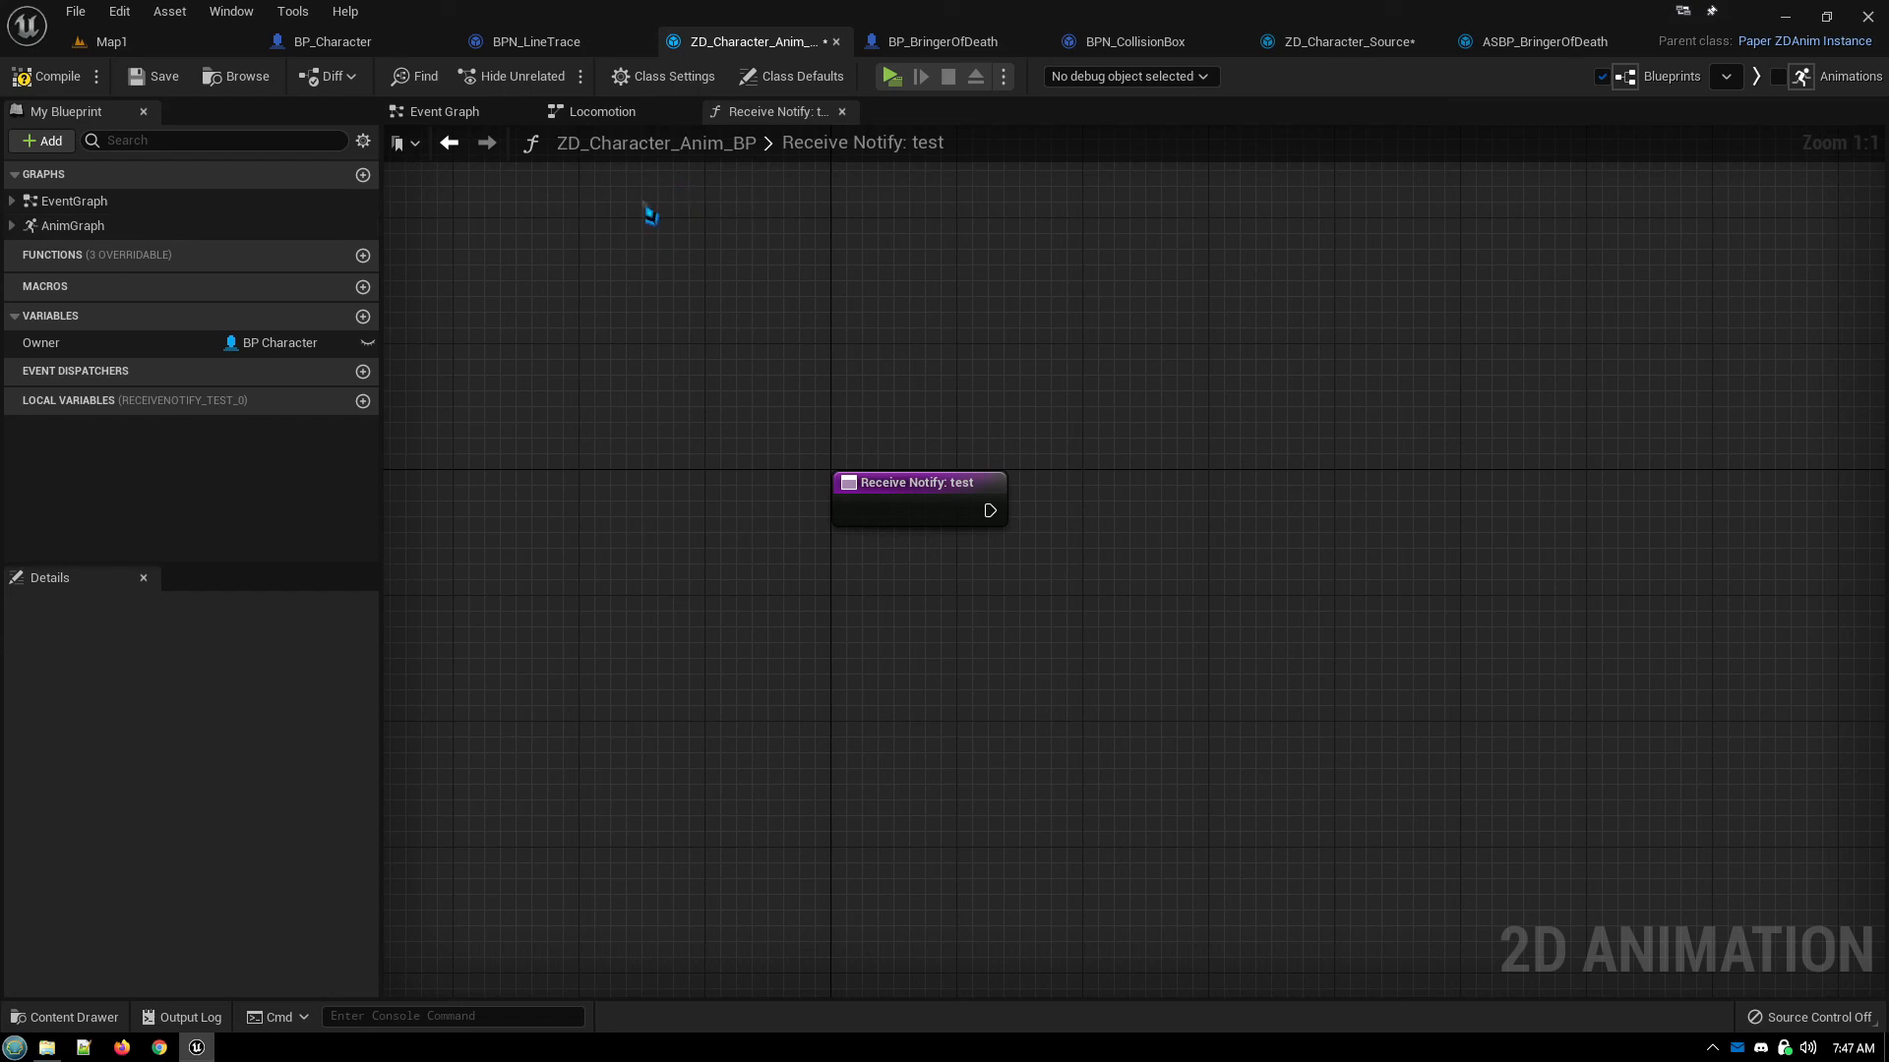
left_click(452, 112)
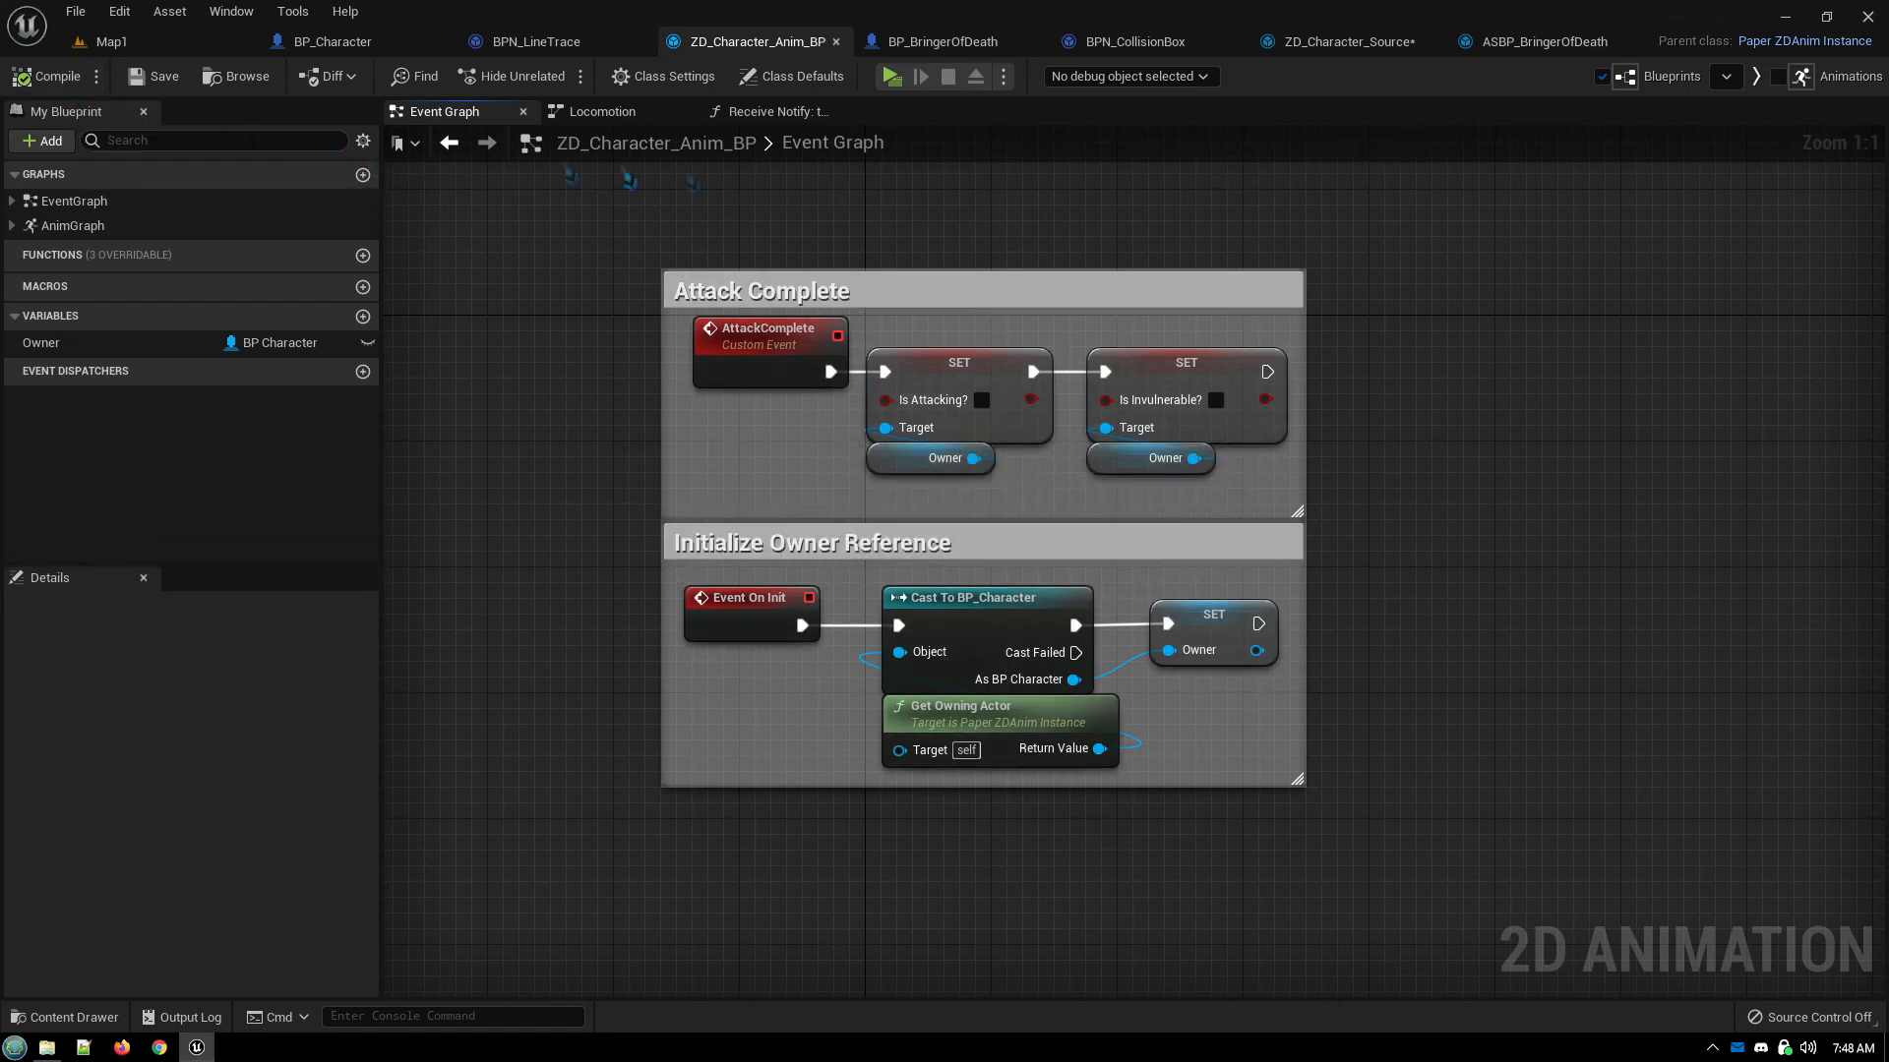
left_click(1358, 45)
left_click(44, 75)
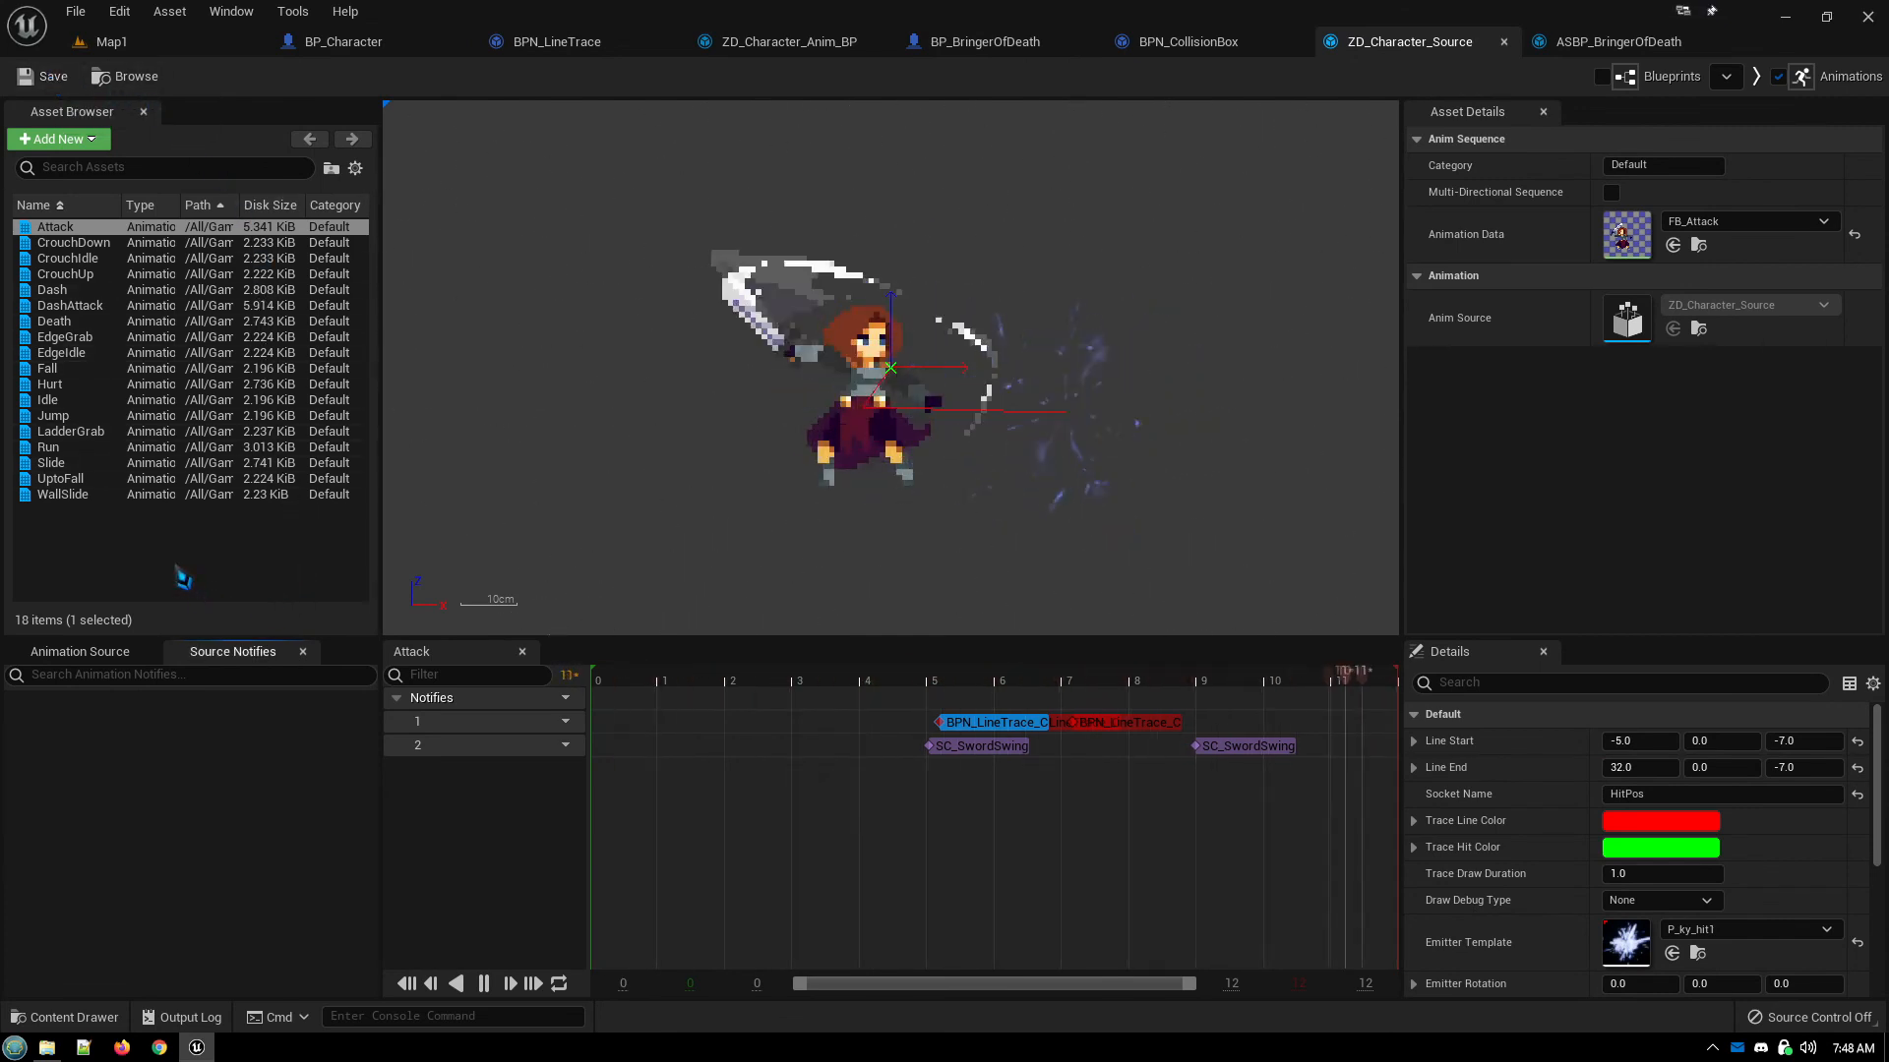